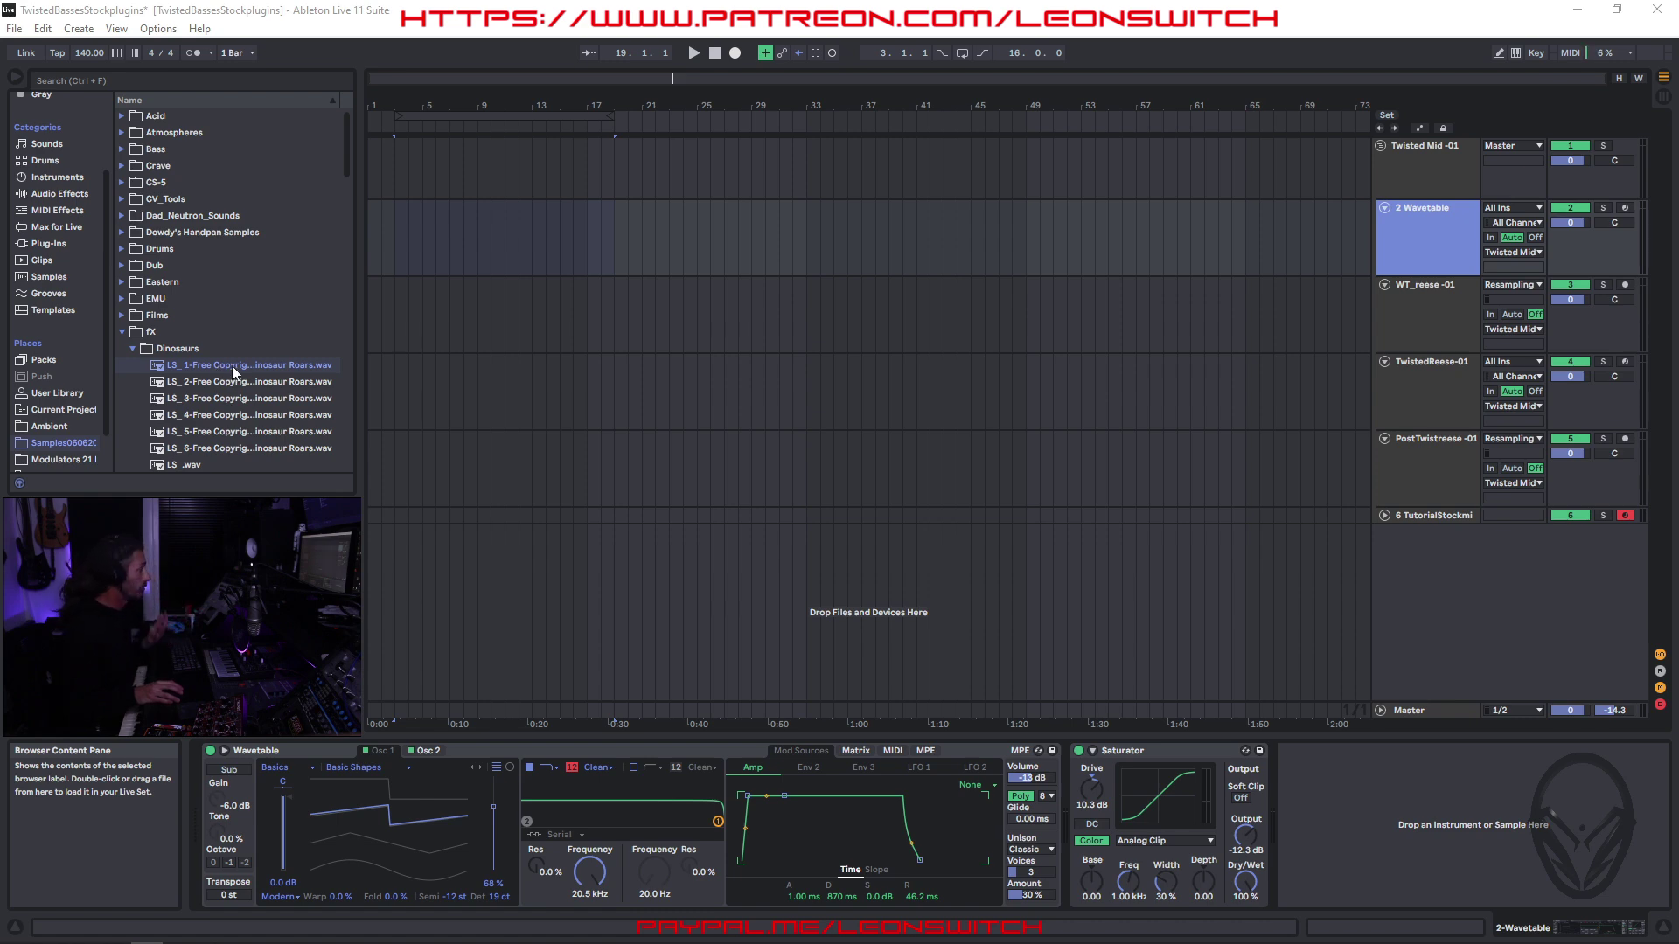
# - Preview the six numbered dinosaur roar samples in the FX Dinosaurs folder one after another
pyautogui.click(233, 366)
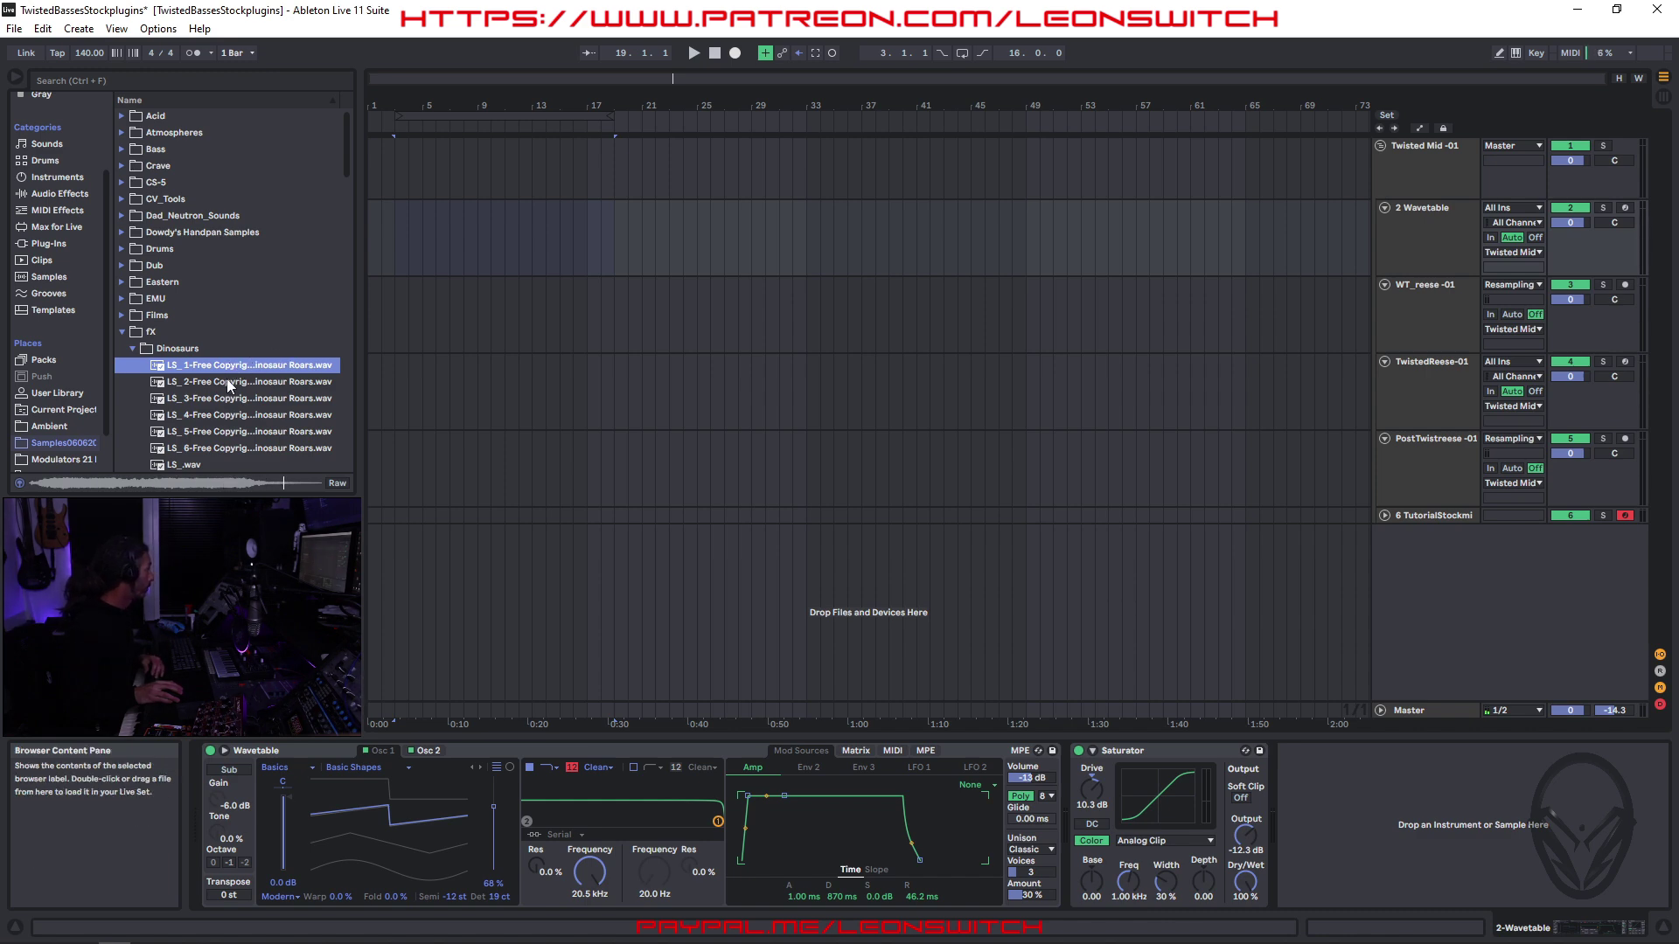
pyautogui.click(229, 383)
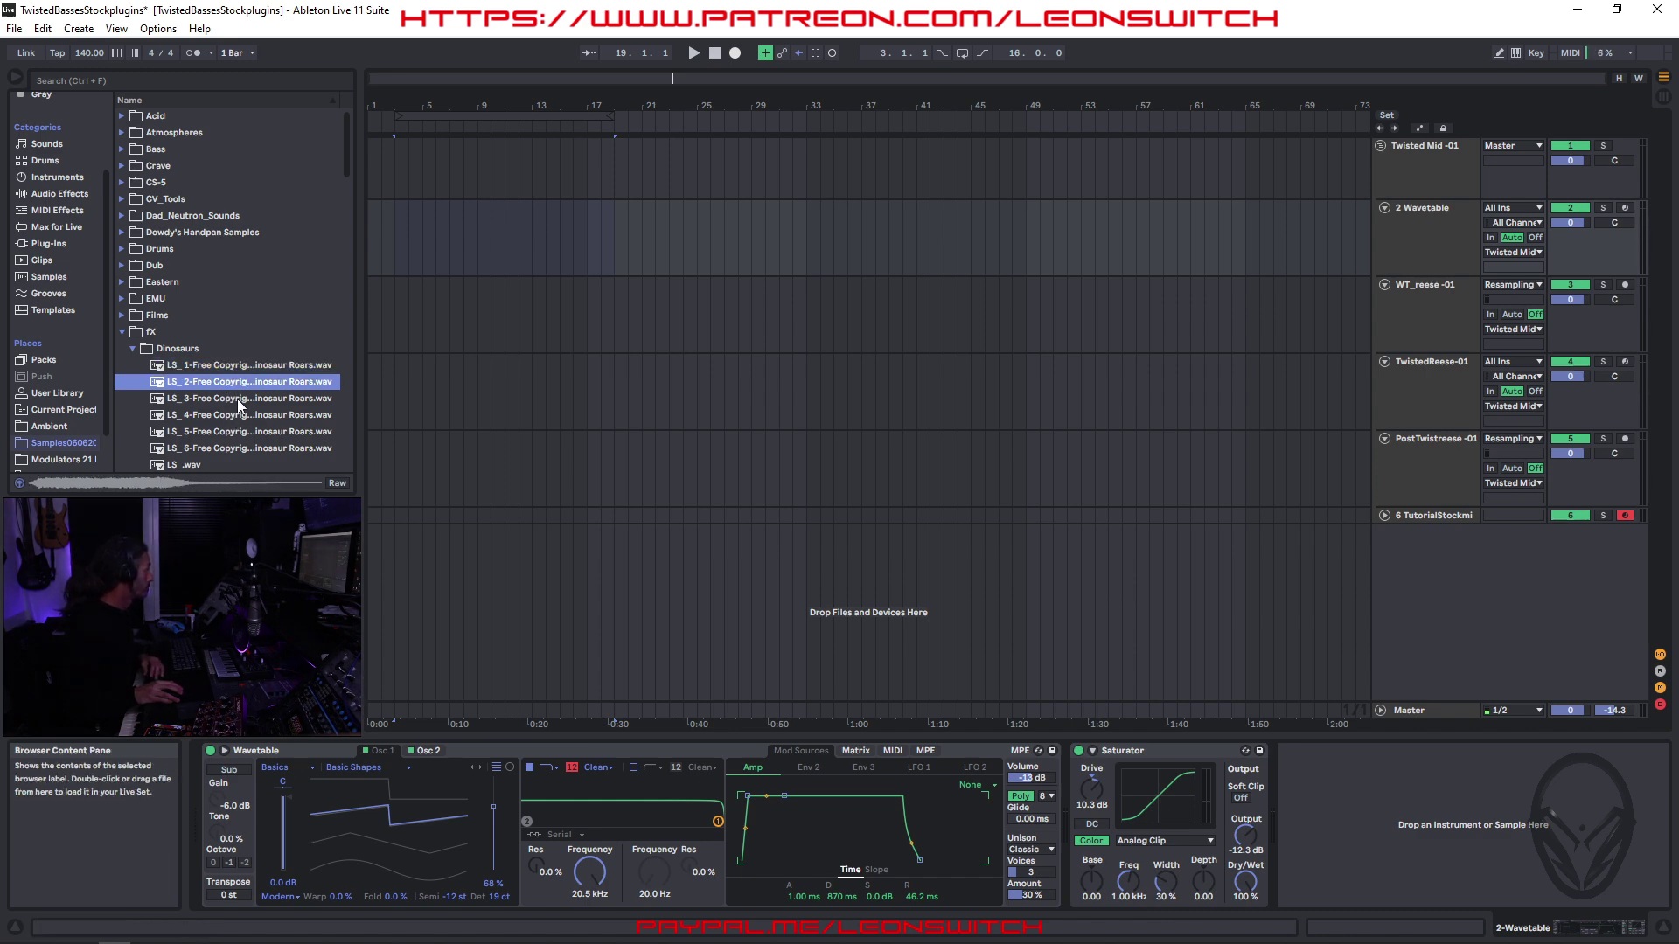
pyautogui.click(239, 399)
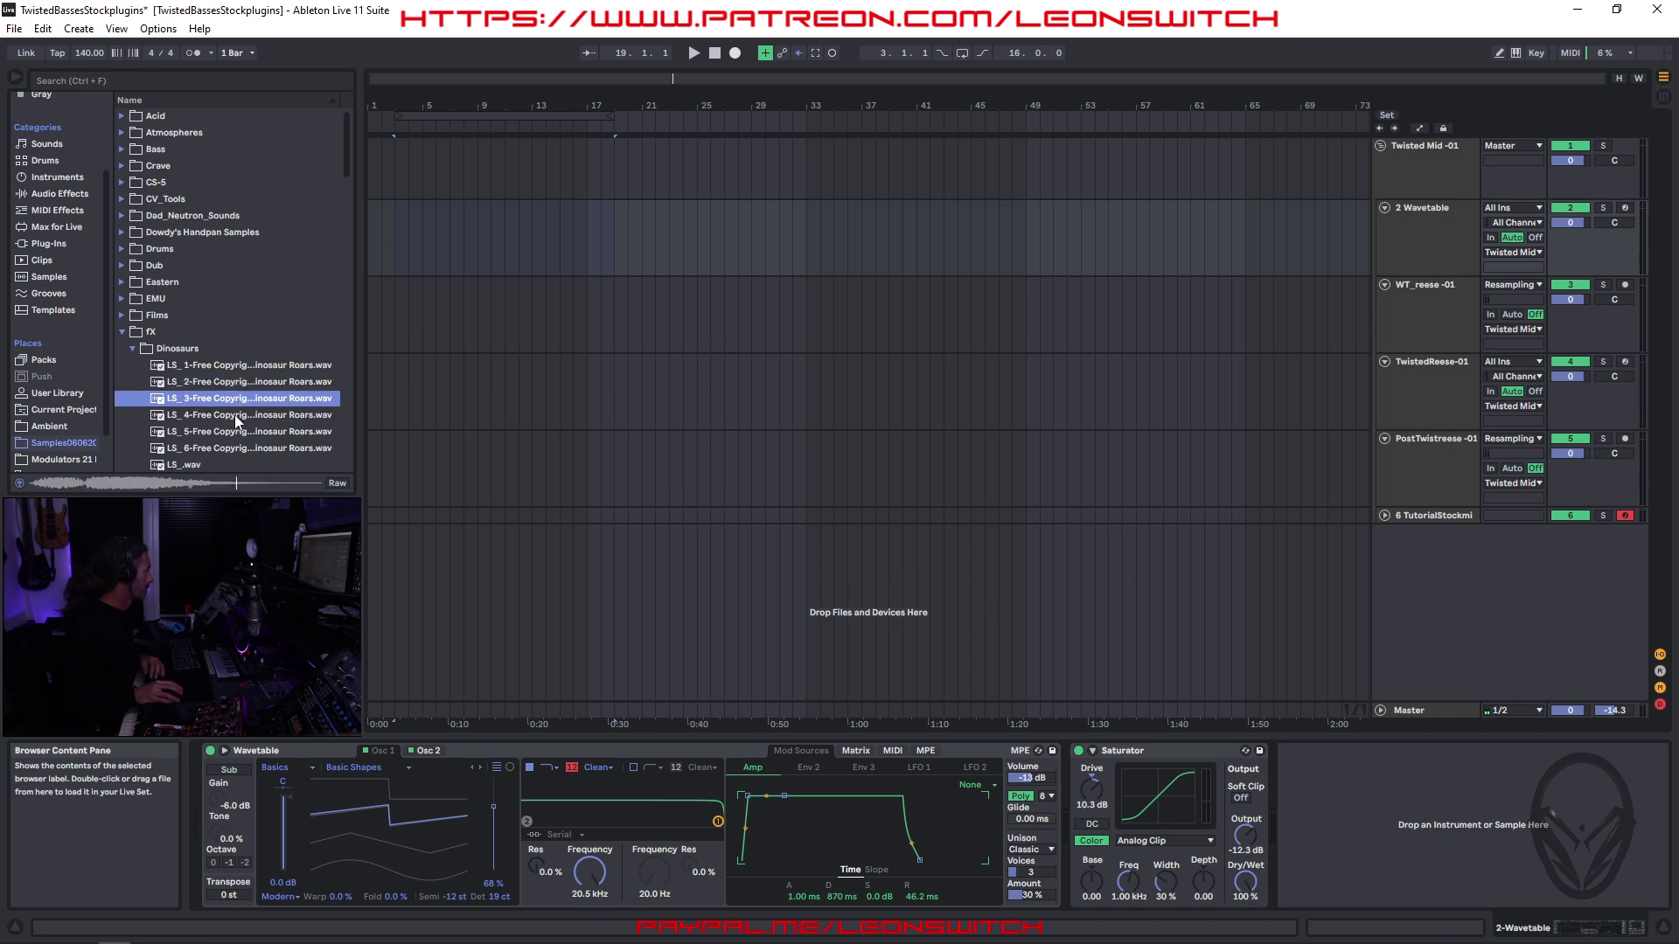
pyautogui.click(235, 416)
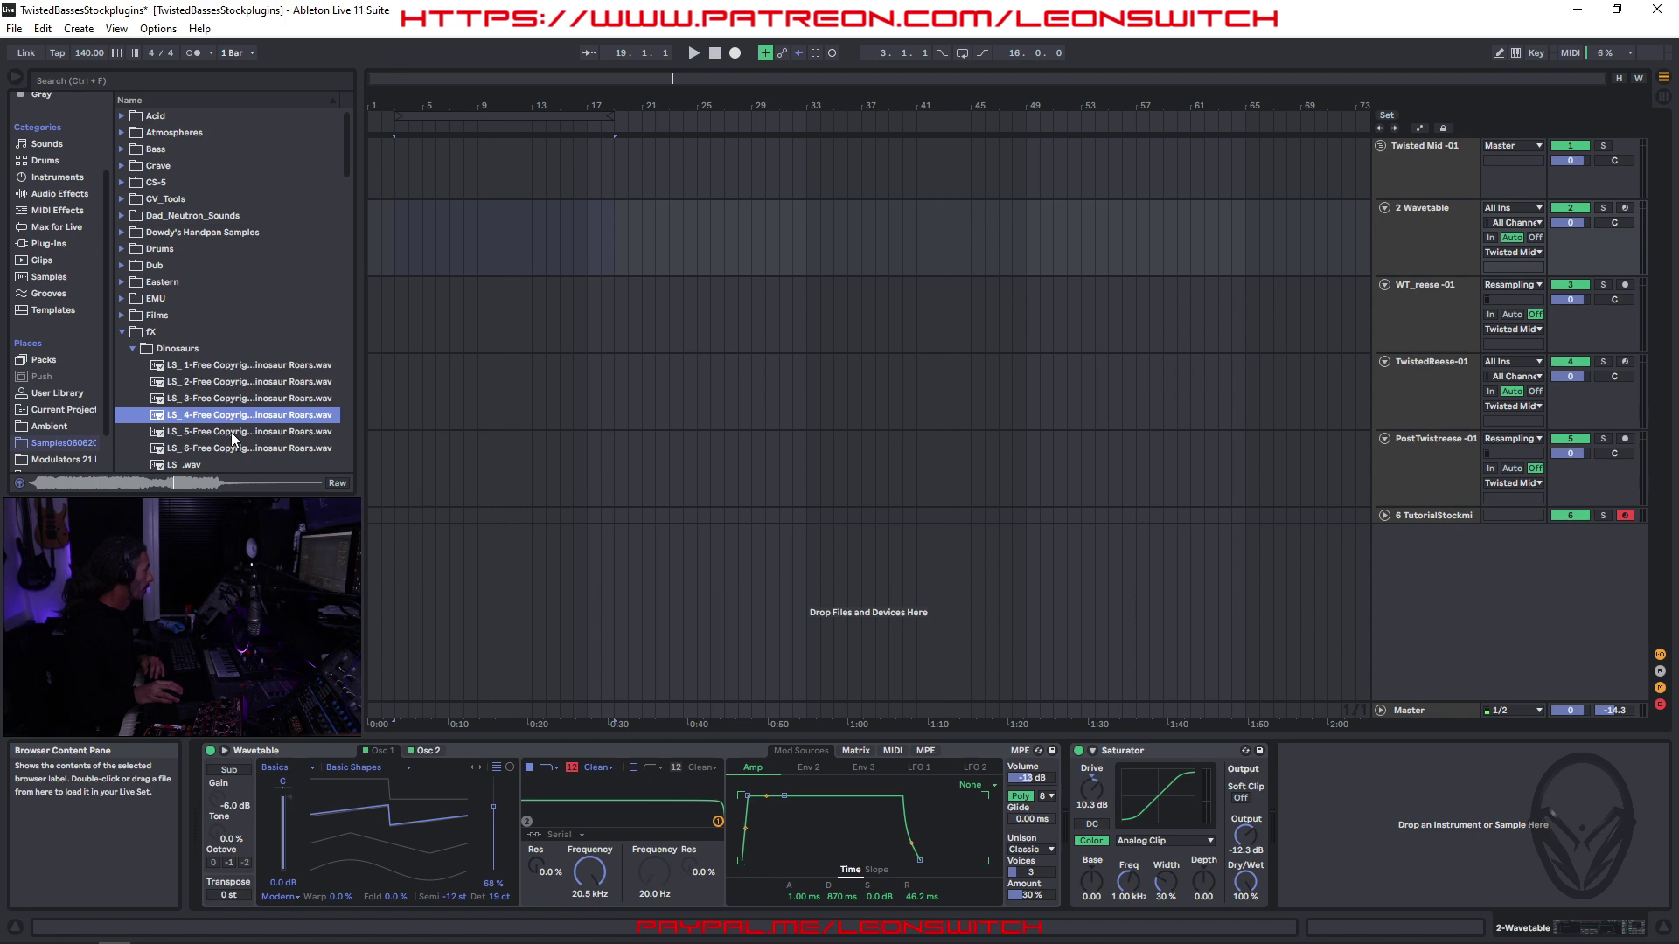
pyautogui.click(231, 432)
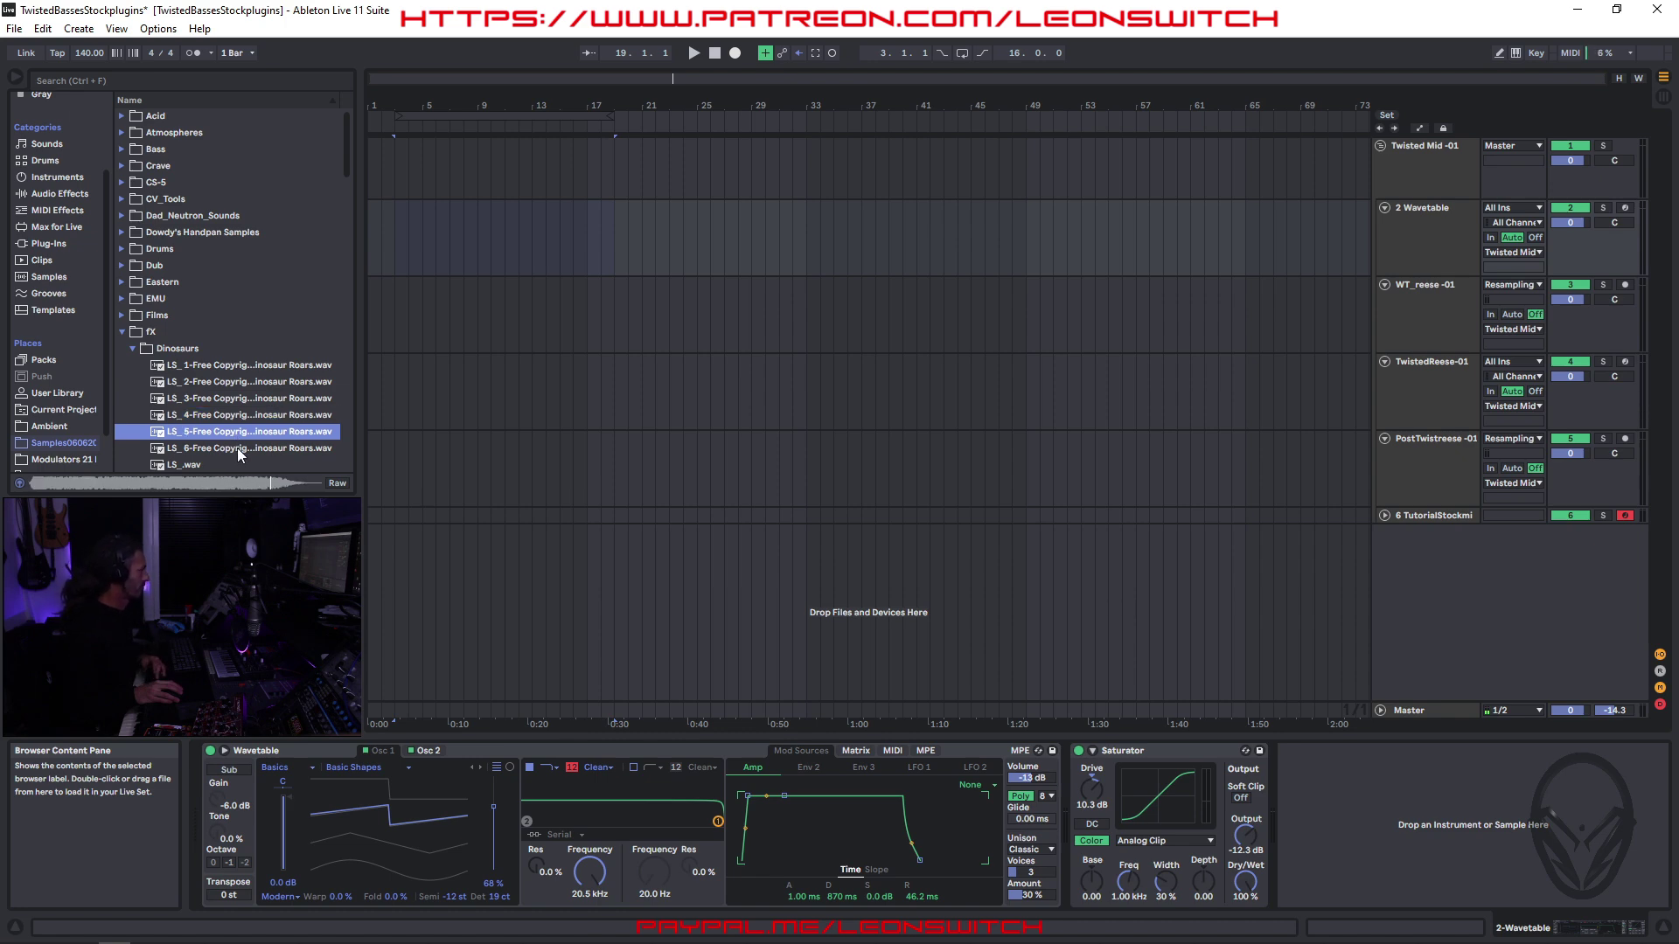
pyautogui.click(238, 451)
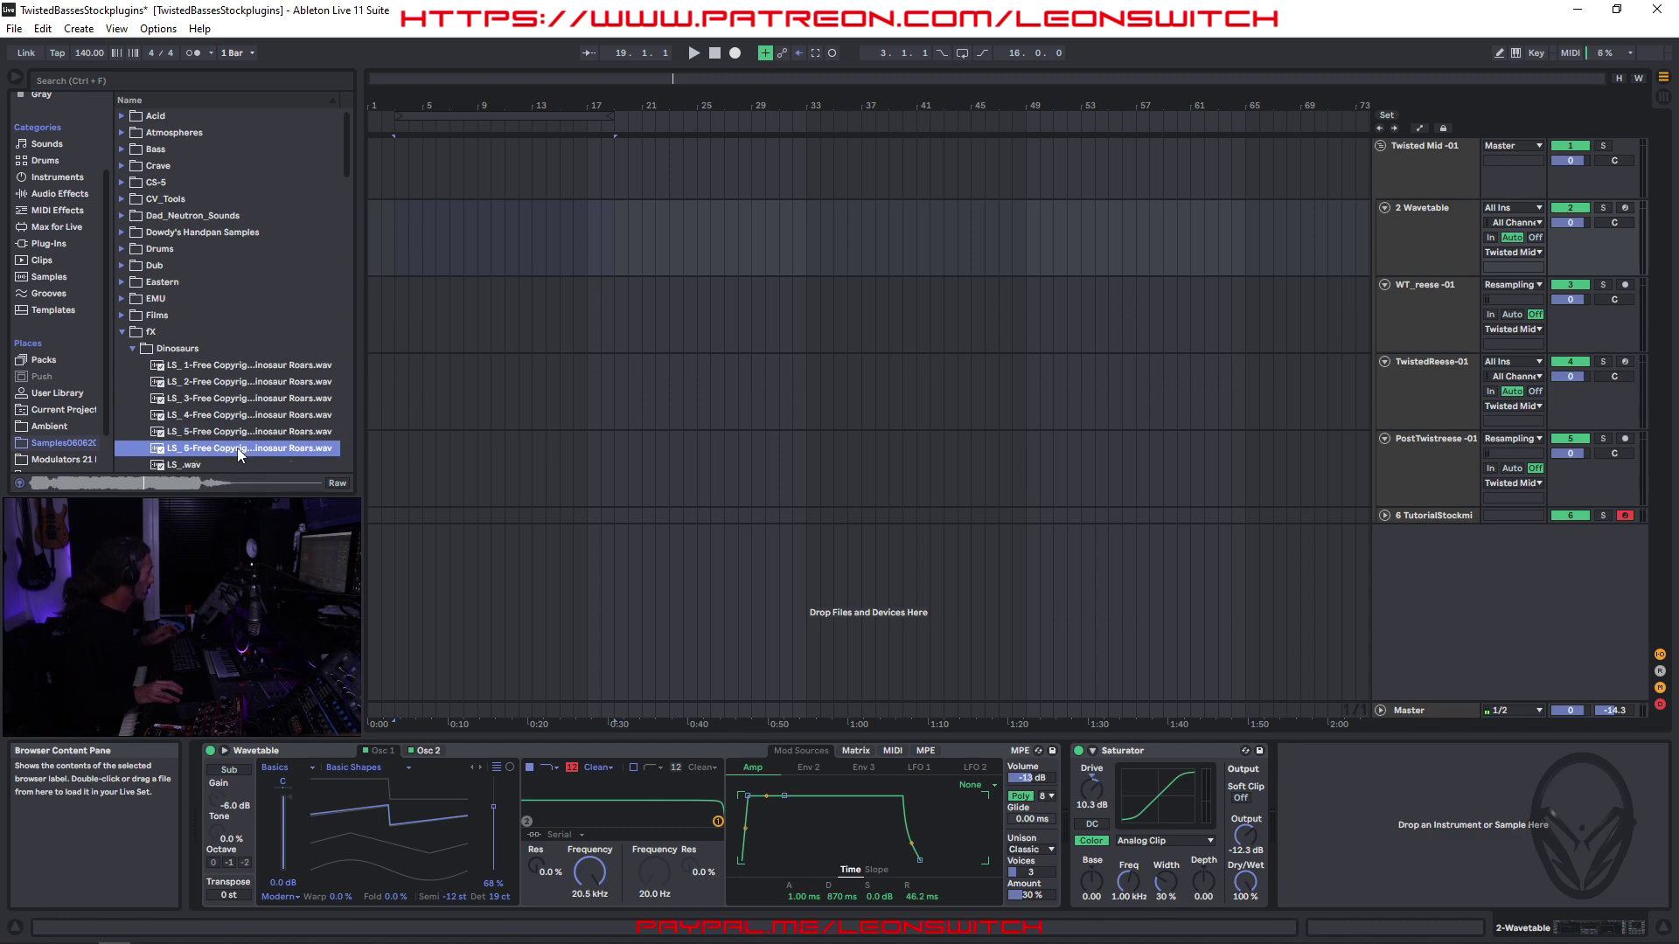
# - Add a Sampler instrument on a new MIDI track below the existing tracks
pyautogui.click(614, 559)
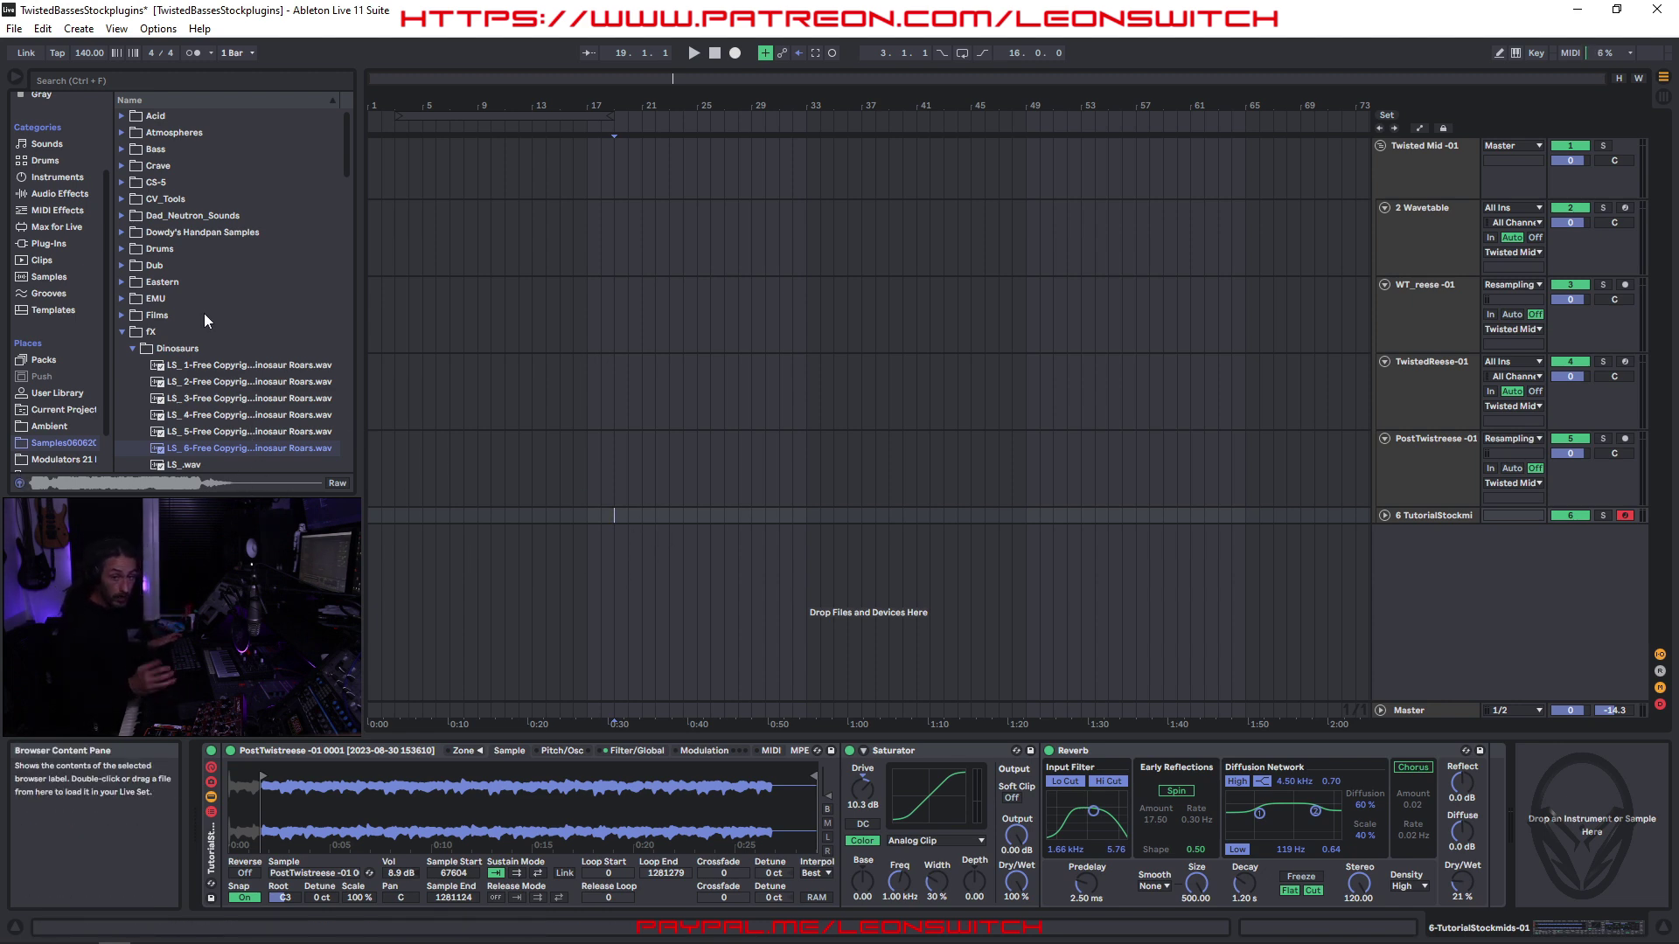
pyautogui.click(38, 179)
pyautogui.moveTo(168, 367); pyautogui.dragTo(455, 559)
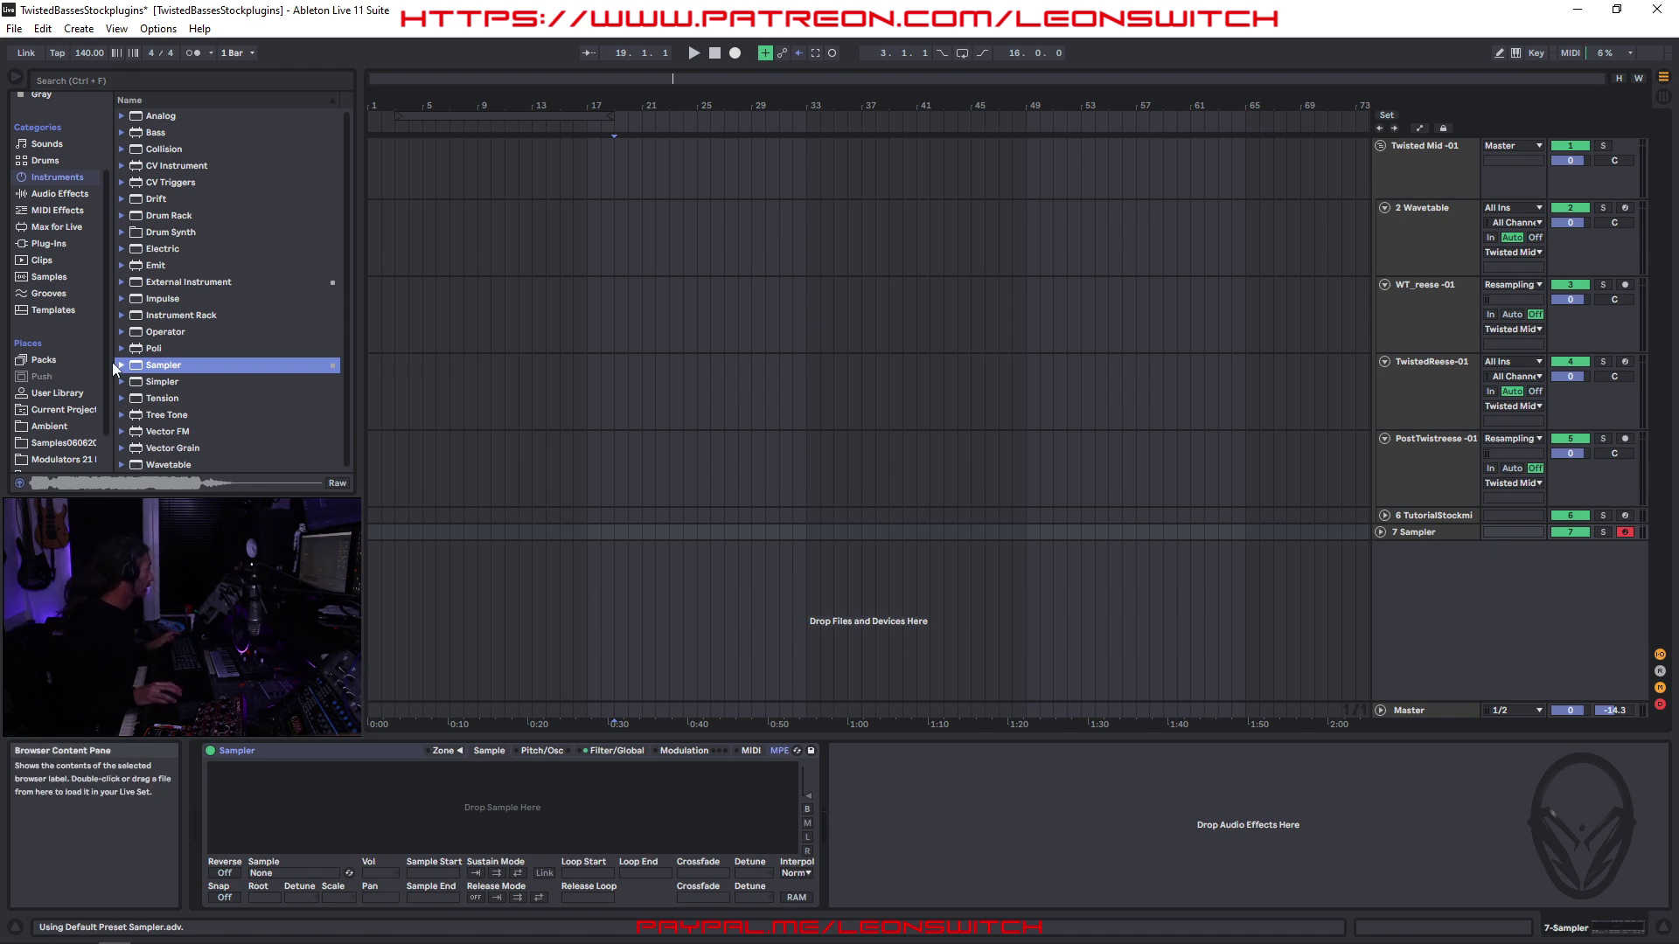
# - Audition dinosaur roars 5, 6 and 4 again and load the LS_ 4 dinosaur roar sample into Sampler
pyautogui.click(50, 442)
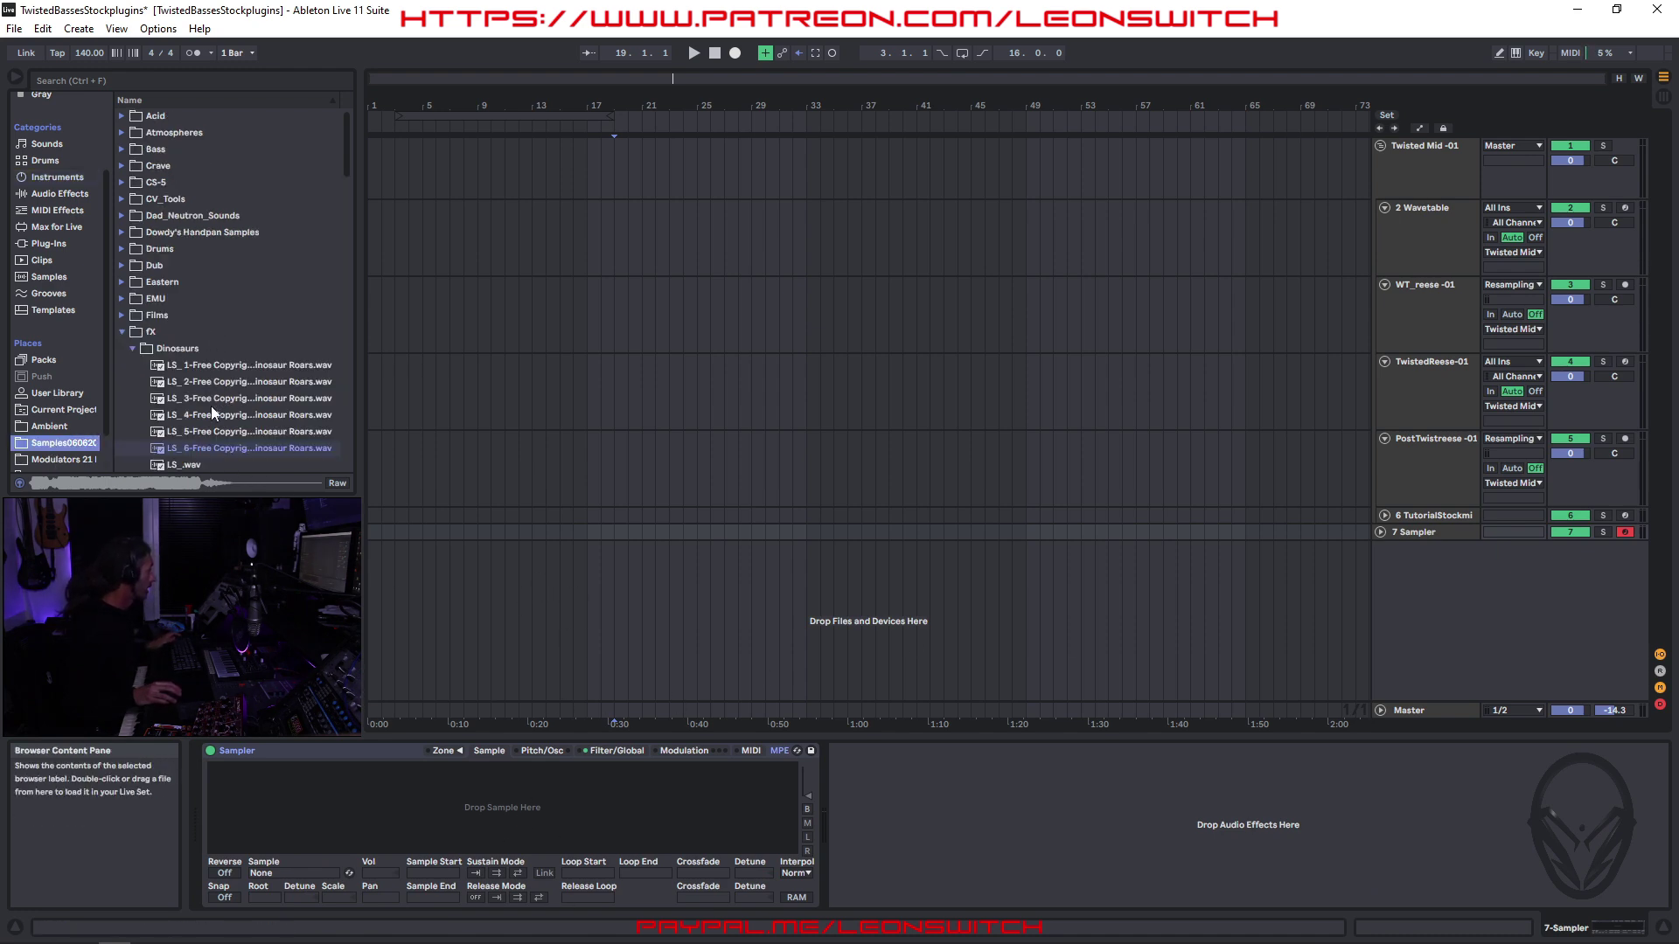
pyautogui.click(217, 432)
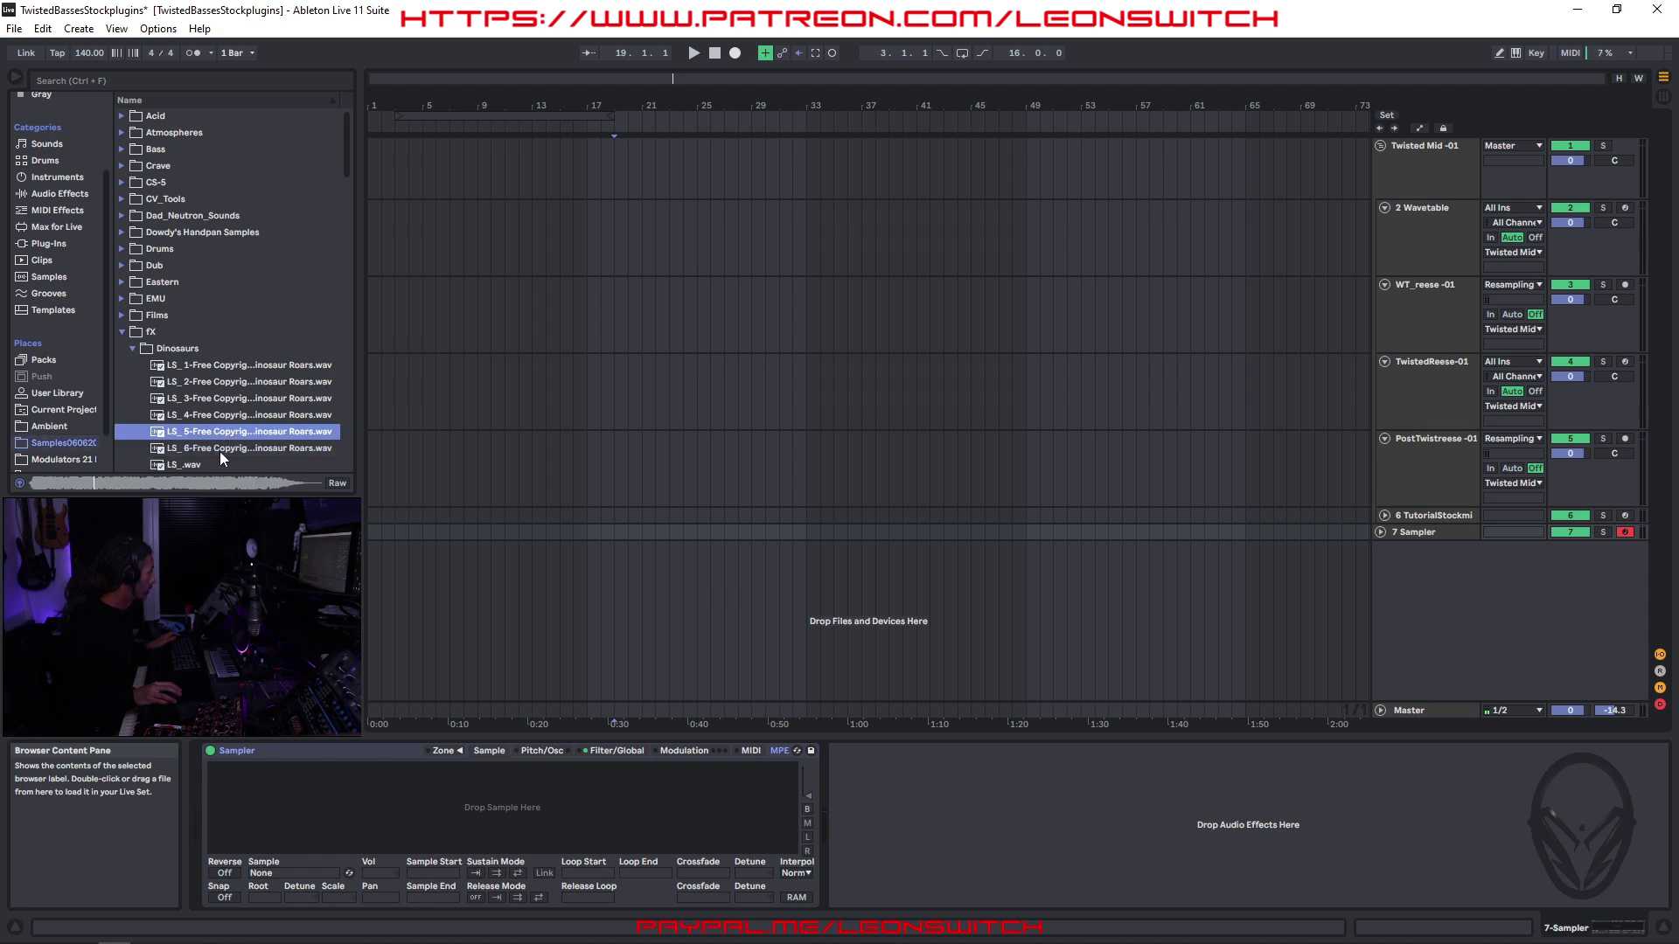
pyautogui.click(219, 450)
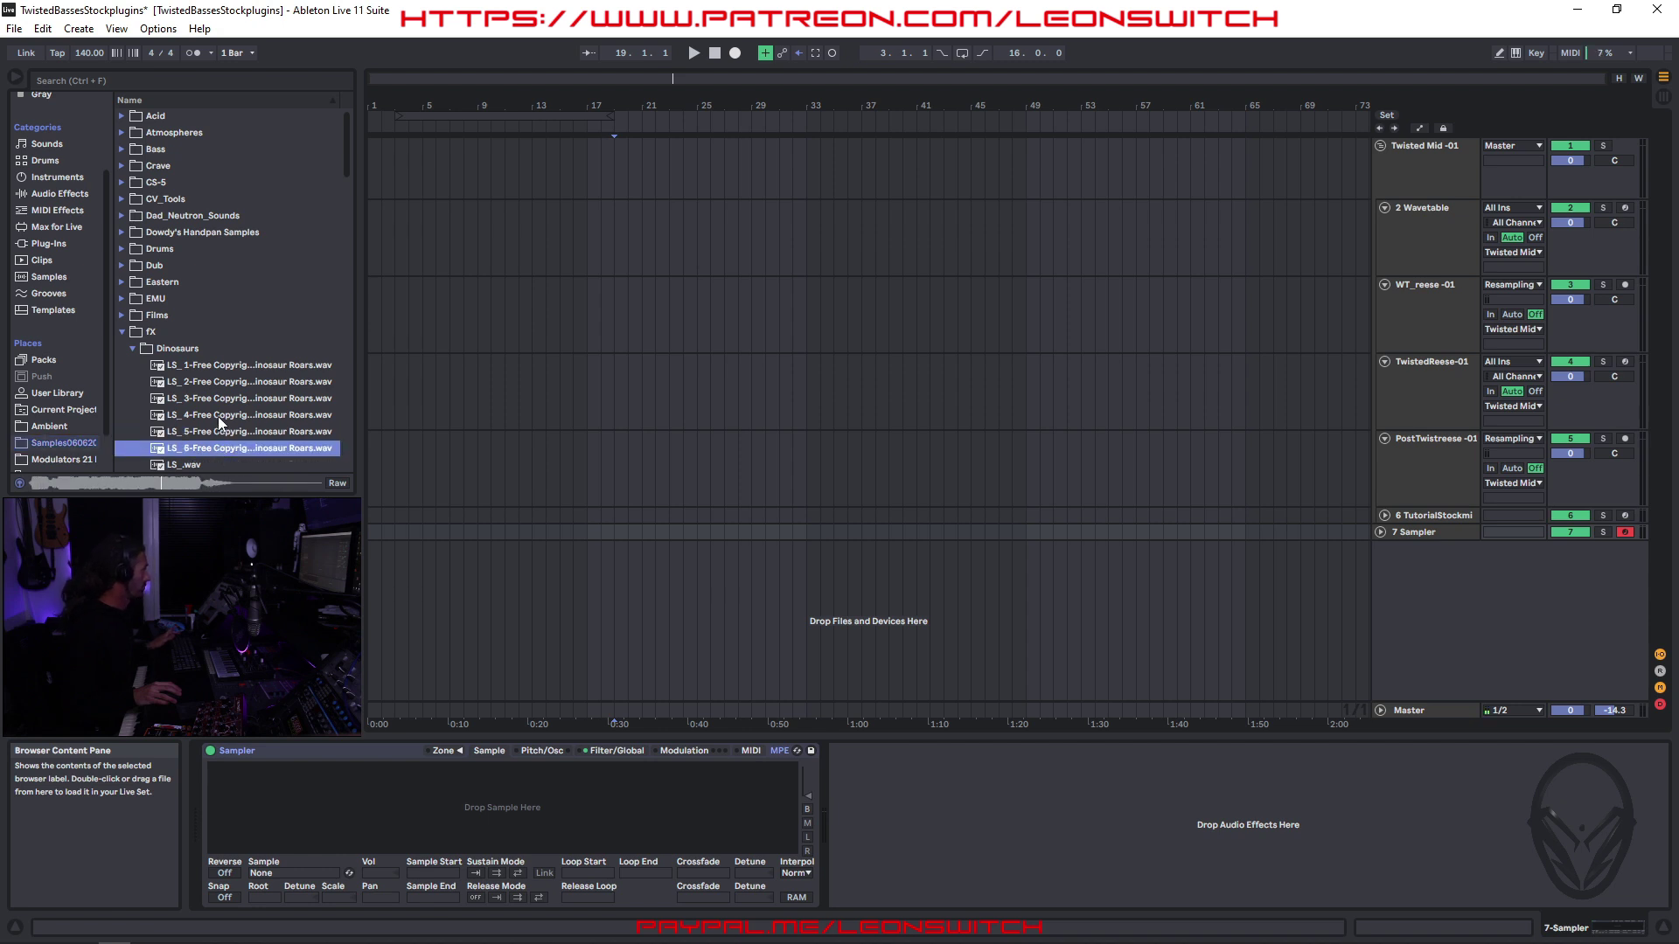
pyautogui.click(217, 416)
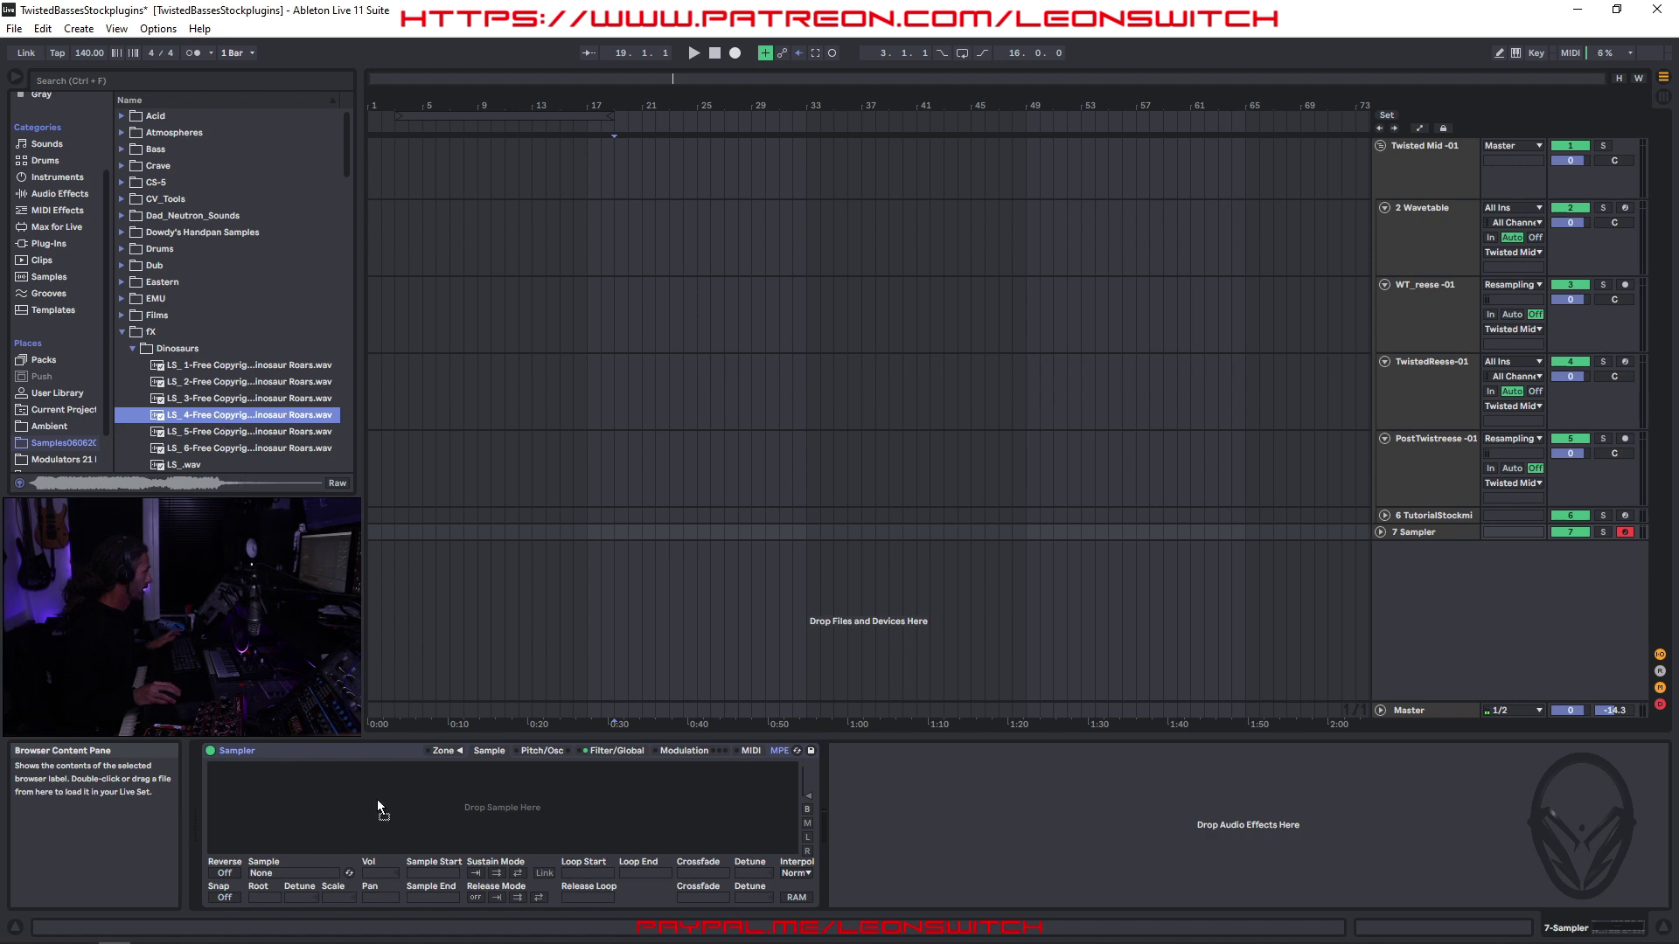
pyautogui.moveTo(378, 801); pyautogui.dragTo(385, 799)
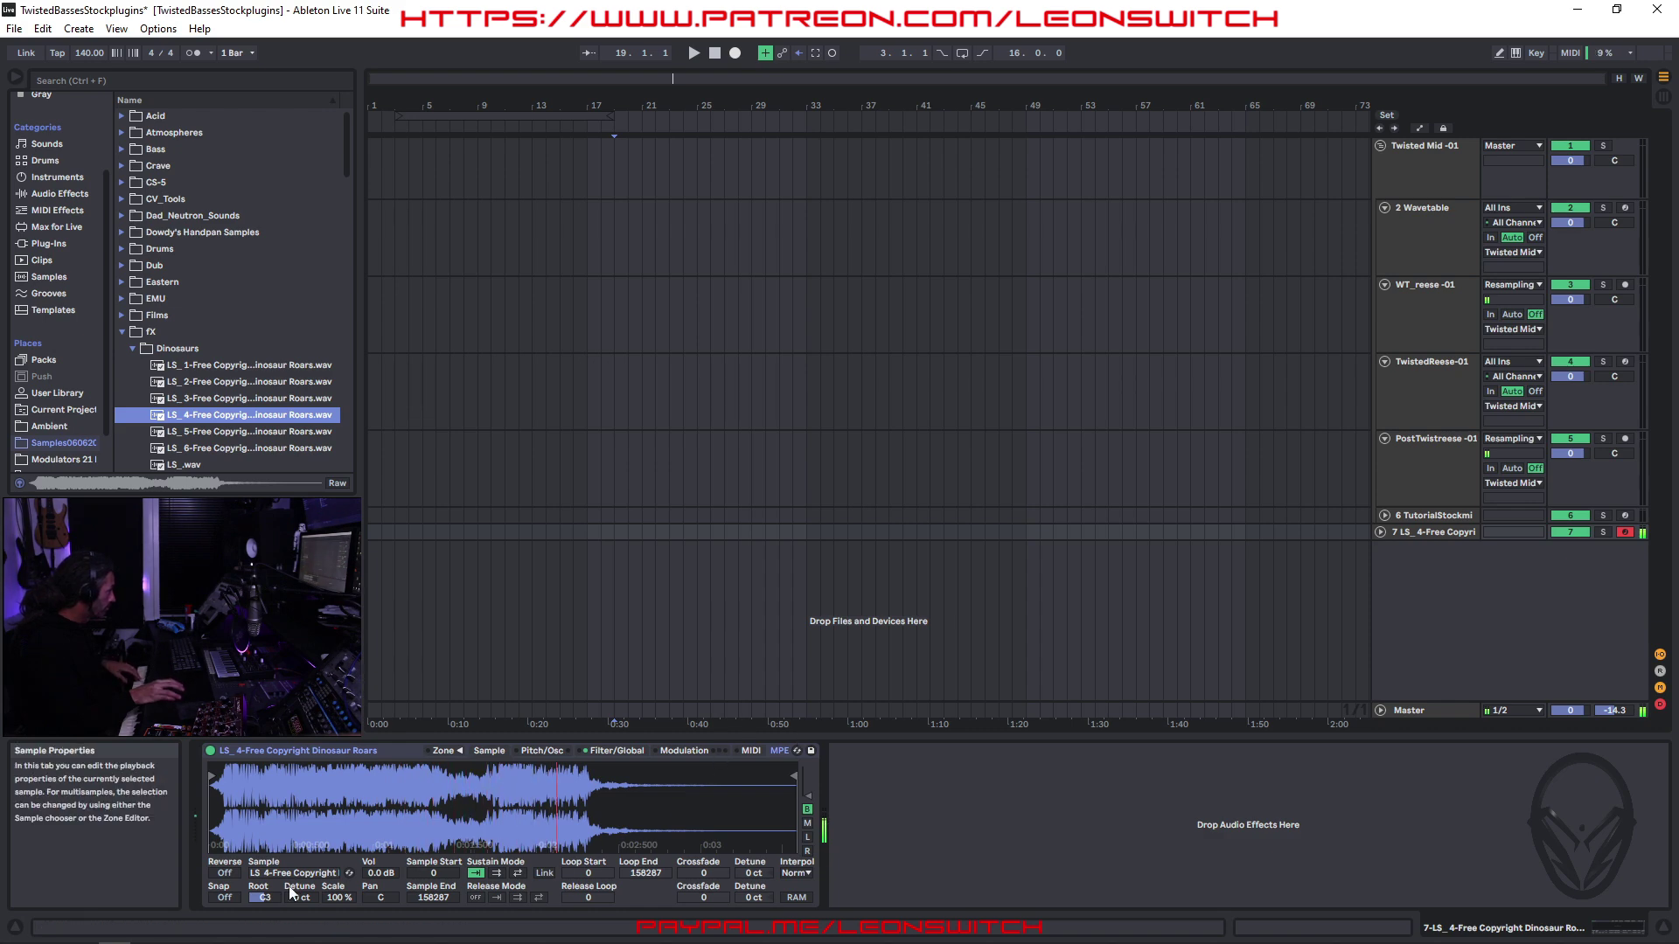
# - Turn on Snap in Sampler and set its interpolation quality to Best
pyautogui.click(224, 897)
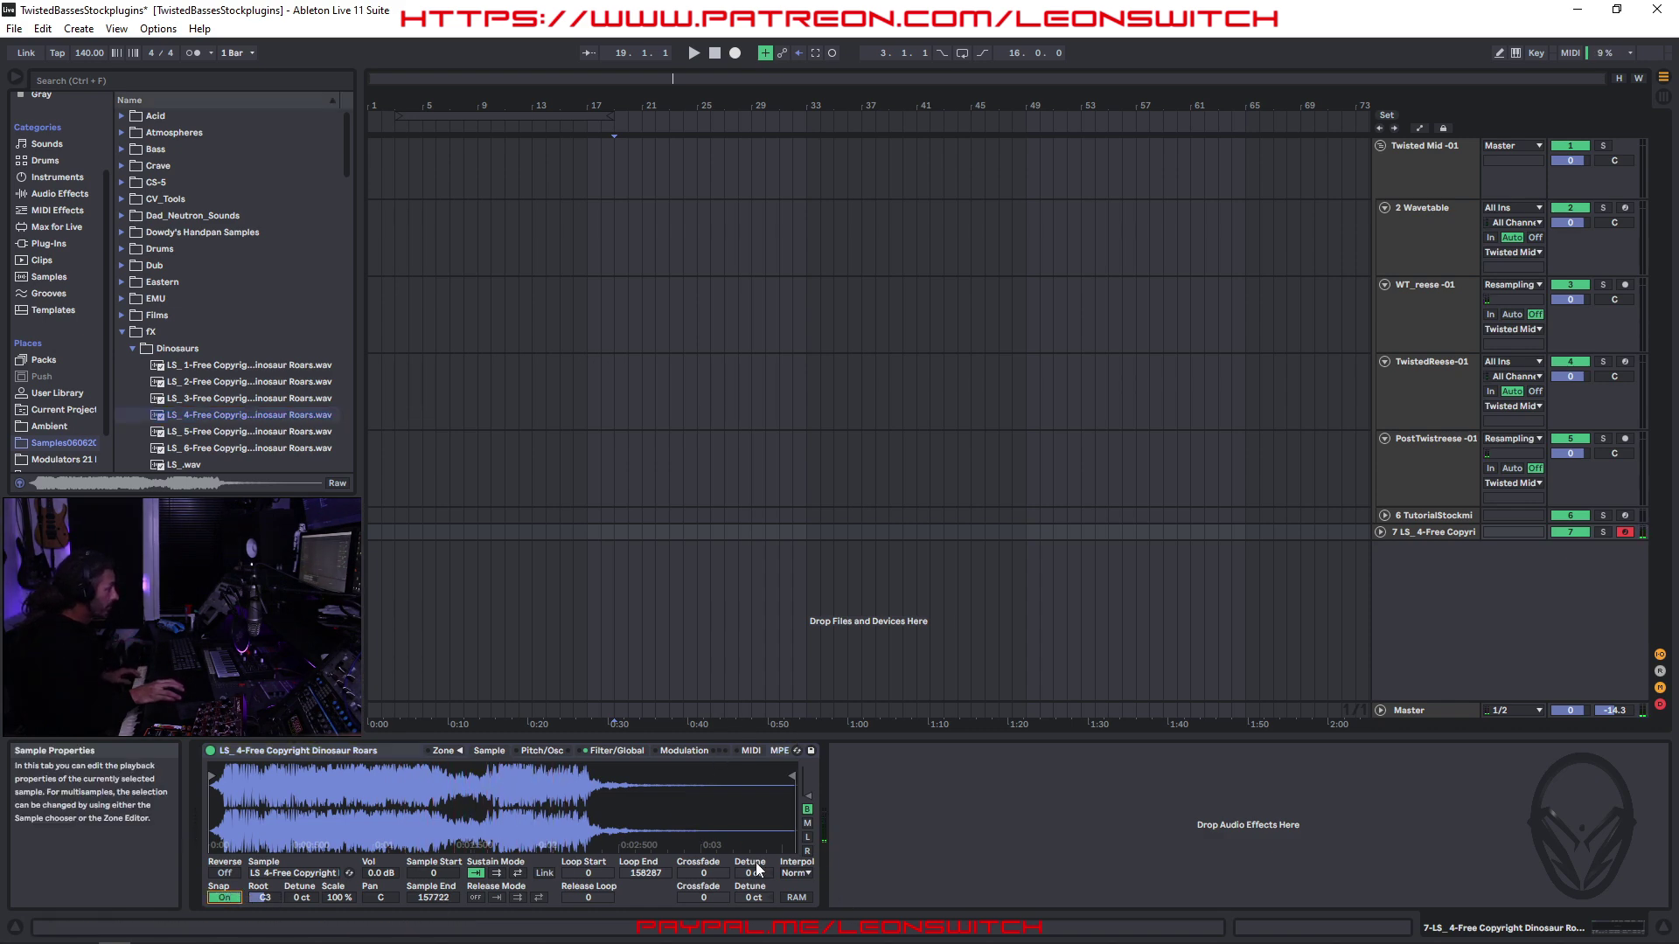
pyautogui.click(796, 872)
pyautogui.click(799, 927)
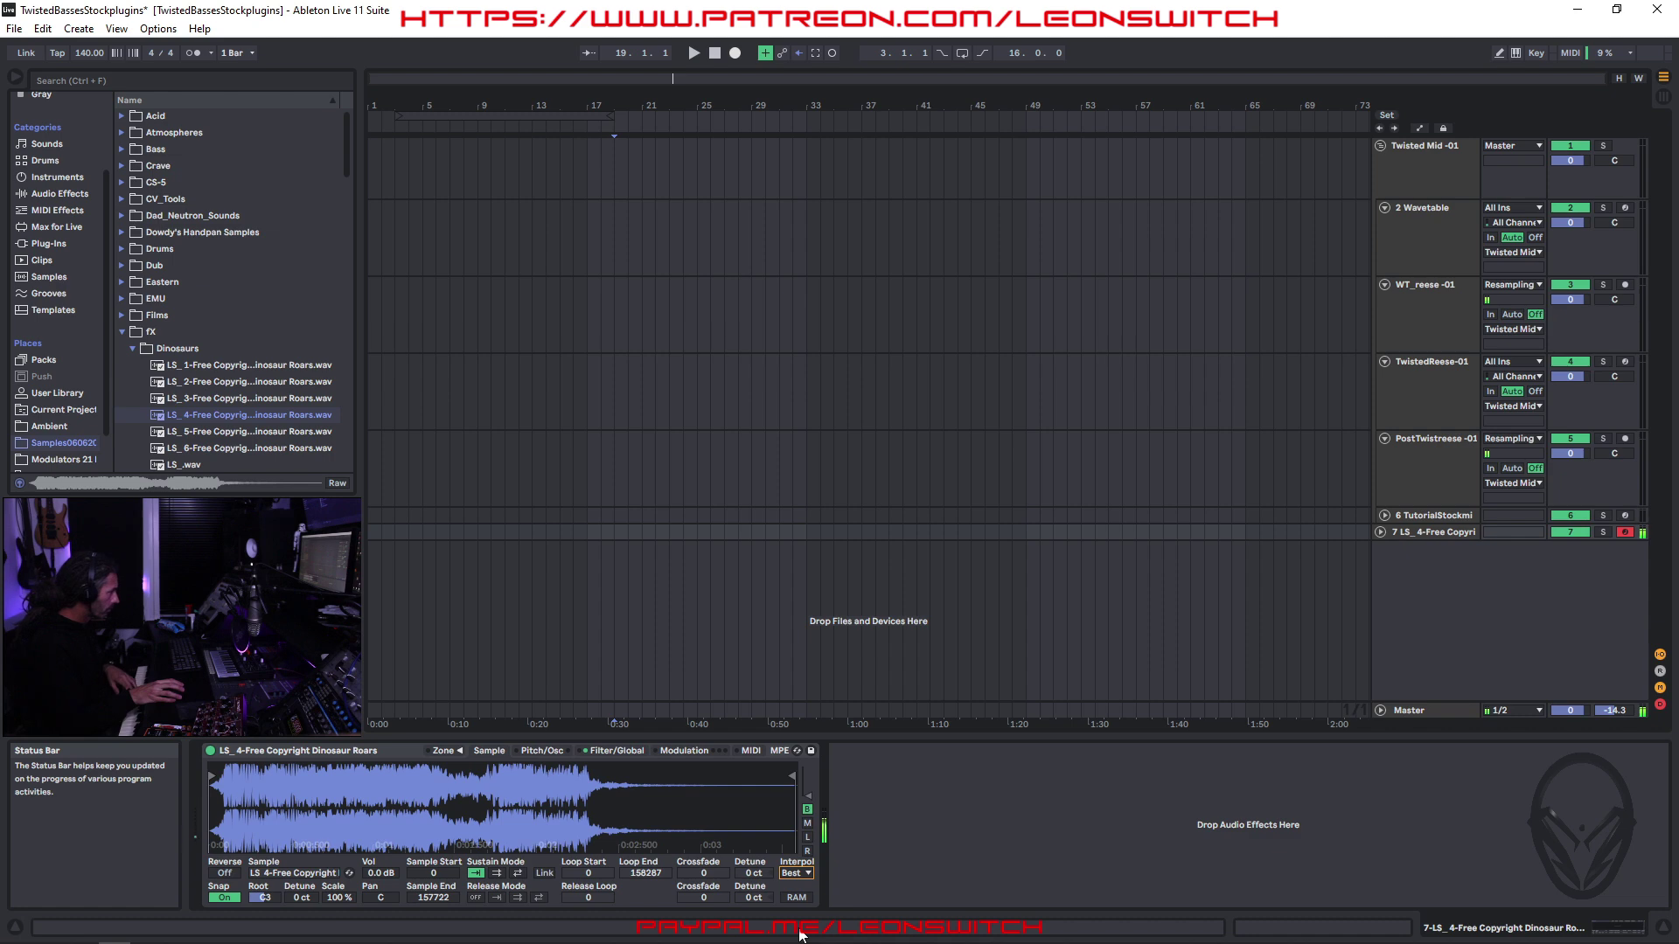
# - Record-arm the 2 Wavetable track and lower the synth's first filter frequency to 17.4 kHz
pyautogui.click(1422, 229)
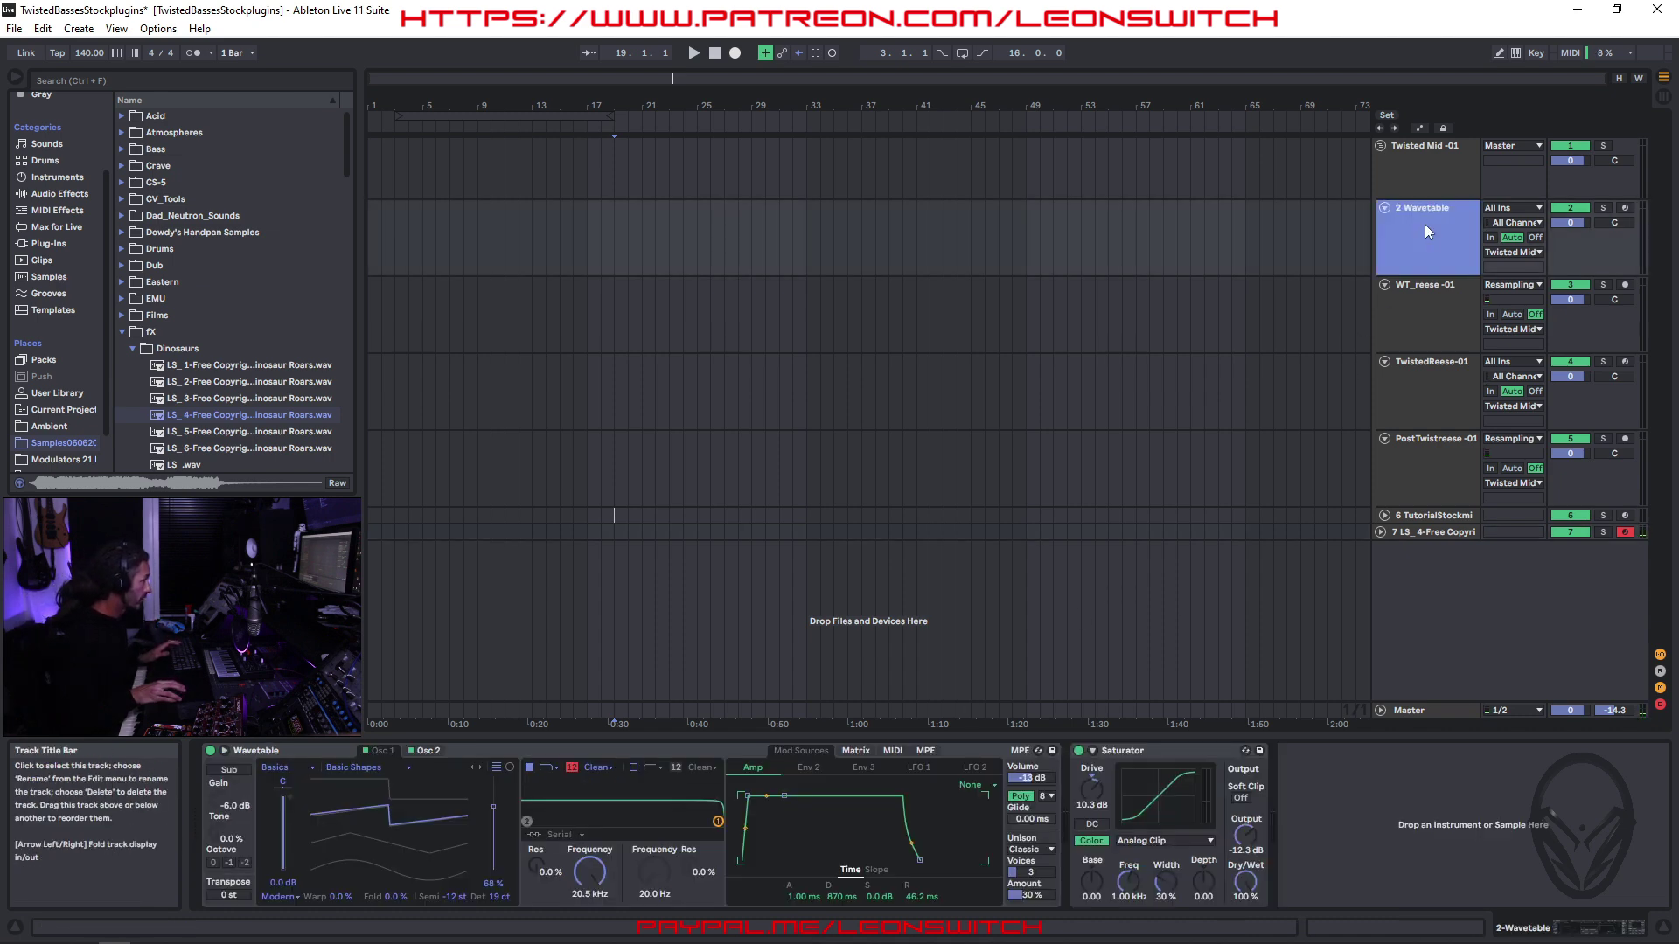
pyautogui.click(1625, 208)
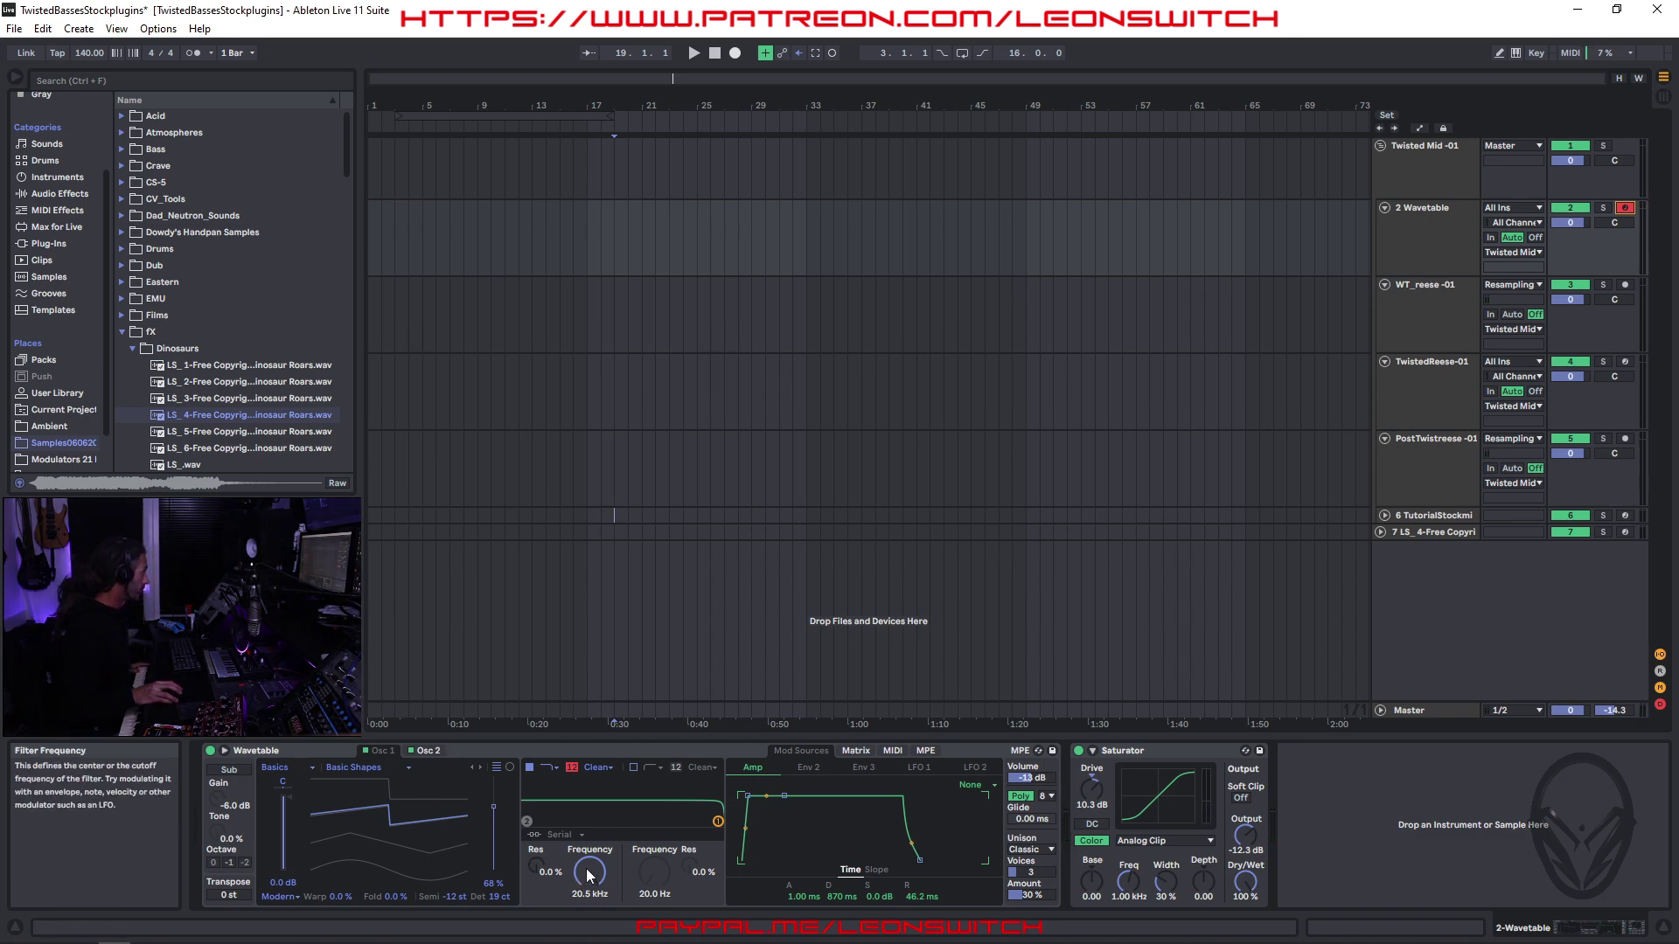
pyautogui.moveTo(588, 875); pyautogui.dragTo(588, 885)
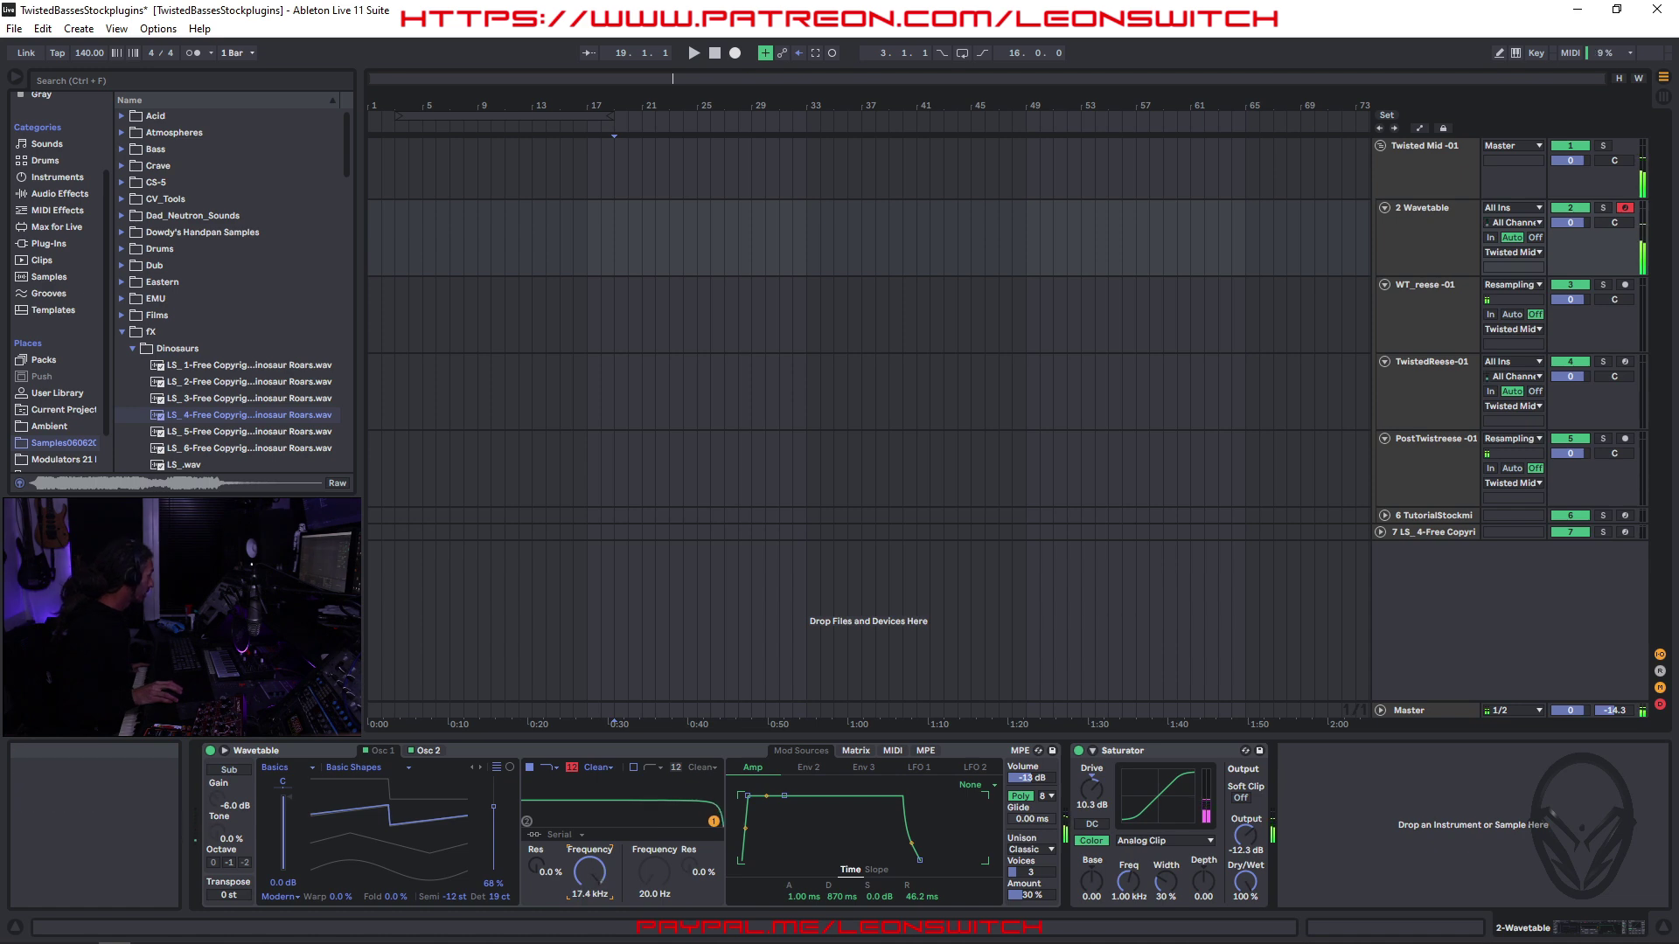
# - Switch both Wavetable oscillators to the Pulse PW wavetable and set oscillator 1's wave position to 77%
pyautogui.click(359, 766)
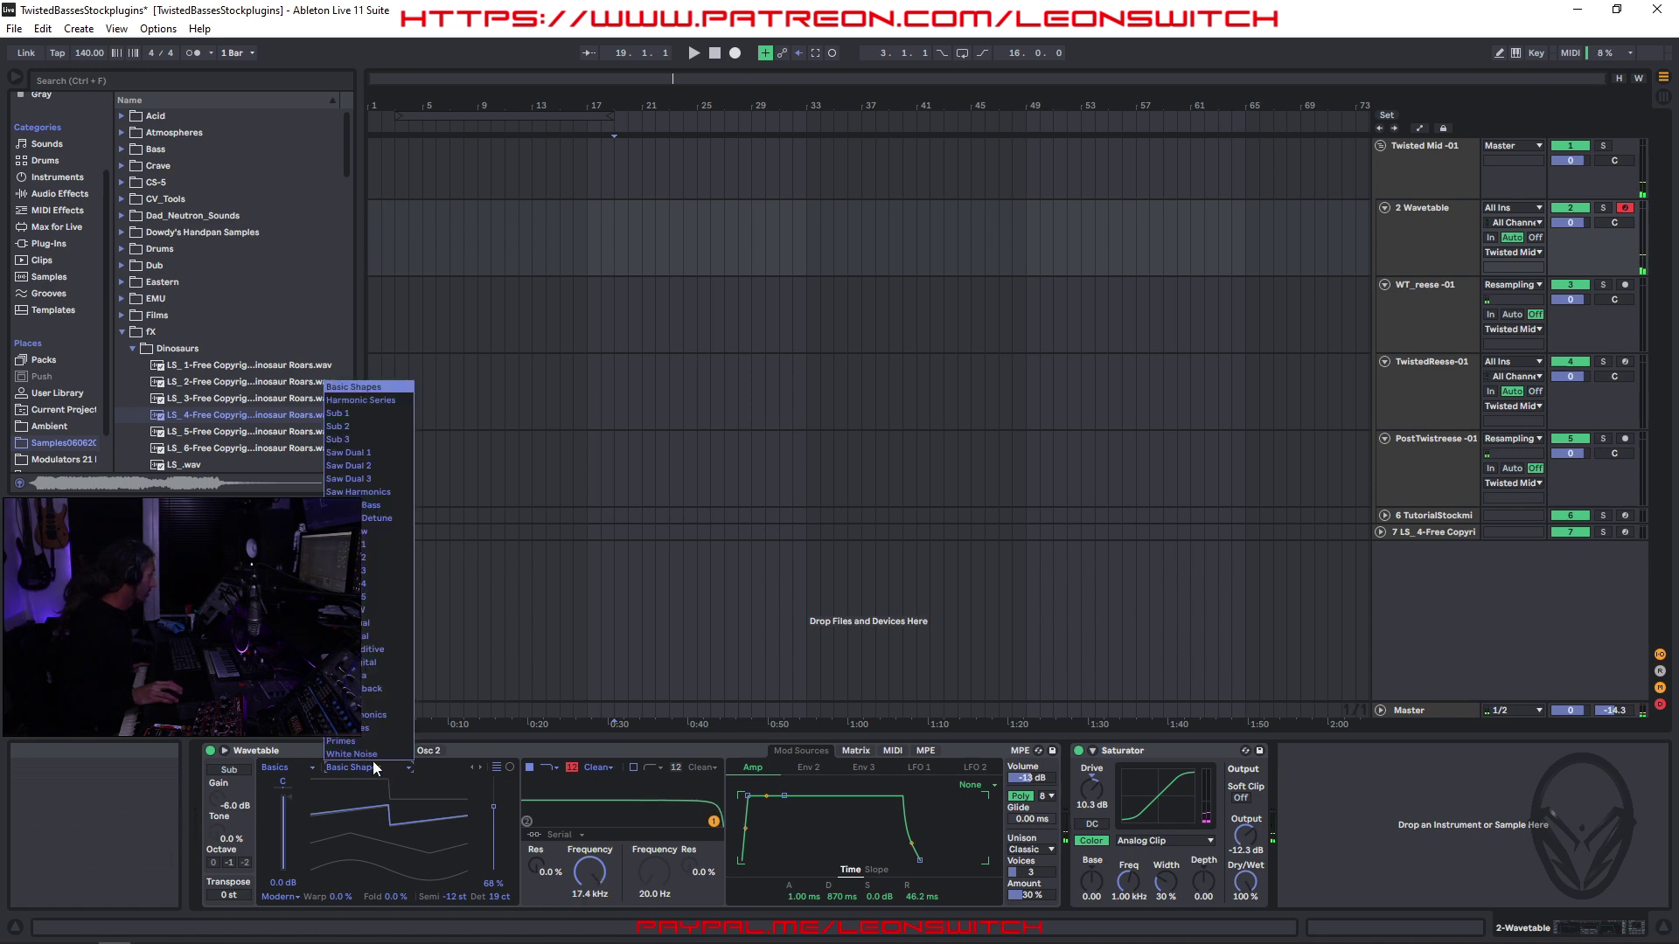
pyautogui.click(376, 608)
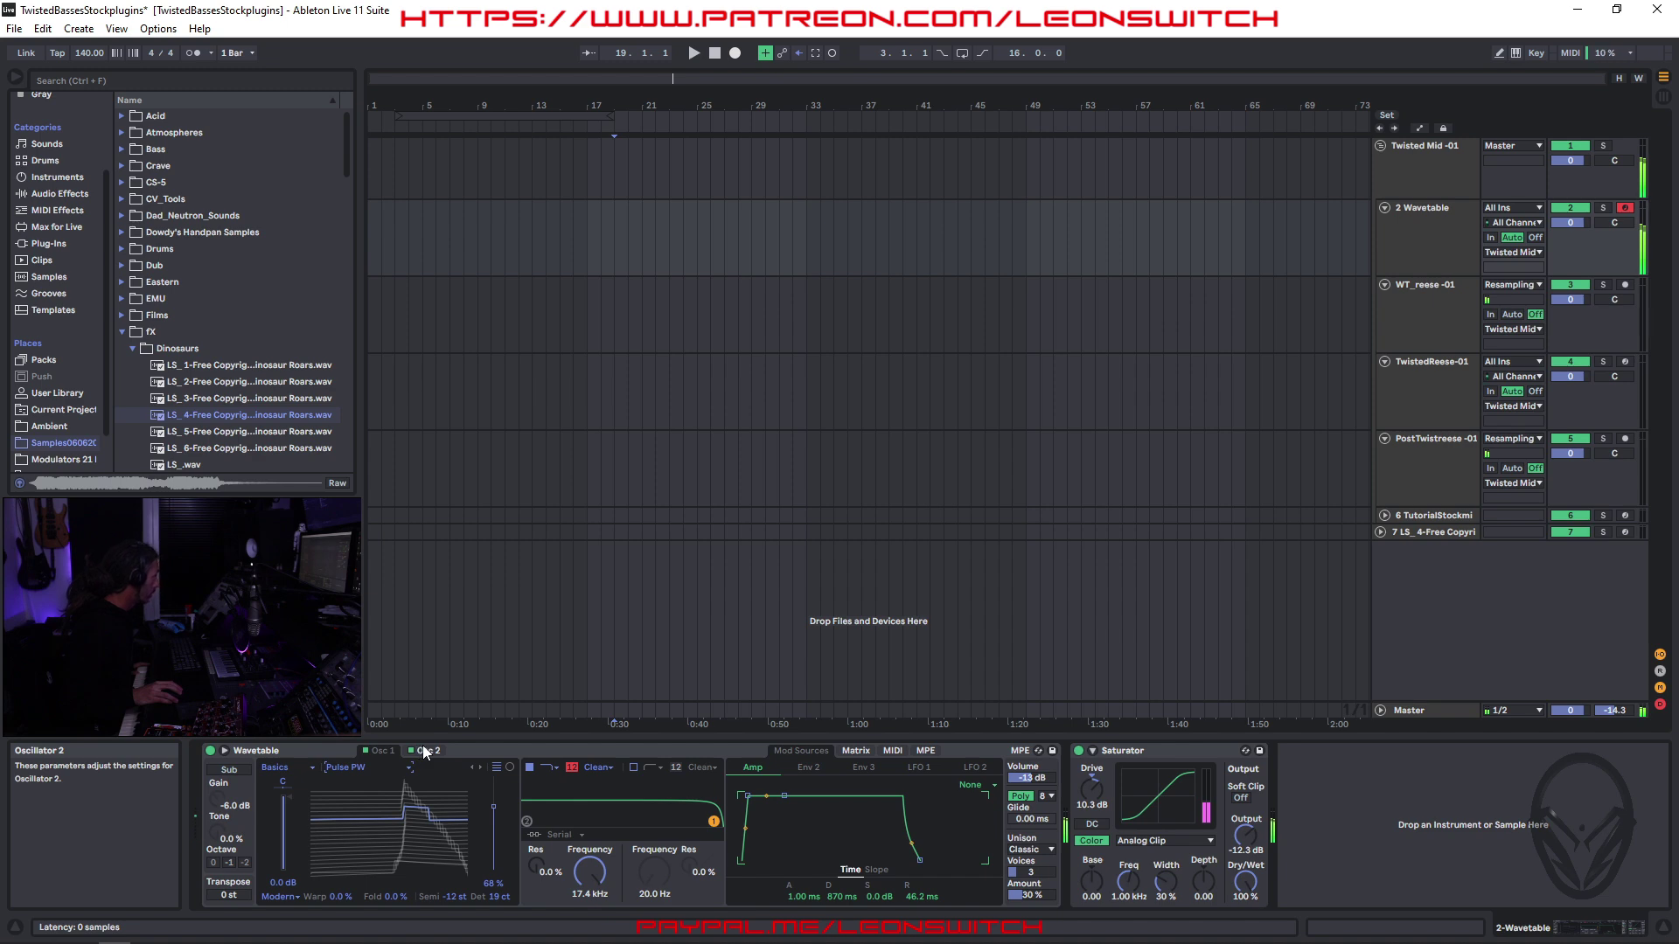
pyautogui.click(427, 752)
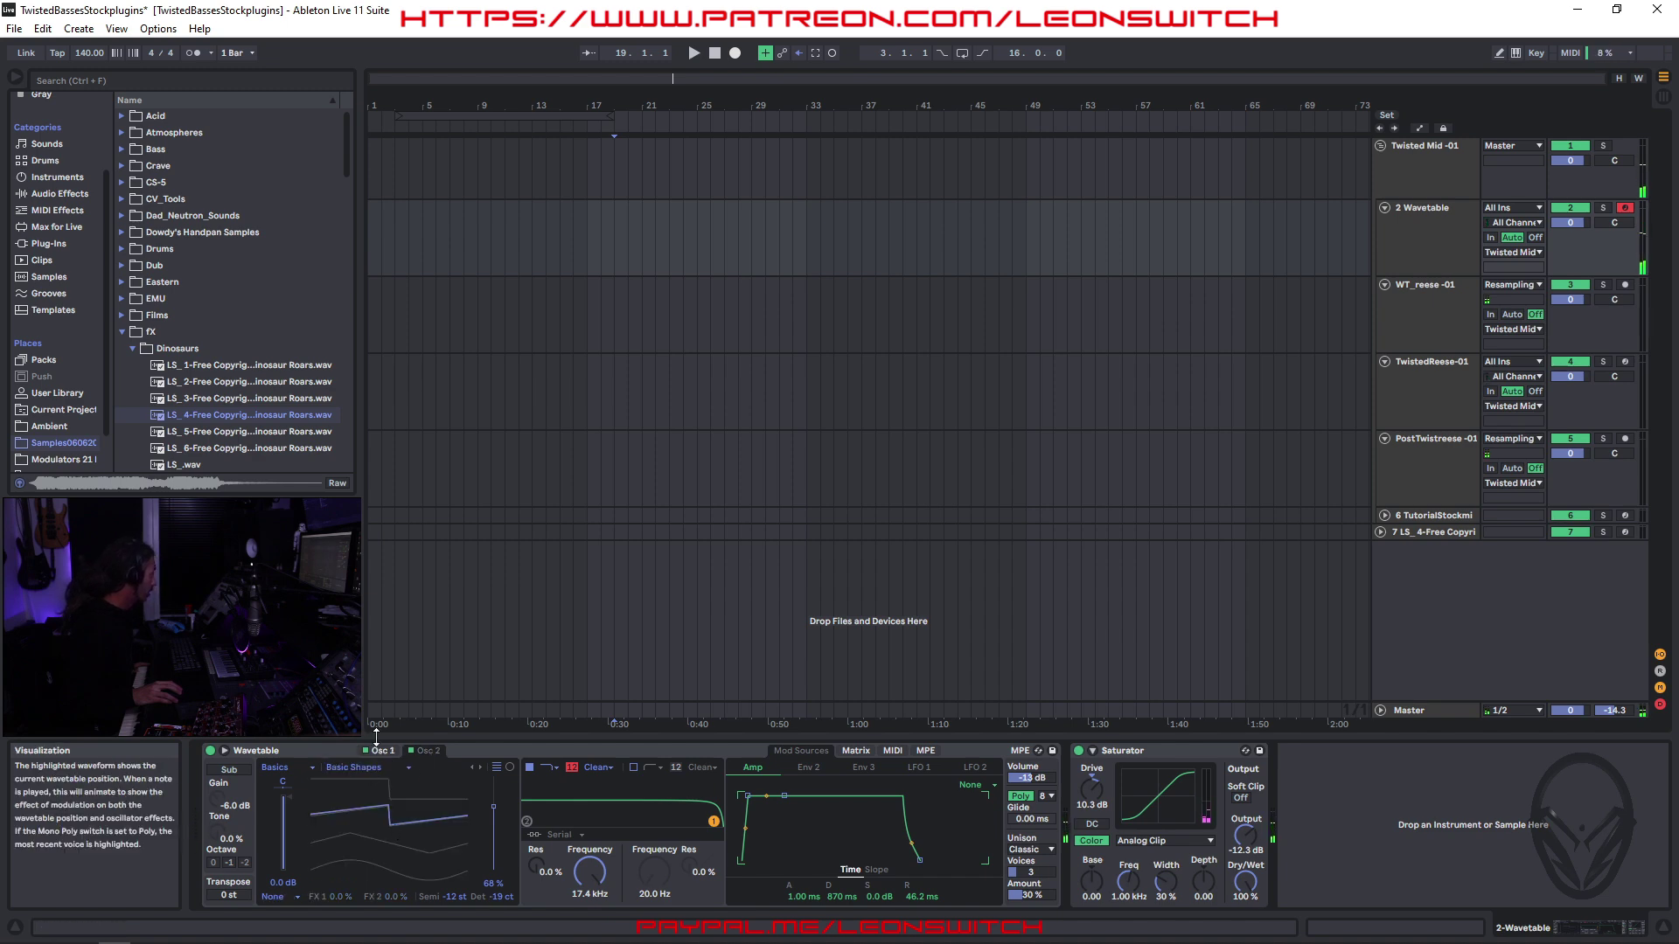
pyautogui.click(351, 768)
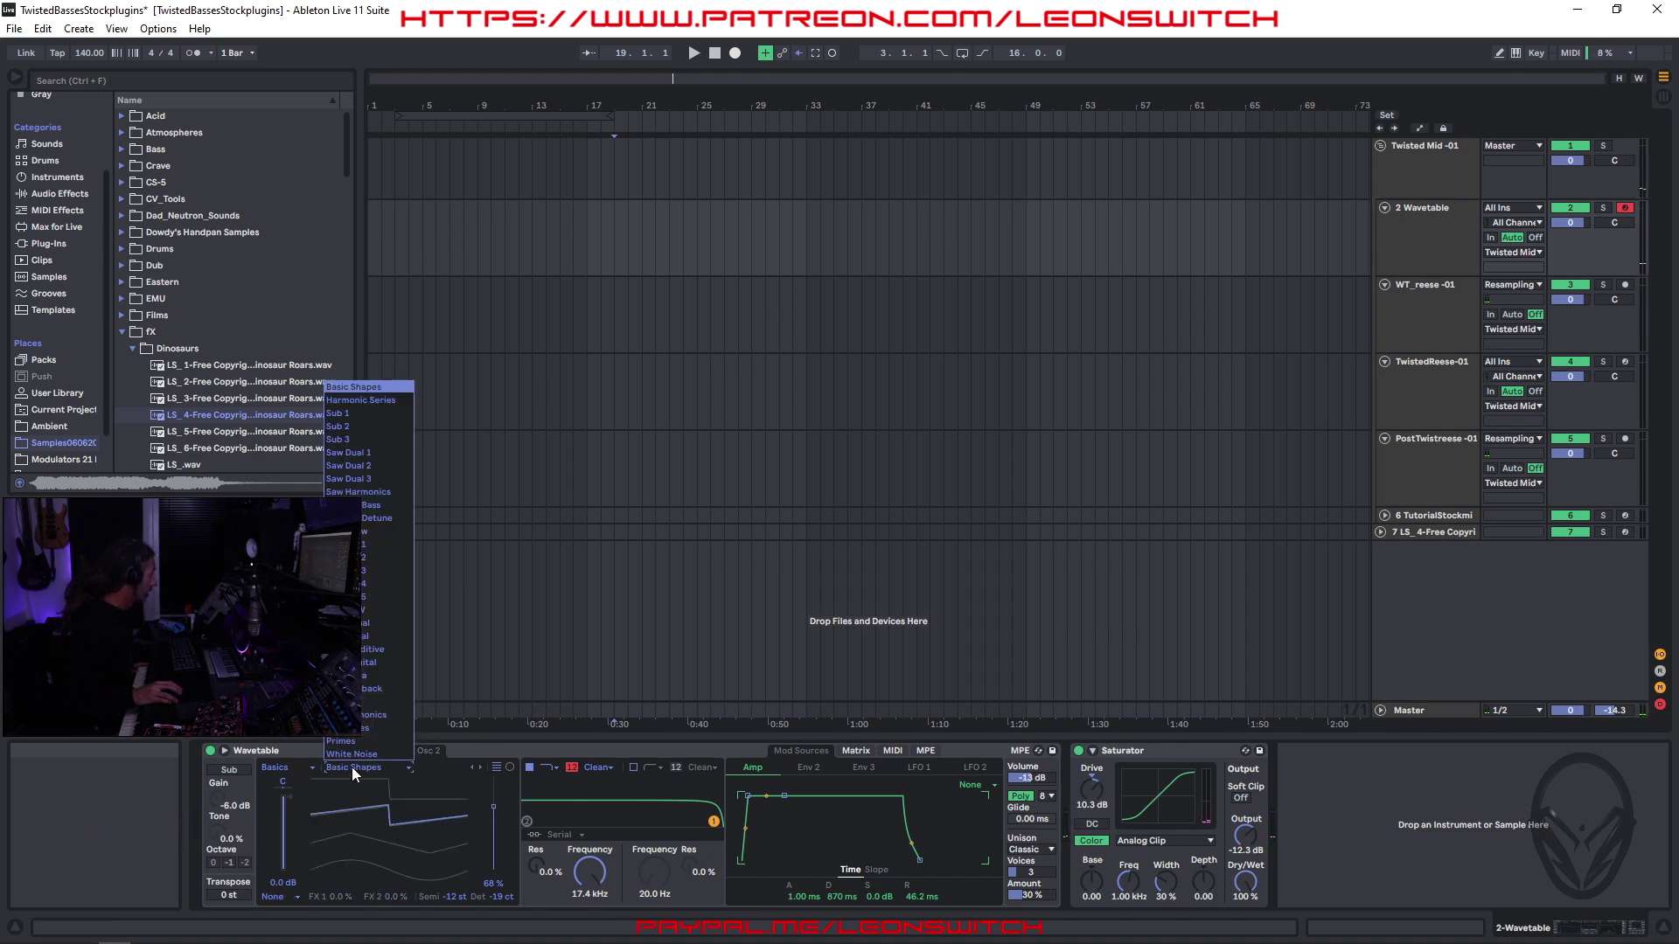
pyautogui.click(362, 613)
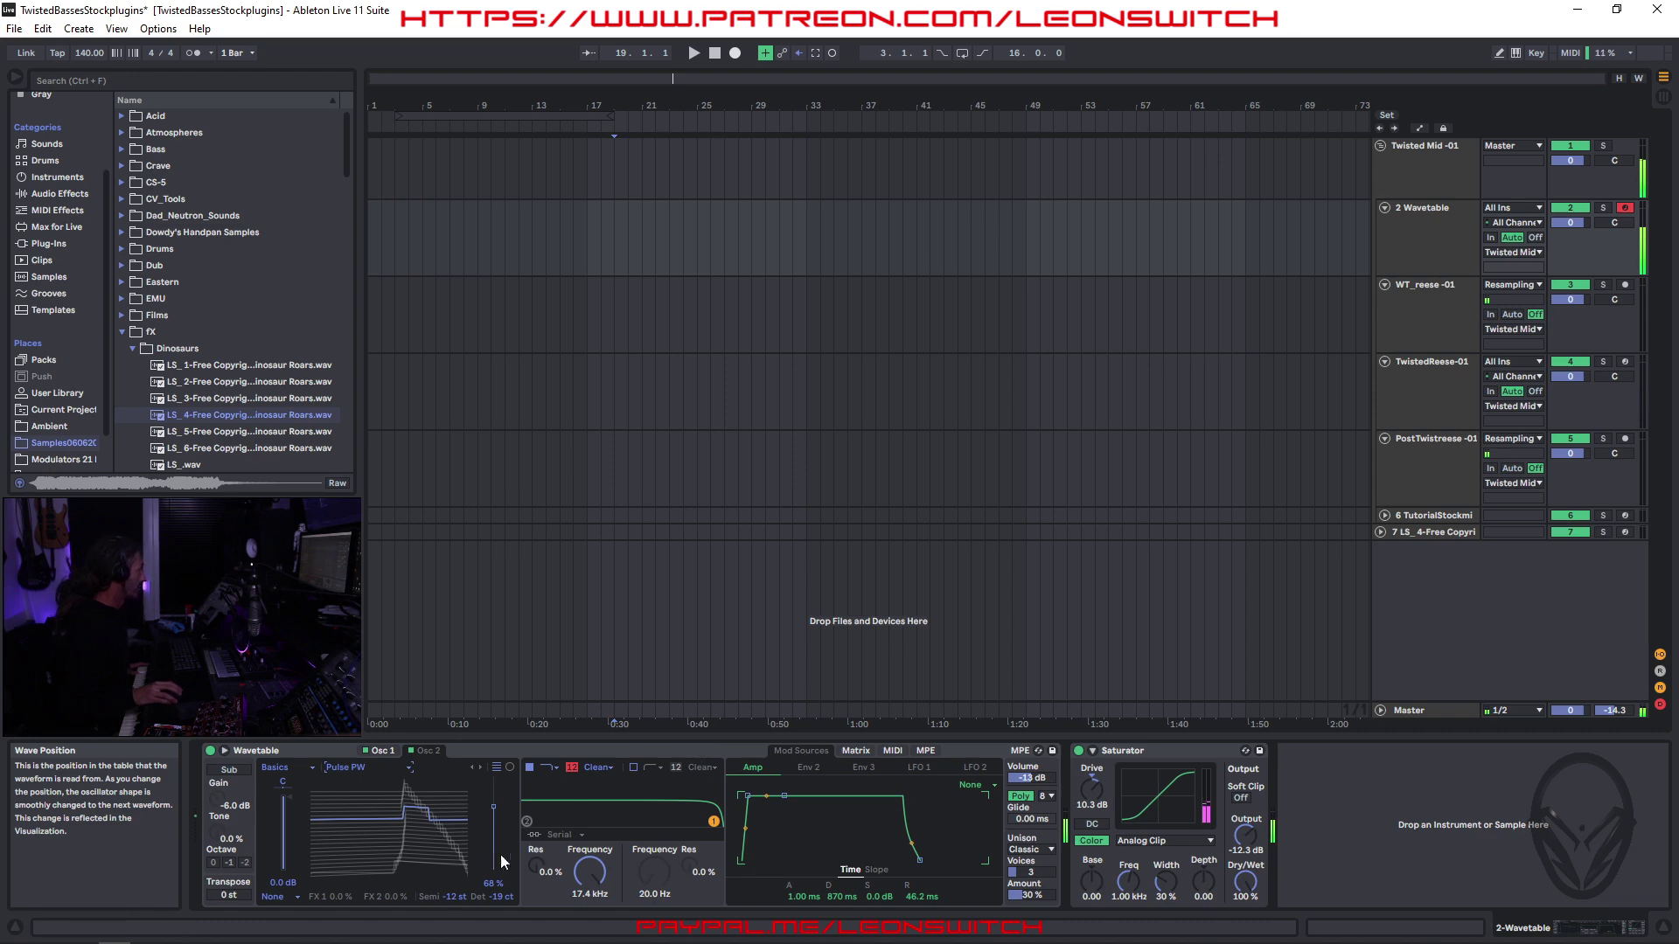
pyautogui.moveTo(495, 820); pyautogui.dragTo(495, 852)
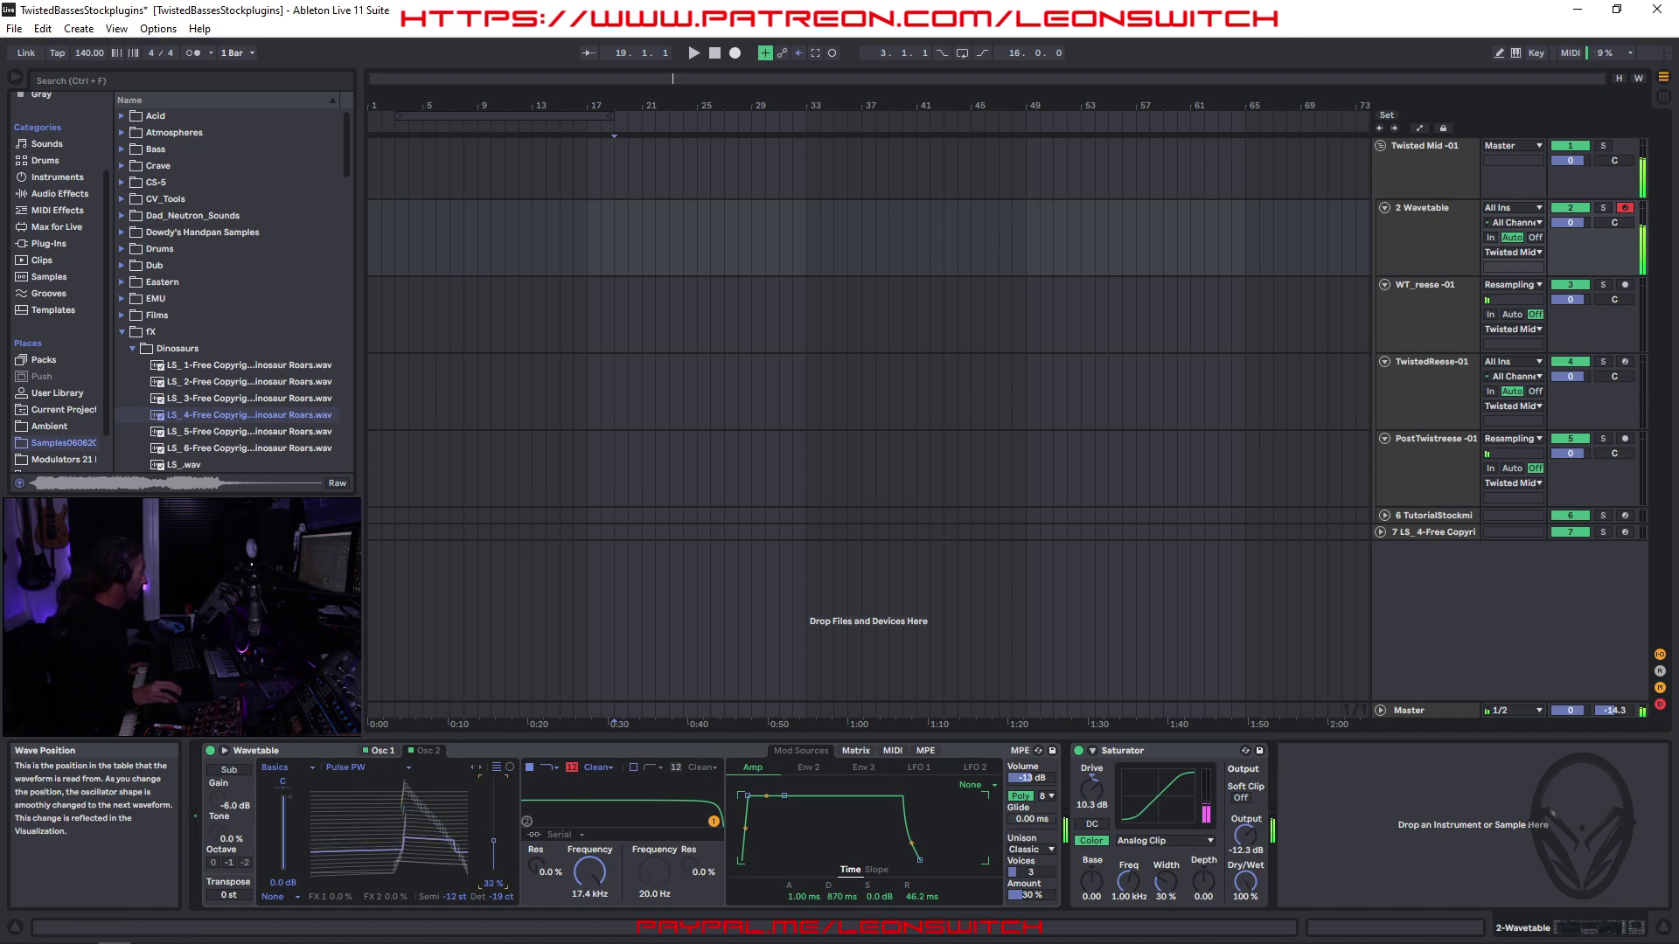
pyautogui.moveTo(495, 853); pyautogui.dragTo(495, 813)
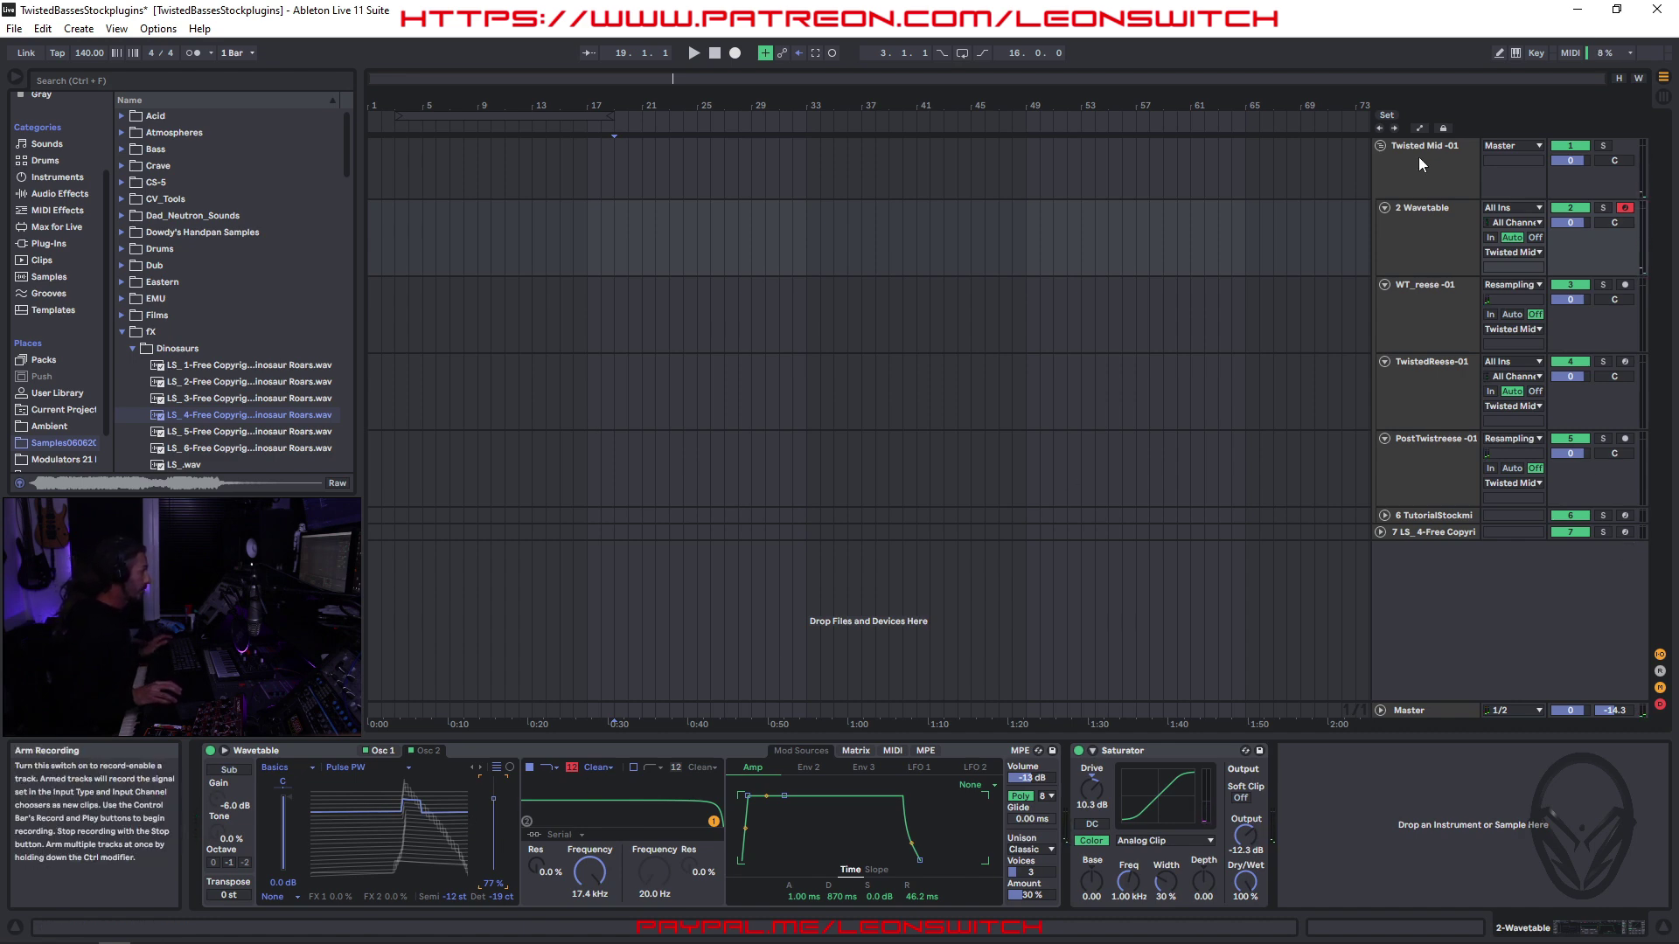
# - Insert an empty 16-bar MIDI clip from bar 3 on the Wavetable track and draw one F1 note across nearly its whole length
pyautogui.moveTo(398, 237); pyautogui.dragTo(615, 236)
pyautogui.rightClick(598, 234)
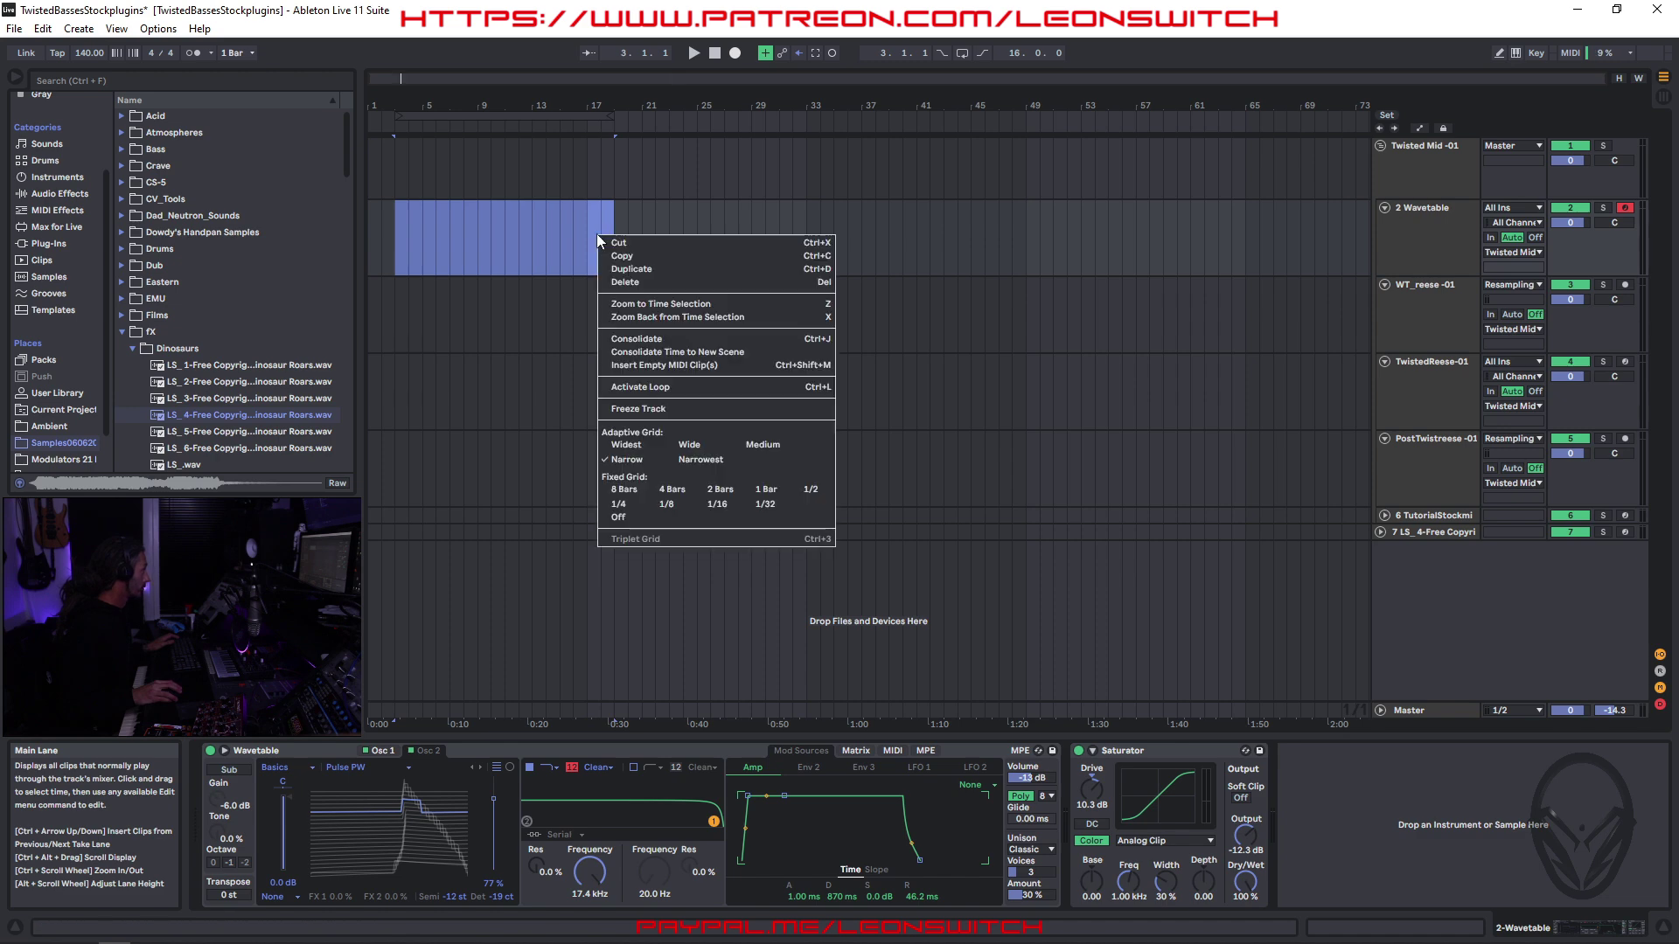
pyautogui.click(669, 364)
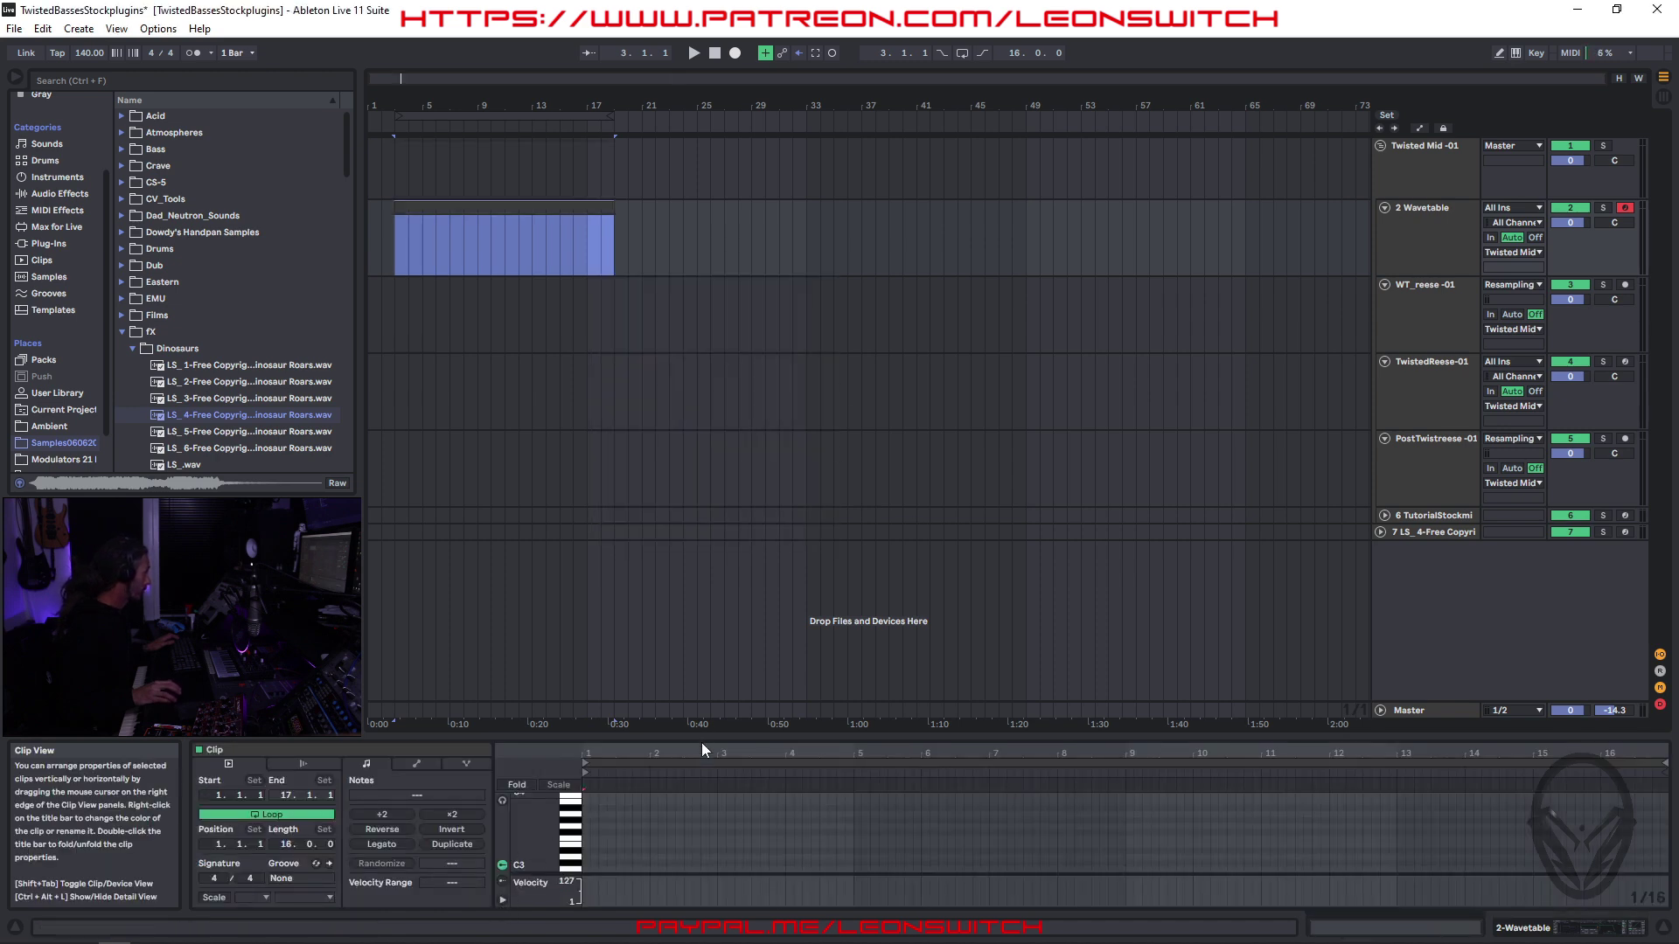
pyautogui.click(677, 817)
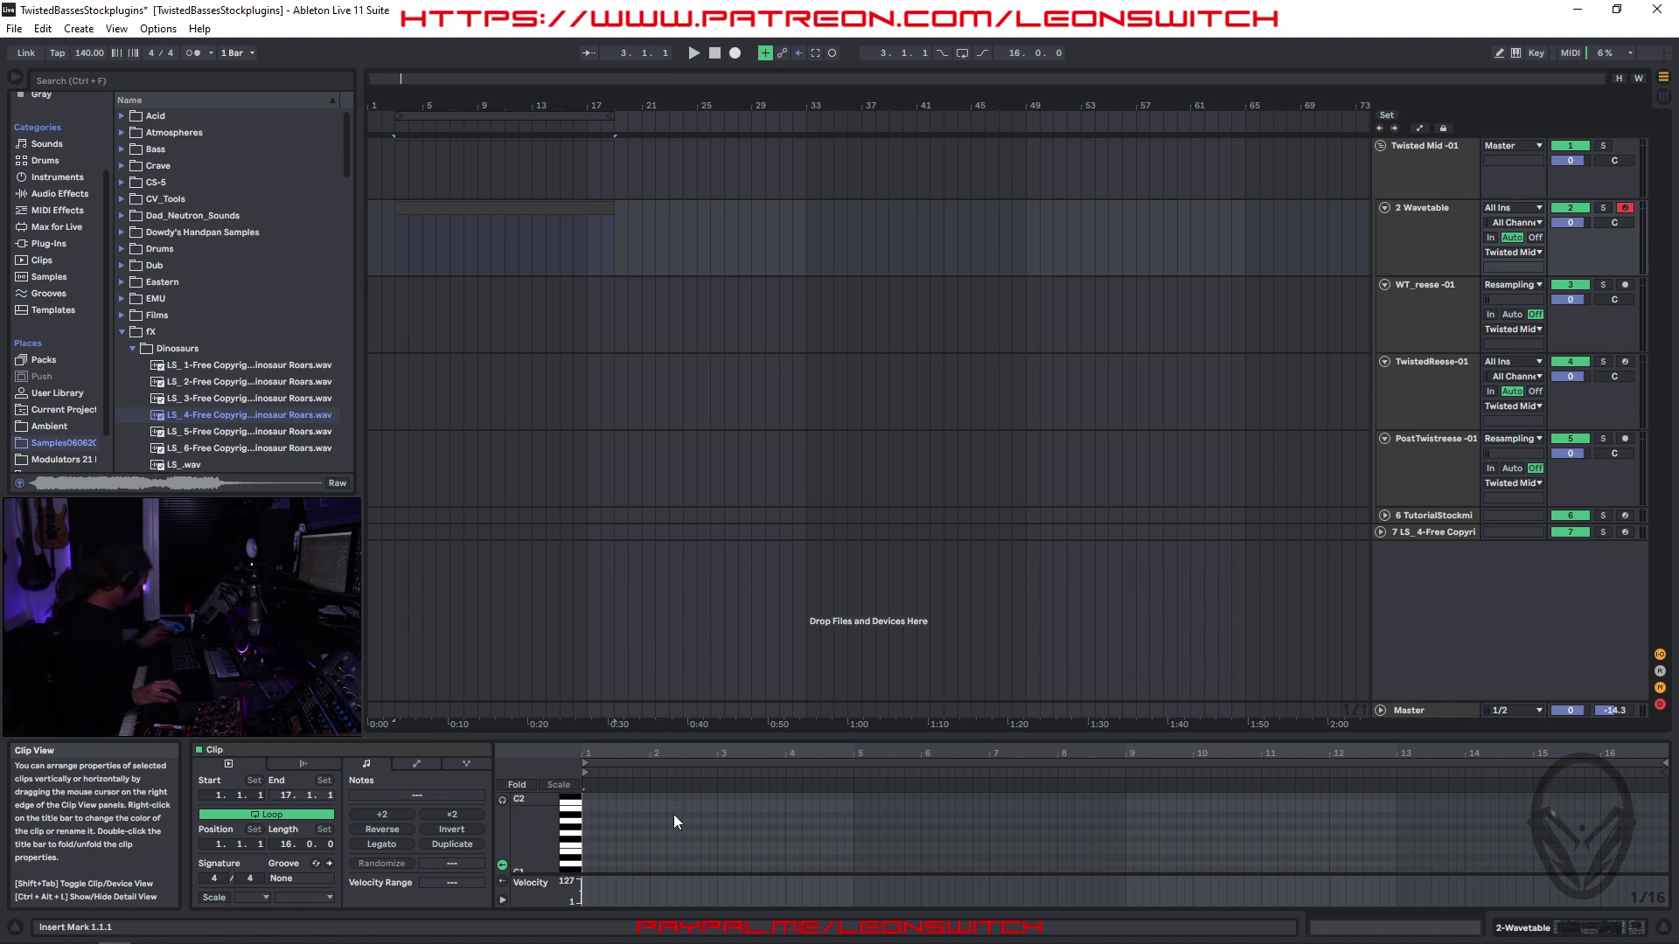
pyautogui.moveTo(584, 844); pyautogui.dragTo(1646, 808)
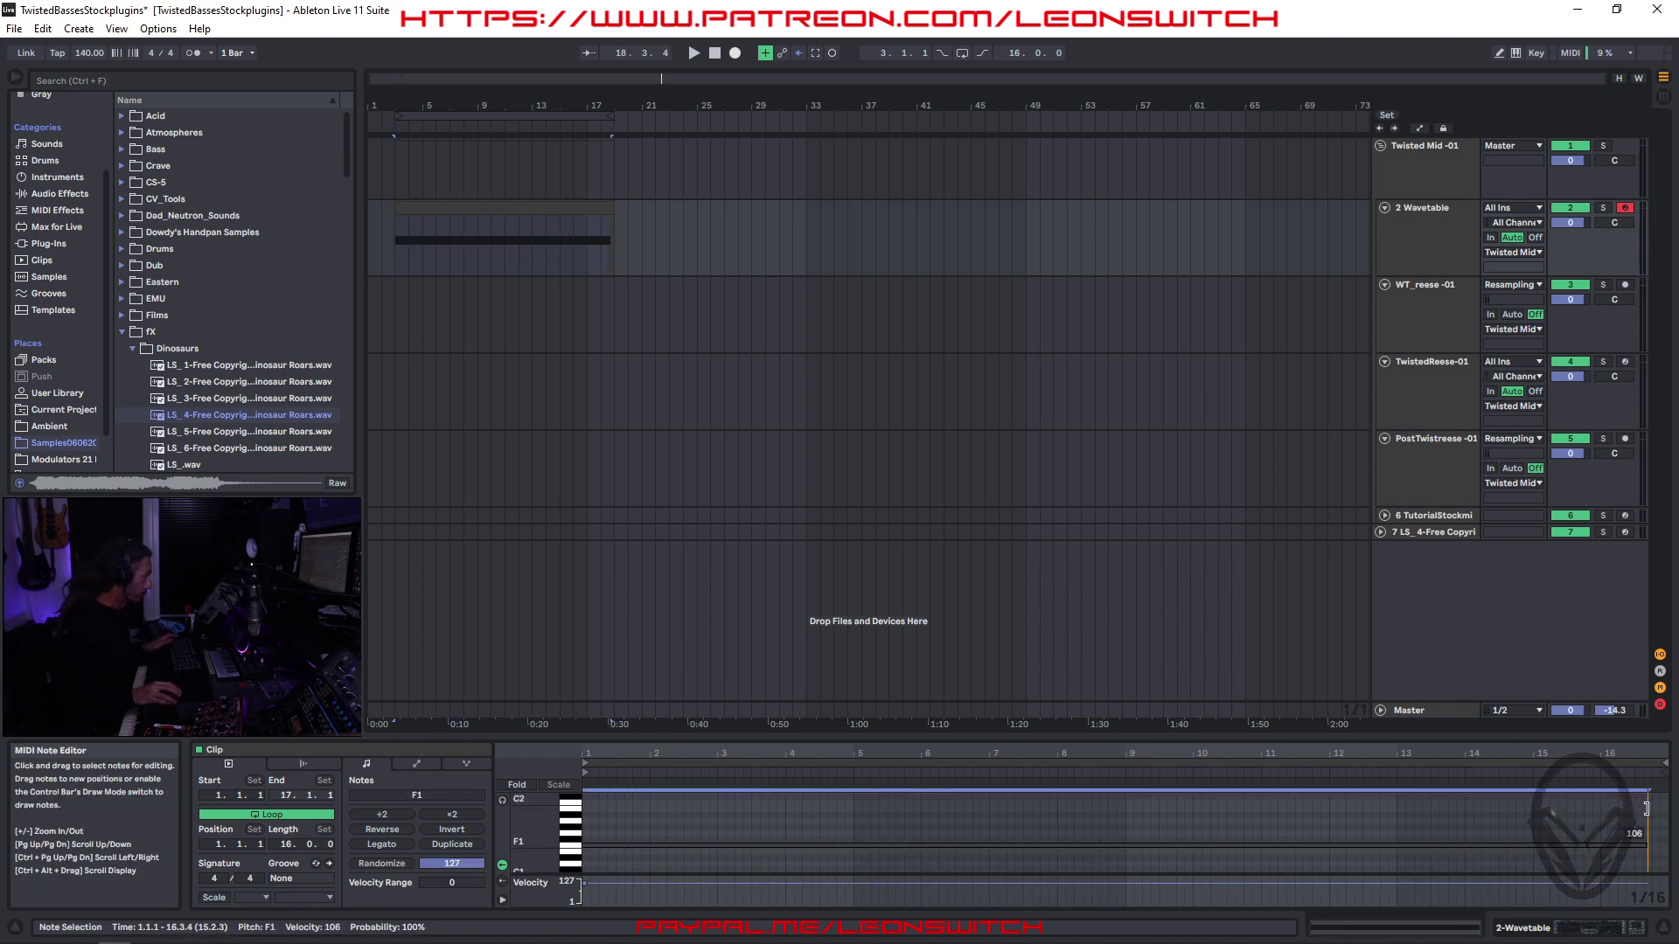
# - Record-arm the dinosaur Sampler track and play the arrangement from bar 3 to hear it against the Wavetable note
pyautogui.click(1428, 532)
pyautogui.click(1625, 531)
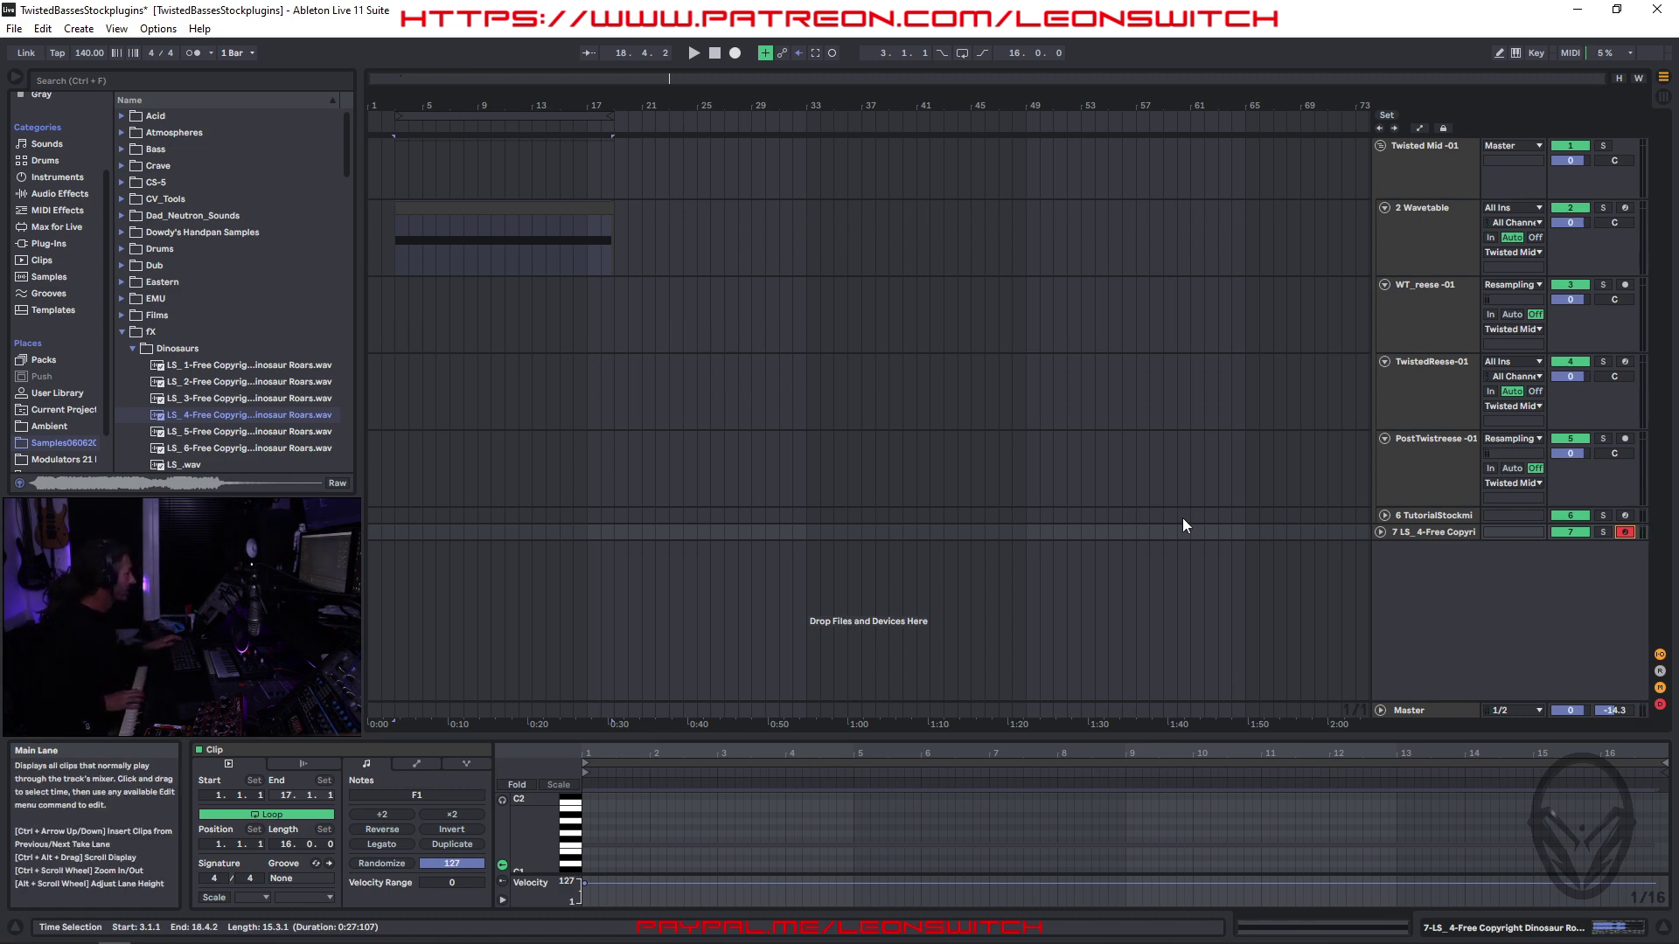
pyautogui.press('space')
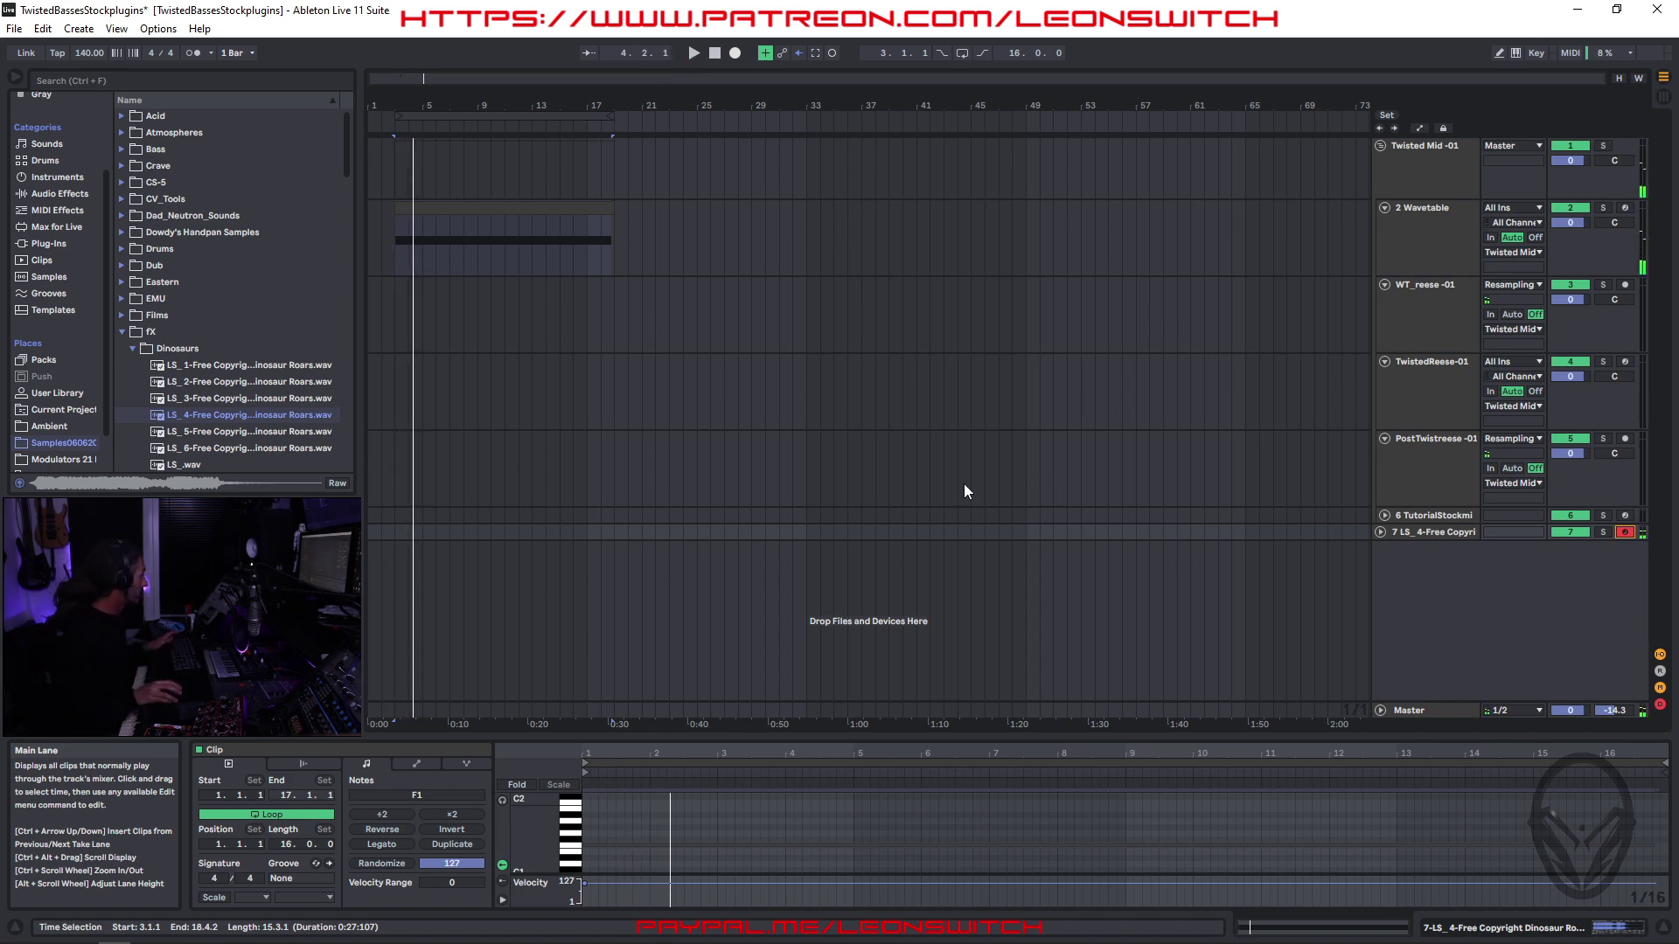
# - Insert an empty 16-bar MIDI clip from bar 3 on the Sampler track and draw a C3 note about 11.5 bars long from its start
pyautogui.moveTo(395, 531); pyautogui.dragTo(518, 532)
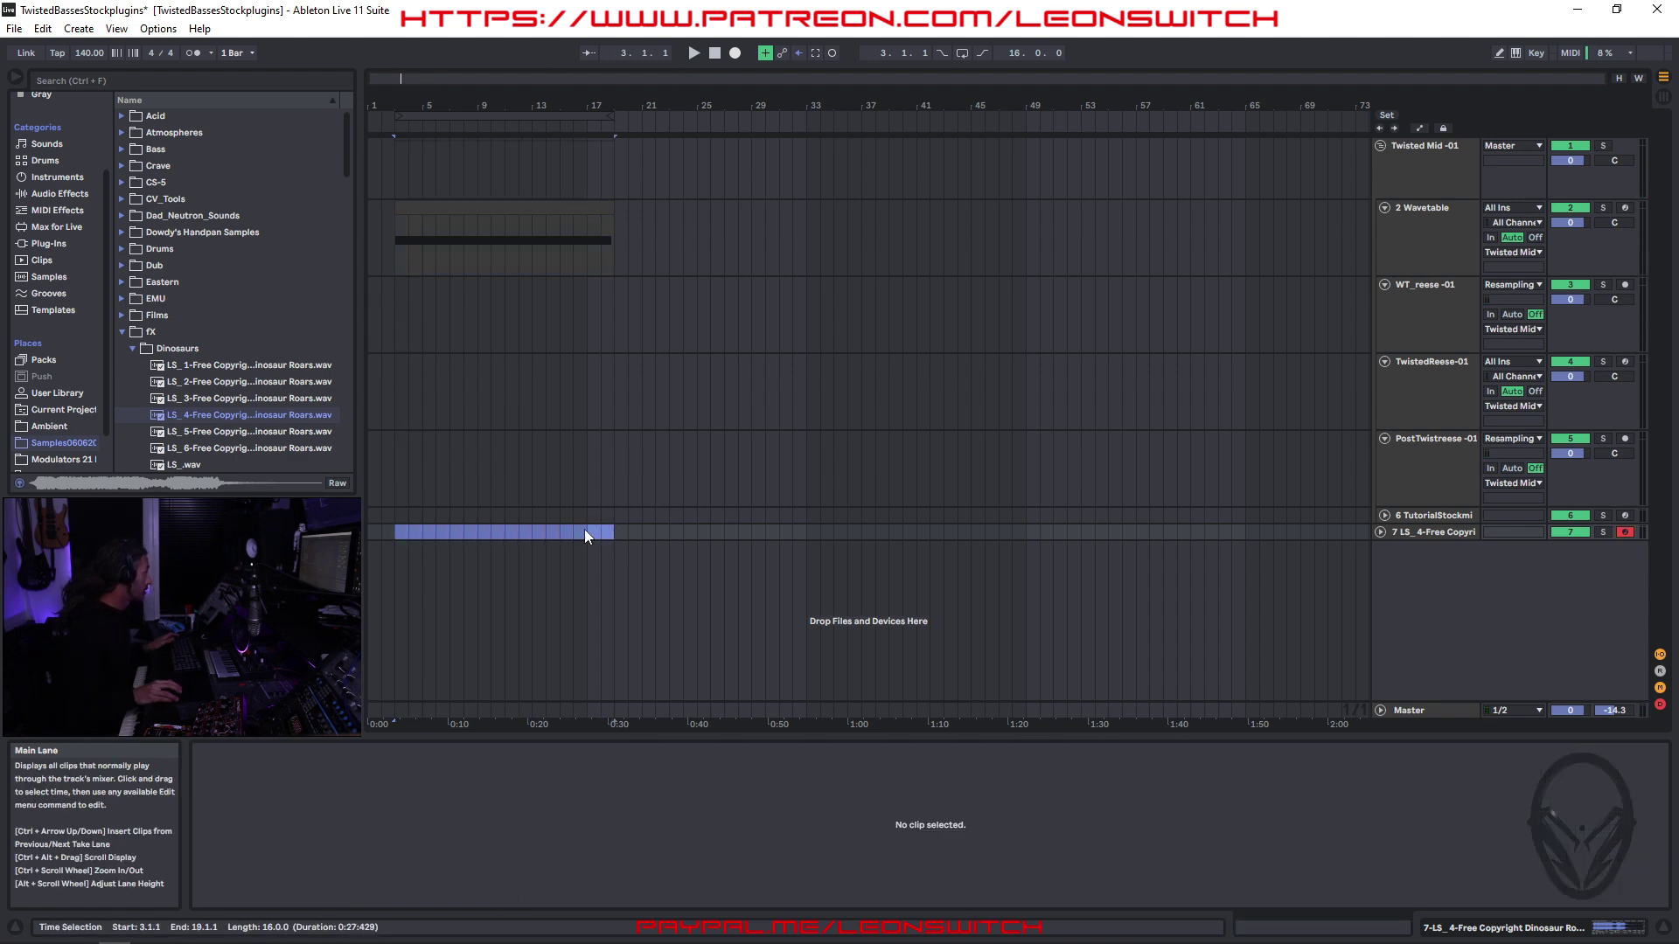
pyautogui.rightClick(584, 528)
pyautogui.click(660, 663)
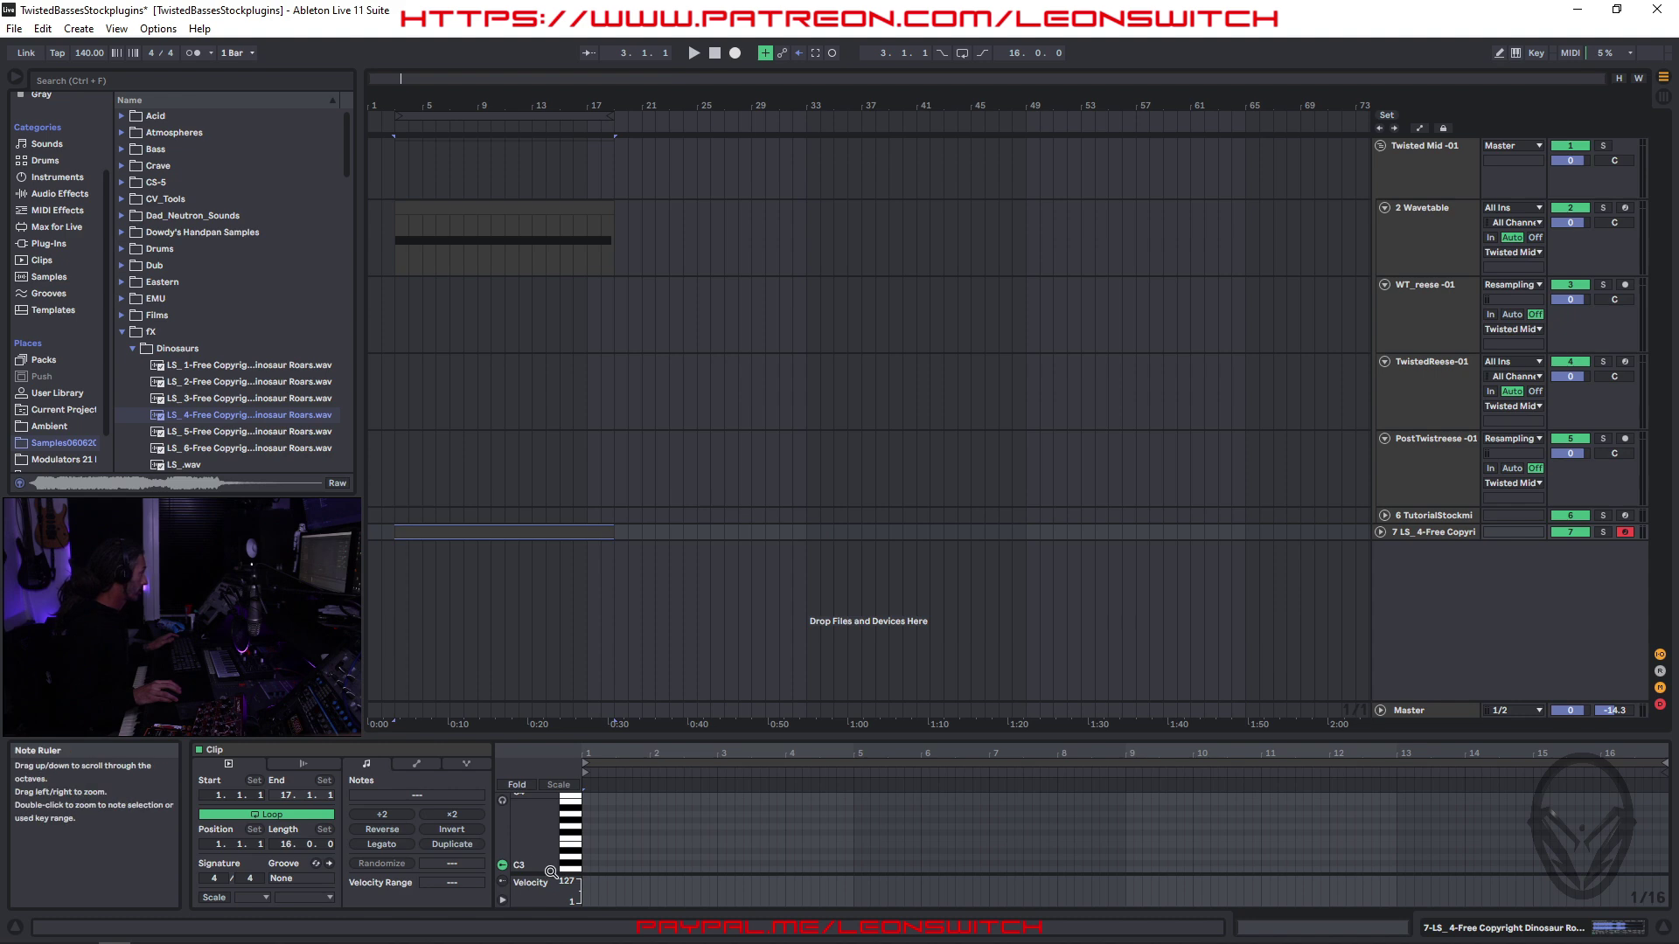
pyautogui.moveTo(584, 868)
pyautogui.mouseDown()
pyautogui.moveTo(982, 878)
pyautogui.moveTo(1375, 863)
pyautogui.mouseUp()
# - Play the roar and Wavetable clips together, then shorten the Sampler clip's C3 note to two bars
pyautogui.press('space')
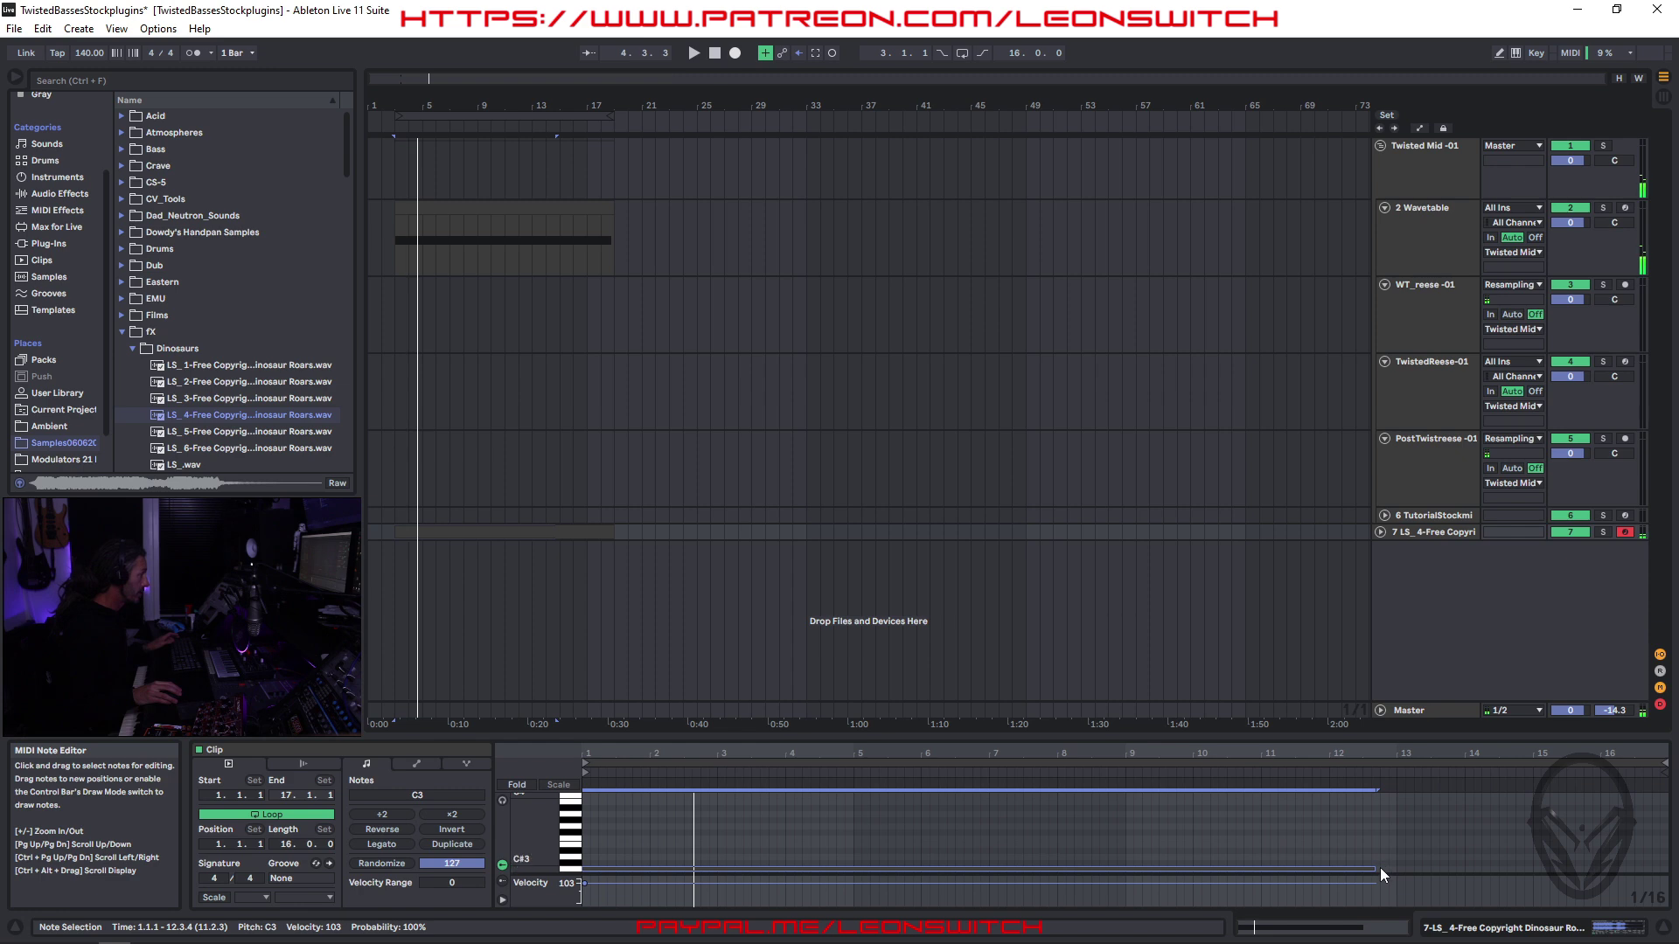
pyautogui.press('space')
pyautogui.moveTo(1378, 870); pyautogui.dragTo(714, 903)
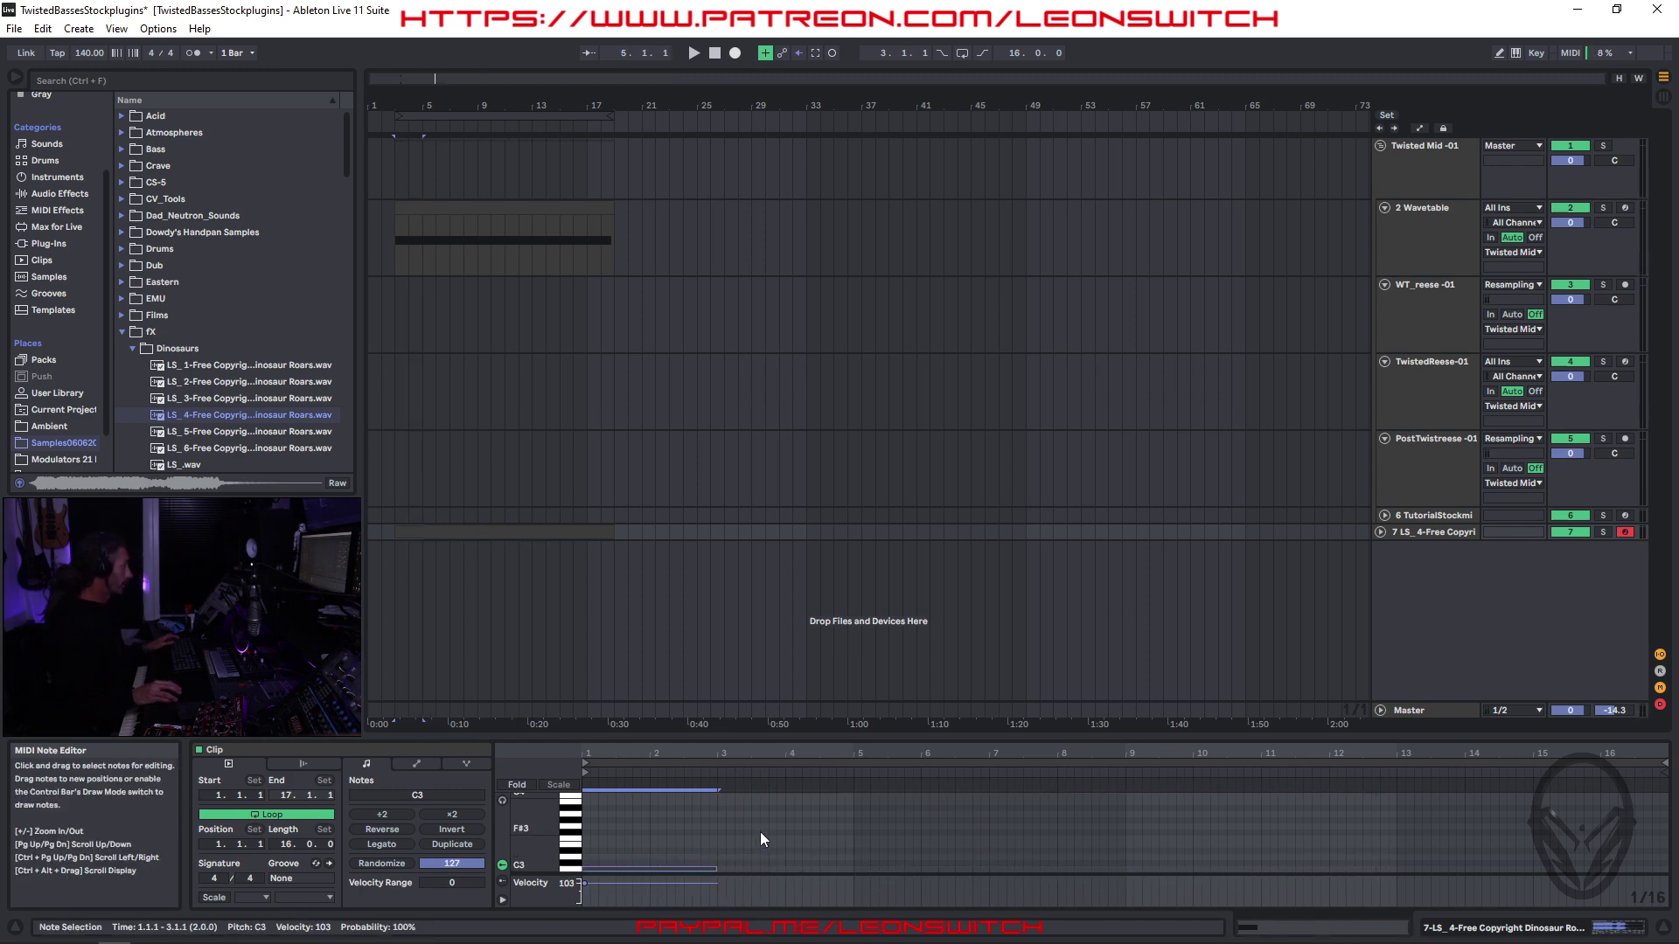
# - Copy the Sampler clip's two-bar C3 note to bar 3 of the clip and play both roars against the Wavetable note
pyautogui.click(1443, 533)
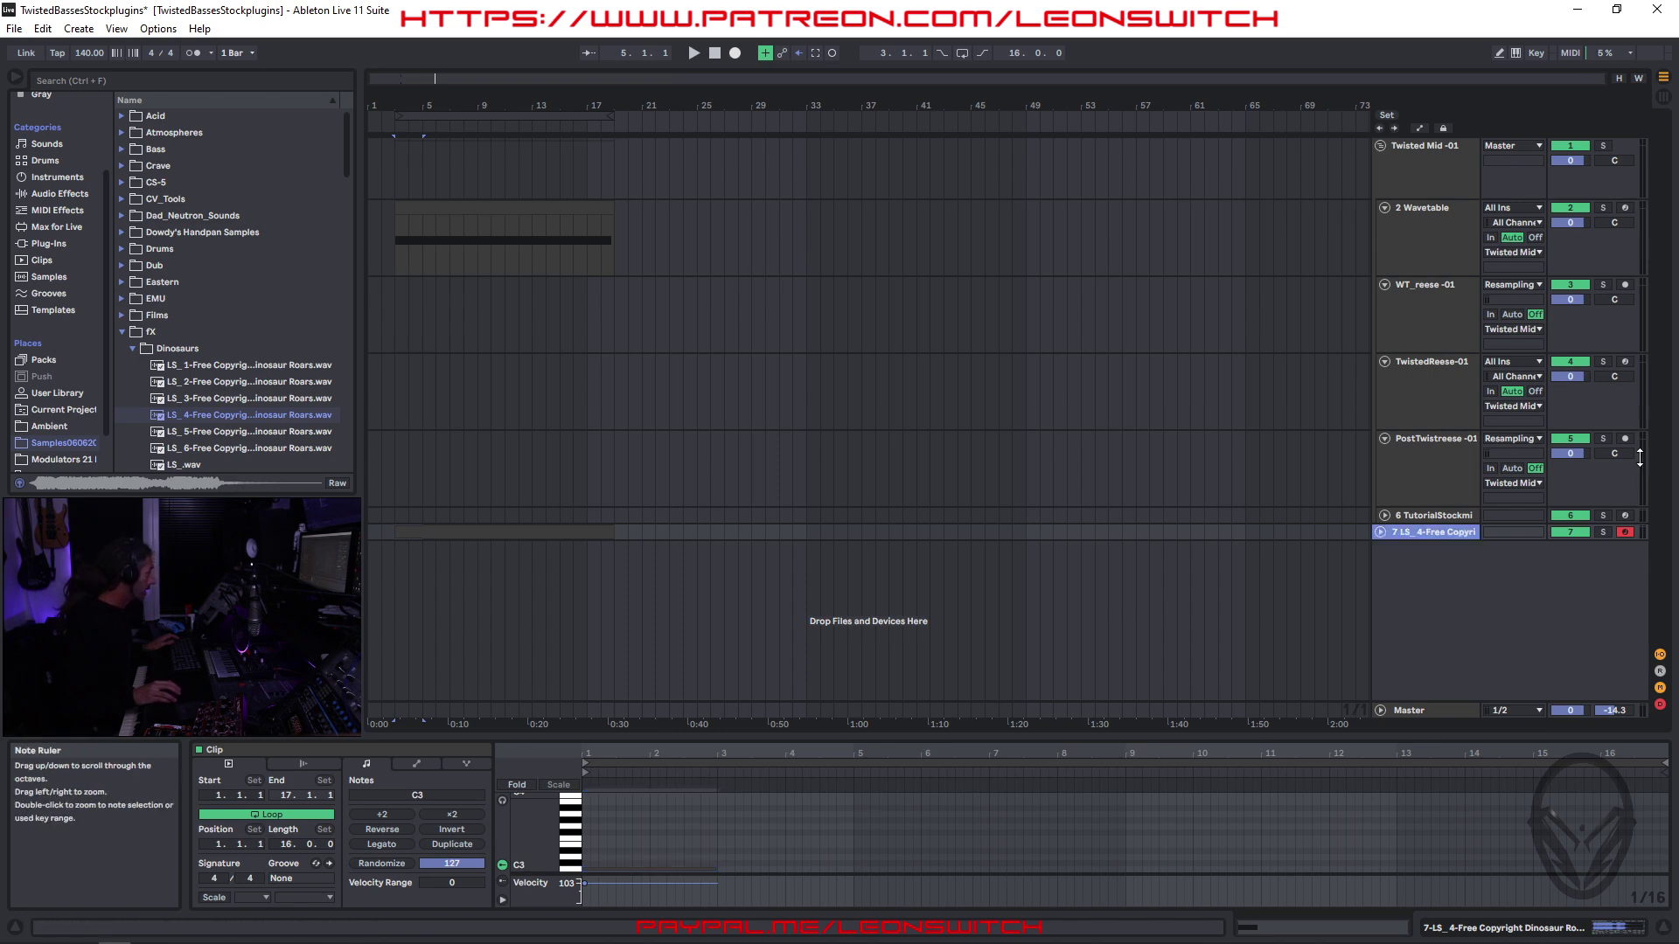
pyautogui.click(634, 869)
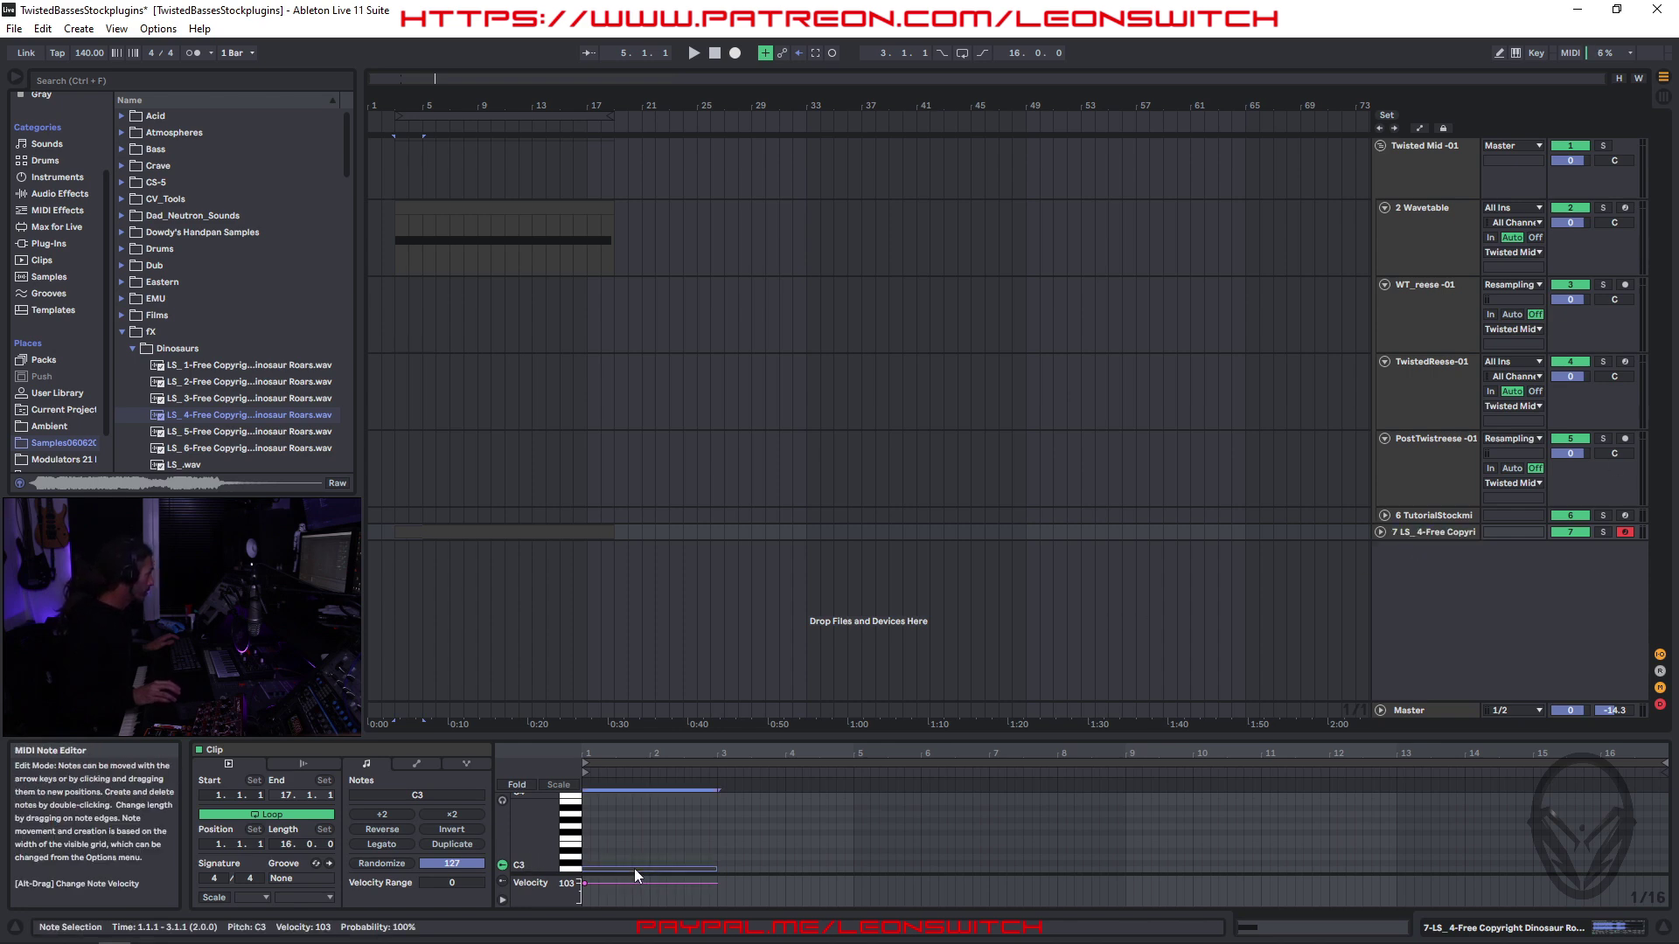
pyautogui.moveTo(635, 870); pyautogui.dragTo(772, 870)
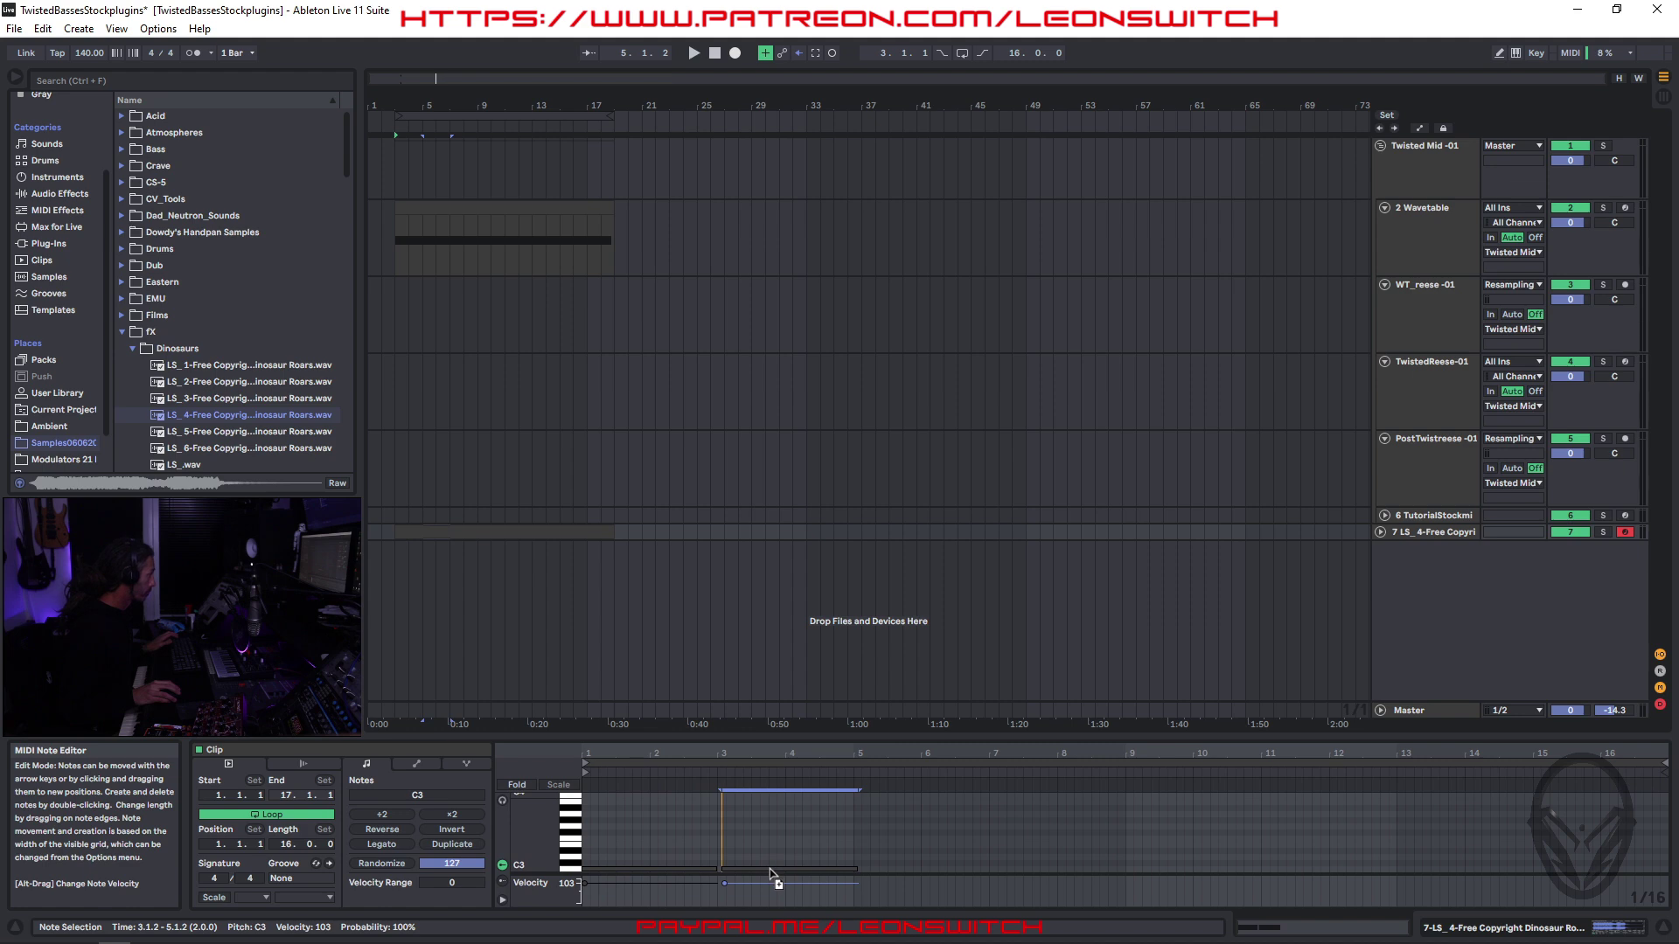
pyautogui.press('space')
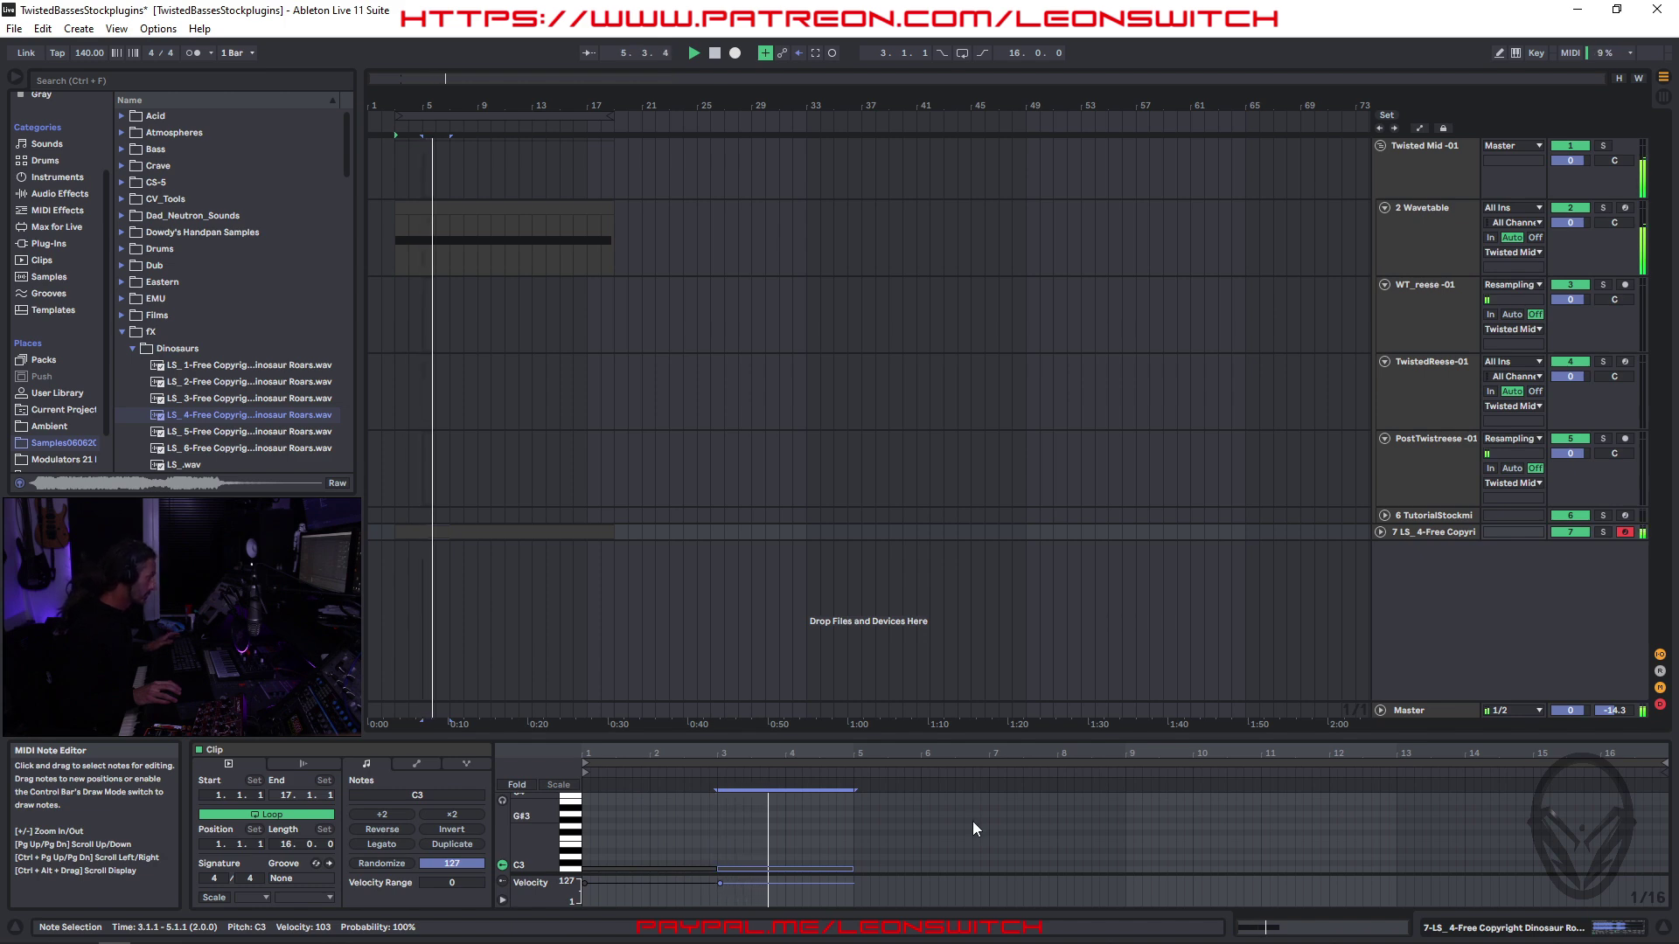
pyautogui.press('space')
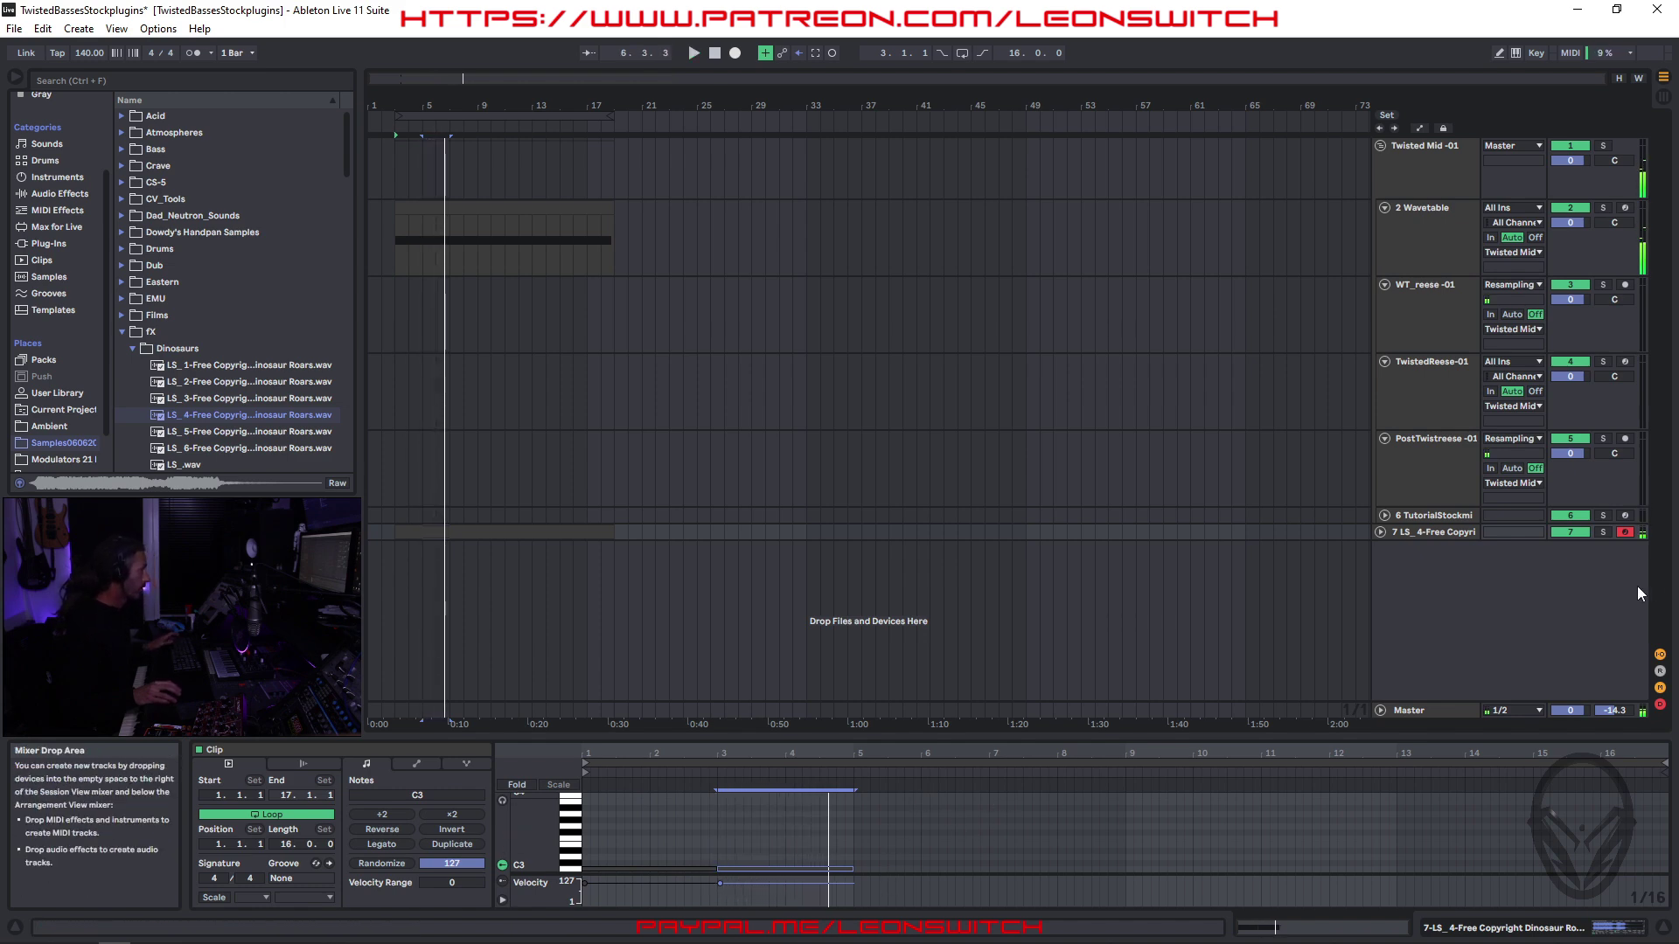
# - Add a new Sampler track loaded with the LS_ 1 dinosaur roar sample and place it above the LS_ 4 track
pyautogui.click(1434, 531)
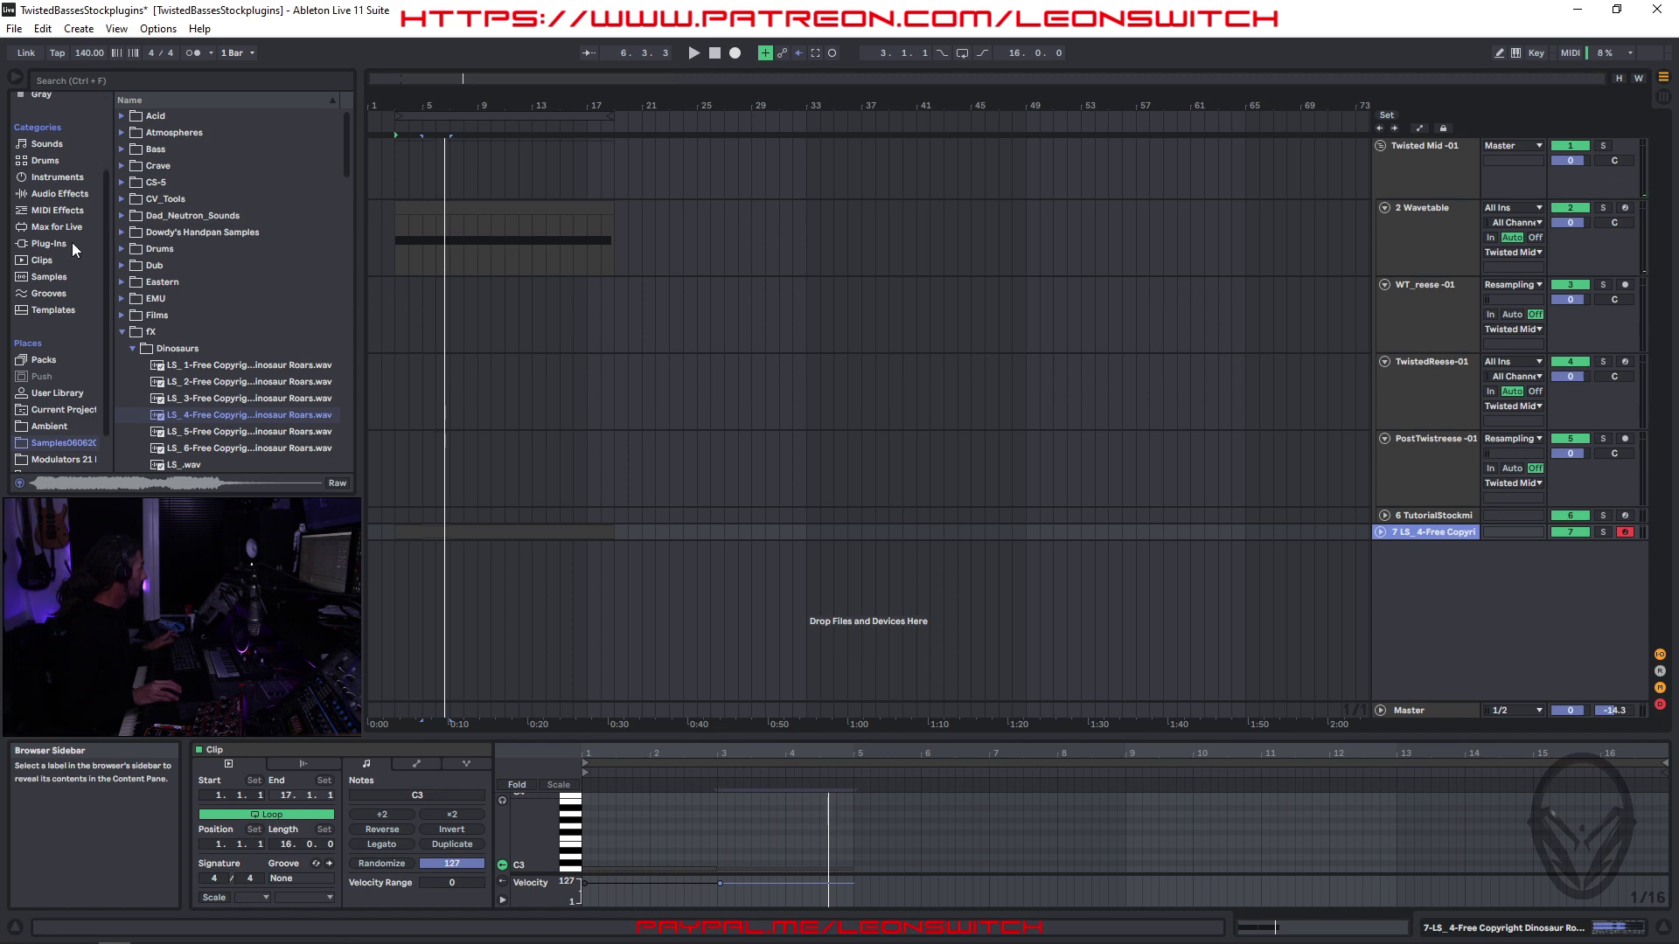
pyautogui.click(52, 176)
pyautogui.moveTo(163, 372); pyautogui.dragTo(443, 592)
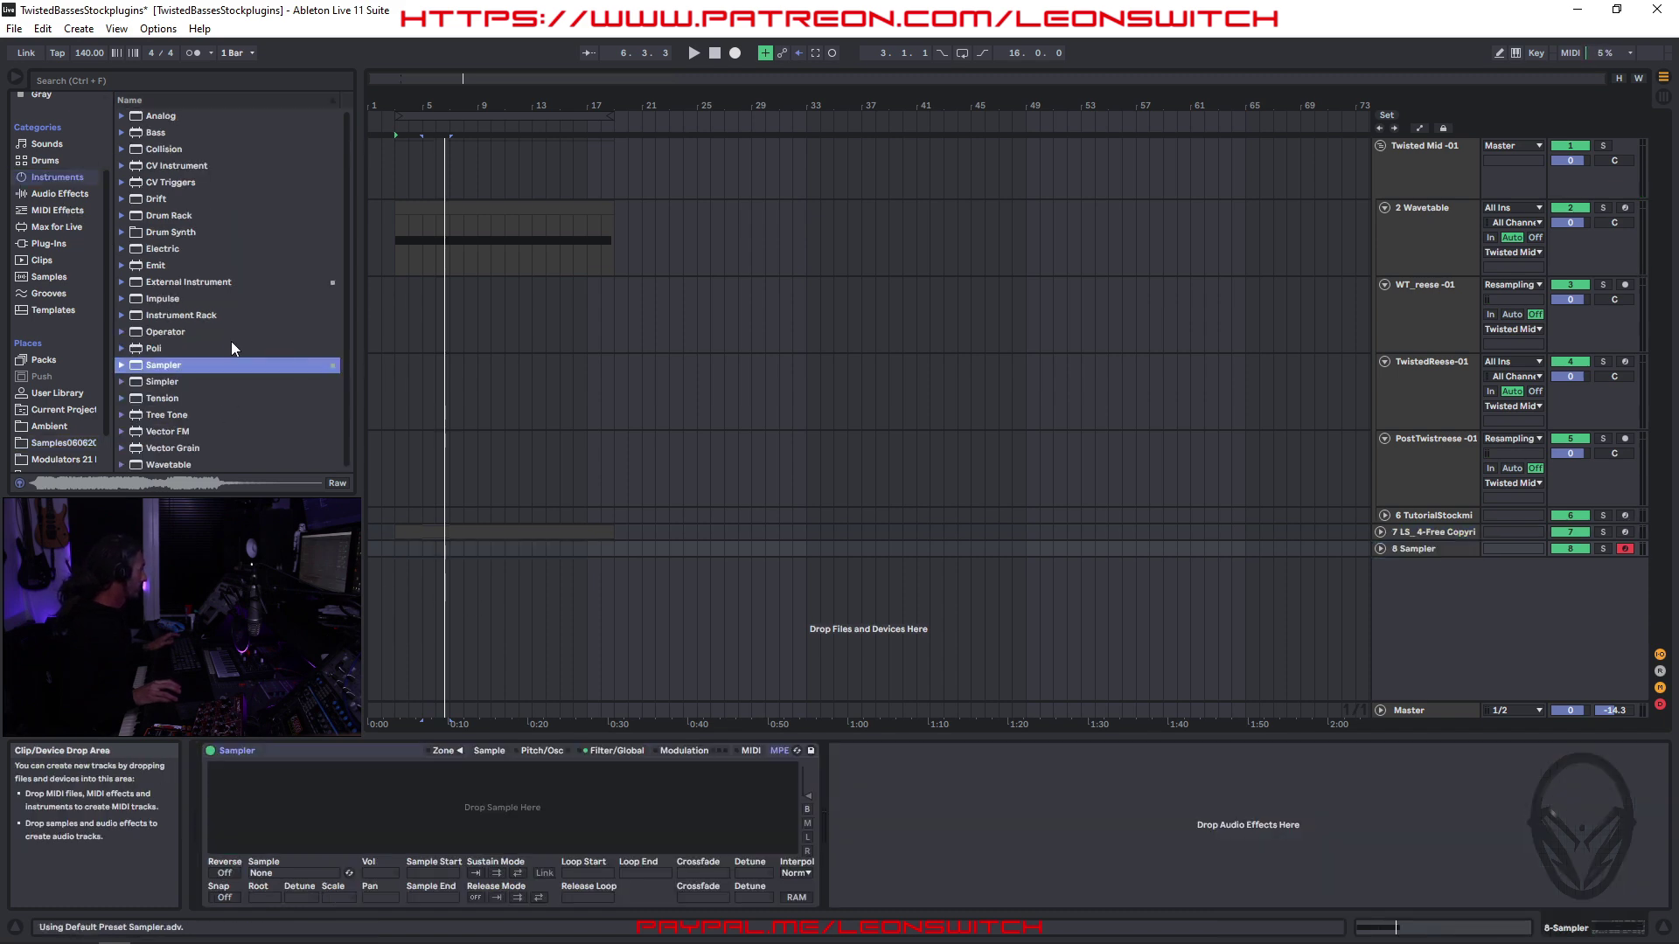
pyautogui.click(61, 443)
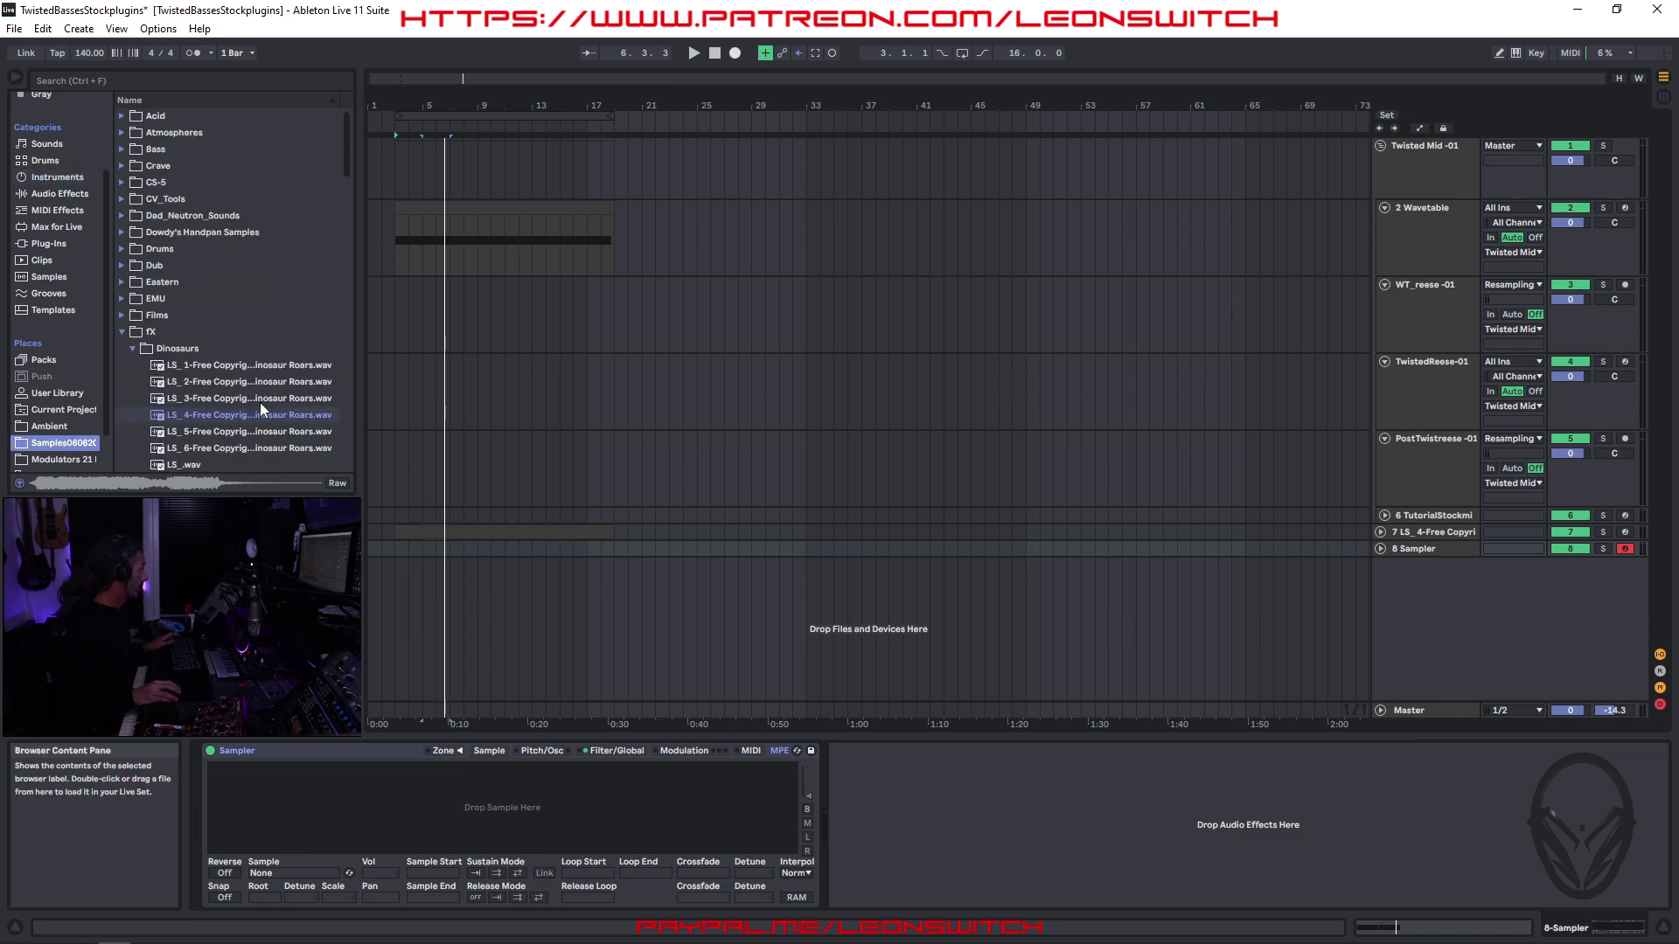
pyautogui.moveTo(247, 374); pyautogui.dragTo(463, 805)
pyautogui.moveTo(1432, 551)
pyautogui.mouseDown()
pyautogui.moveTo(1430, 527)
pyautogui.moveTo(1435, 547)
pyautogui.mouseUp()
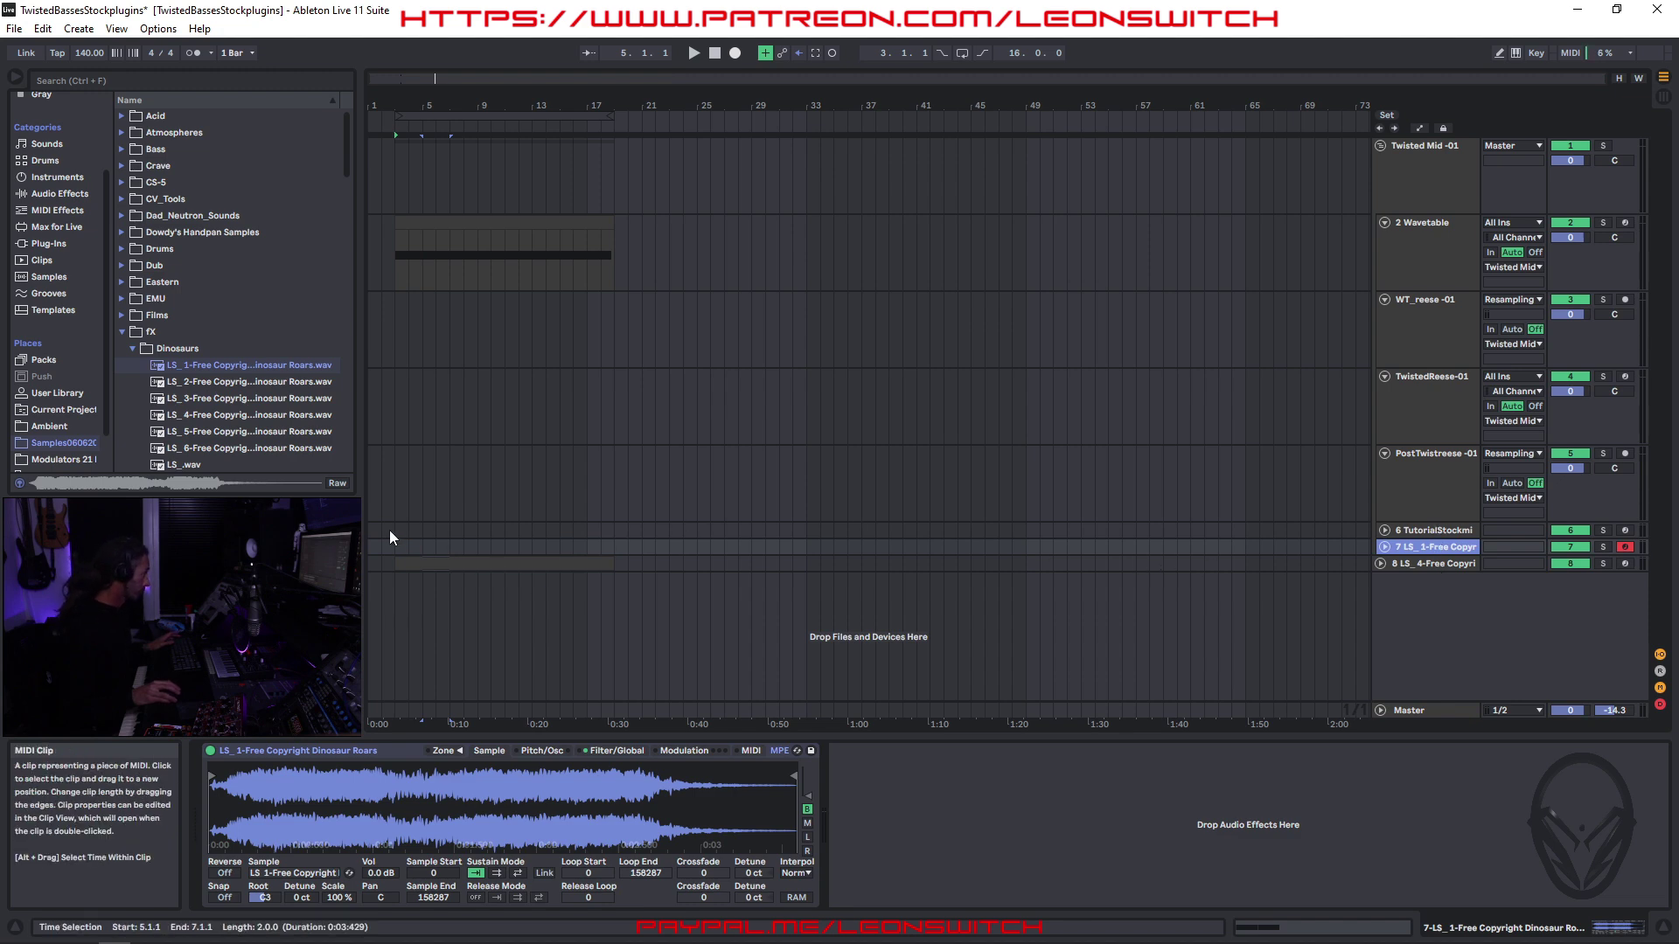
# - Check the notes in the LS_ 4 clip, and insert an empty 16-bar MIDI clip from bar 3 on the LS_ 1 track
pyautogui.click(446, 570)
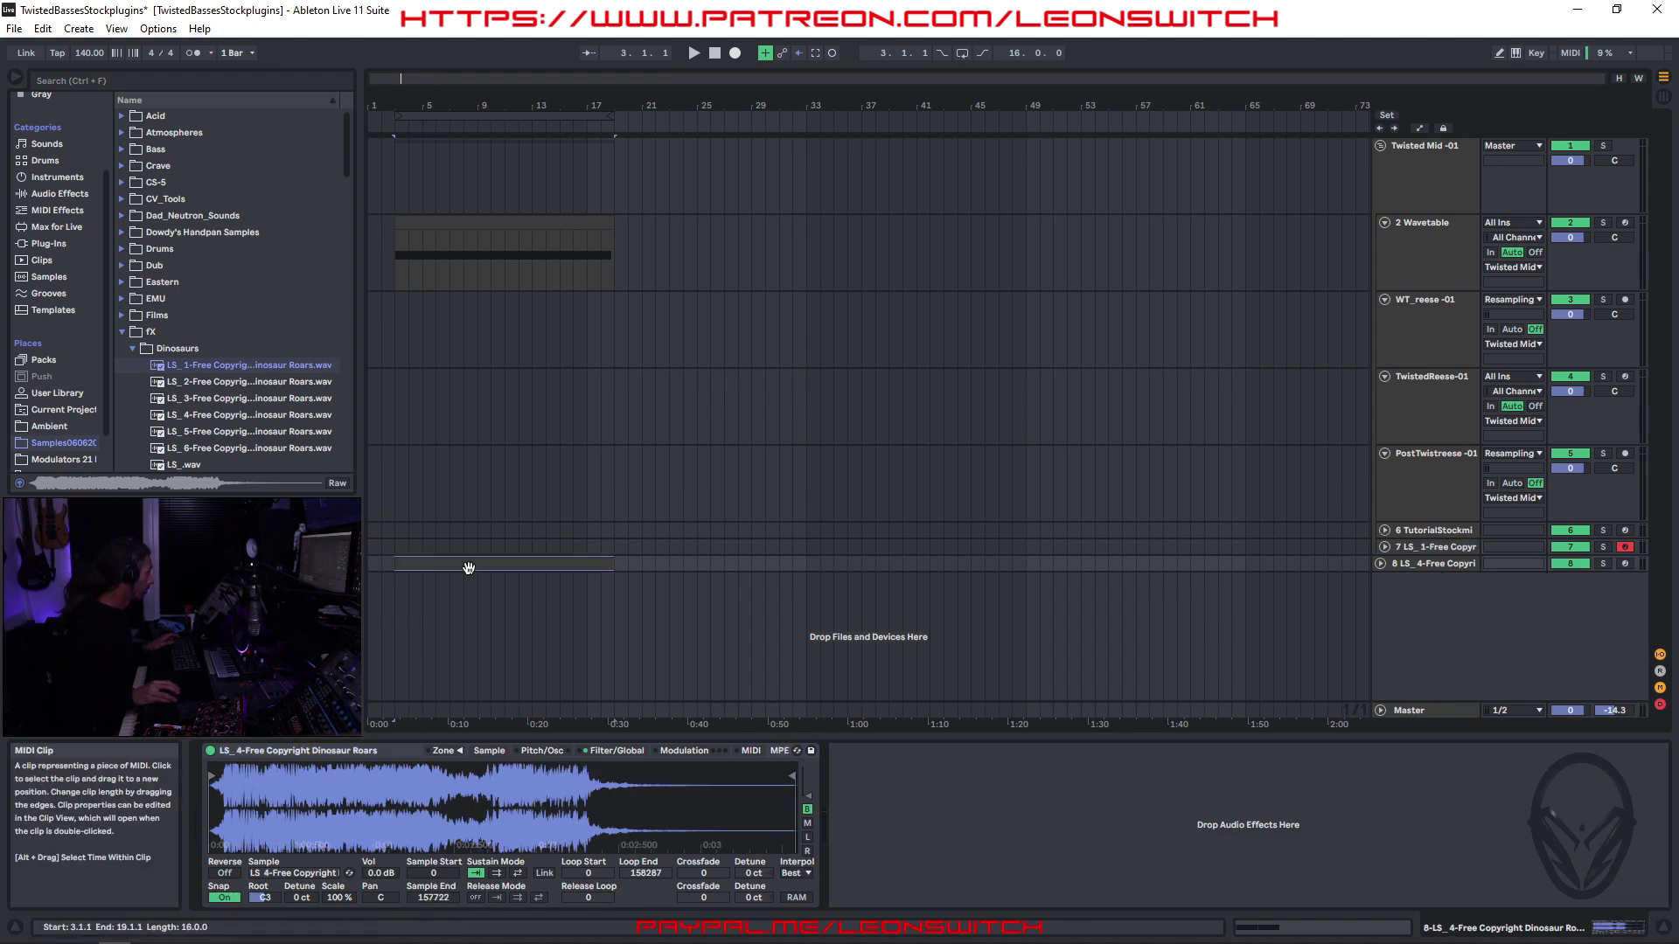
pyautogui.doubleClick(469, 569)
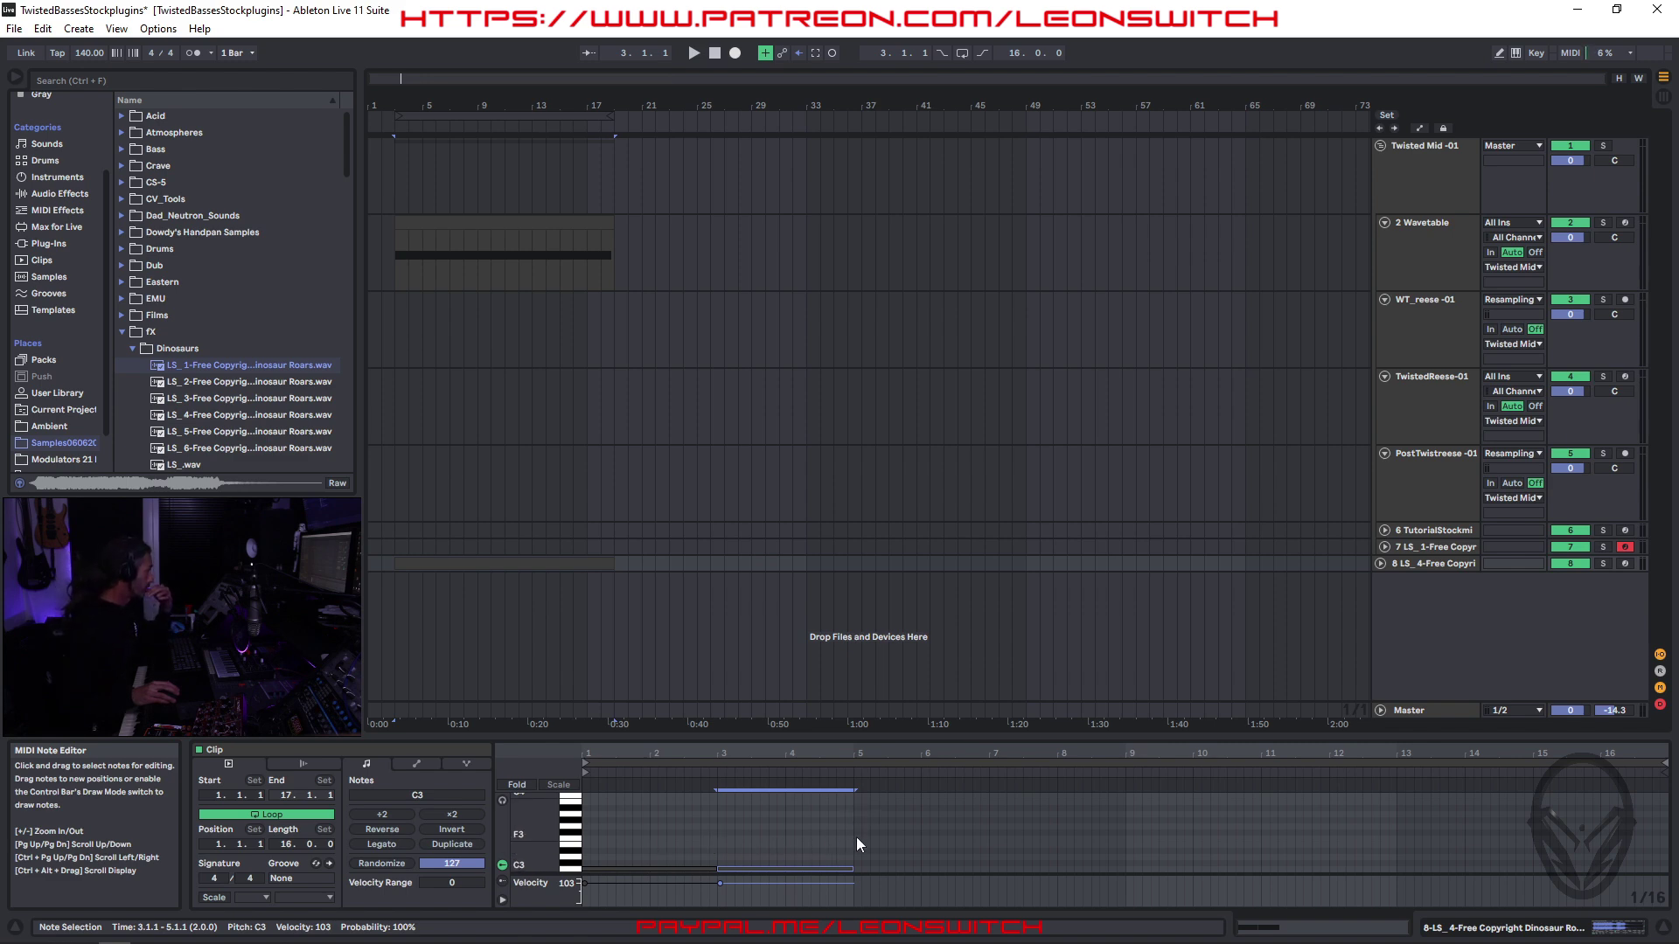
pyautogui.moveTo(394, 552); pyautogui.dragTo(612, 552)
pyautogui.rightClick(610, 549)
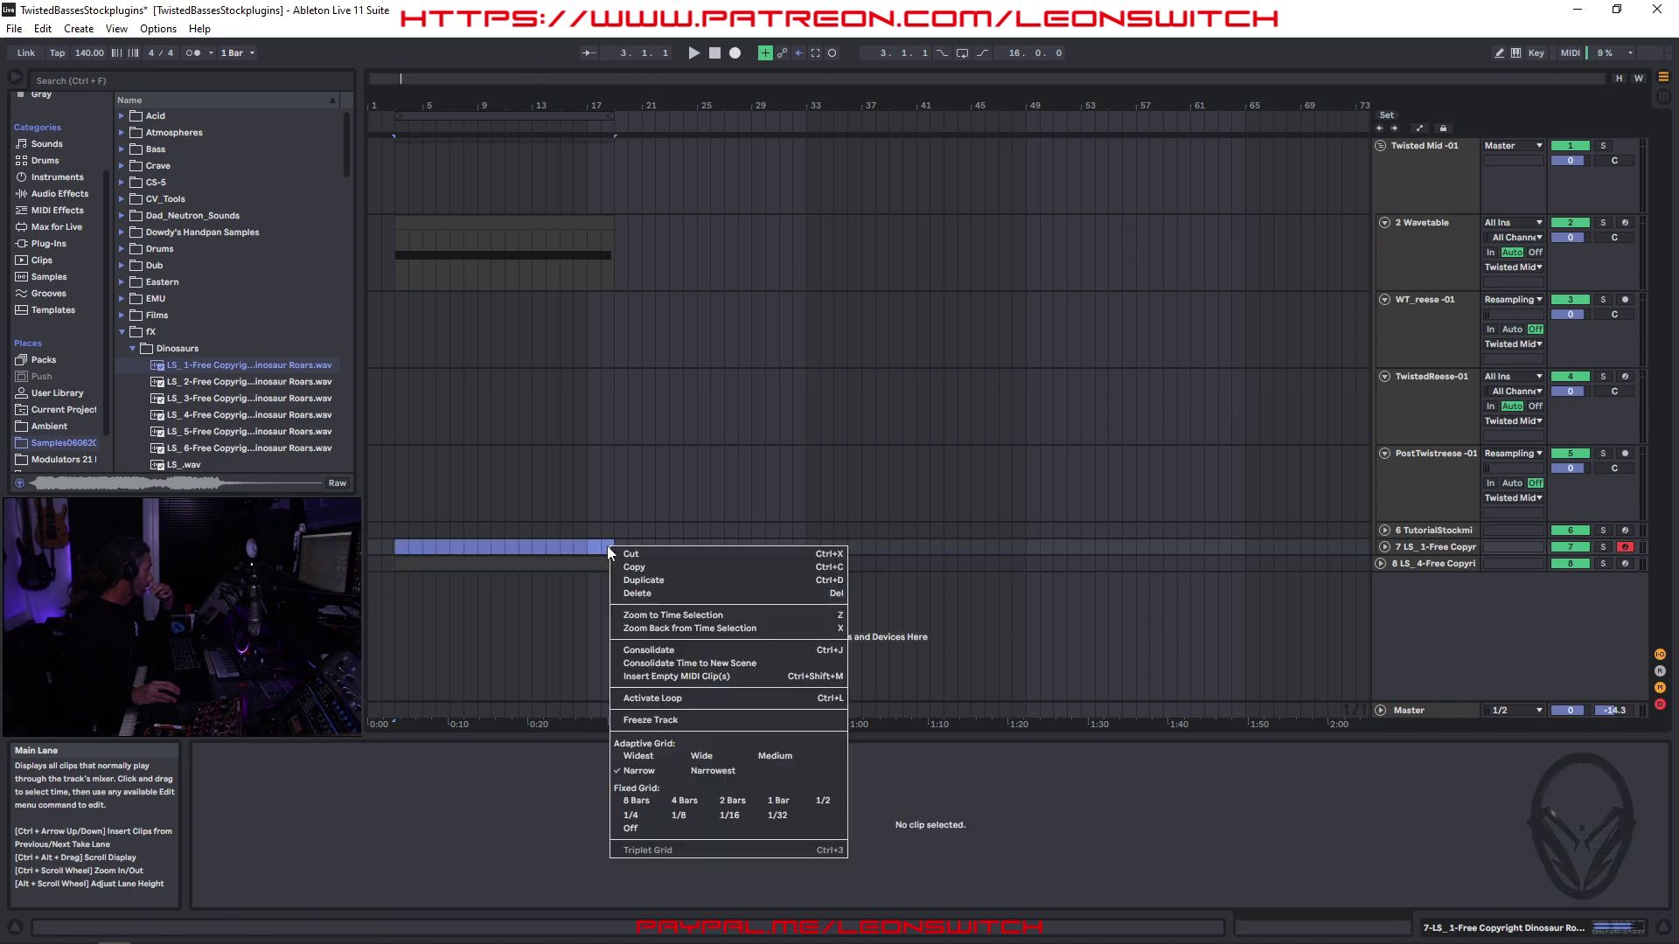
pyautogui.click(674, 676)
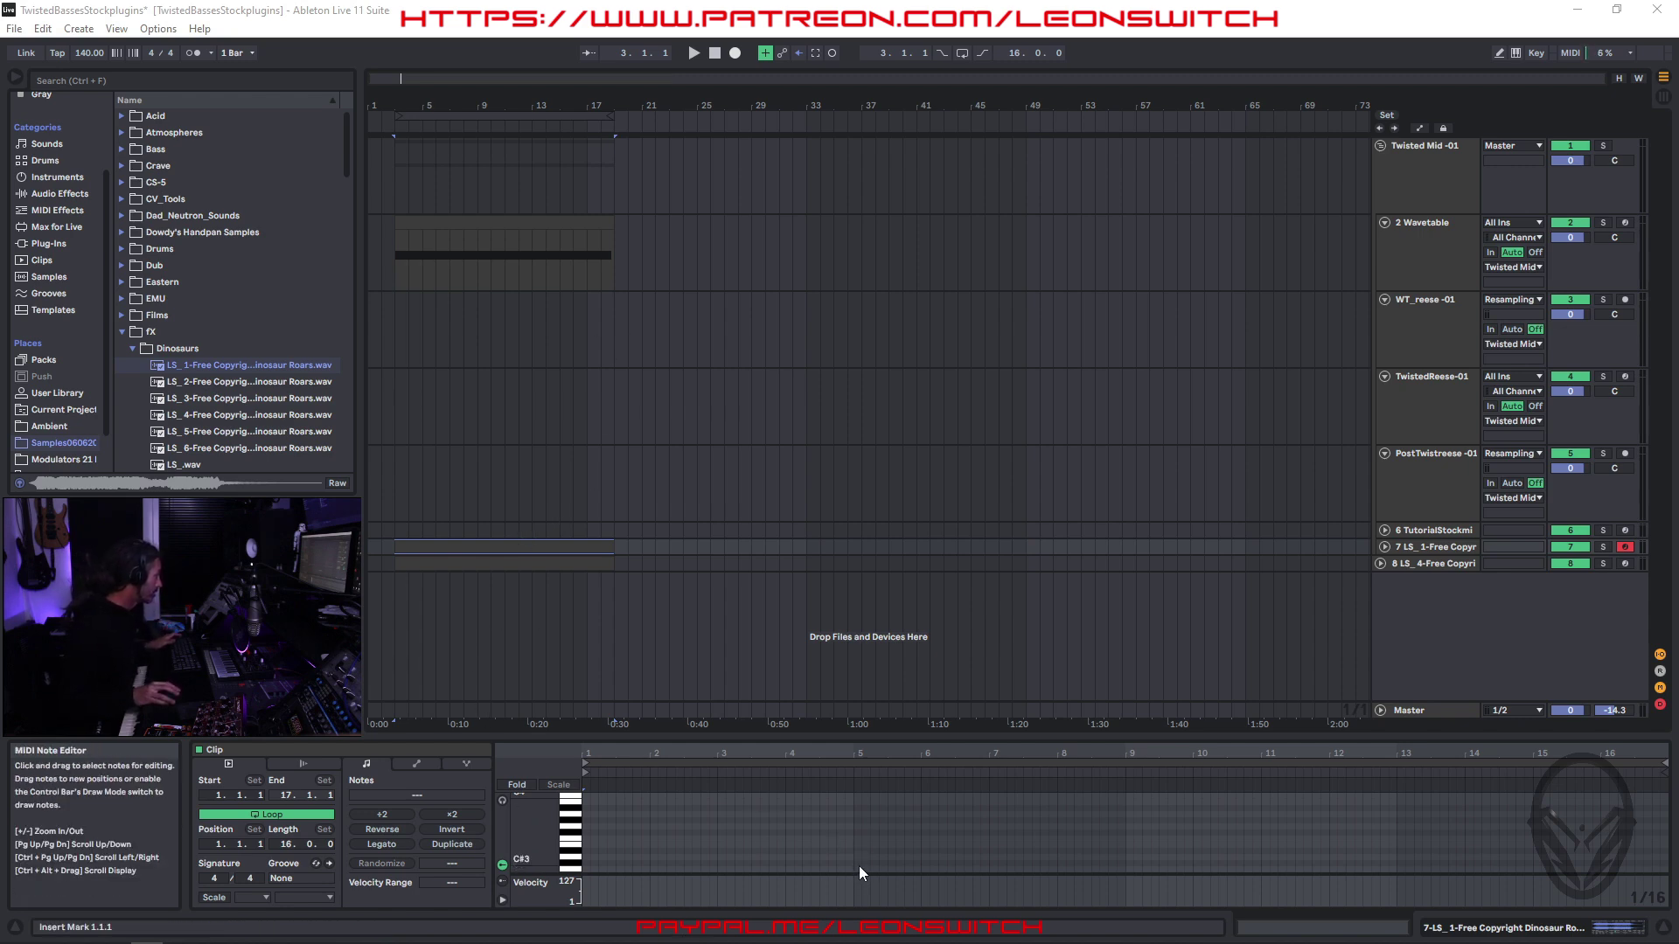
# - Draw a two-bar C3 note at bar 5 of the LS_ 1 clip, play it, and duplicate the note to bar 7
pyautogui.moveTo(860, 867); pyautogui.dragTo(991, 861)
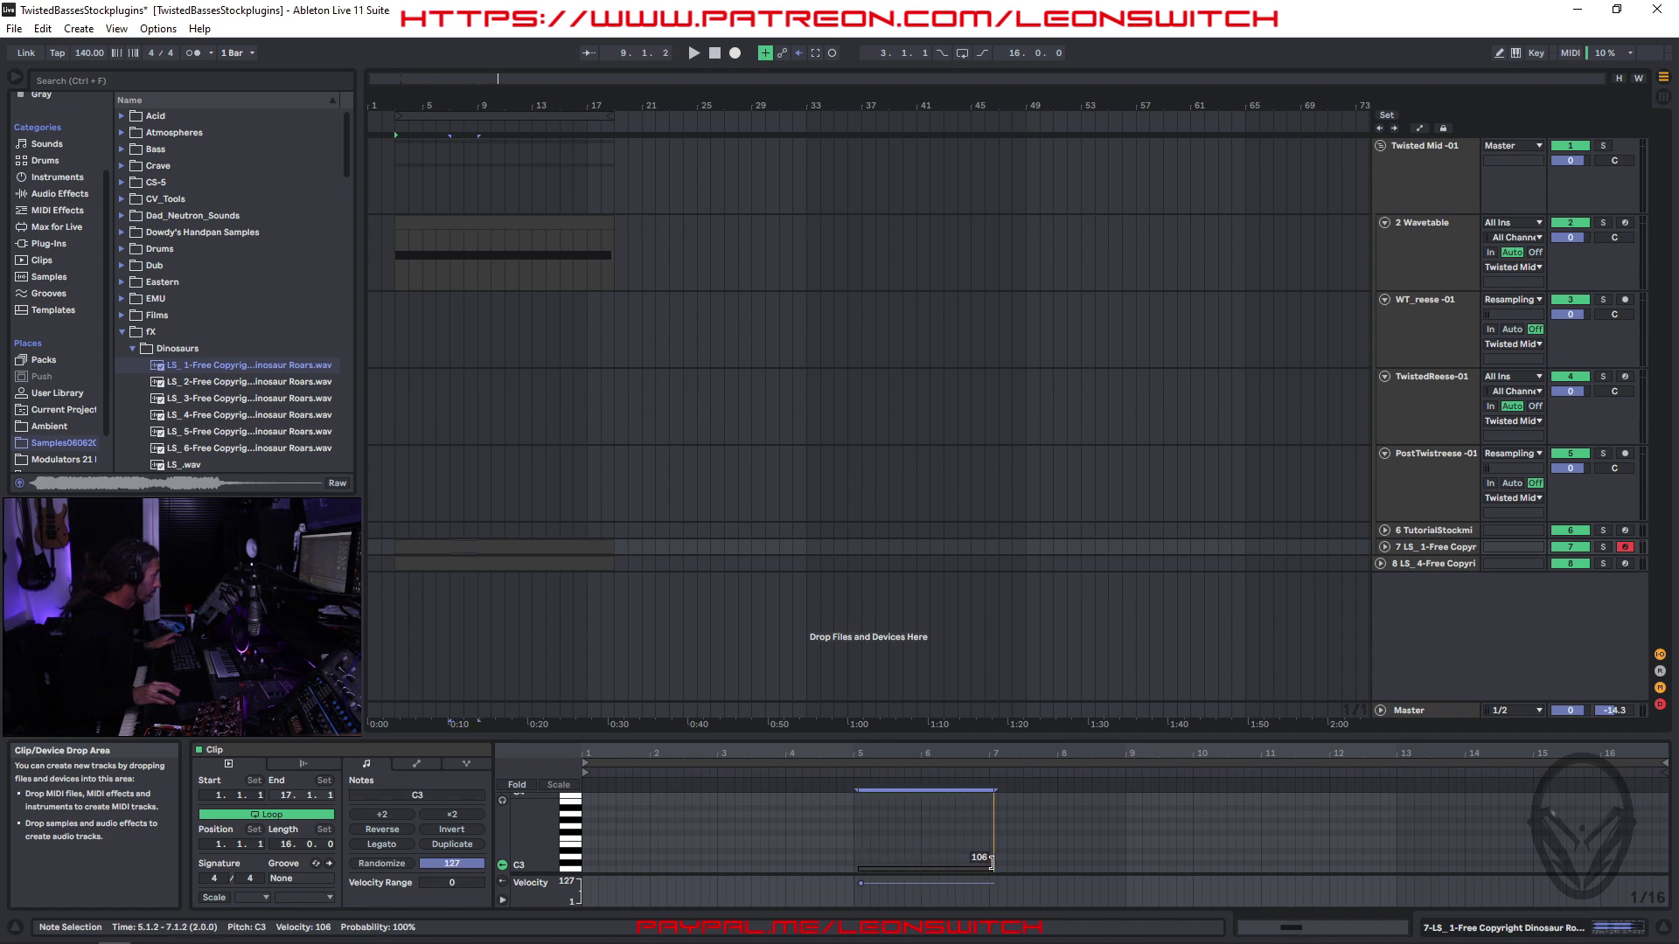
pyautogui.press('Left')
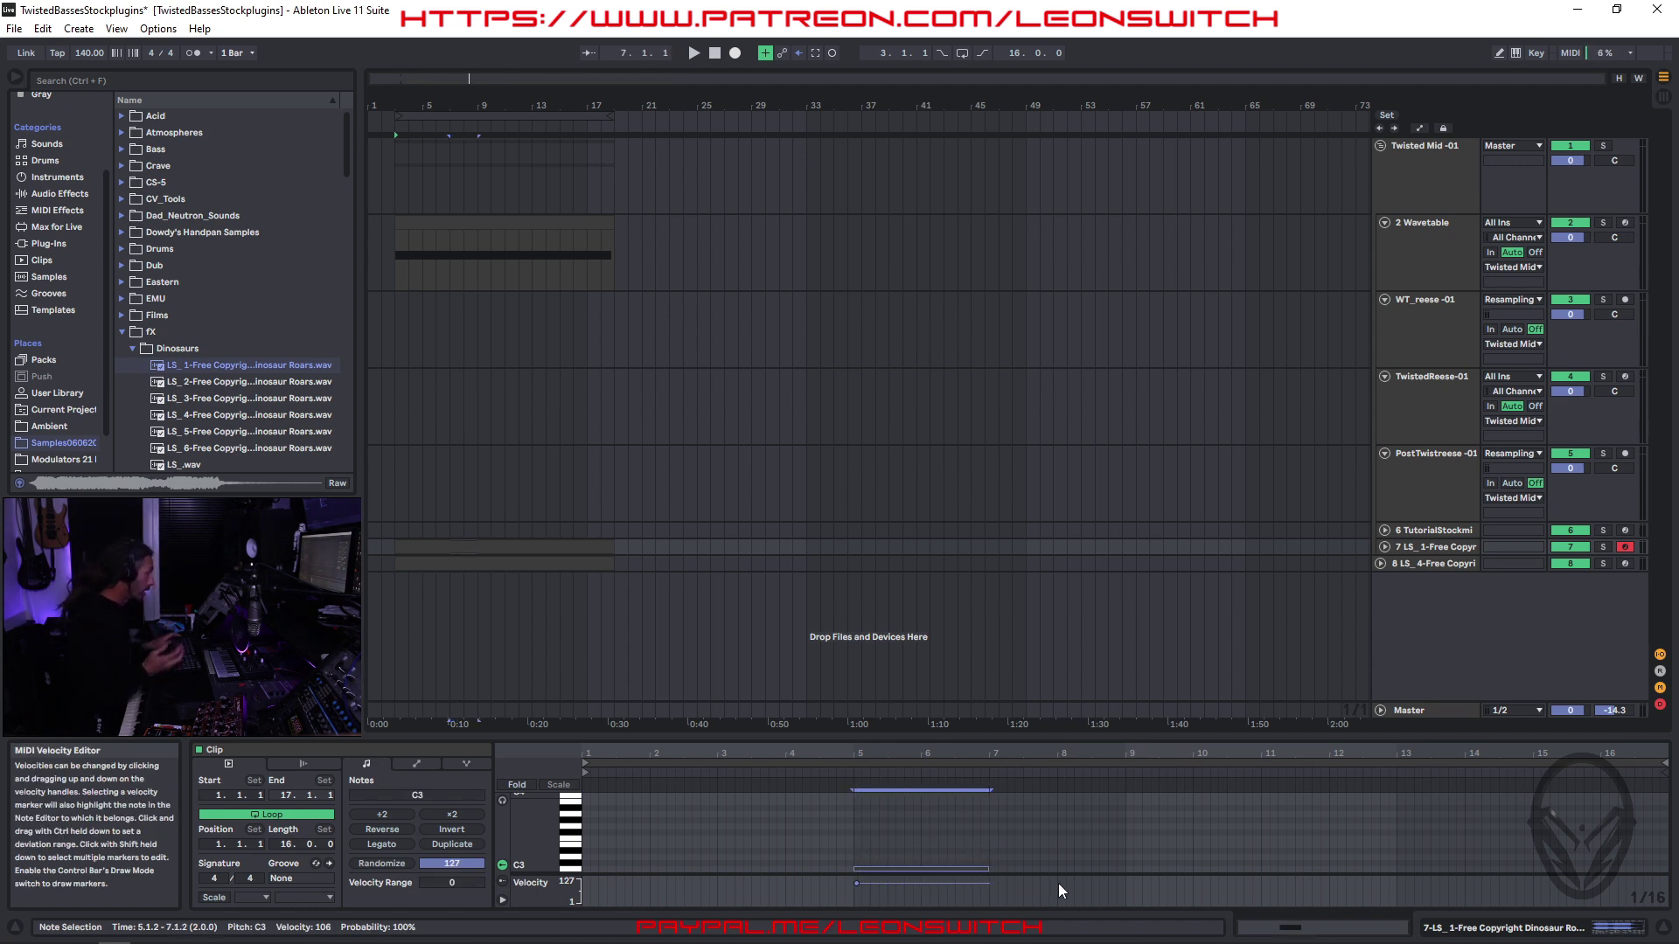
pyautogui.click(1089, 813)
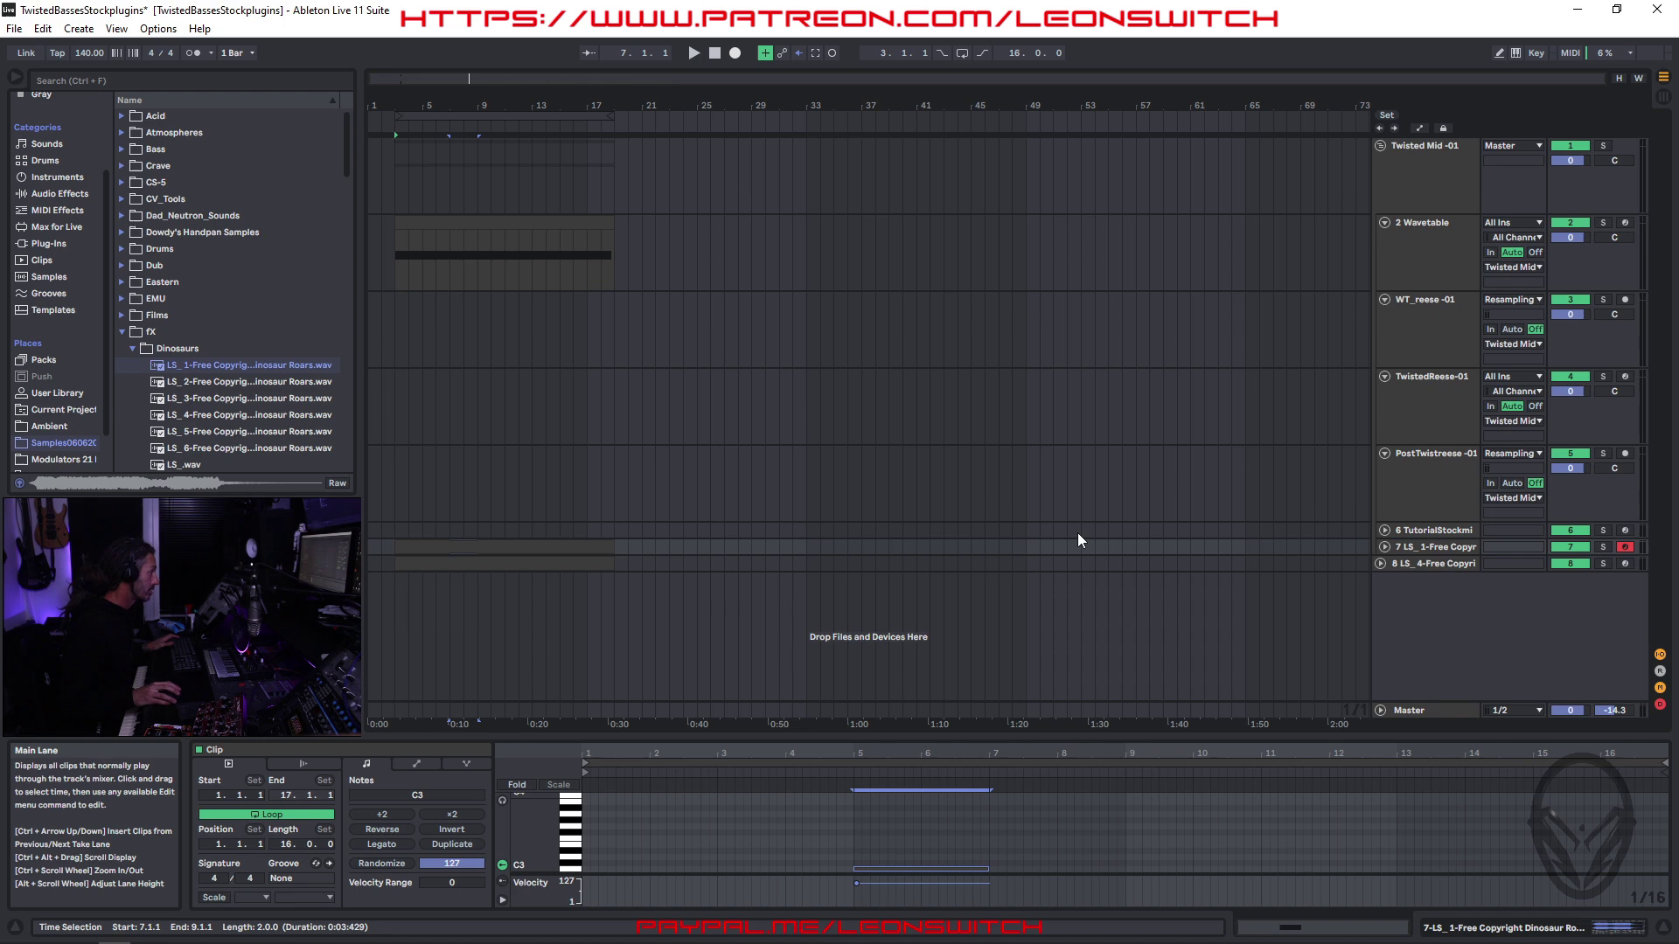
pyautogui.press('space')
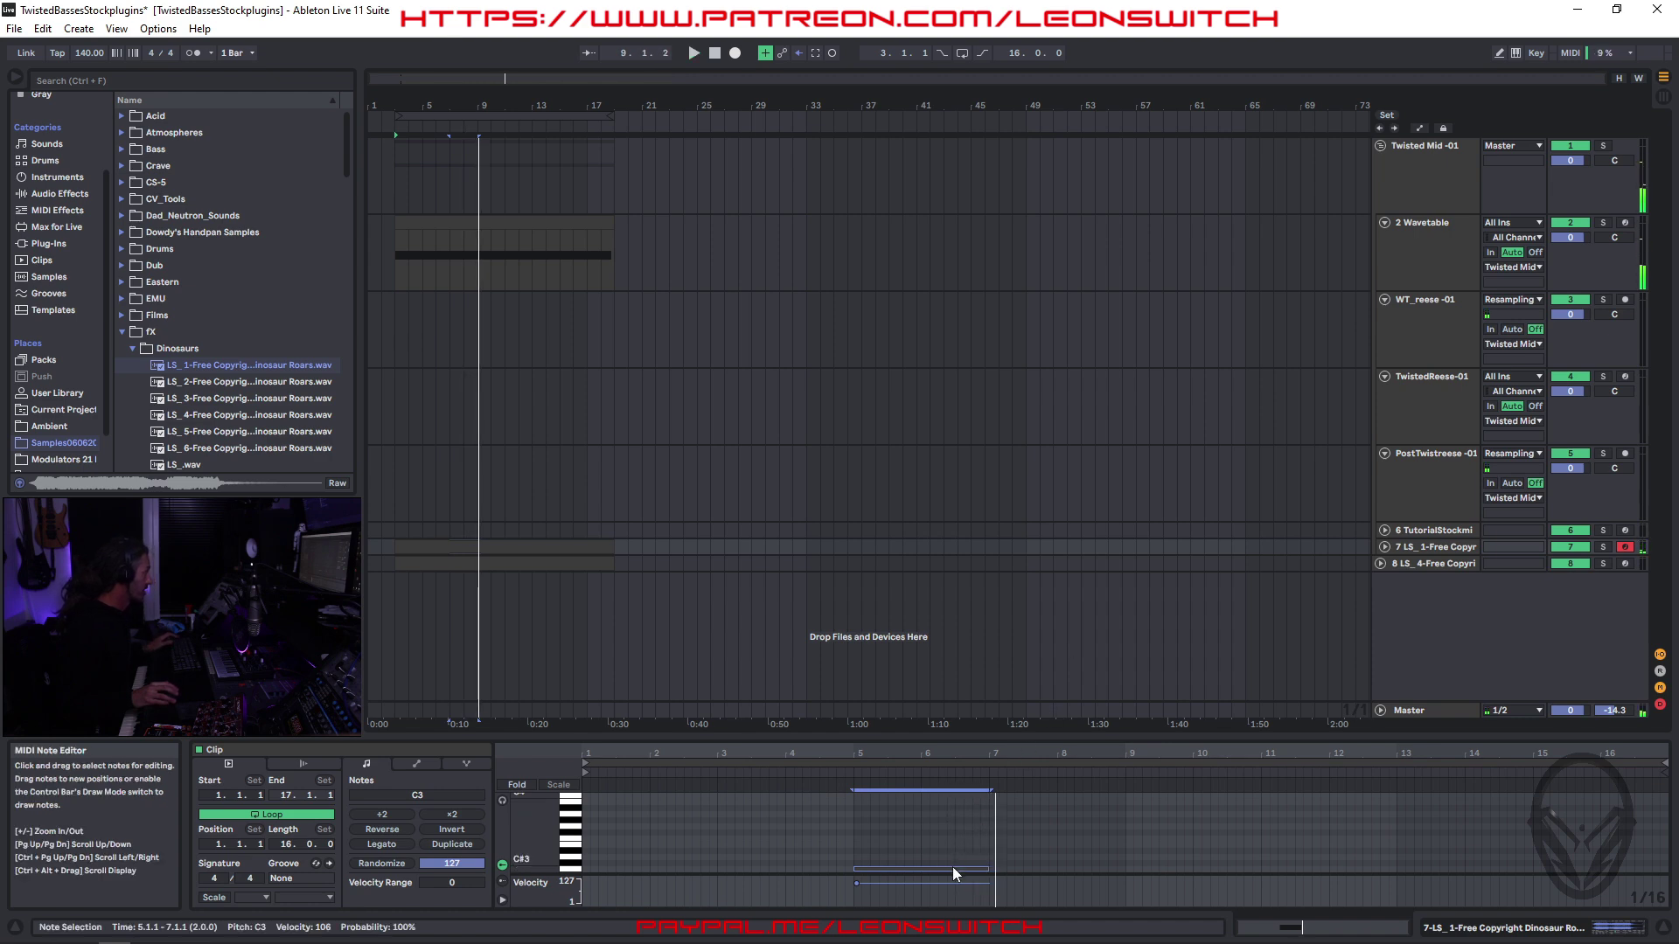
pyautogui.hotkey('ctrl', 'd')
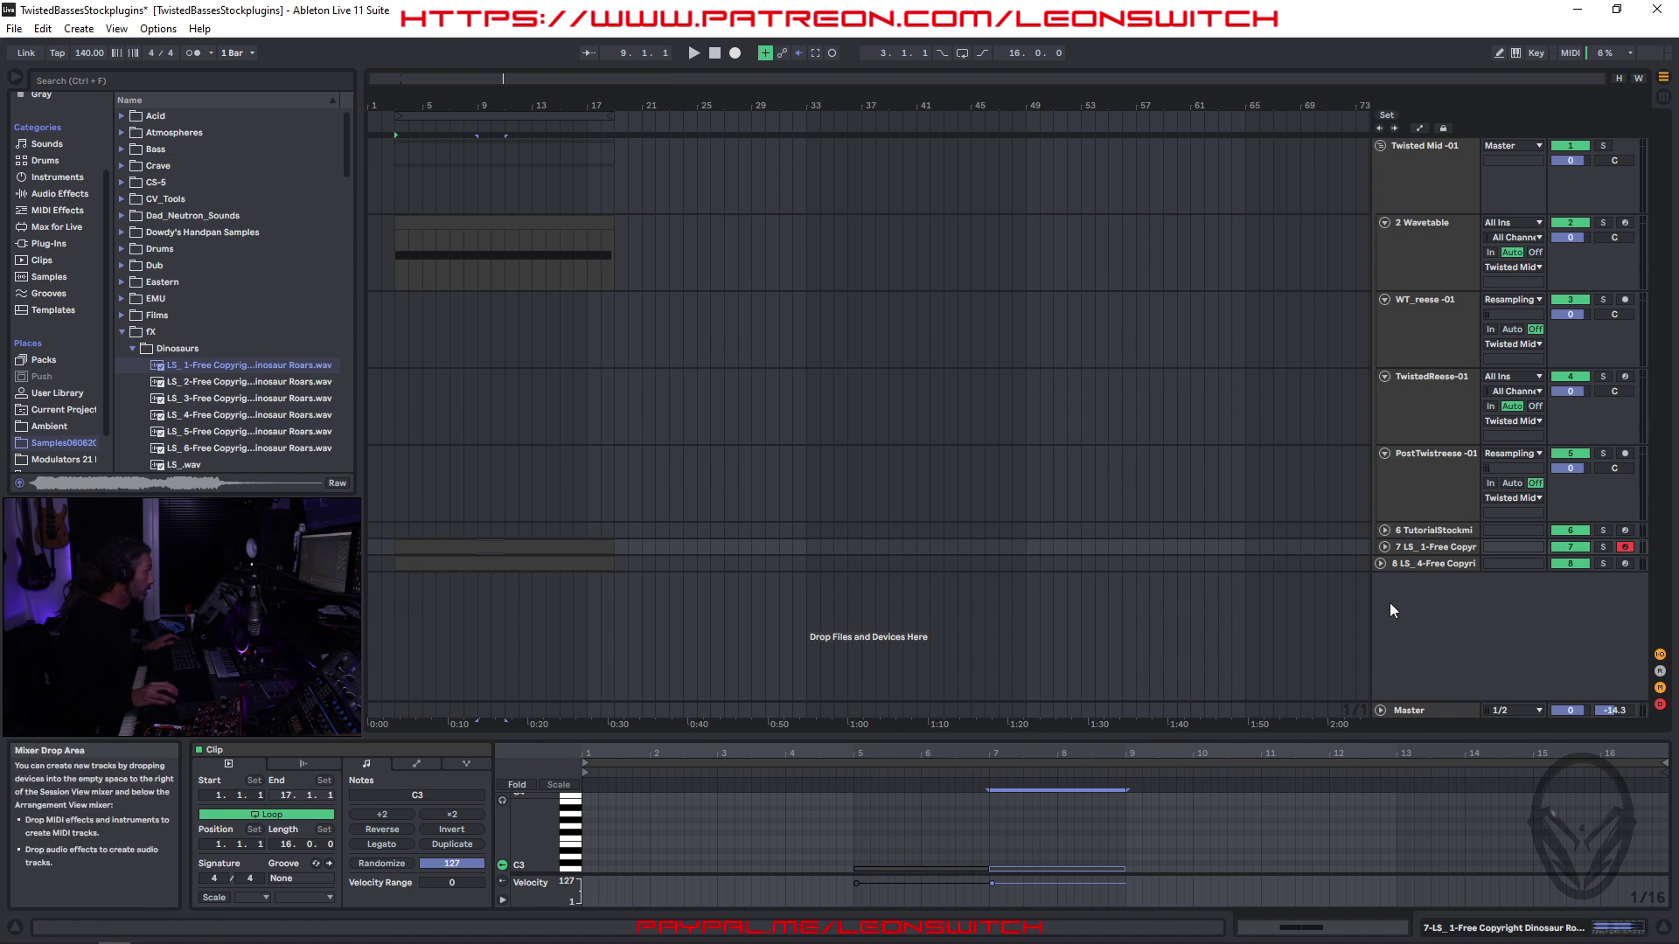
# - Duplicate the LS_ 1 dinosaur Sampler track together with its MIDI clip
pyautogui.click(1427, 565)
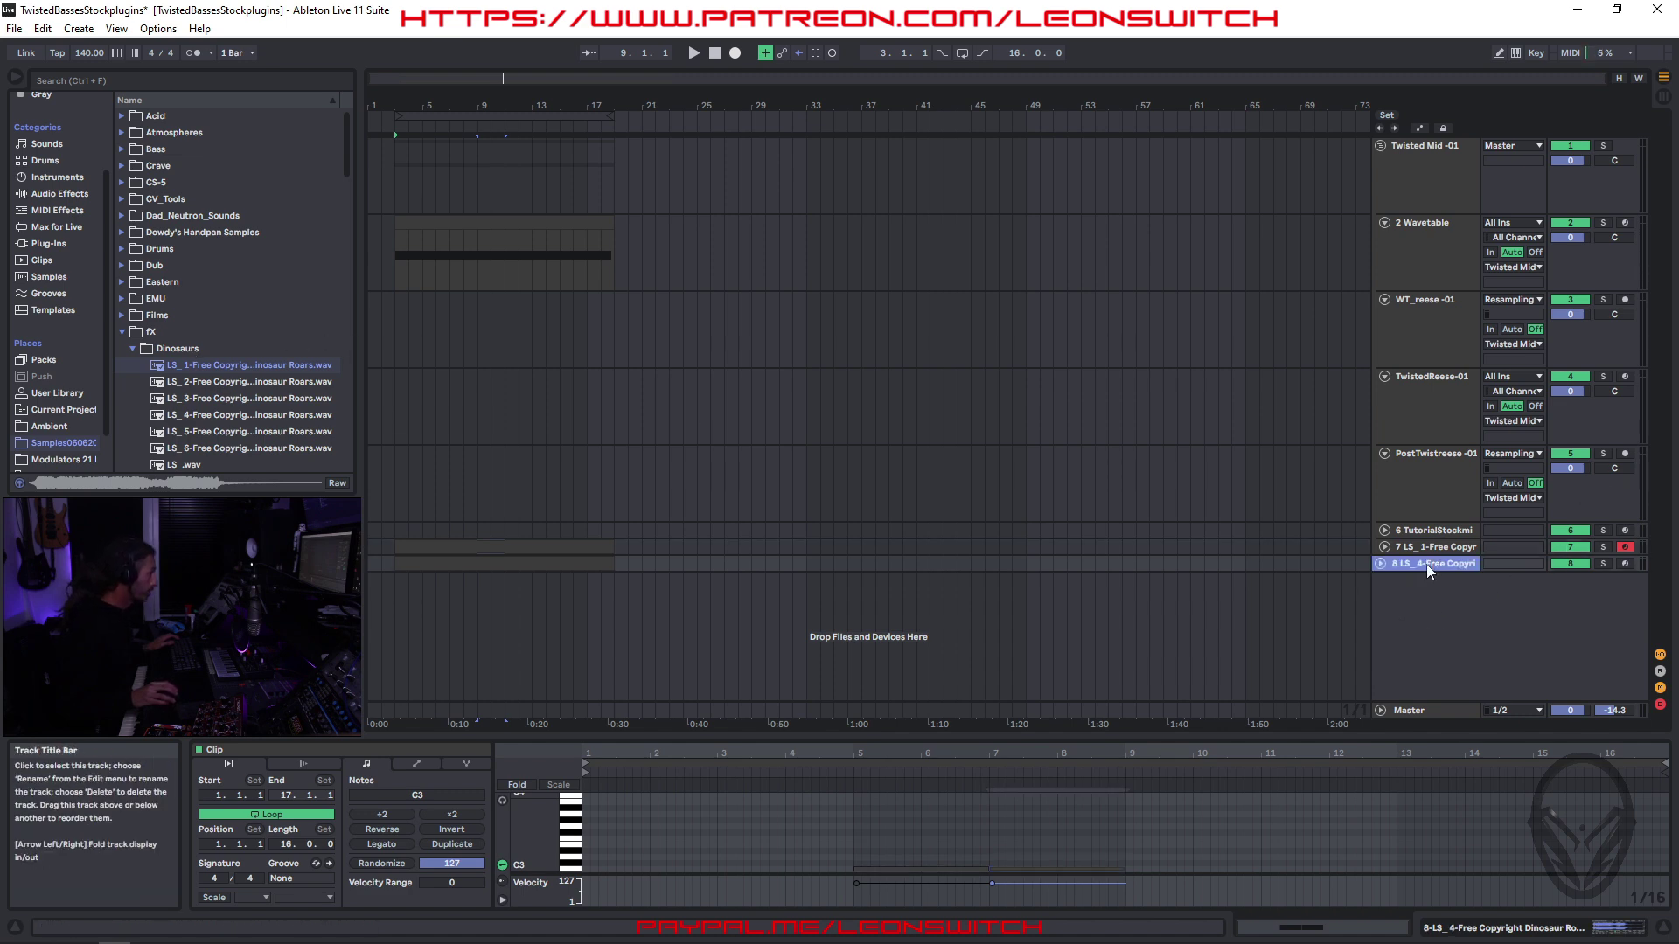
pyautogui.click(1428, 549)
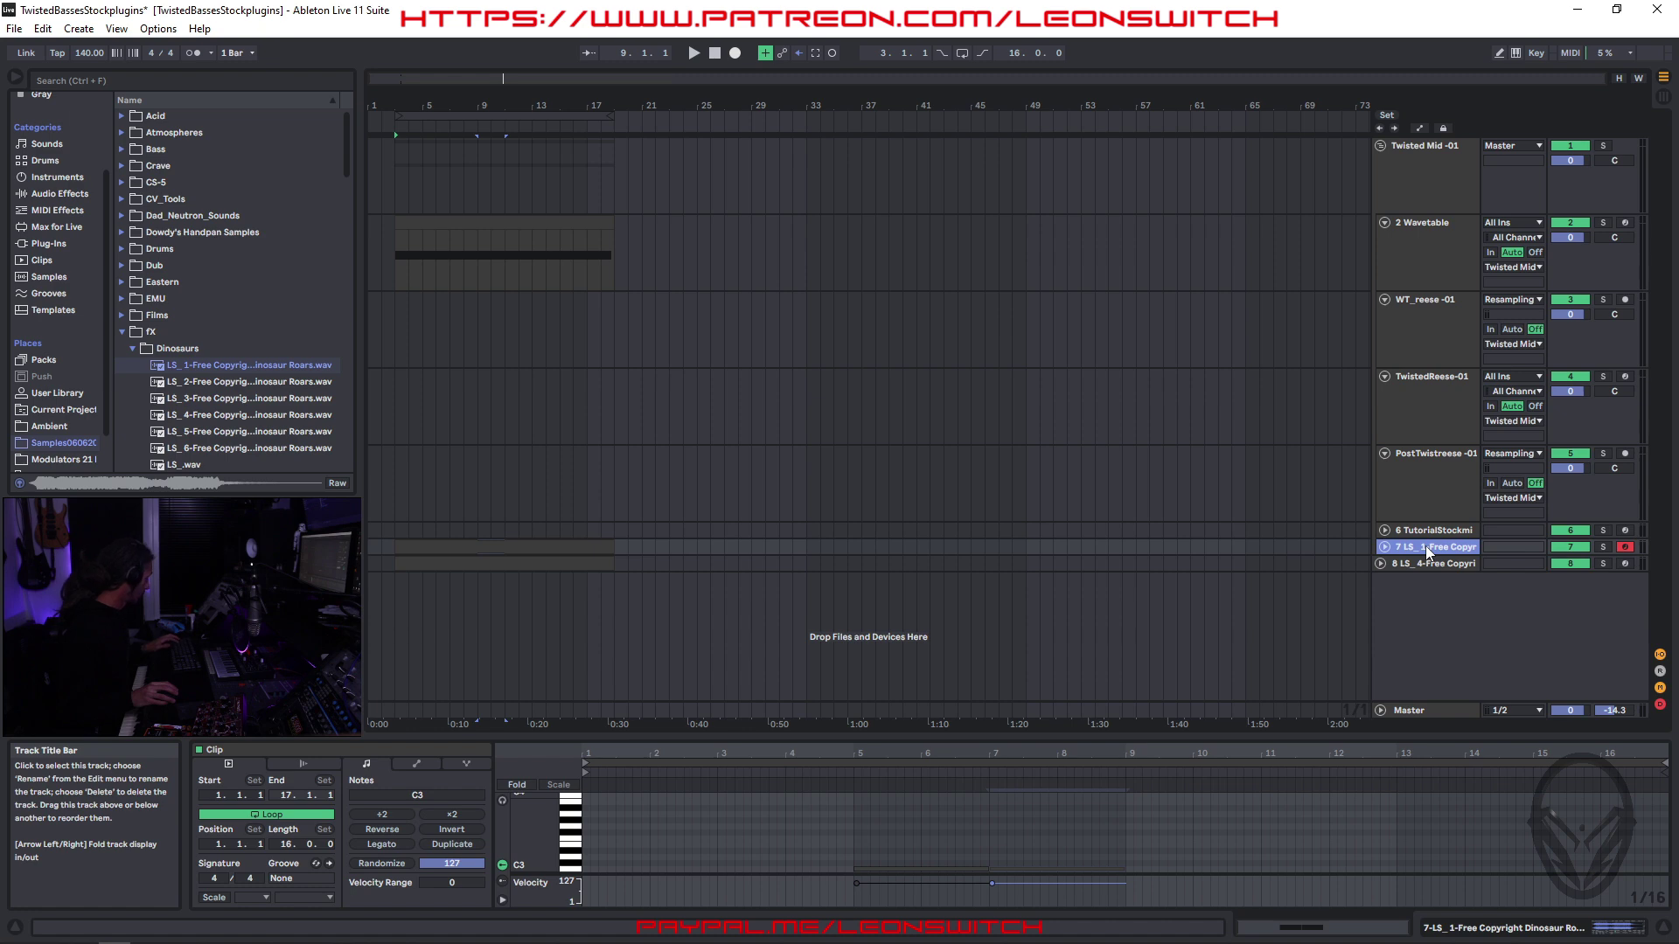
pyautogui.hotkey('ctrl', 'd')
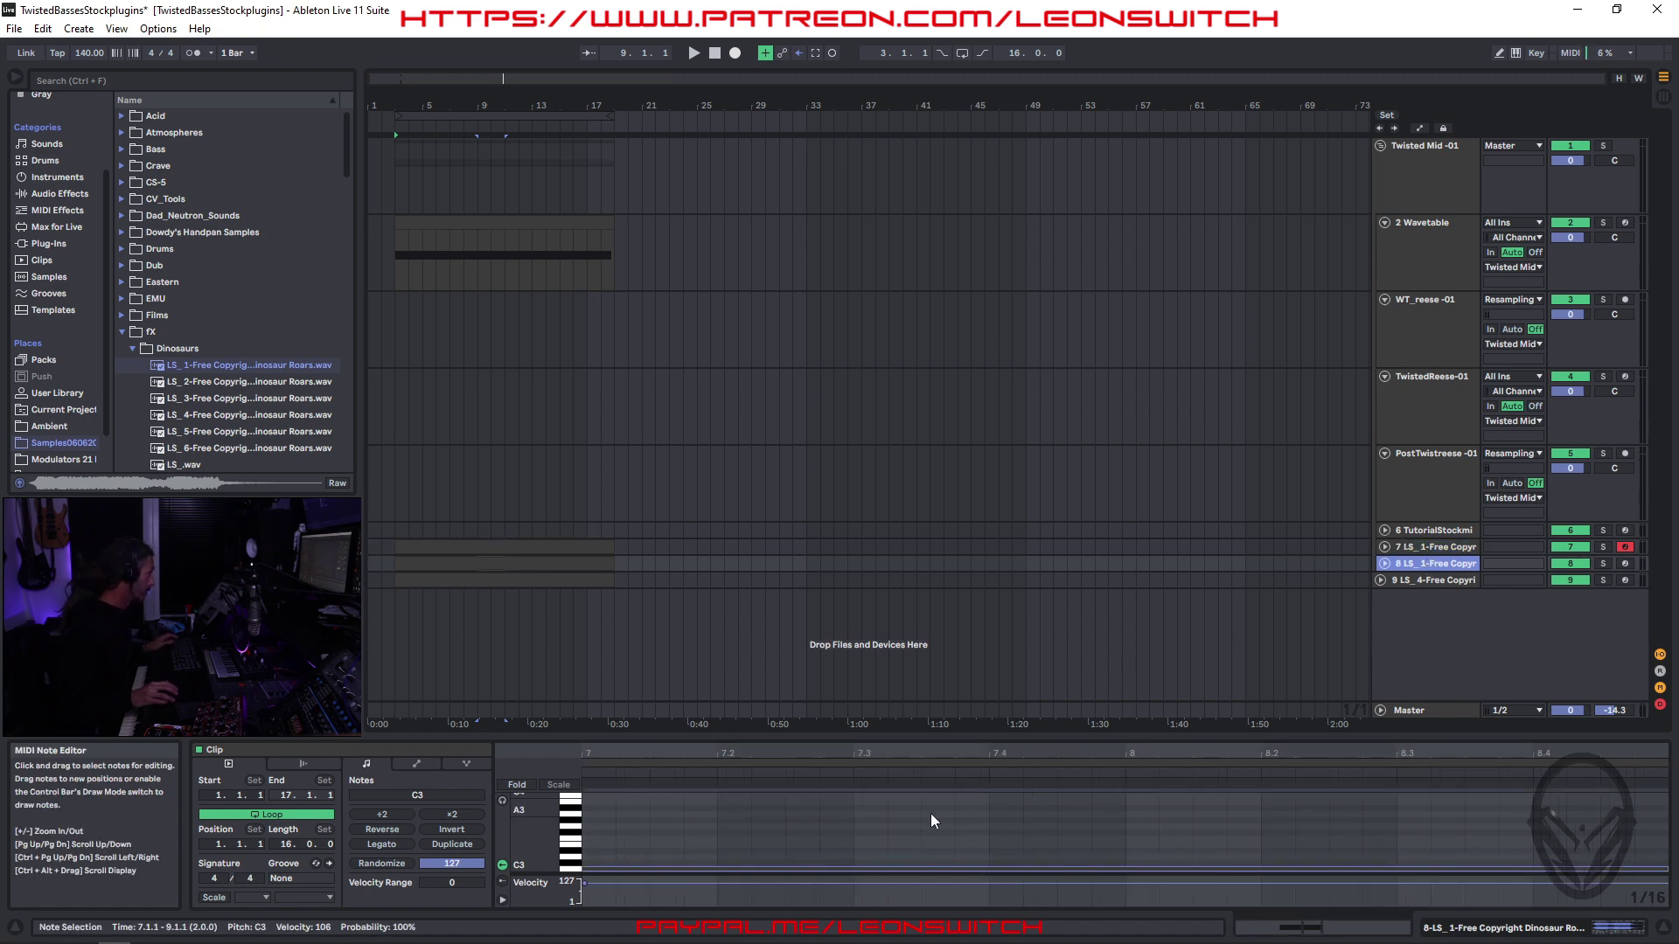
# - Move both C3 notes in the duplicated track's clip so that they start at bar 9 of the clip
pyautogui.moveTo(966, 758); pyautogui.dragTo(1109, 872)
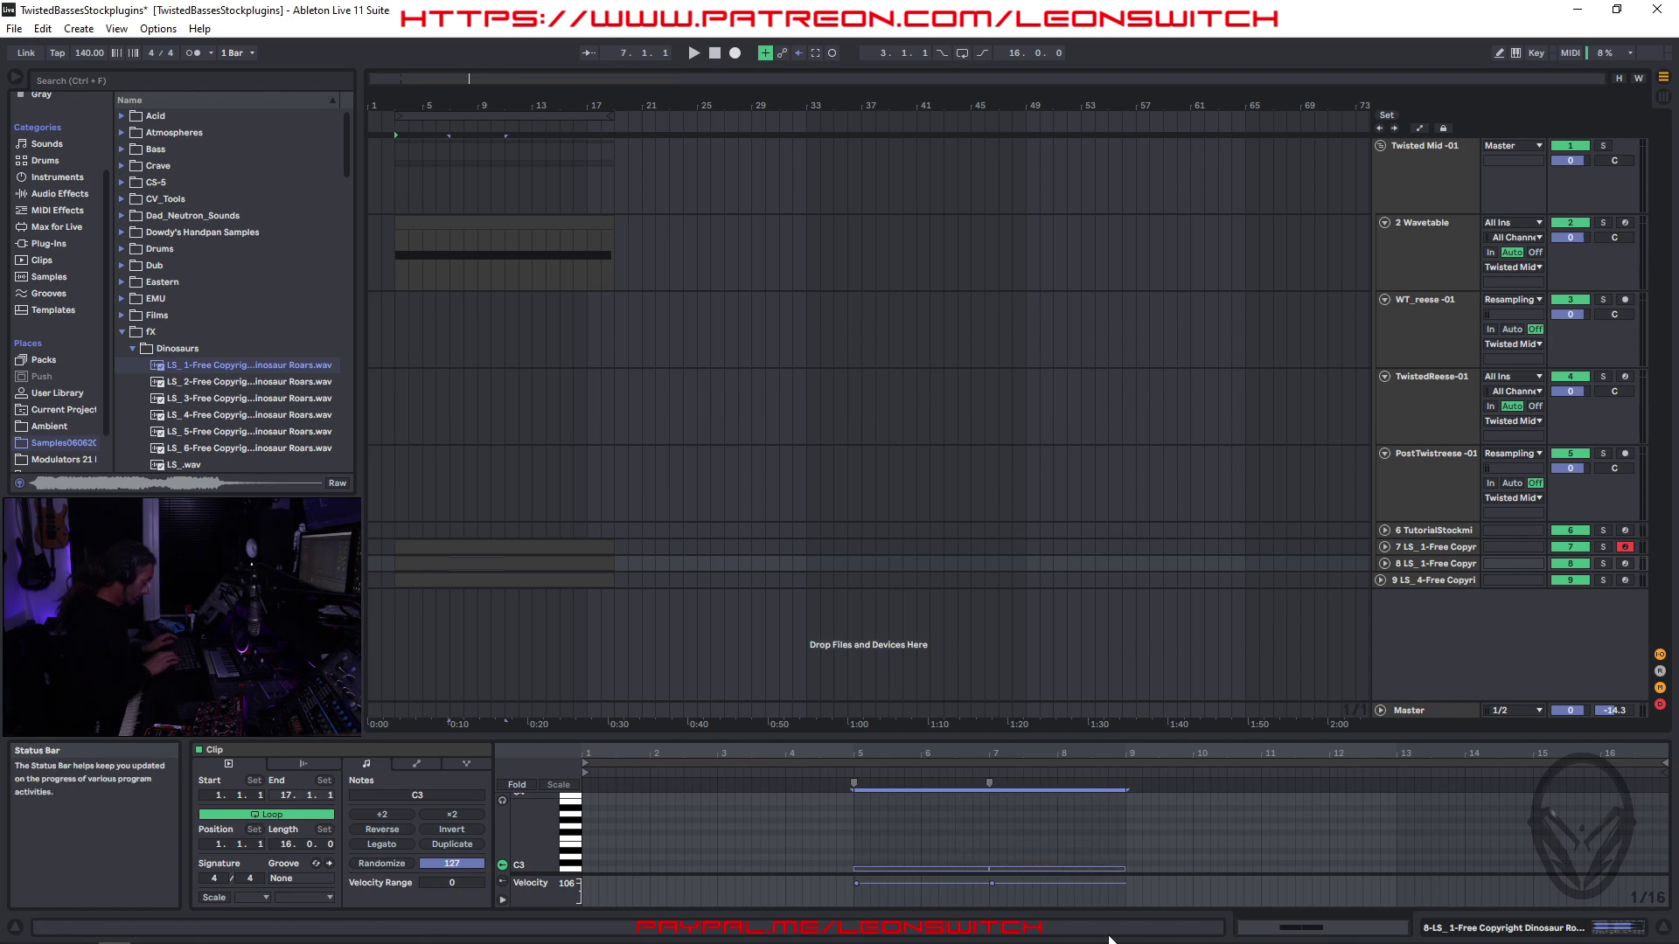
pyautogui.press('Right')
pyautogui.press('Right')
pyautogui.press('Right')
pyautogui.press('Right')
pyautogui.press('Right')
pyautogui.press('Right')
pyautogui.press('Right')
pyautogui.press('Right')
pyautogui.press('Right')
pyautogui.press('Right')
pyautogui.press('Right')
pyautogui.press('Right')
pyautogui.press('Right')
pyautogui.press('Right')
pyautogui.press('Right')
pyautogui.press('Right')
pyautogui.press('Right')
pyautogui.press('Right')
pyautogui.press('Right')
pyautogui.press('Right')
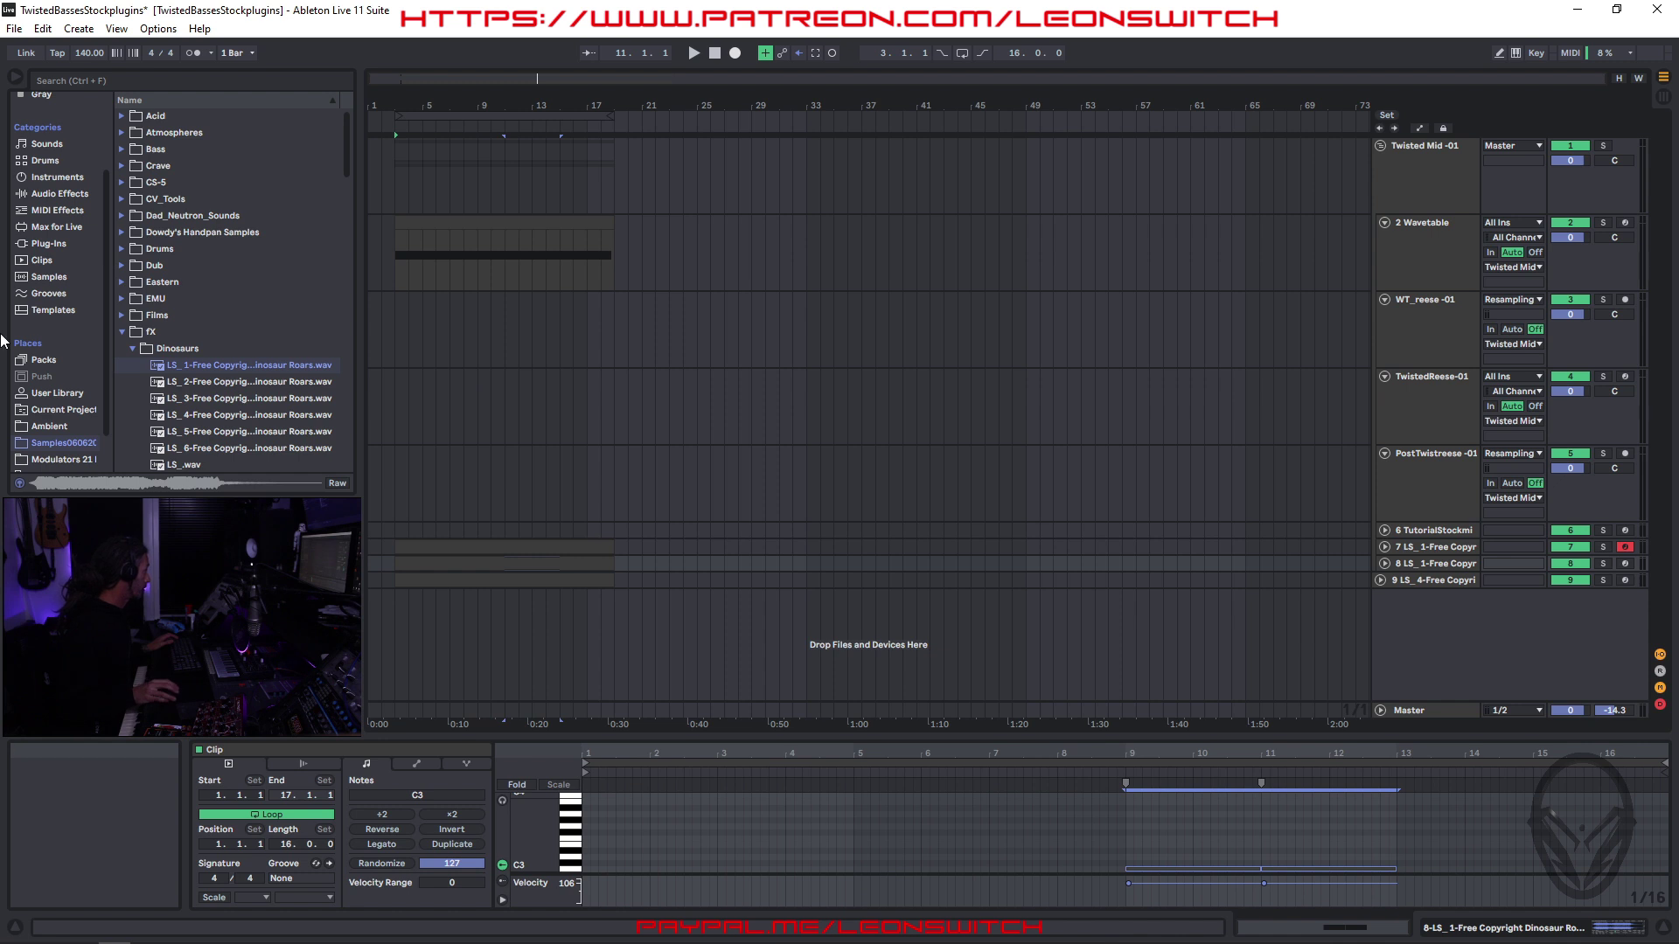
# - Replace the sample in the duplicated track's Sampler with the LS_ 2 dinosaur roar
pyautogui.click(251, 386)
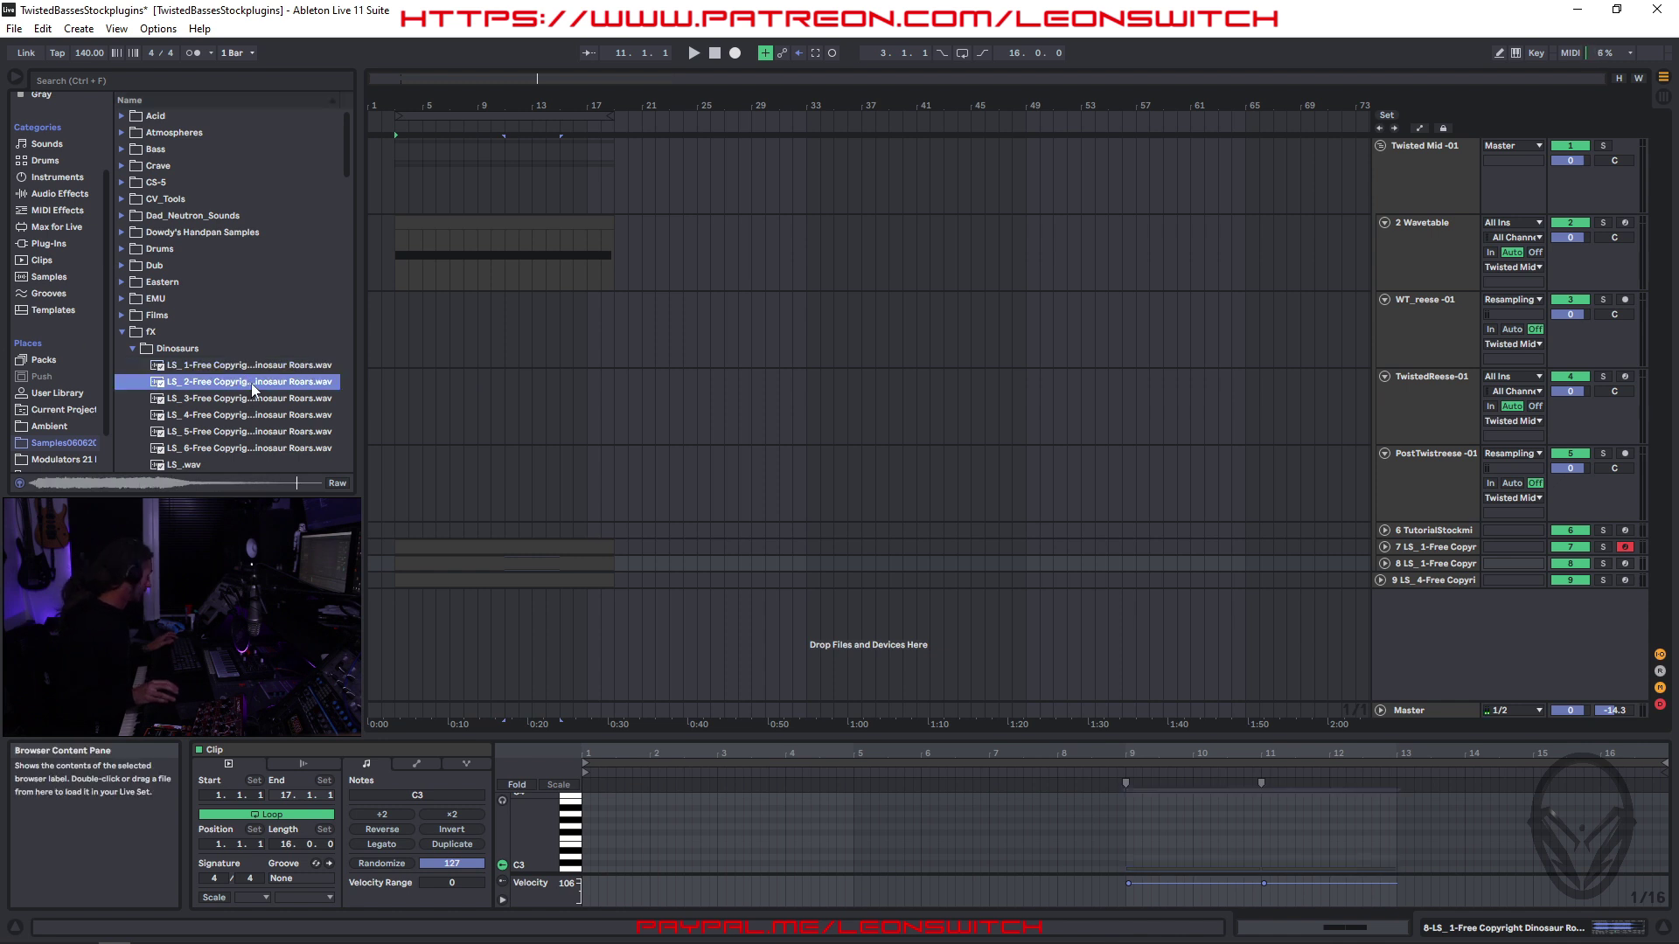
pyautogui.click(1449, 565)
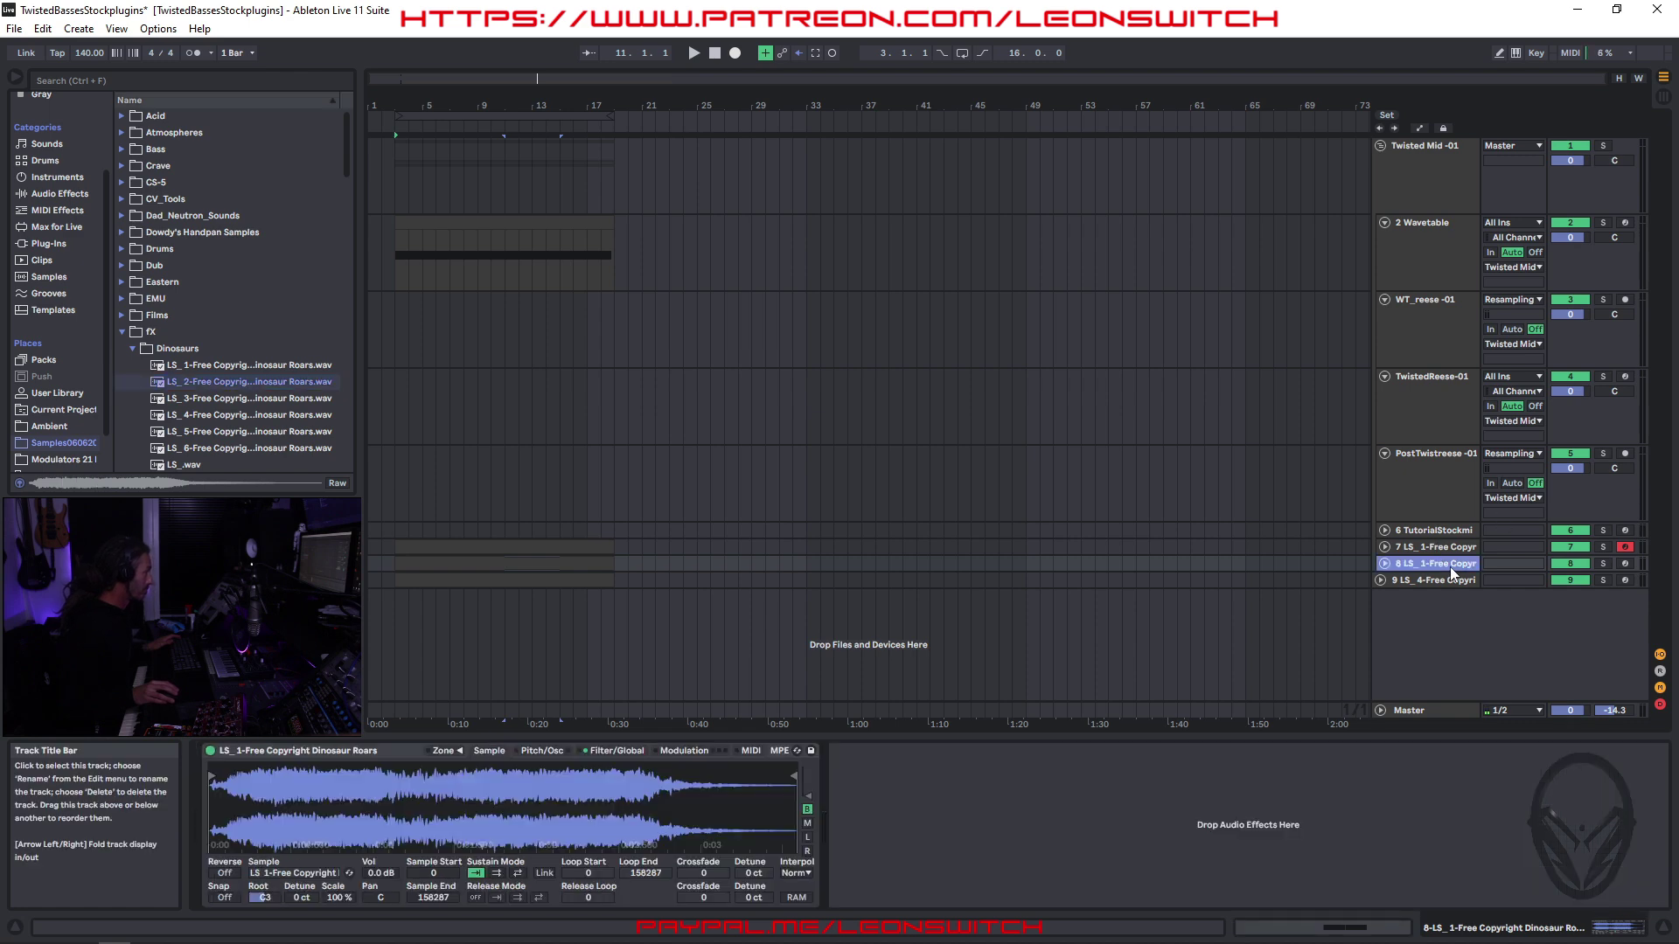
pyautogui.moveTo(178, 380); pyautogui.dragTo(325, 793)
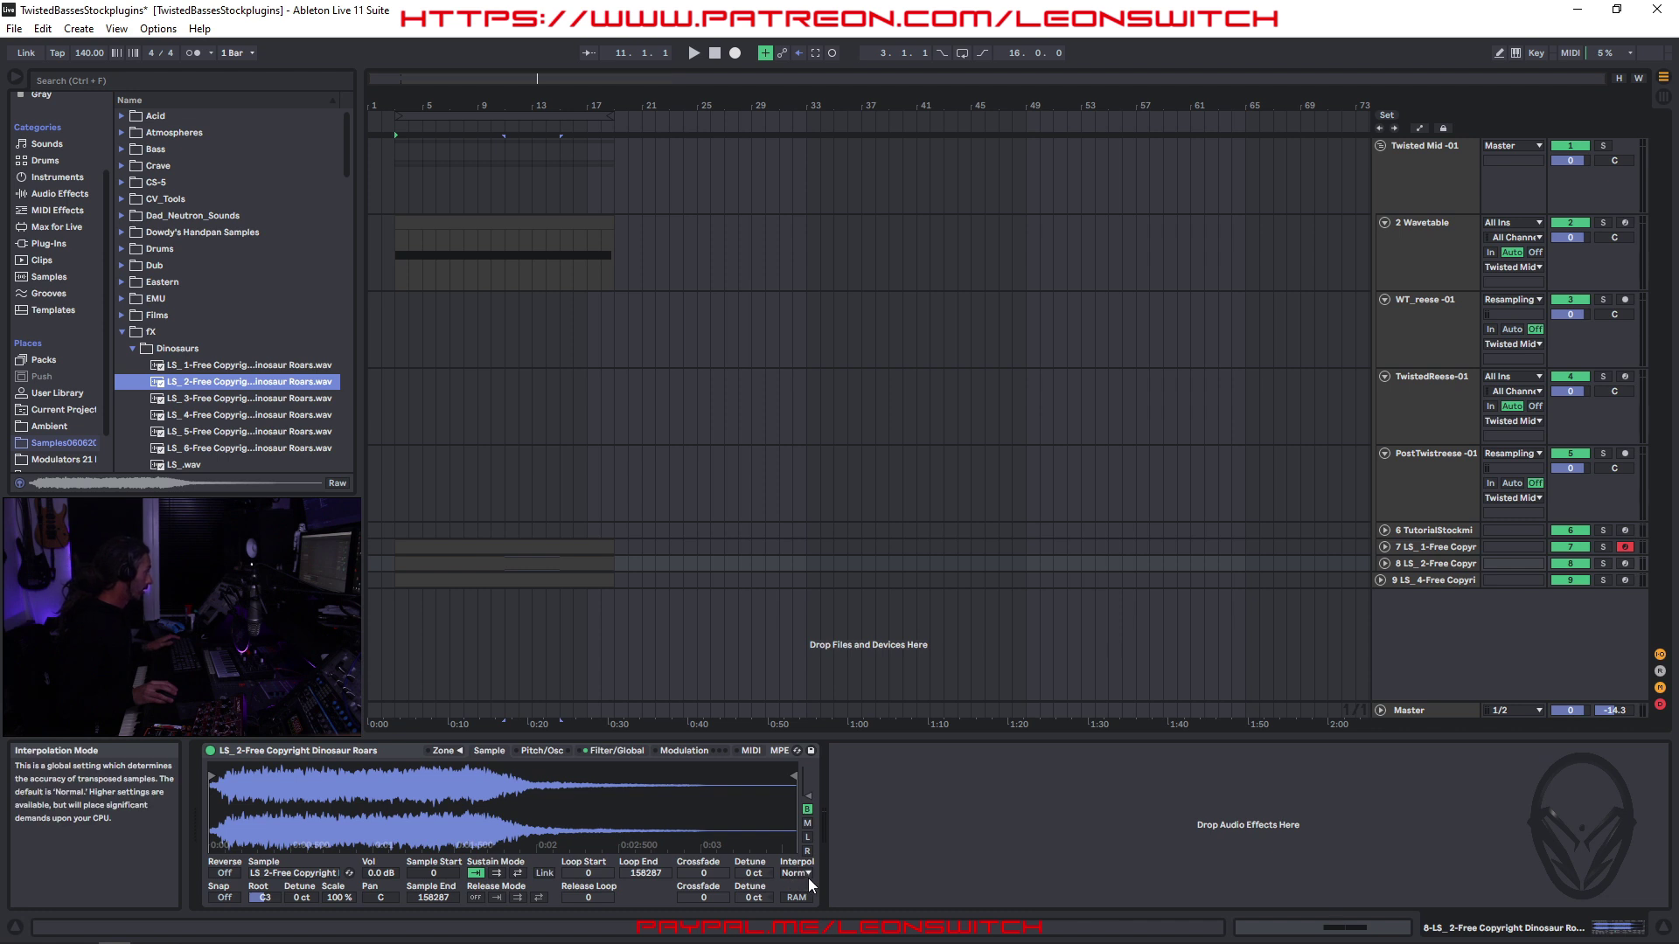
# - Play the arrangement from bar 11 to hear the LS_ 2 roar against the Wavetable note, and open the LS_ 2 clip
pyautogui.press('space')
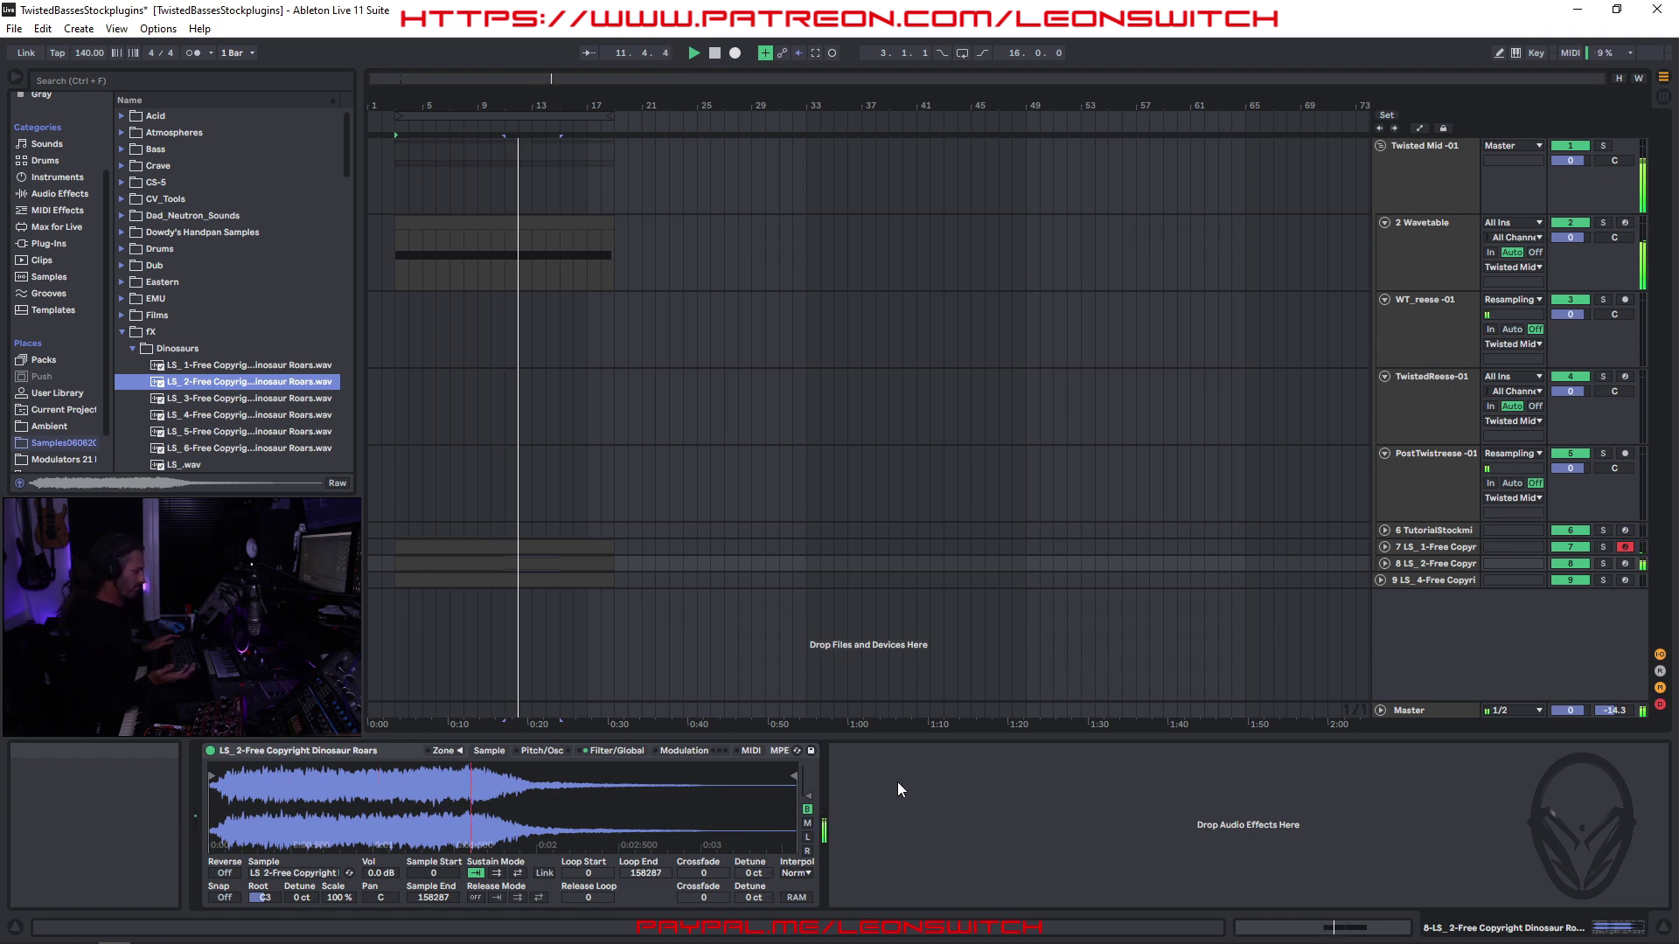
pyautogui.press('space')
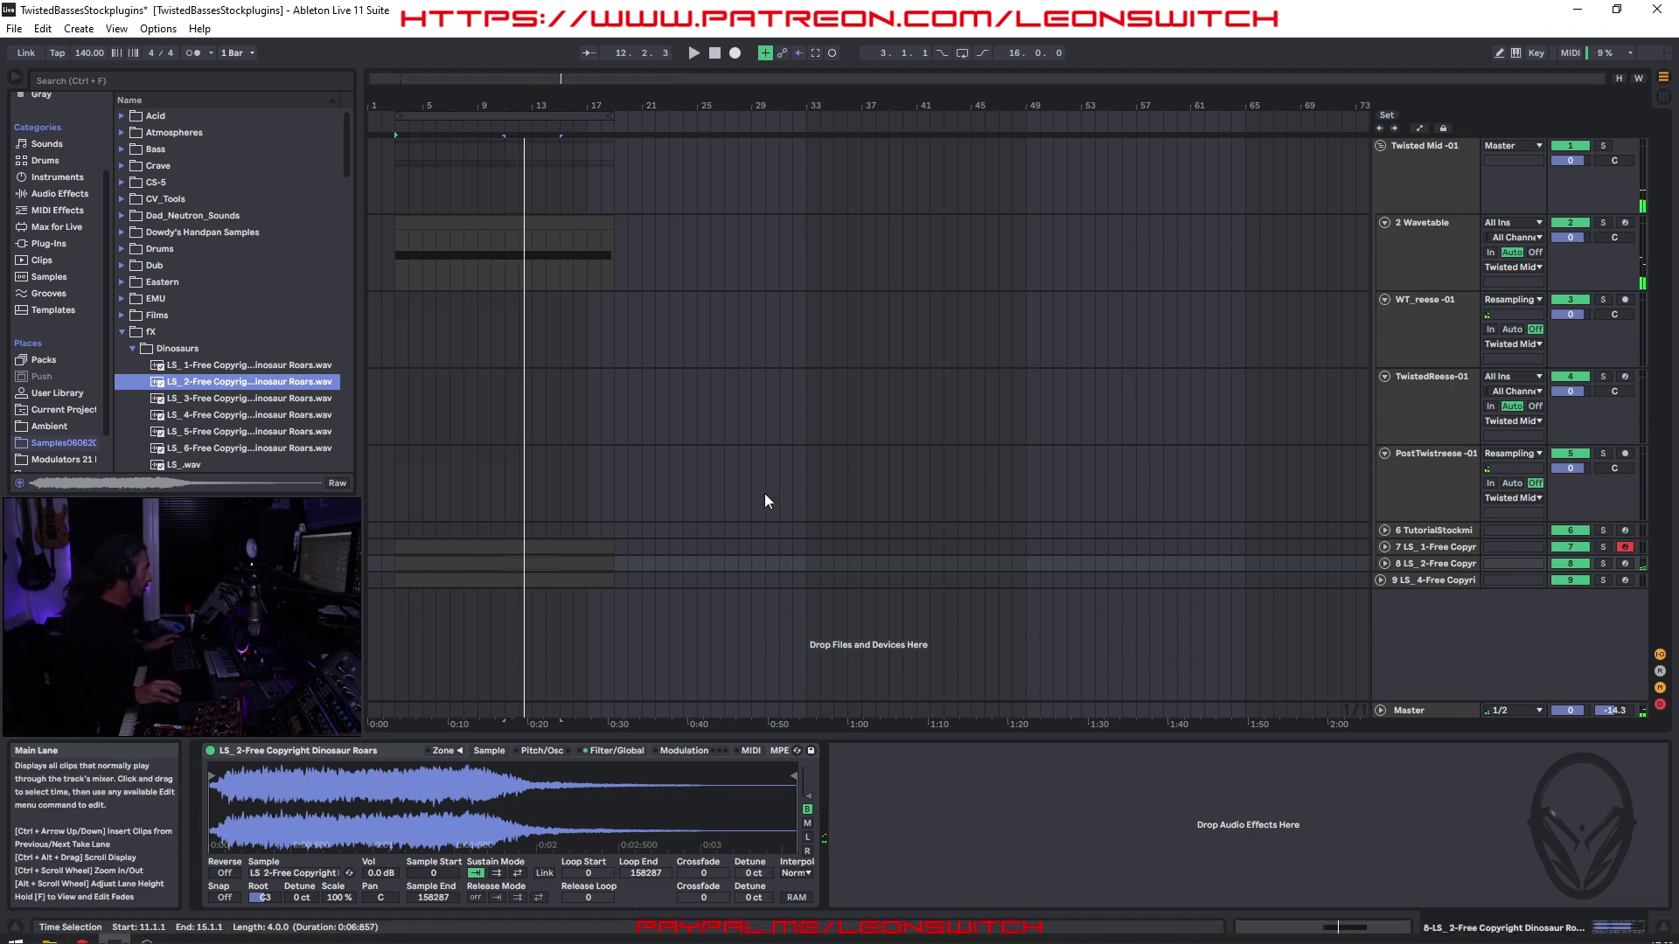
pyautogui.click(555, 568)
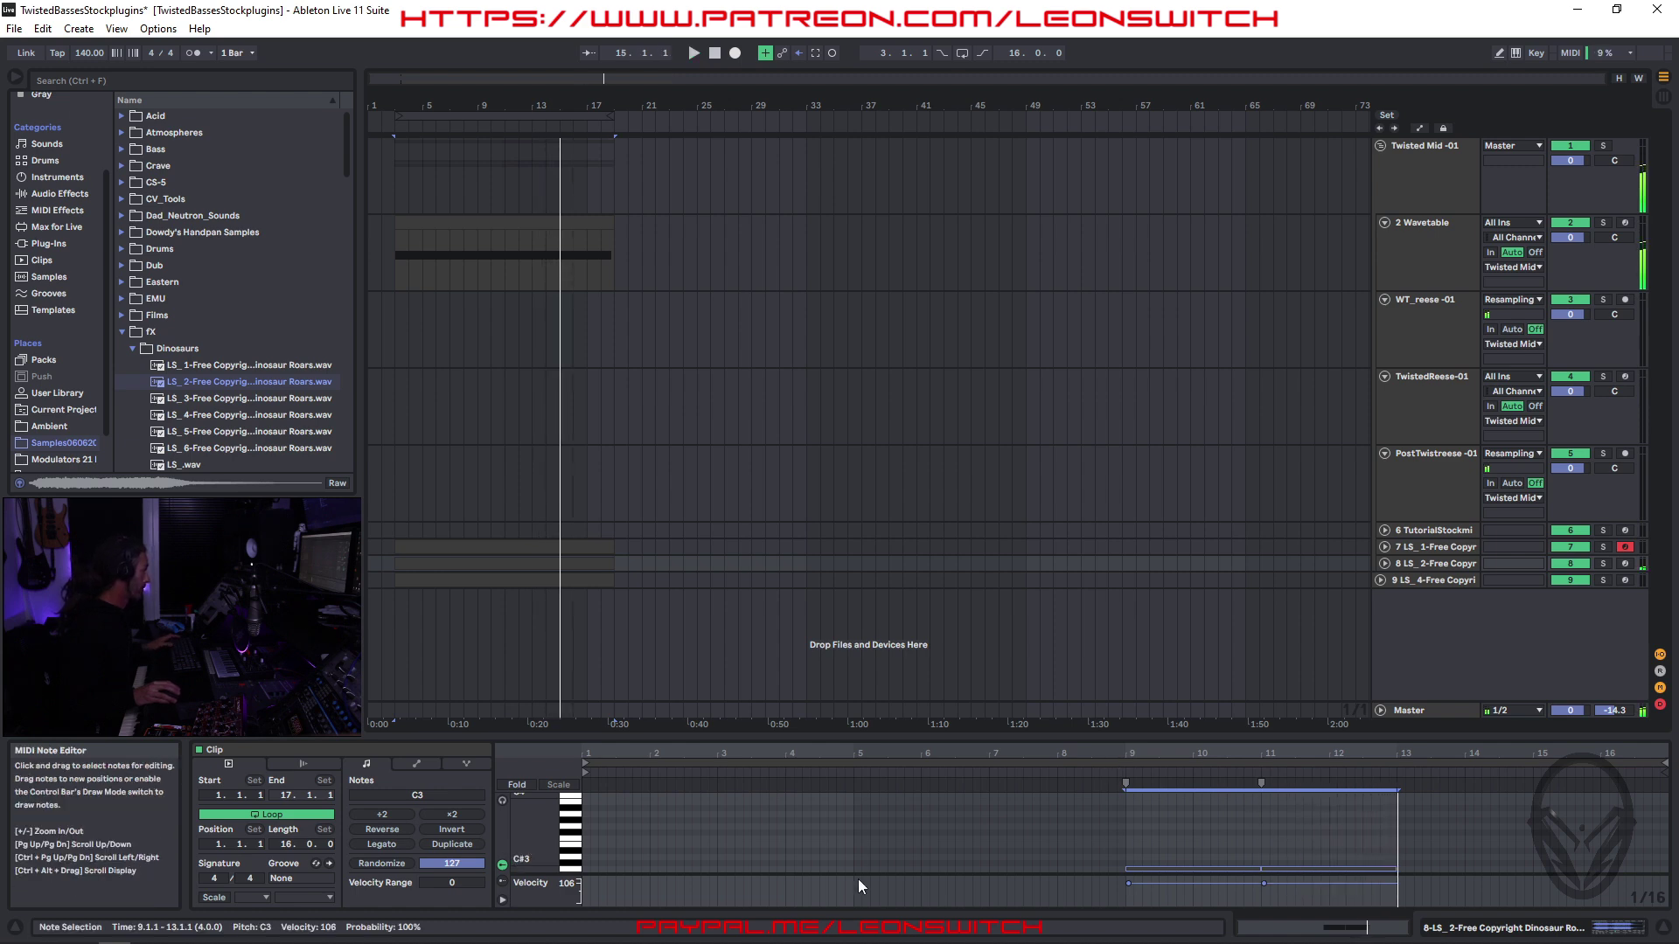
# - Duplicate the LS_ 4 Sampler track and load the LS_ 5 dinosaur roar into the copy's Sampler
pyautogui.click(216, 433)
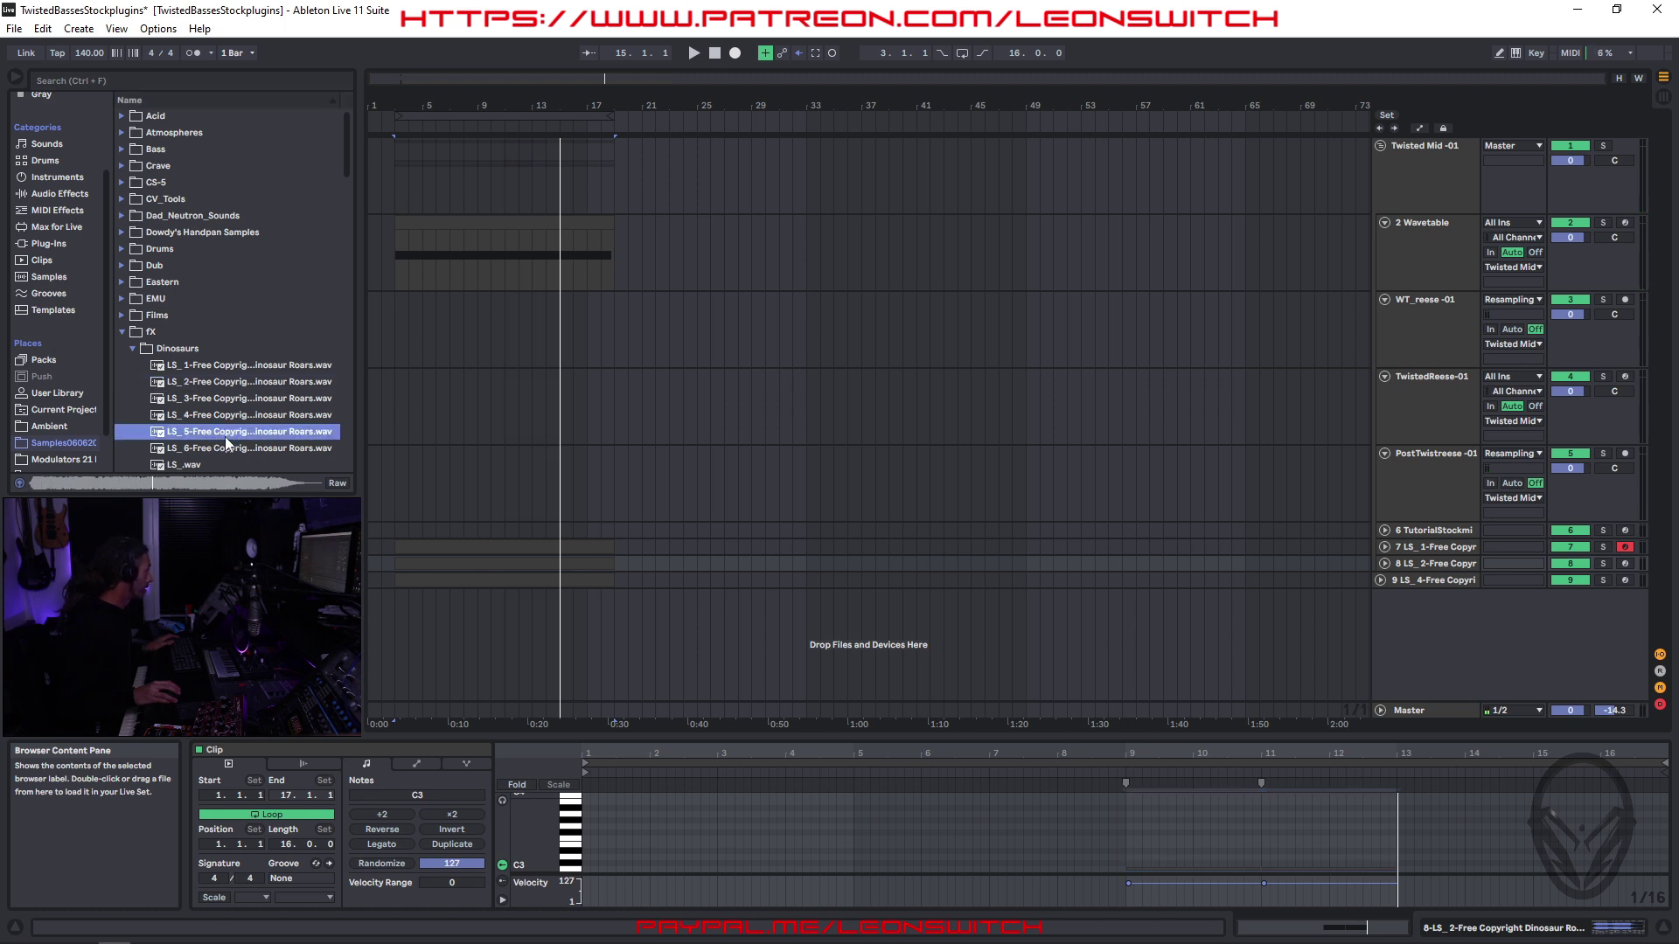
pyautogui.click(1448, 582)
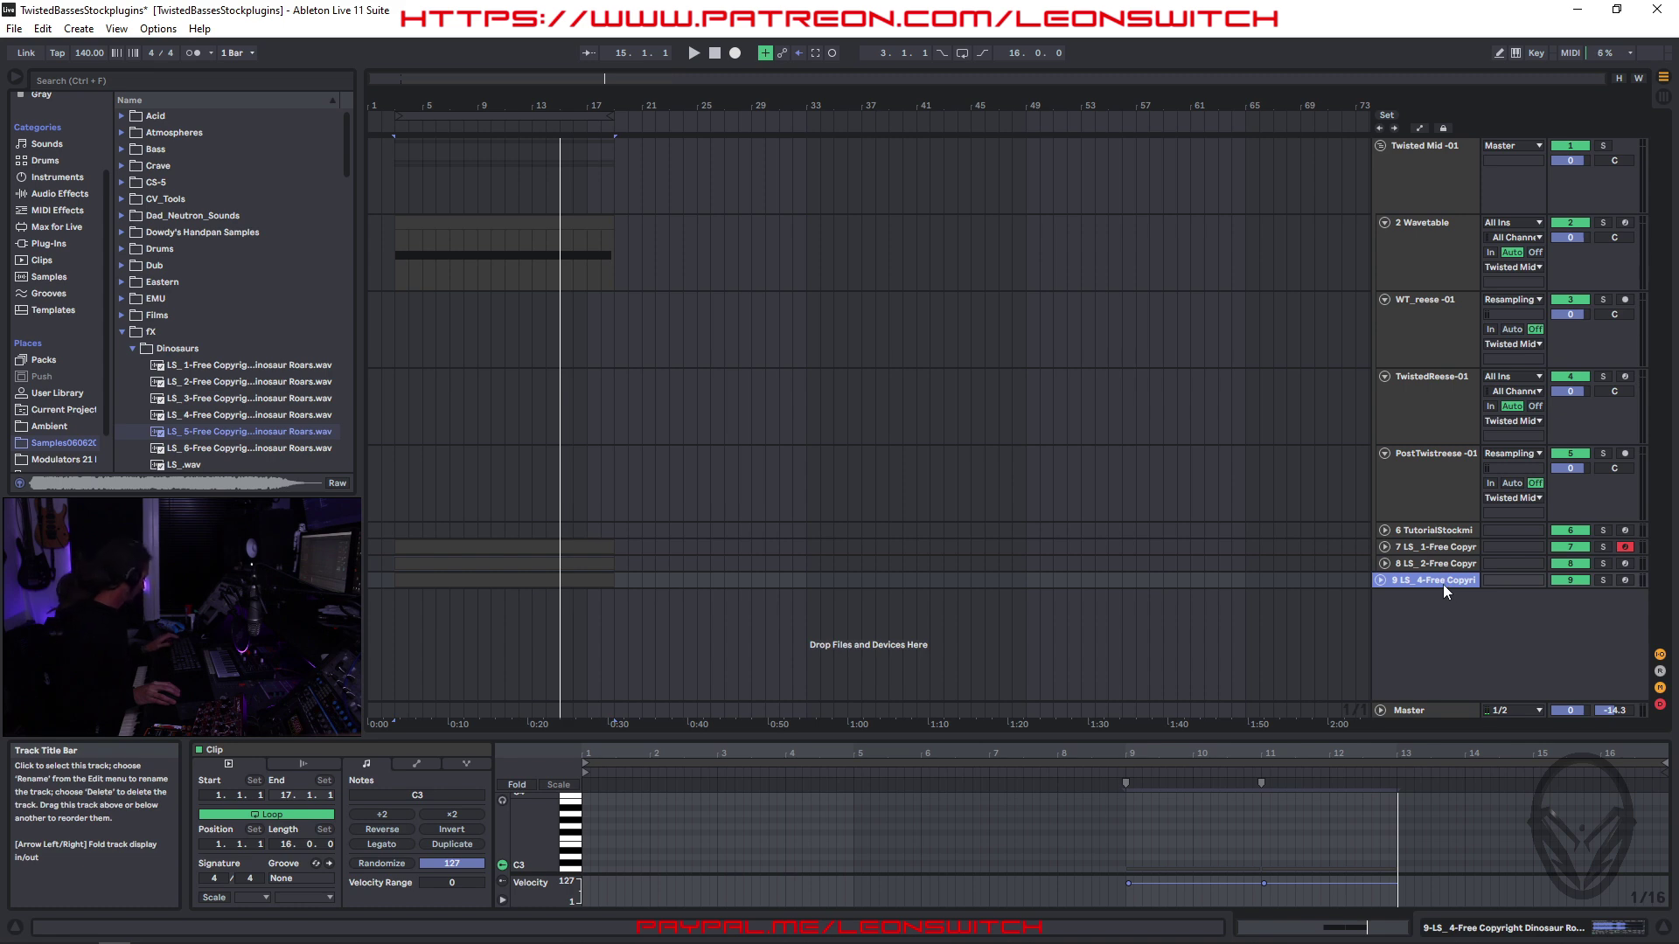
pyautogui.hotkey('ctrl', 'd')
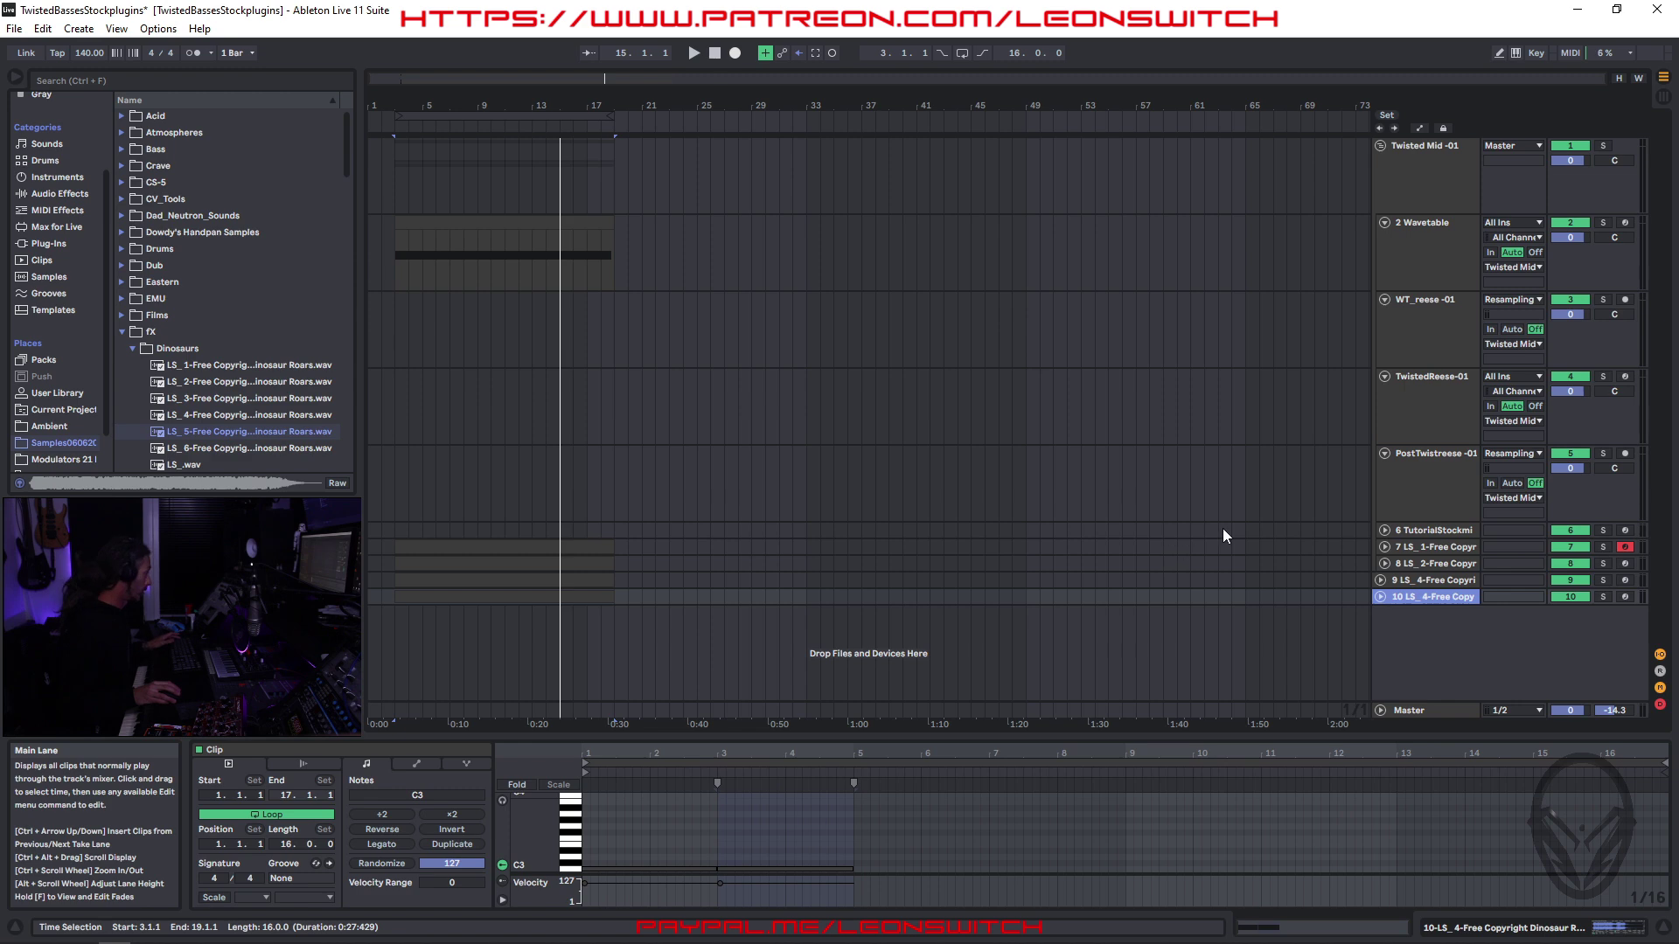
pyautogui.click(1427, 600)
pyautogui.moveTo(234, 430); pyautogui.dragTo(455, 804)
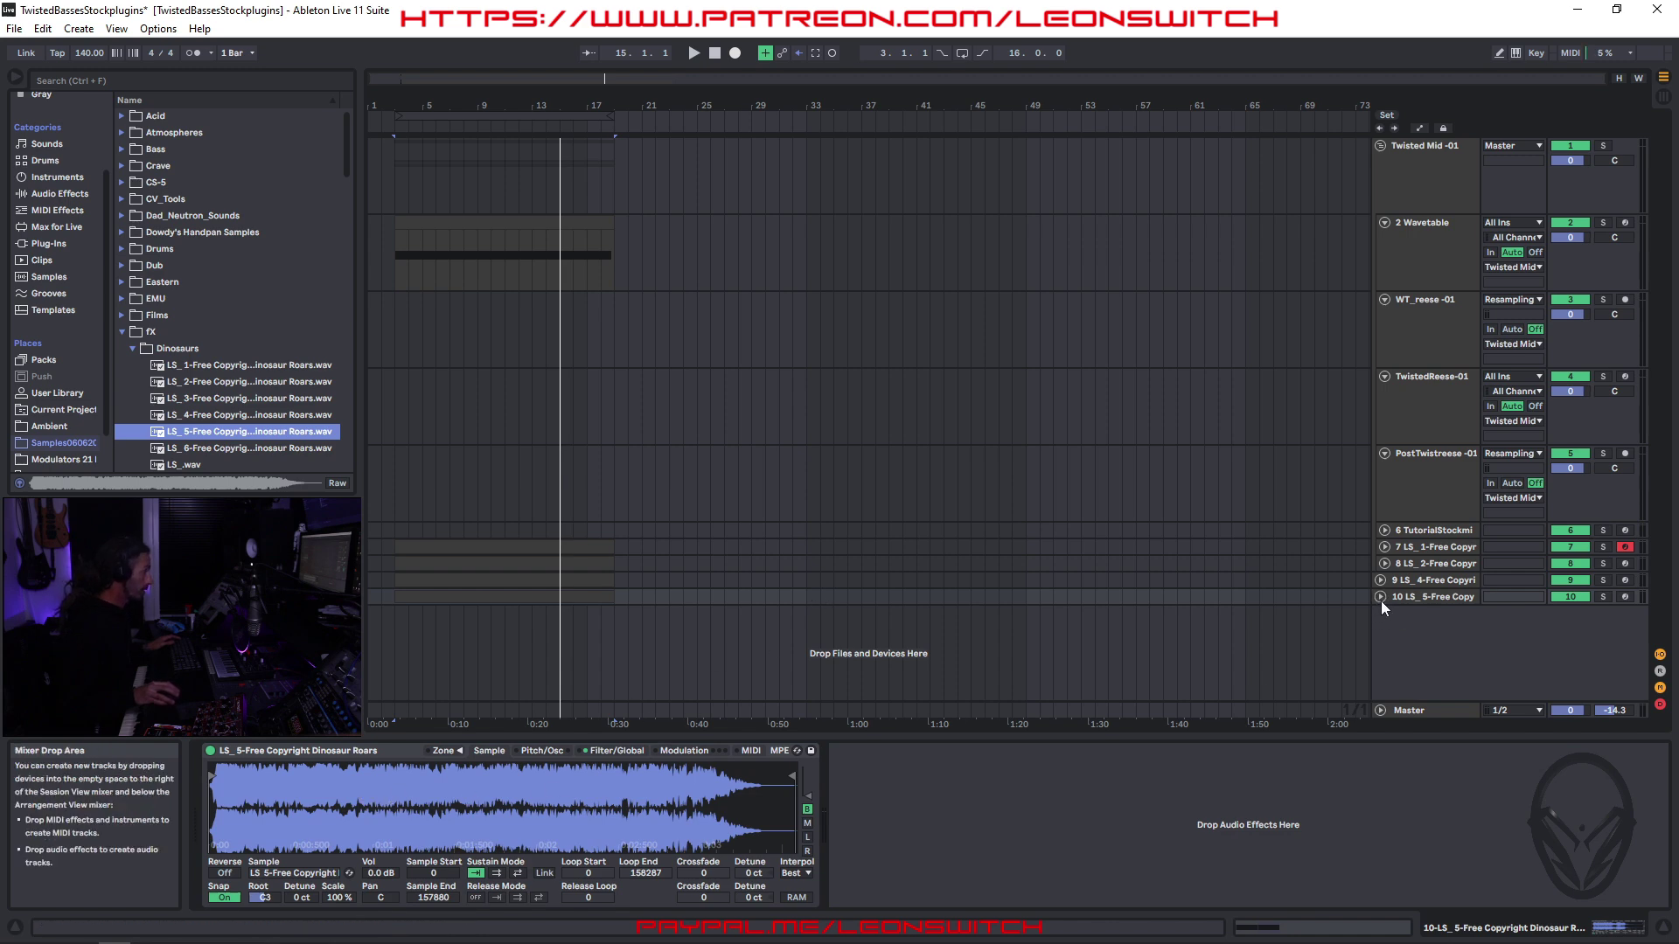
# - Move both C3 notes in the LS_ 5 track's clip so that they start at bar 13 of the clip
pyautogui.click(531, 599)
pyautogui.hotkey('ctrl', 'a')
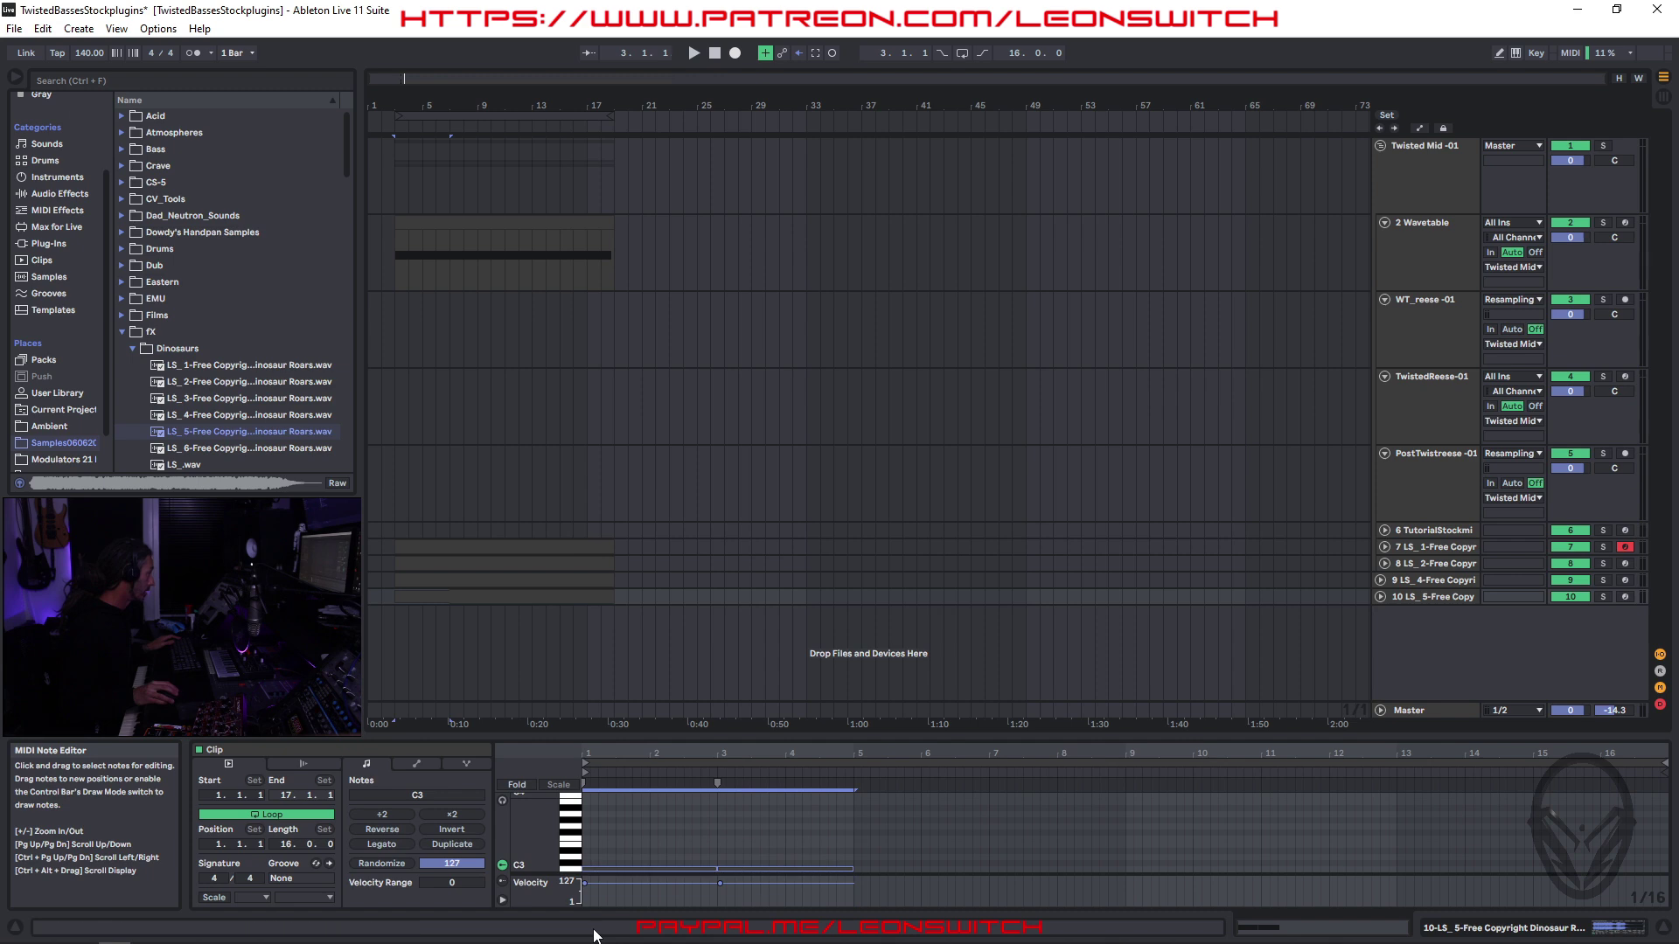
pyautogui.moveTo(603, 871); pyautogui.dragTo(1419, 864)
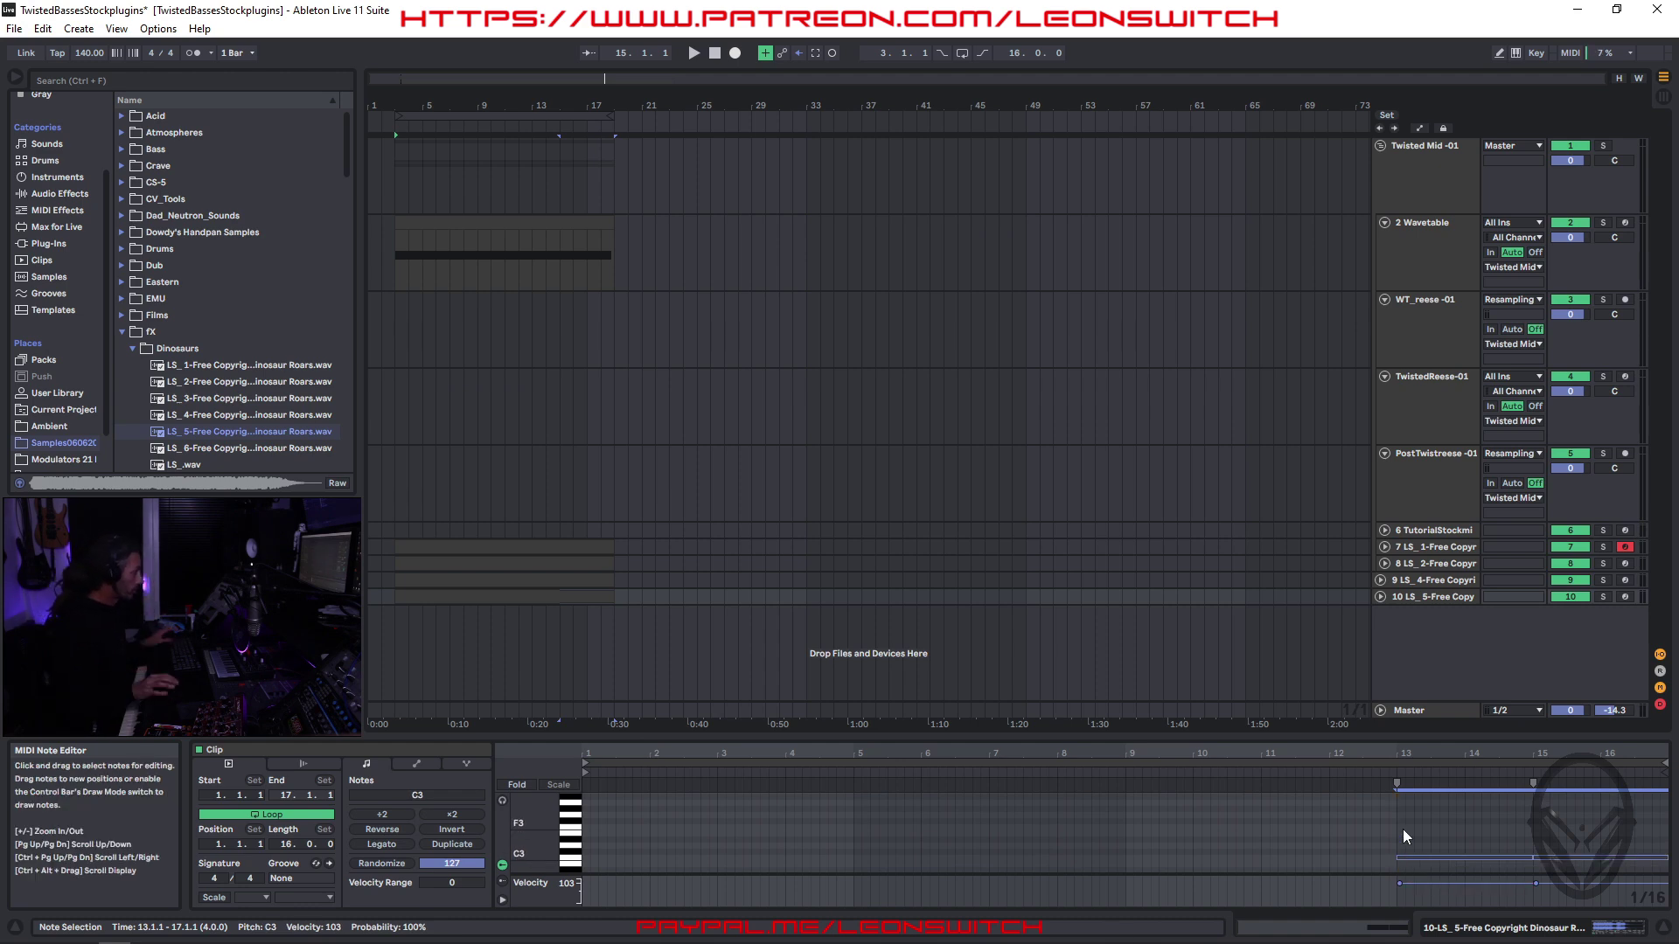
# - Play the LS_ 5 section, select the four dinosaur roar tracks together and set their volume to -3.9 dB in the mixer
pyautogui.click(1369, 769)
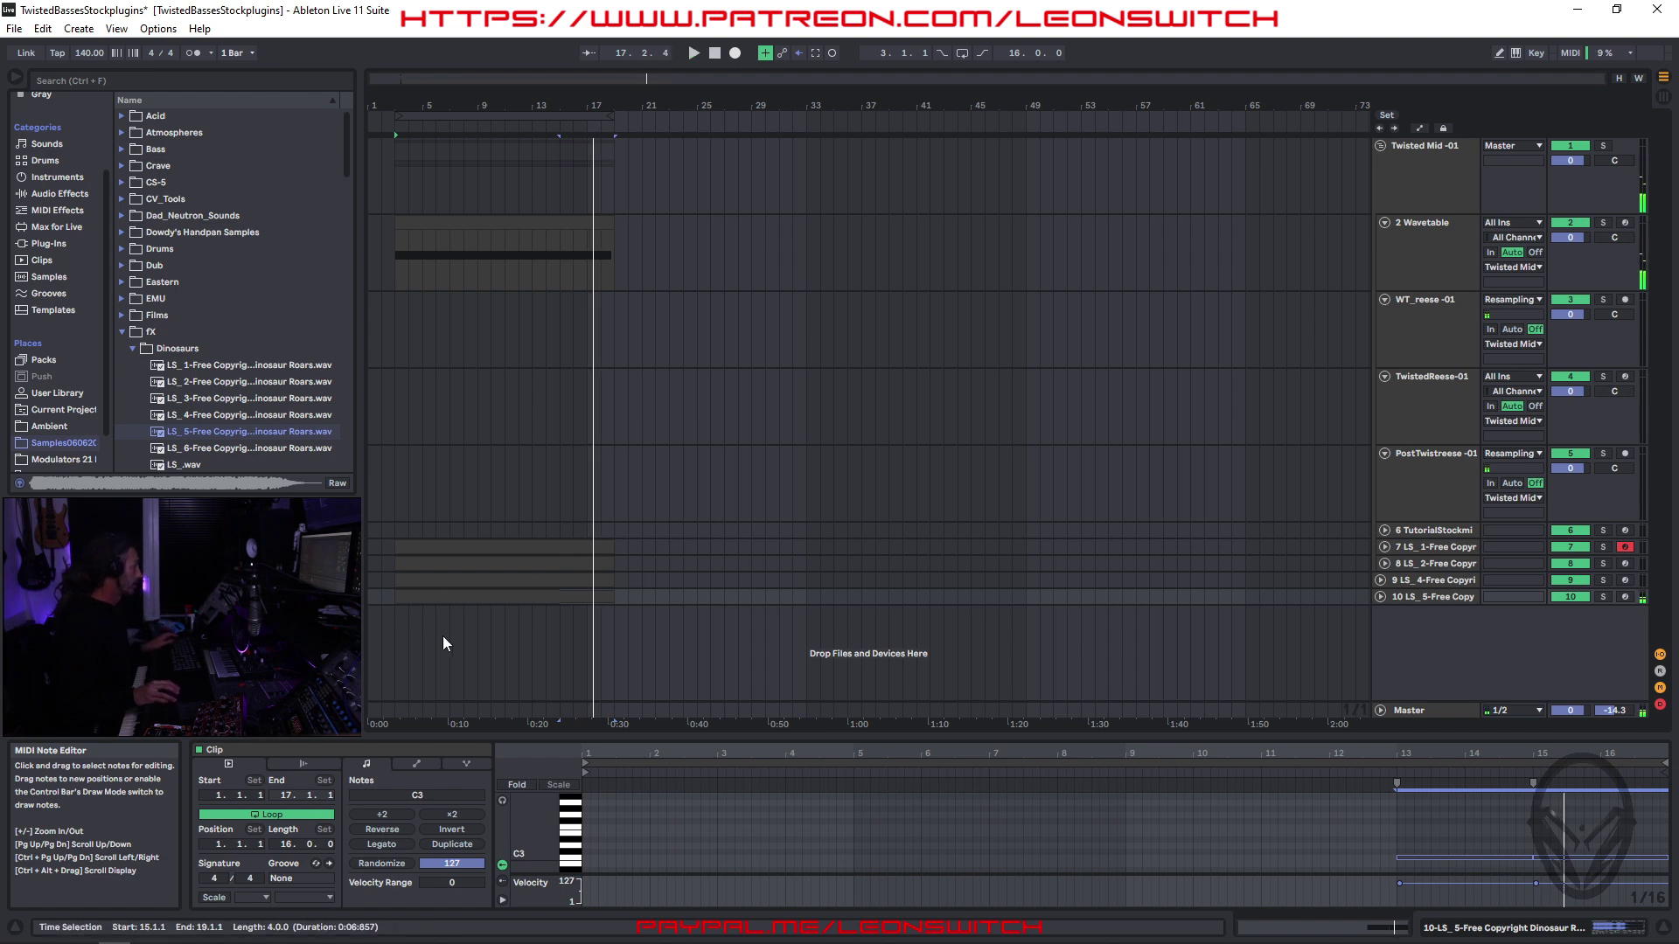
pyautogui.keyDown('shift'); pyautogui.click(1440, 546); pyautogui.keyUp('shift')
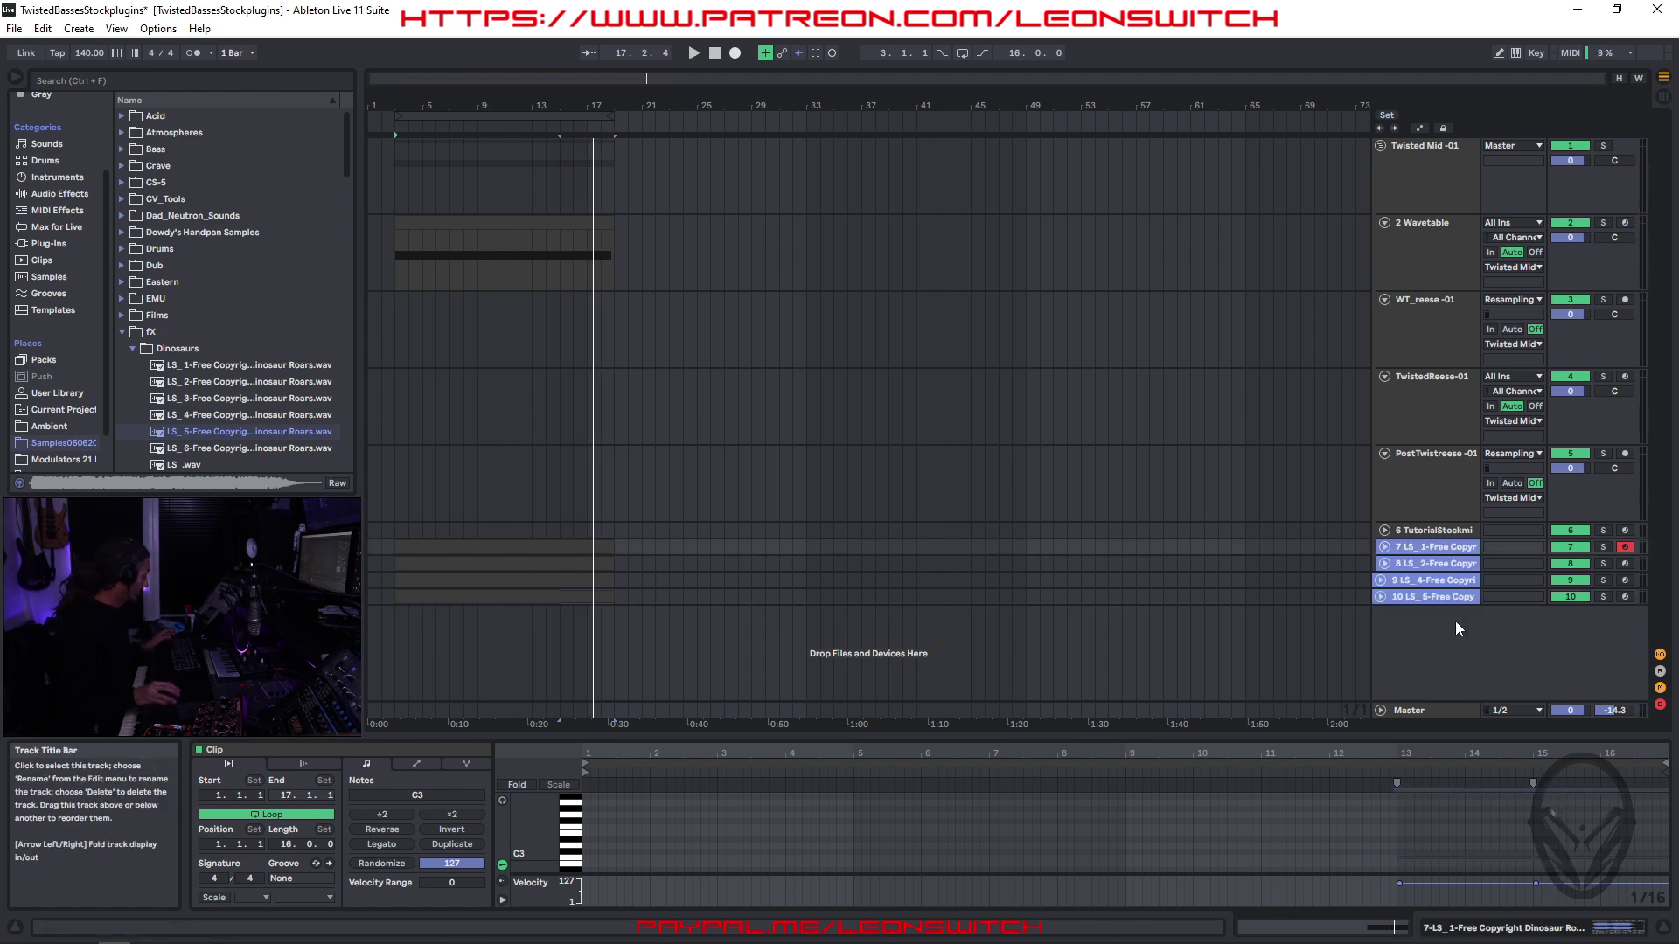
pyautogui.press('Tab')
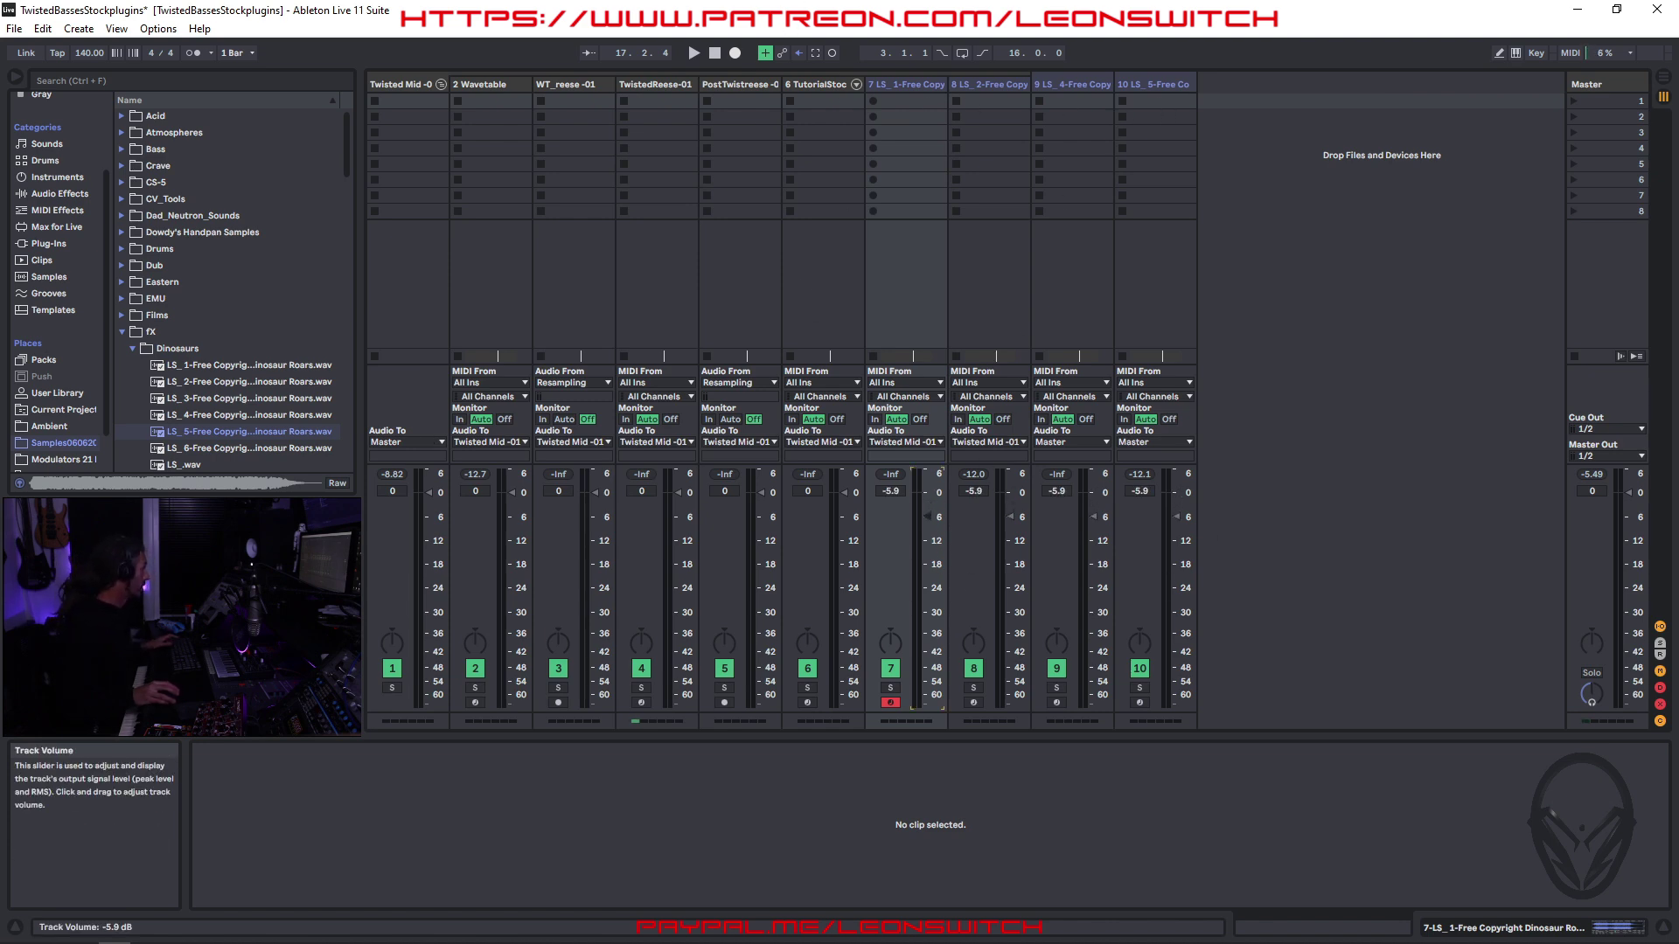
pyautogui.press('space')
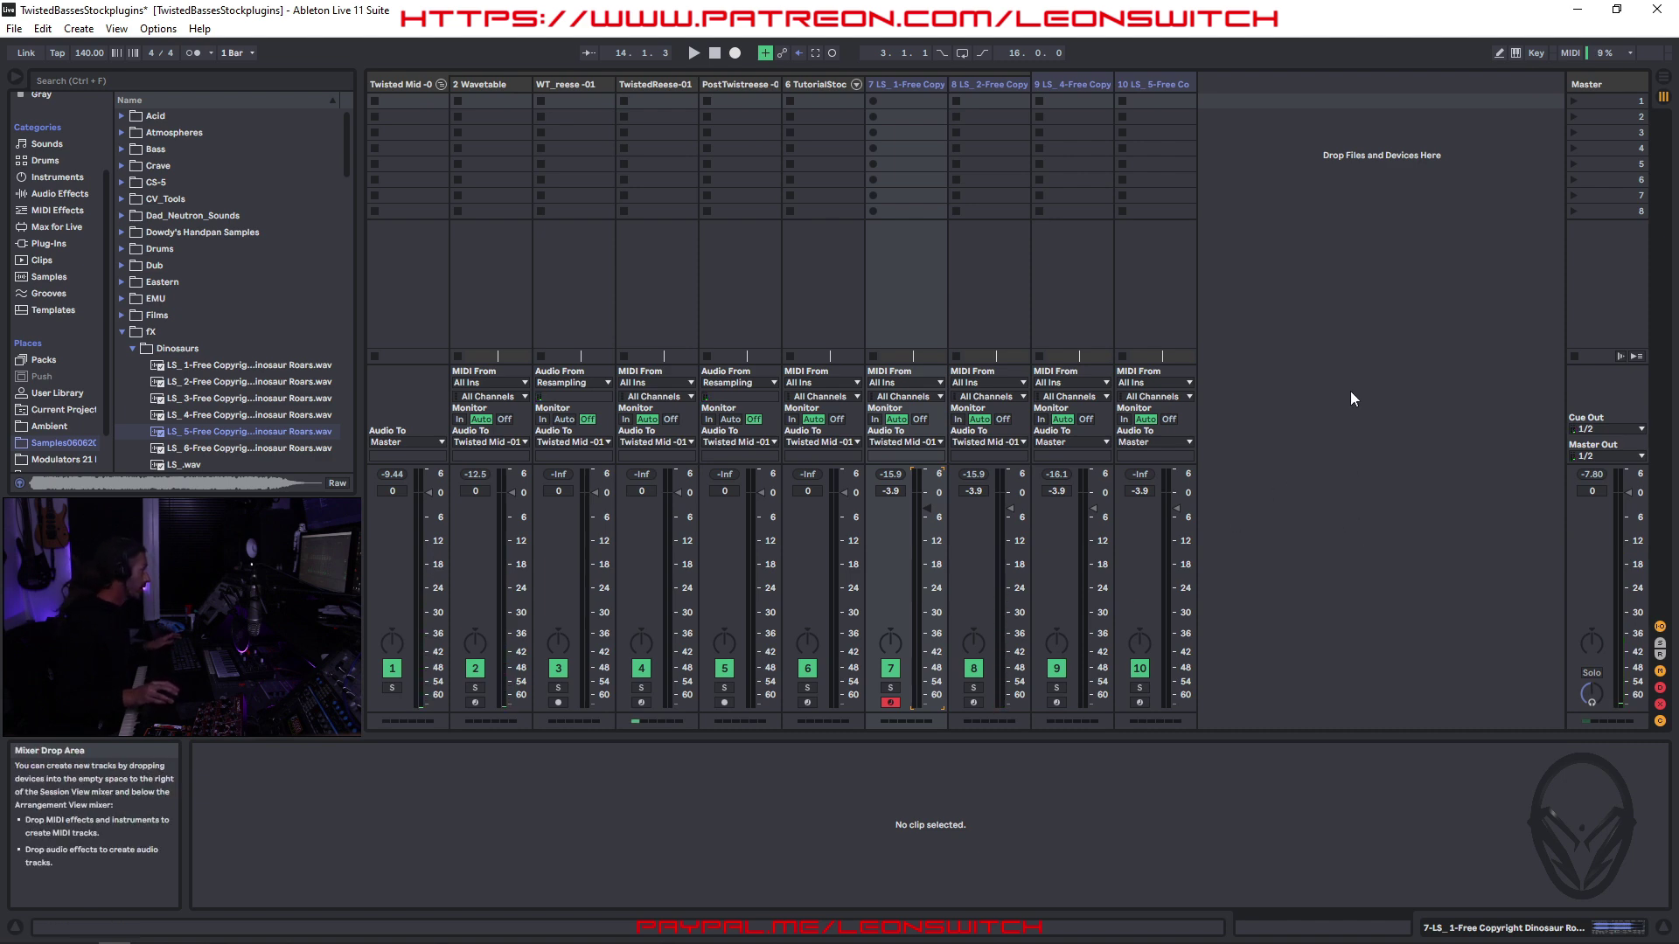
# - Arm the WT_reese -01 track and record the resampled Wavetable and roar layers onto it from bar 3 to bar 20
pyautogui.click(559, 81)
pyautogui.press('Tab')
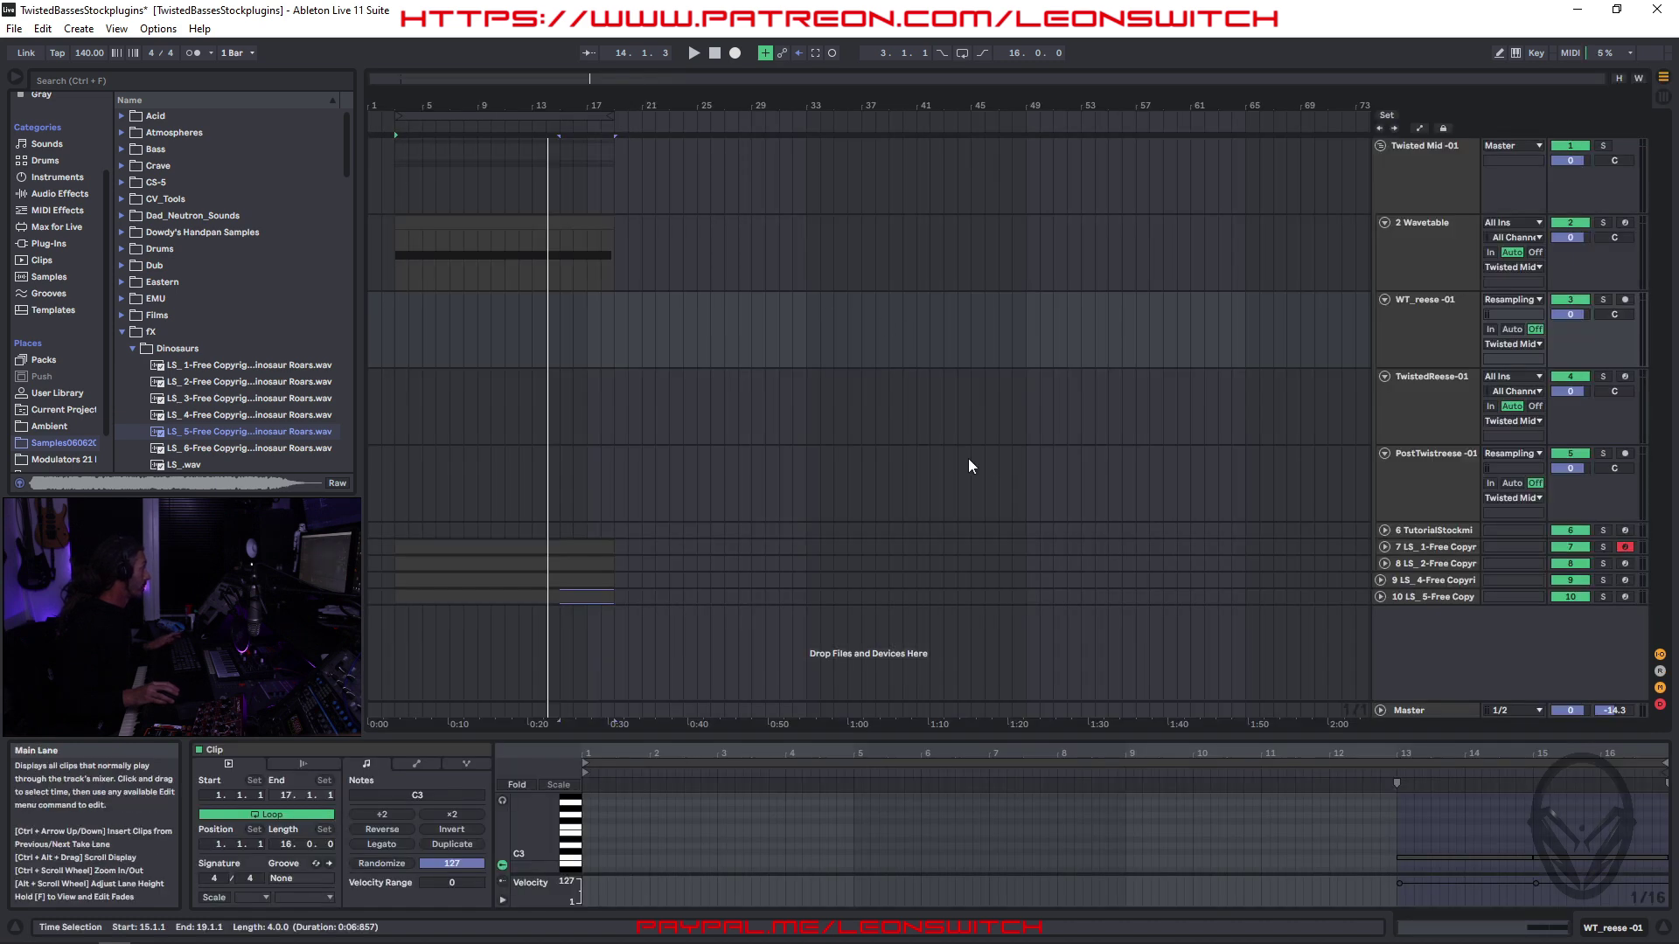
pyautogui.click(1430, 313)
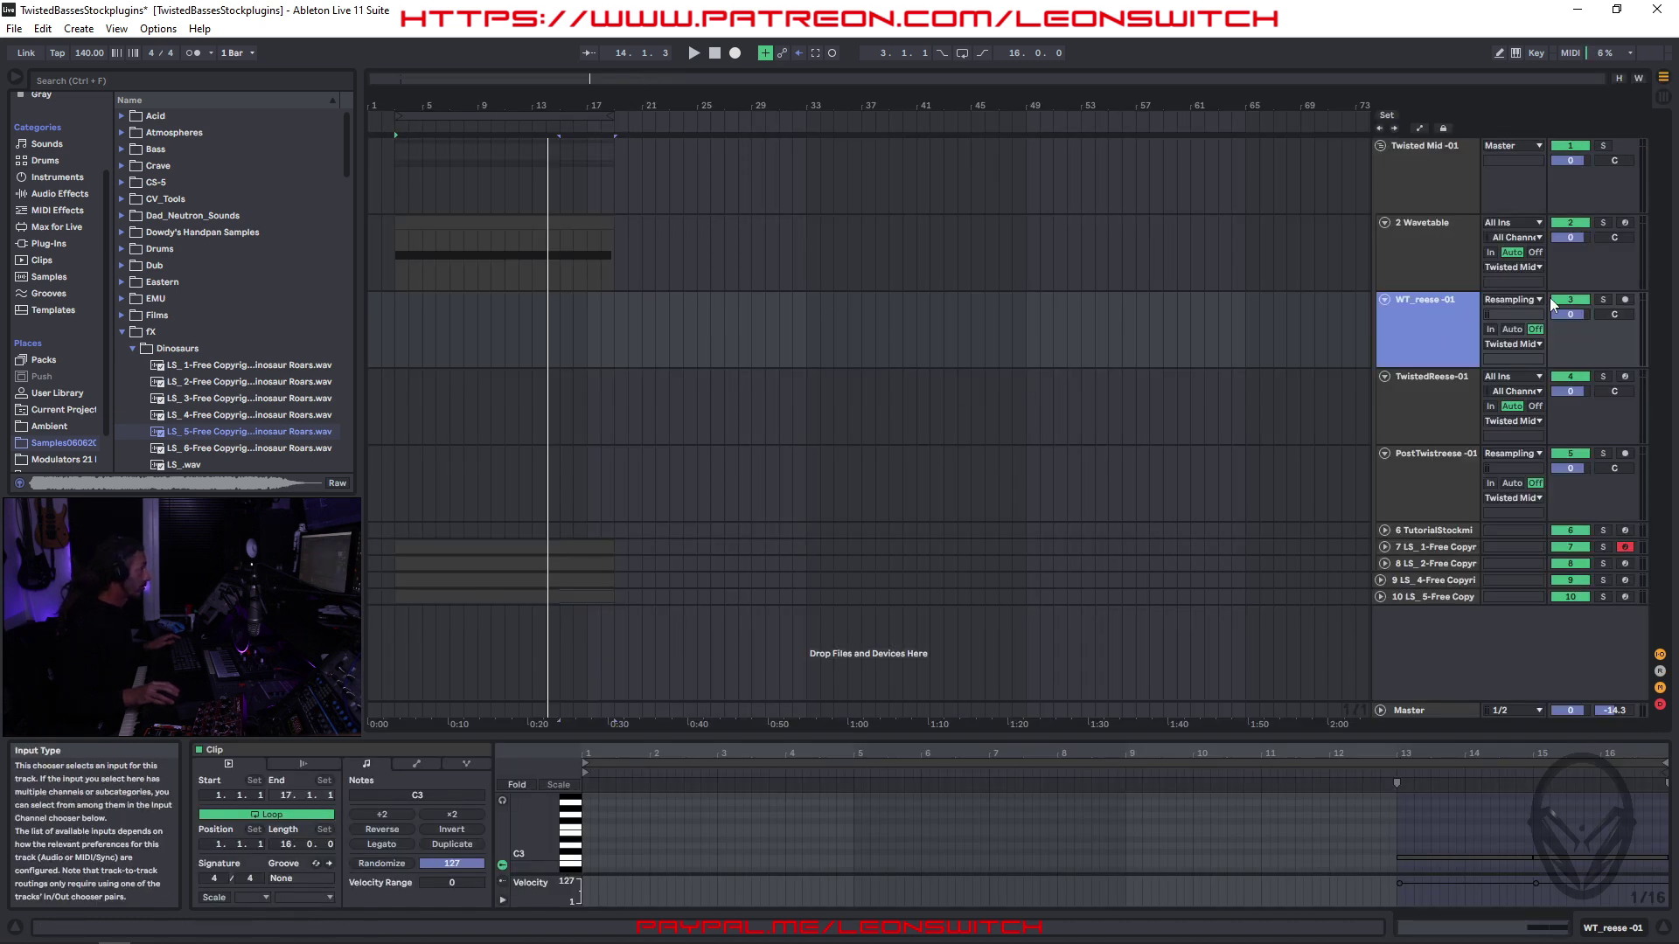
pyautogui.click(1626, 300)
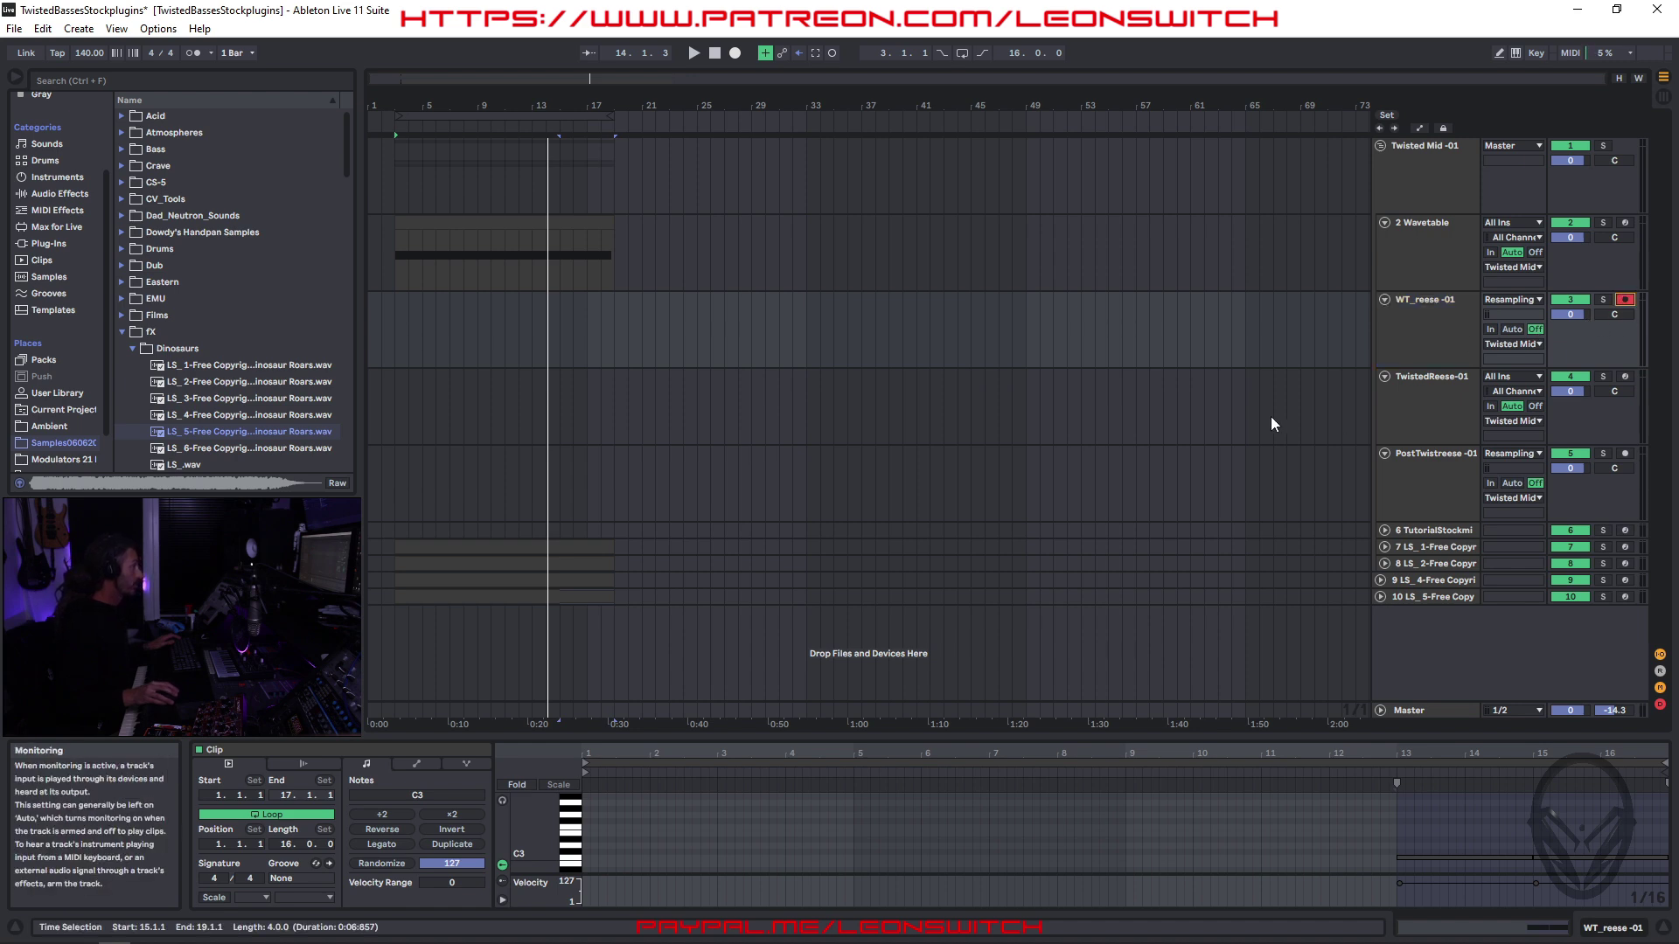
pyautogui.click(397, 334)
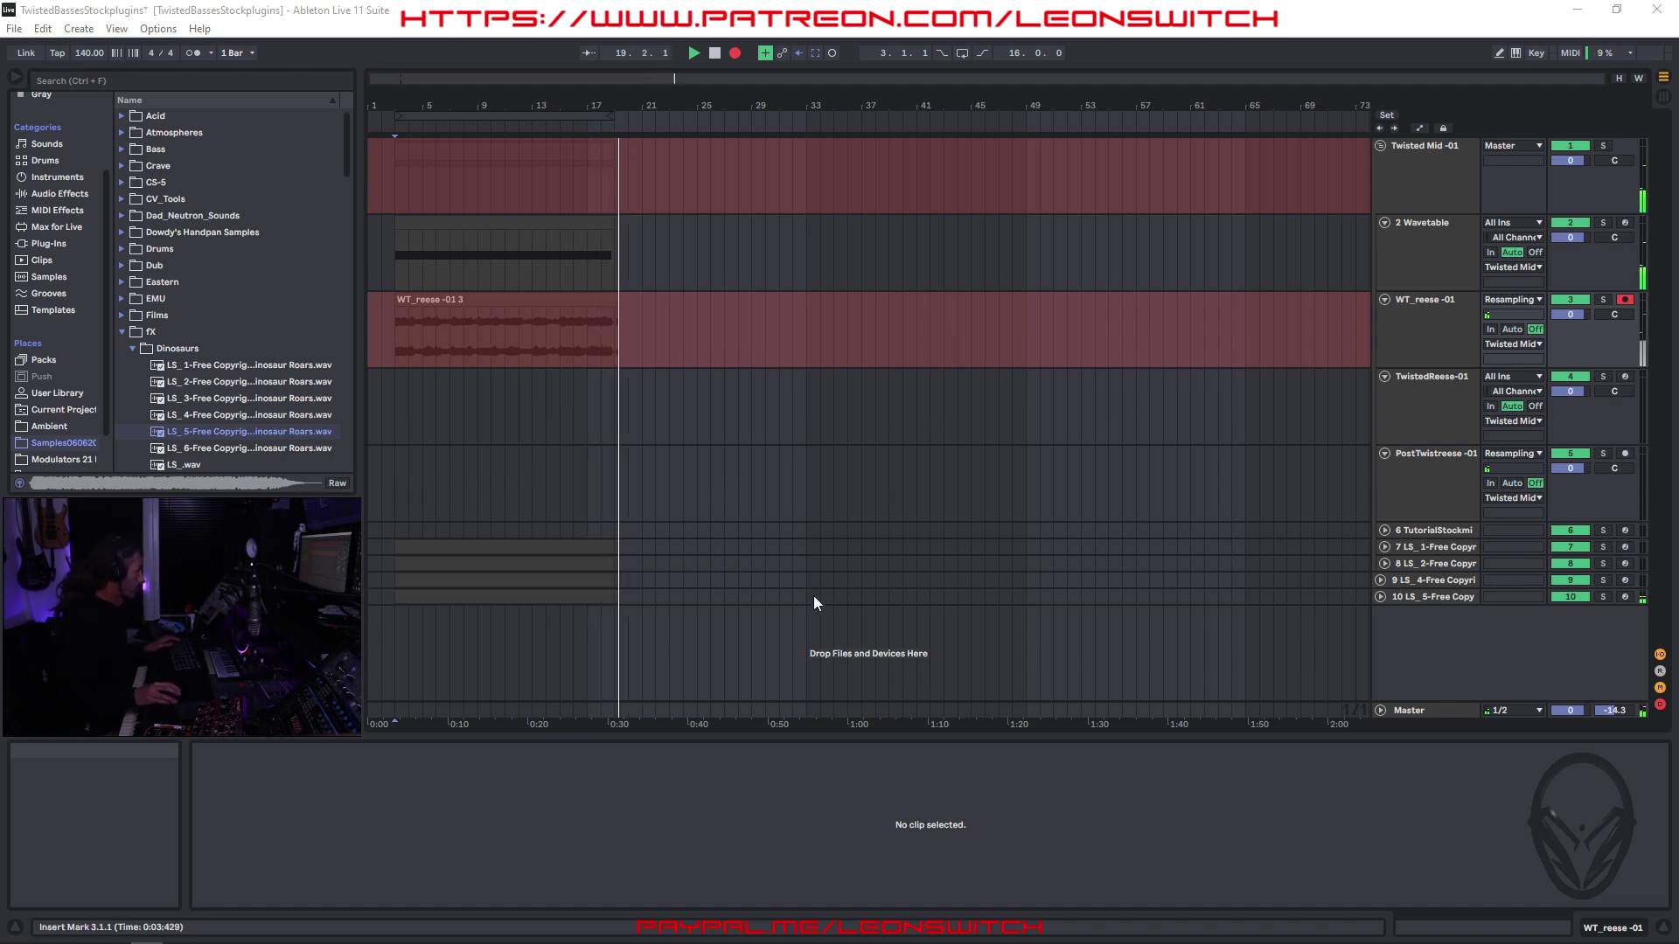
pyautogui.click(888, 464)
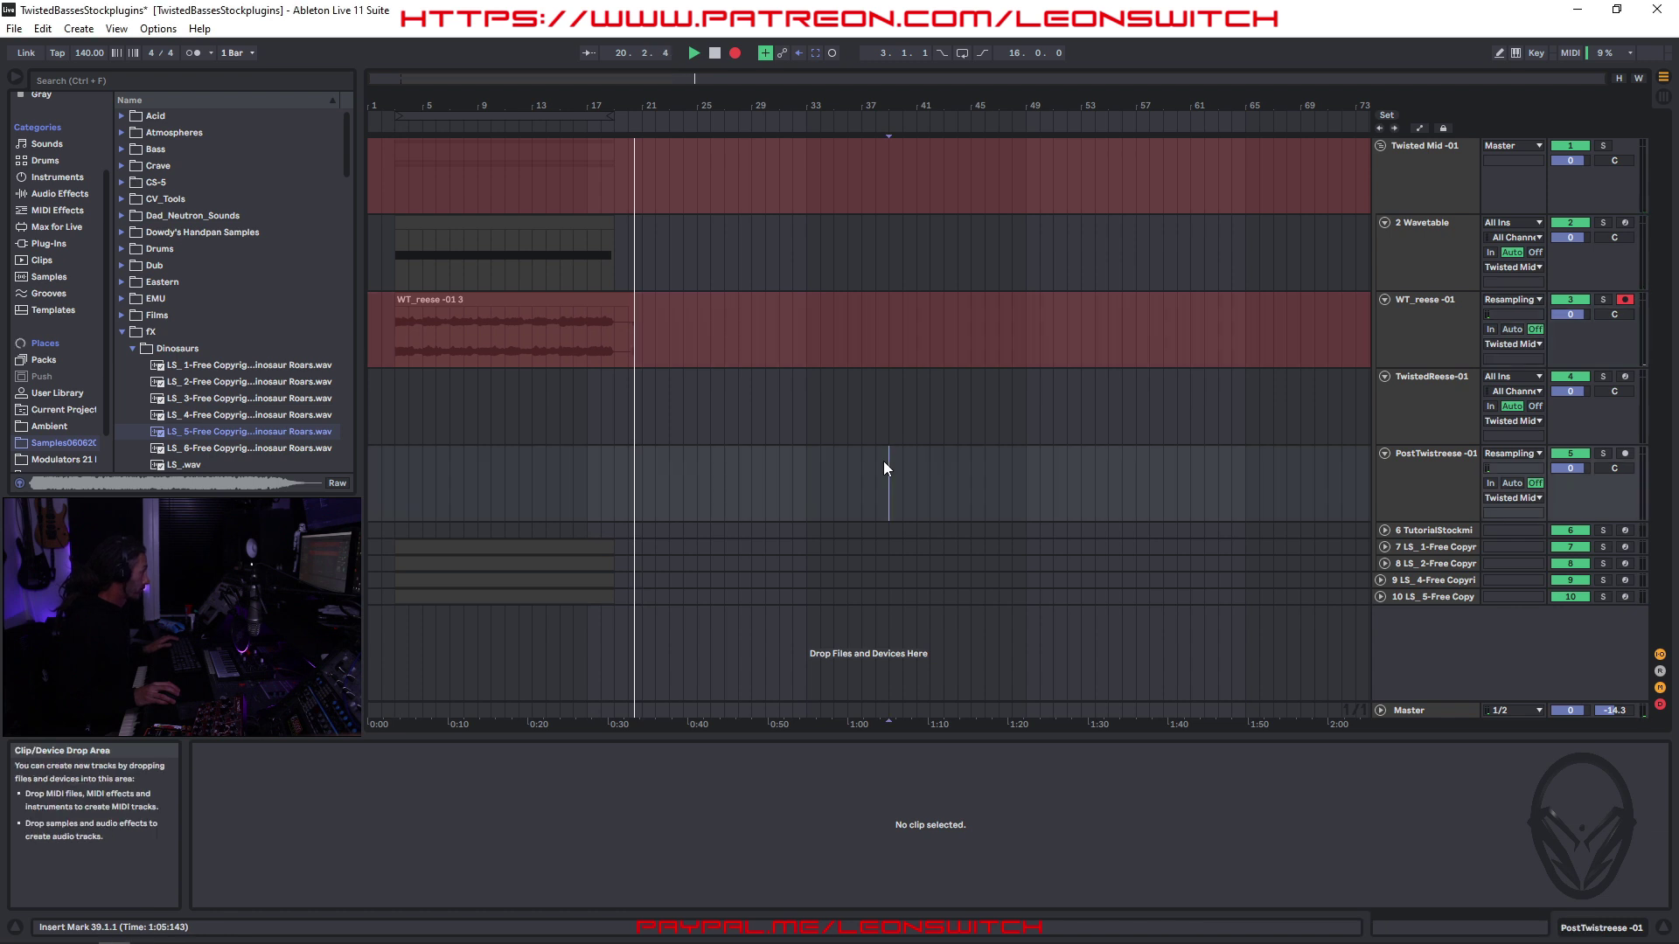
pyautogui.press('space')
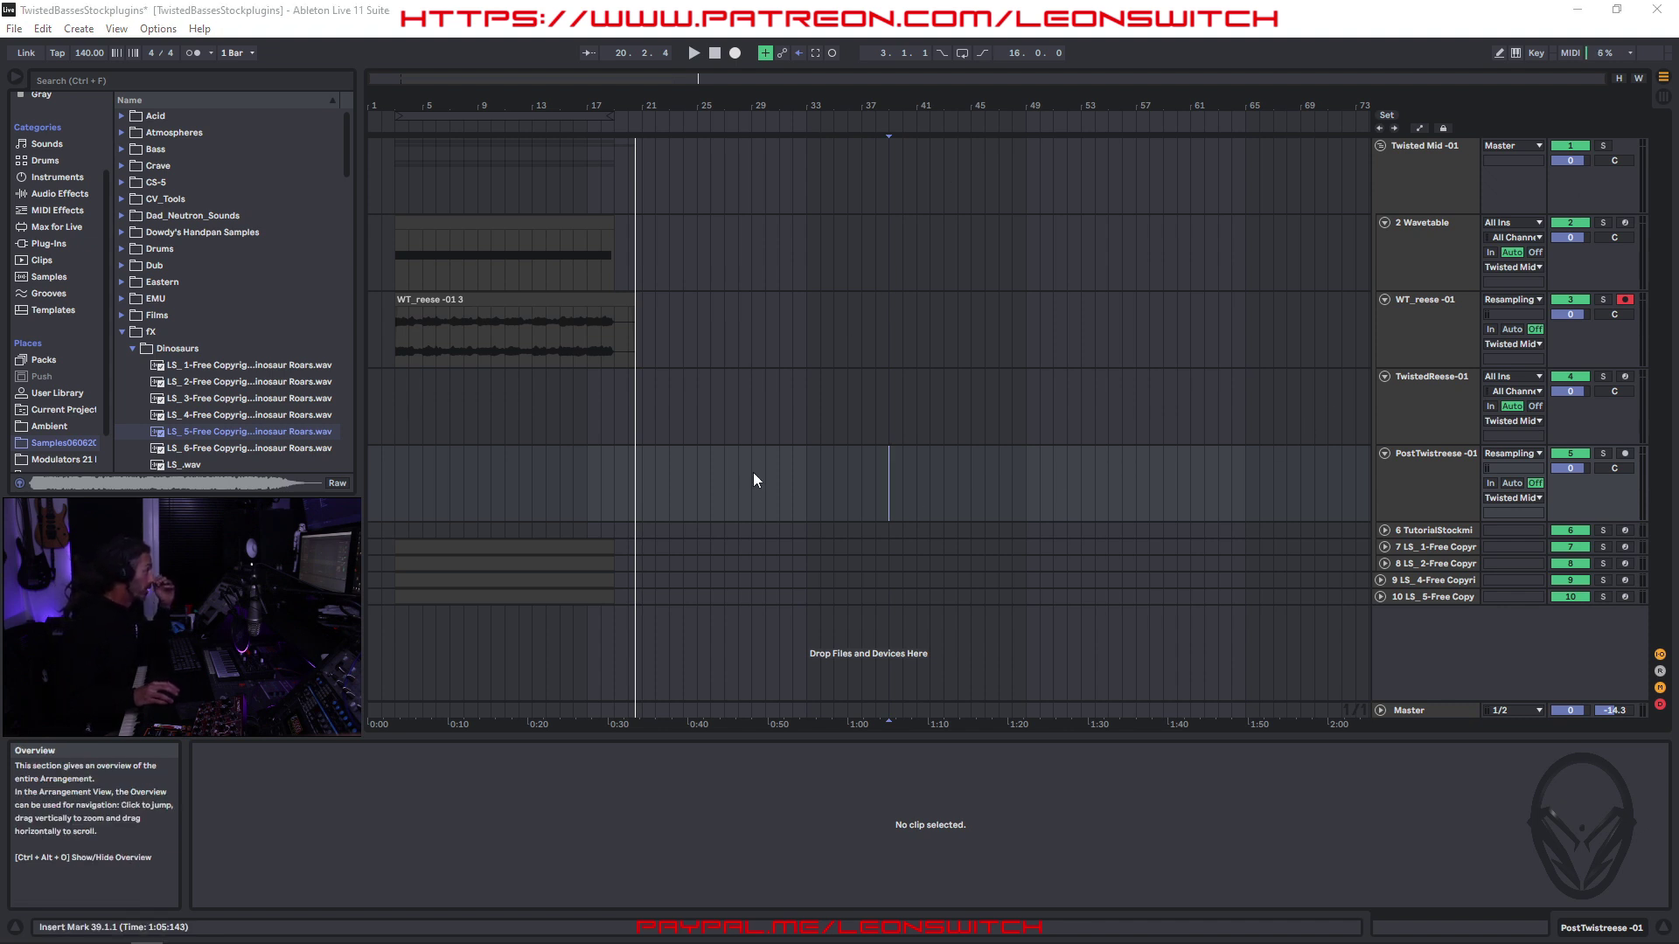
# - Replace the sample in the TwistedReese-01 track's Sampler with the newly recorded WT_reese -01 clip
pyautogui.click(396, 498)
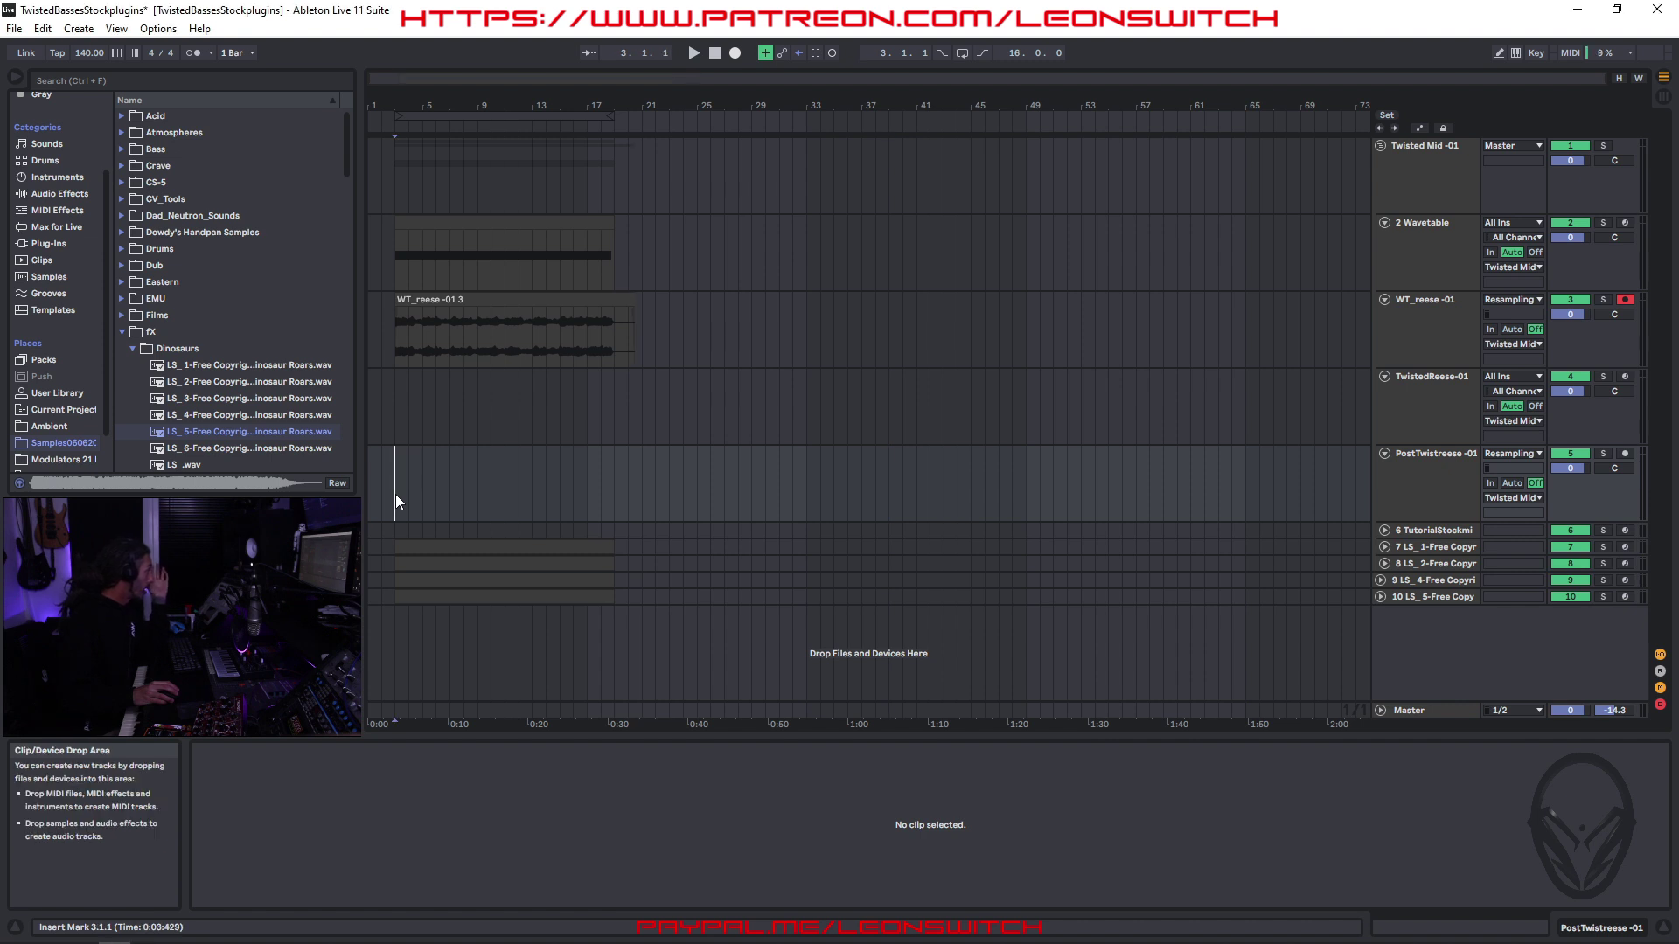
pyautogui.click(1429, 392)
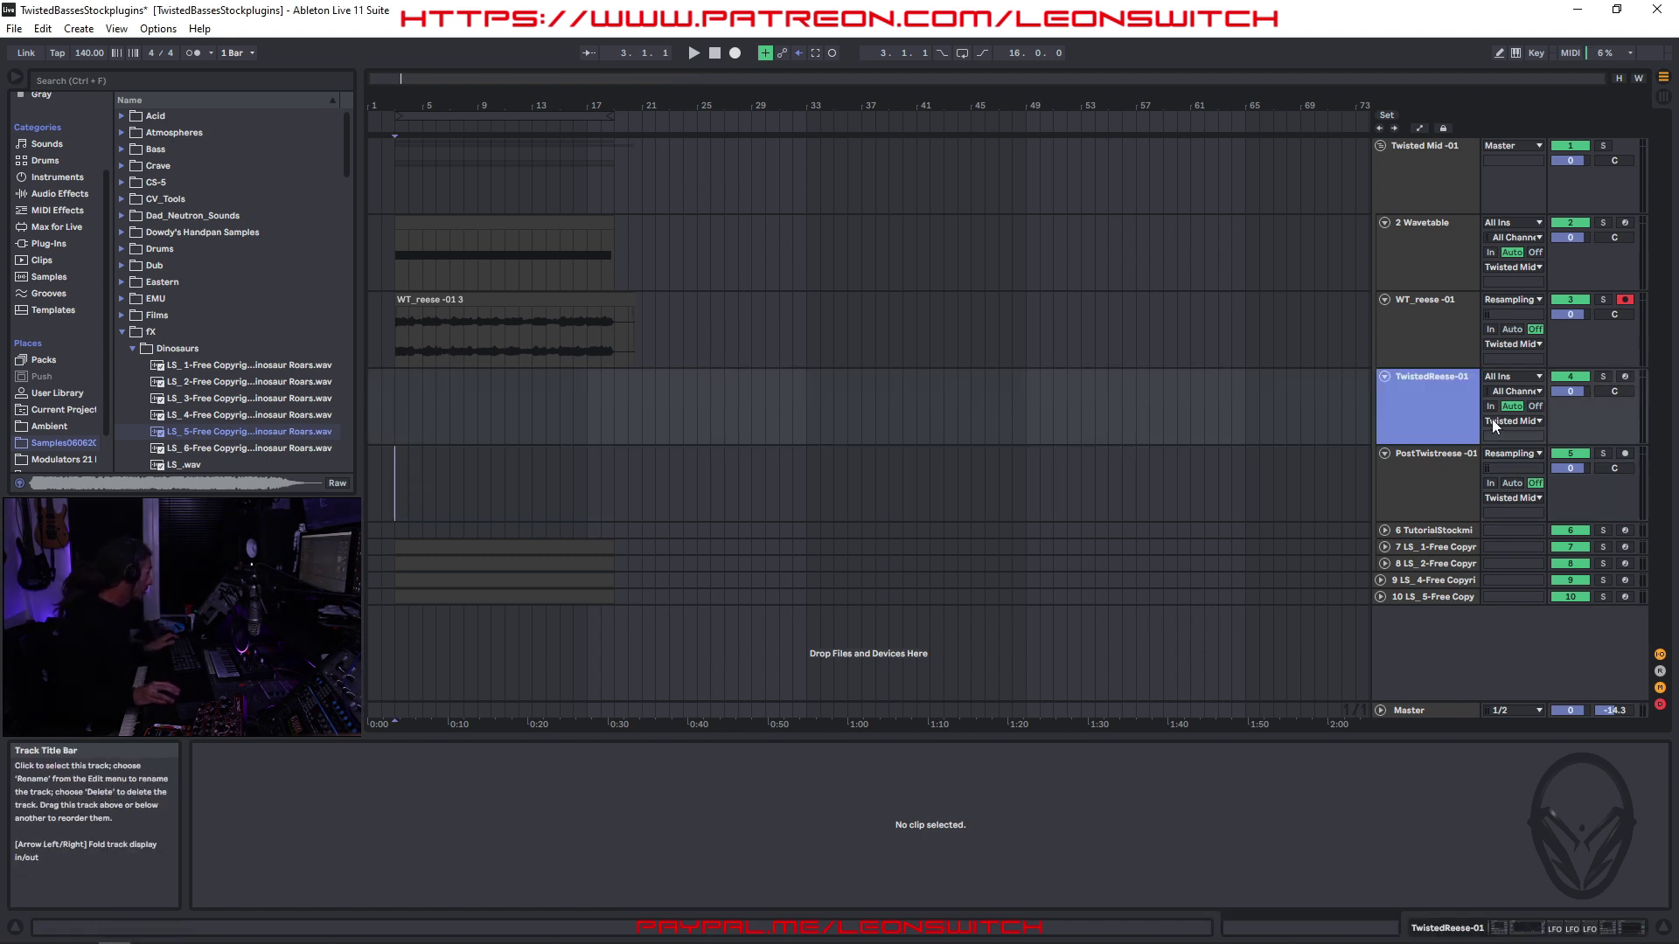
pyautogui.doubleClick(1434, 385)
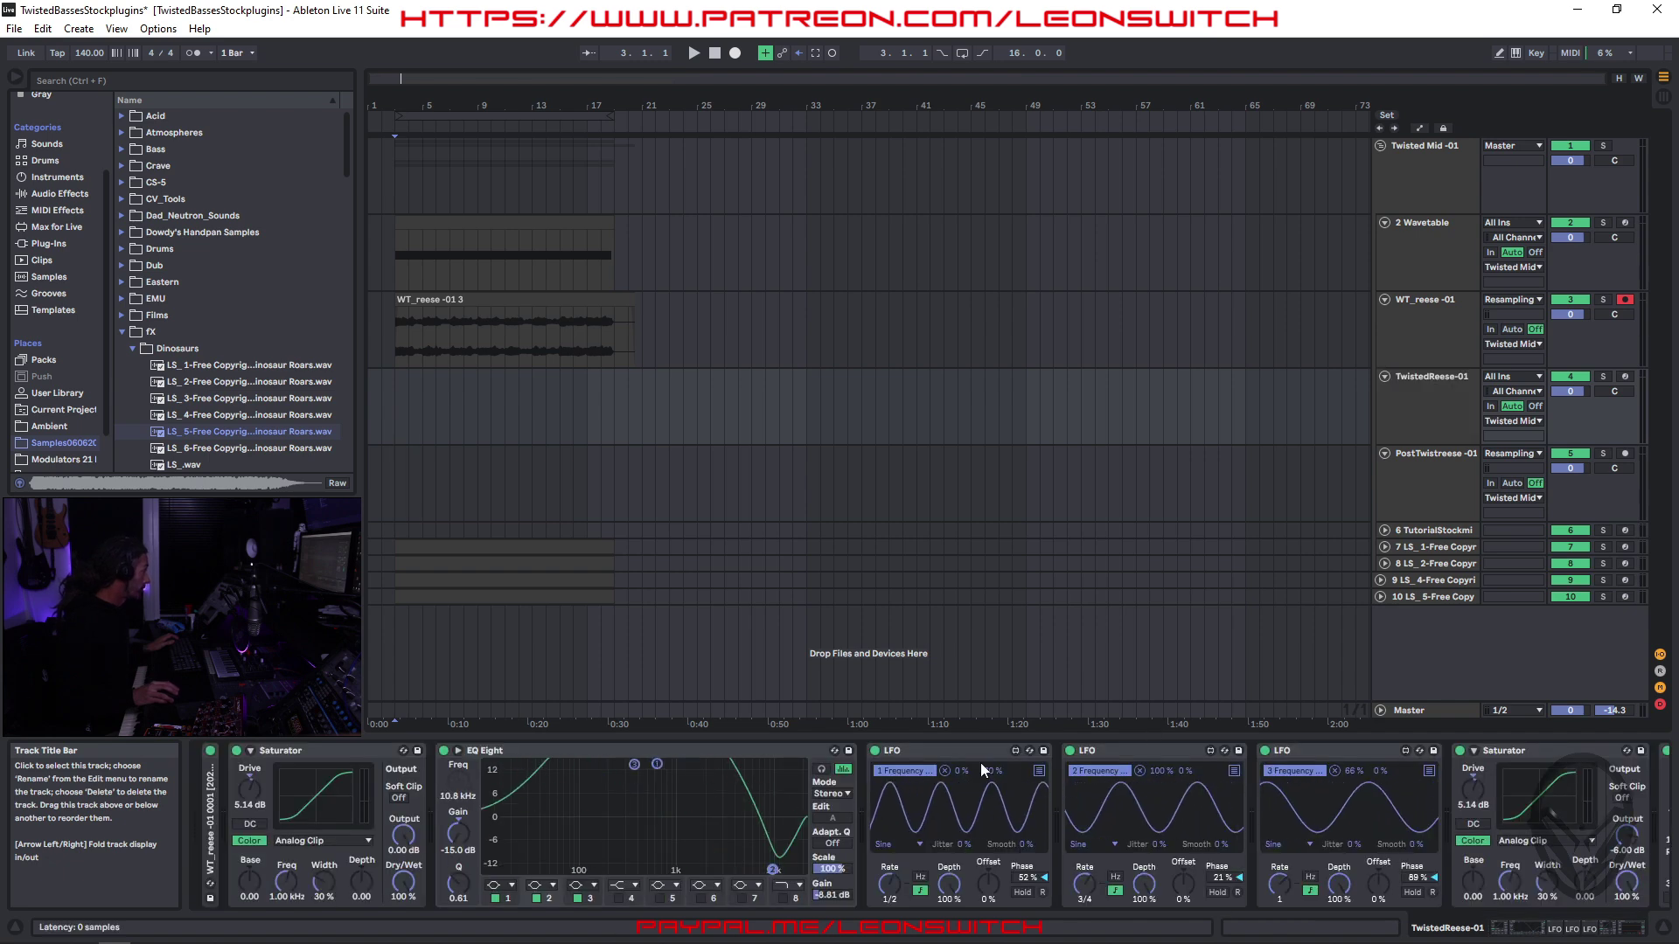
pyautogui.doubleClick(207, 820)
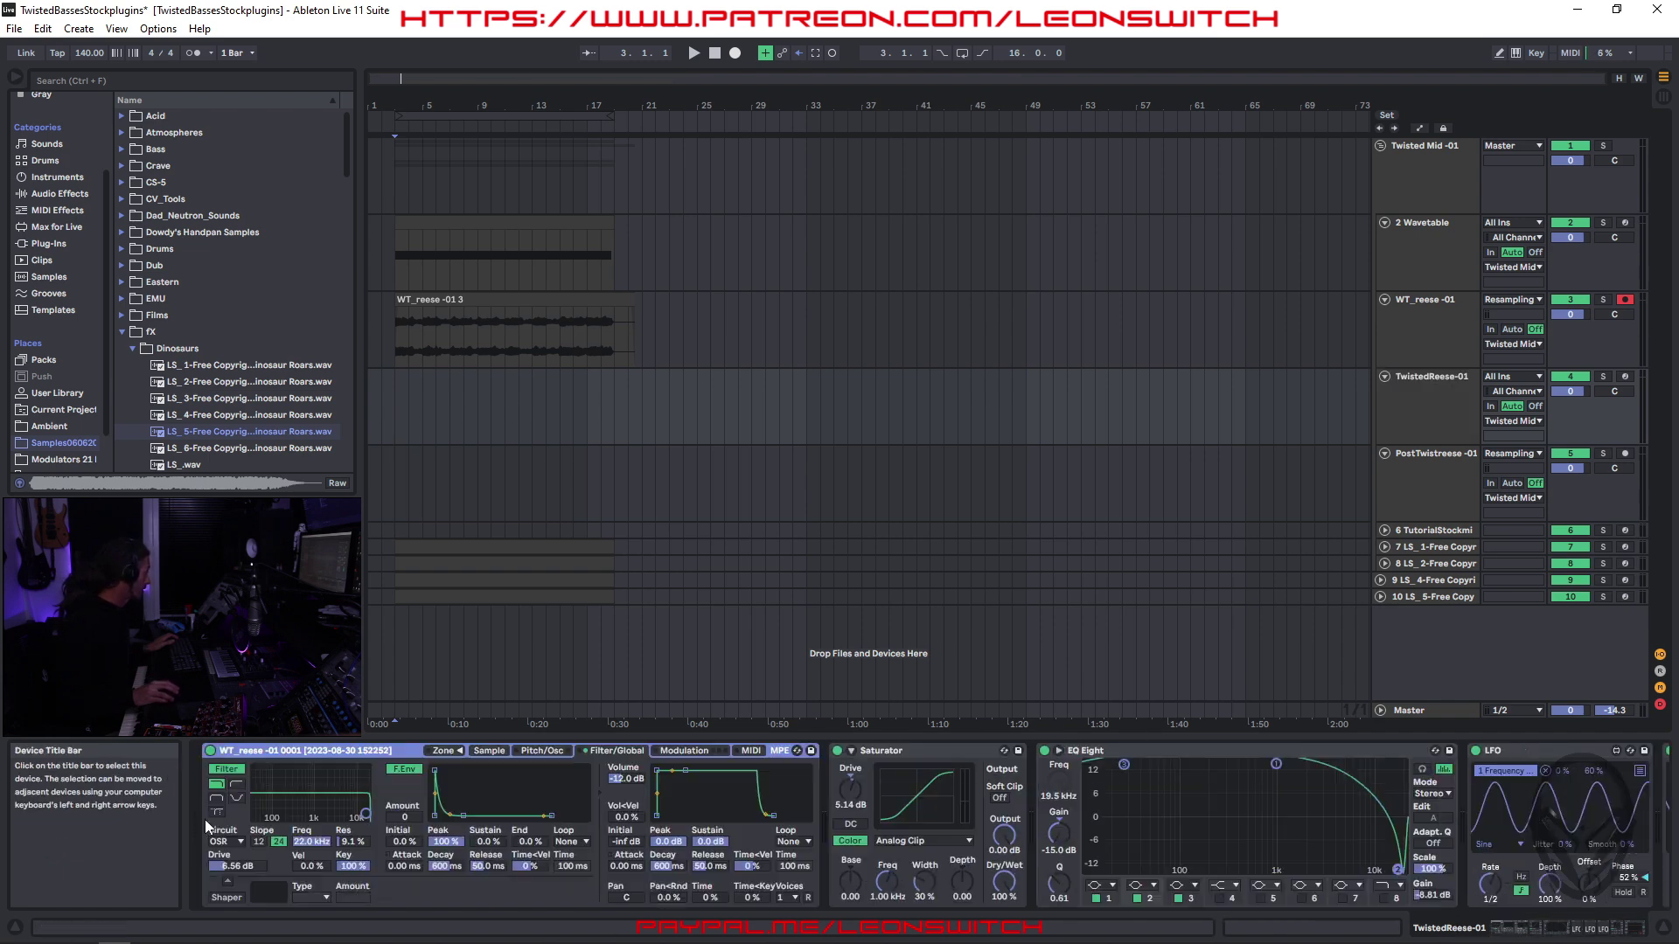
pyautogui.click(489, 750)
pyautogui.click(543, 297)
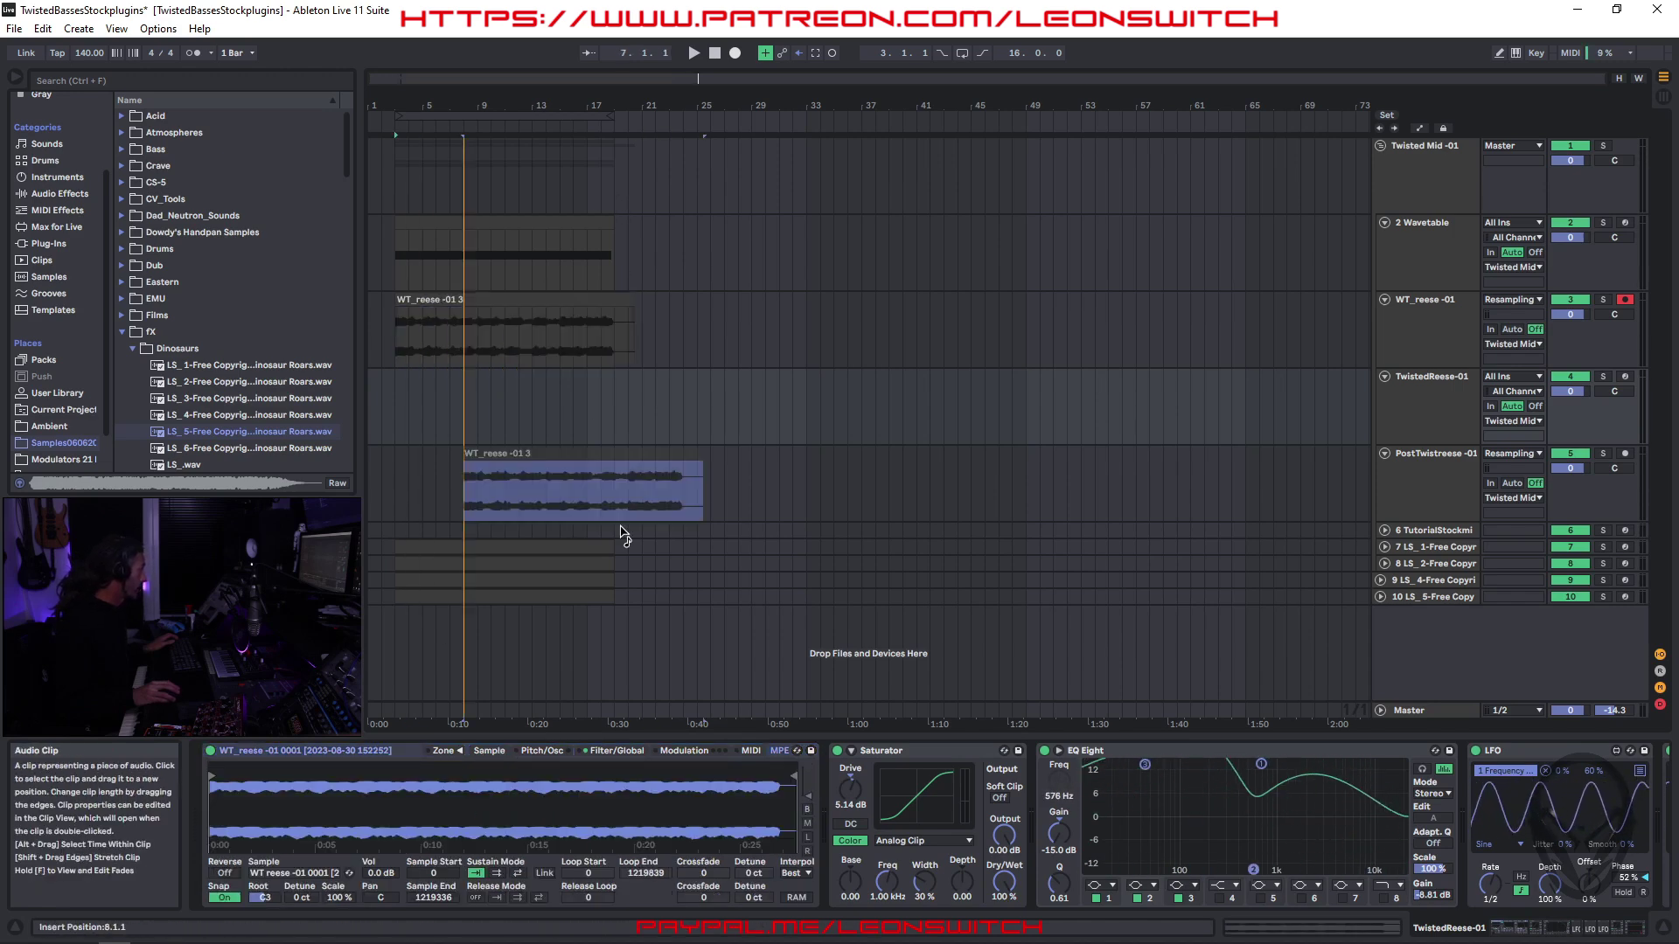
pyautogui.moveTo(560, 825); pyautogui.dragTo(561, 827)
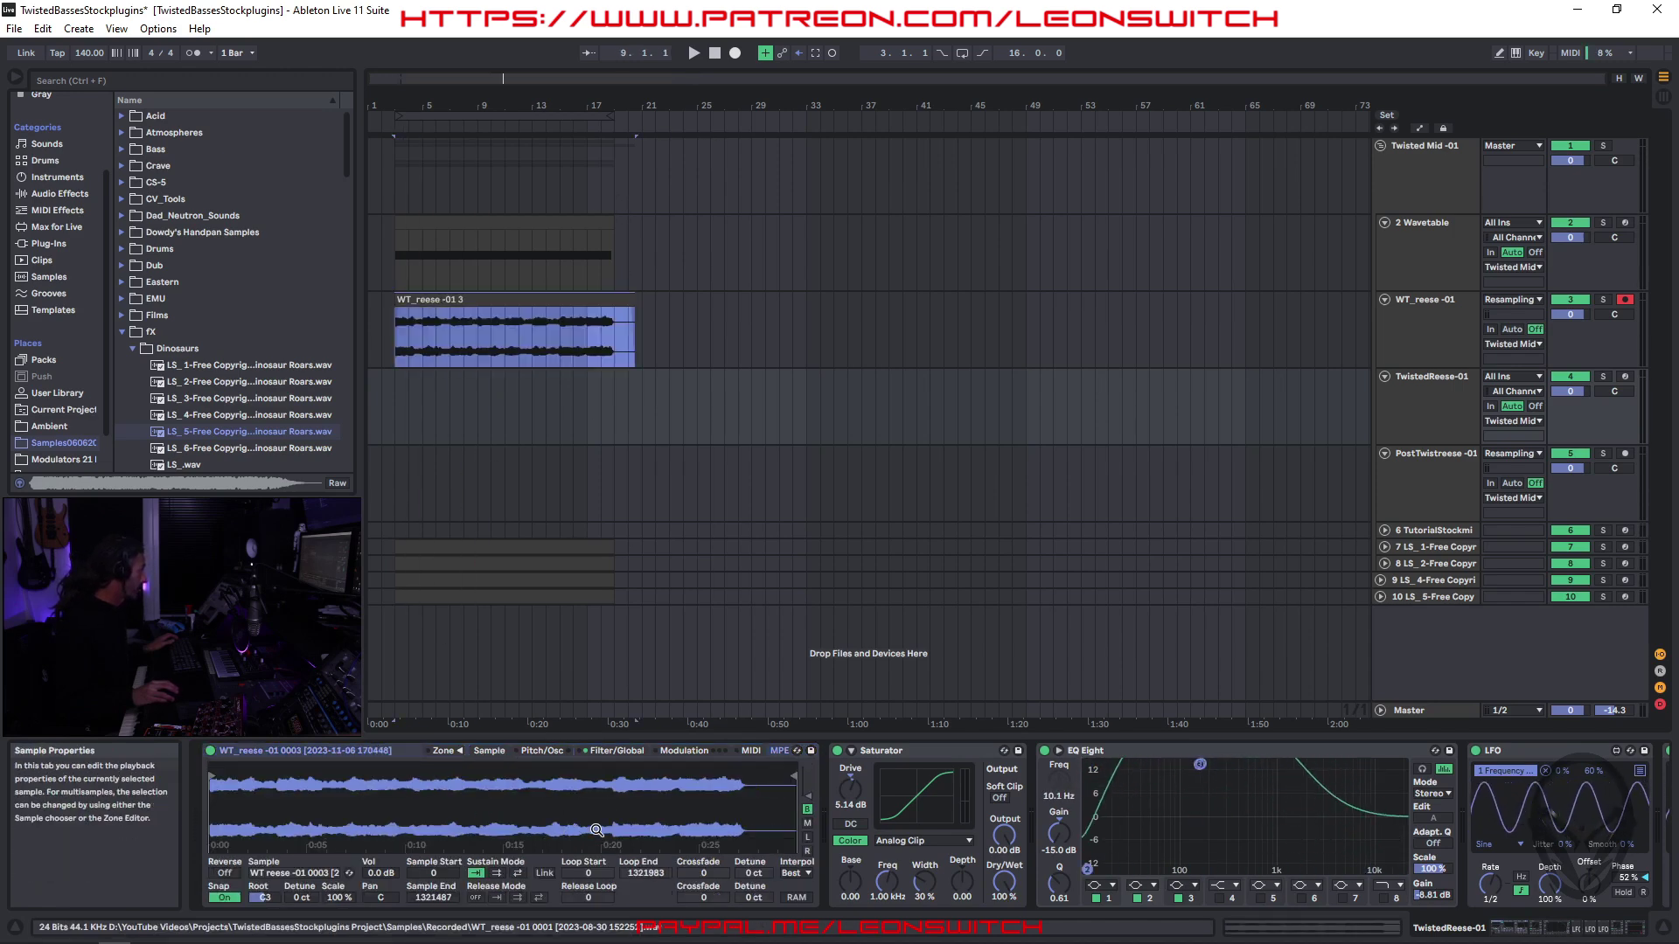
# - Arm the TwistedReese-01 track, play the new sample and set its Sampler sample volume to 4.0 dB
pyautogui.click(1441, 312)
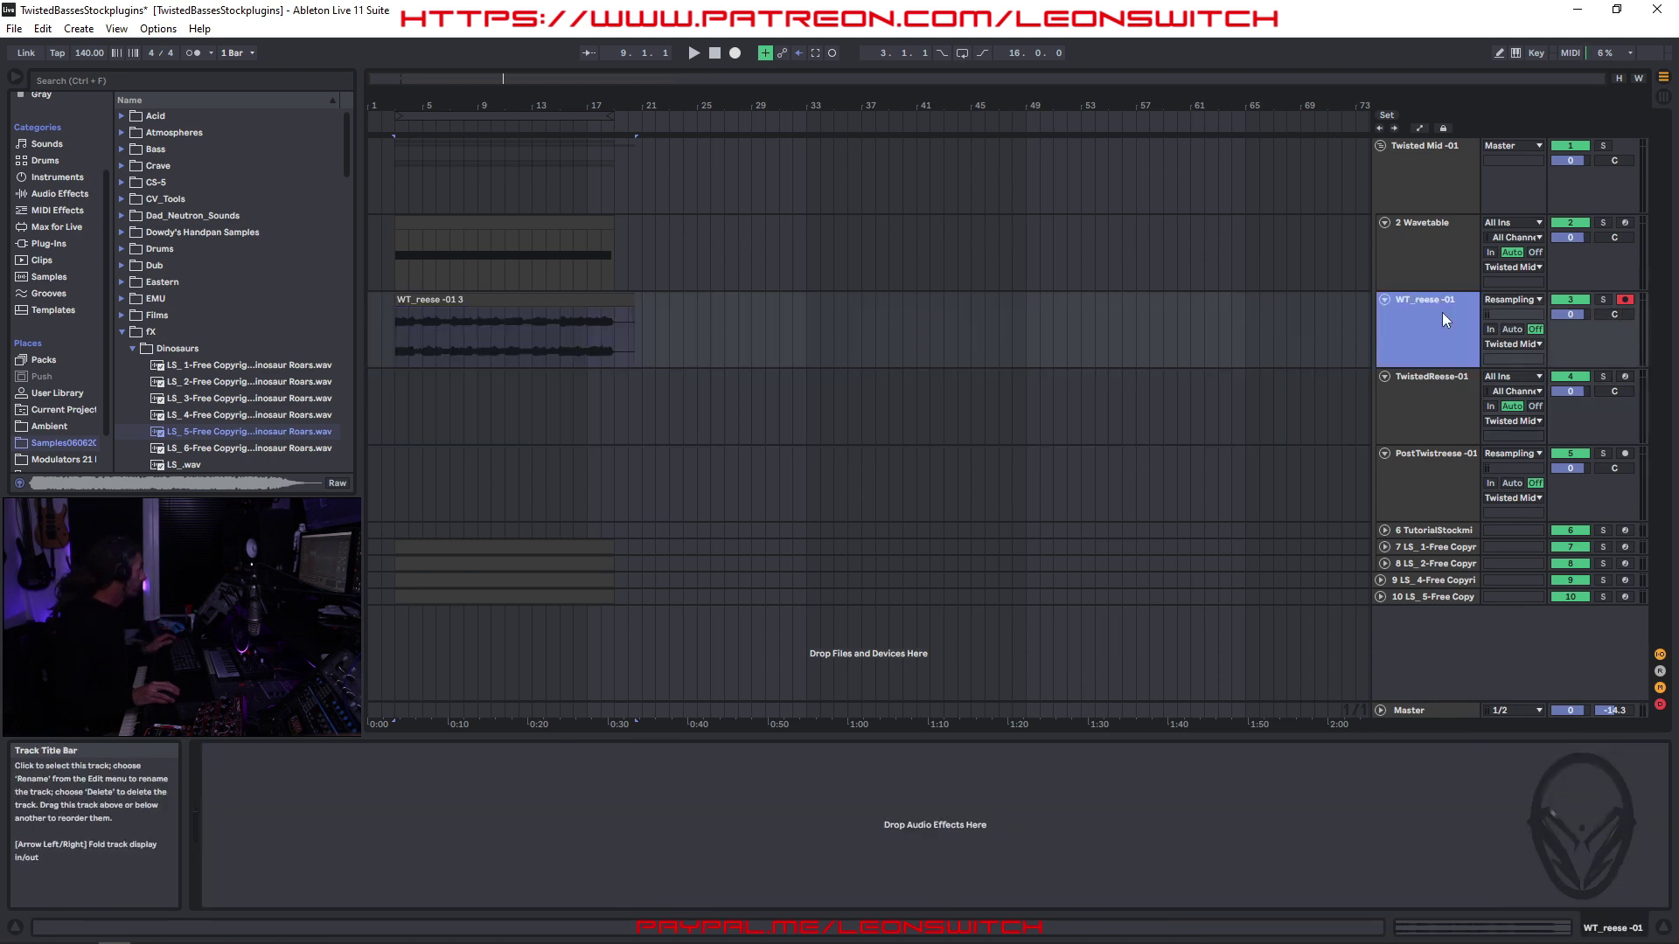
pyautogui.click(1457, 386)
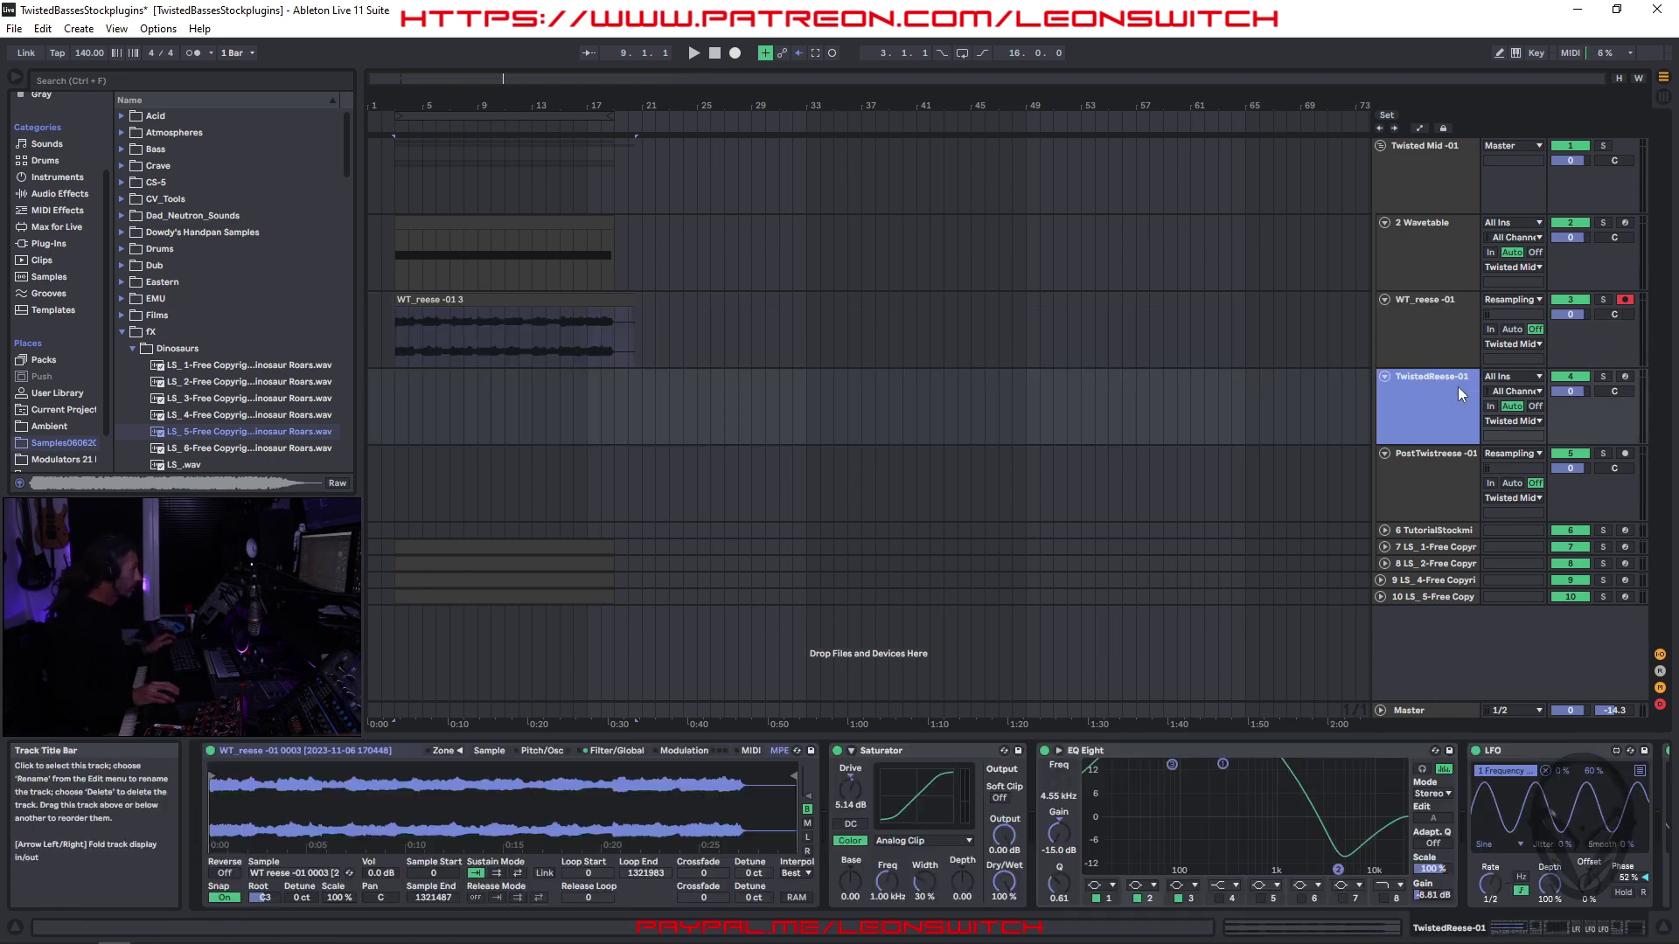
pyautogui.click(1624, 376)
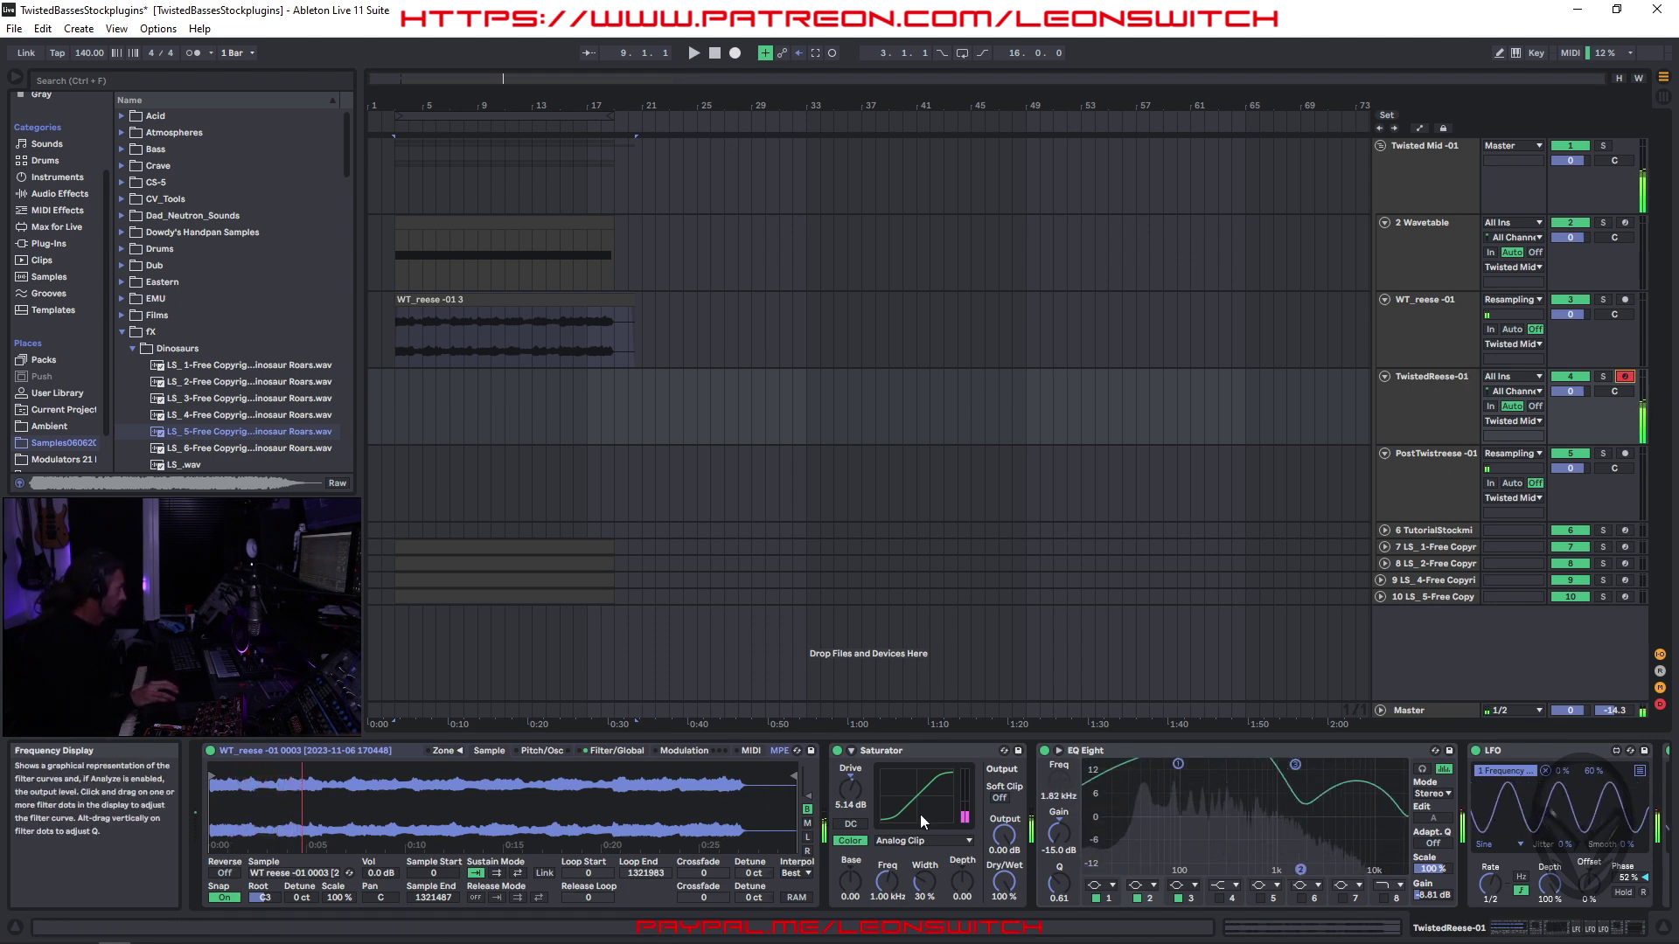
pyautogui.click(382, 872)
pyautogui.moveTo(382, 873); pyautogui.dragTo(383, 840)
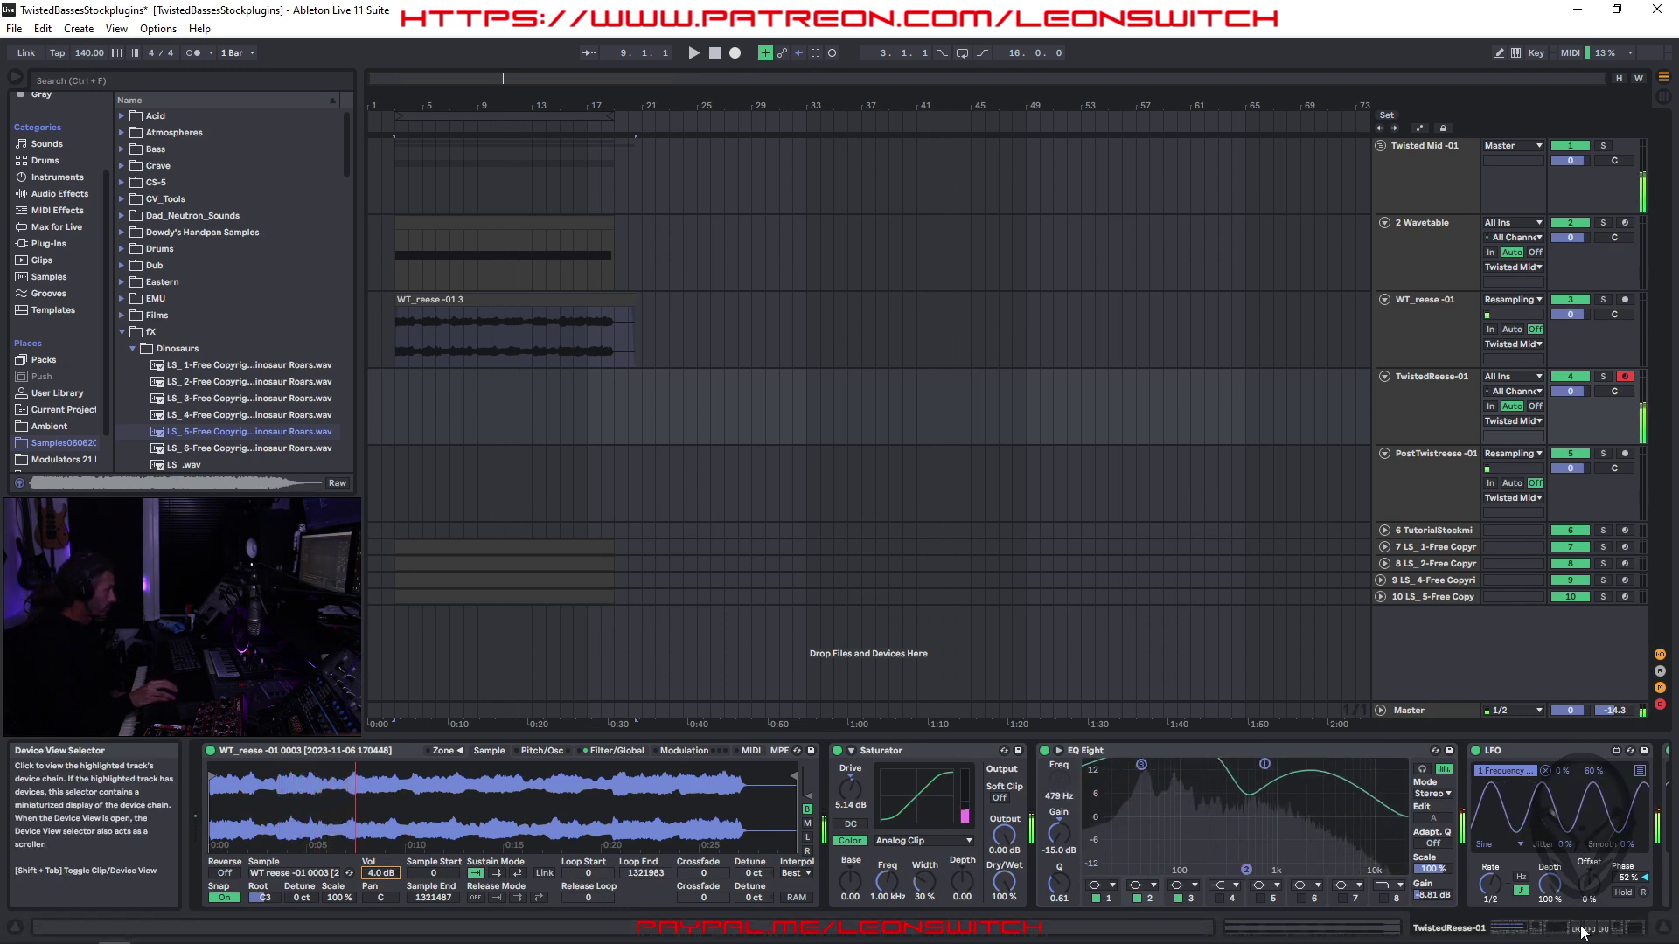
# - Set the rates of the three LFOs modulating the EQ Eight frequencies to 3/4, 1/2 and 1
pyautogui.moveTo(1566, 934); pyautogui.dragTo(1639, 937)
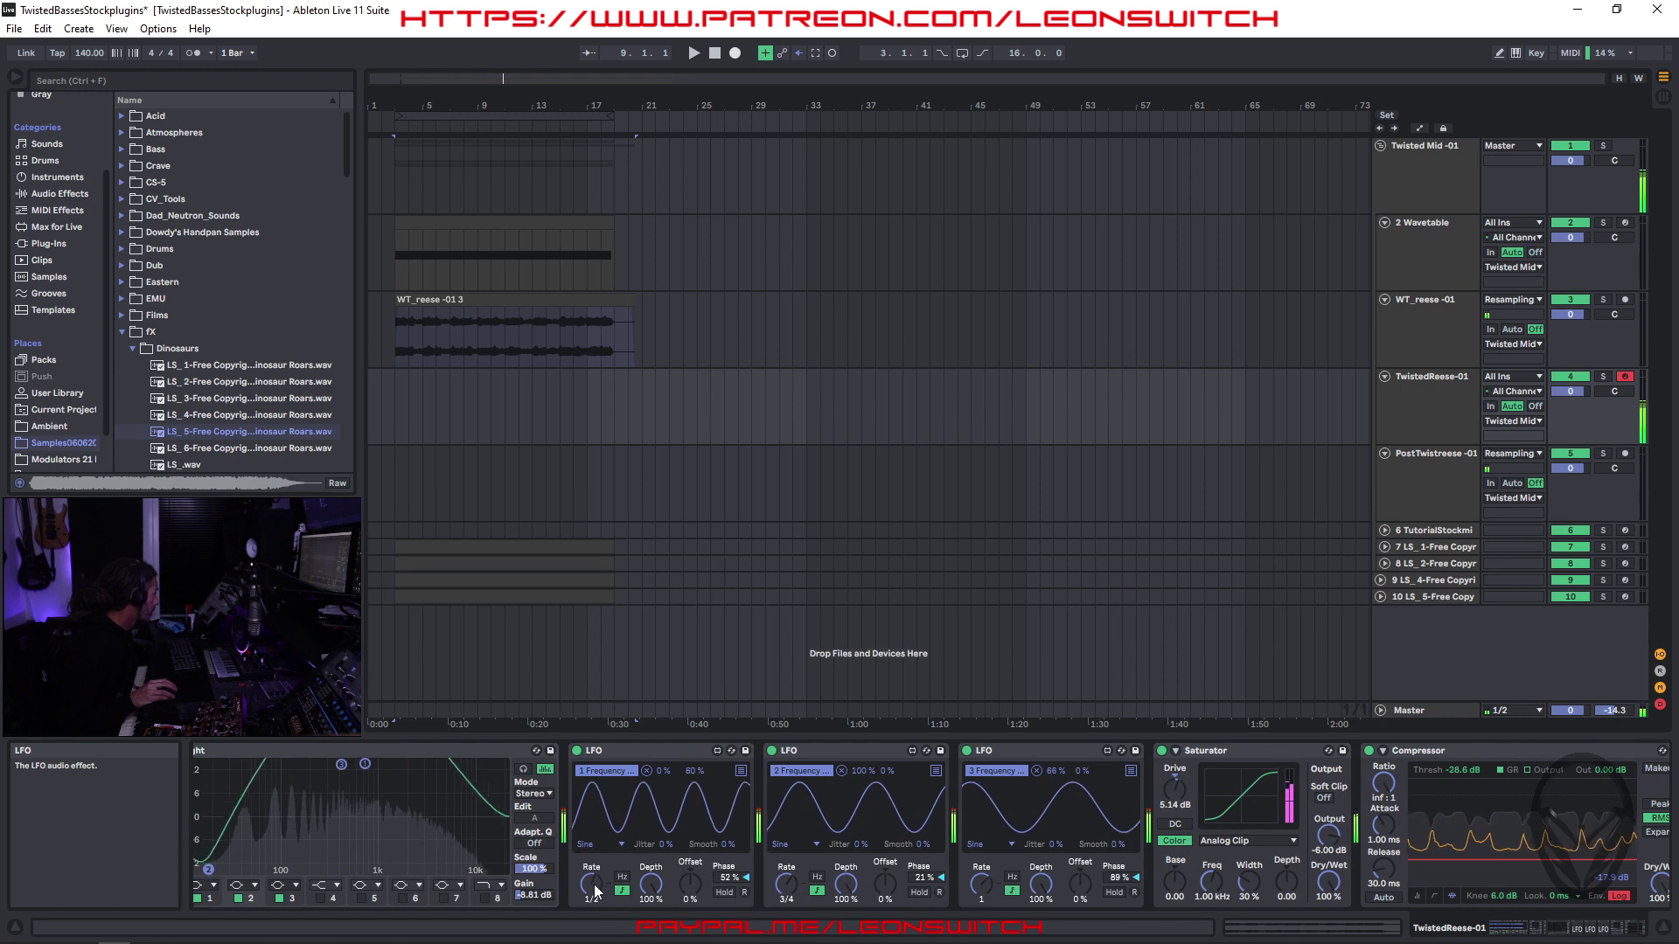
pyautogui.moveTo(591, 883); pyautogui.dragTo(591, 874)
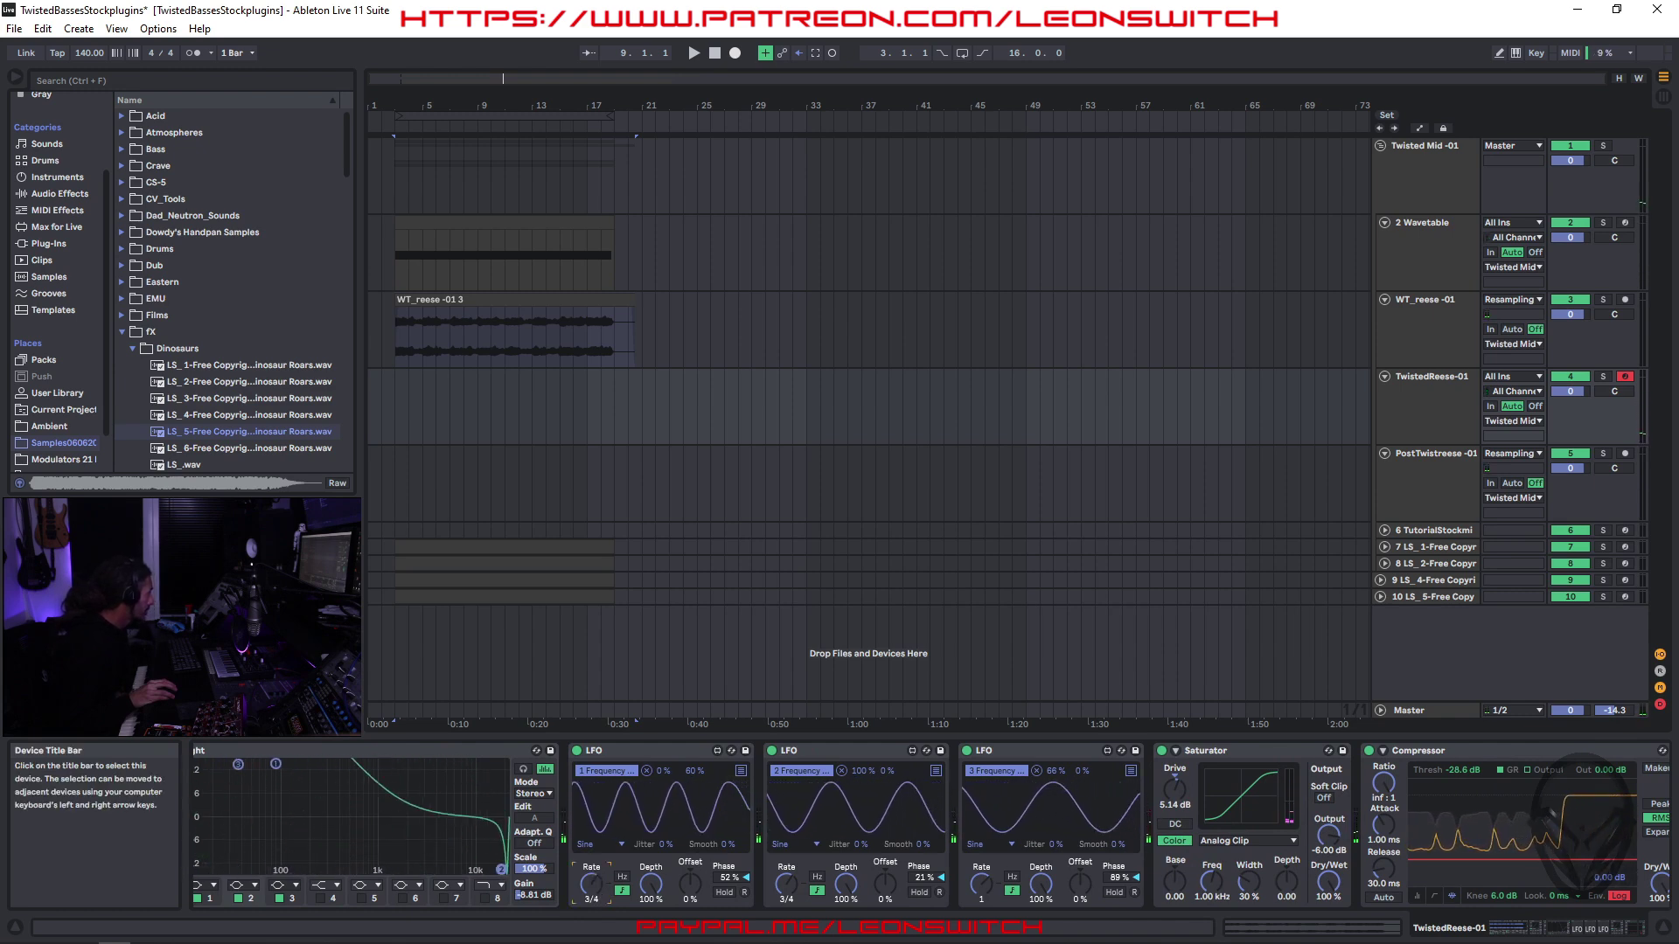
pyautogui.moveTo(786, 883); pyautogui.dragTo(786, 893)
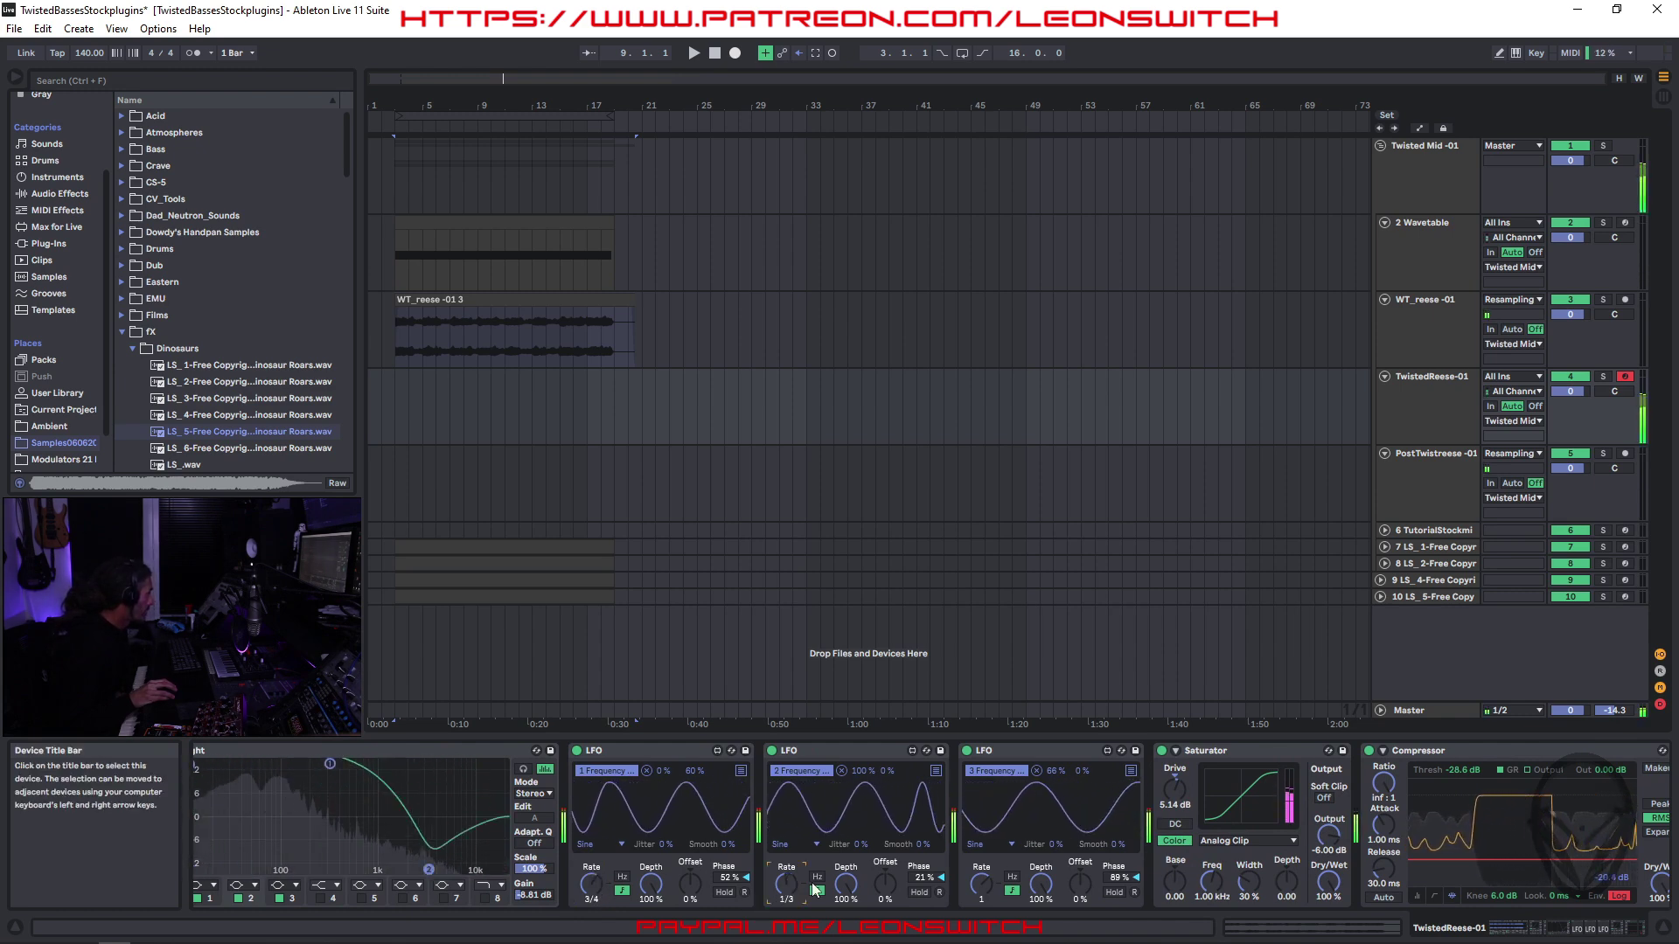
pyautogui.moveTo(981, 883); pyautogui.dragTo(981, 891)
pyautogui.moveTo(786, 883); pyautogui.dragTo(786, 878)
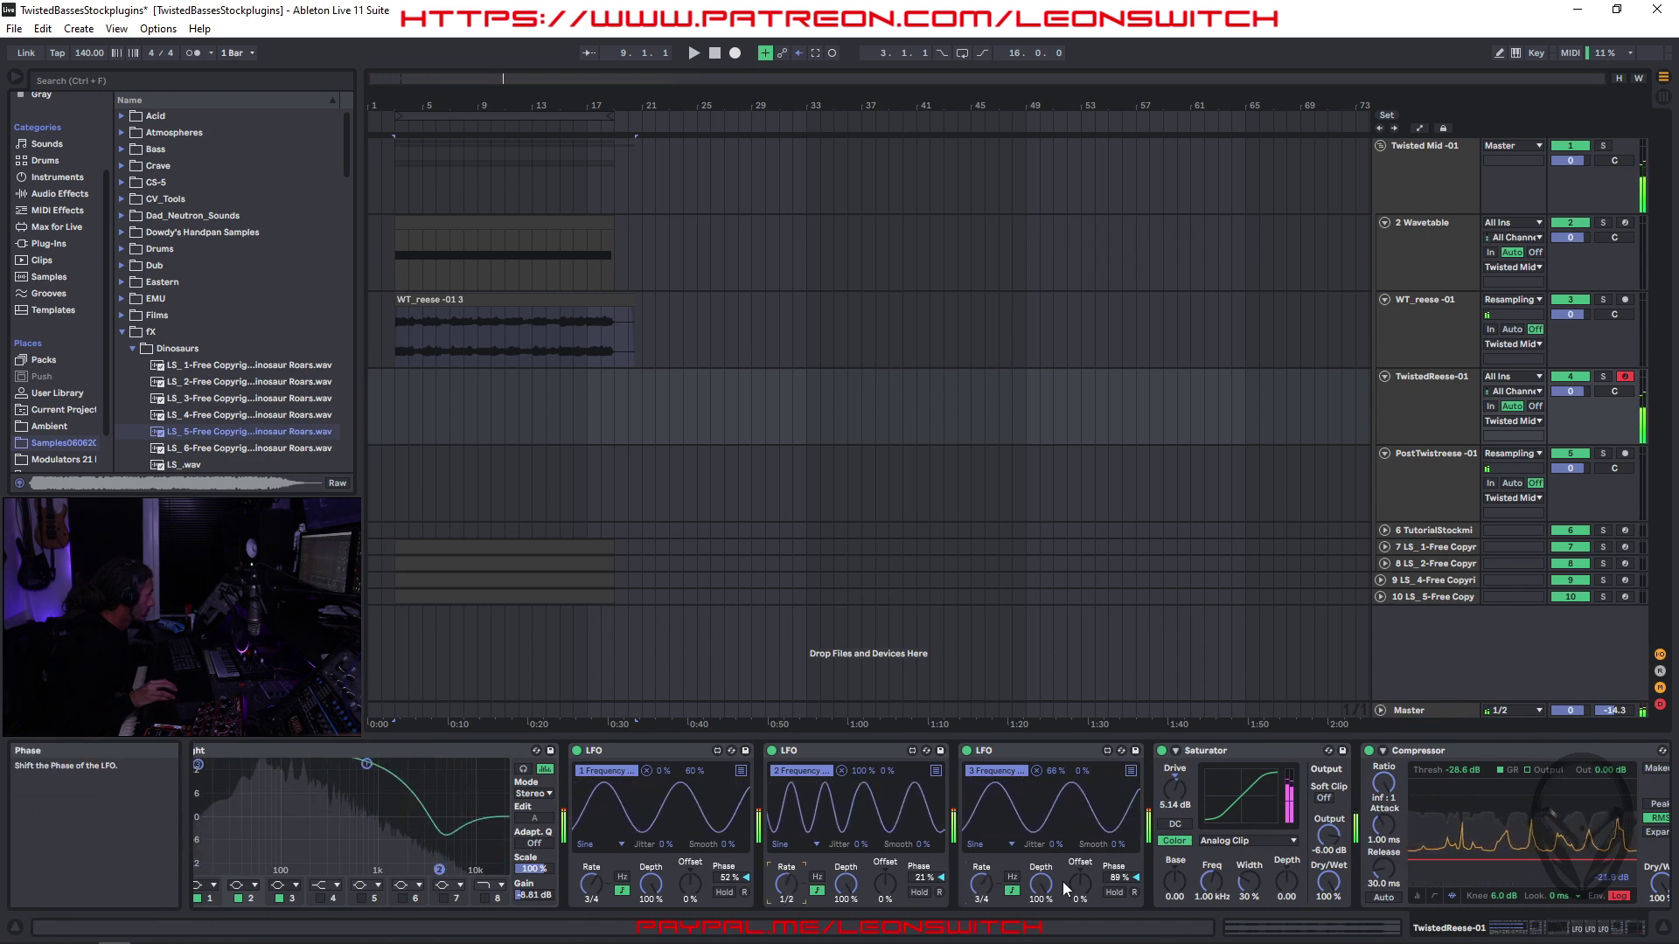
pyautogui.moveTo(988, 888); pyautogui.dragTo(987, 897)
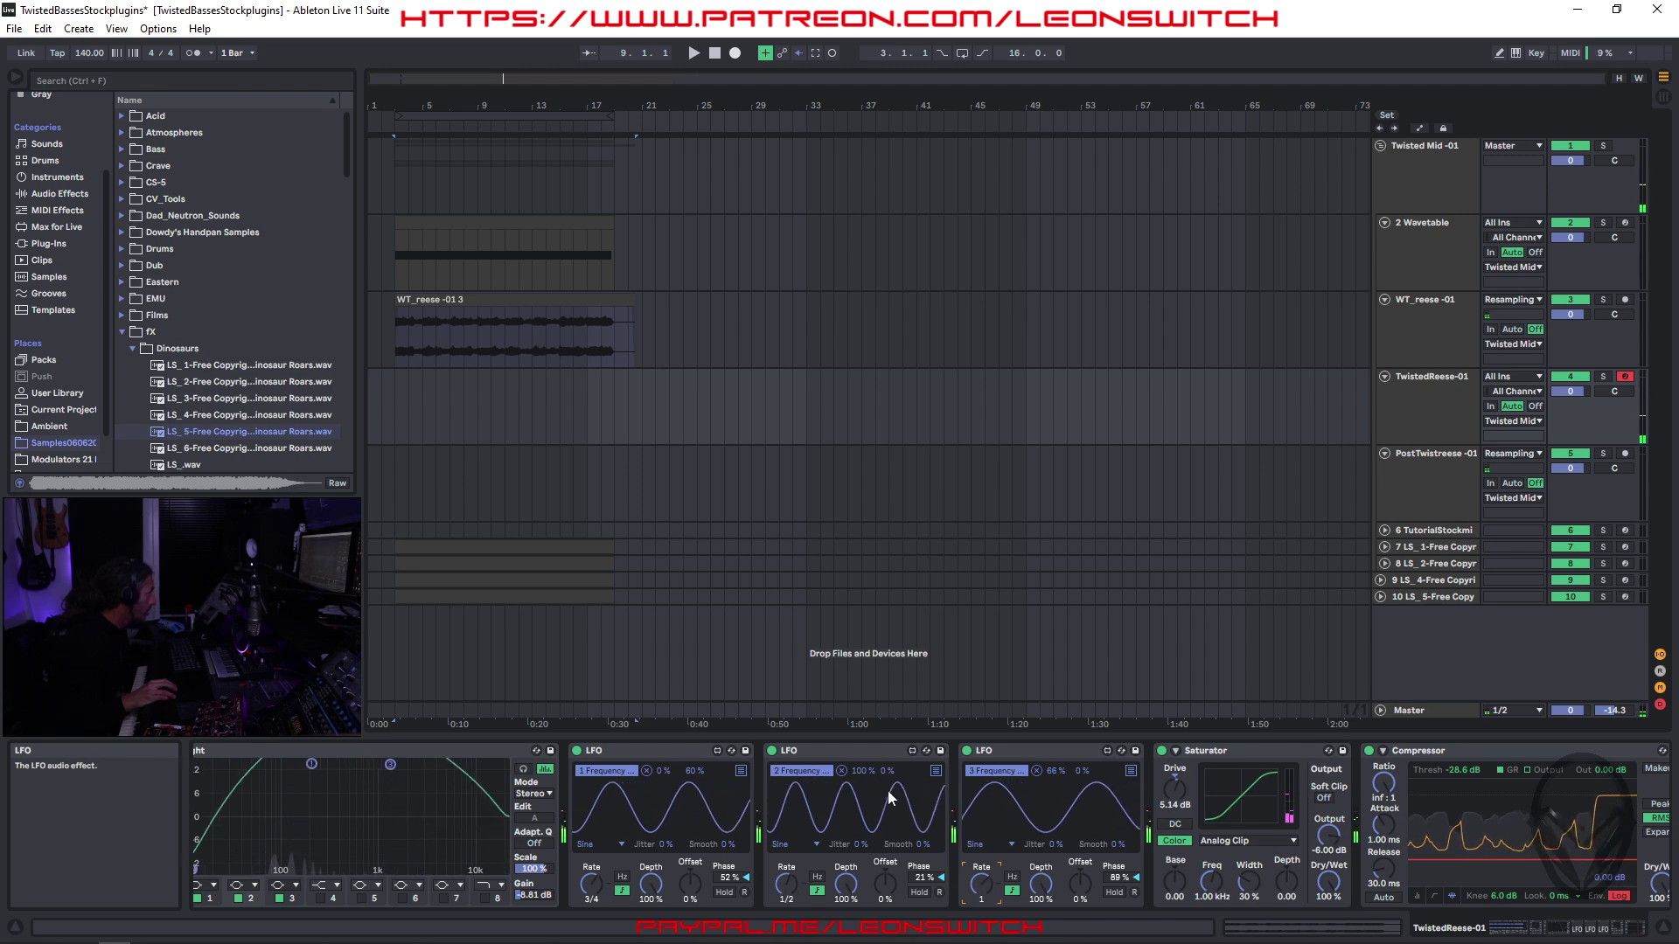
# - Check the Compressor at the end of the TwistedReese-01 chain and set the Sampler's sample volume to 0.0 dB
pyautogui.click(1574, 933)
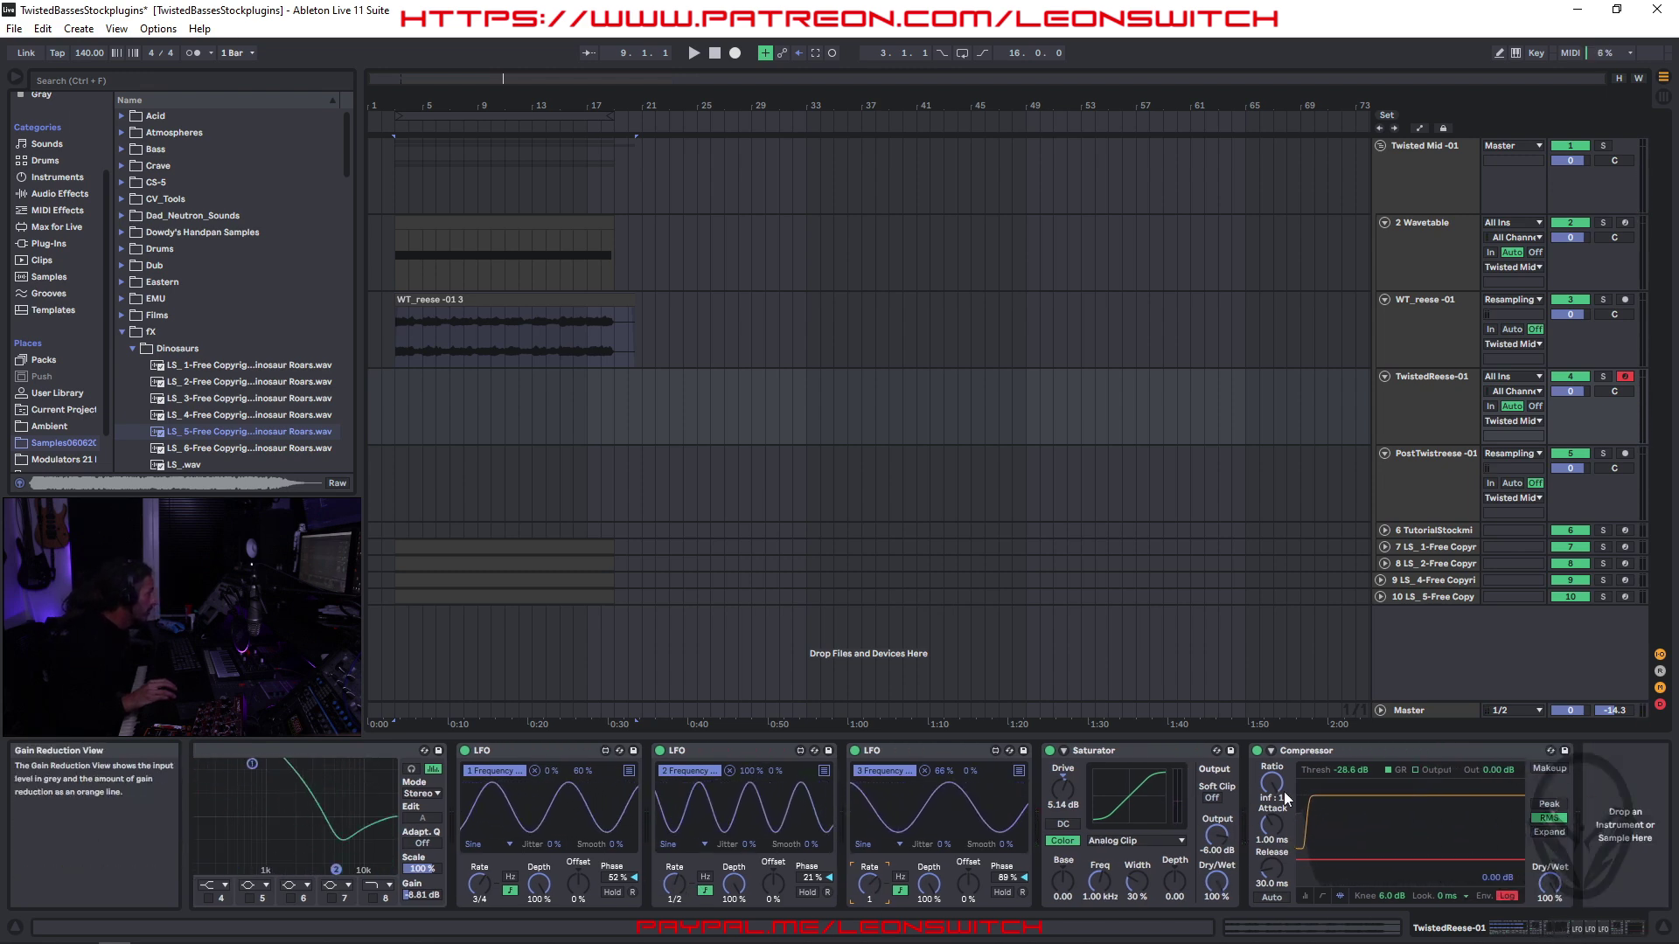
pyautogui.moveTo(1361, 858); pyautogui.dragTo(1369, 835)
pyautogui.click(1504, 927)
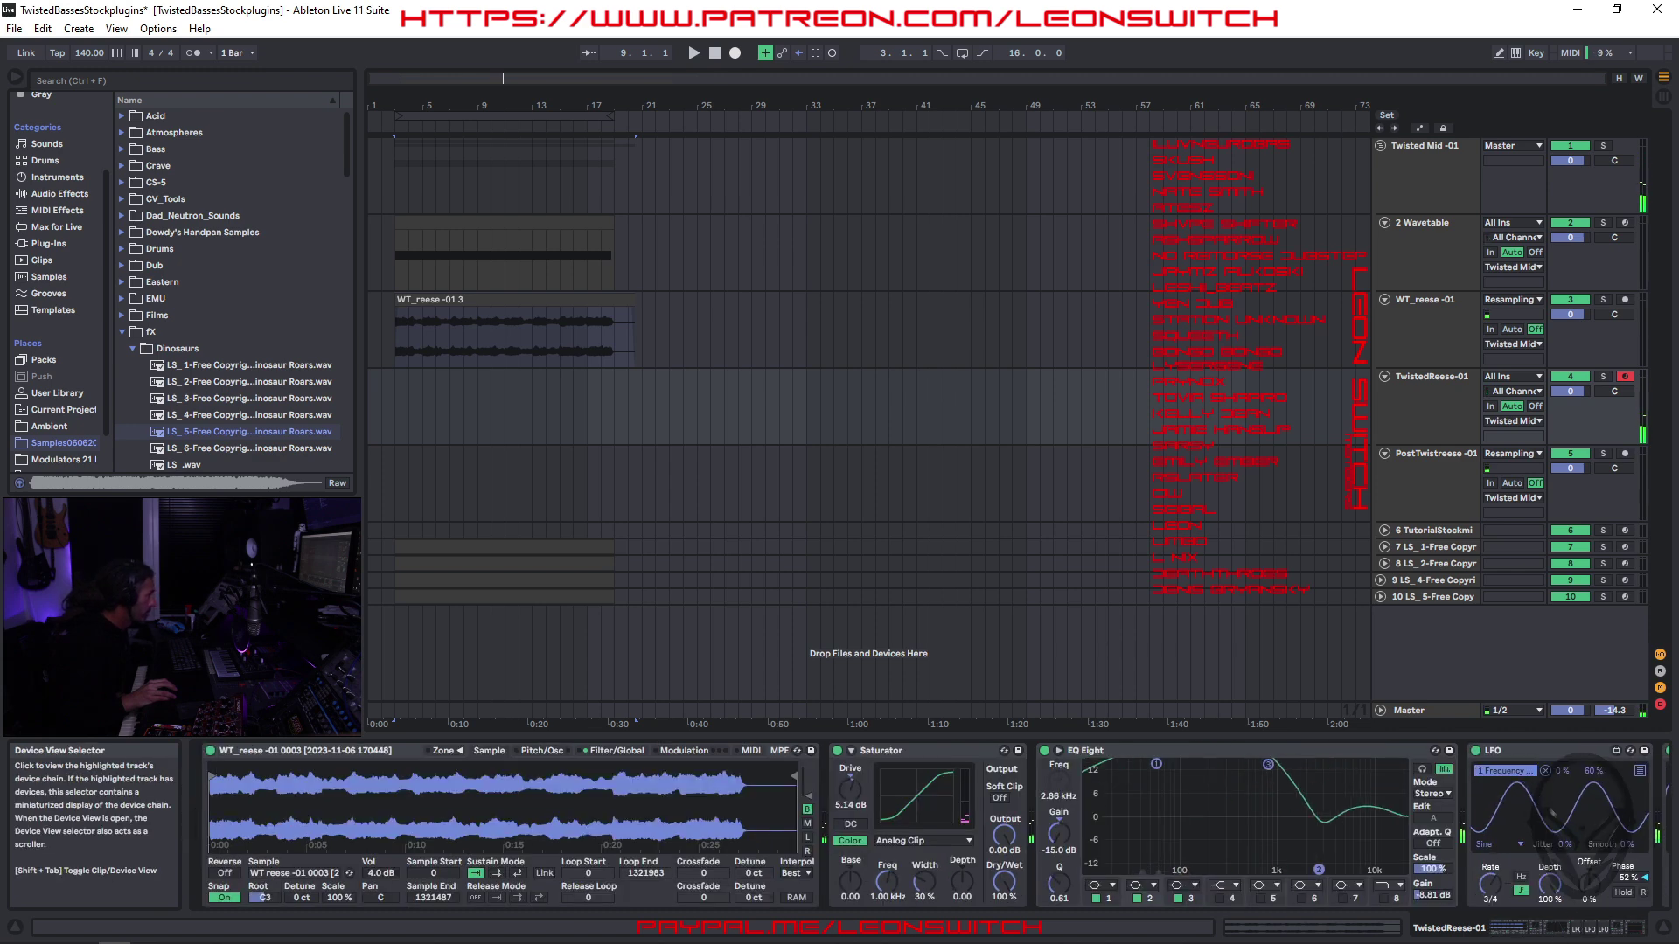
pyautogui.moveTo(380, 873); pyautogui.dragTo(381, 885)
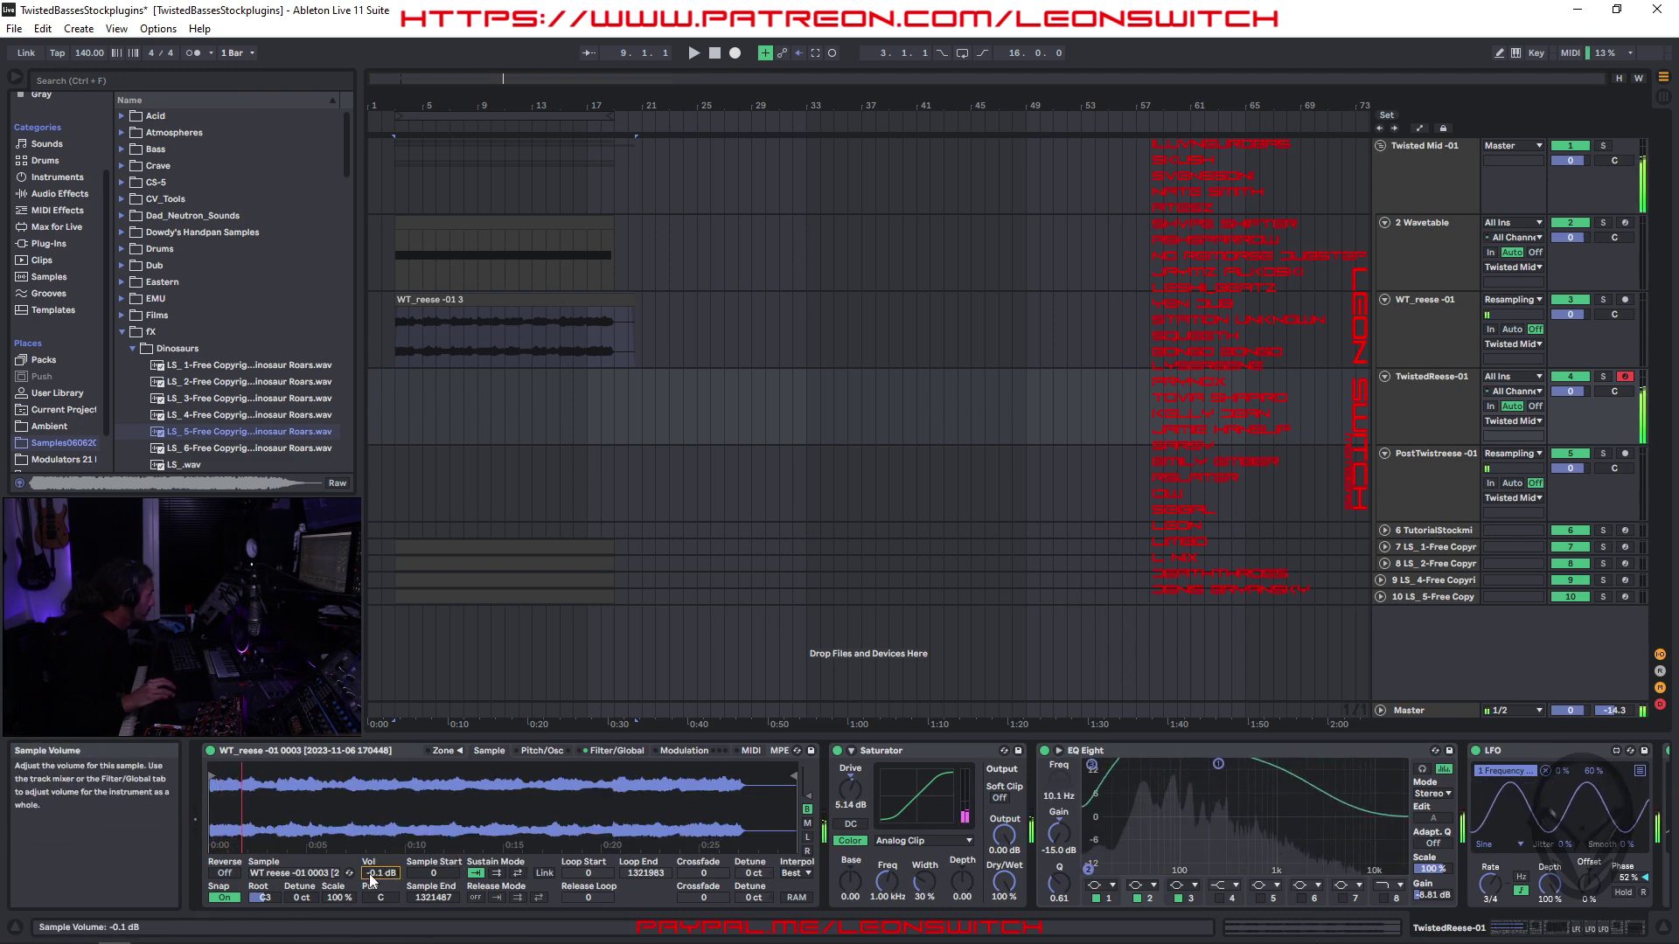
pyautogui.moveTo(380, 872); pyautogui.dragTo(381, 870)
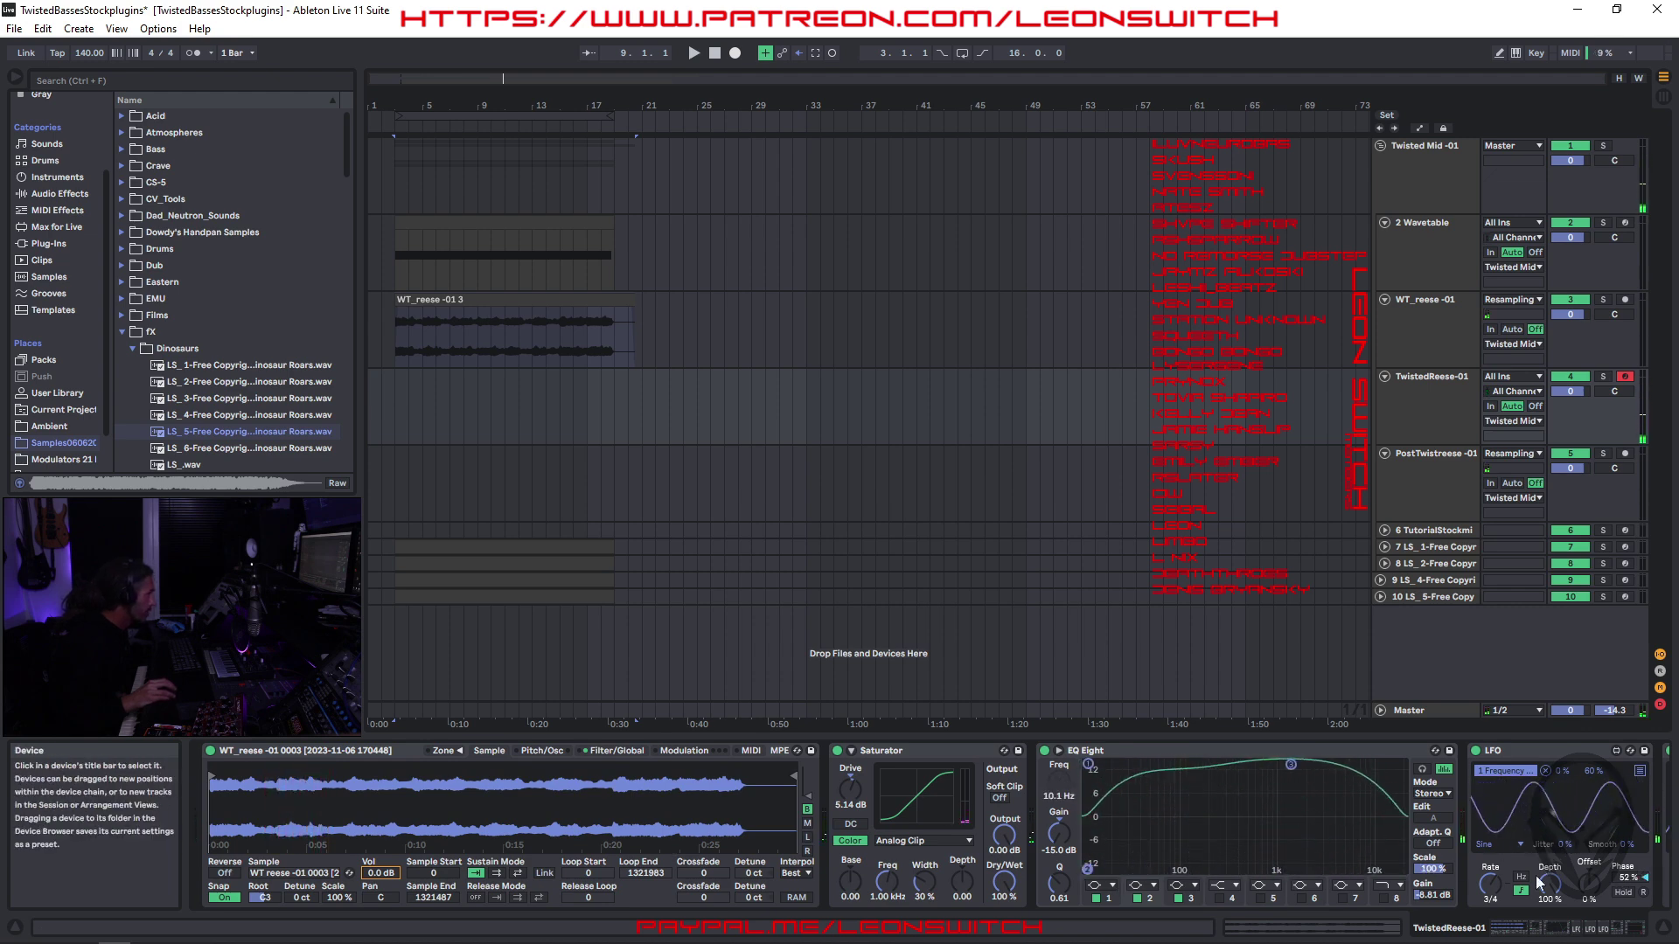
# - Set the LFO mapping ranges: first LFO 1% to 67%, second LFO 55% to 40%, and the third LFO's minimum to 34%
pyautogui.scroll(-5, 1020, 787)
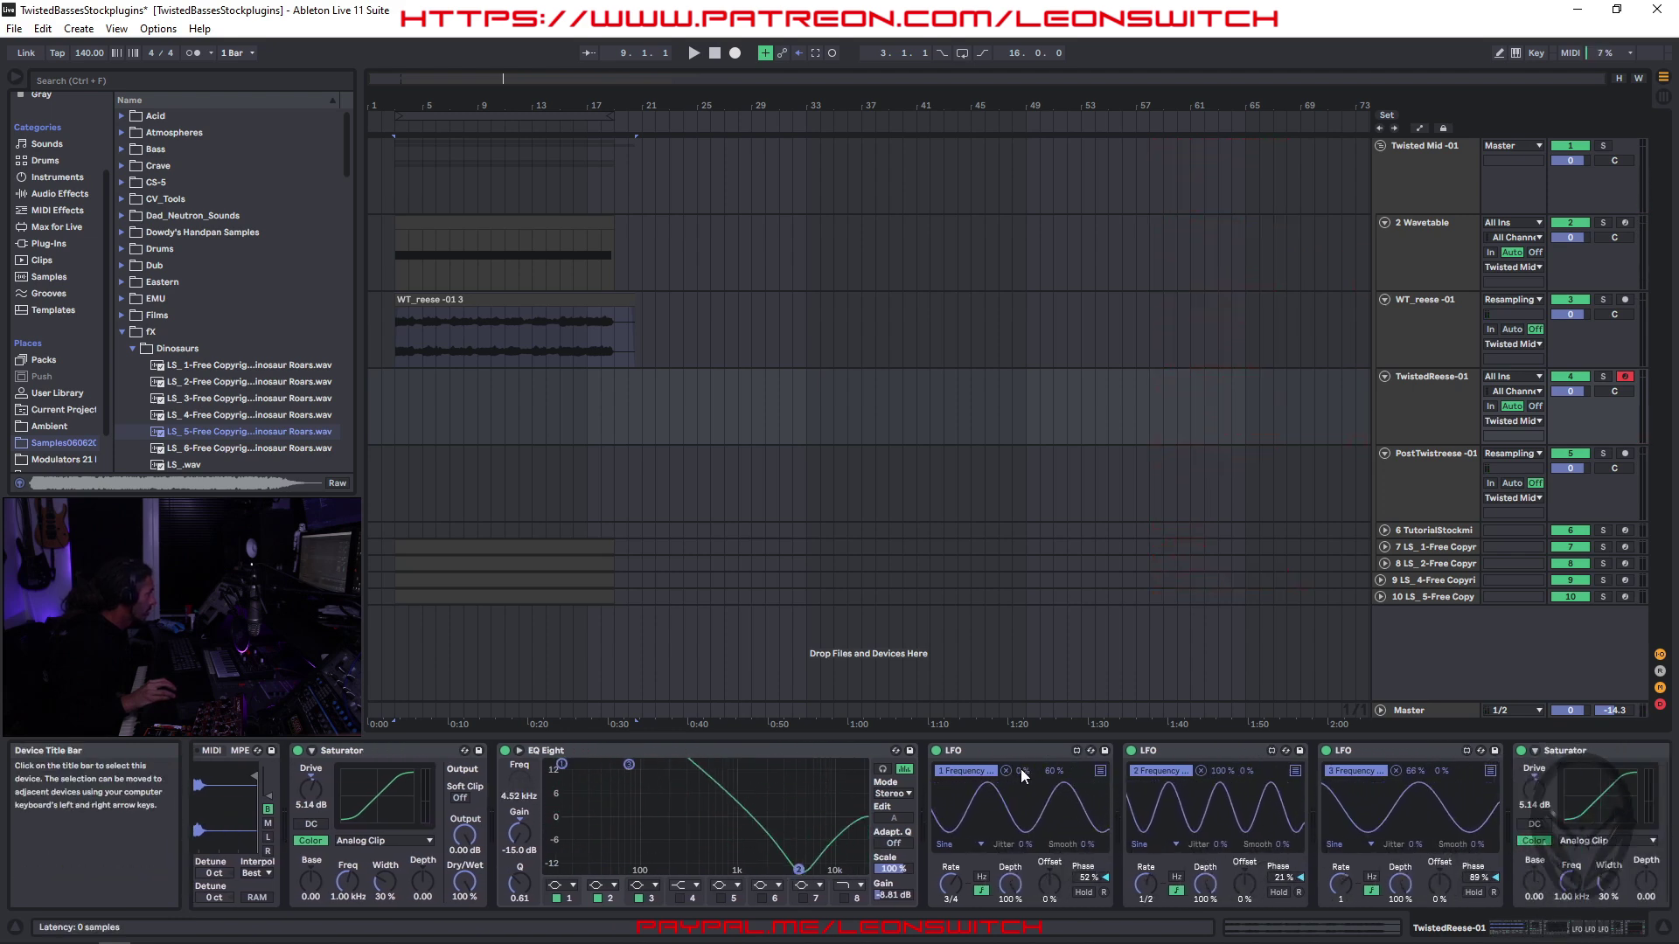
pyautogui.moveTo(1020, 770); pyautogui.dragTo(1023, 771)
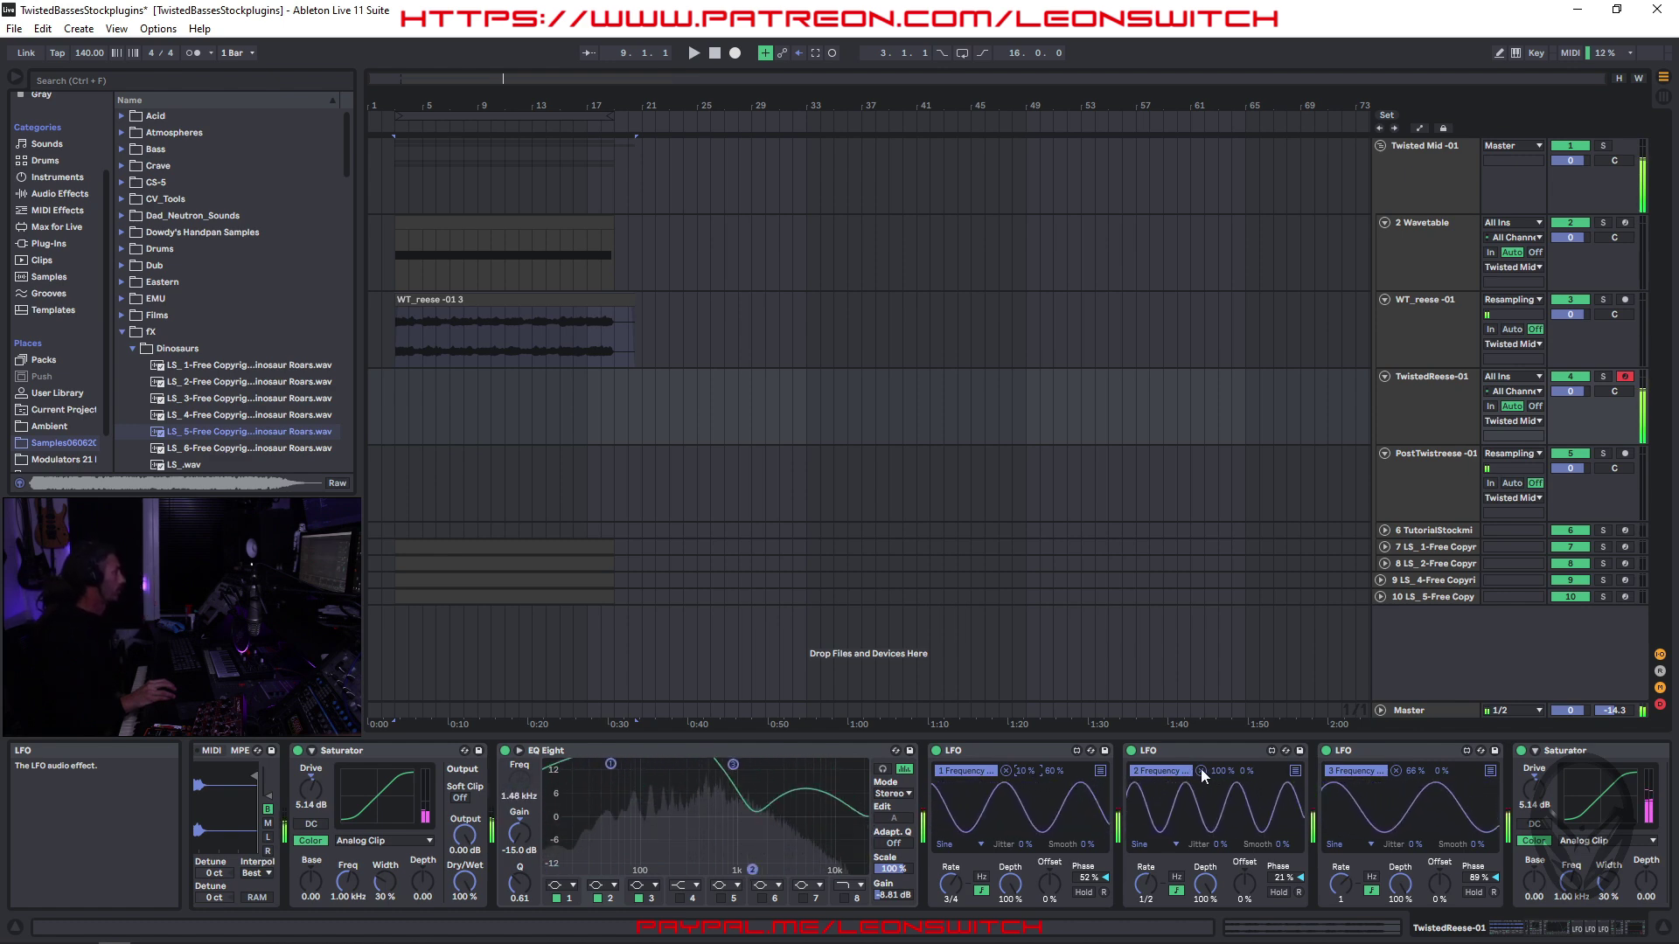
pyautogui.moveTo(1220, 773); pyautogui.dragTo(1220, 773)
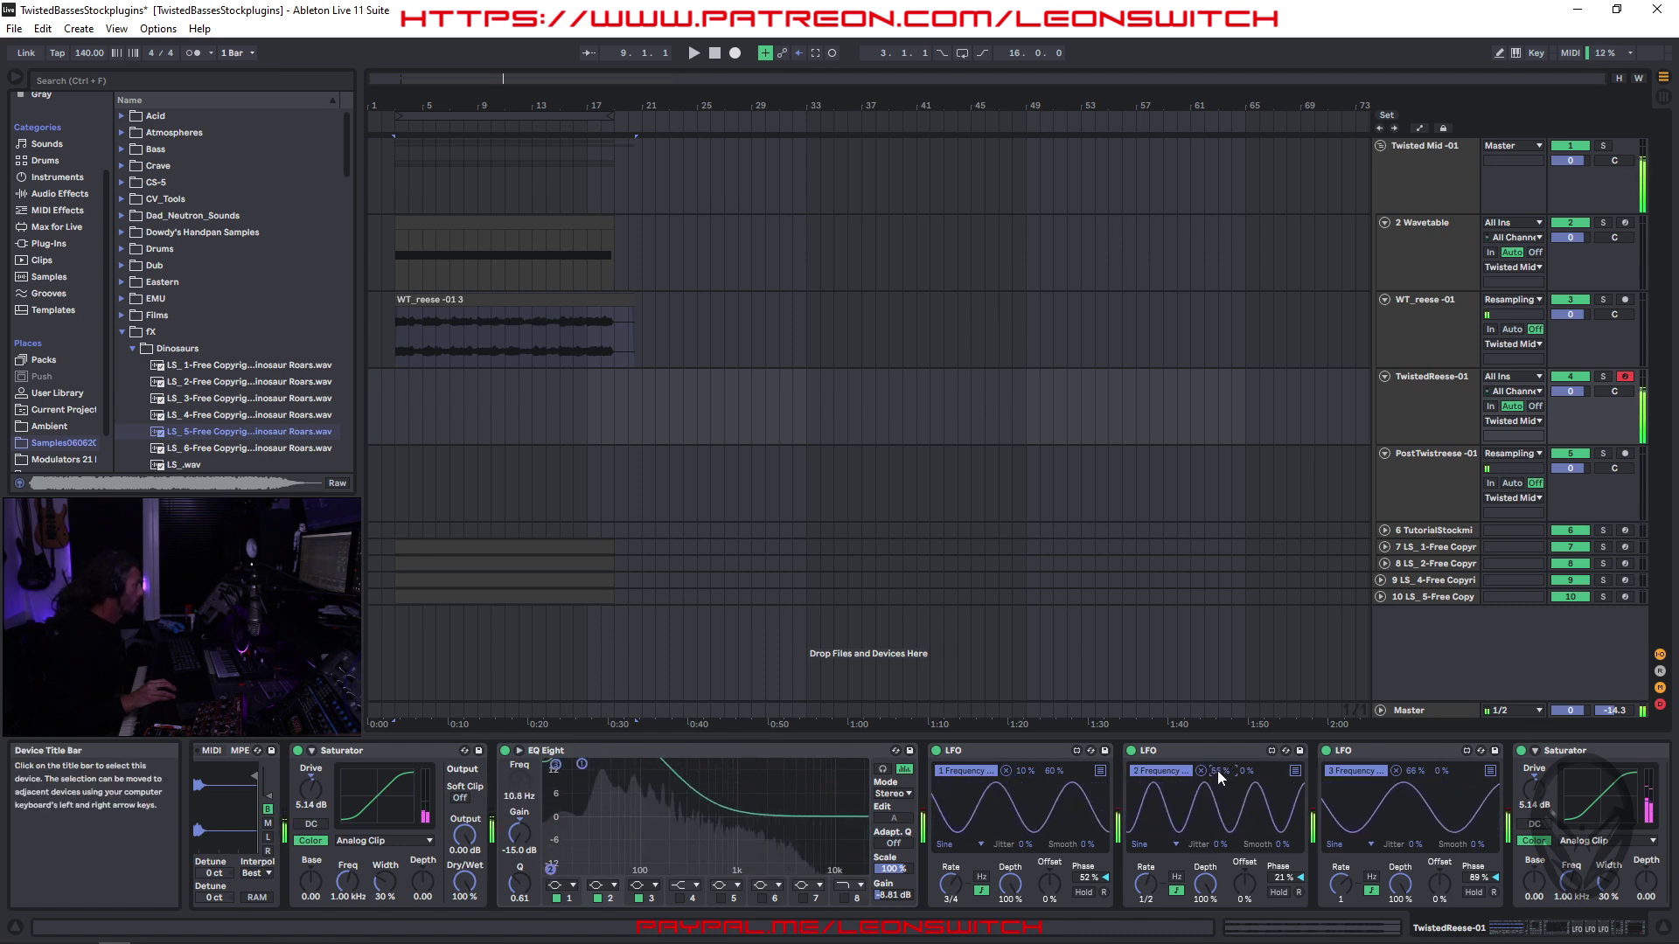
pyautogui.moveTo(1409, 771); pyautogui.dragTo(1410, 771)
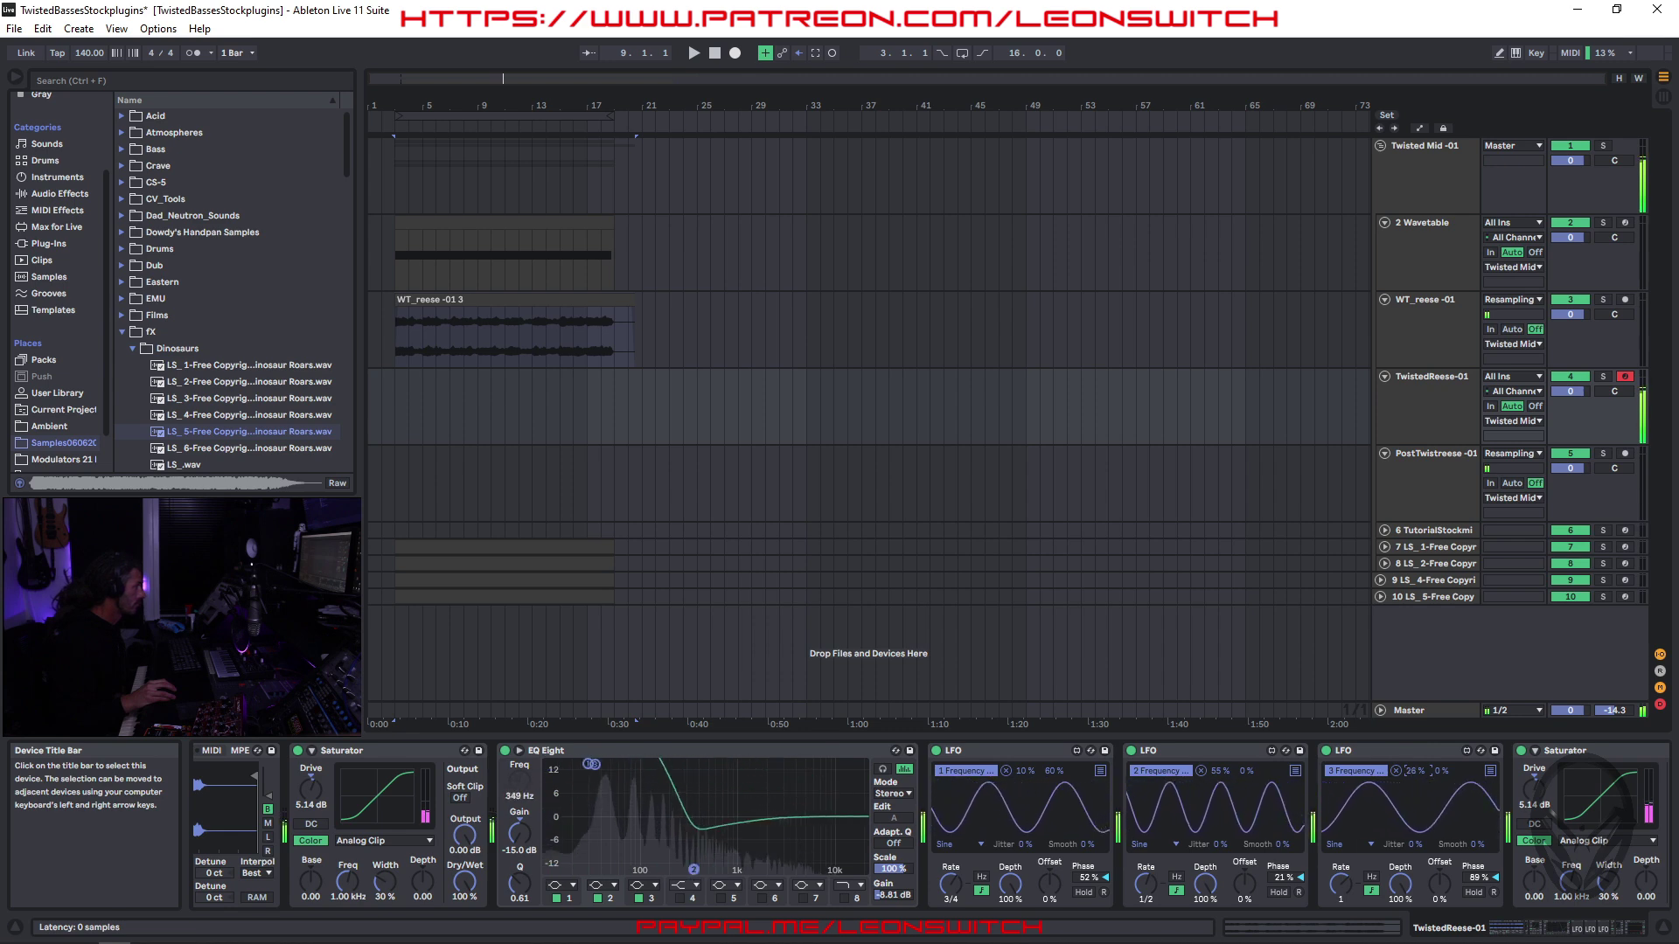
pyautogui.moveTo(1246, 770); pyautogui.dragTo(1246, 771)
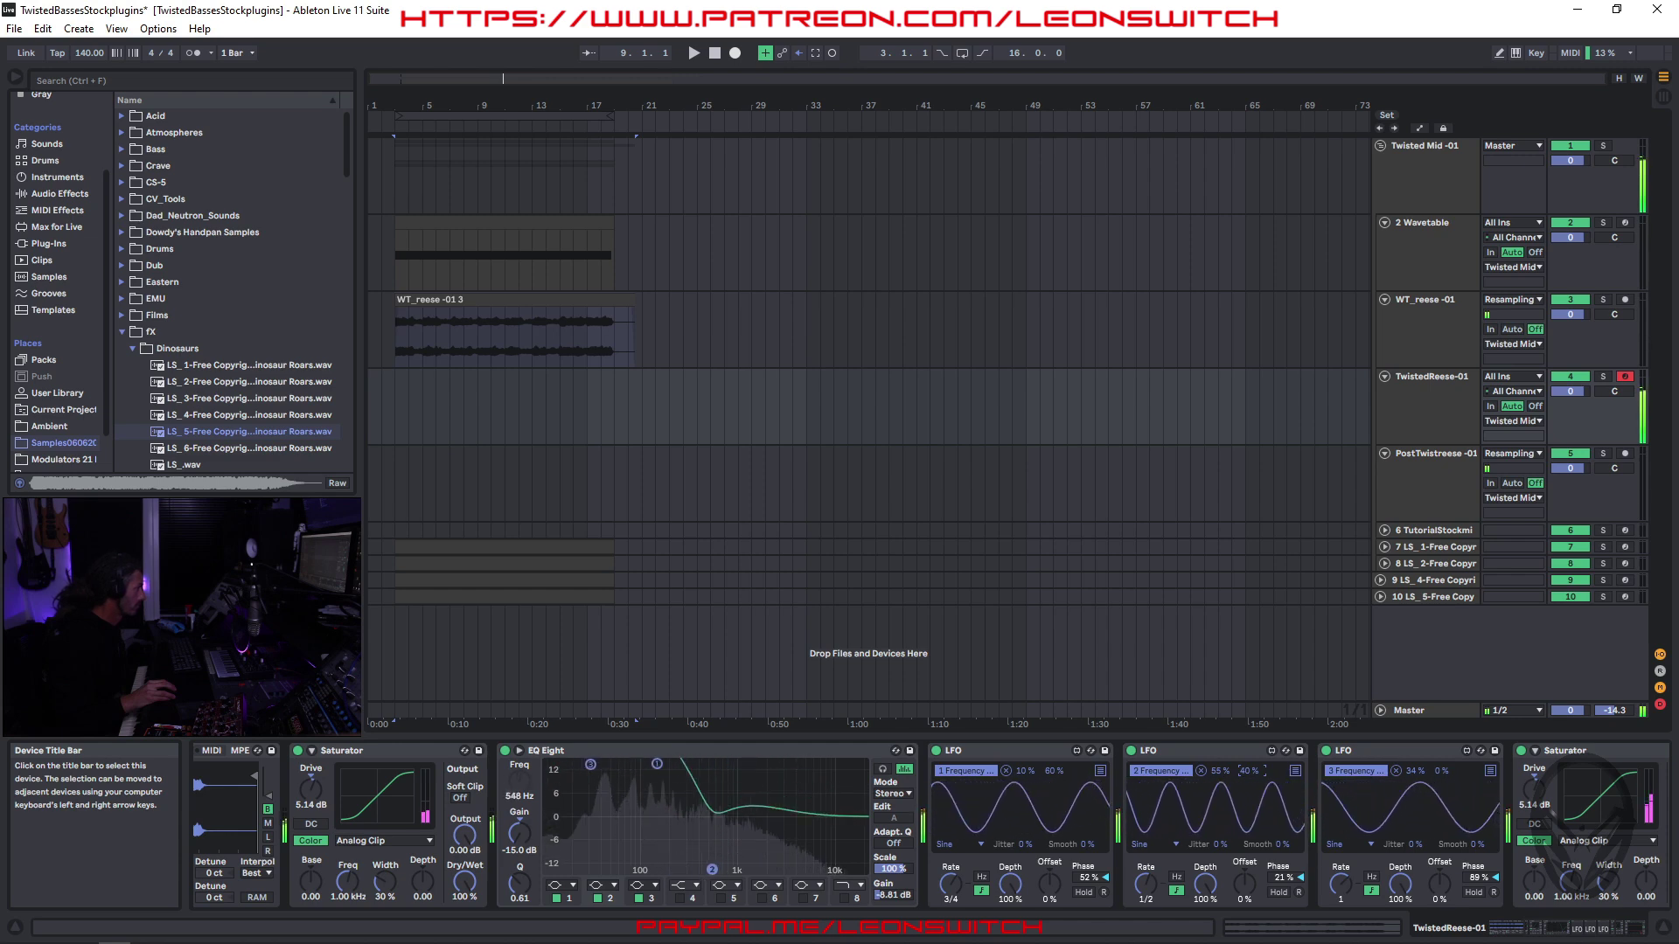
pyautogui.moveTo(1025, 771); pyautogui.dragTo(1025, 771)
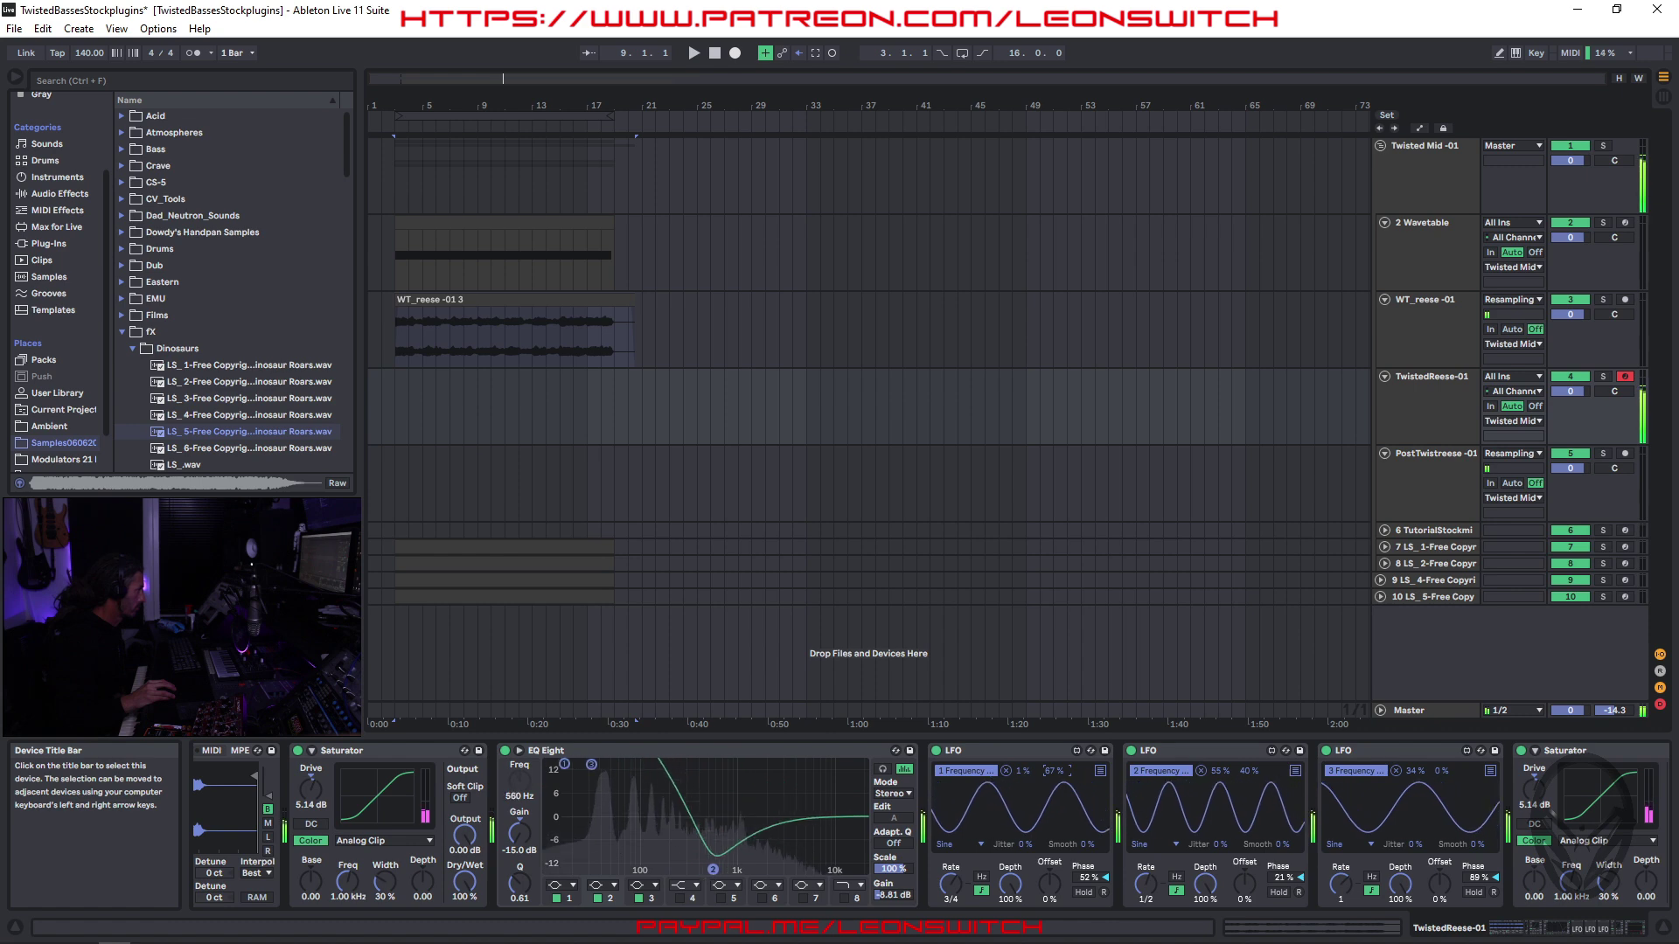
# - Set the first LFO's mapping maximum to 83% and the third LFO's mapping minimum to 44%
pyautogui.moveTo(1054, 770); pyautogui.dragTo(1055, 774)
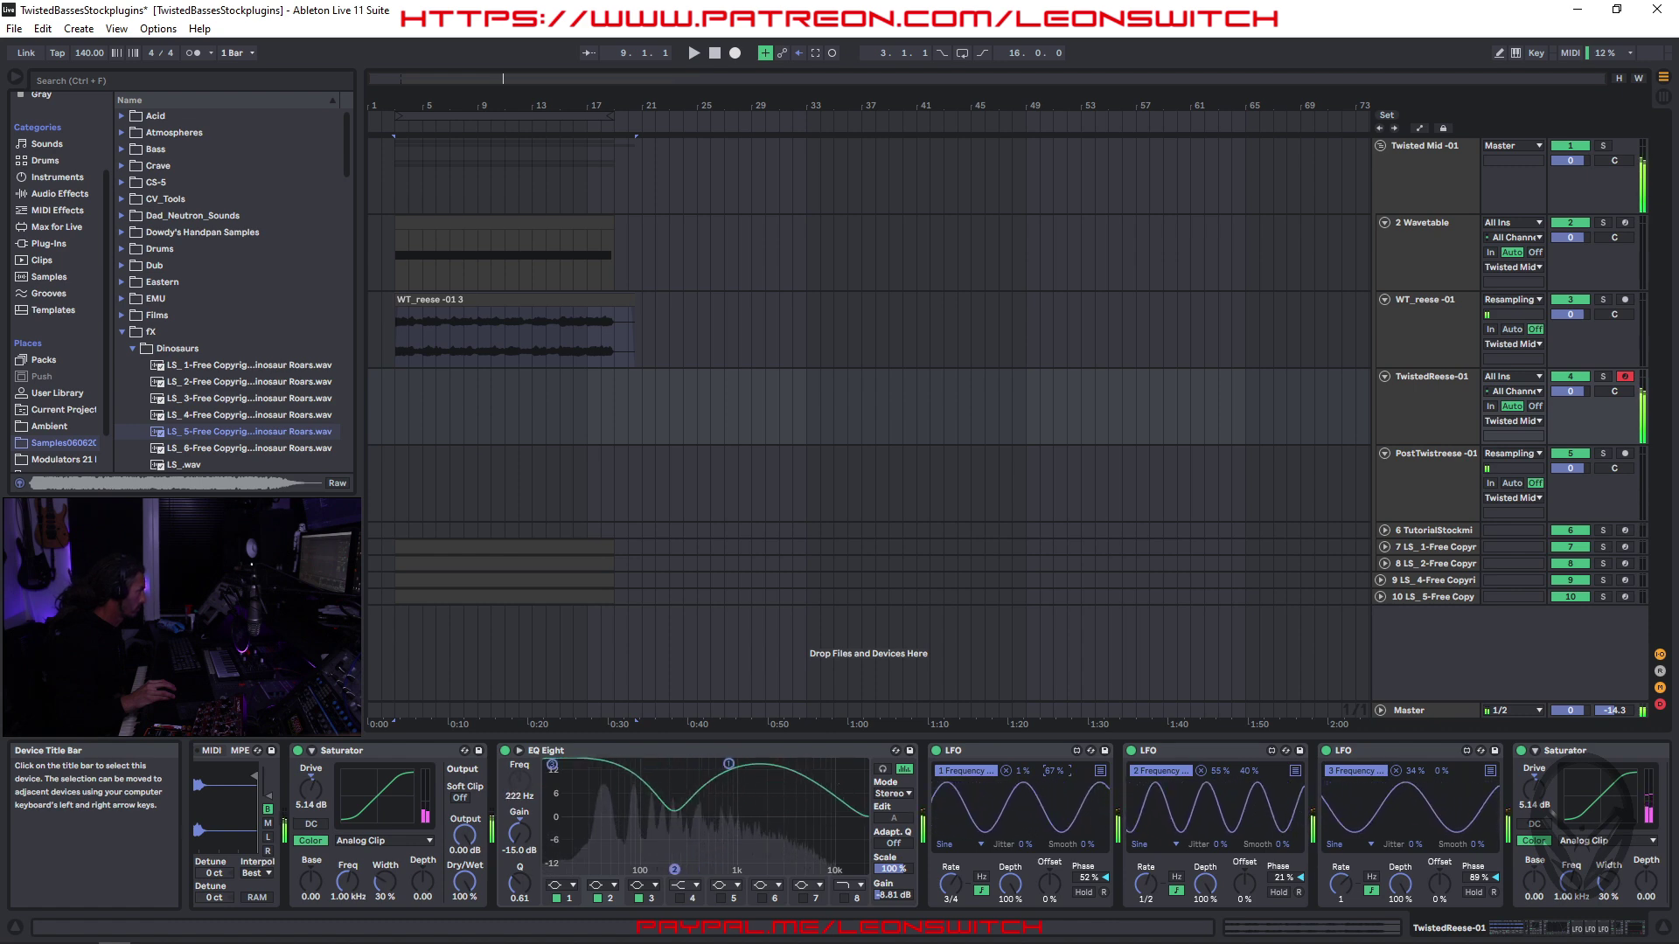
pyautogui.moveTo(1404, 770); pyautogui.dragTo(1404, 754)
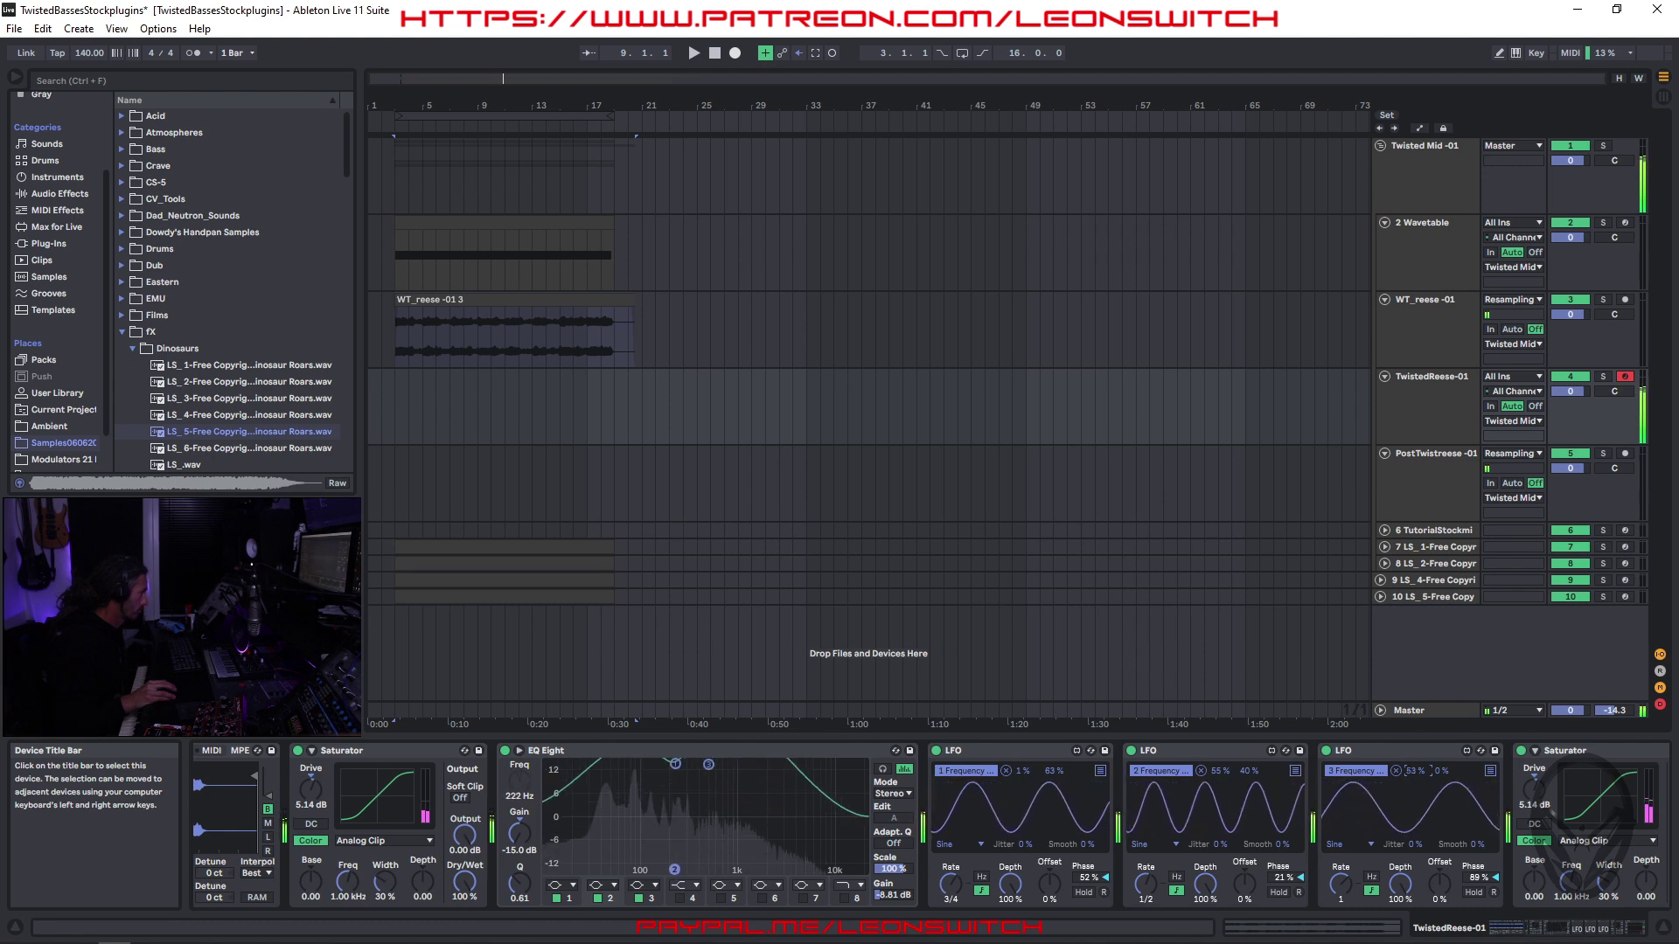
pyautogui.moveTo(1408, 770); pyautogui.dragTo(1408, 779)
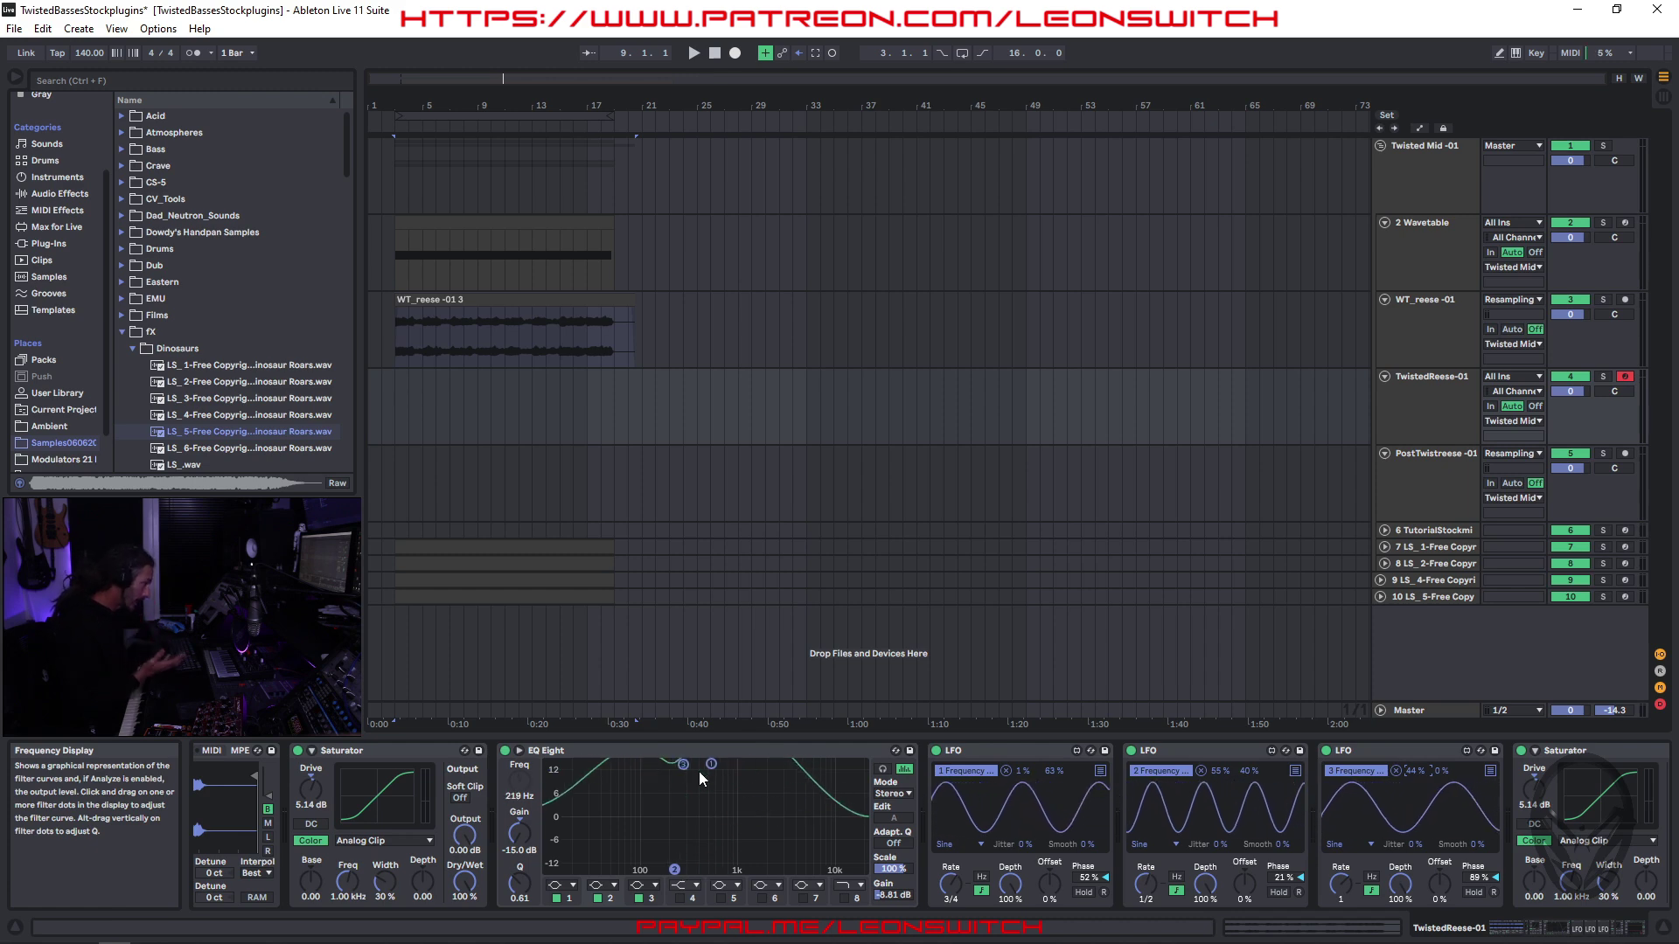
pyautogui.press('space')
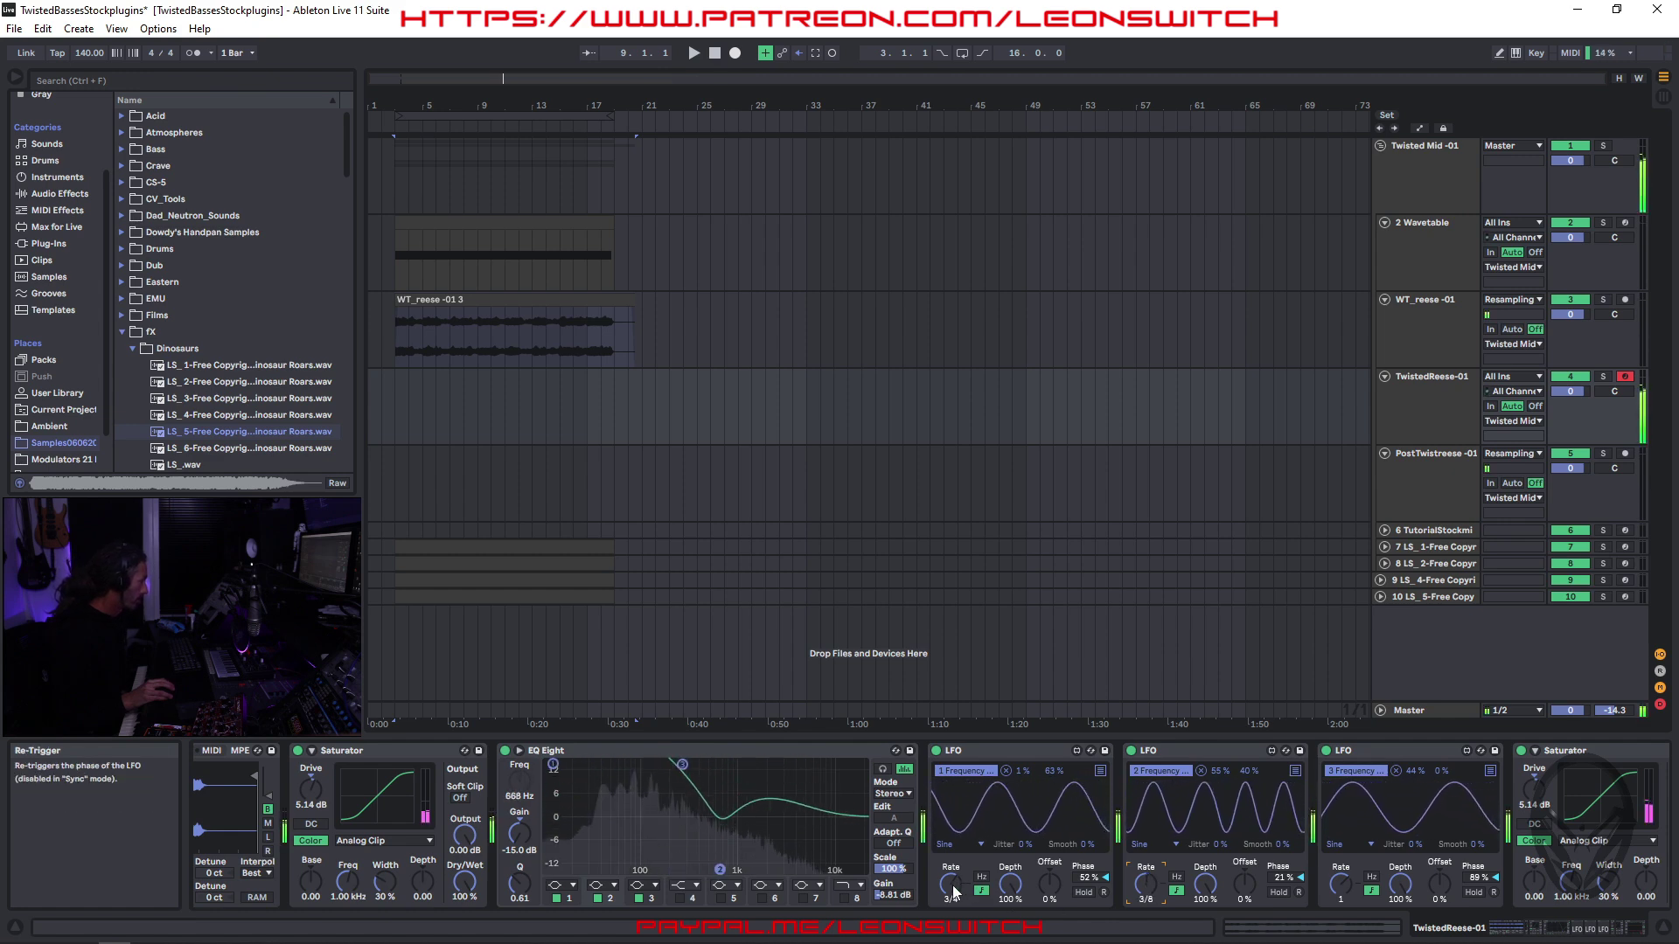
# - Set the three LFO rates to 1/2, 3/8 and 1/3, and the first LFO's mapping range to 18% to 47%
pyautogui.moveTo(951, 885); pyautogui.dragTo(952, 874)
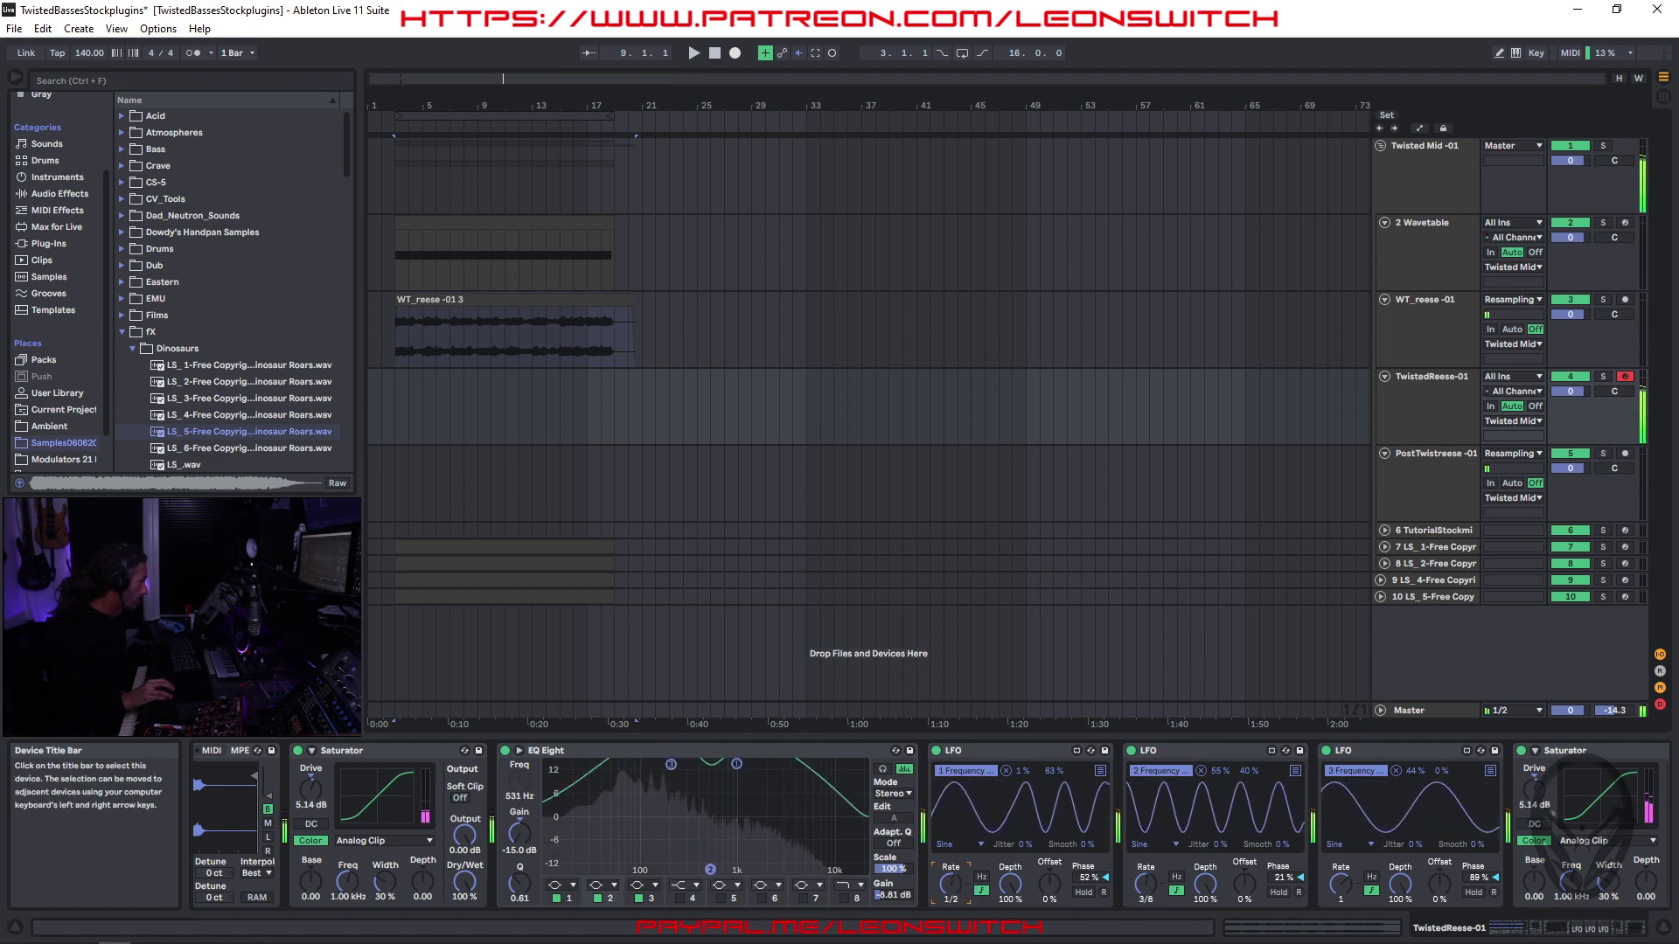
pyautogui.moveTo(1340, 885); pyautogui.dragTo(1341, 897)
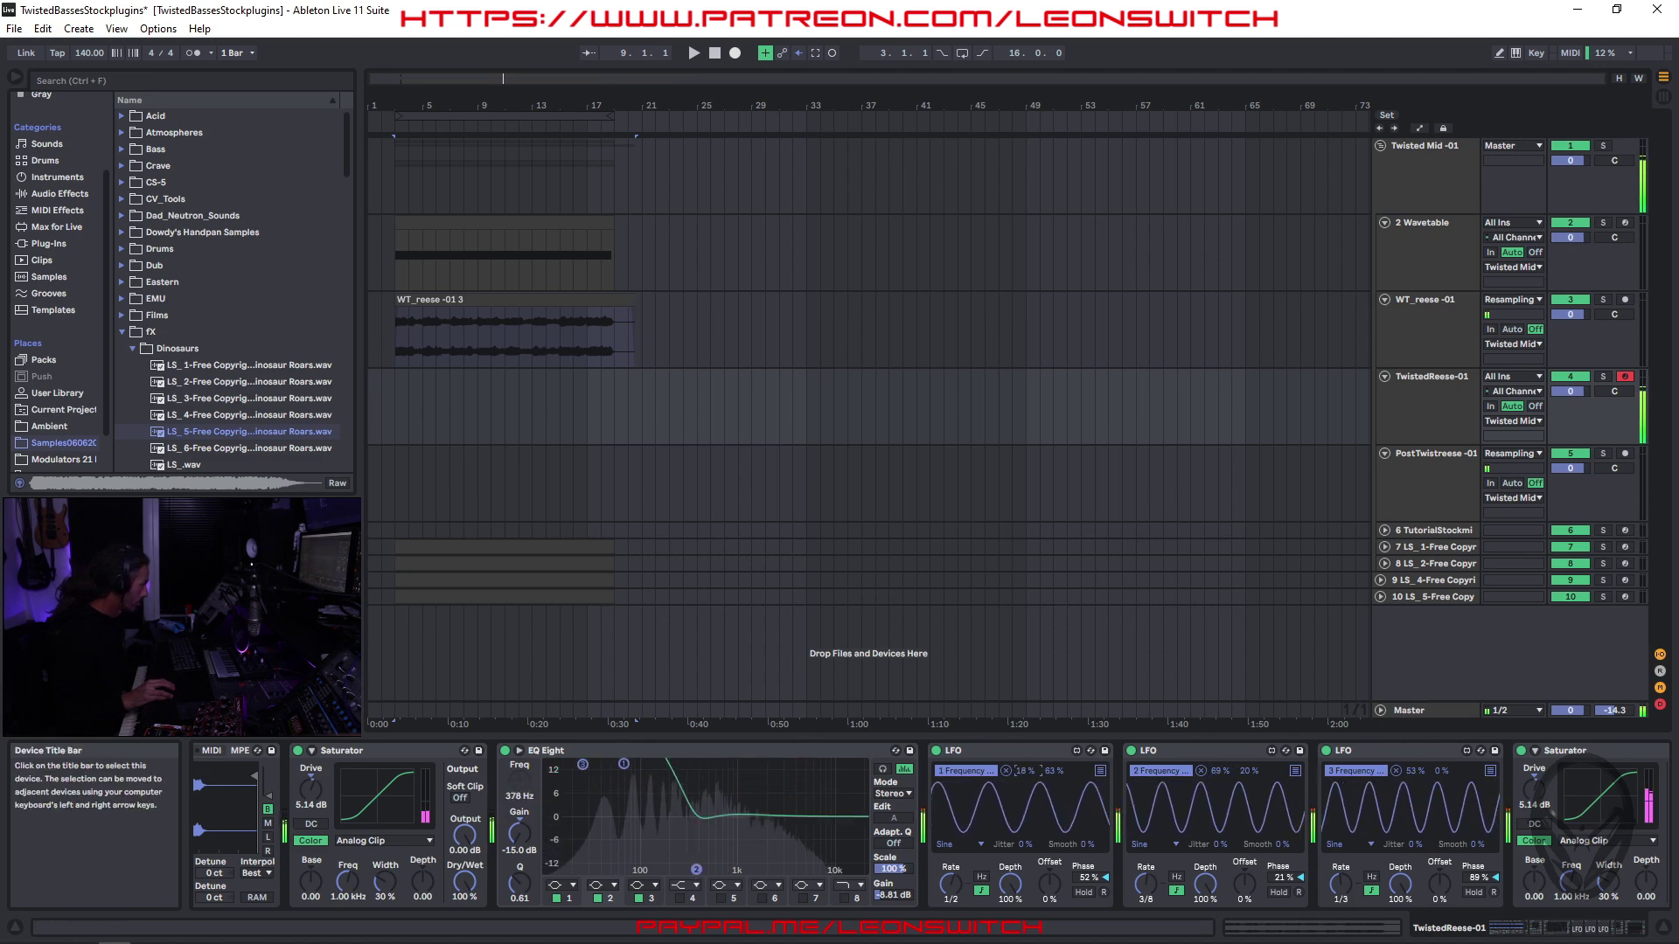
pyautogui.moveTo(1052, 778); pyautogui.dragTo(1053, 796)
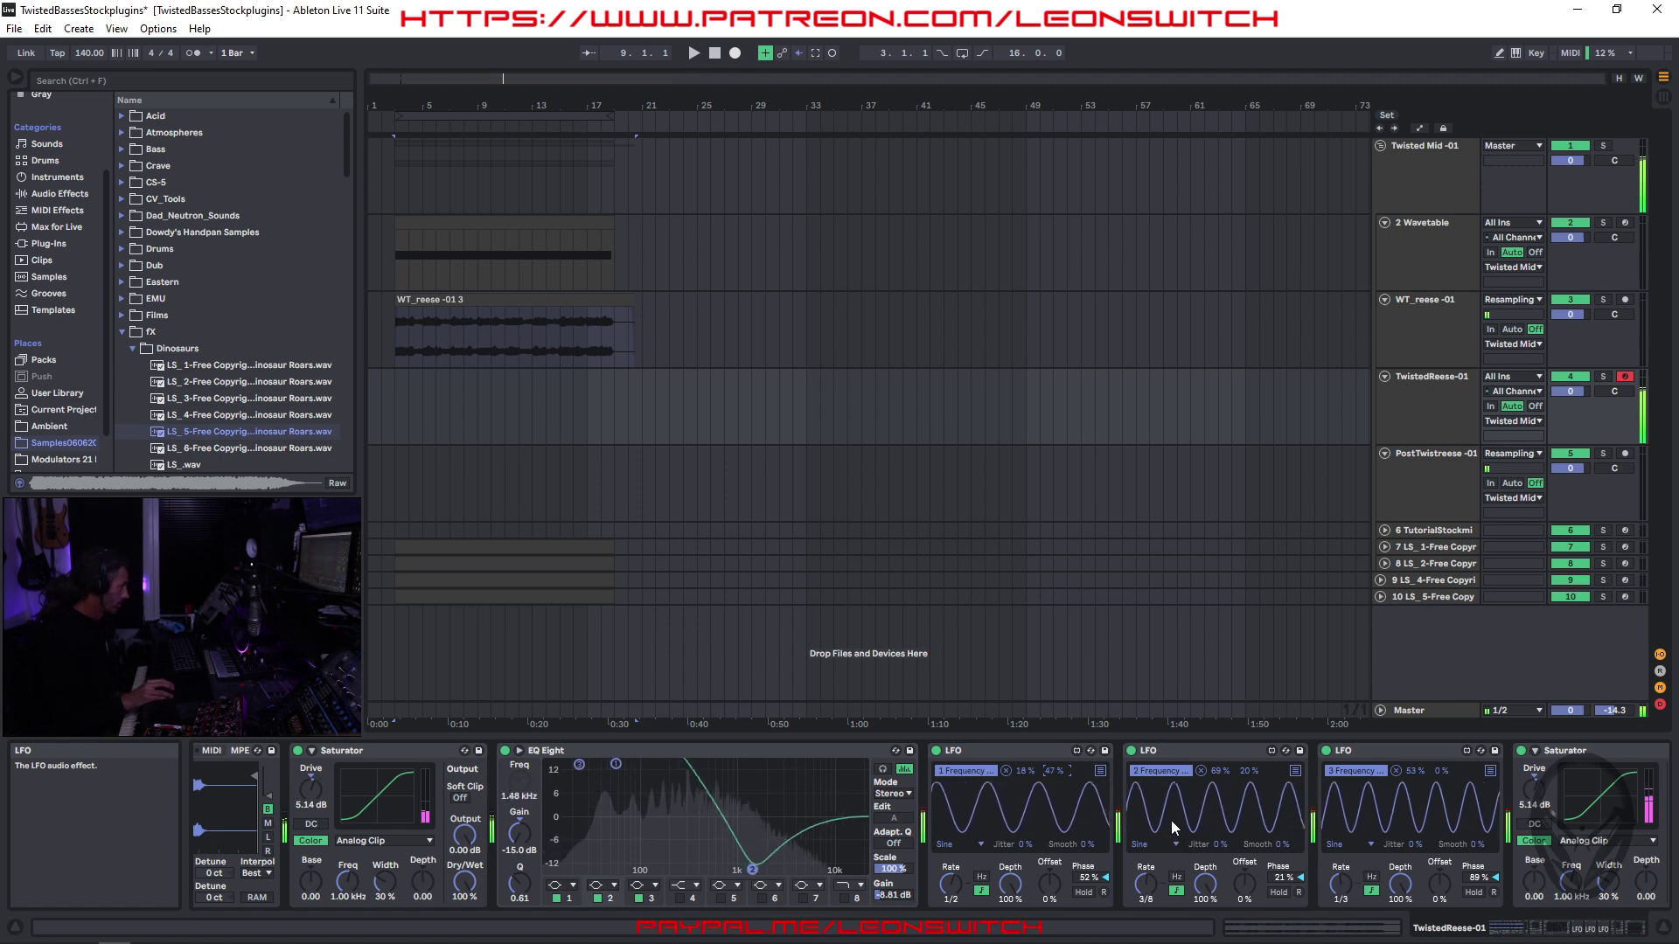
# - Set the third LFO's rate to 3/4 and phase to 6%, and the first LFO's phase to 68%
pyautogui.moveTo(1340, 883); pyautogui.dragTo(1341, 874)
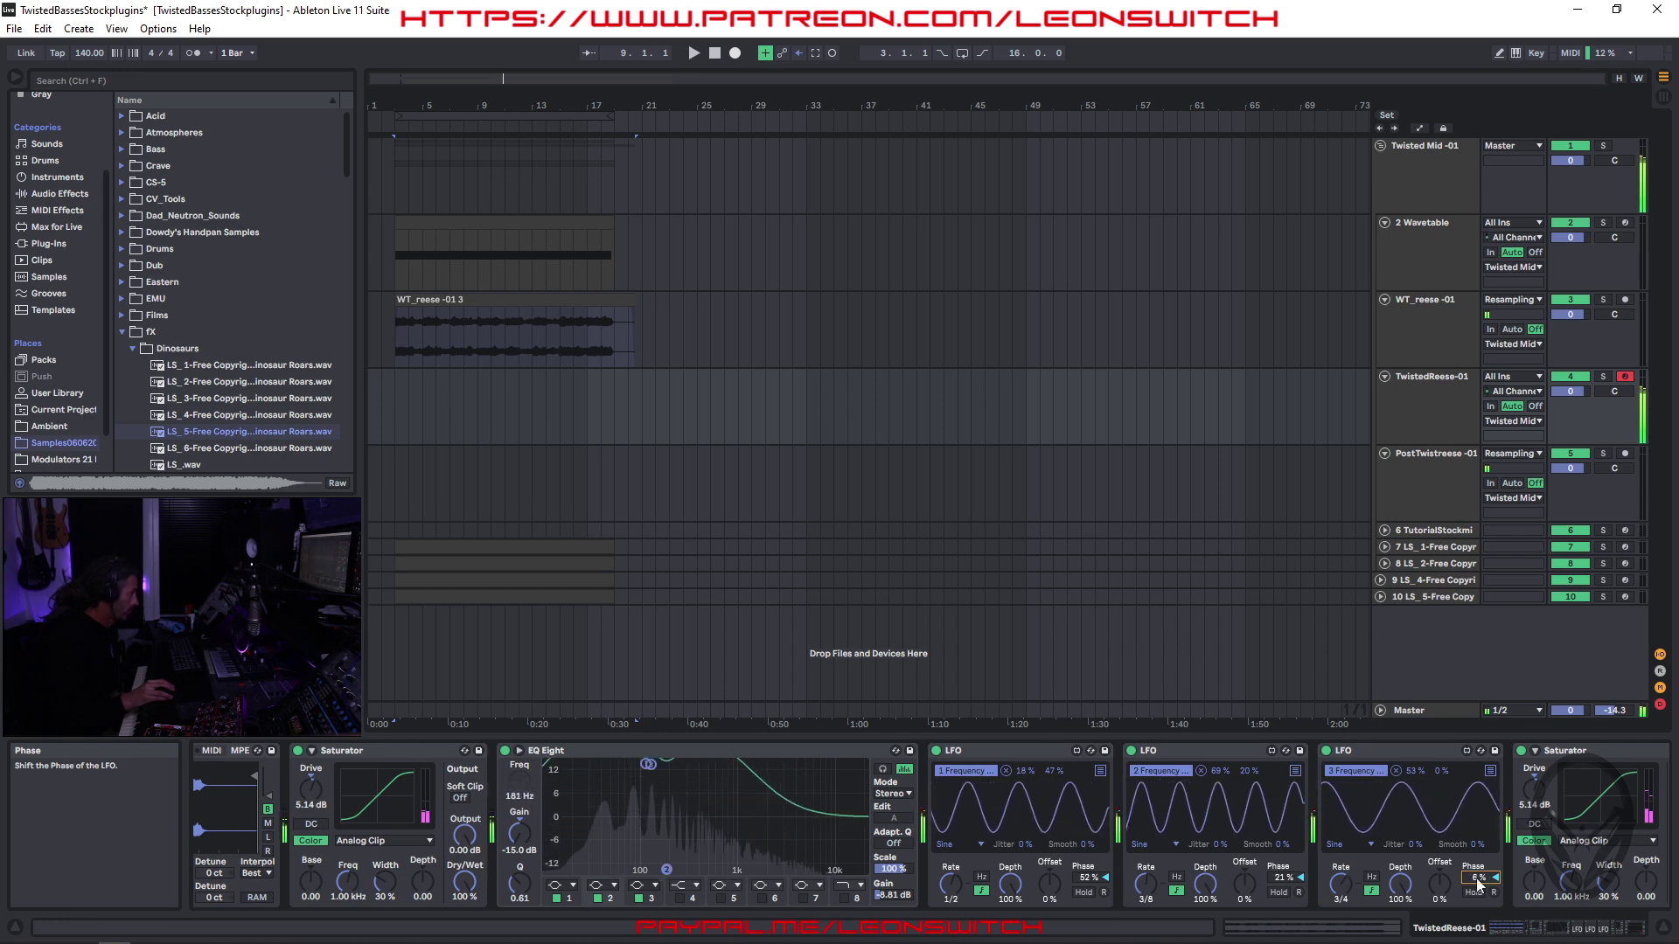
pyautogui.moveTo(1089, 877)
pyautogui.mouseDown()
pyautogui.moveTo(1089, 902)
pyautogui.moveTo(1088, 863)
pyautogui.mouseUp()
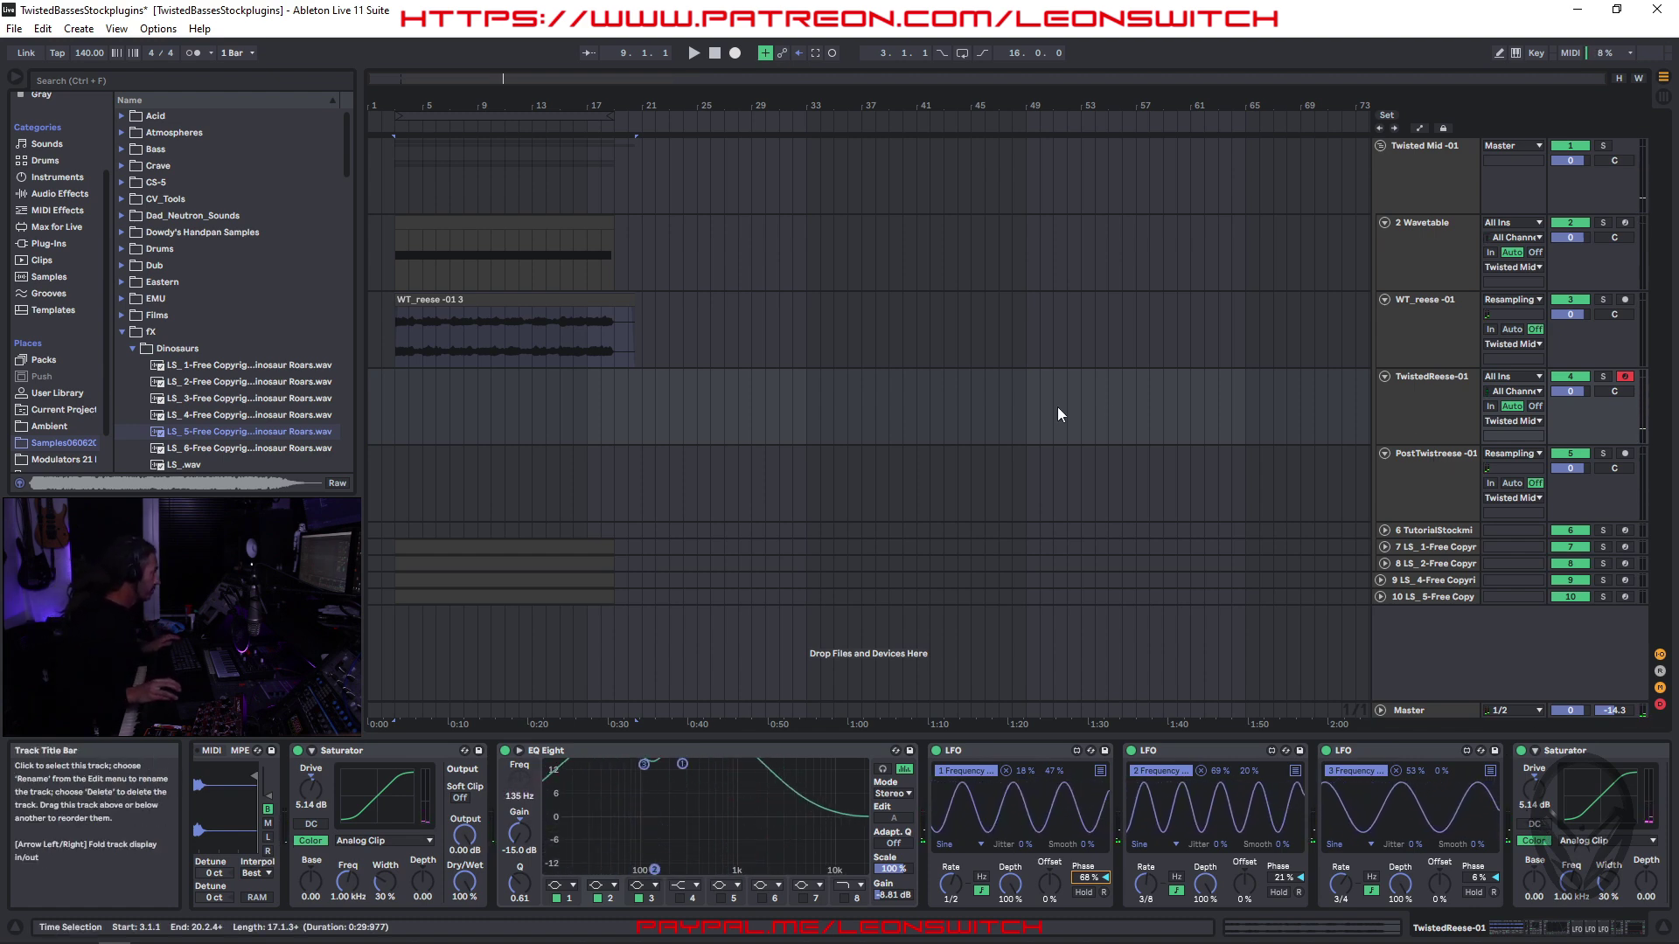
# - Insert a 16-bar MIDI clip on the TwistedReese-01 track from bar 3 and draw one sustained C3 note across it
pyautogui.click(1426, 394)
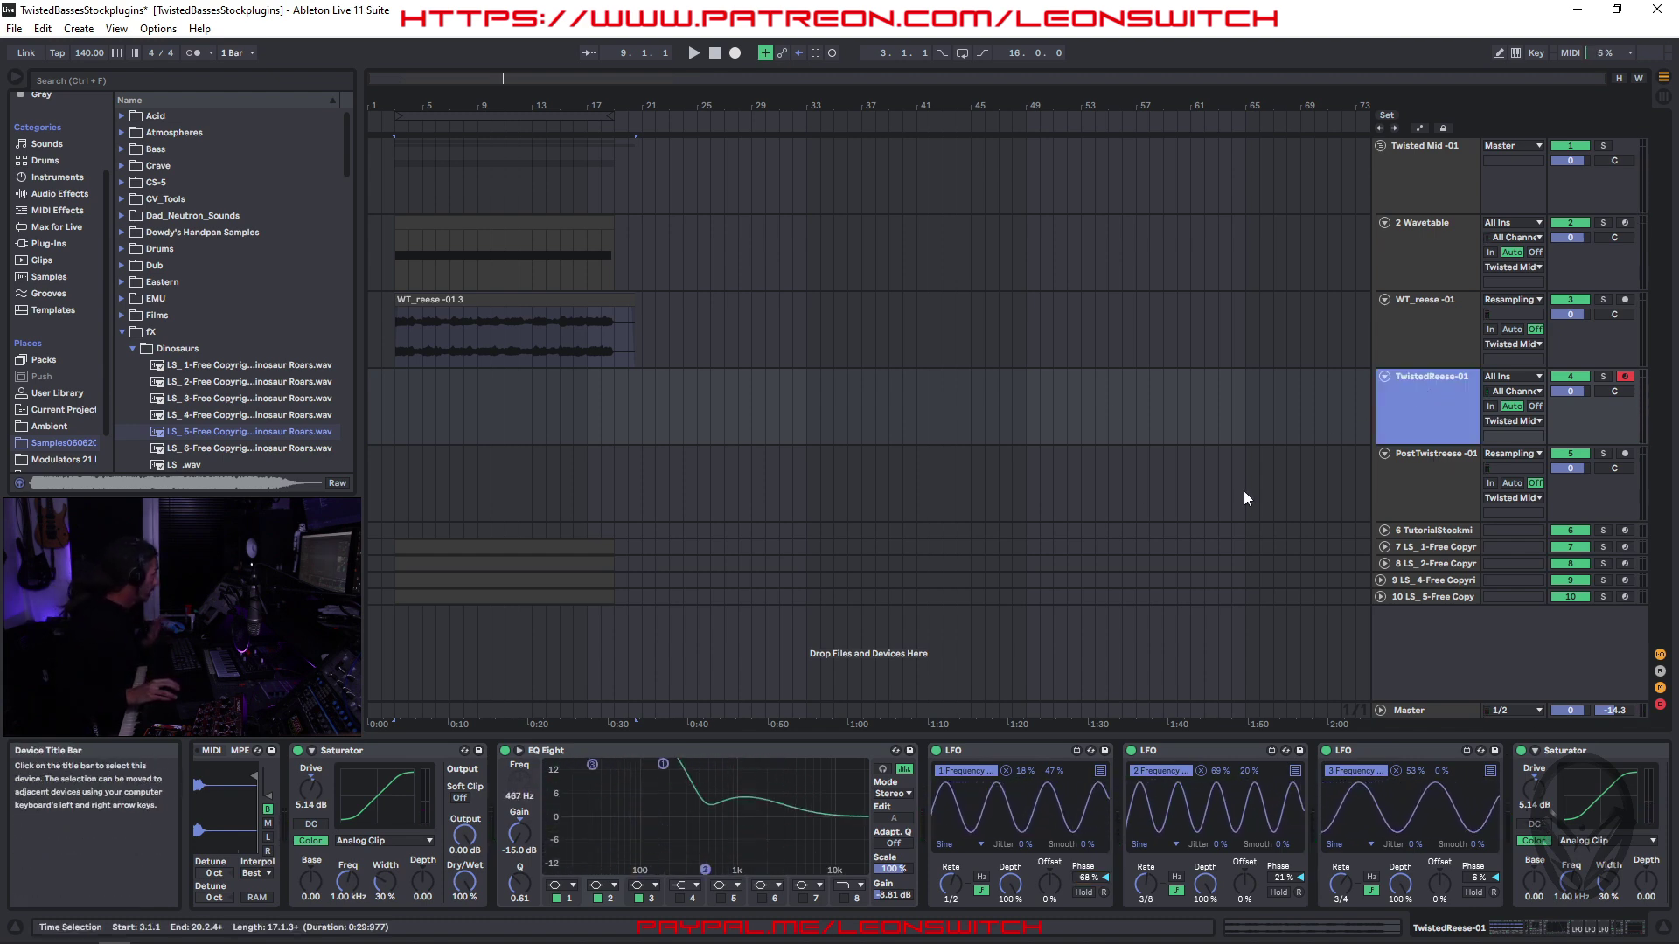
pyautogui.moveTo(394, 407); pyautogui.dragTo(616, 404)
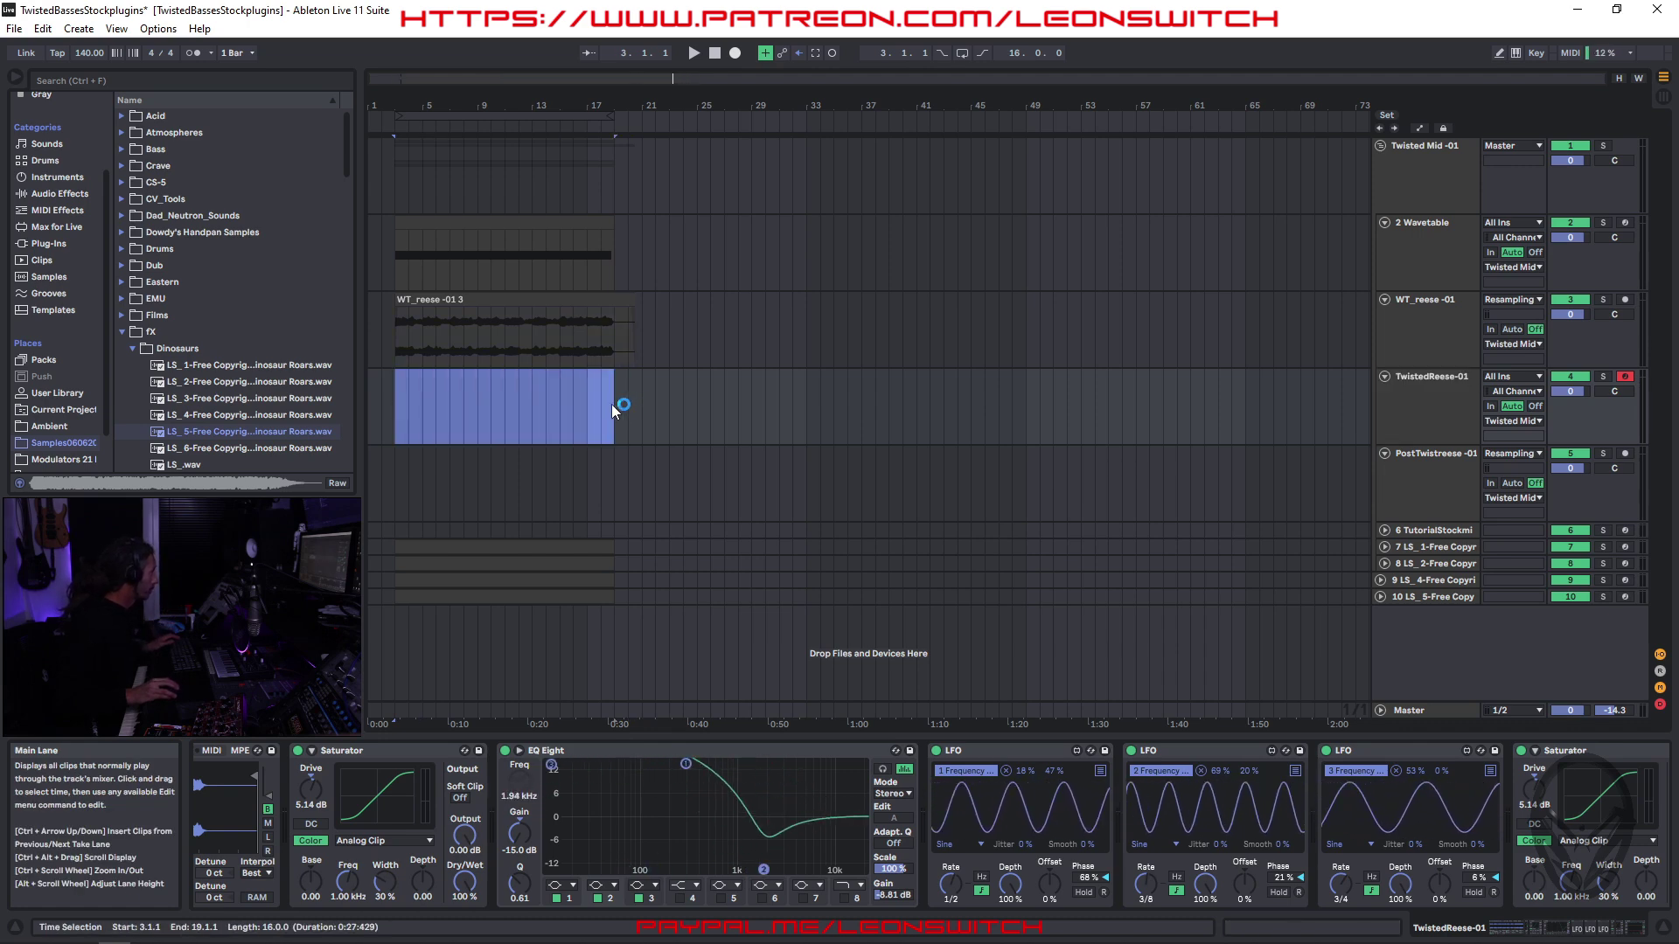
pyautogui.rightClick(617, 404)
pyautogui.click(662, 515)
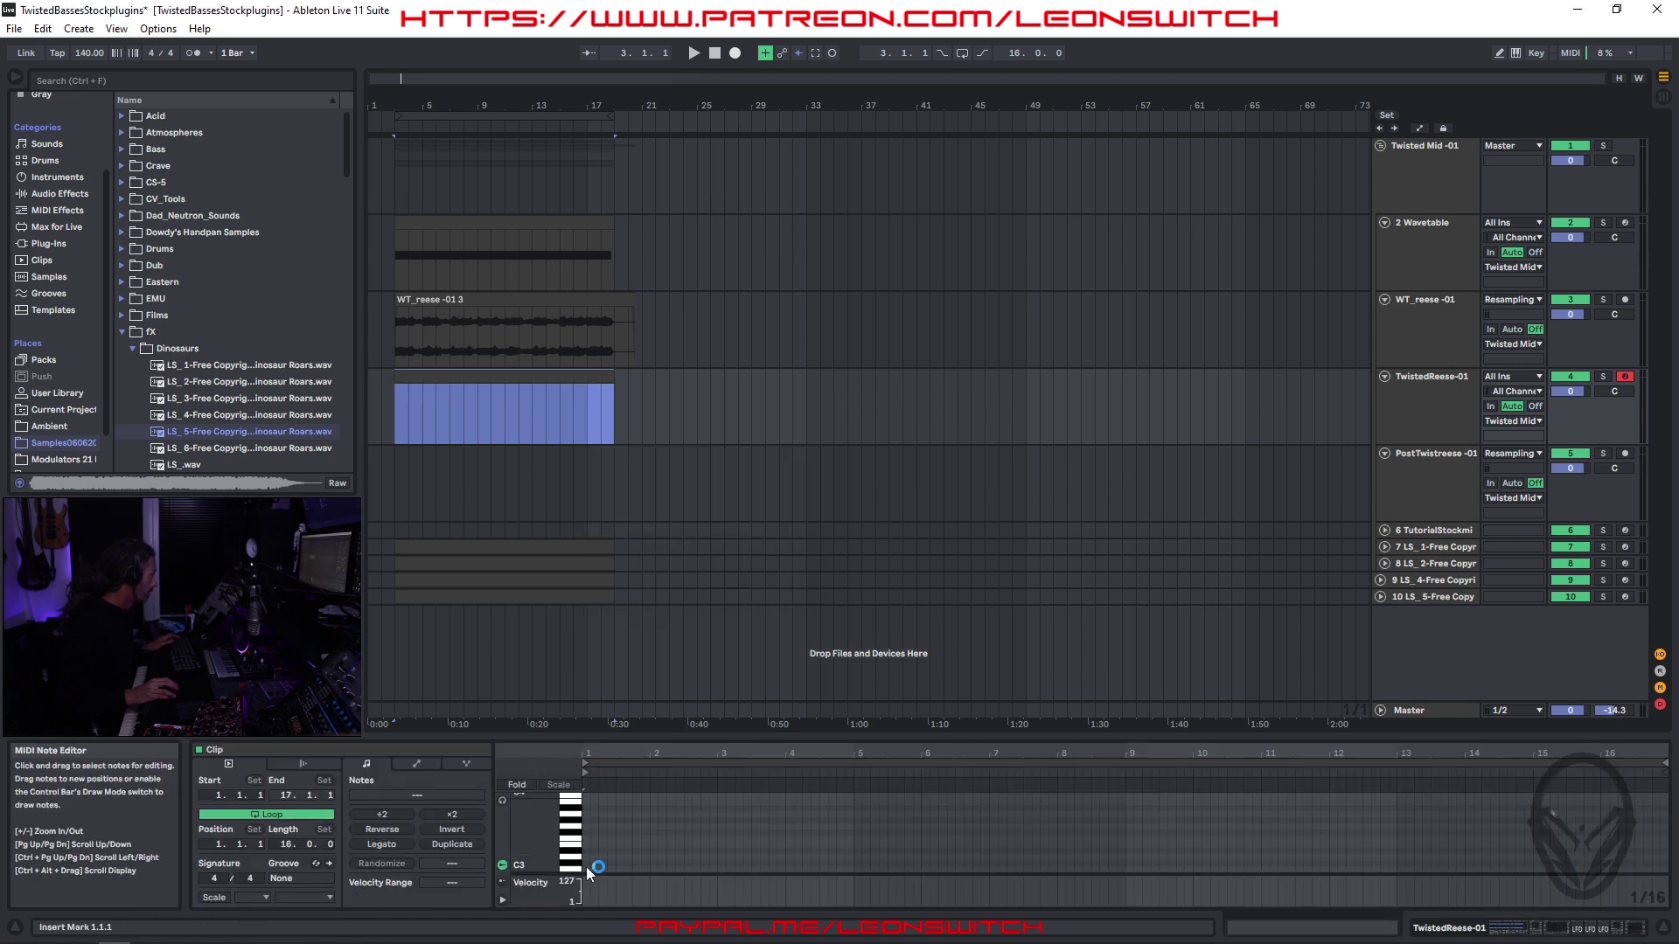
pyautogui.moveTo(586, 867); pyautogui.dragTo(1666, 871)
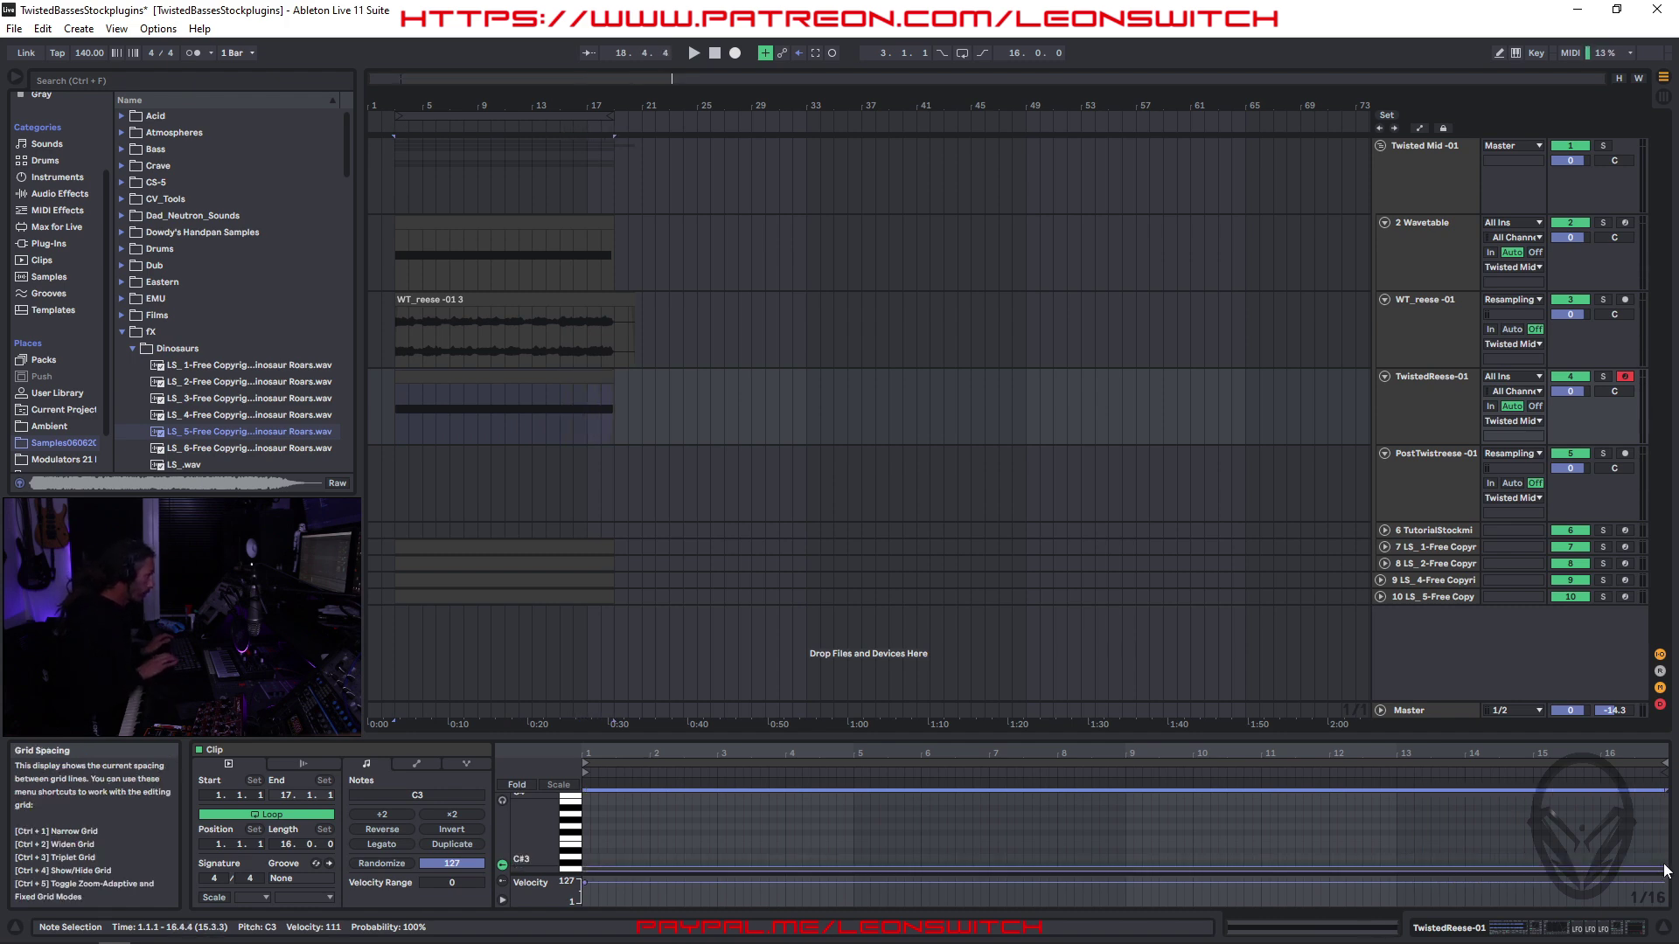
# - Arm the PostTwistreese-01 track, solo TwistedReese-01 and record its output as audio to just past bar 19
pyautogui.click(1437, 479)
pyautogui.click(1627, 456)
pyautogui.click(1603, 377)
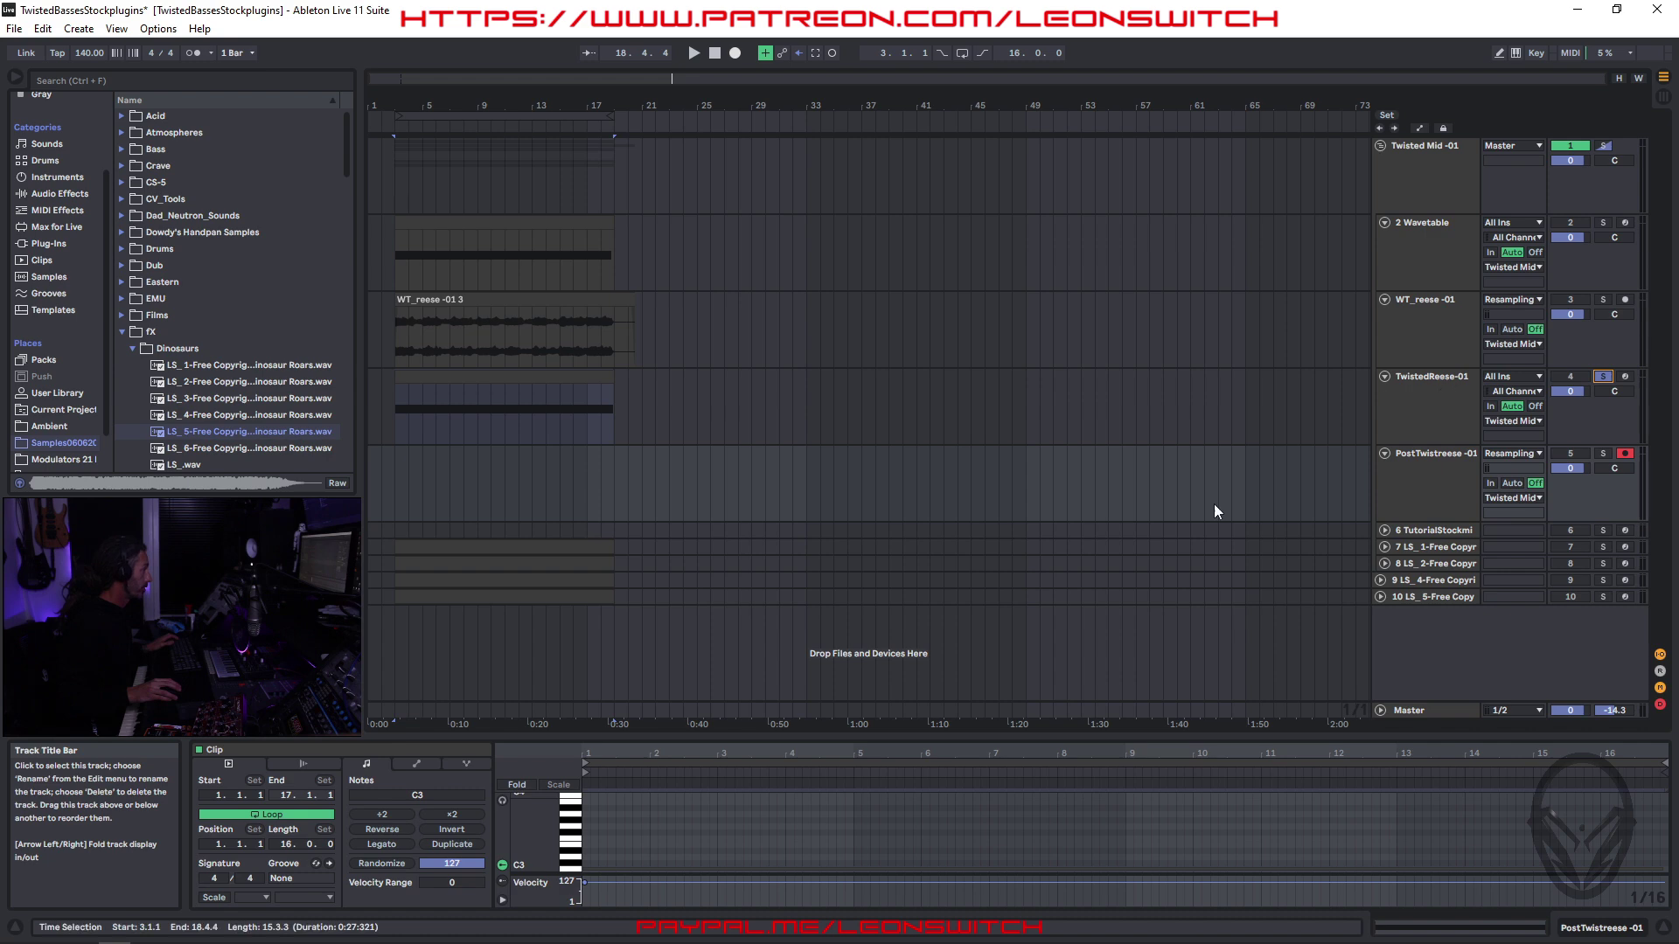
pyautogui.click(1439, 477)
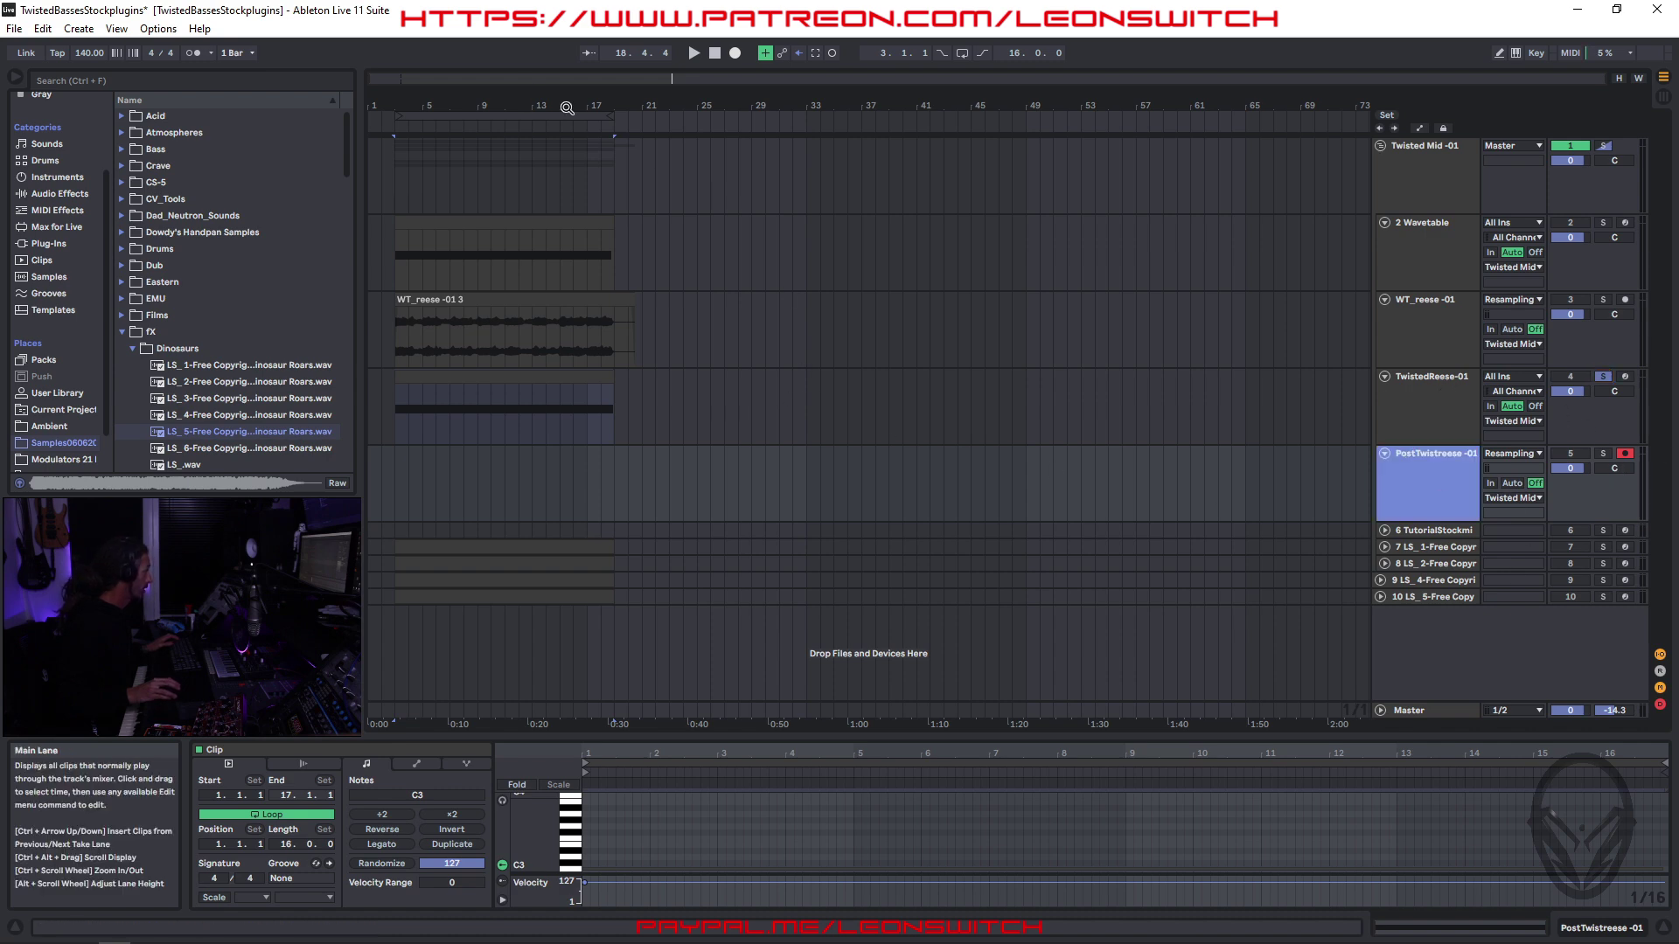
pyautogui.click(735, 54)
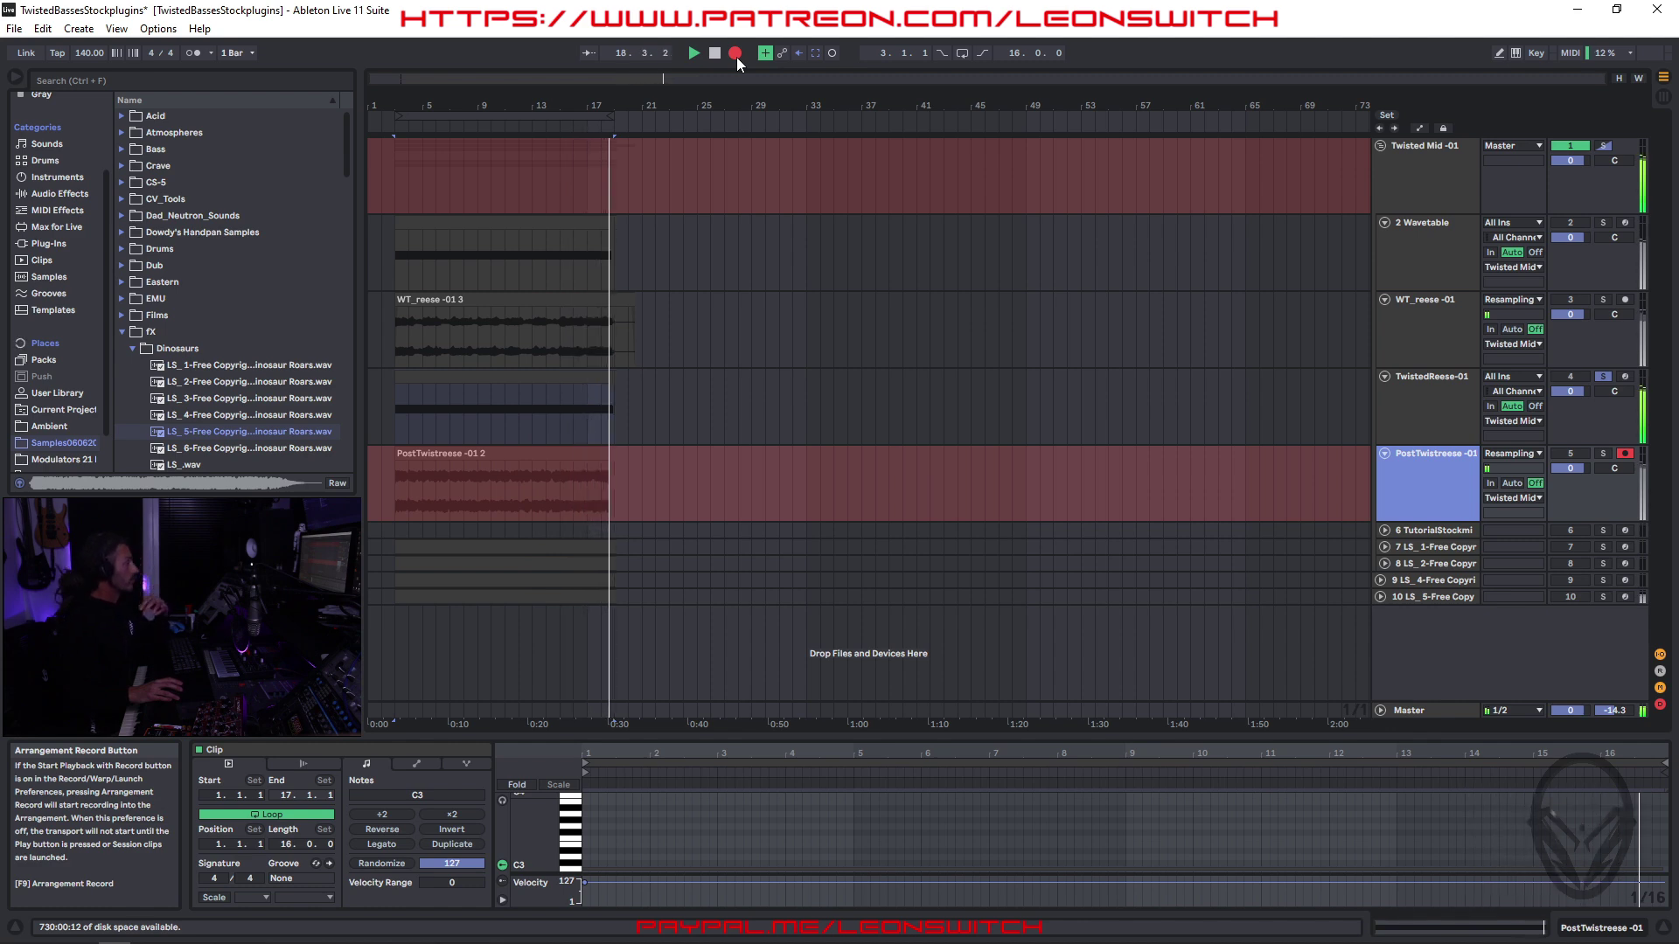
pyautogui.press('space')
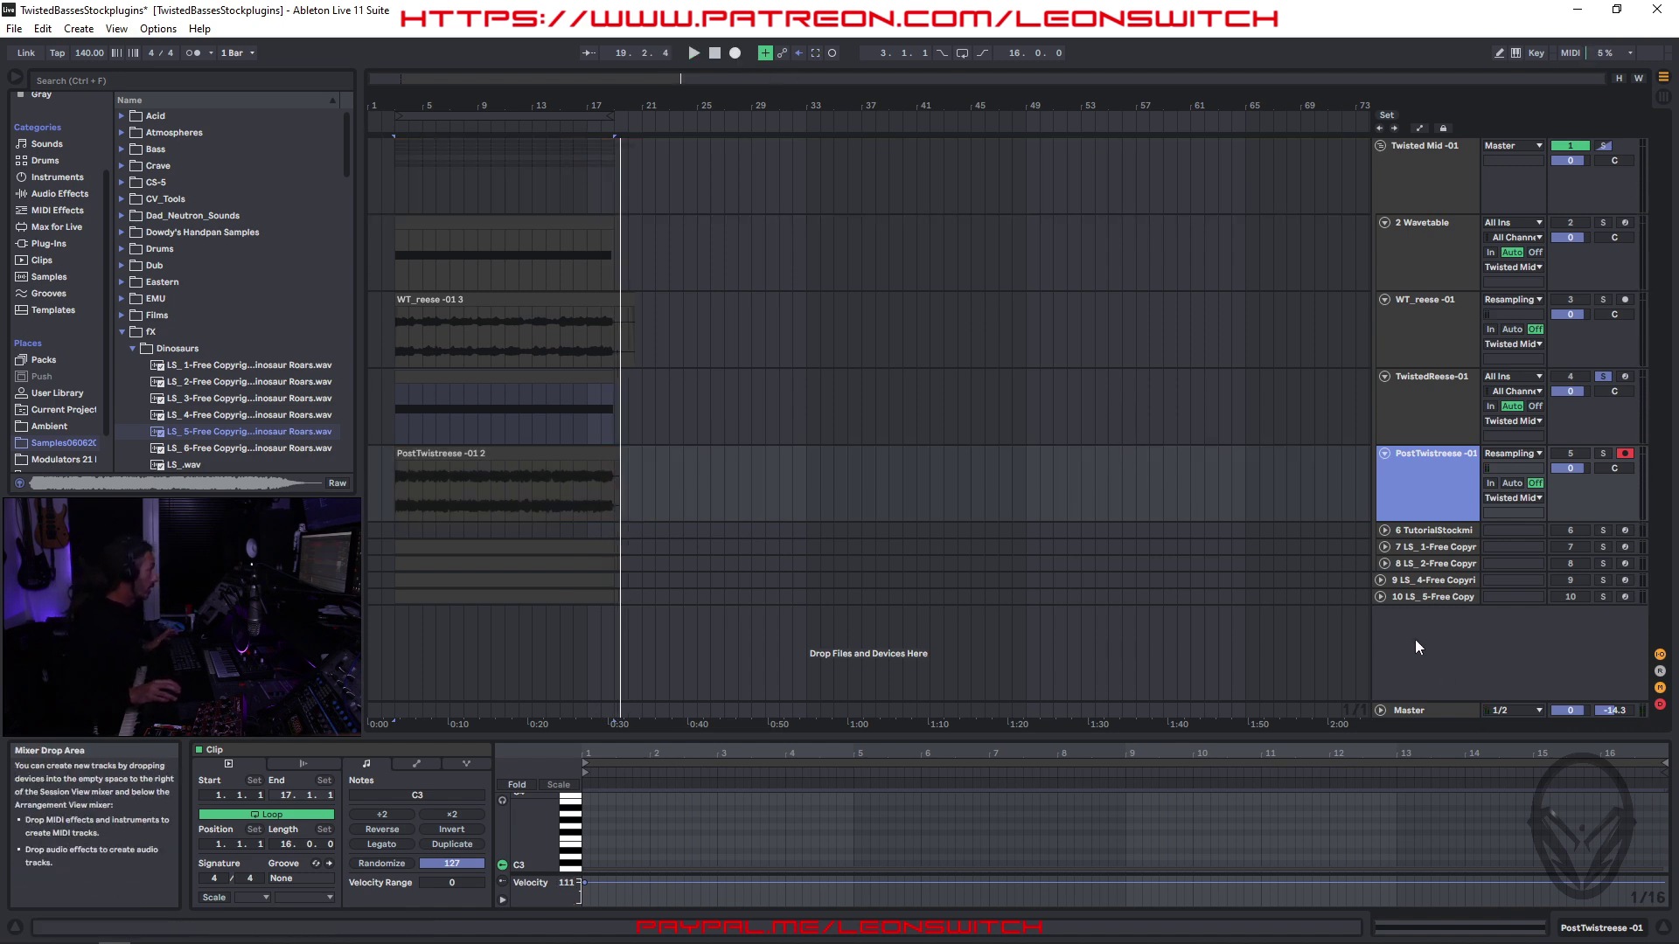
# - Unsolo TwistedReese-01, then solo and arm the TutorialStockmids-01 track and show its device chain
pyautogui.click(1443, 532)
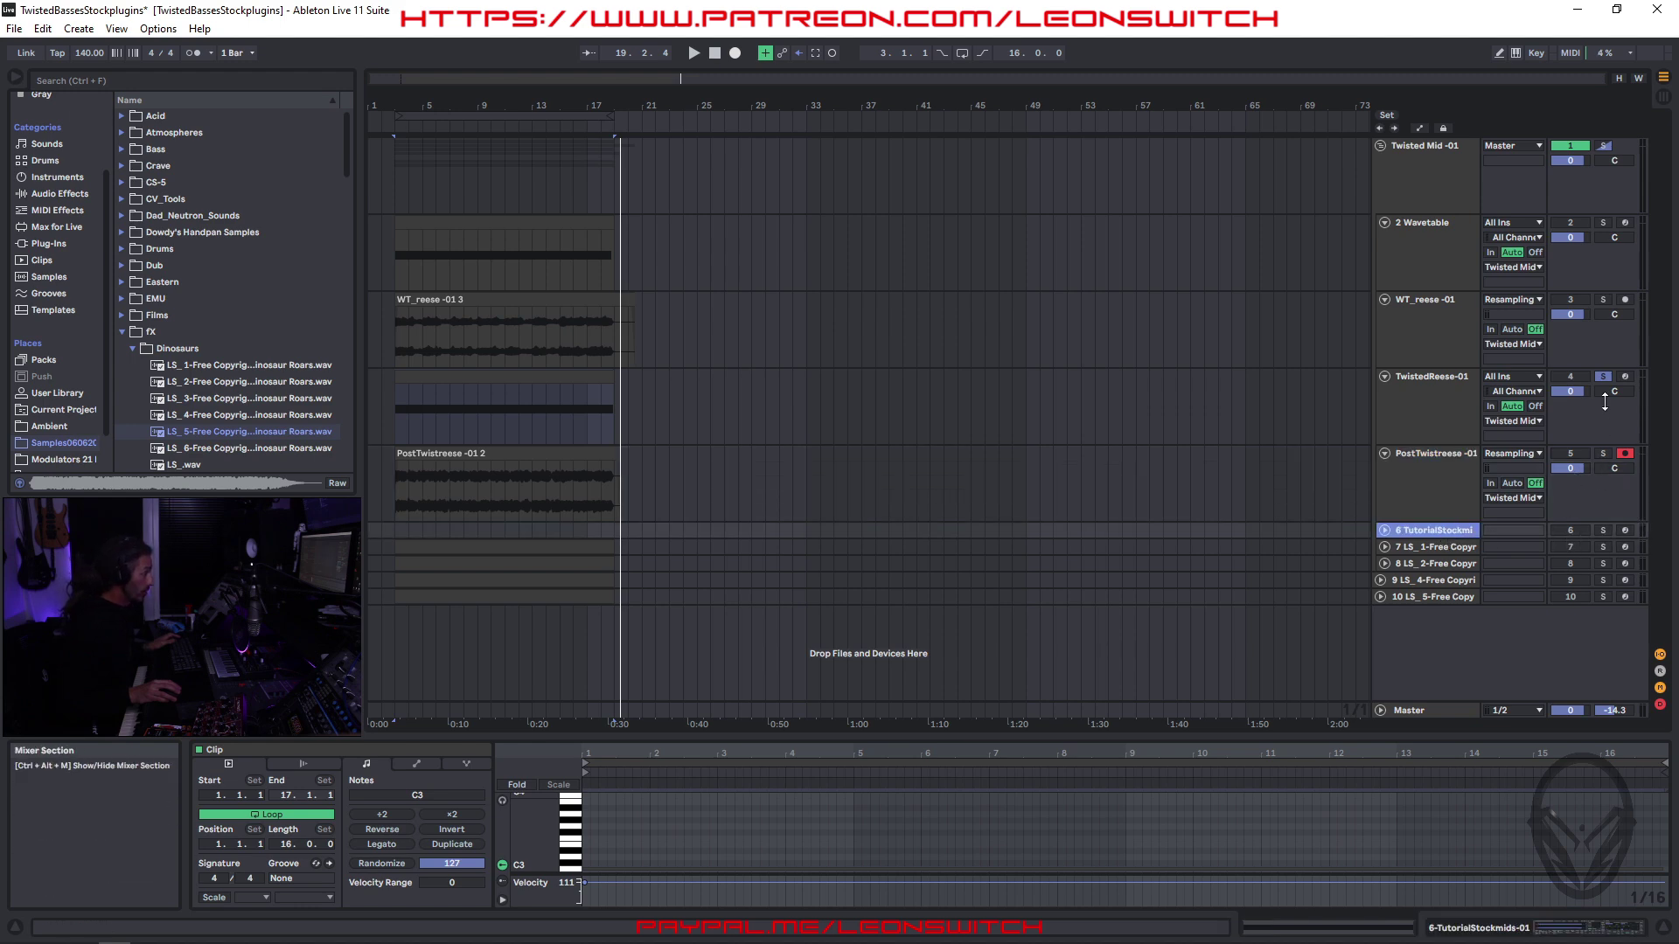
pyautogui.click(1603, 376)
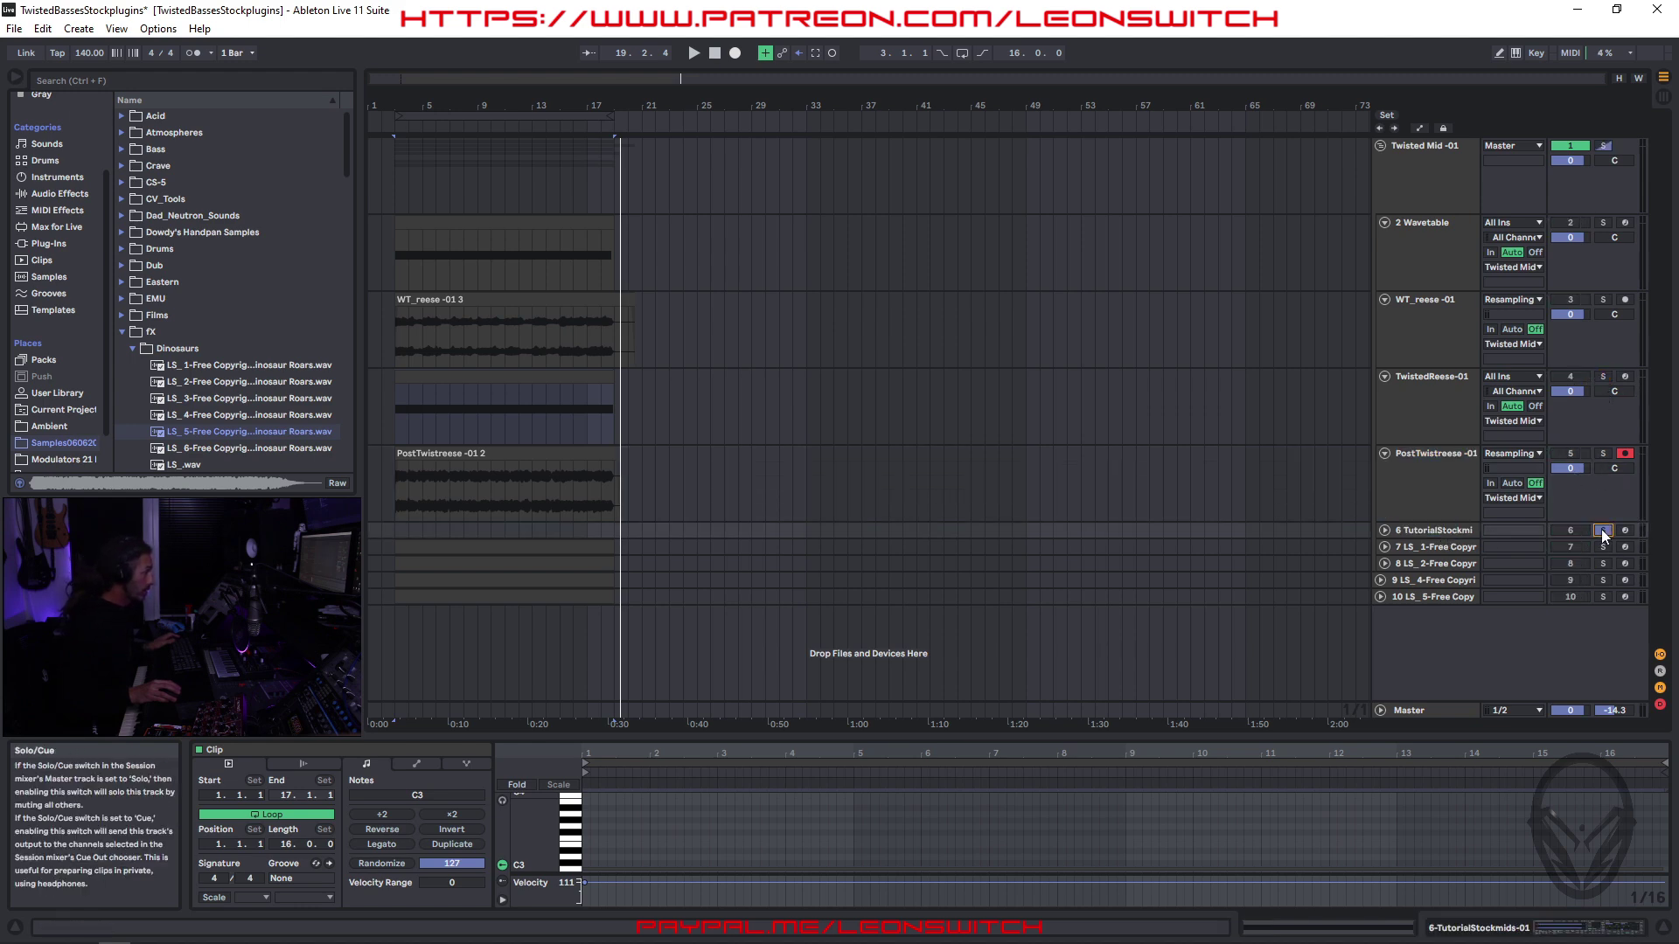
pyautogui.click(1623, 529)
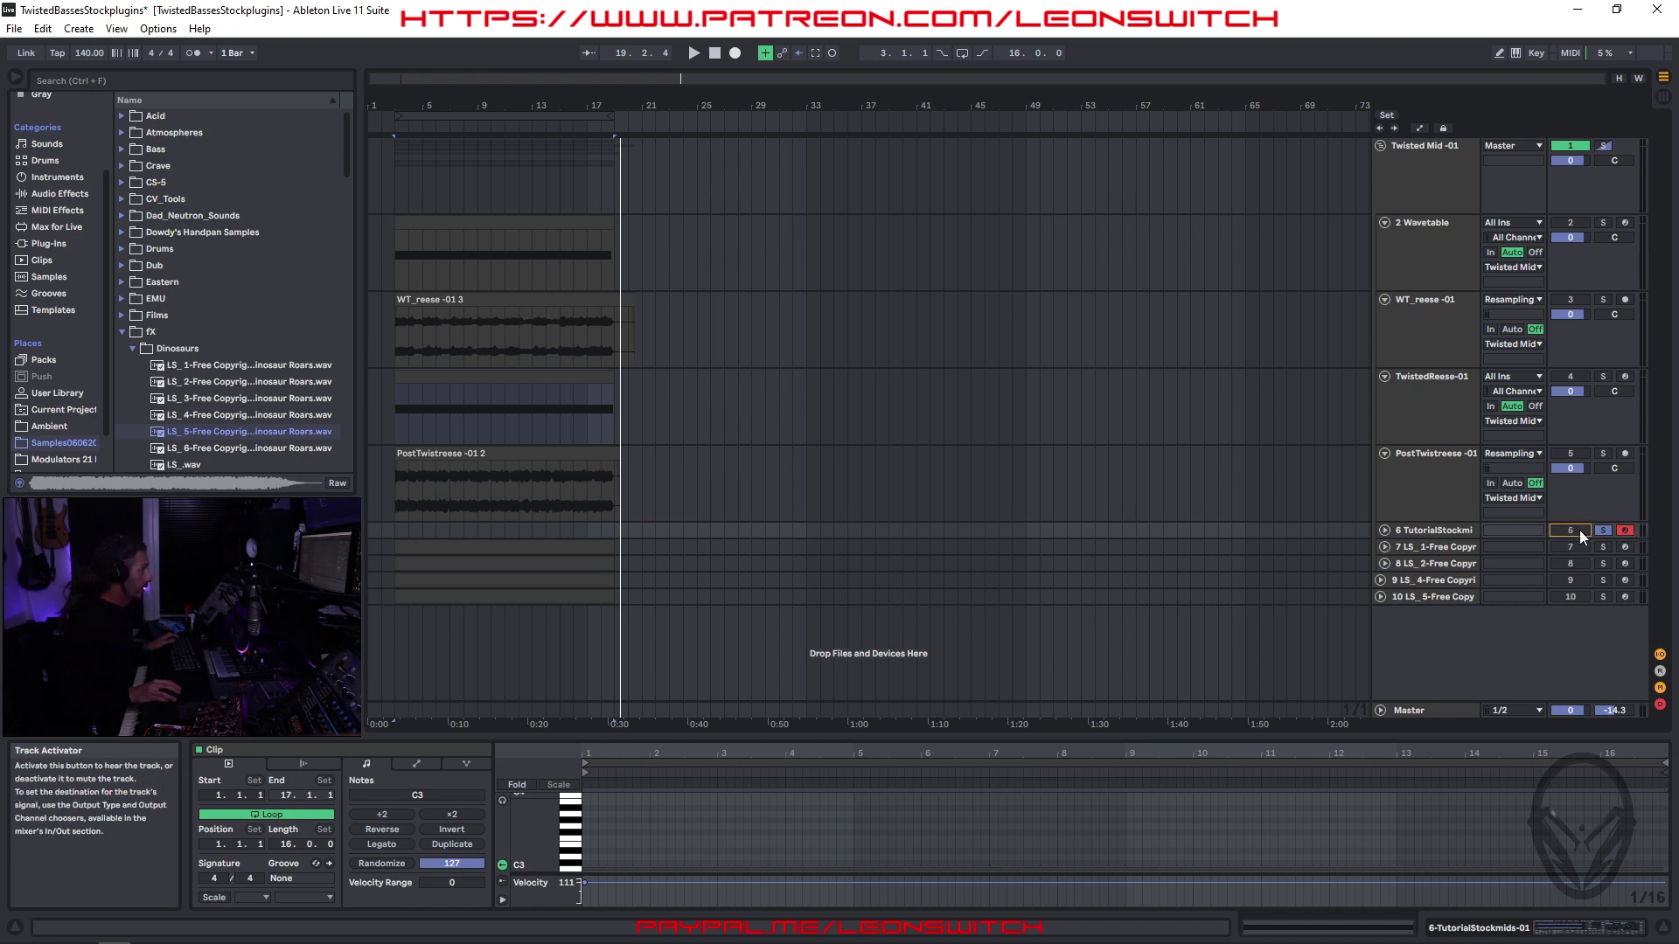
pyautogui.click(1466, 530)
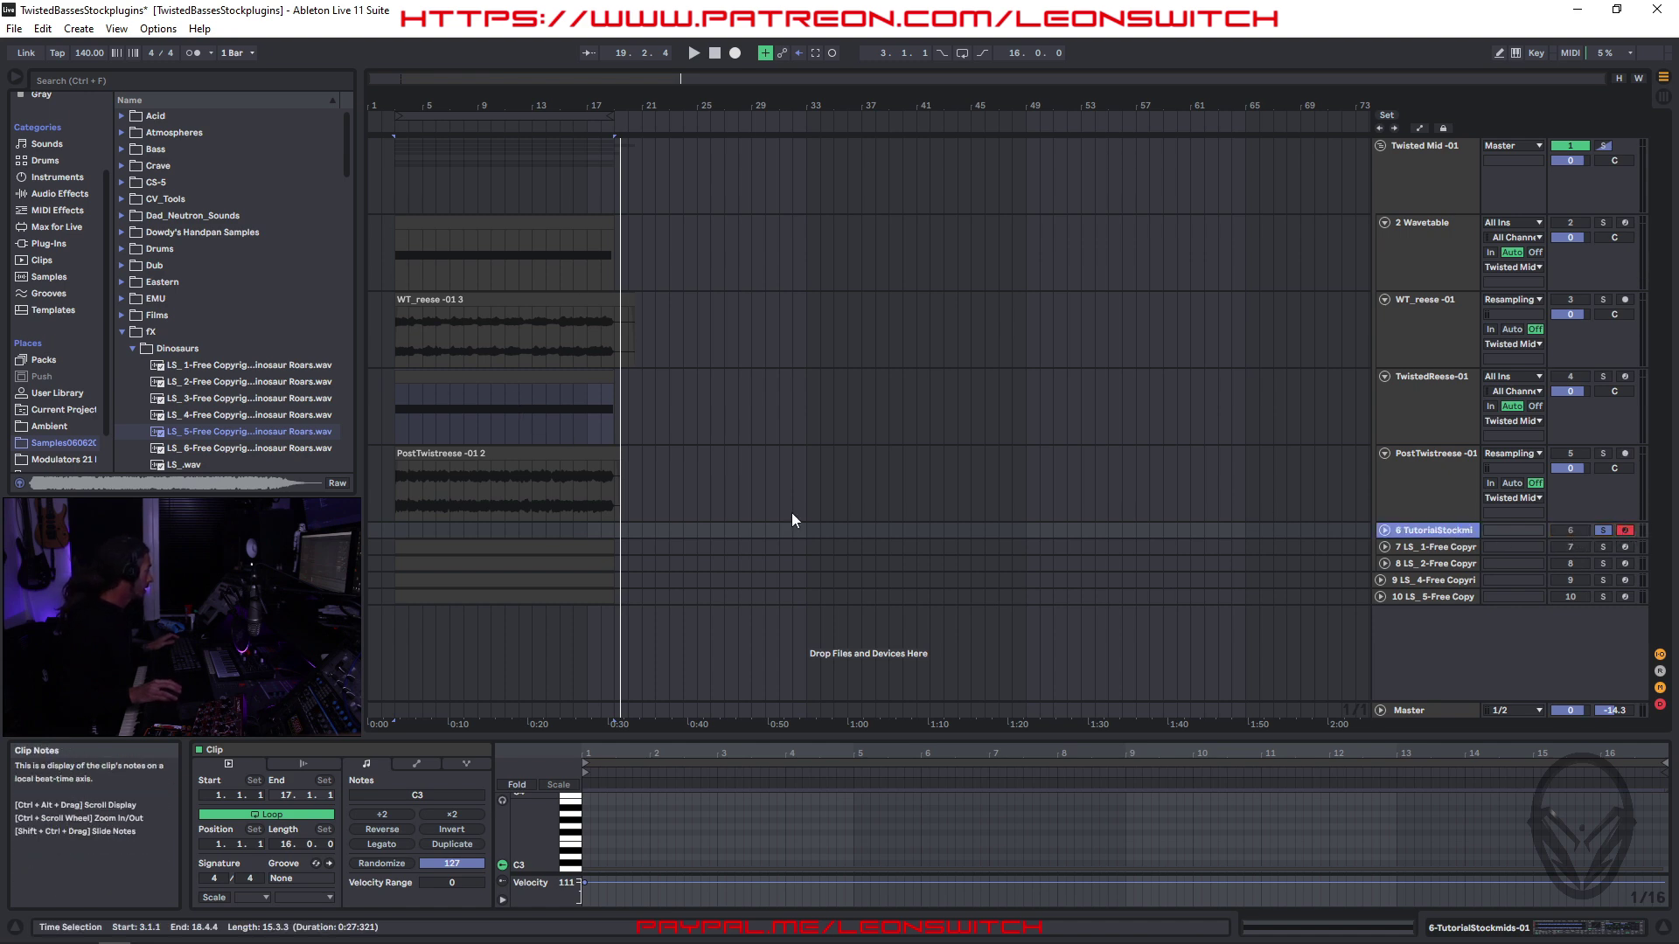
pyautogui.click(1425, 528)
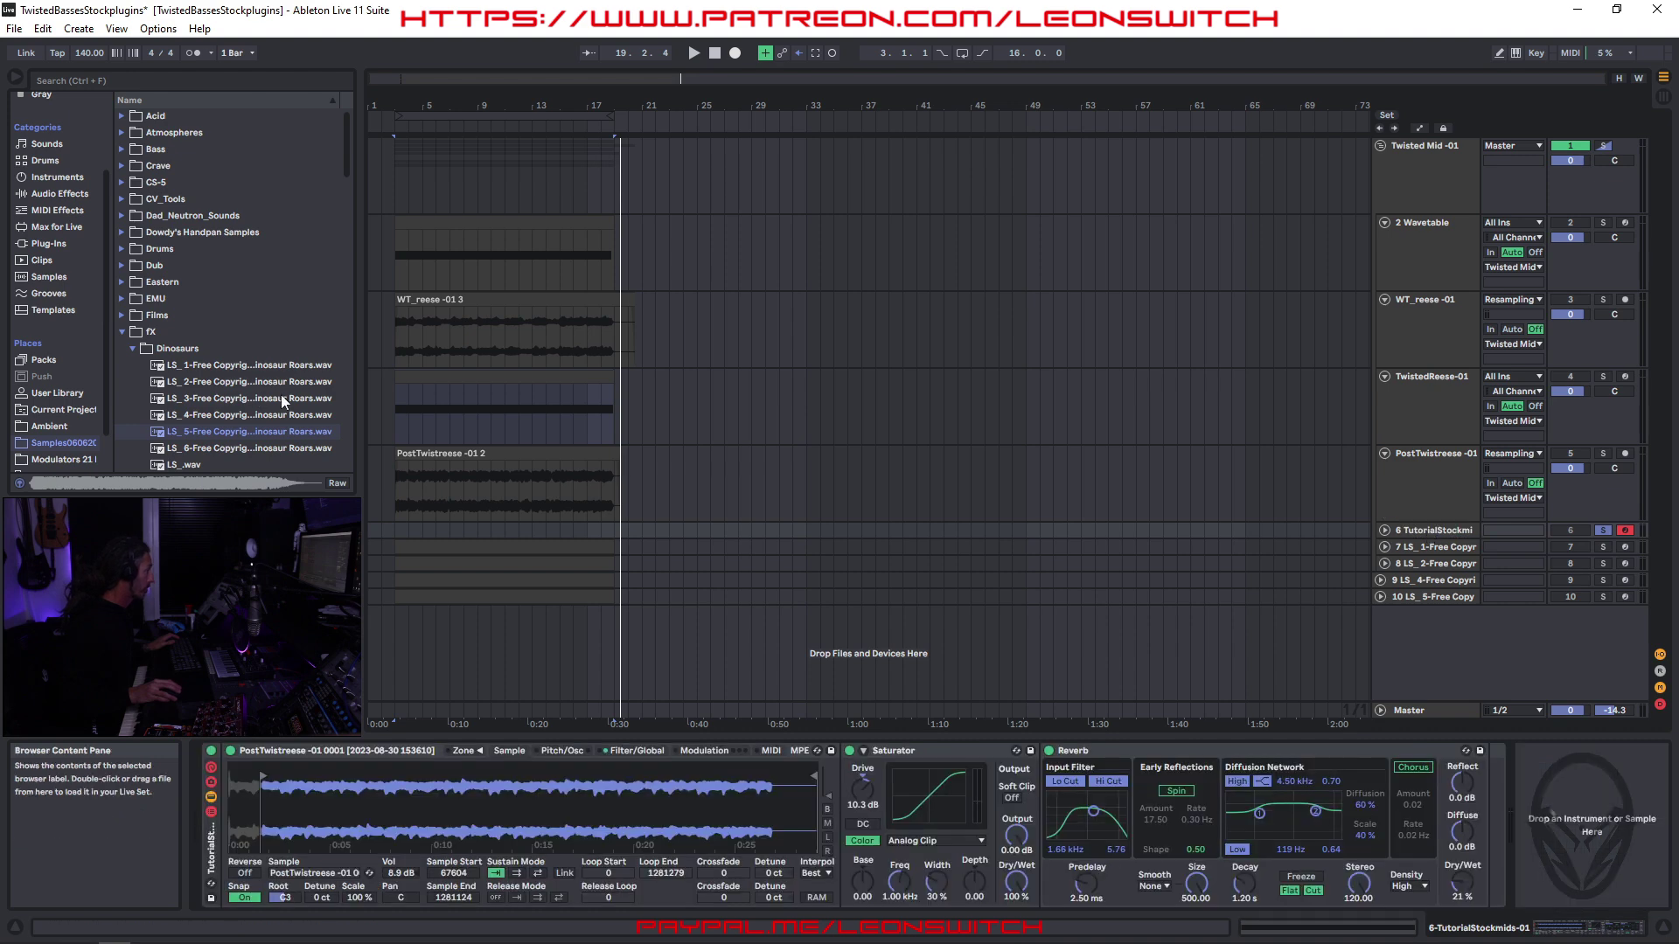
# - Load the new PostTwistreese-01 recording into the TutorialStockmids-01 Sampler and check its Pitch/Osc and Sample settings
pyautogui.click(500, 465)
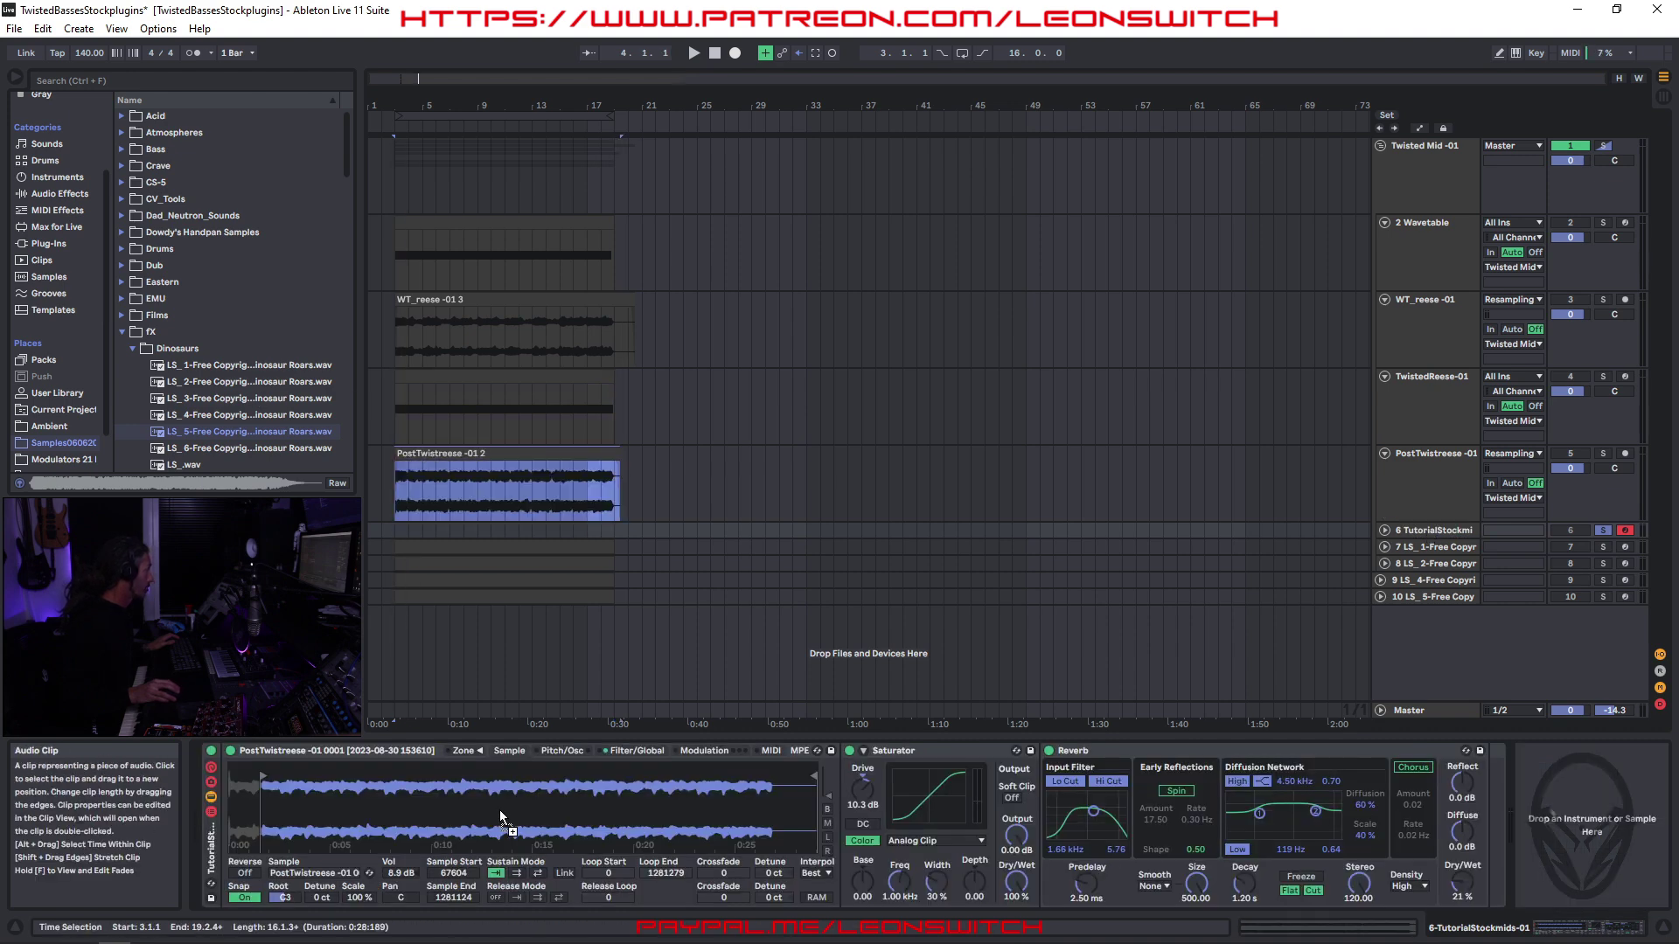
pyautogui.moveTo(500, 818); pyautogui.dragTo(500, 818)
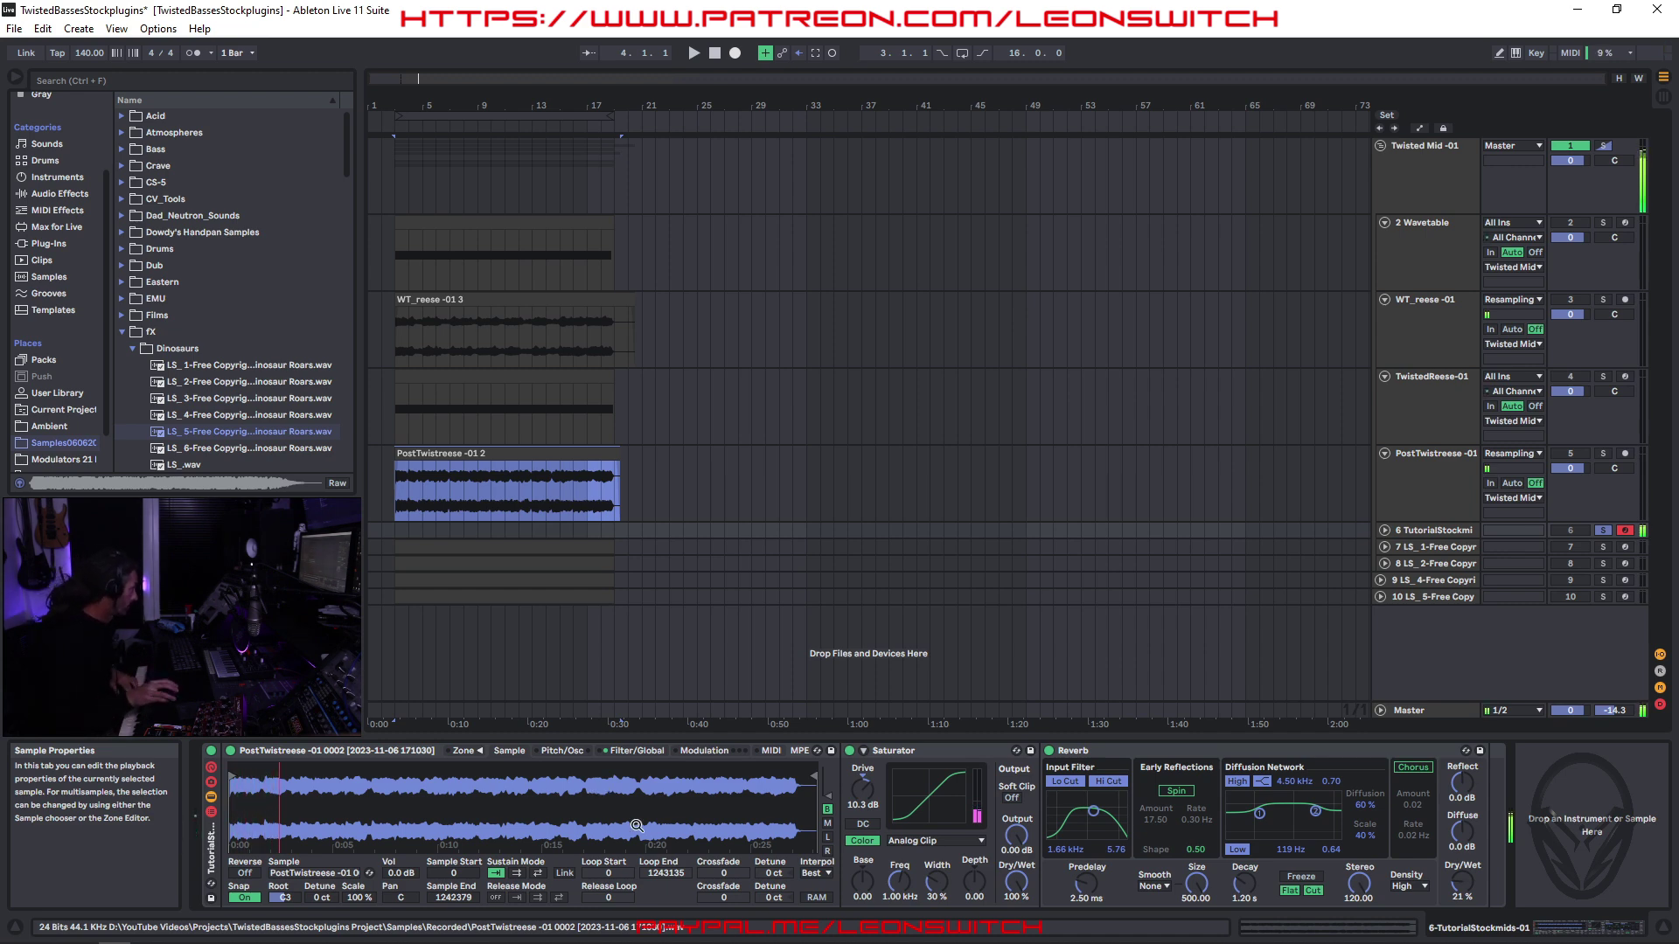
pyautogui.click(563, 751)
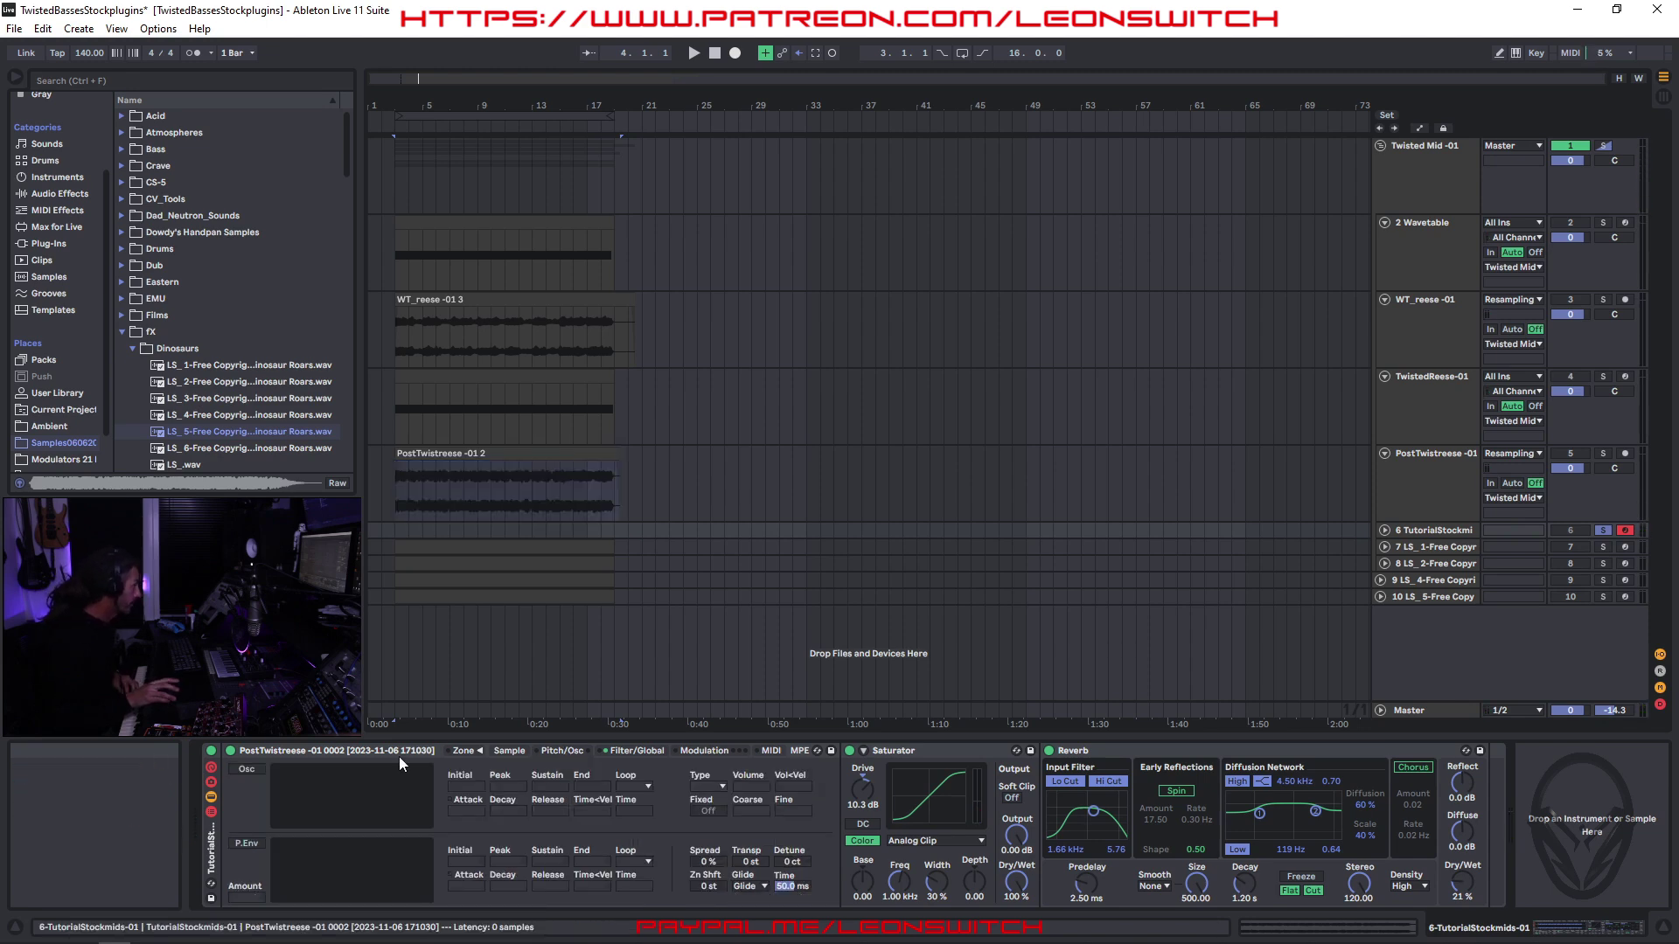
pyautogui.click(503, 752)
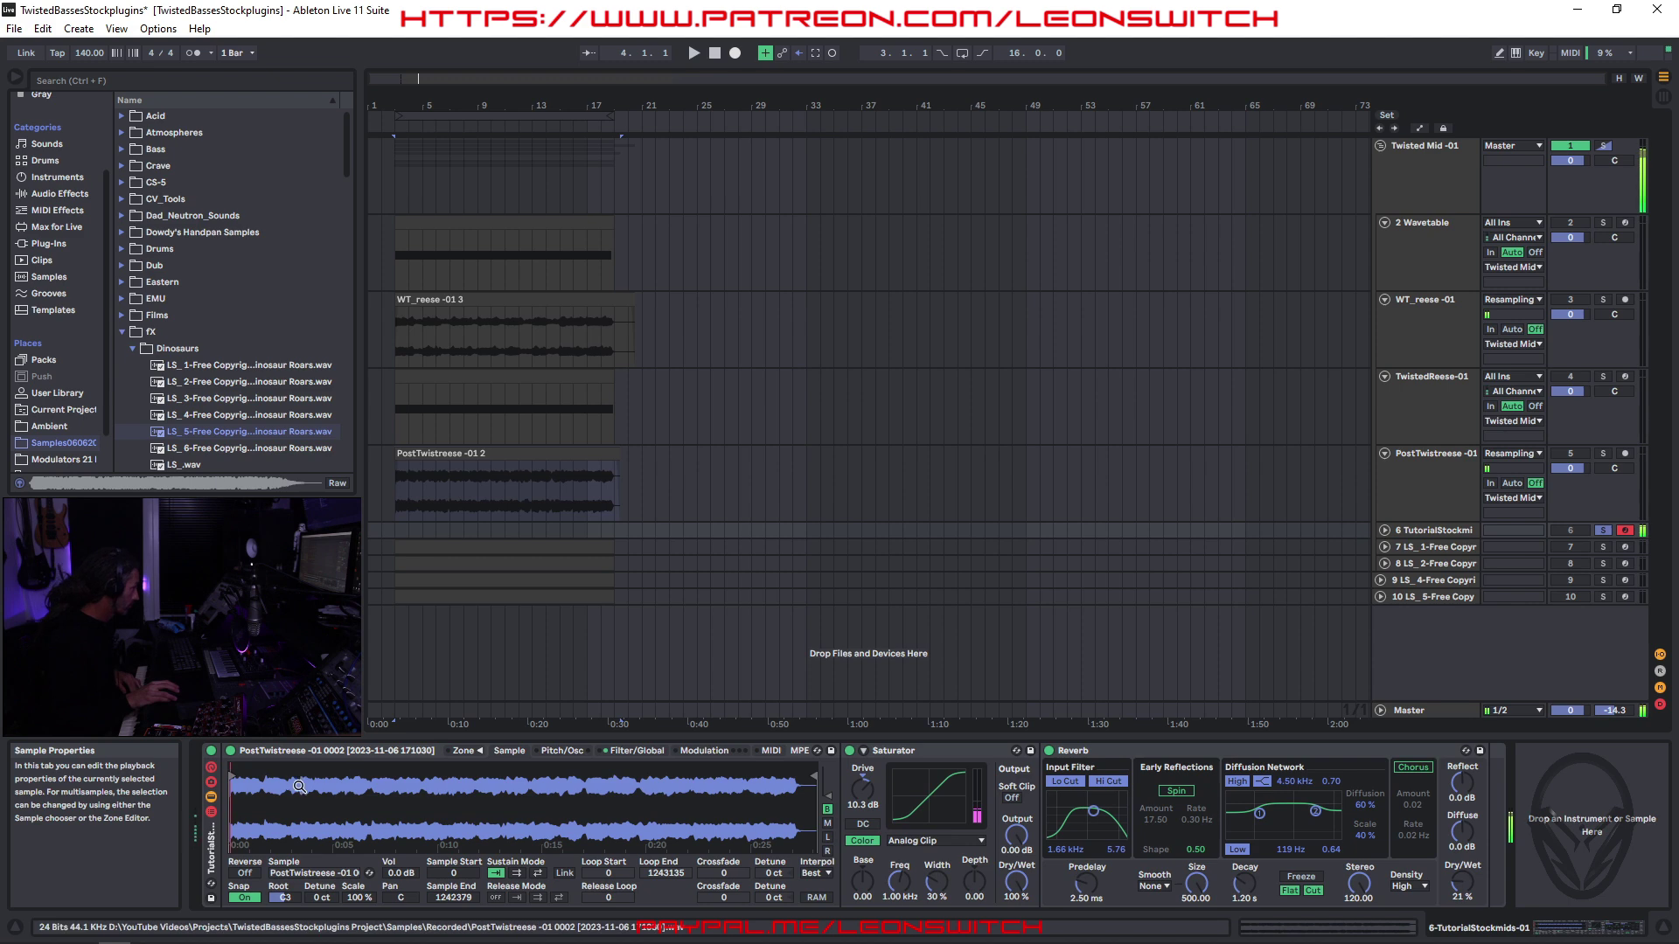
# - Move the Sampler's sample start progressively further into the recording, auditioning each position, and finish at 603758
pyautogui.moveTo(231, 777); pyautogui.dragTo(255, 777)
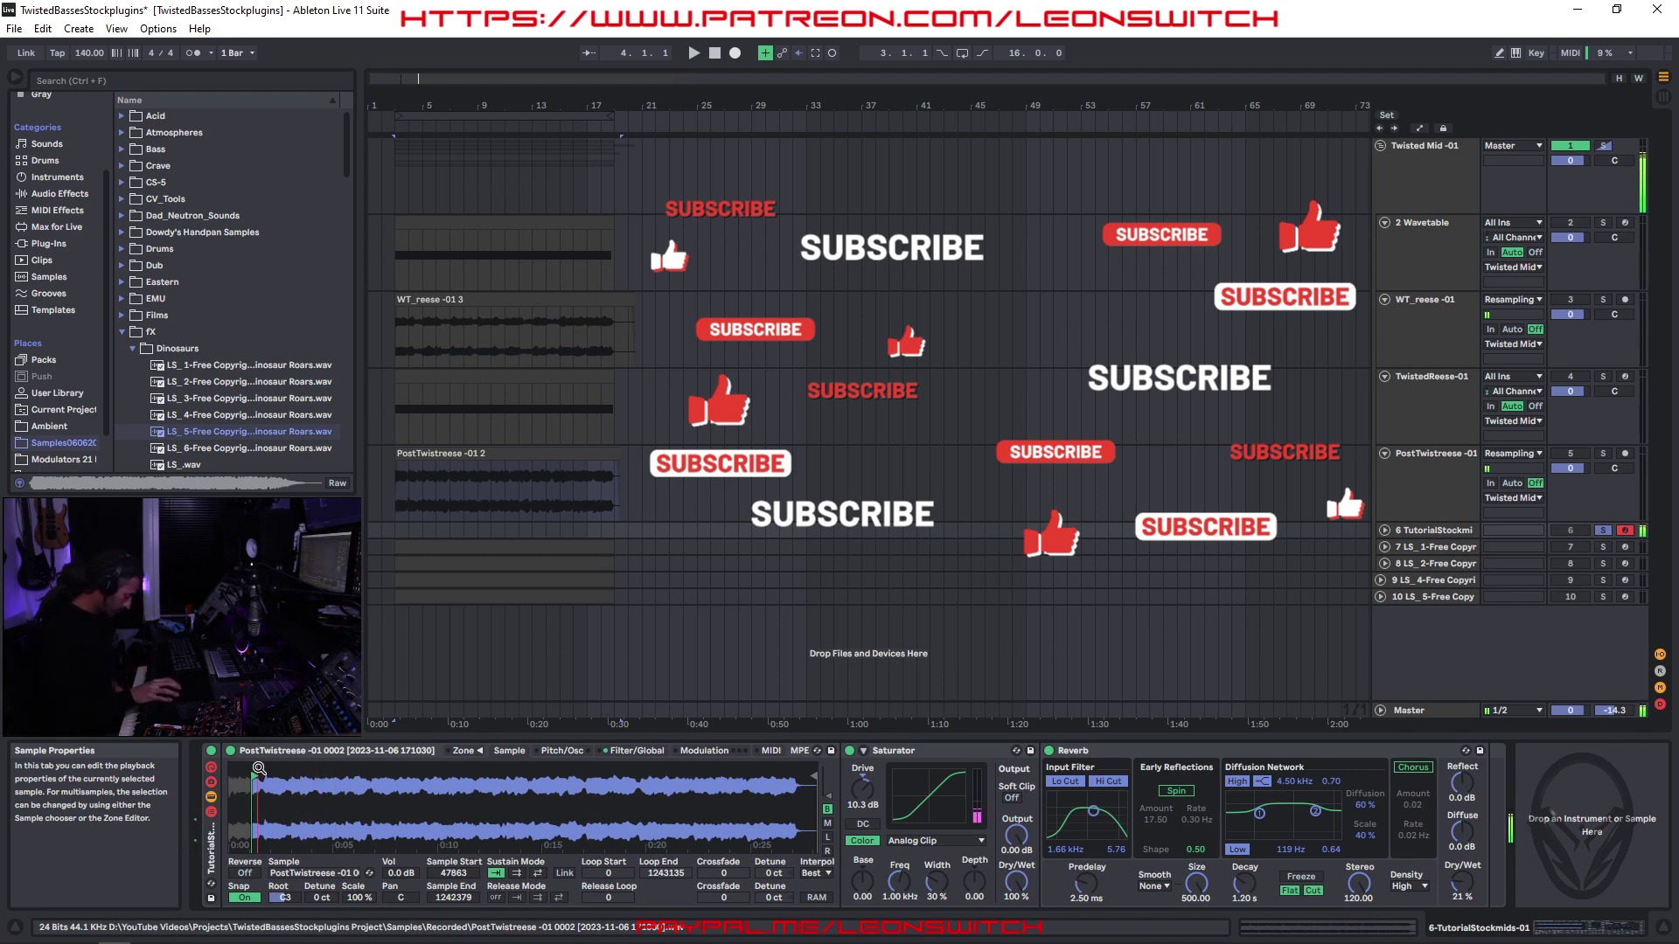
pyautogui.moveTo(254, 775); pyautogui.dragTo(283, 775)
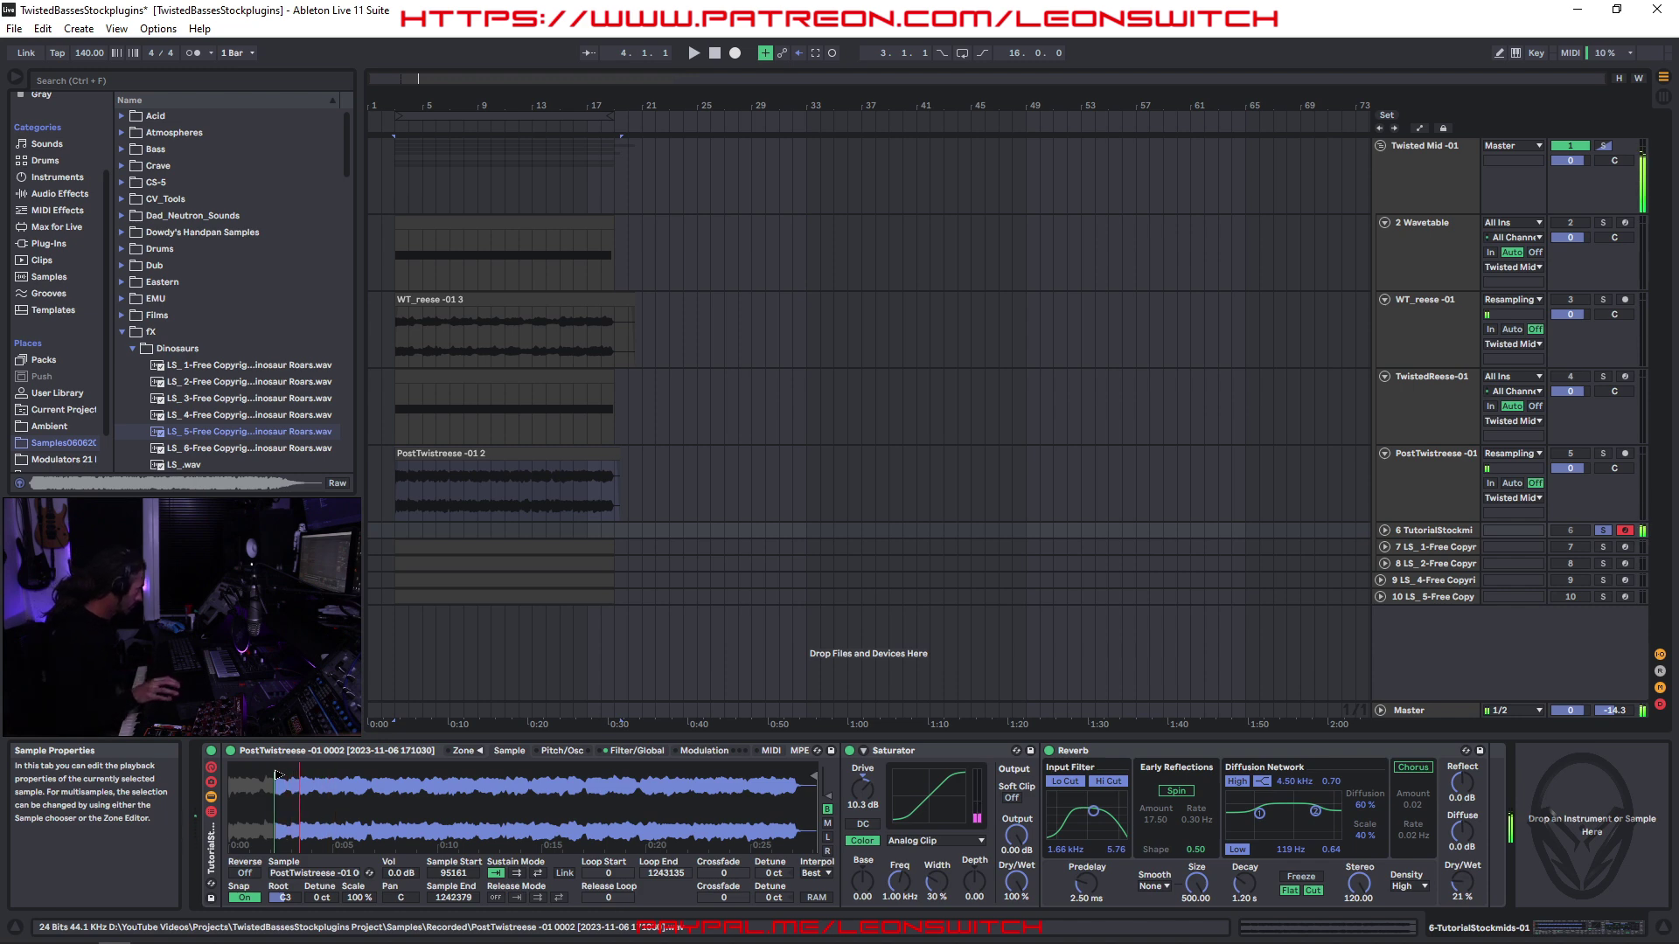
pyautogui.moveTo(285, 773); pyautogui.dragTo(301, 773)
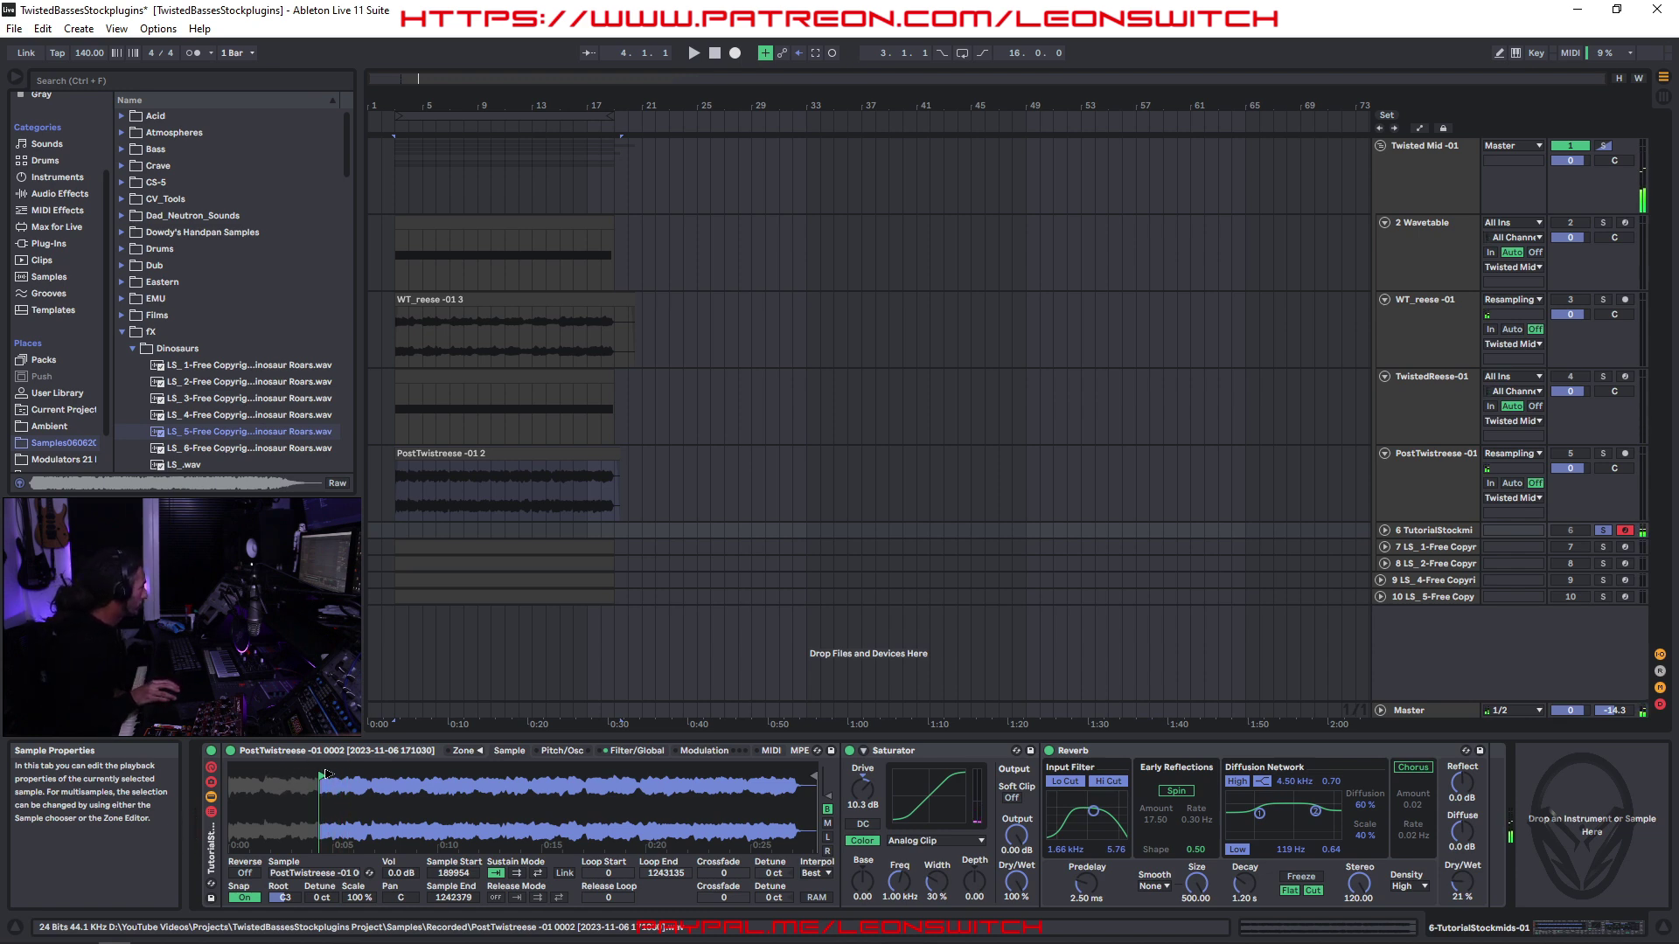
pyautogui.moveTo(325, 774); pyautogui.dragTo(347, 773)
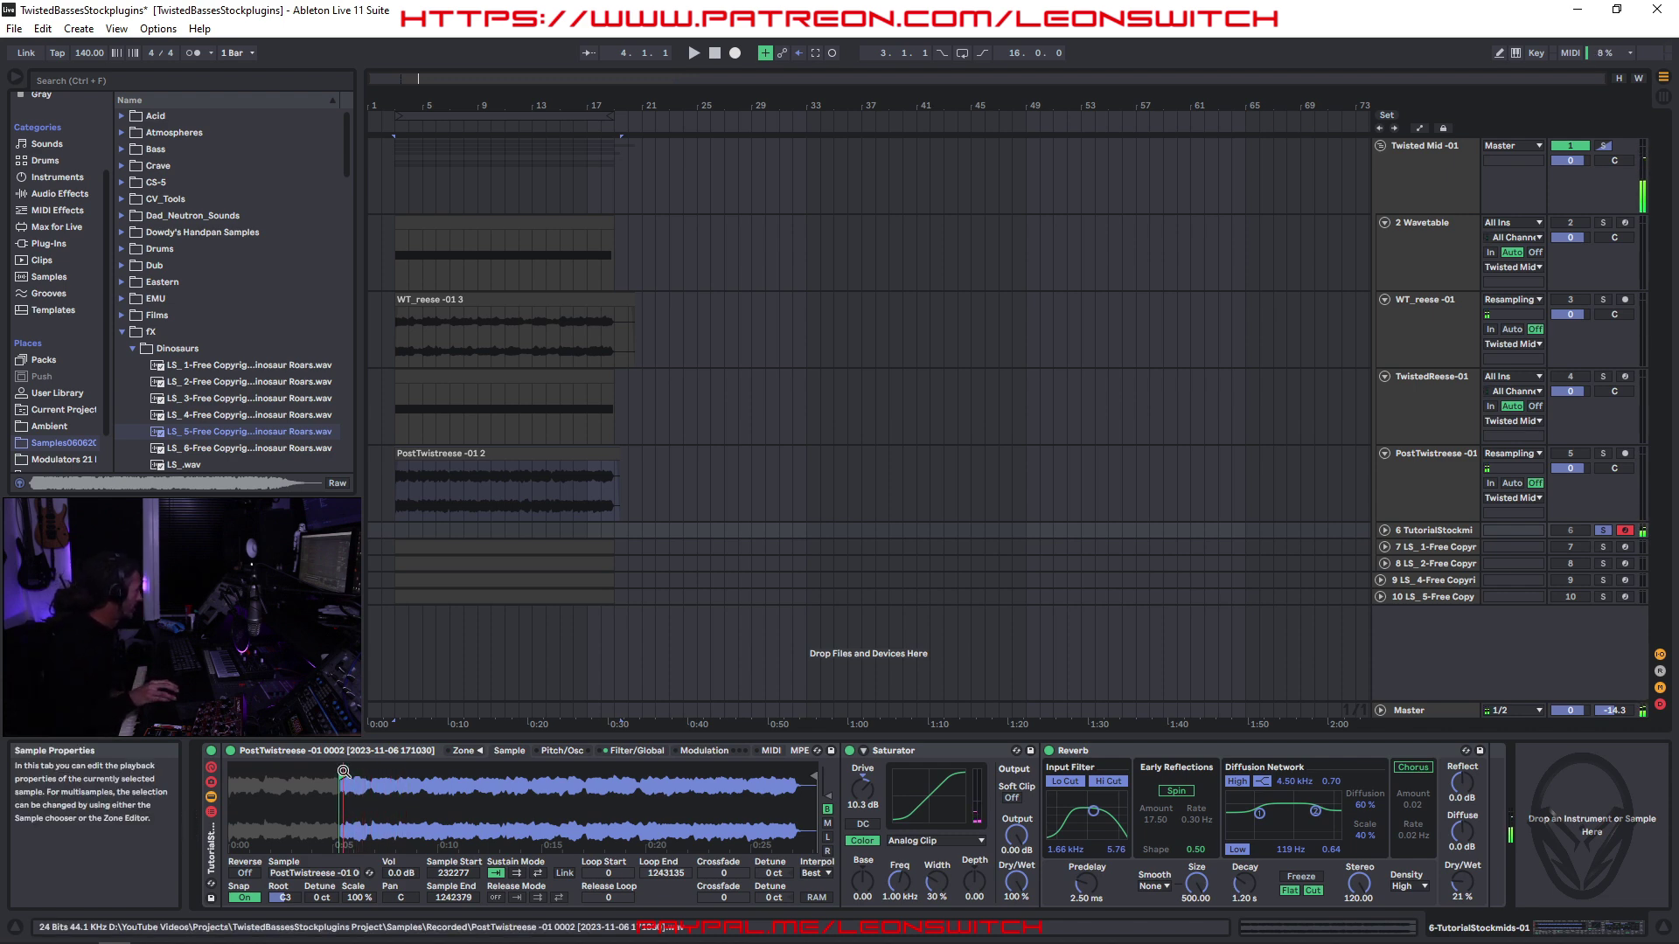
pyautogui.moveTo(342, 775); pyautogui.dragTo(409, 784)
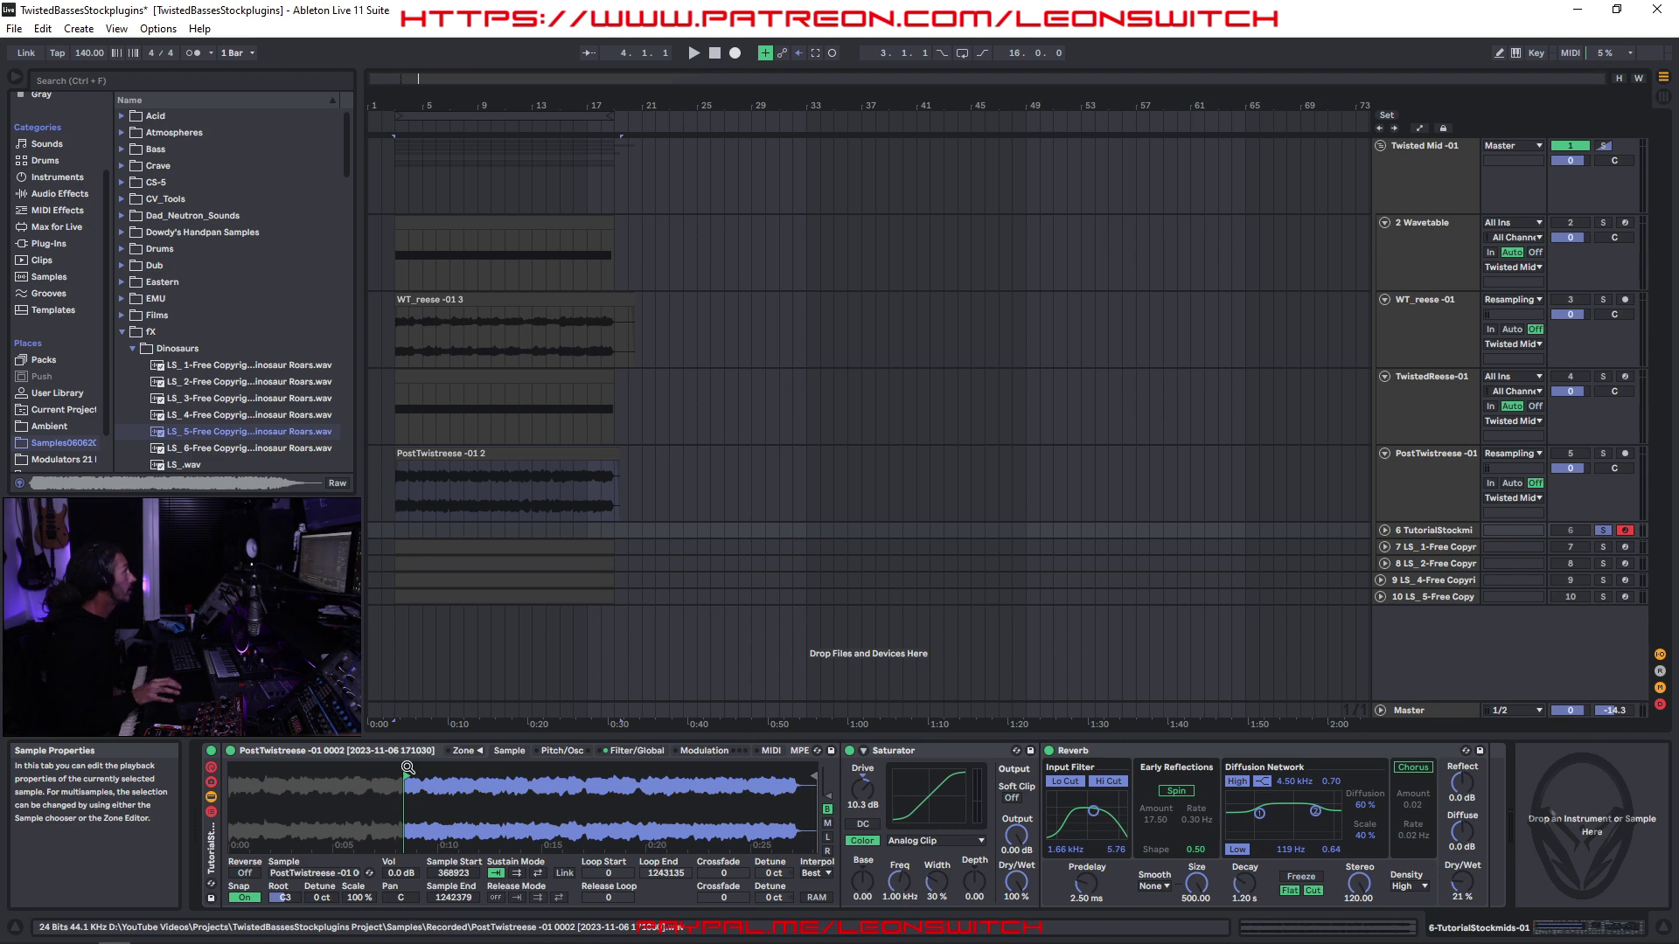
pyautogui.moveTo(407, 767); pyautogui.dragTo(421, 781)
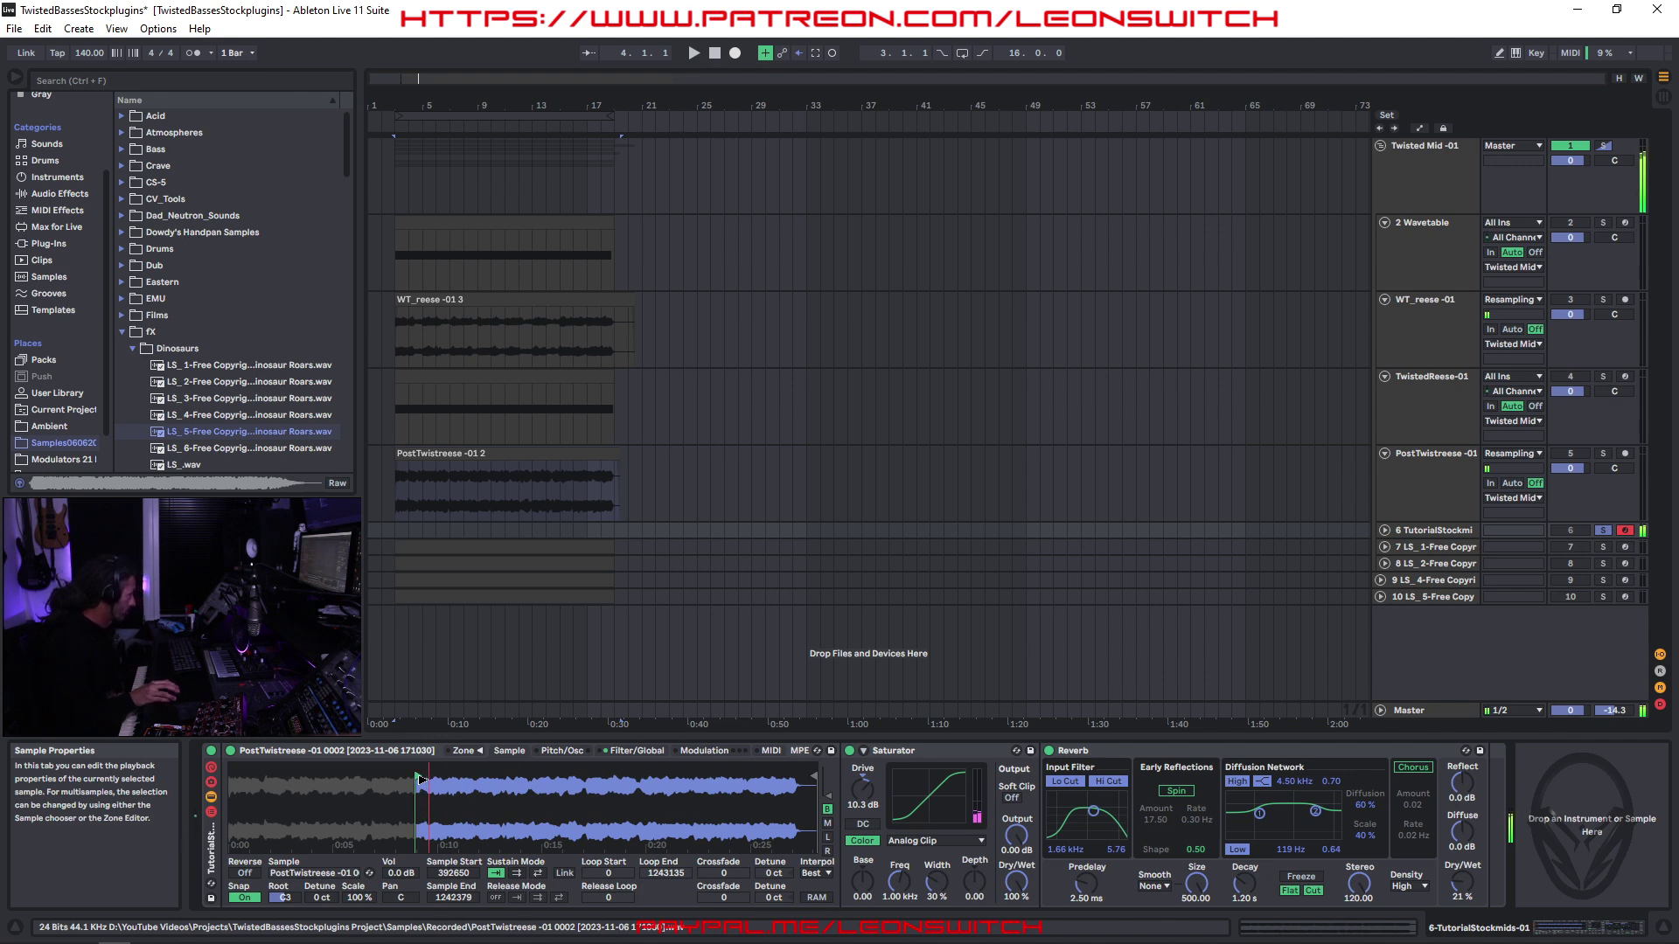
pyautogui.moveTo(418, 779); pyautogui.dragTo(436, 779)
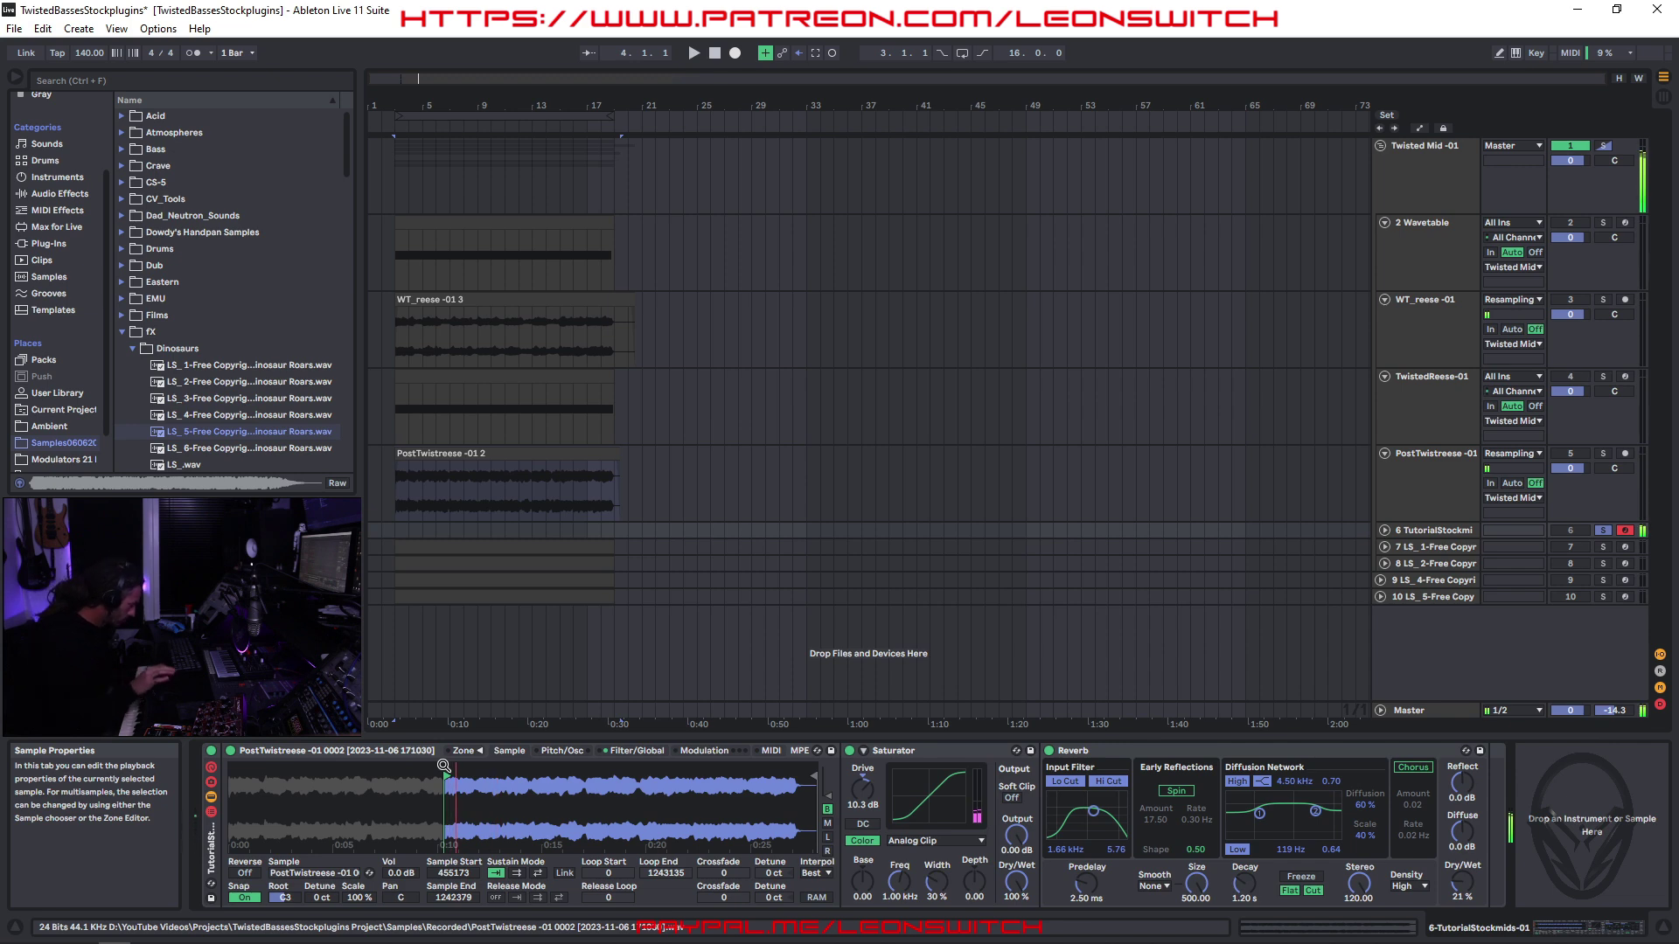
pyautogui.moveTo(448, 775); pyautogui.dragTo(479, 775)
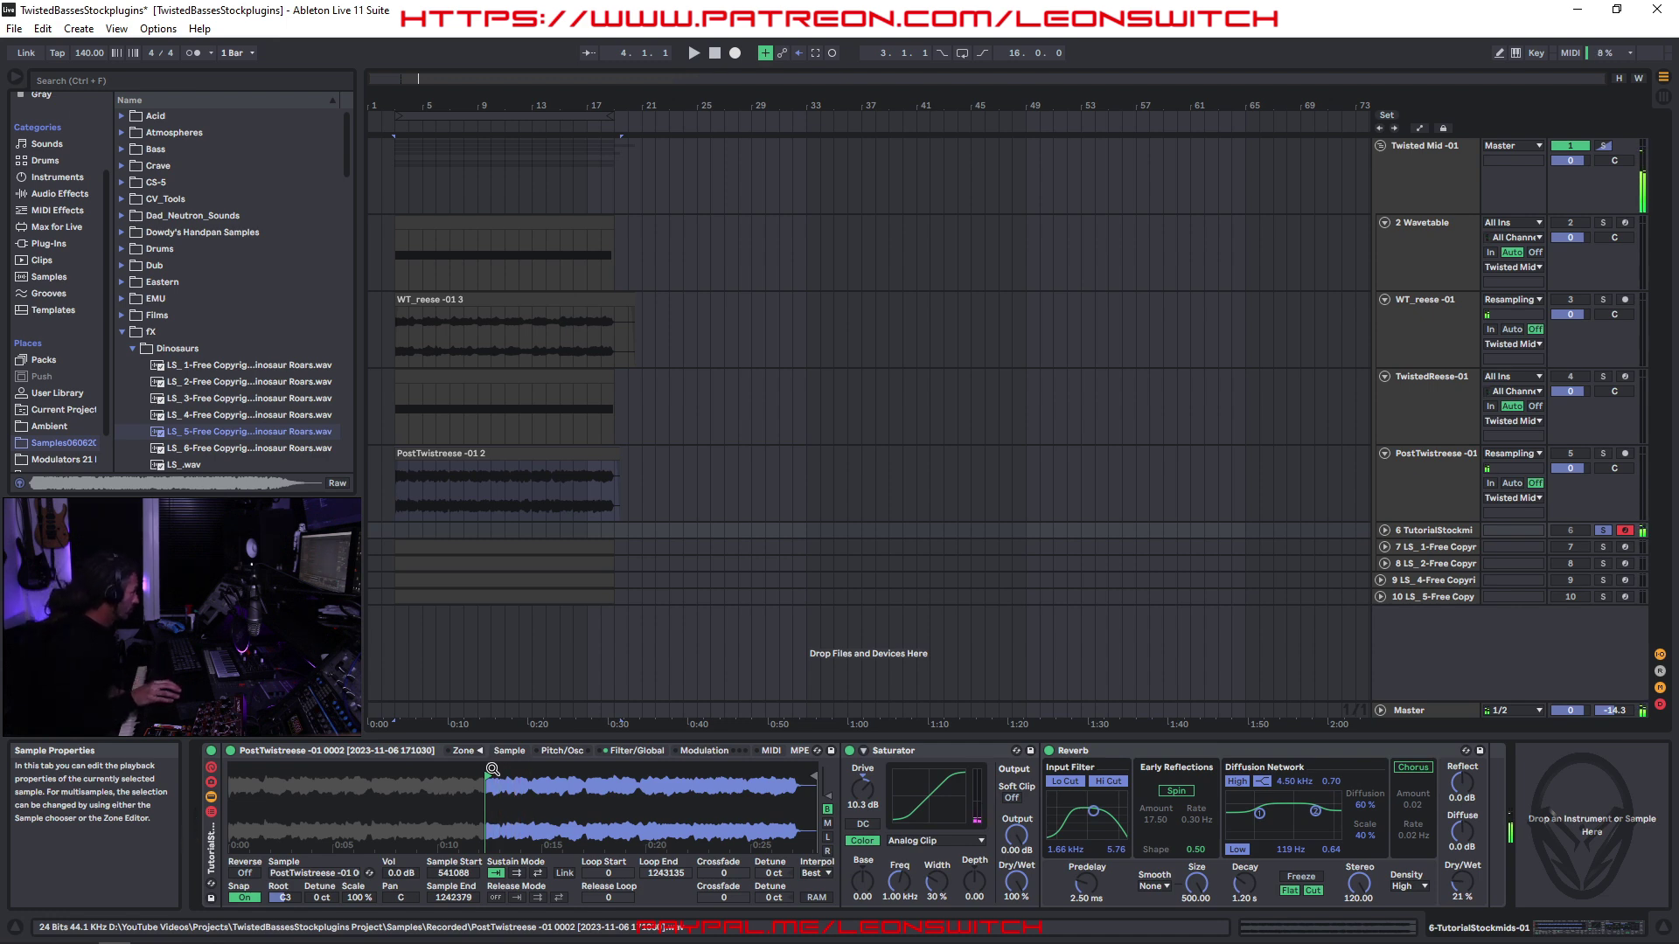
pyautogui.moveTo(496, 776); pyautogui.dragTo(523, 774)
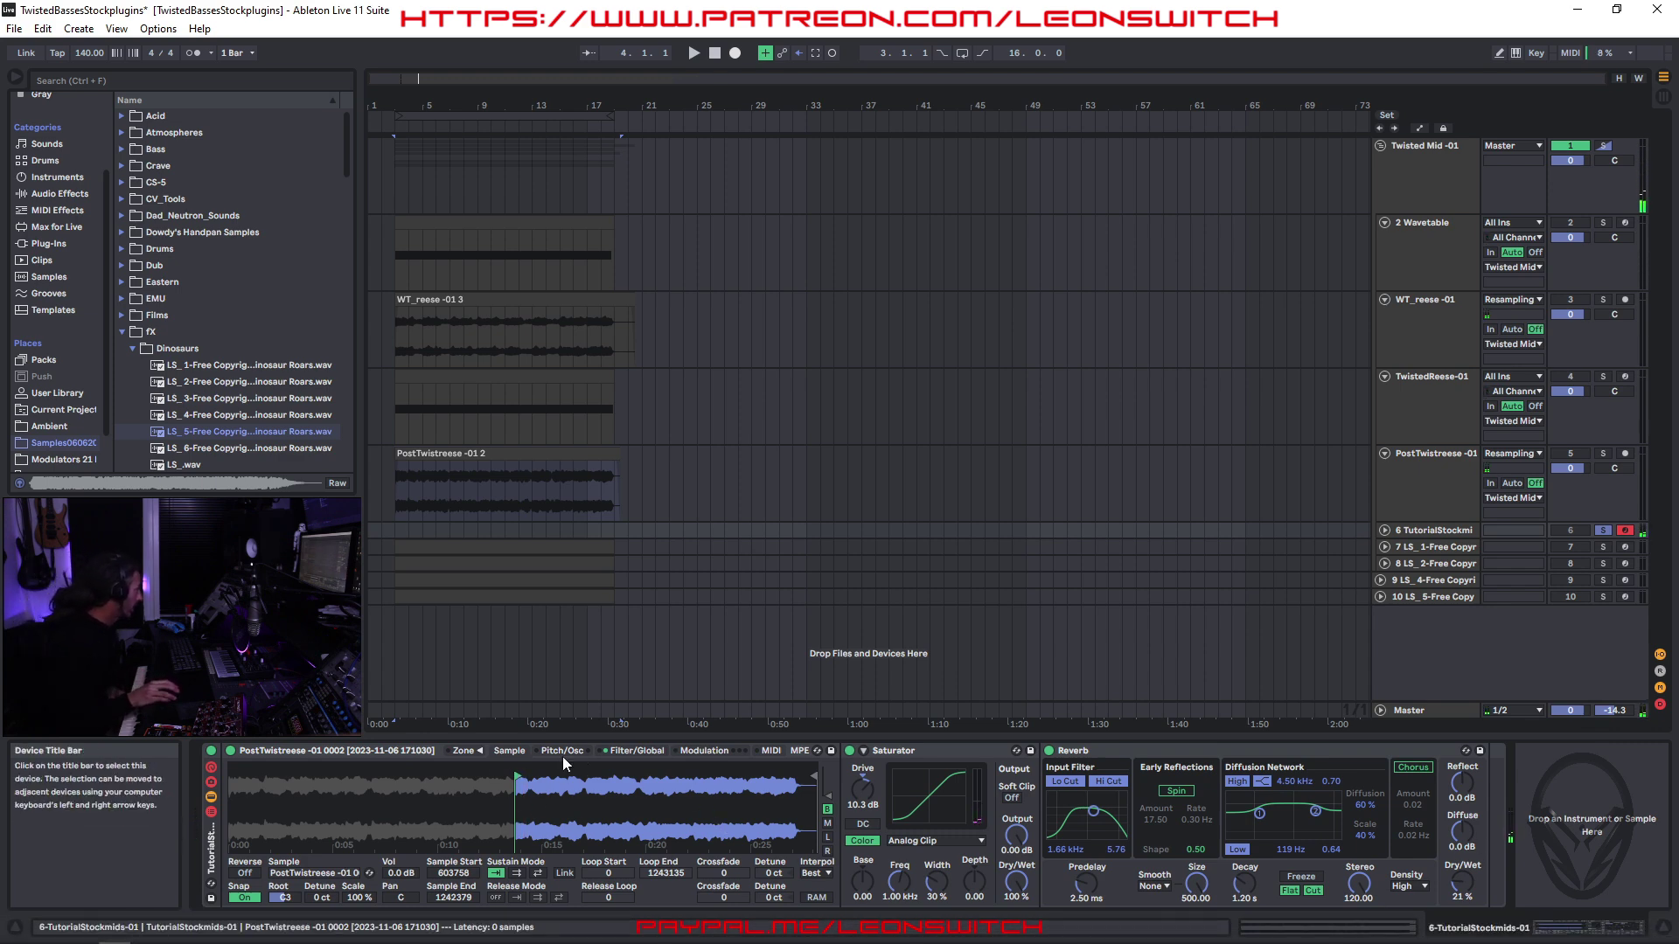
# - Lower the Sampler's filter cutoff to 534 Hz with an envelope amount of 60, and slow the filter envelope's attack to 4.47 s
pyautogui.click(627, 753)
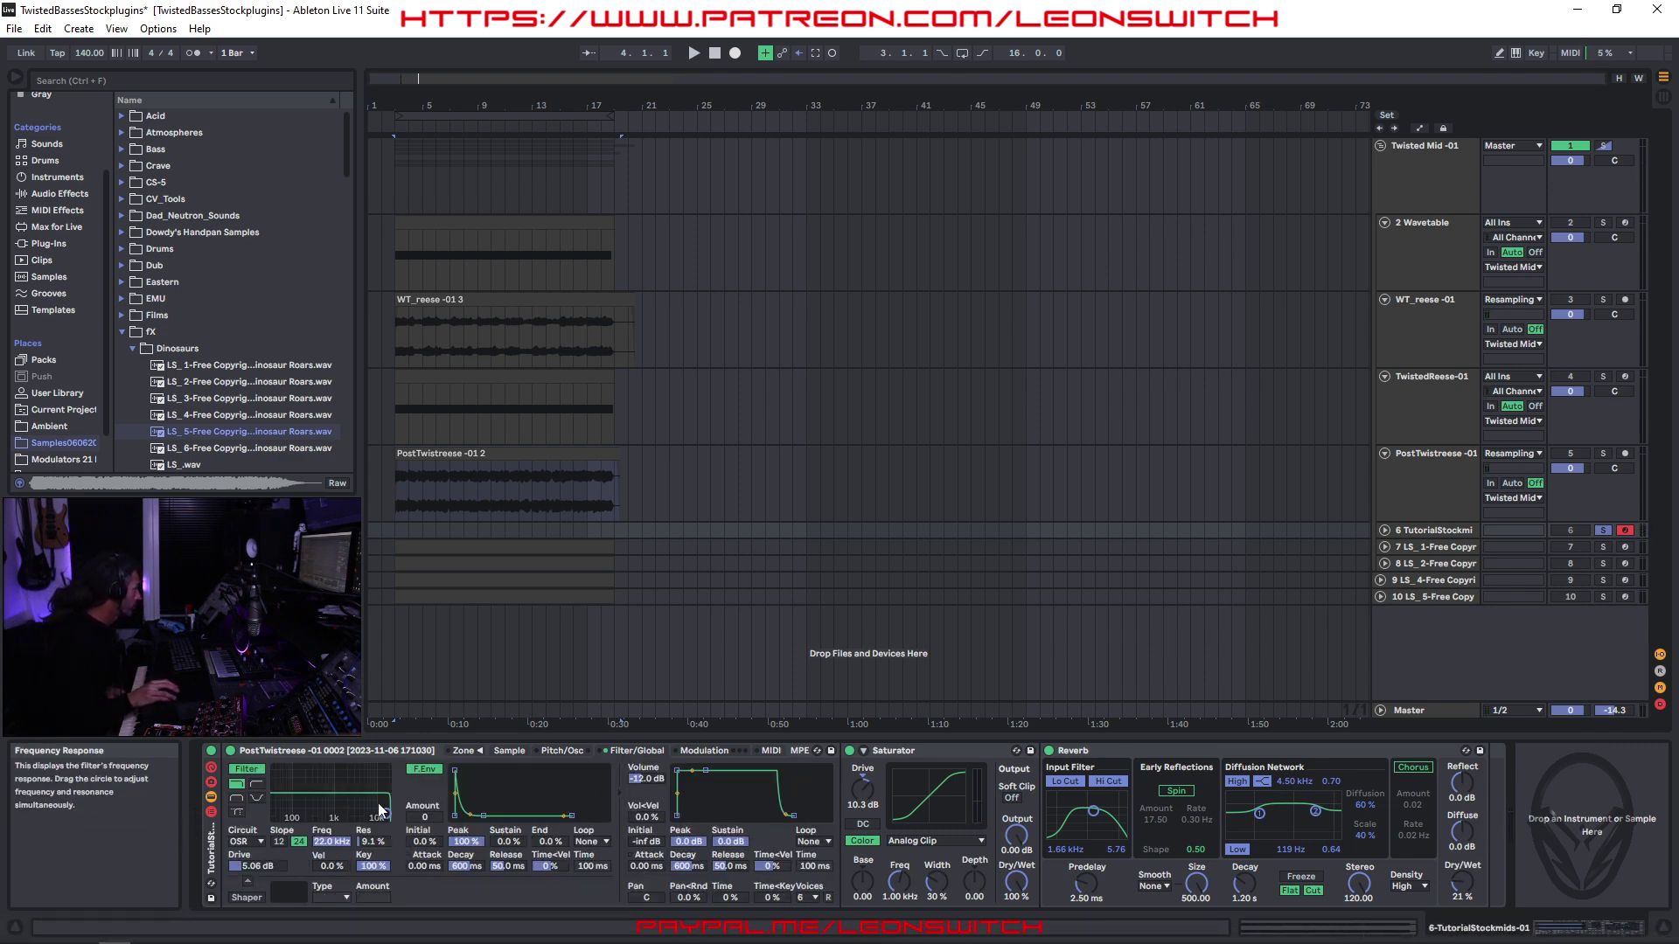
pyautogui.moveTo(366, 813)
pyautogui.mouseDown()
pyautogui.moveTo(315, 812)
pyautogui.moveTo(355, 814)
pyautogui.mouseUp()
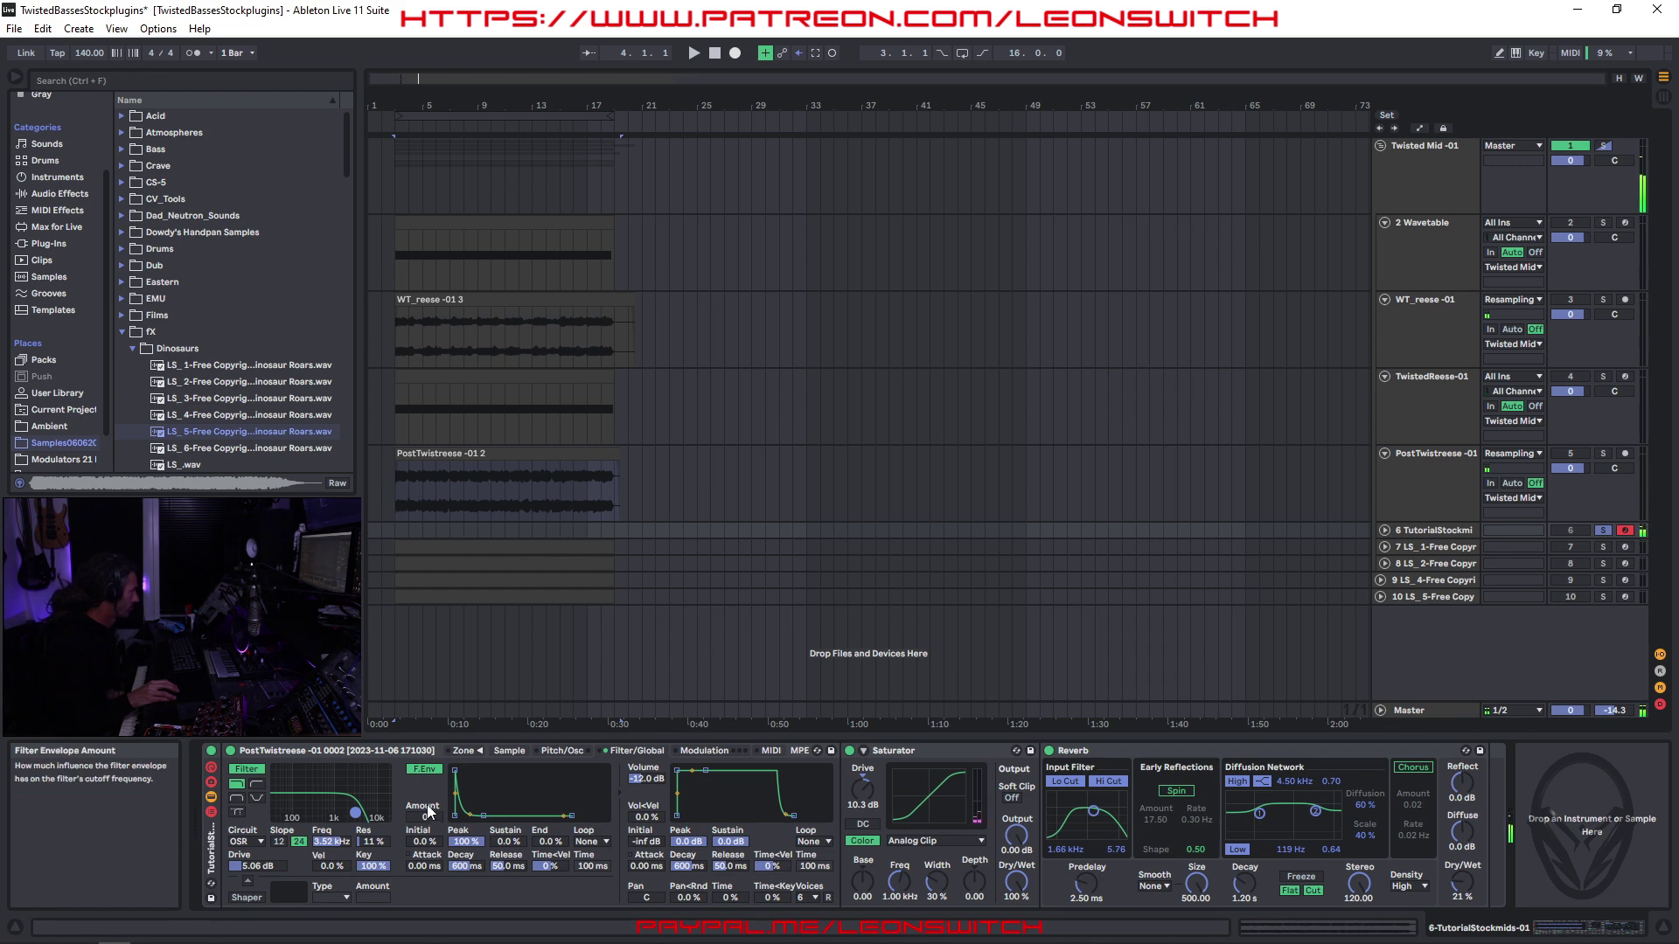
pyautogui.moveTo(425, 826); pyautogui.dragTo(425, 798)
pyautogui.moveTo(355, 813); pyautogui.dragTo(323, 816)
pyautogui.click(425, 816)
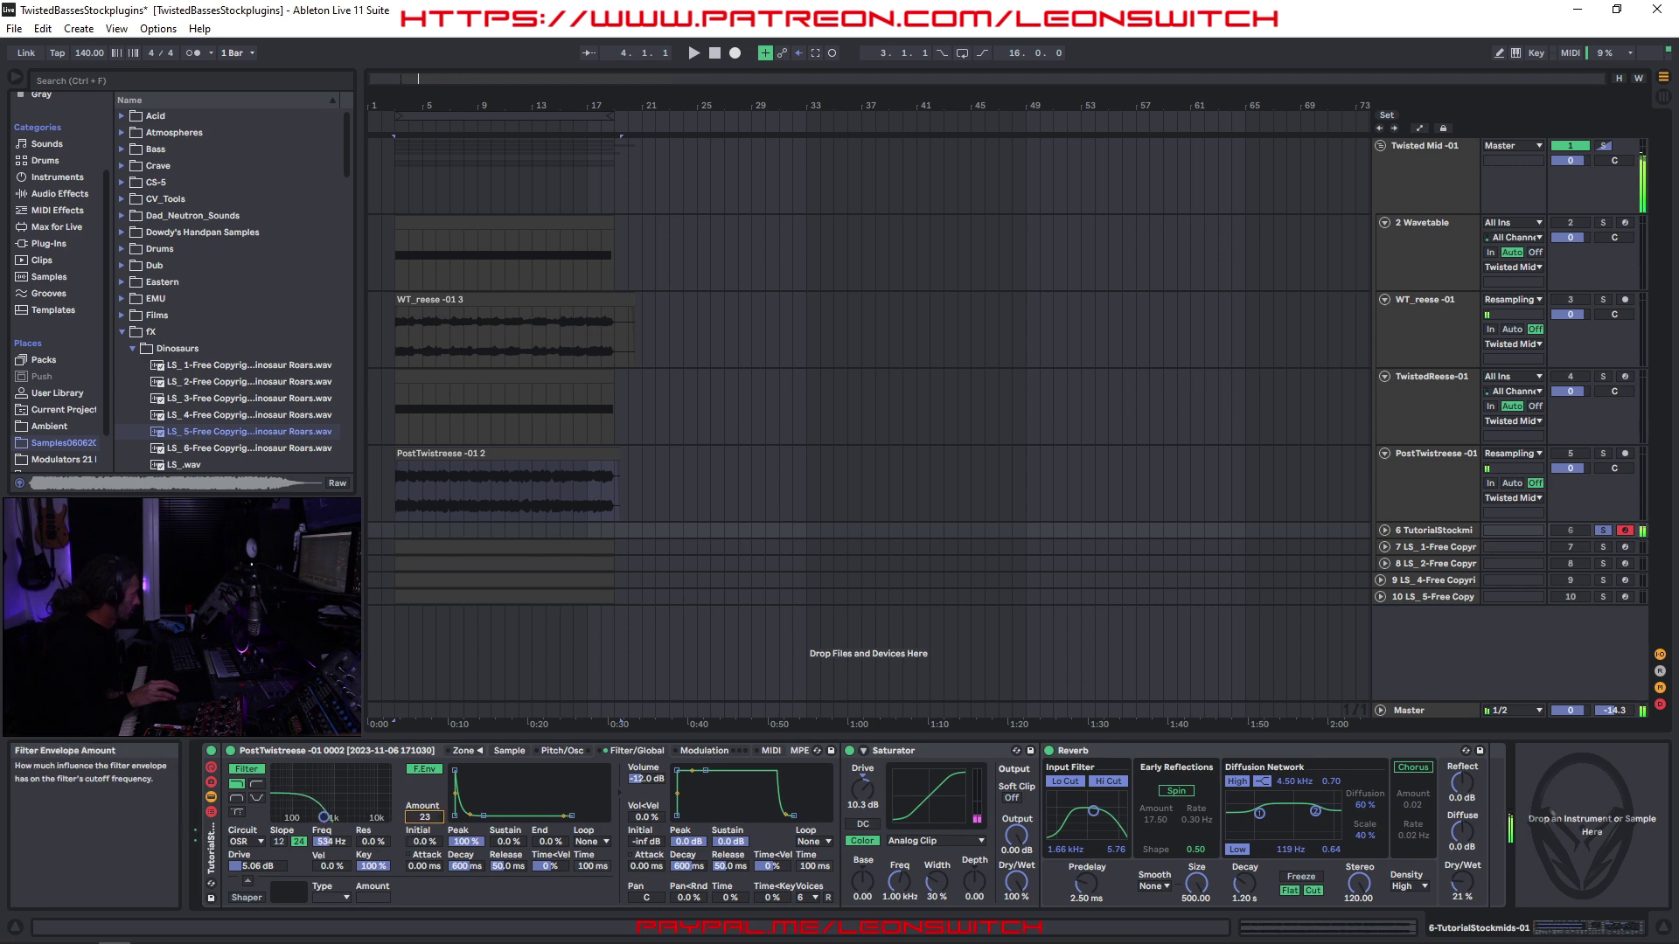
pyautogui.moveTo(425, 816); pyautogui.dragTo(472, 795)
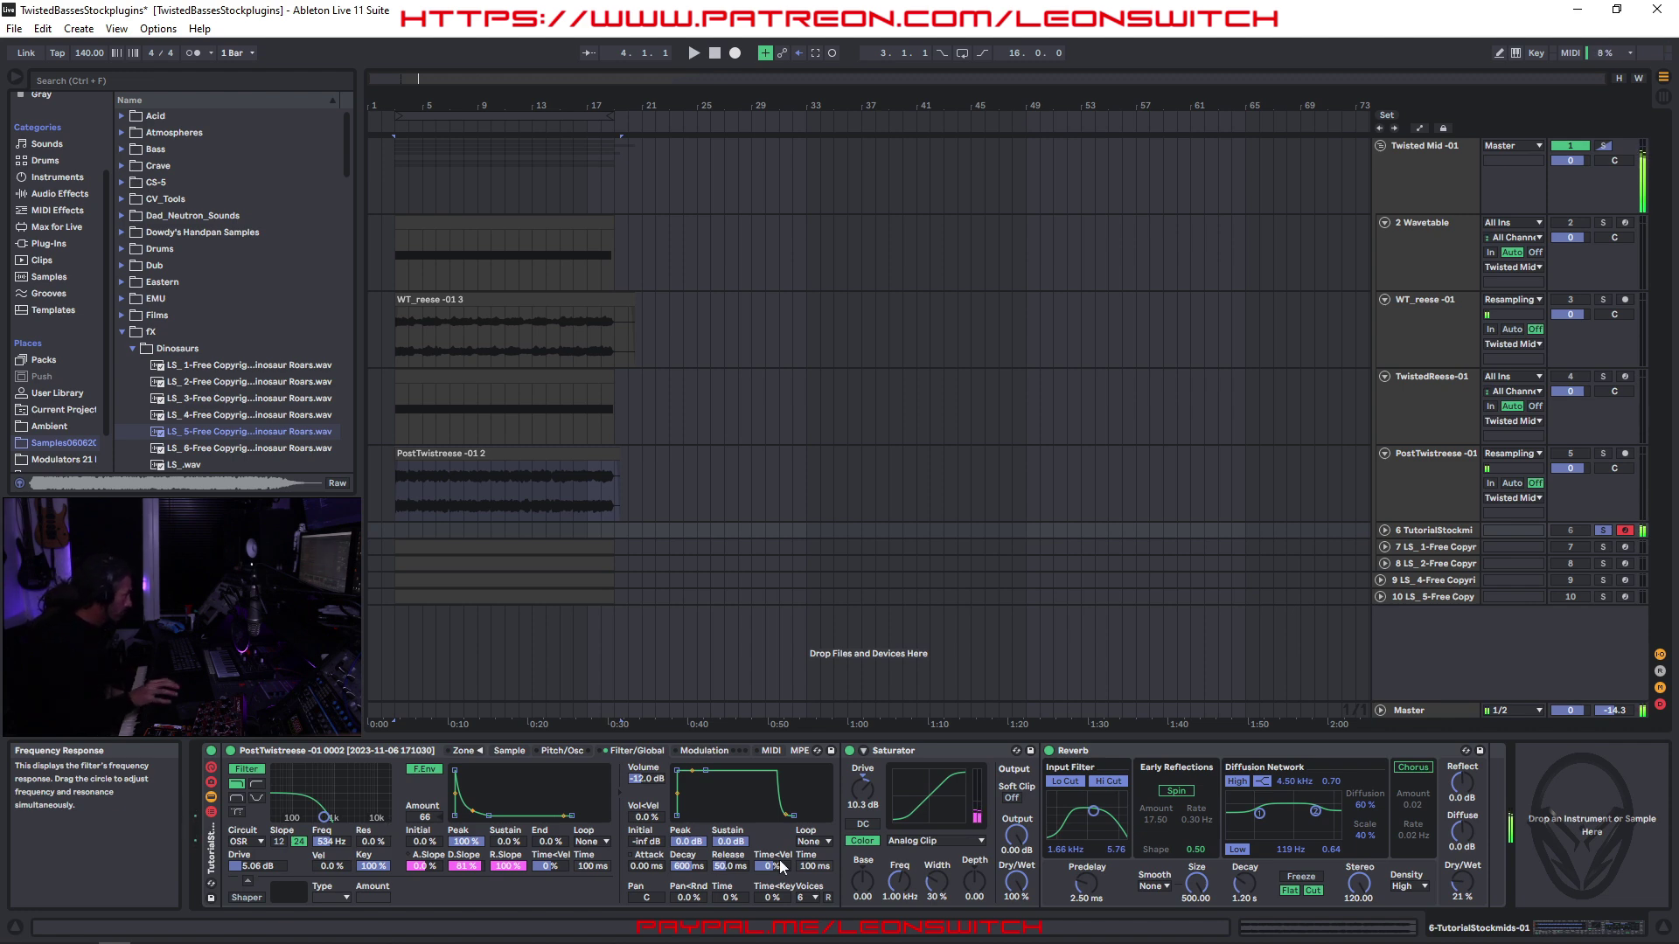
pyautogui.moveTo(425, 817); pyautogui.dragTo(425, 835)
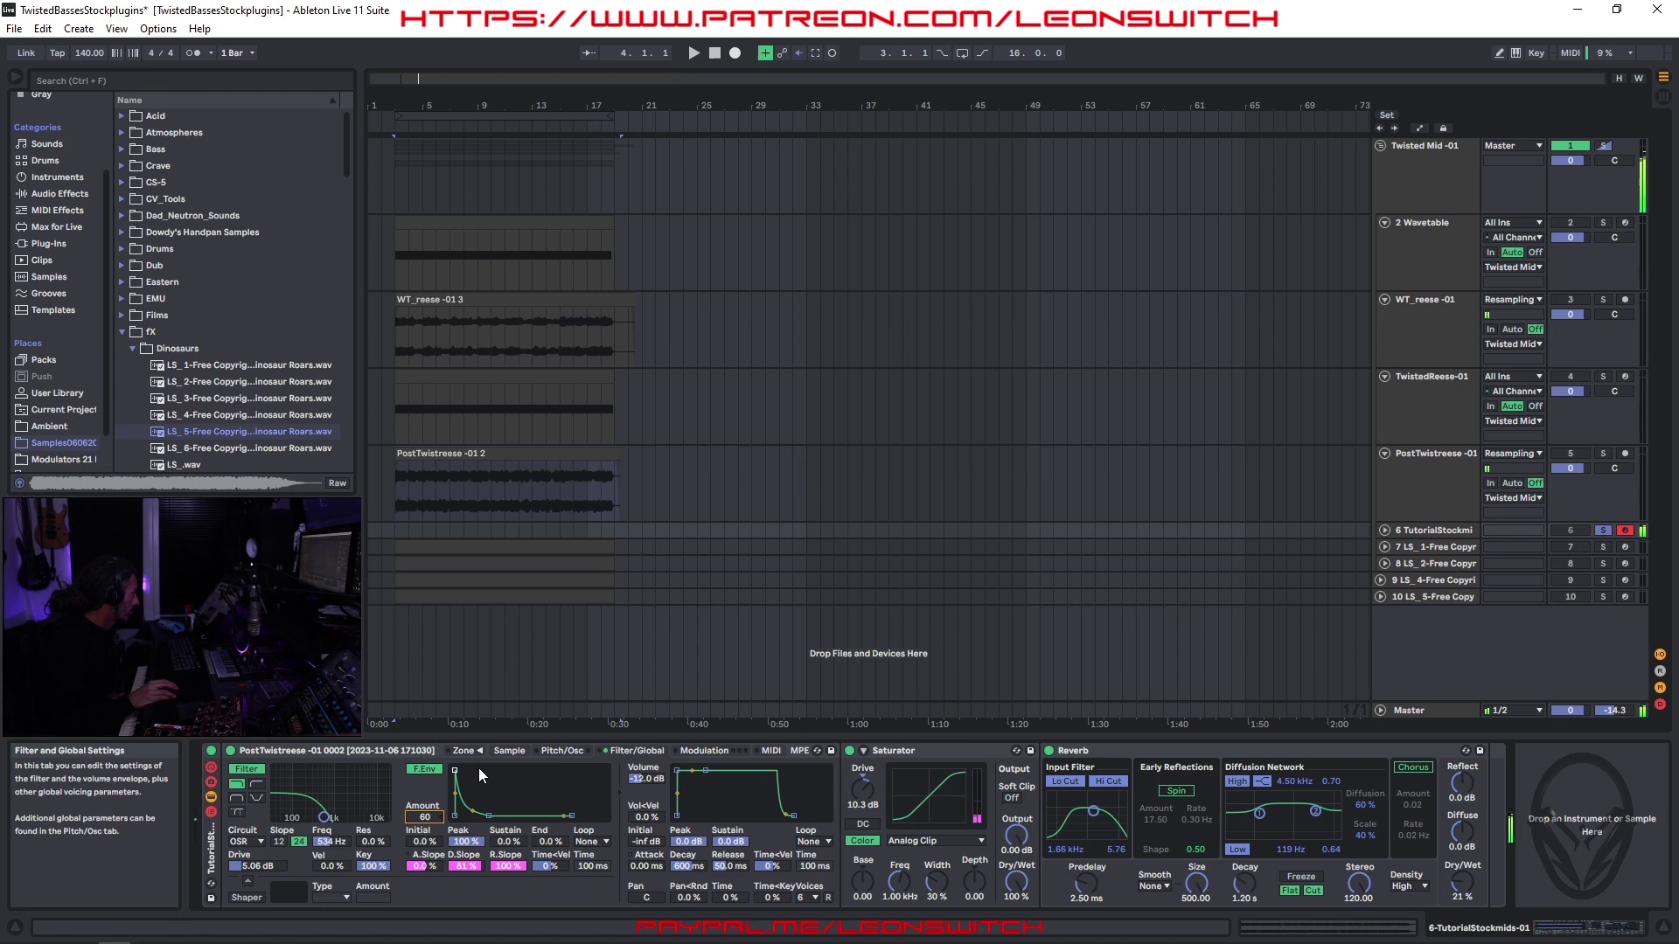
pyautogui.moveTo(454, 773); pyautogui.dragTo(498, 795)
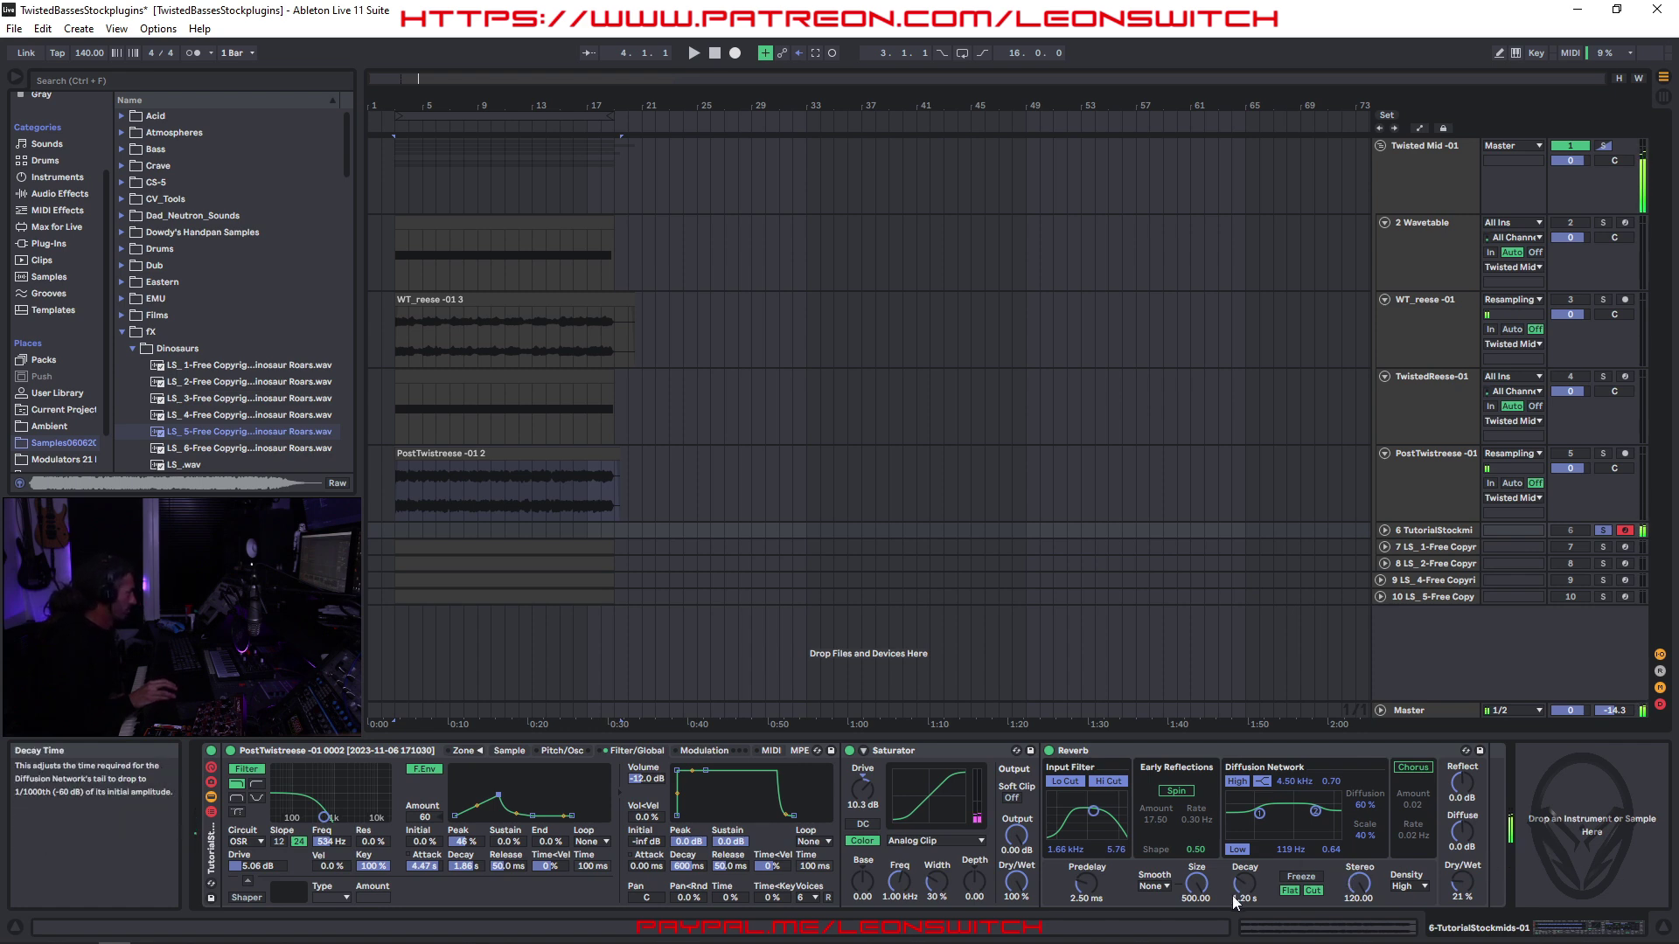
# - Raise the Reverb's decay time to 9.38 s and its dry/wet mix to 43%
pyautogui.moveTo(1240, 886); pyautogui.dragTo(1240, 861)
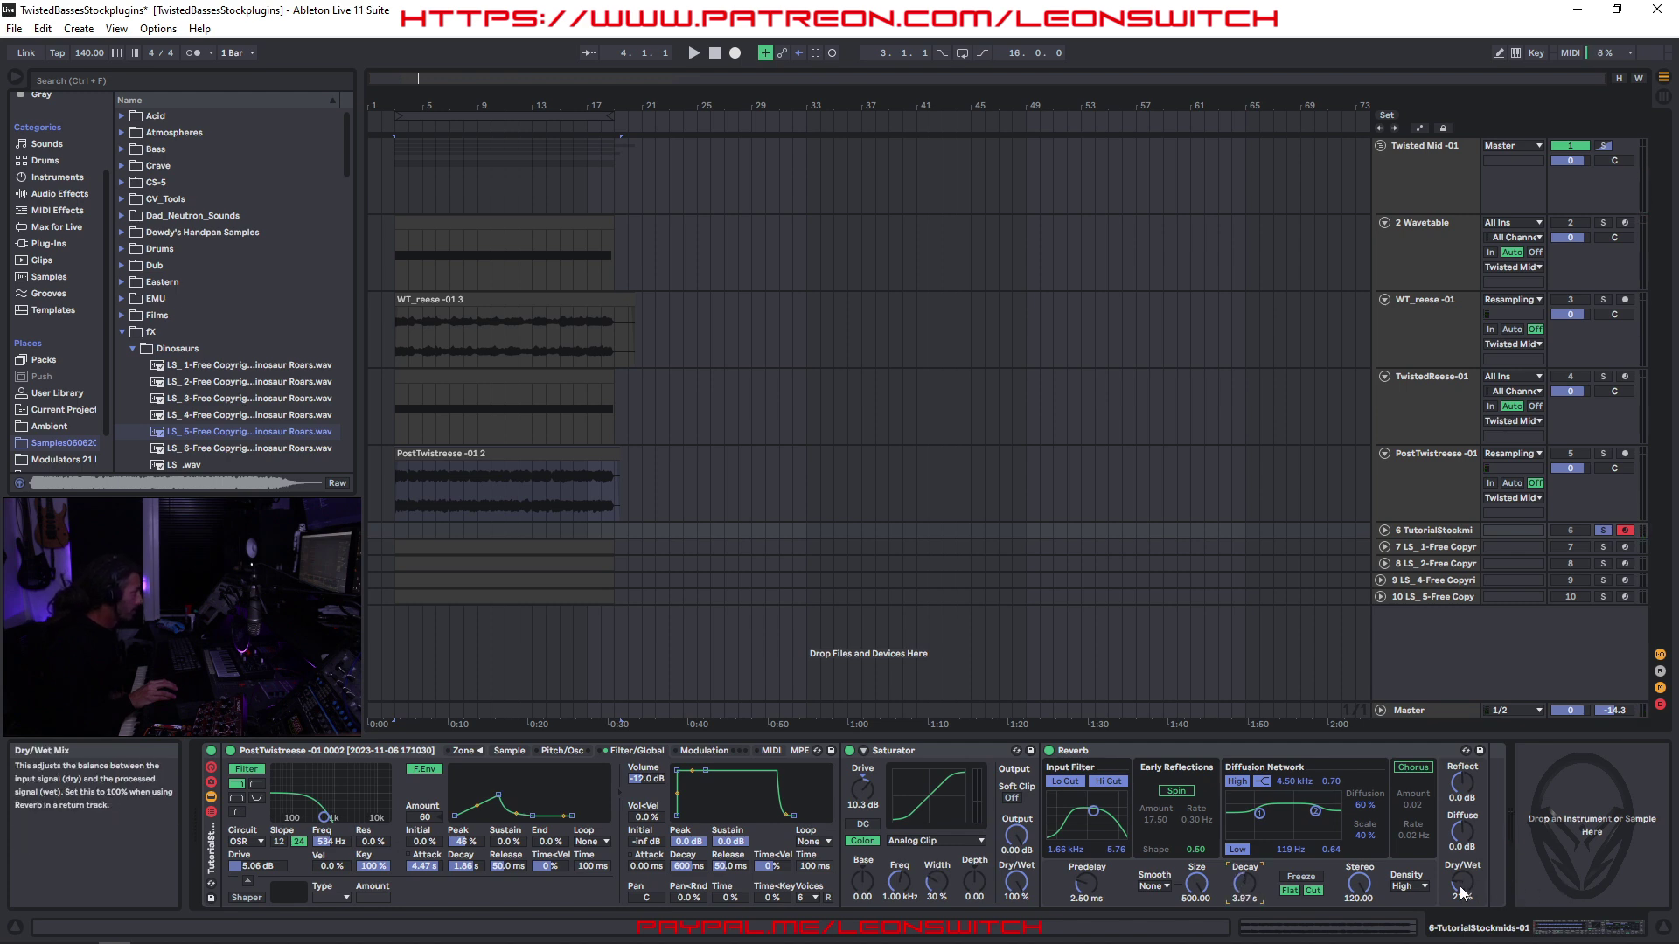
pyautogui.moveTo(1462, 883); pyautogui.dragTo(1462, 875)
pyautogui.moveTo(1243, 883); pyautogui.dragTo(1244, 861)
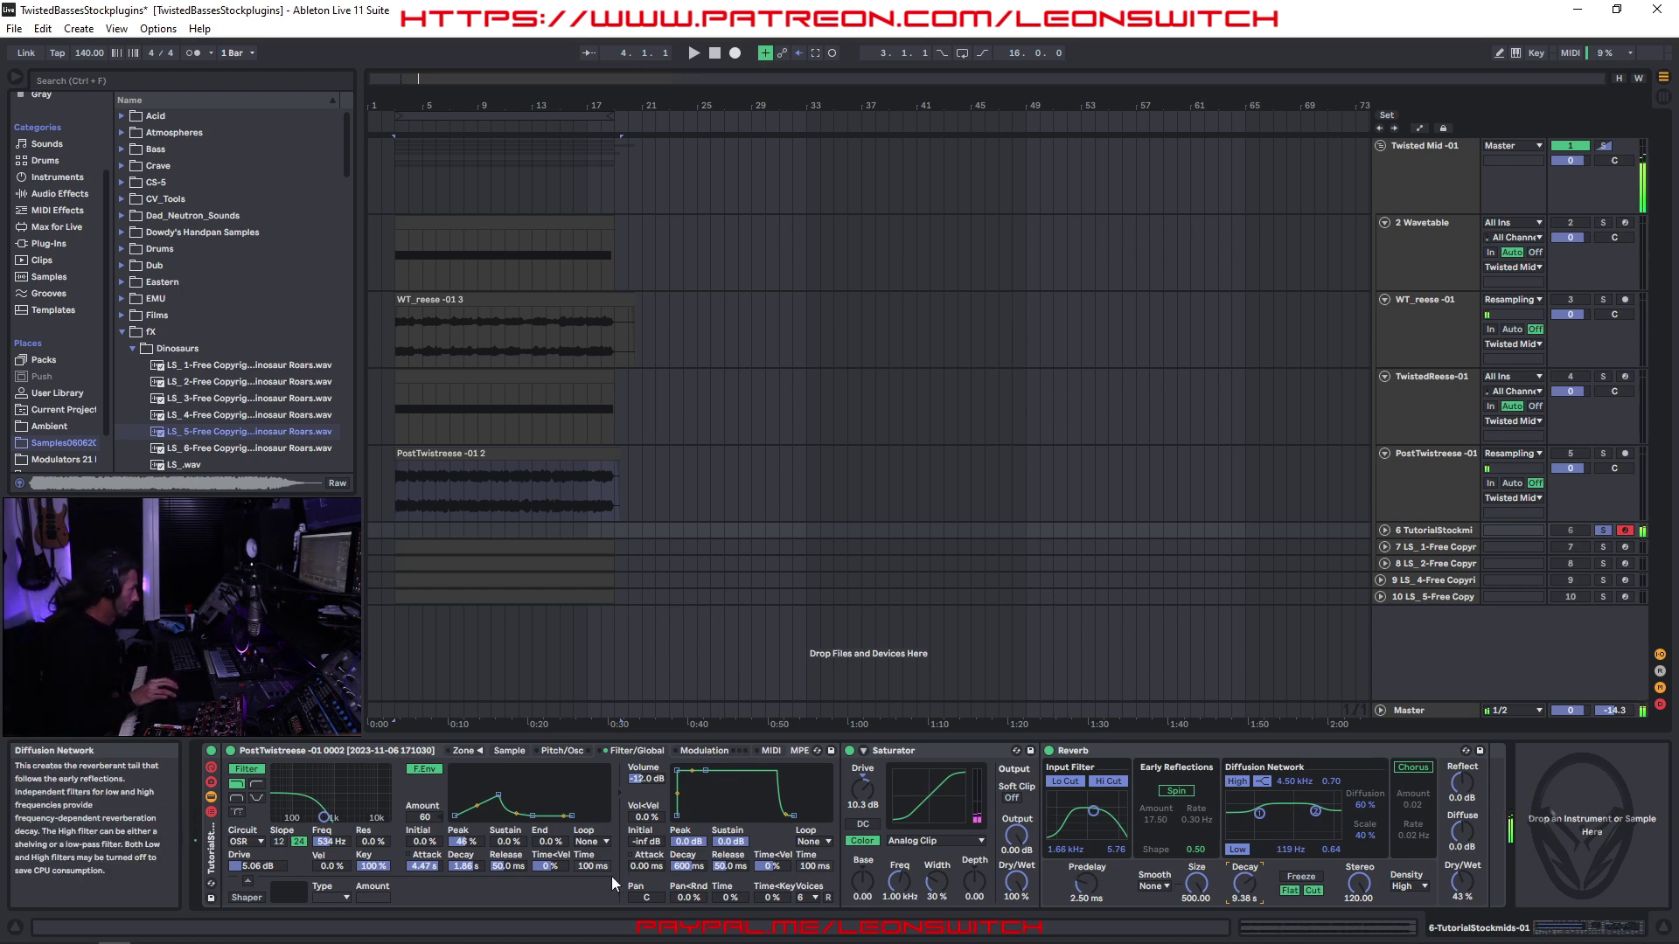
# - Reshape the Sampler's filter envelope to an attack of 2.91 s and a peak of 77%
pyautogui.moveTo(498, 800)
pyautogui.mouseDown()
pyautogui.moveTo(455, 798)
pyautogui.moveTo(520, 796)
pyautogui.moveTo(494, 775)
pyautogui.mouseUp()
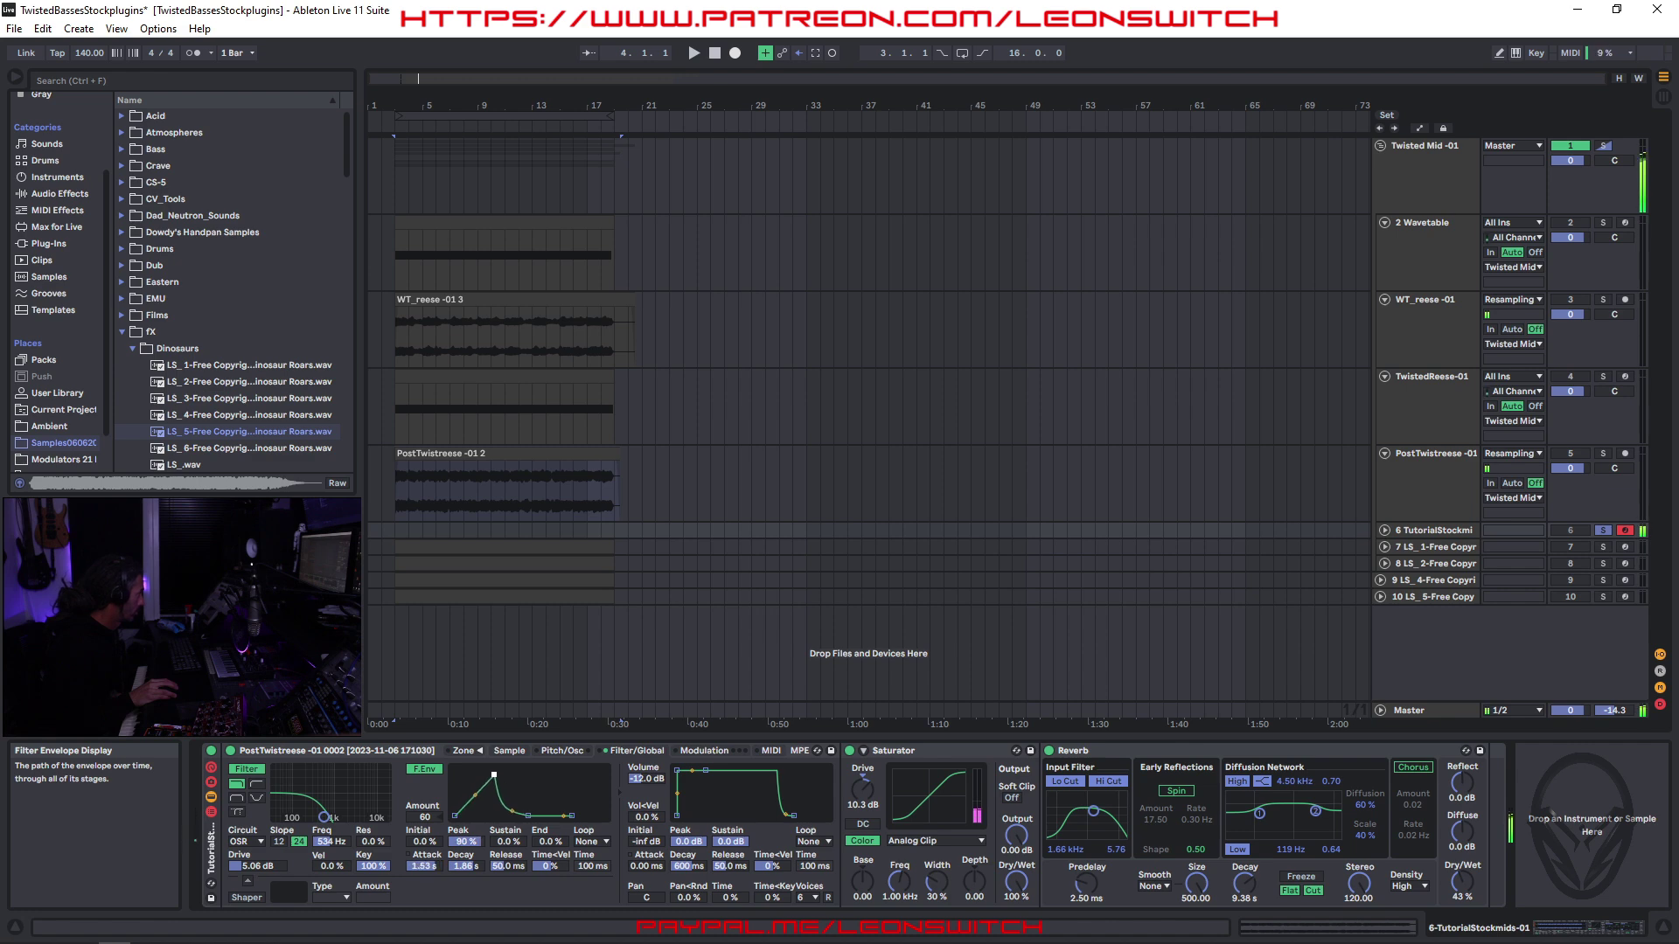
pyautogui.moveTo(493, 773); pyautogui.dragTo(488, 778)
pyautogui.moveTo(473, 802)
pyautogui.mouseDown()
pyautogui.moveTo(473, 827)
pyautogui.moveTo(472, 793)
pyautogui.moveTo(493, 784)
pyautogui.mouseUp()
pyautogui.moveTo(496, 777); pyautogui.dragTo(497, 781)
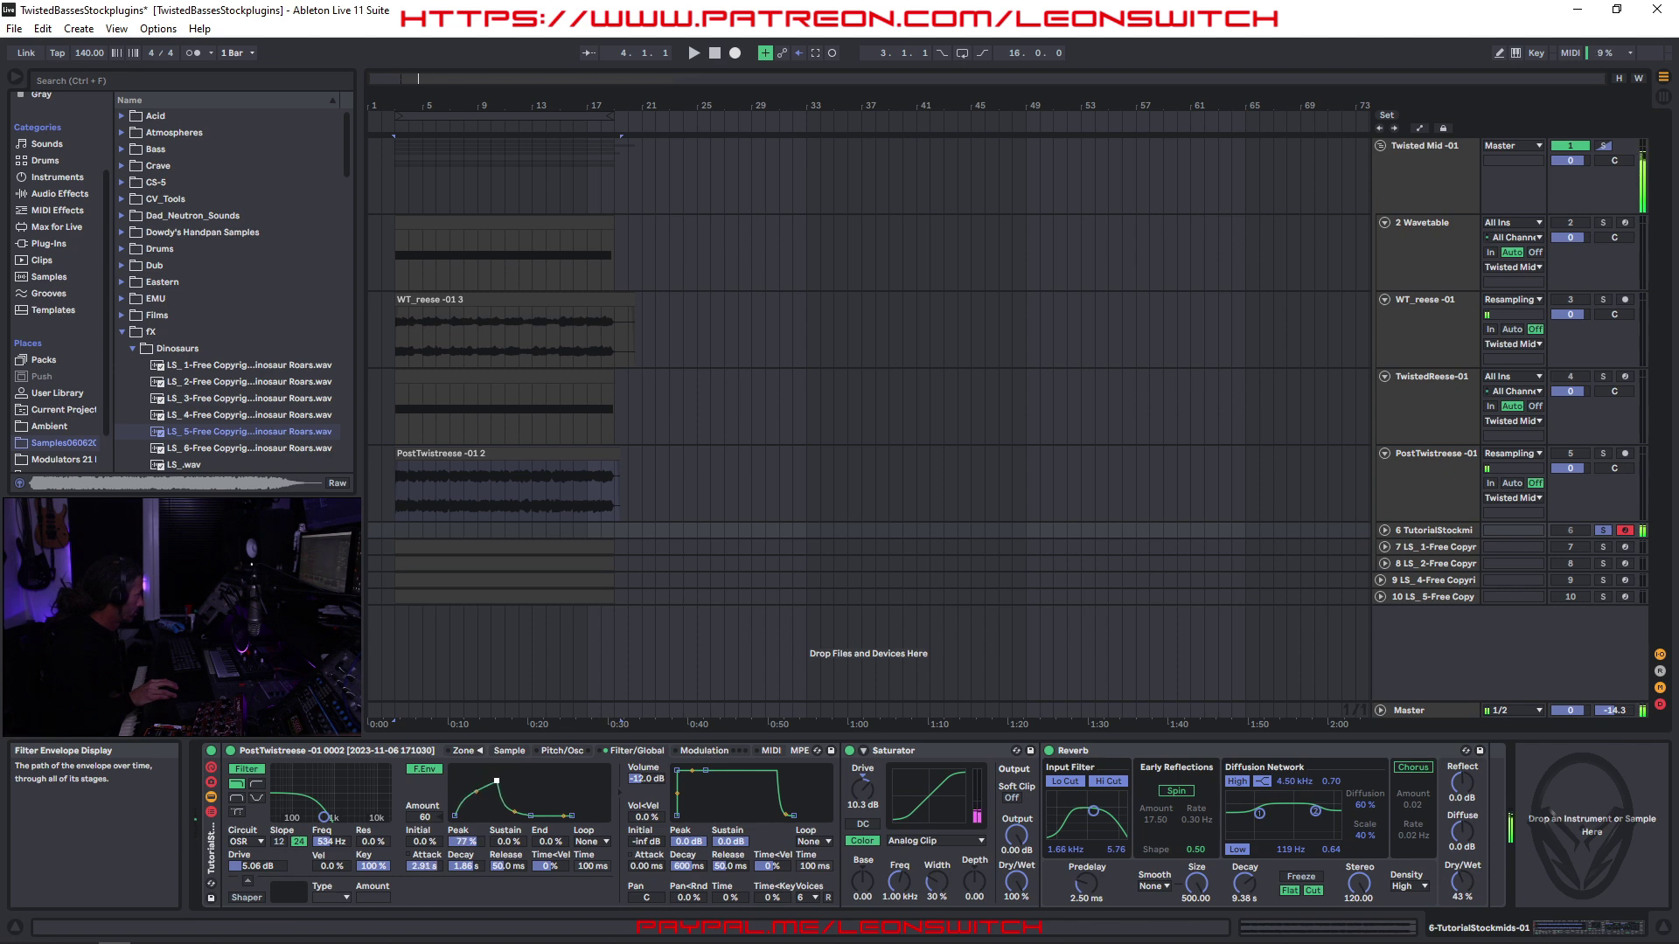
# - Move the Sampler's sample start to 627336, and reduce the Reverb to a 3.16 s decay and 18% dry/wet
pyautogui.click(509, 751)
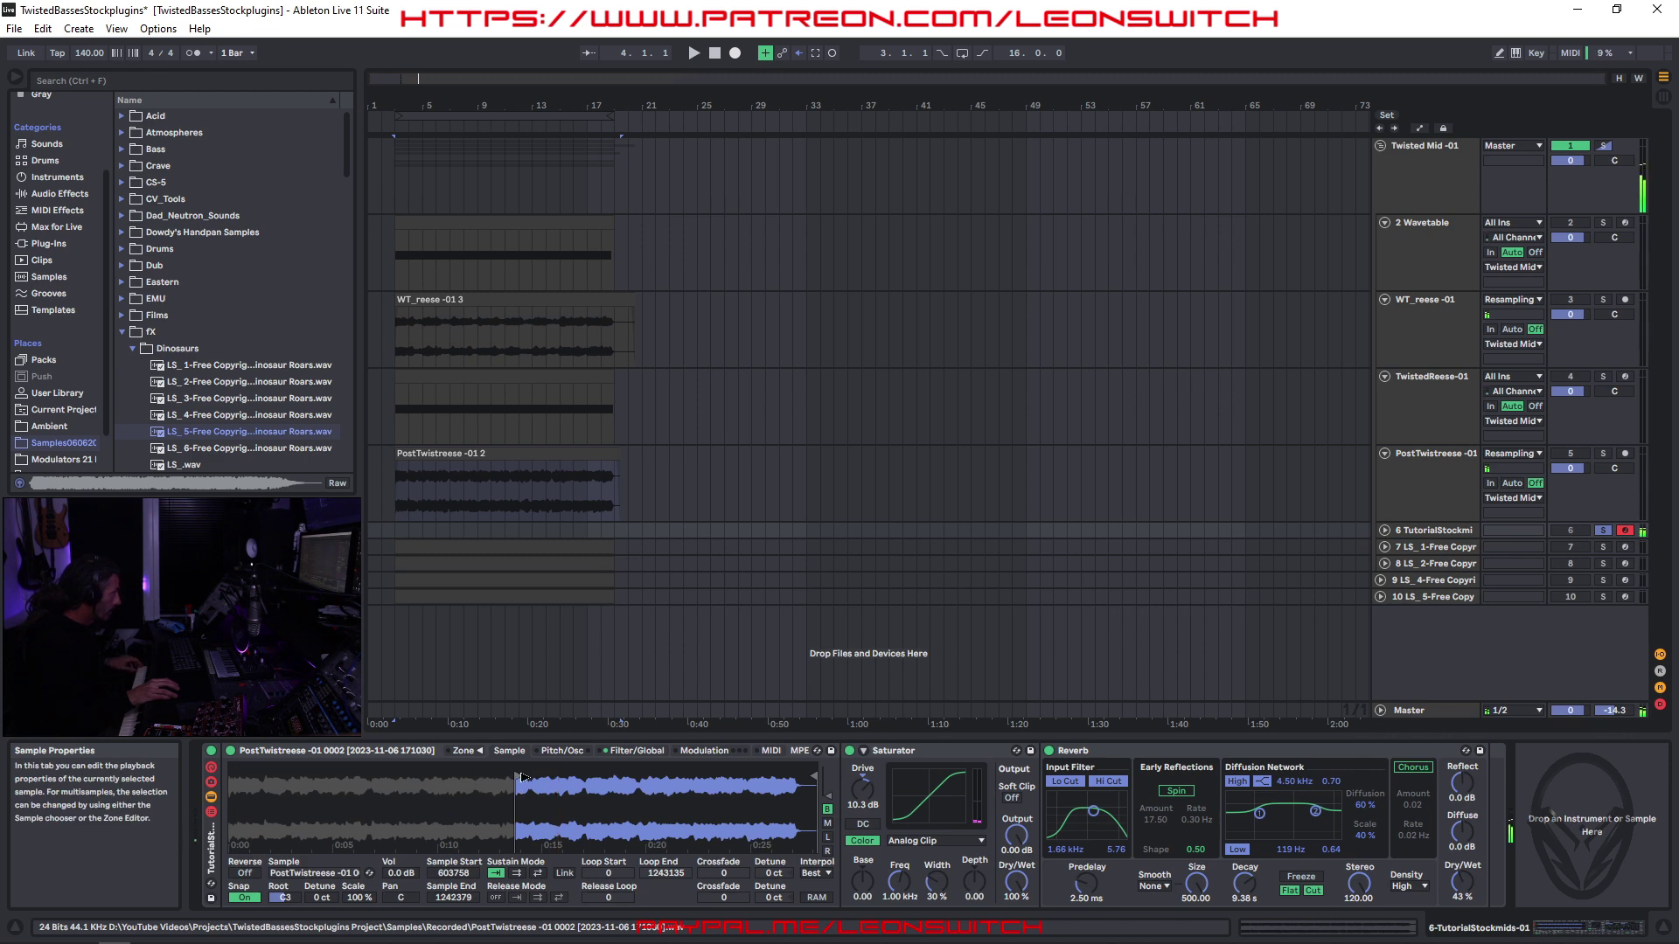
pyautogui.moveTo(522, 773); pyautogui.dragTo(535, 775)
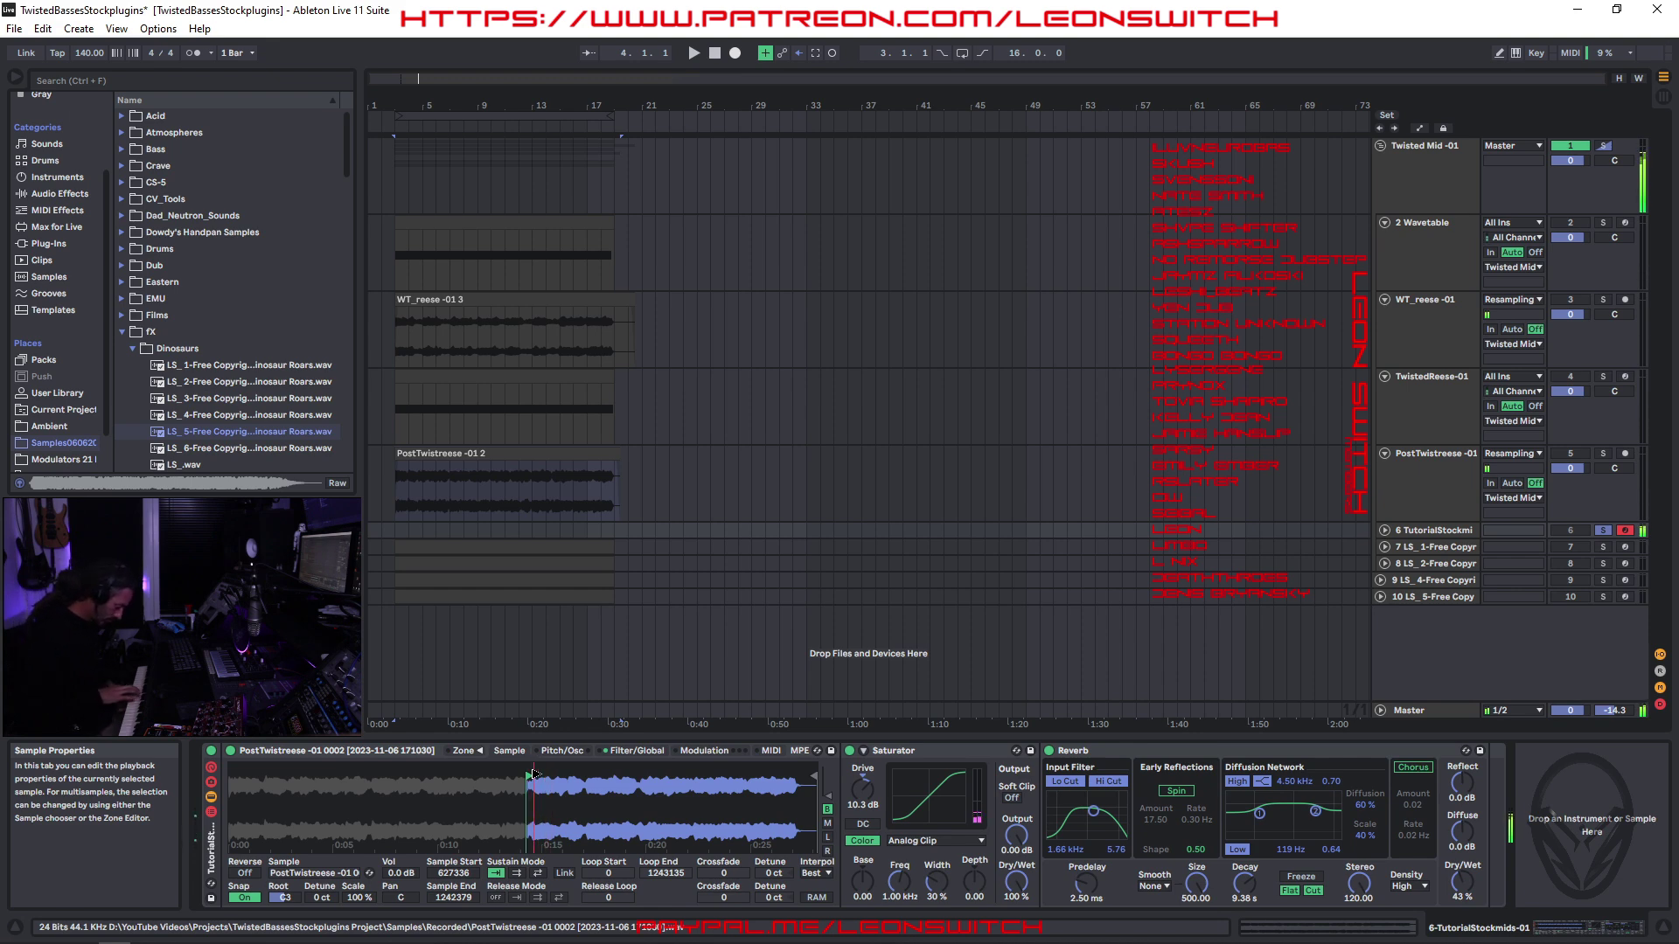
pyautogui.moveTo(1244, 884); pyautogui.dragTo(1245, 914)
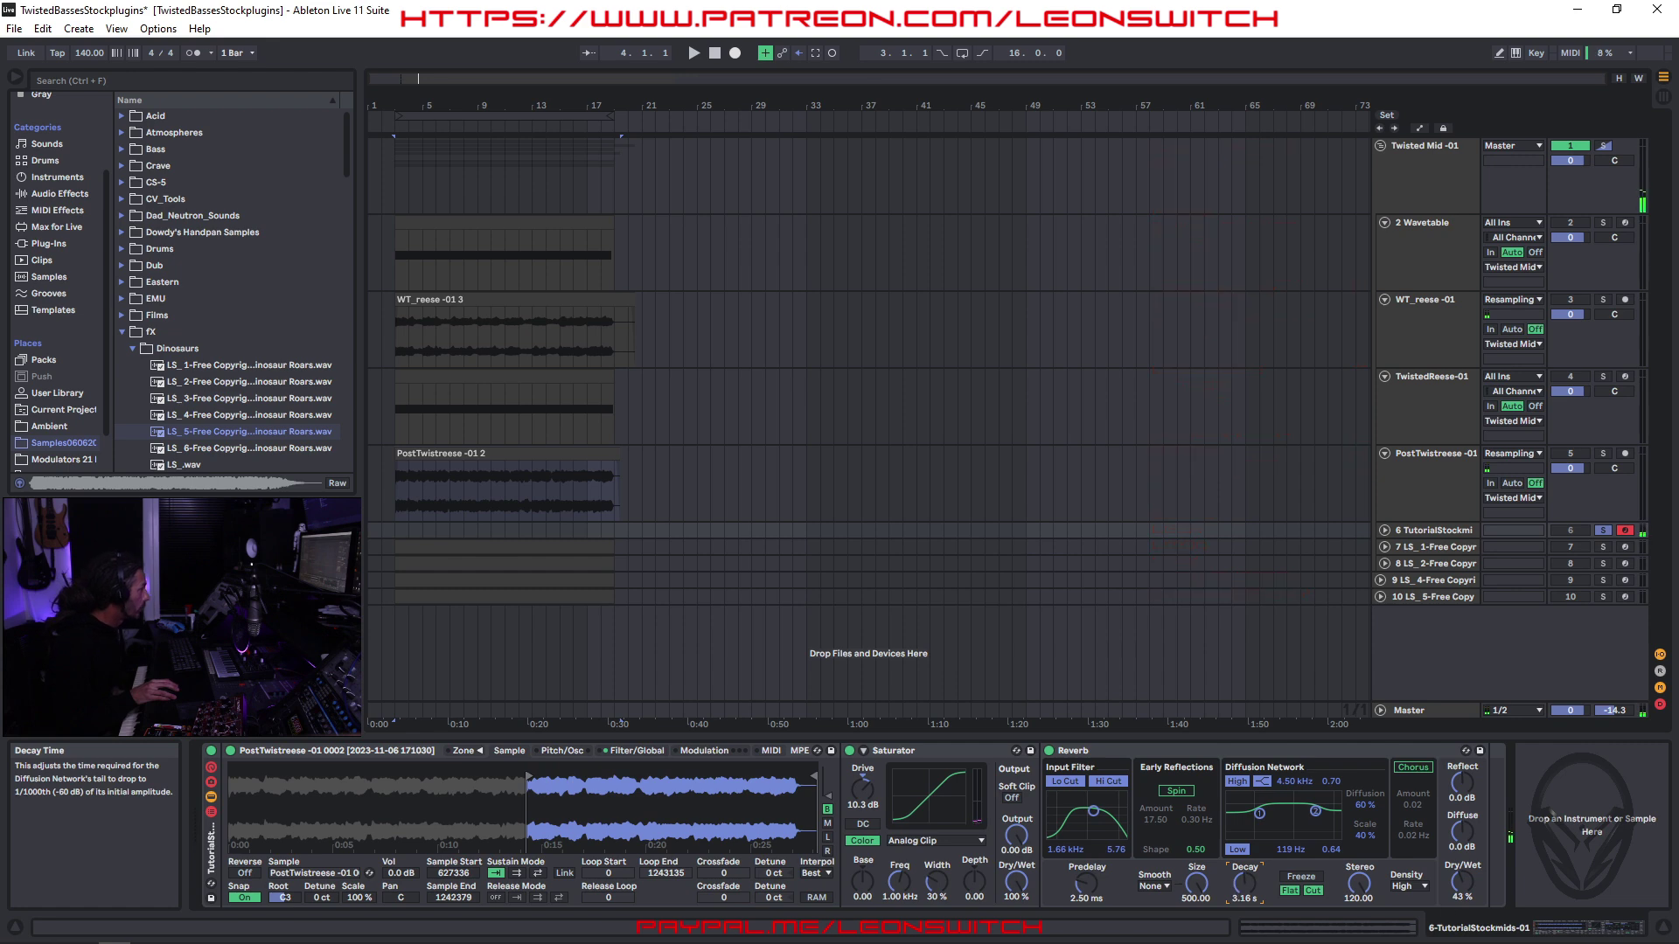
pyautogui.moveTo(1462, 884); pyautogui.dragTo(1462, 908)
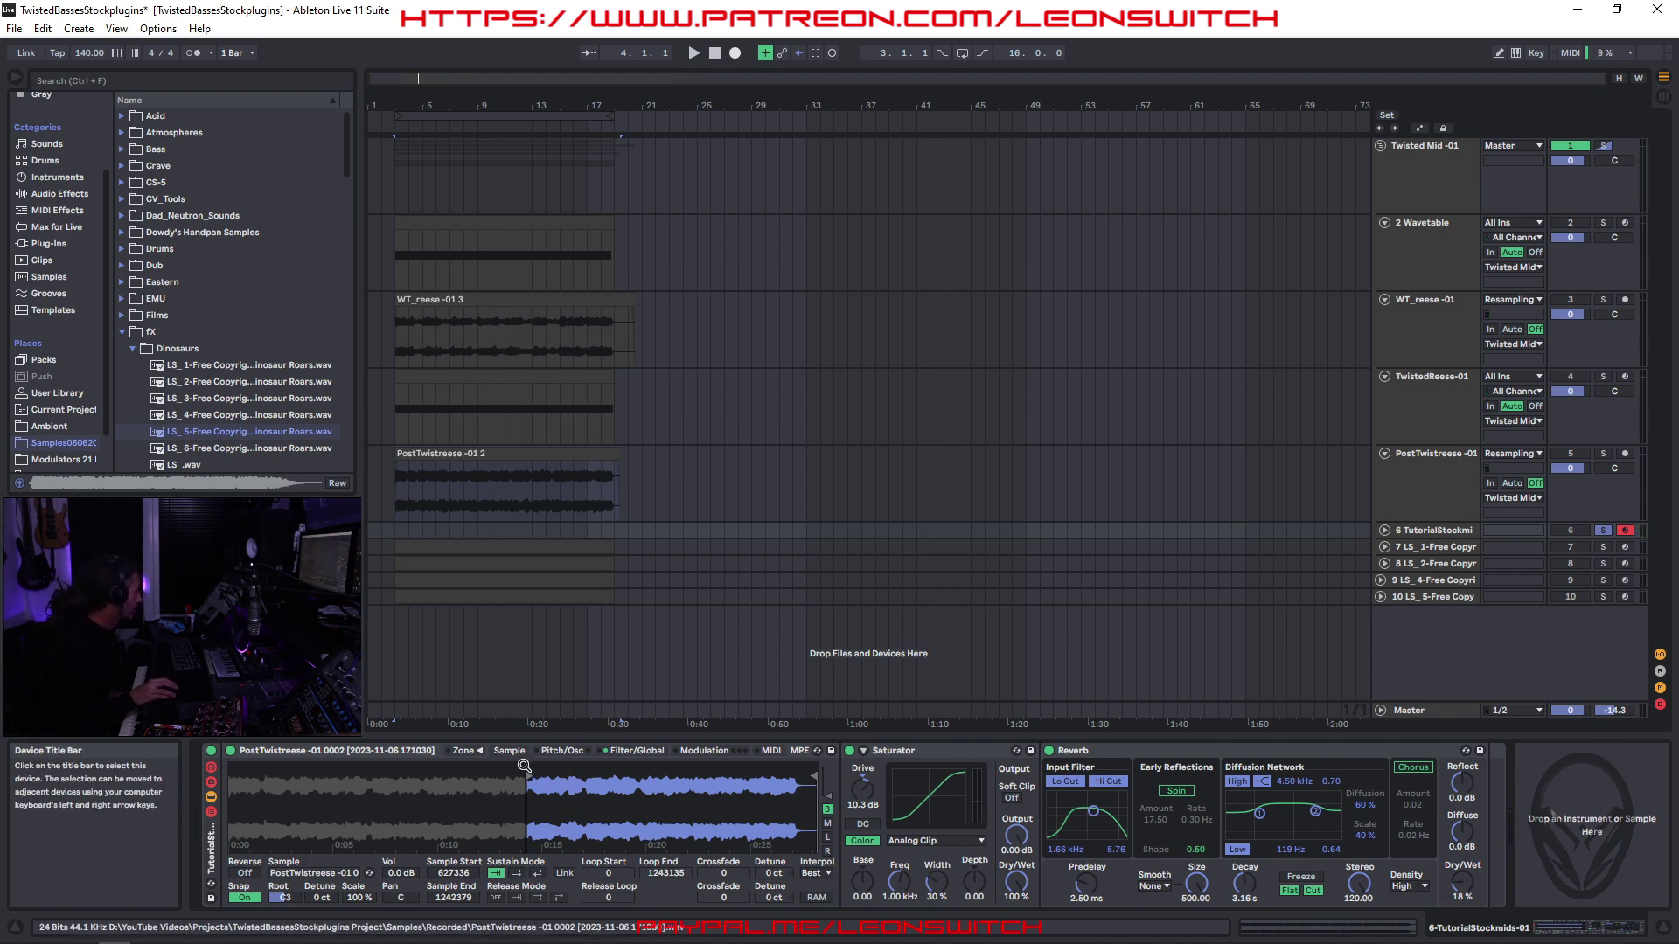
# - Turn off the Sampler's filter
pyautogui.click(584, 751)
pyautogui.click(622, 751)
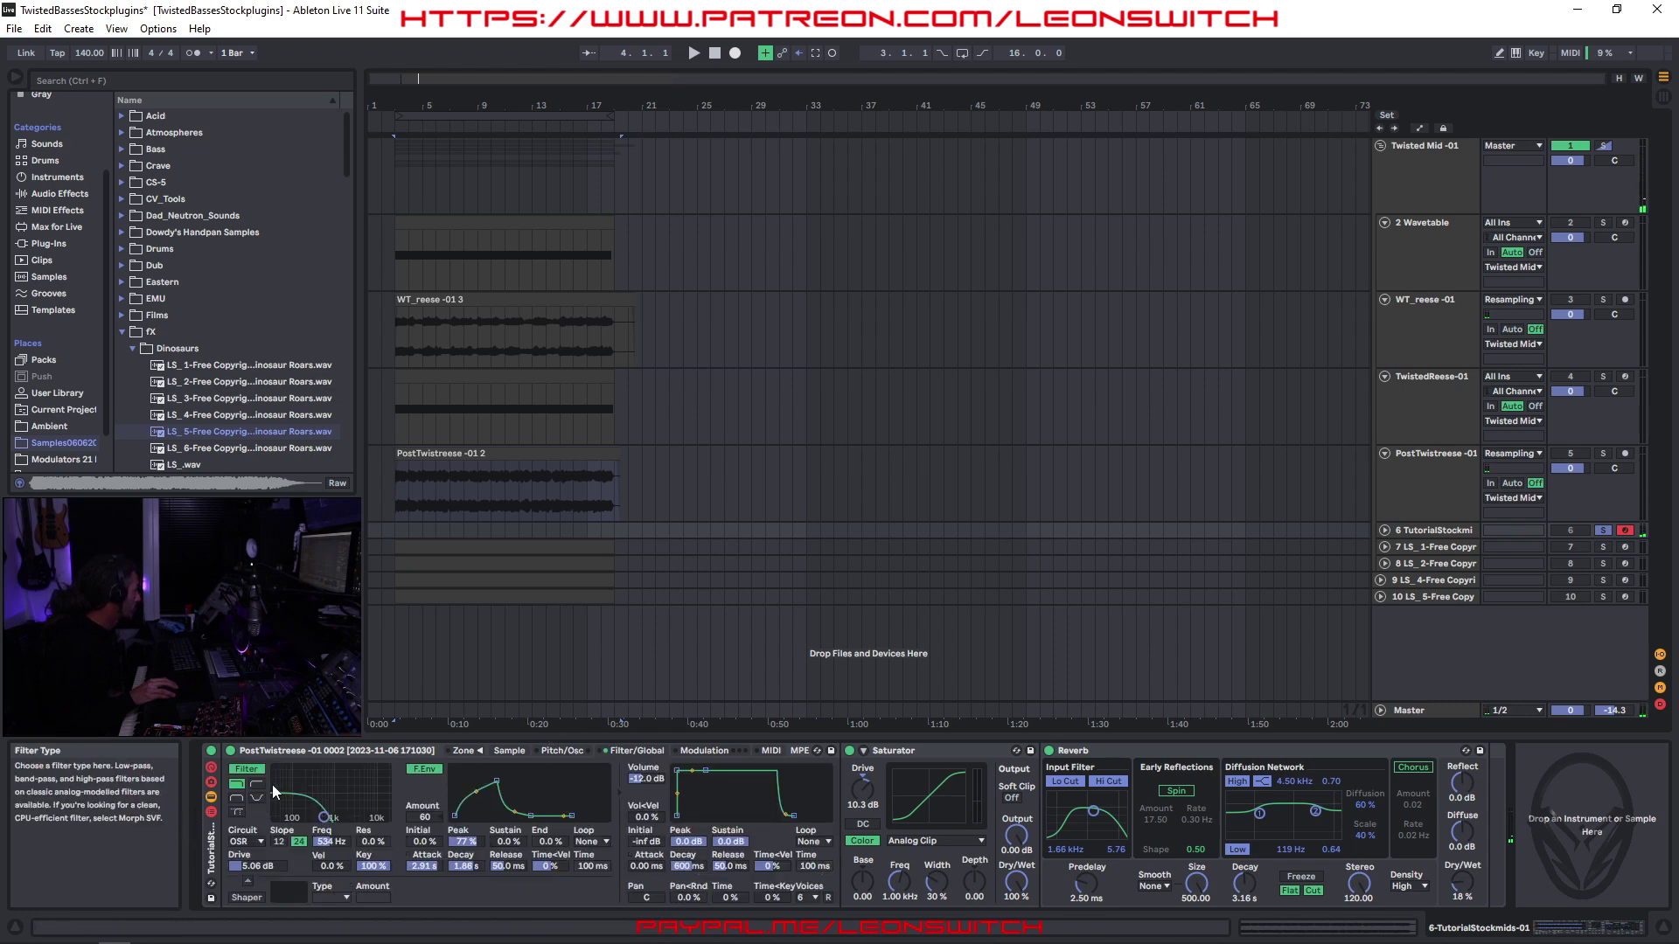
pyautogui.click(245, 769)
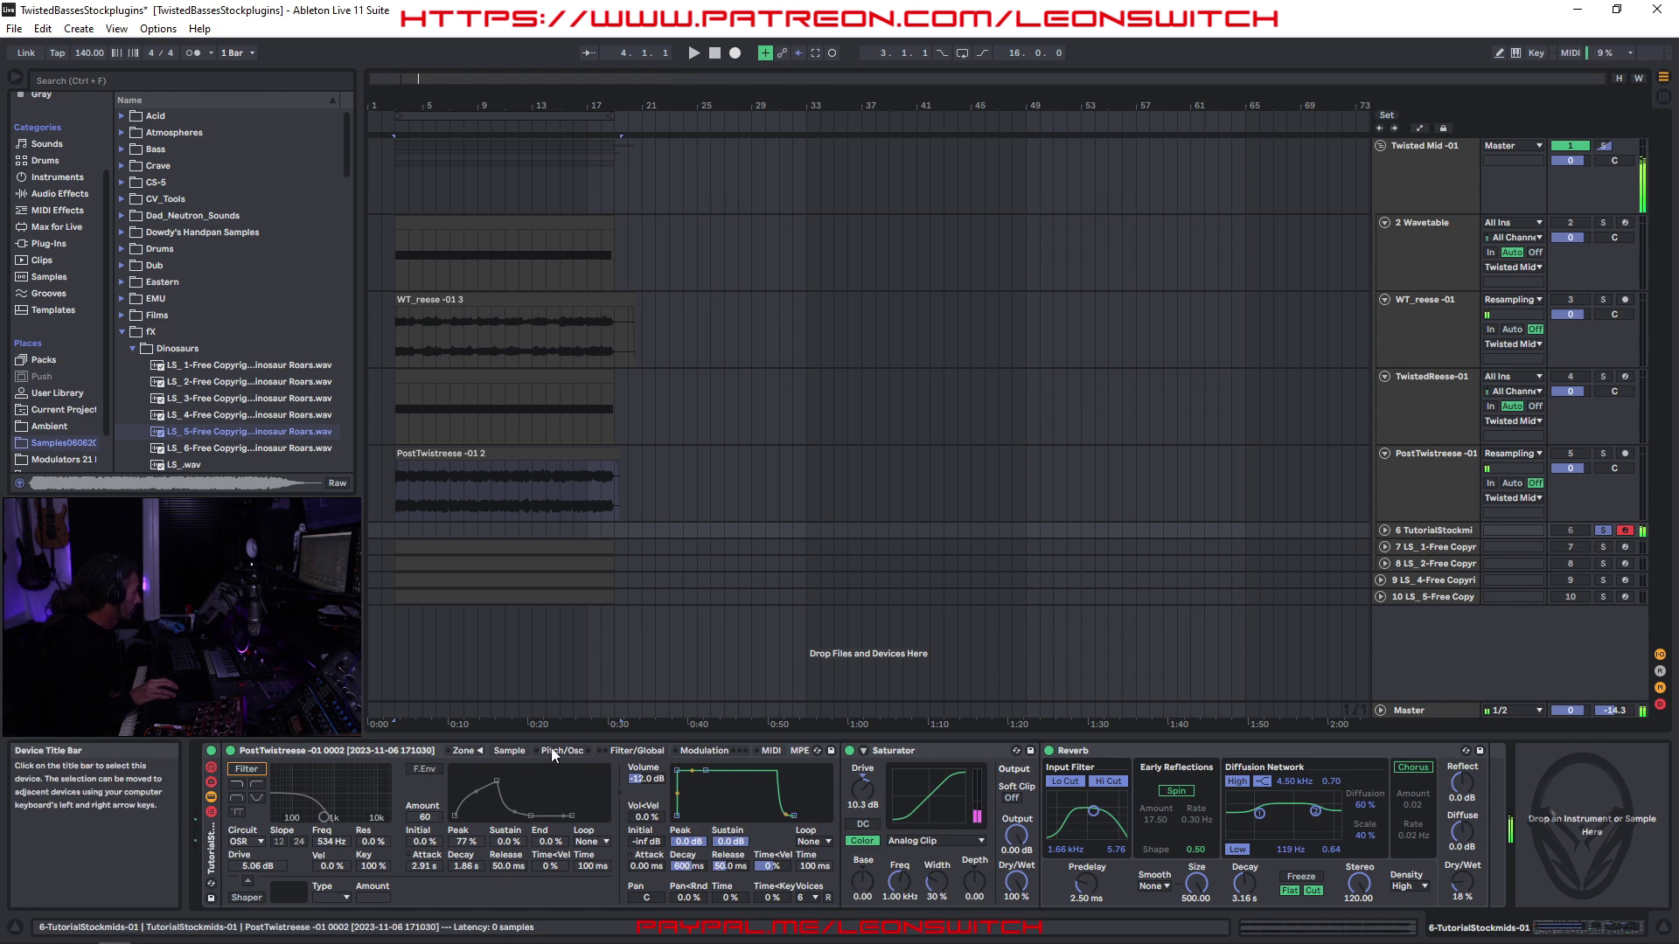
# - Audition the recording from sample starts 958220, 993022, 1061574 and 908509, and finish with the sample start at 760343
pyautogui.click(509, 752)
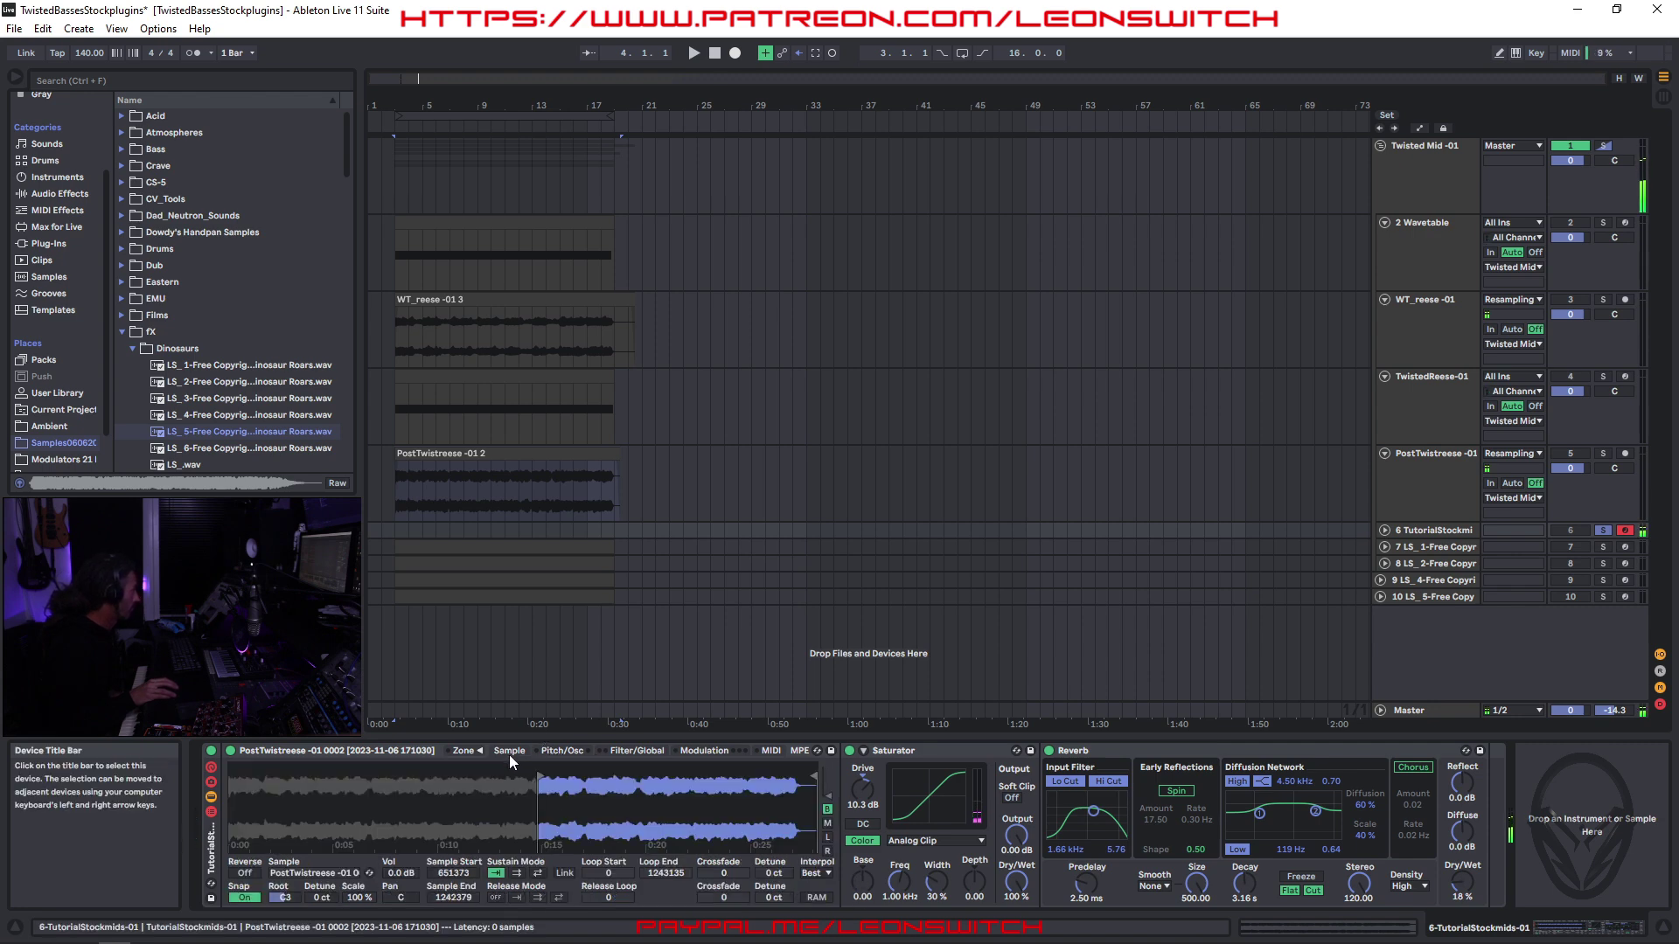
pyautogui.moveTo(538, 775); pyautogui.dragTo(689, 756)
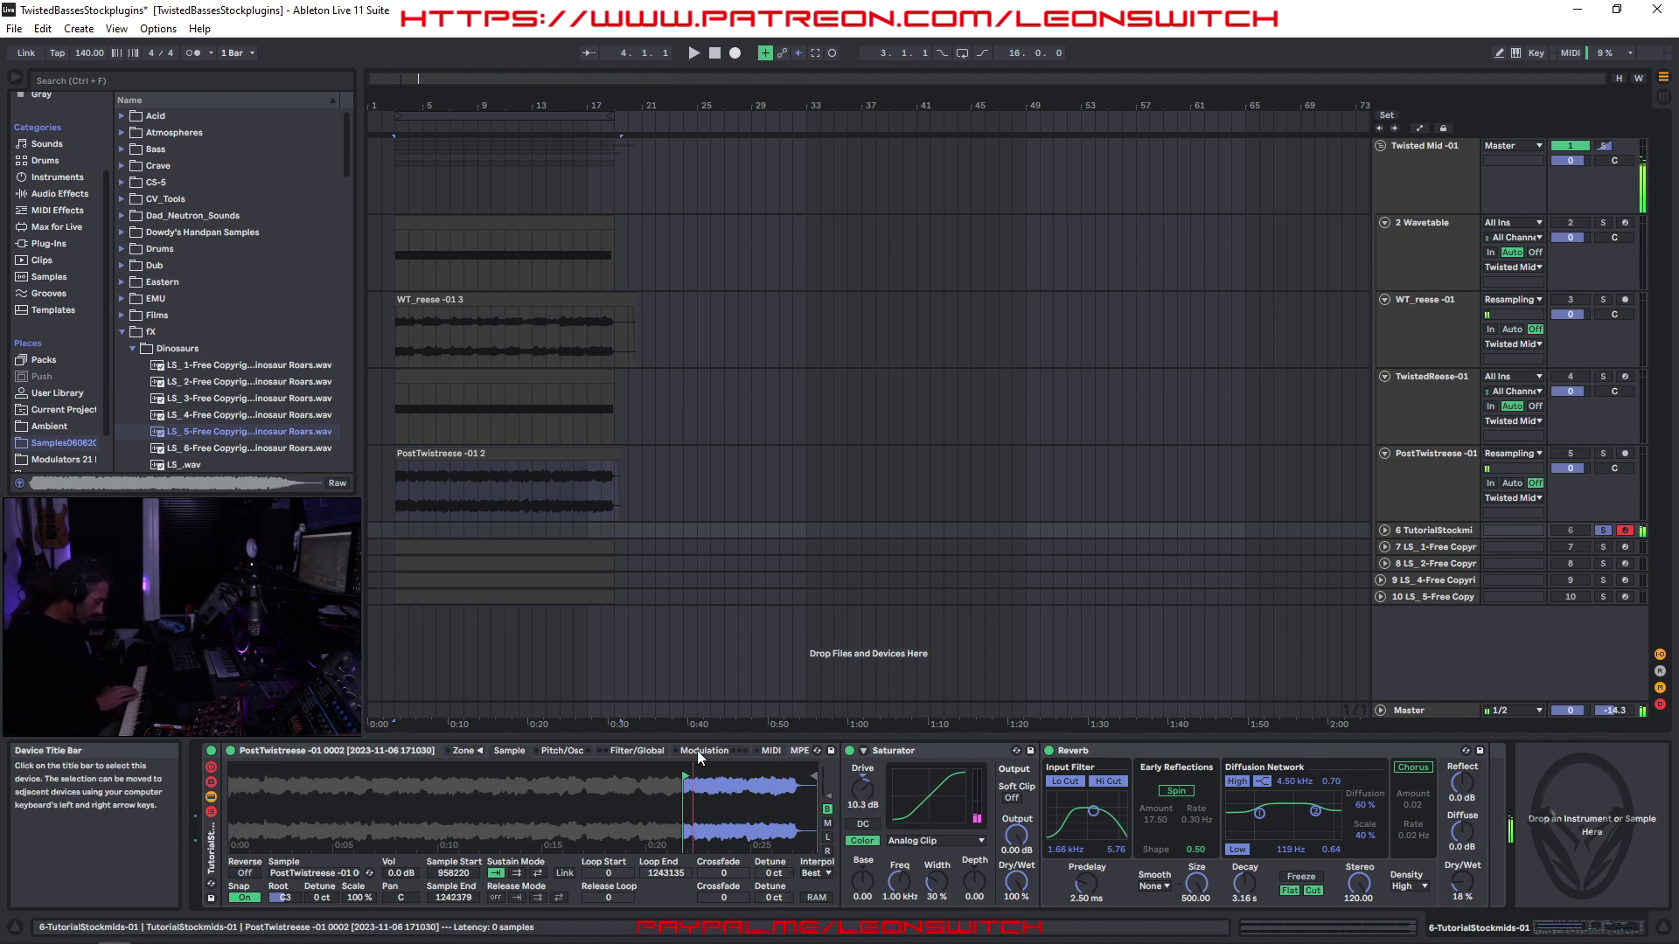
pyautogui.moveTo(686, 778); pyautogui.dragTo(706, 777)
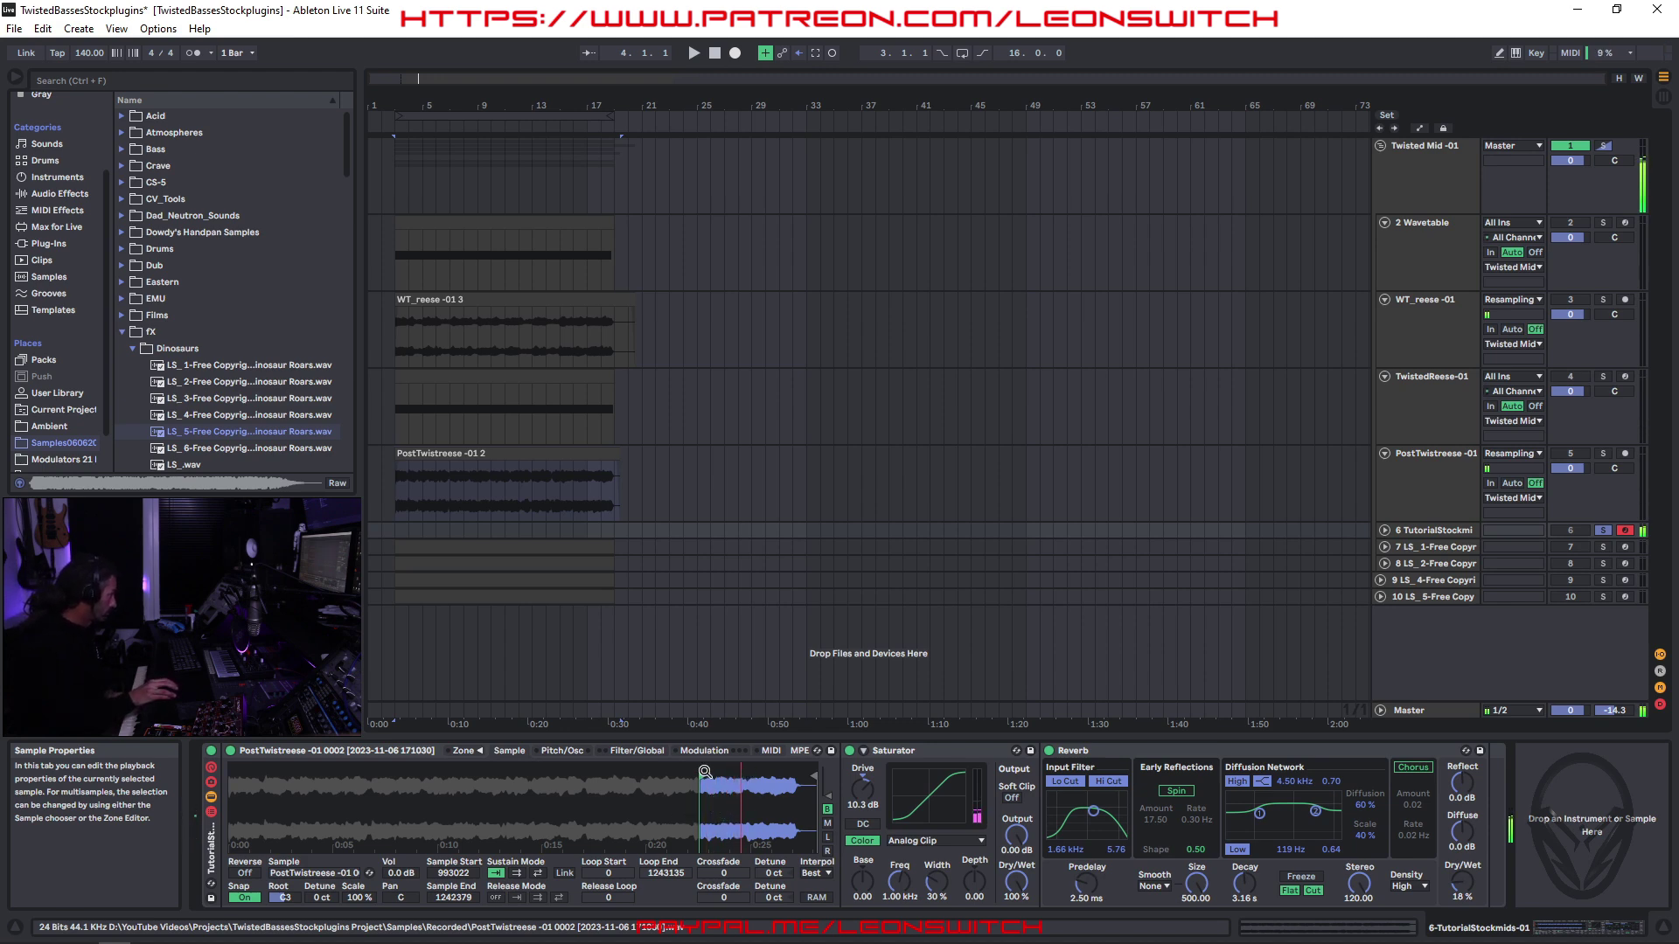
pyautogui.moveTo(704, 772); pyautogui.dragTo(734, 775)
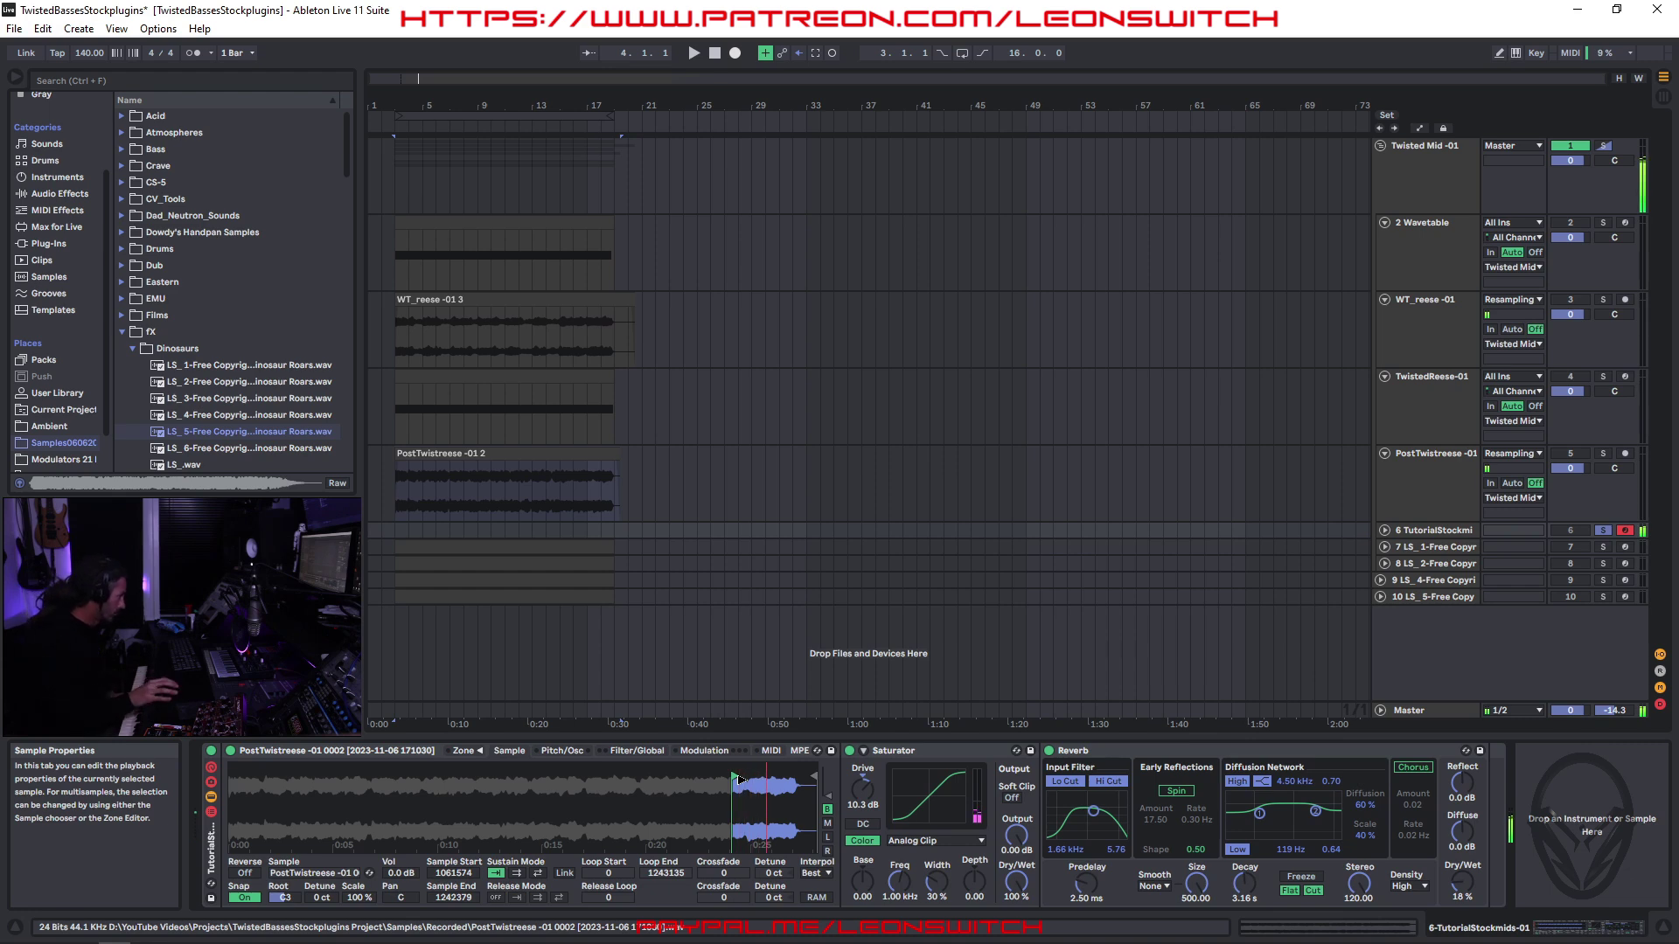
pyautogui.moveTo(737, 777)
pyautogui.mouseDown()
pyautogui.moveTo(766, 774)
pyautogui.moveTo(666, 775)
pyautogui.mouseUp()
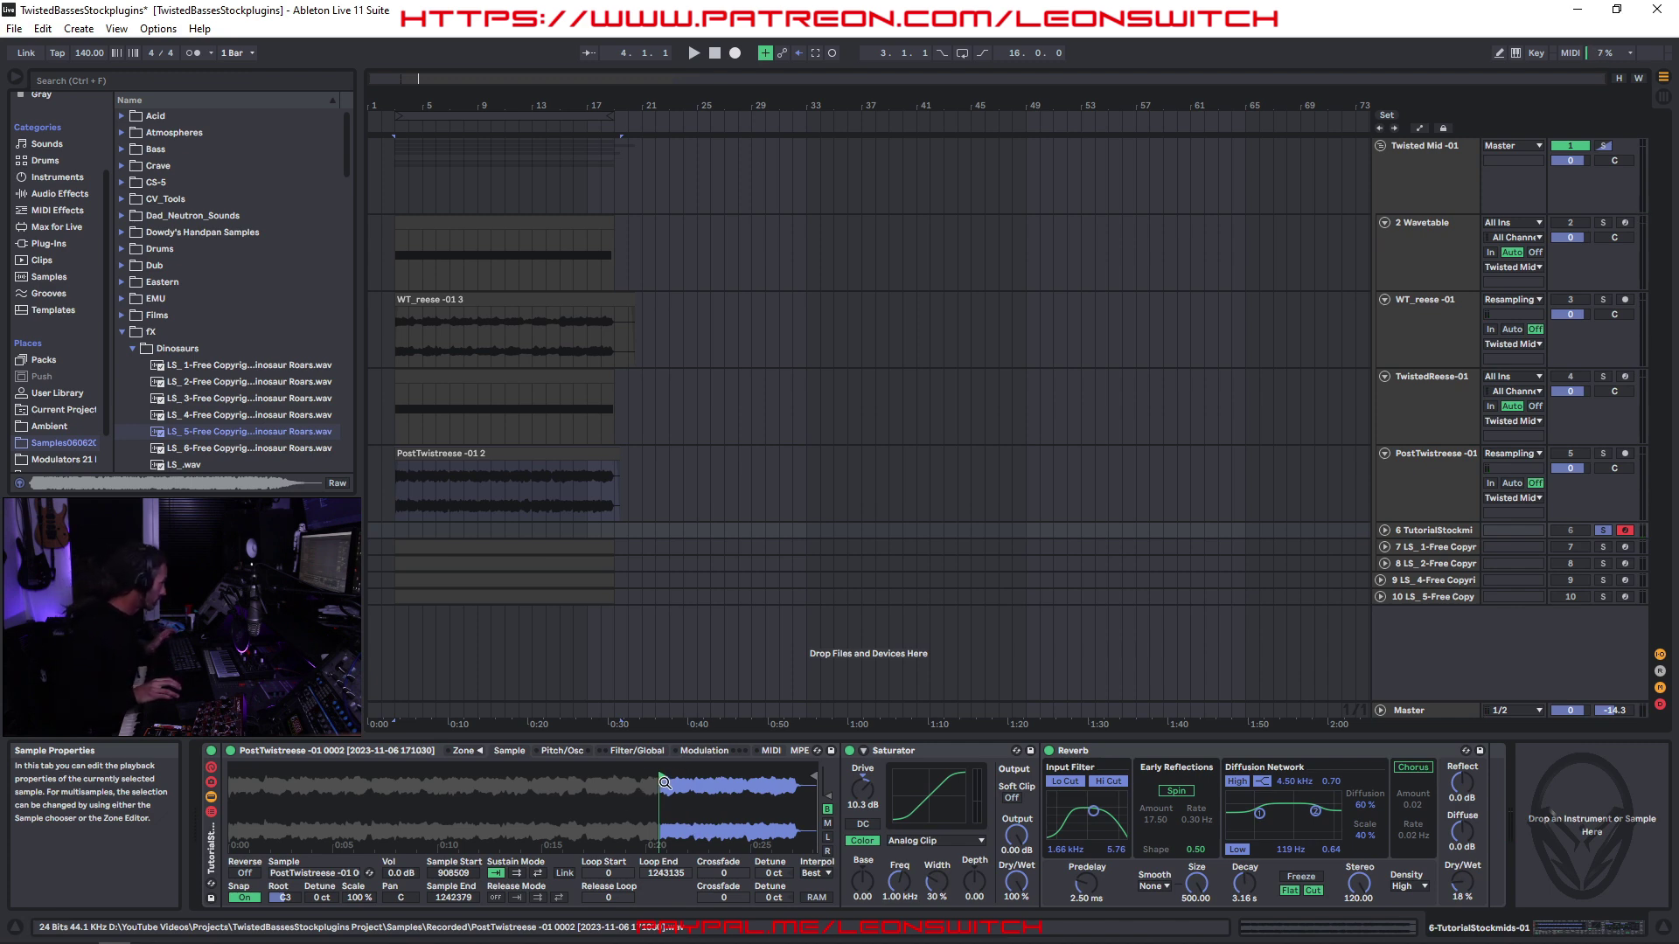
pyautogui.moveTo(665, 775); pyautogui.dragTo(594, 764)
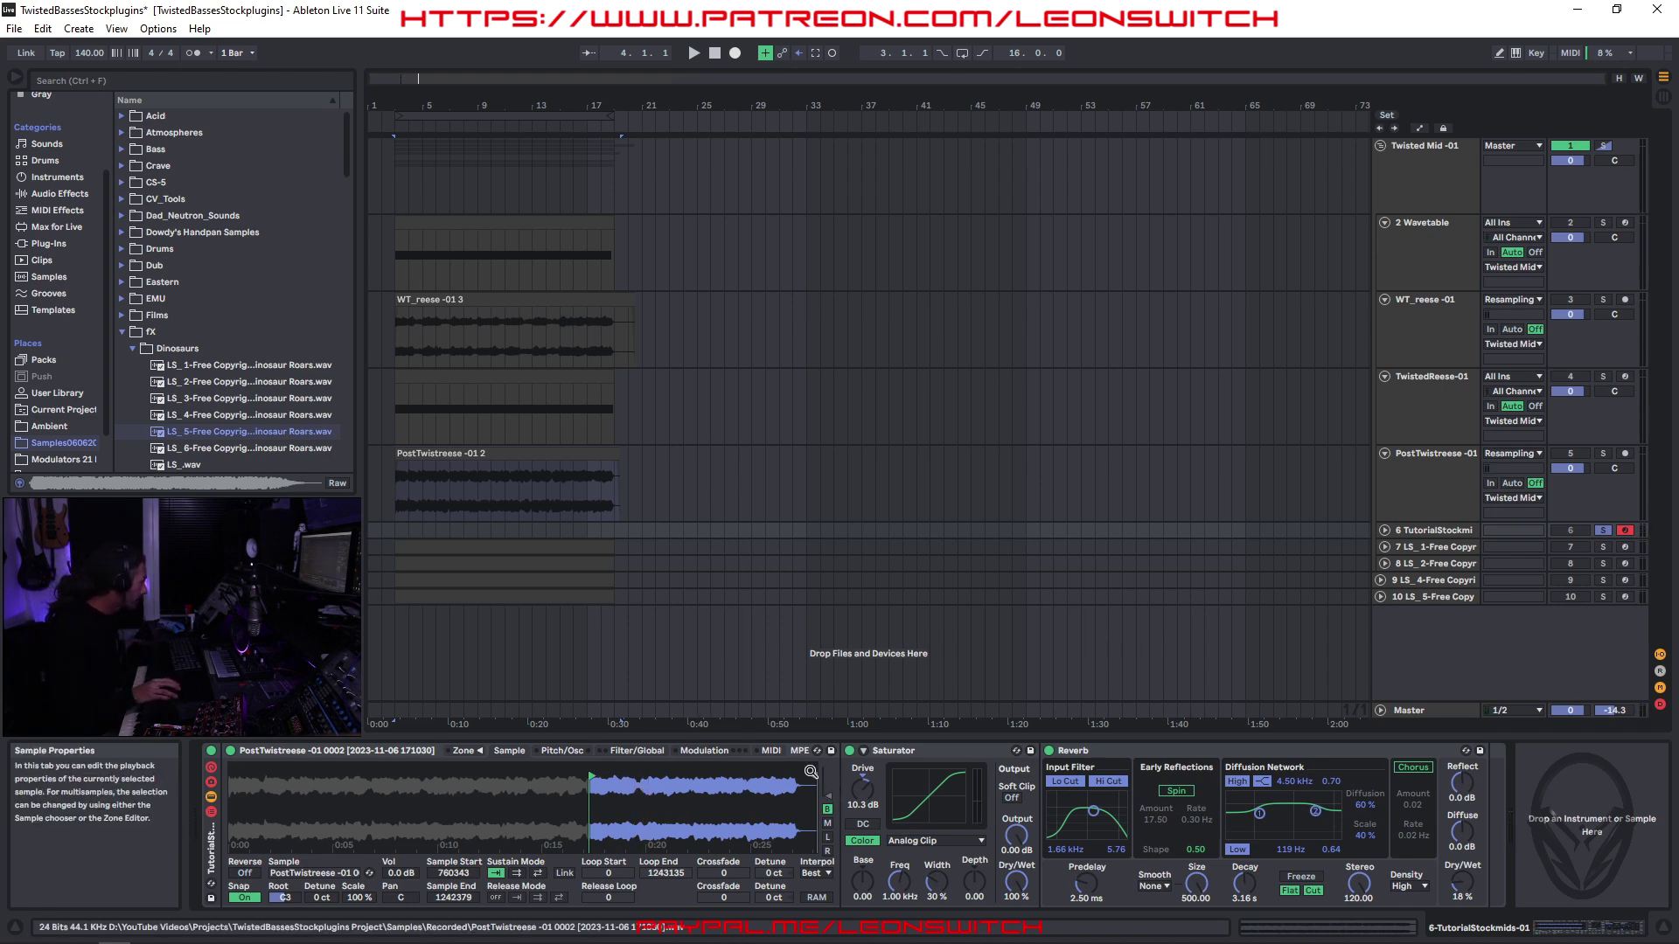
# - Shorten the played region by setting the sample end to 860765 and fine-tuning the sample start to 758351
pyautogui.moveTo(804, 775); pyautogui.dragTo(636, 783)
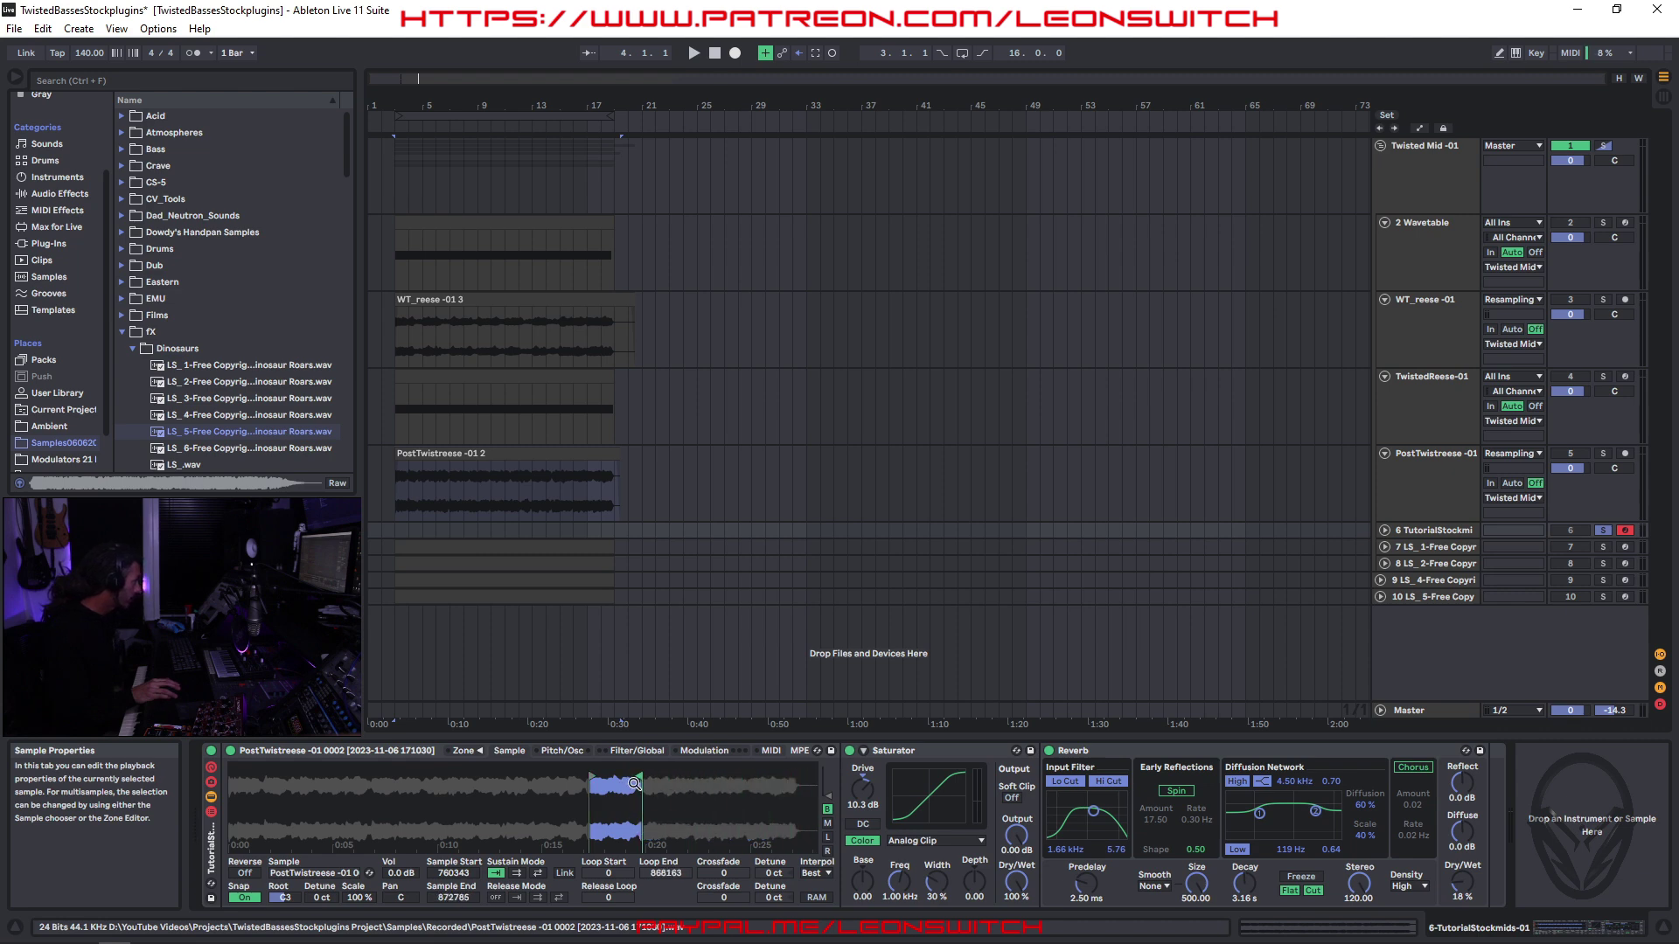
pyautogui.moveTo(639, 777); pyautogui.dragTo(632, 776)
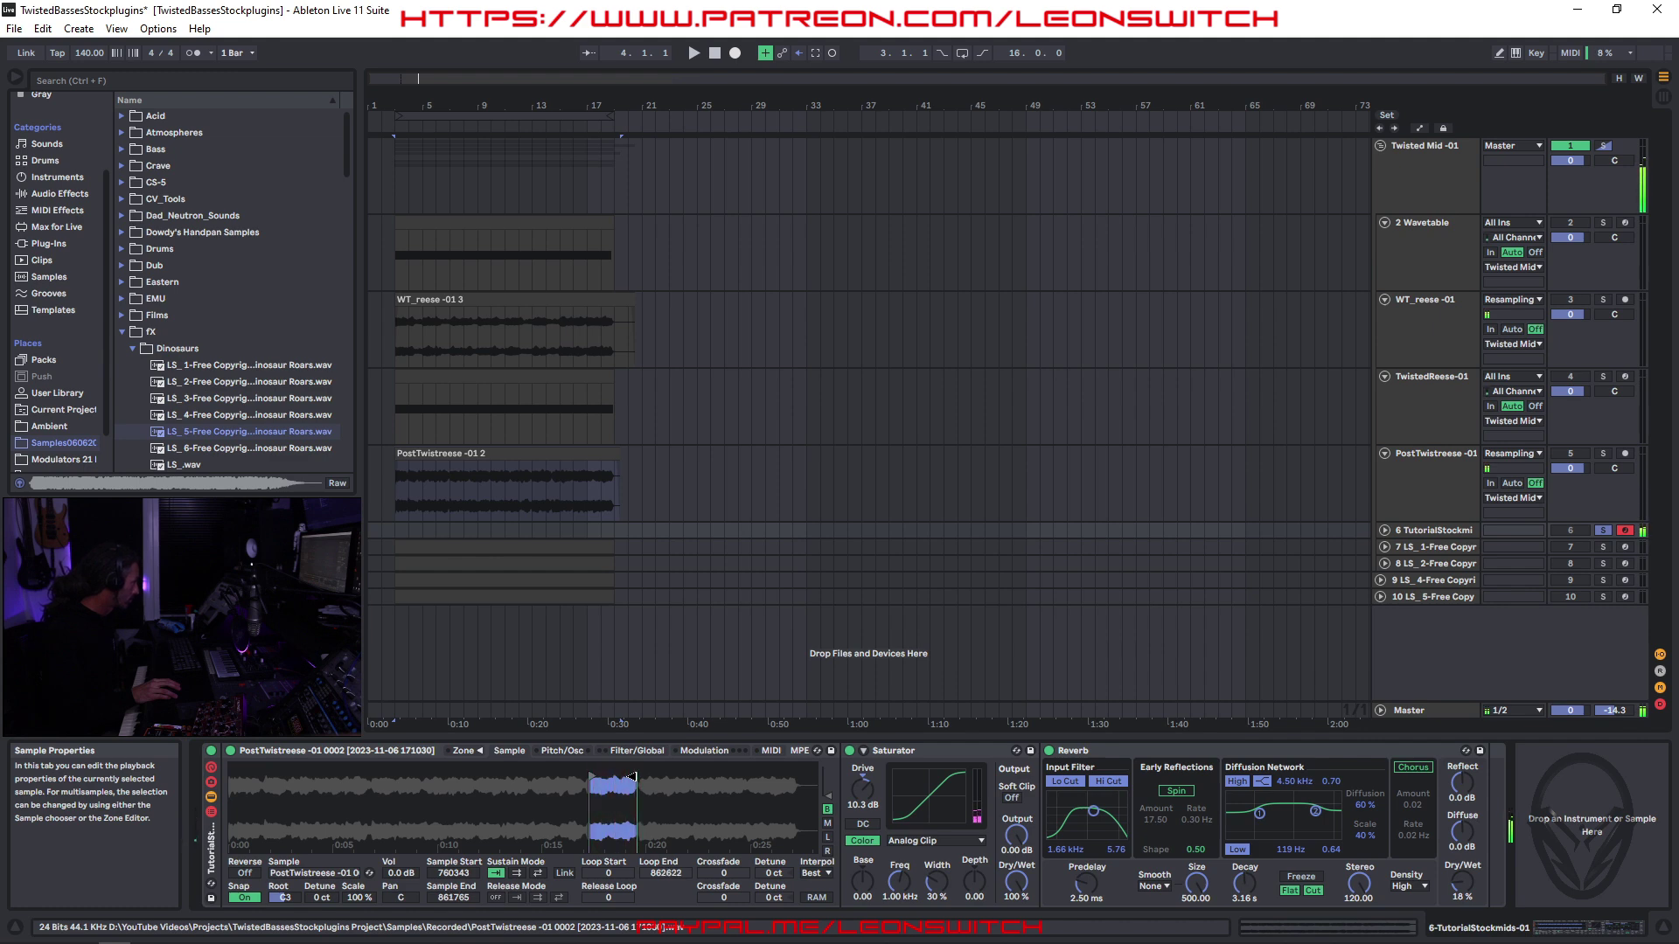
pyautogui.moveTo(631, 776); pyautogui.dragTo(630, 774)
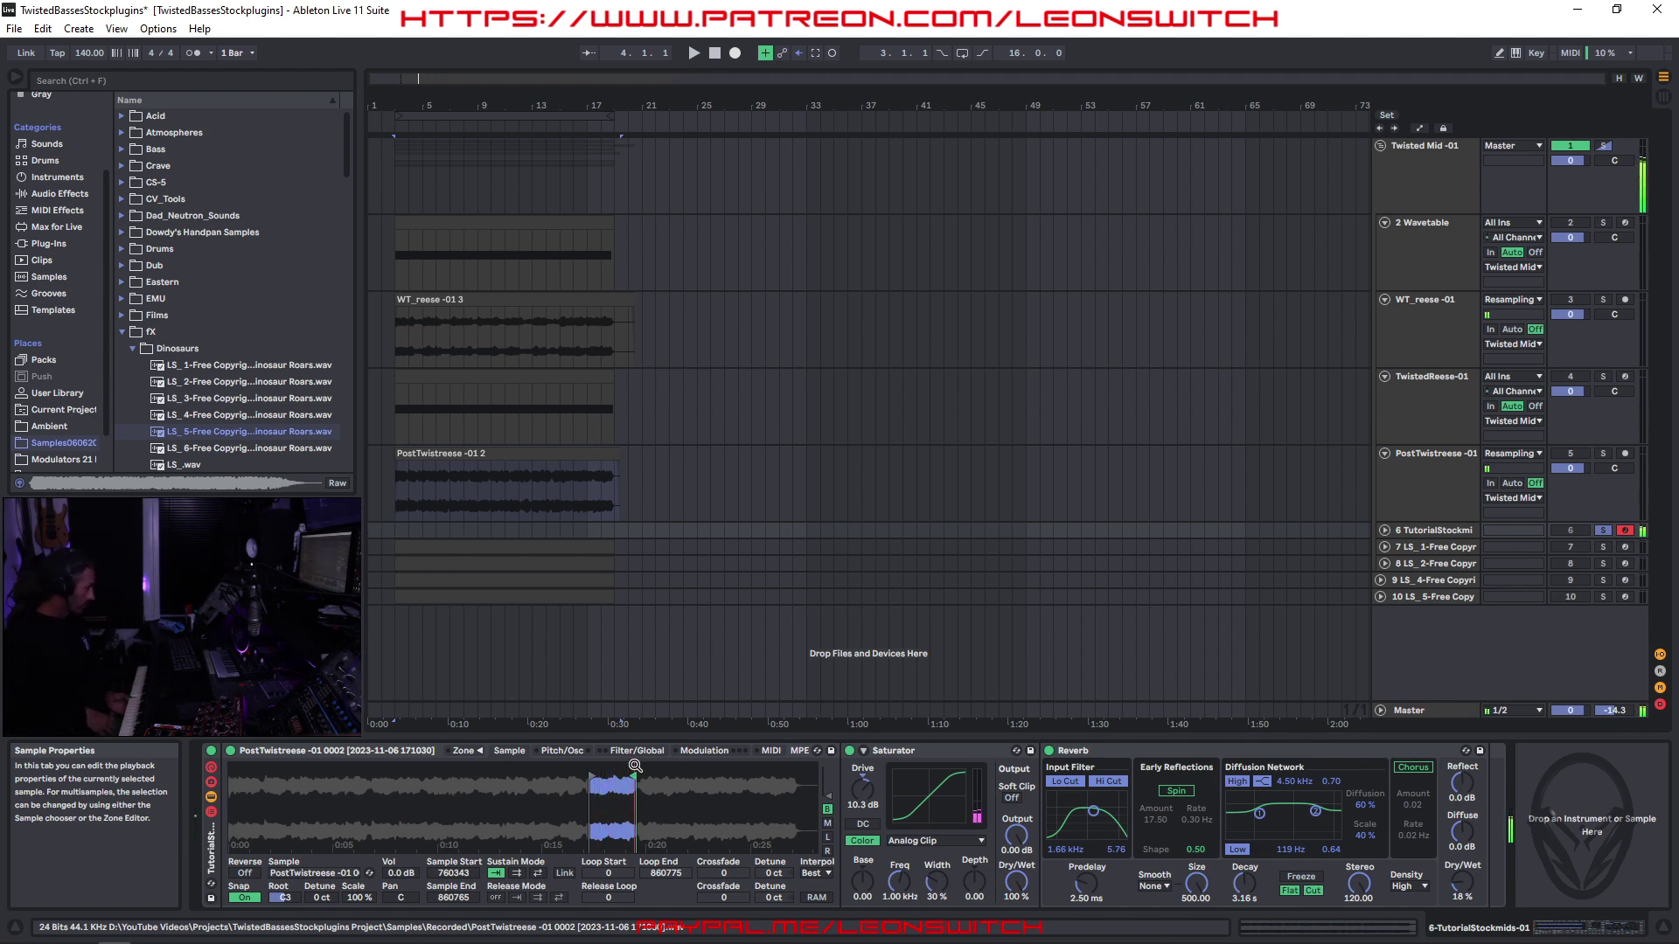
pyautogui.scroll(3, 581, 777)
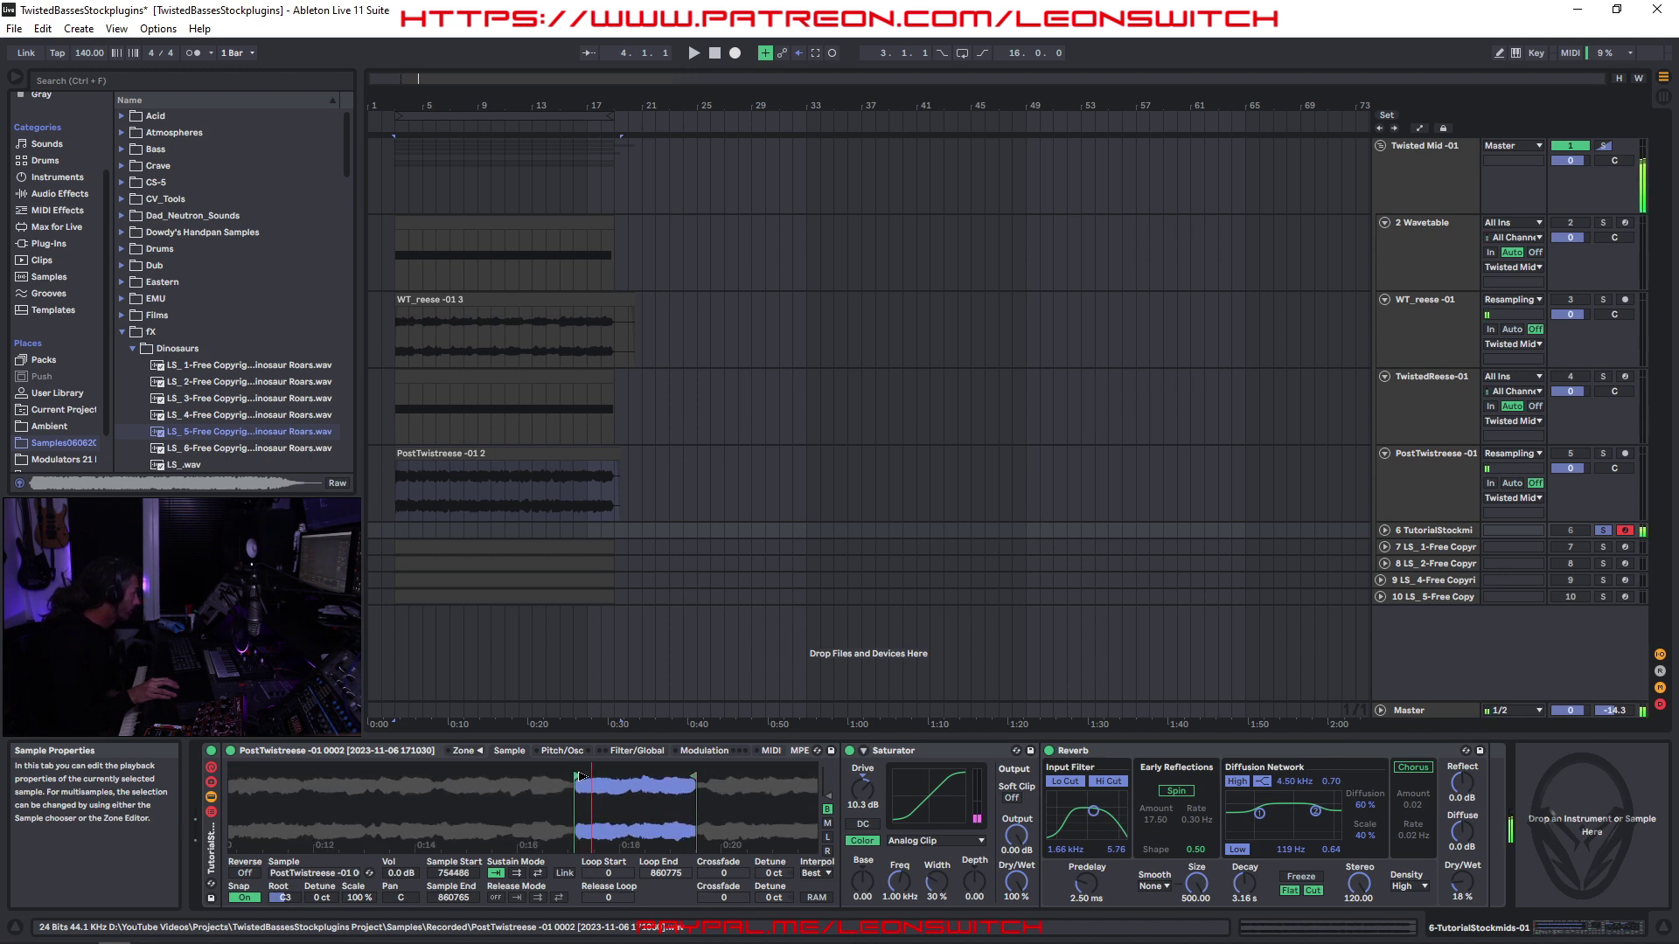
pyautogui.moveTo(583, 777); pyautogui.dragTo(585, 776)
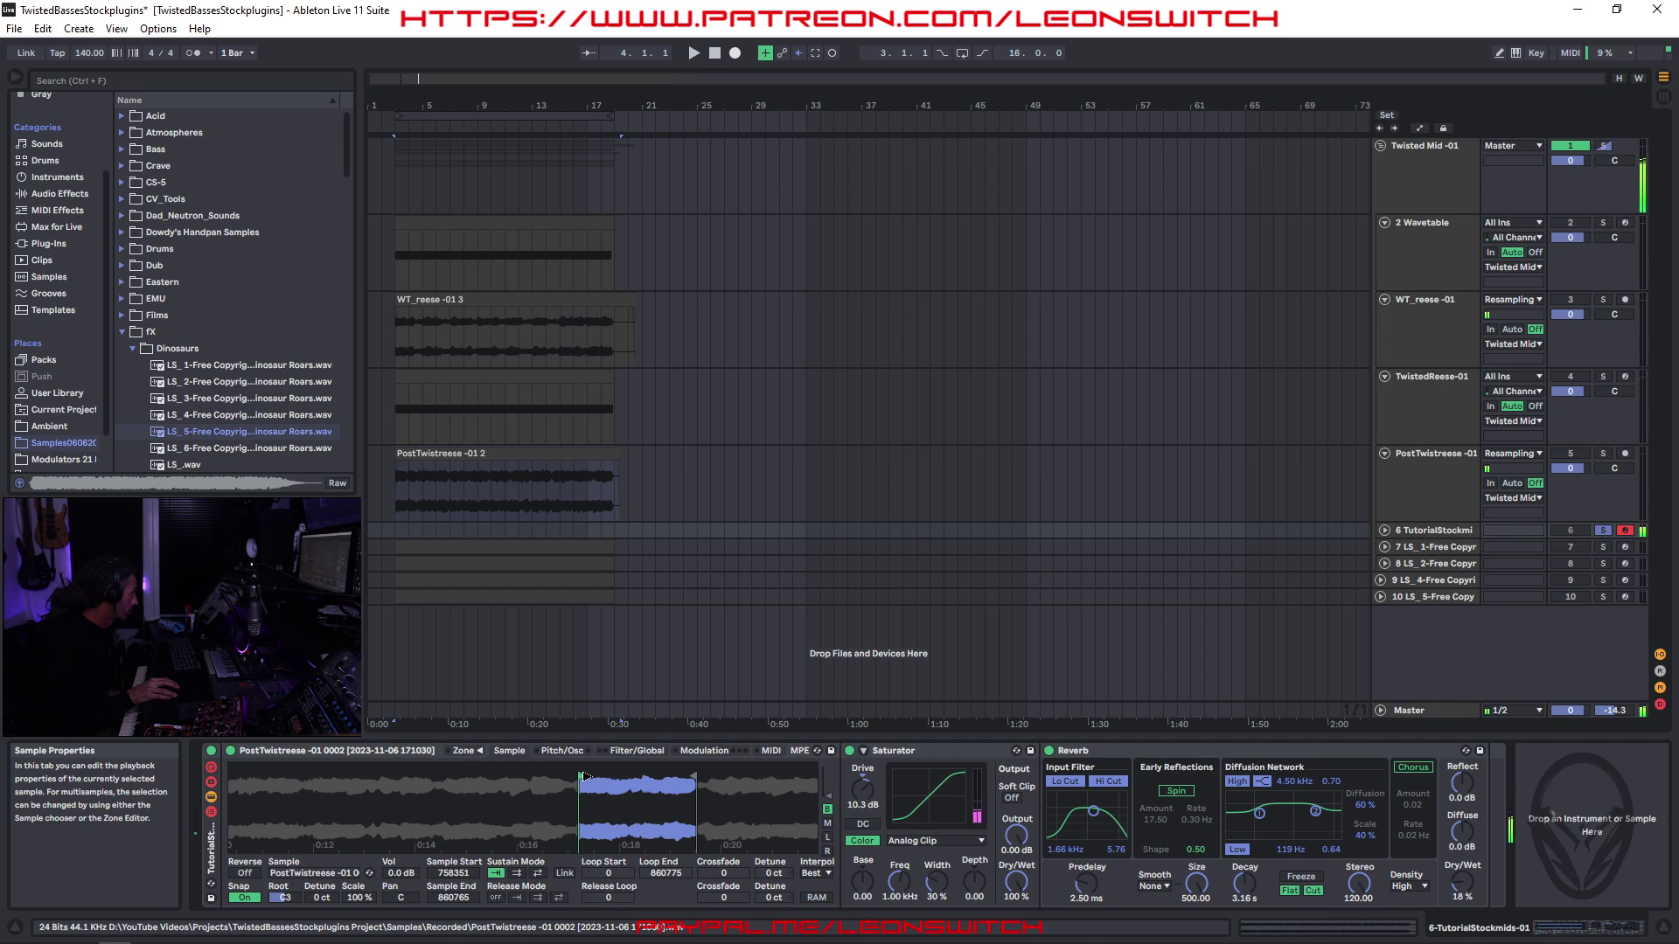
# - Set the Sampler's volume envelope attack to 0.45 ms and turn its filter back on
pyautogui.click(669, 750)
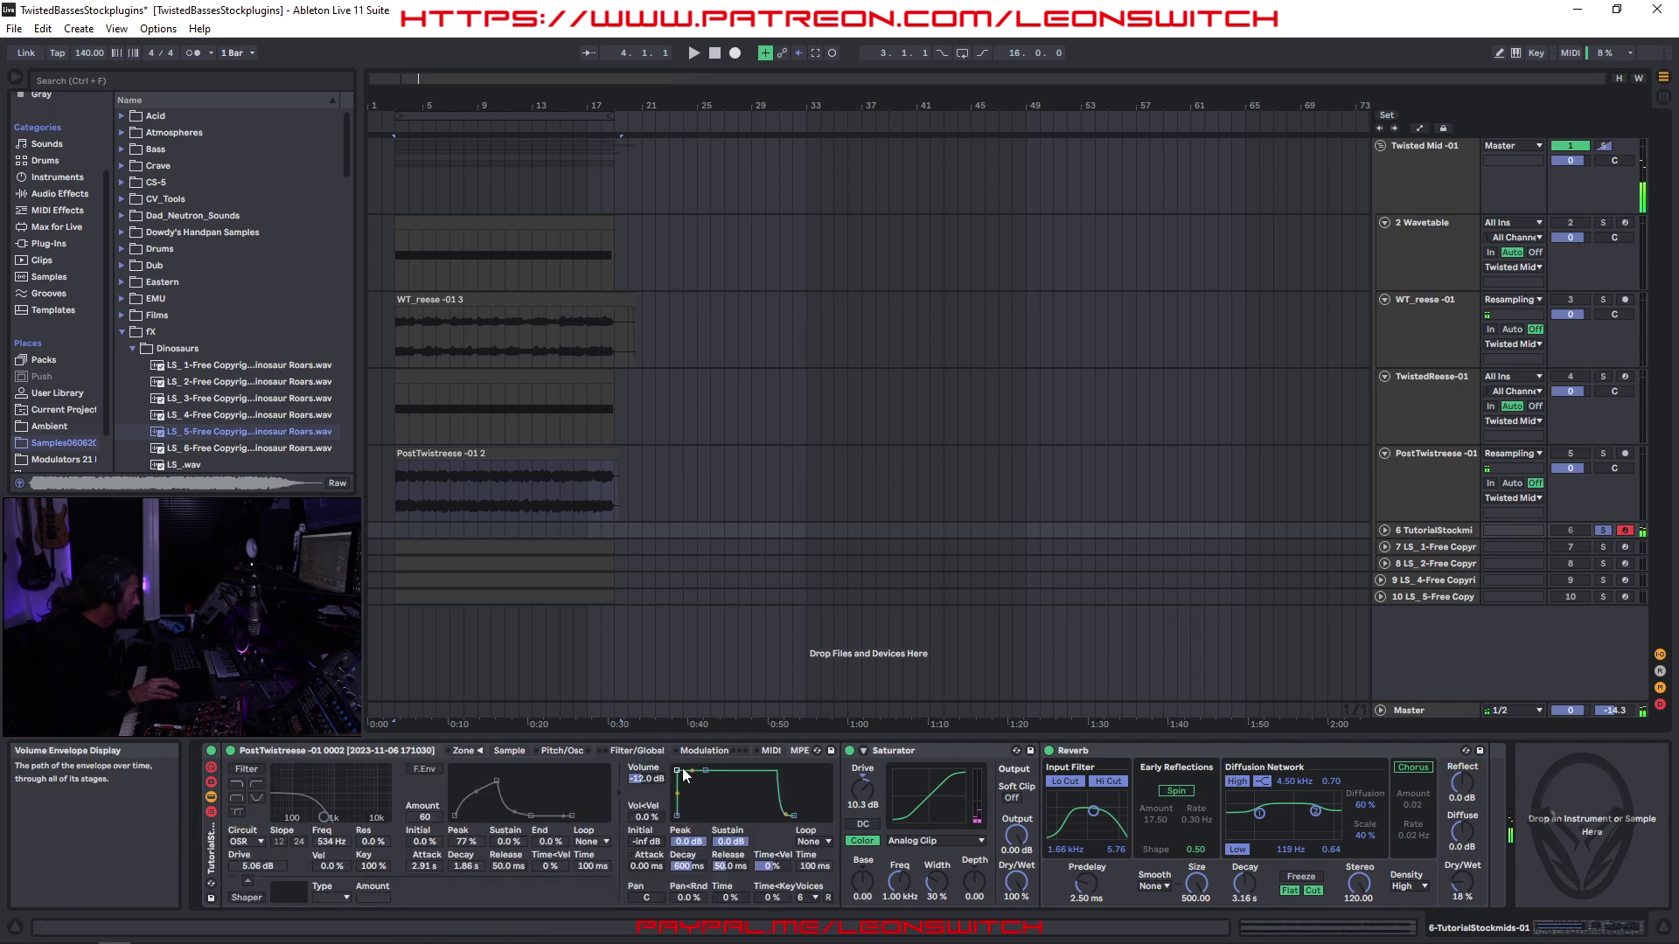
pyautogui.moveTo(682, 770); pyautogui.dragTo(683, 770)
pyautogui.click(247, 770)
# - Set the filter envelope amount to 0, its attack to 0 ms and peak to 100%, and open the cutoff to 18.6 kHz
pyautogui.moveTo(324, 817); pyautogui.dragTo(345, 816)
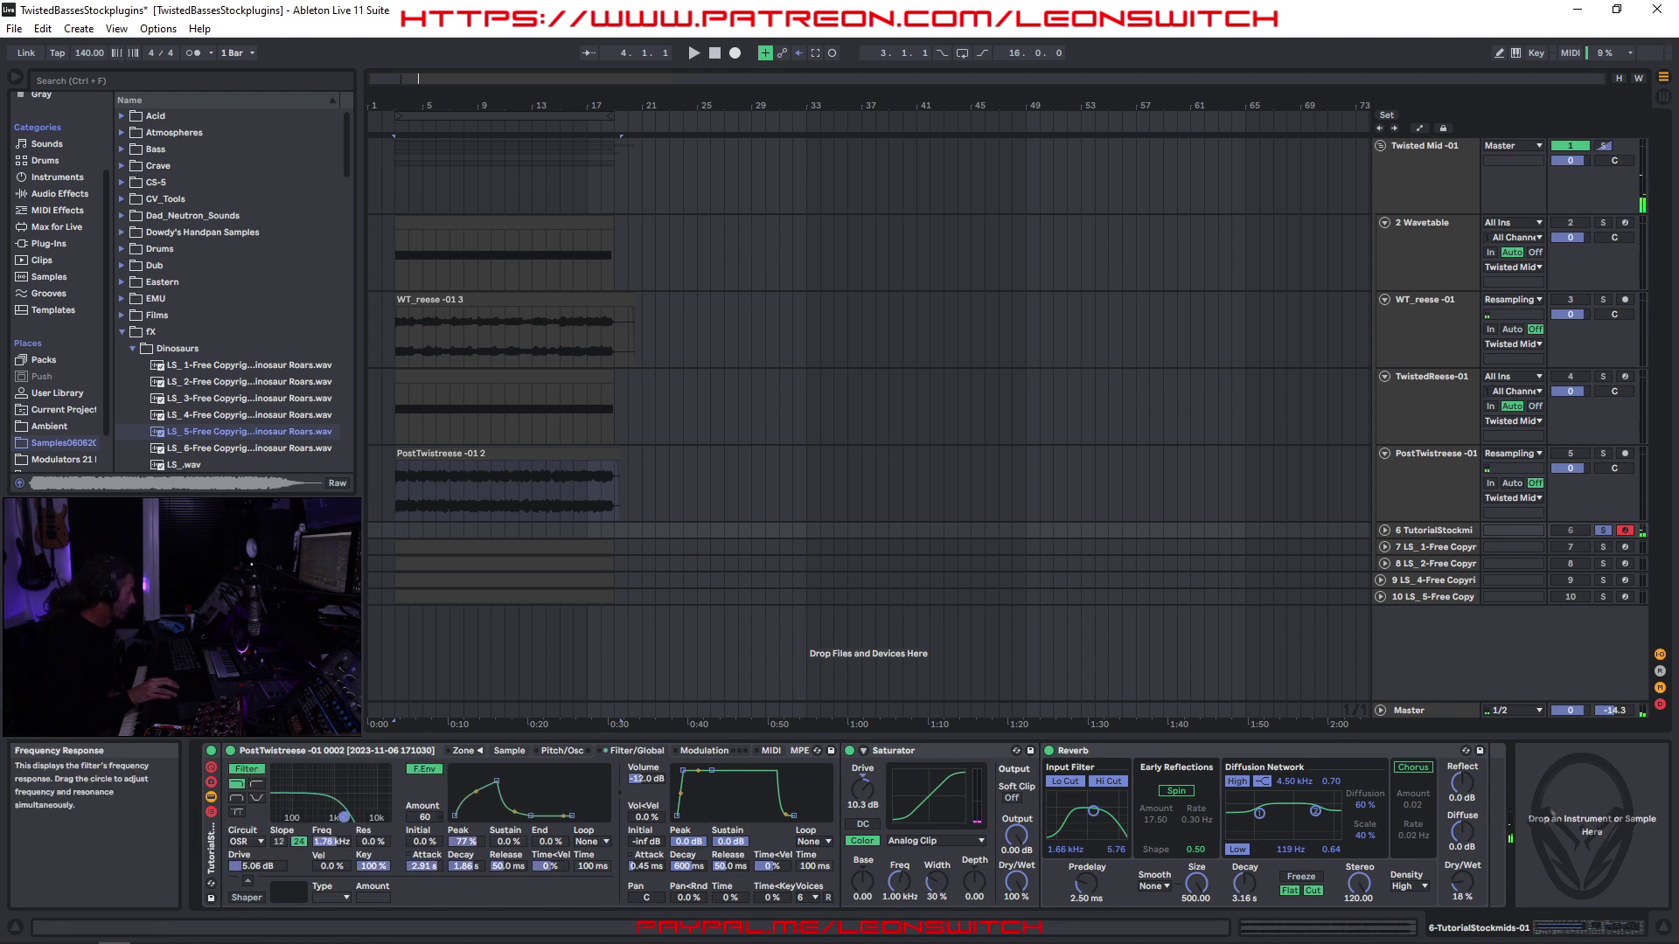
pyautogui.click(424, 817)
pyautogui.press('Delete')
pyautogui.moveTo(496, 781); pyautogui.dragTo(454, 770)
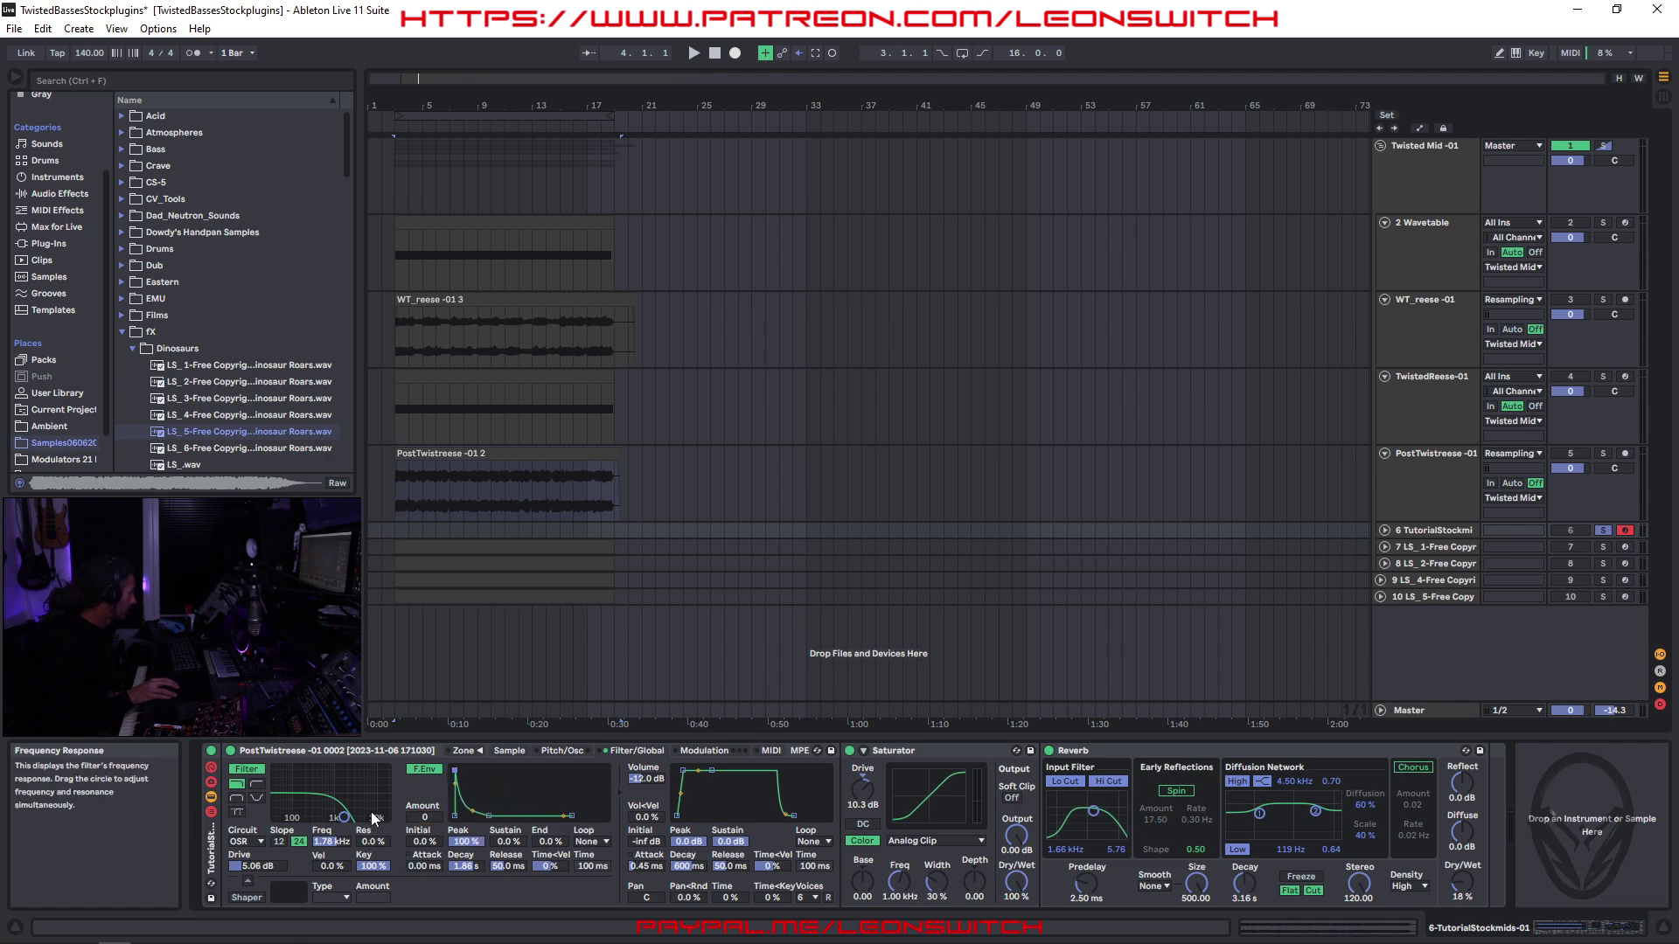
pyautogui.moveTo(346, 816); pyautogui.dragTo(383, 816)
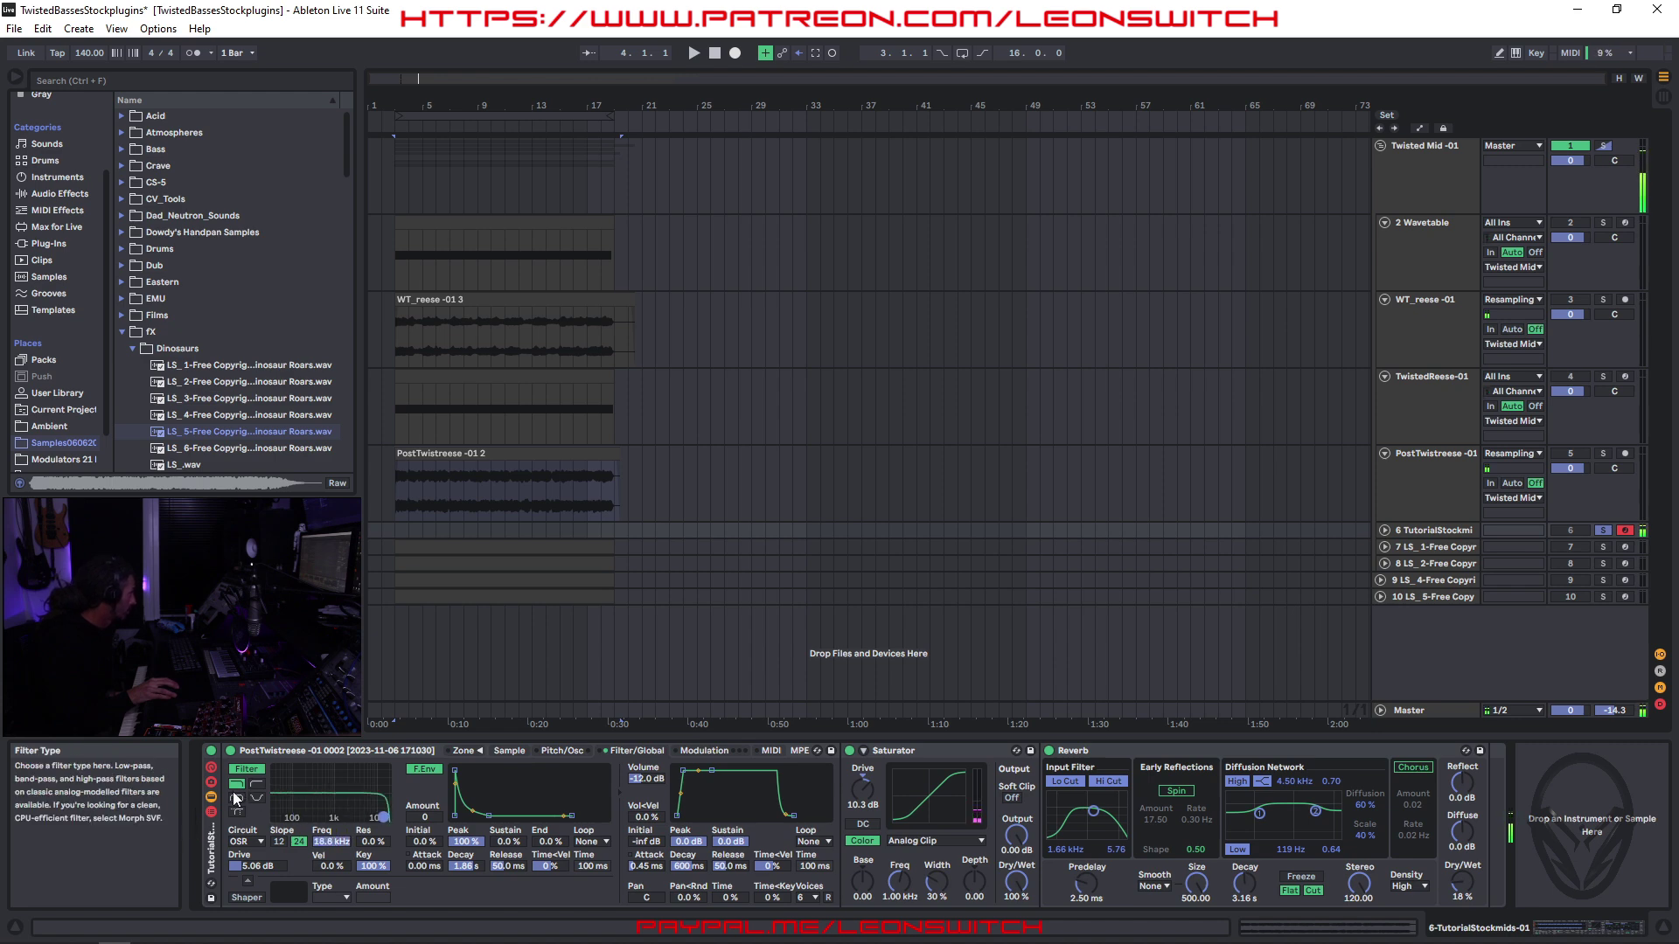
# - Switch the Sampler's filter to a Clean 12 dB band-pass with the cutoff at about 1.1 kHz and 23% resonance
pyautogui.click(237, 798)
pyautogui.click(280, 839)
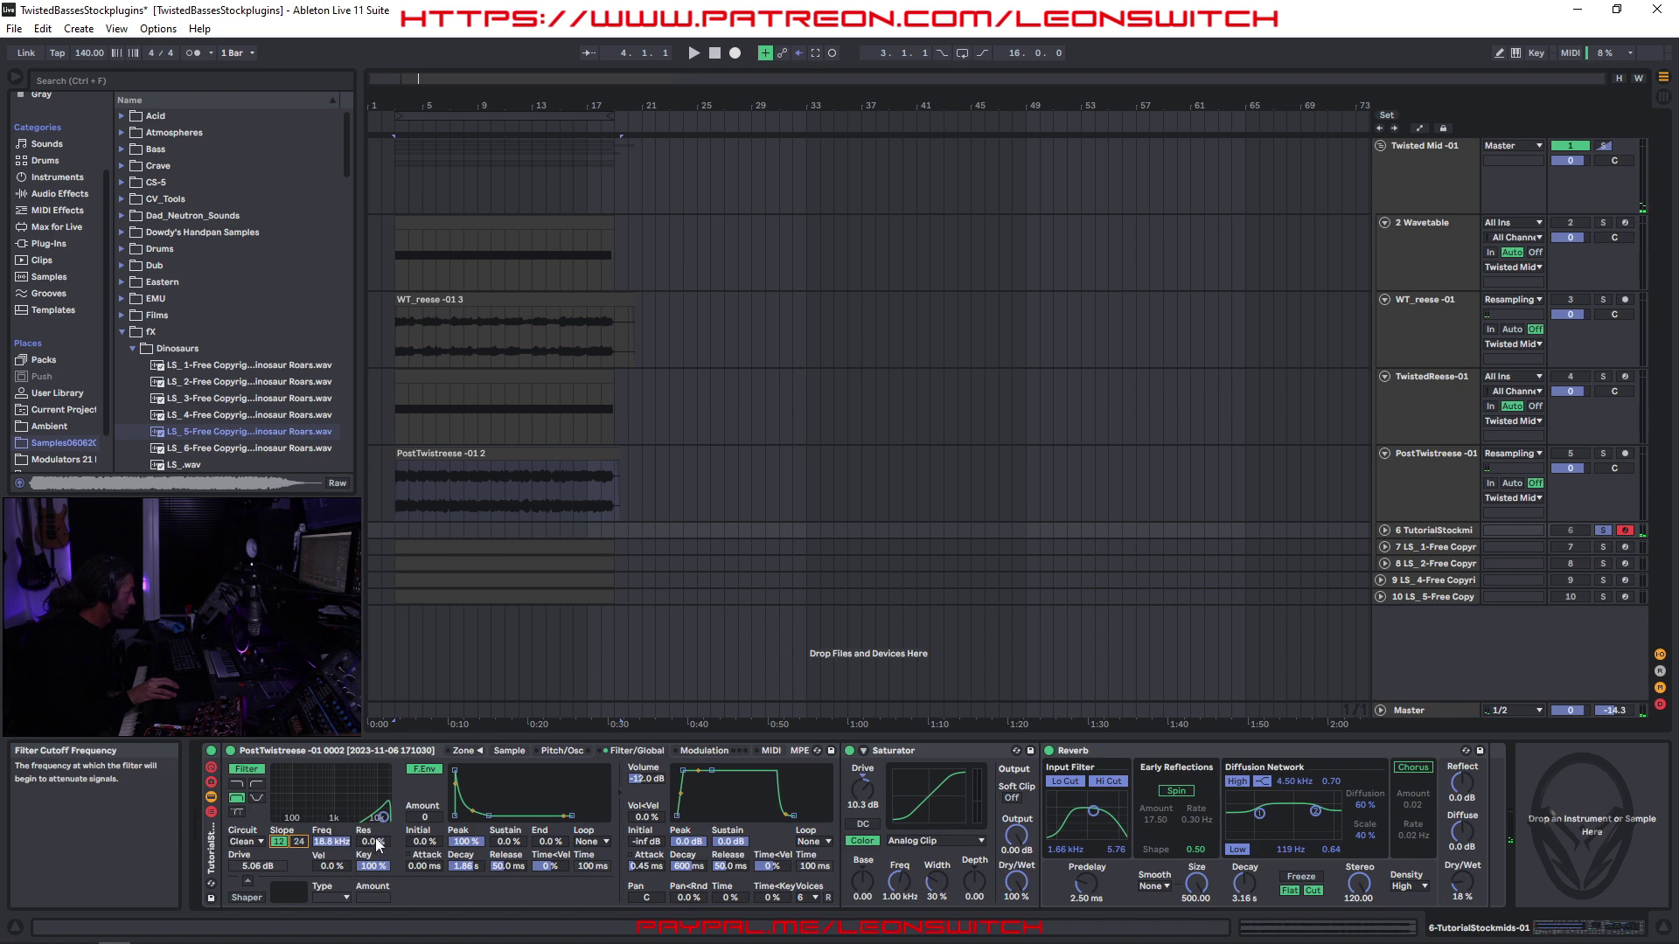
pyautogui.moveTo(380, 819); pyautogui.dragTo(343, 804)
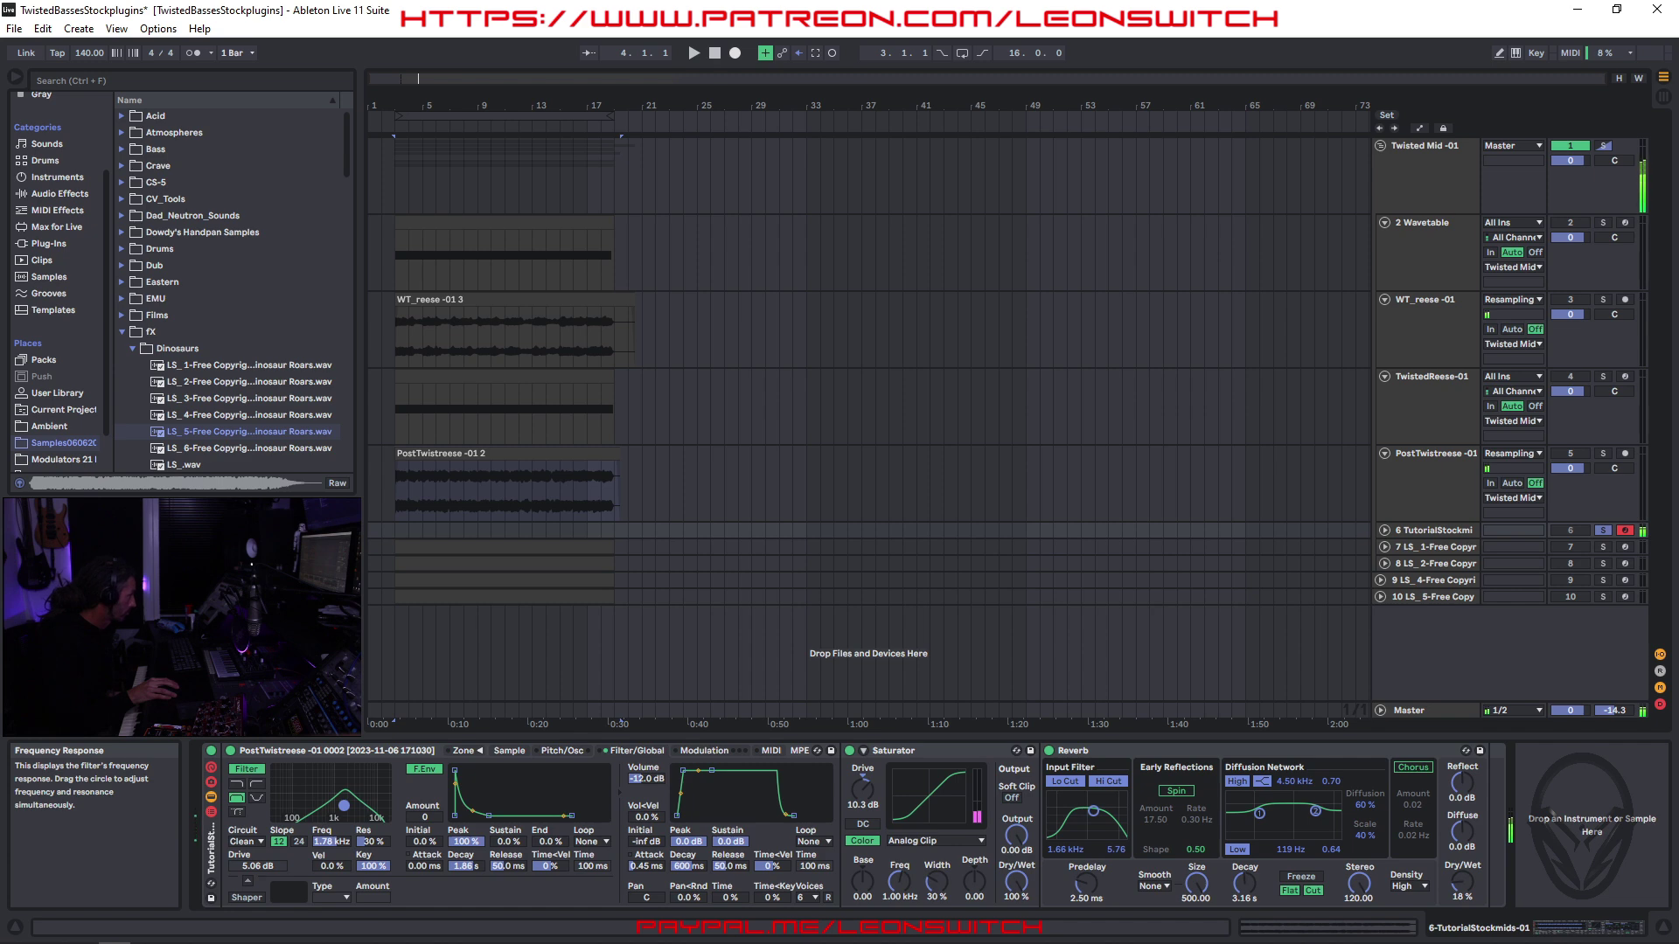
pyautogui.moveTo(343, 805); pyautogui.dragTo(336, 808)
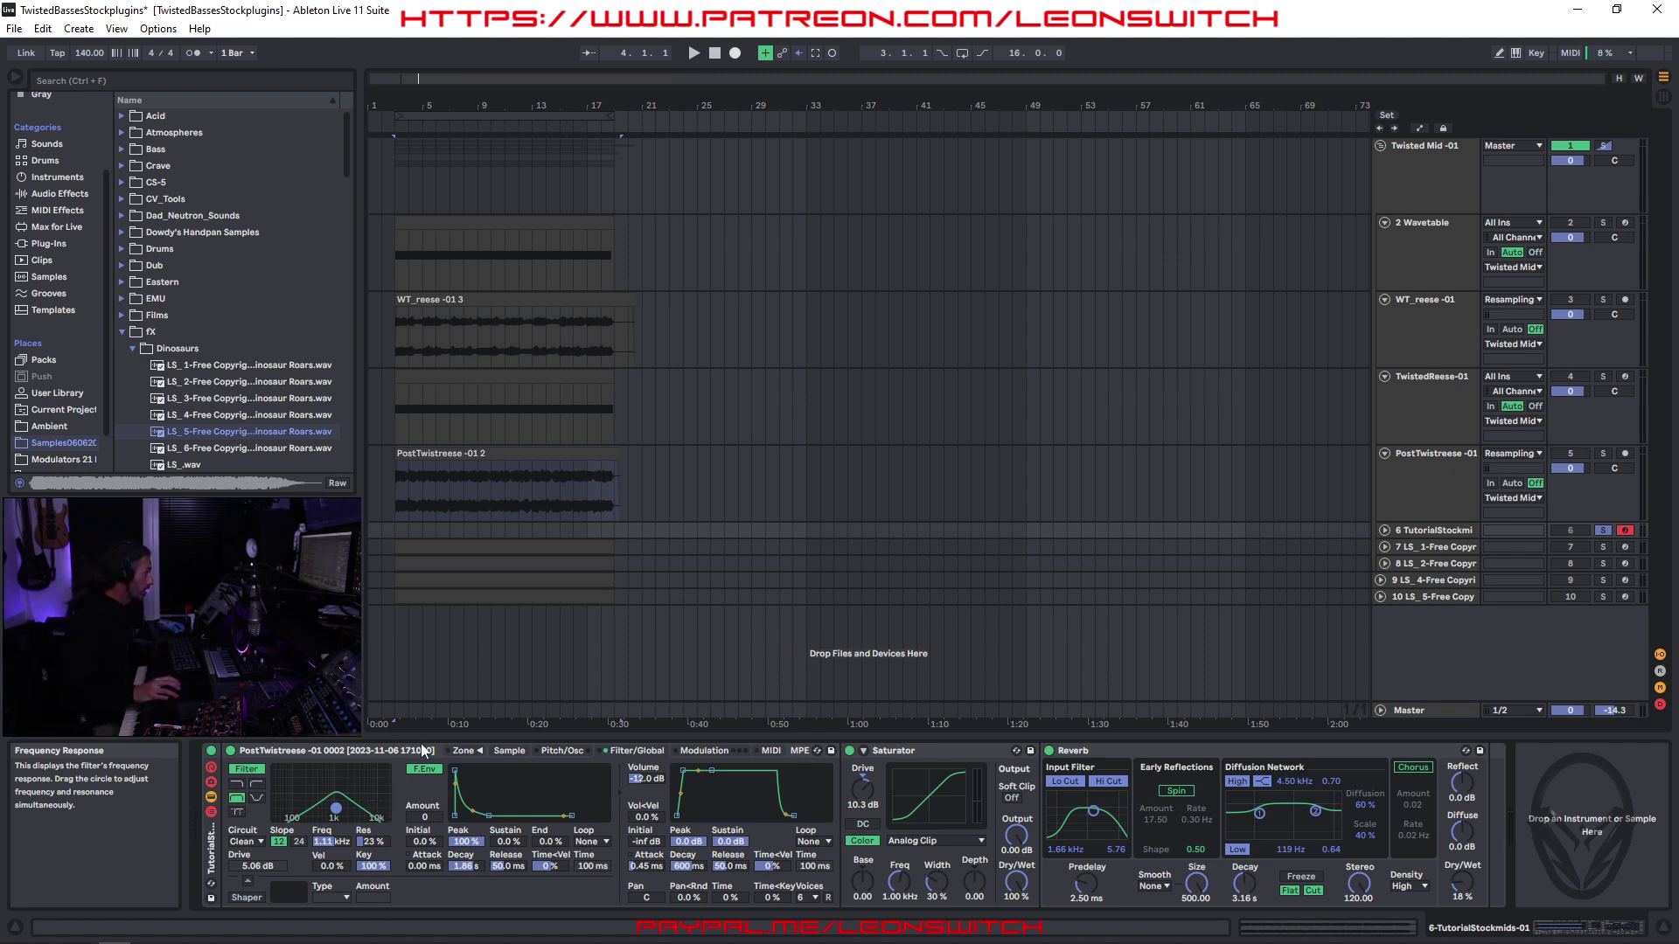
pyautogui.click(1448, 675)
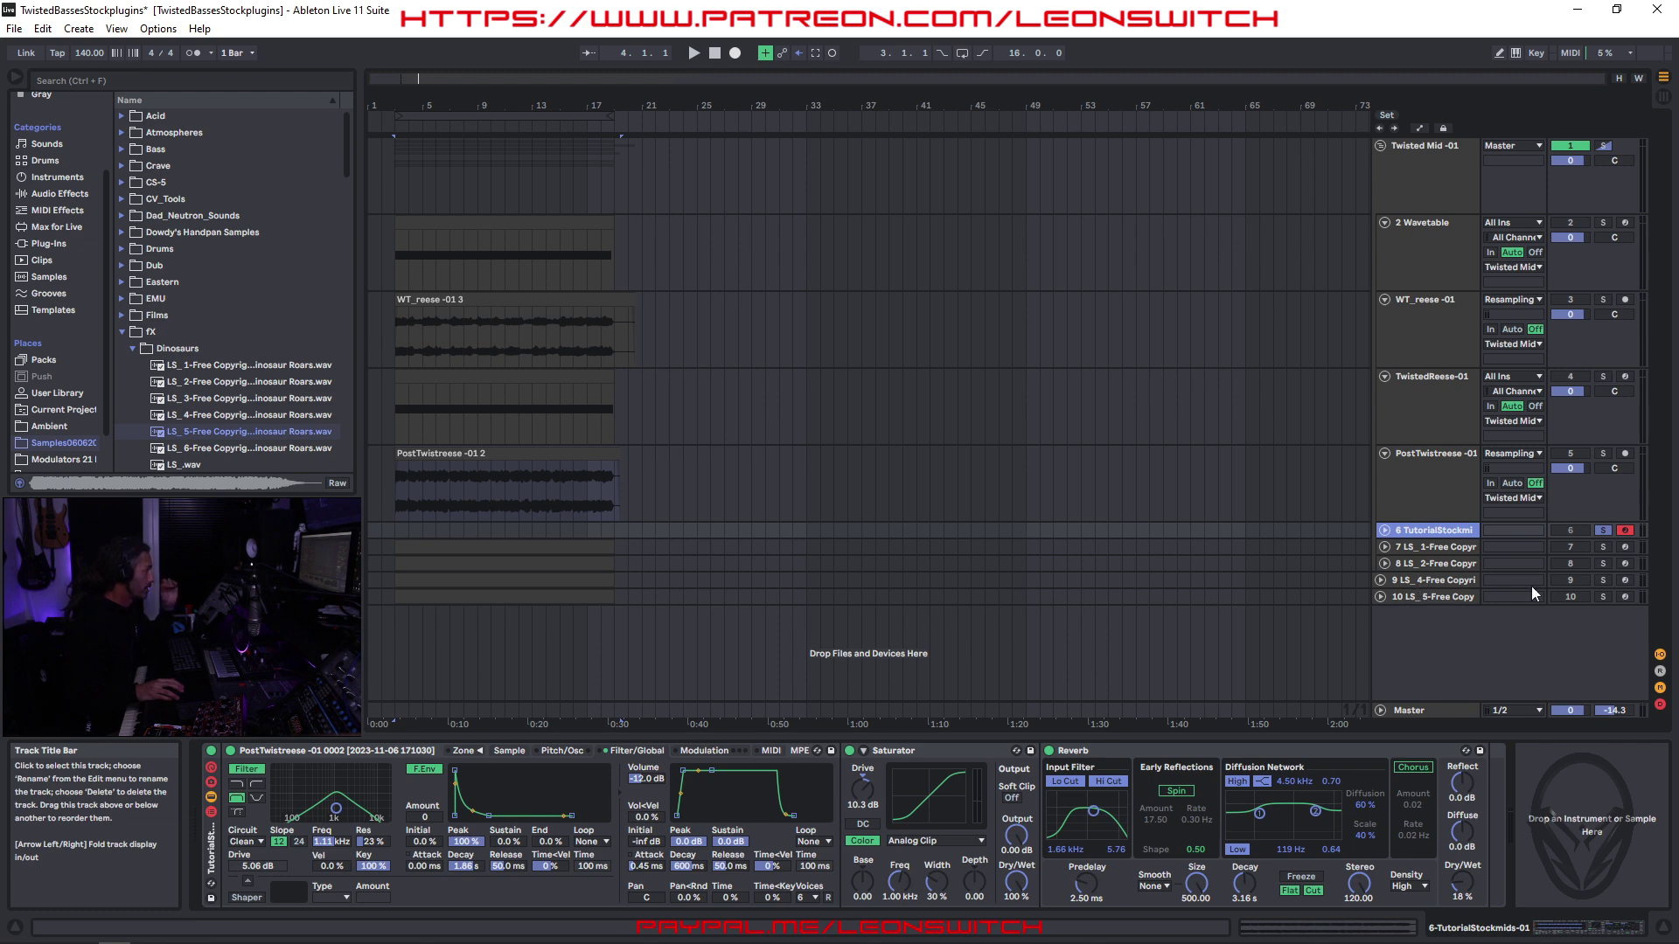
# - Take the TutorialStockmids track out of solo and add an empty Sampler on a new MIDI track
pyautogui.click(1605, 529)
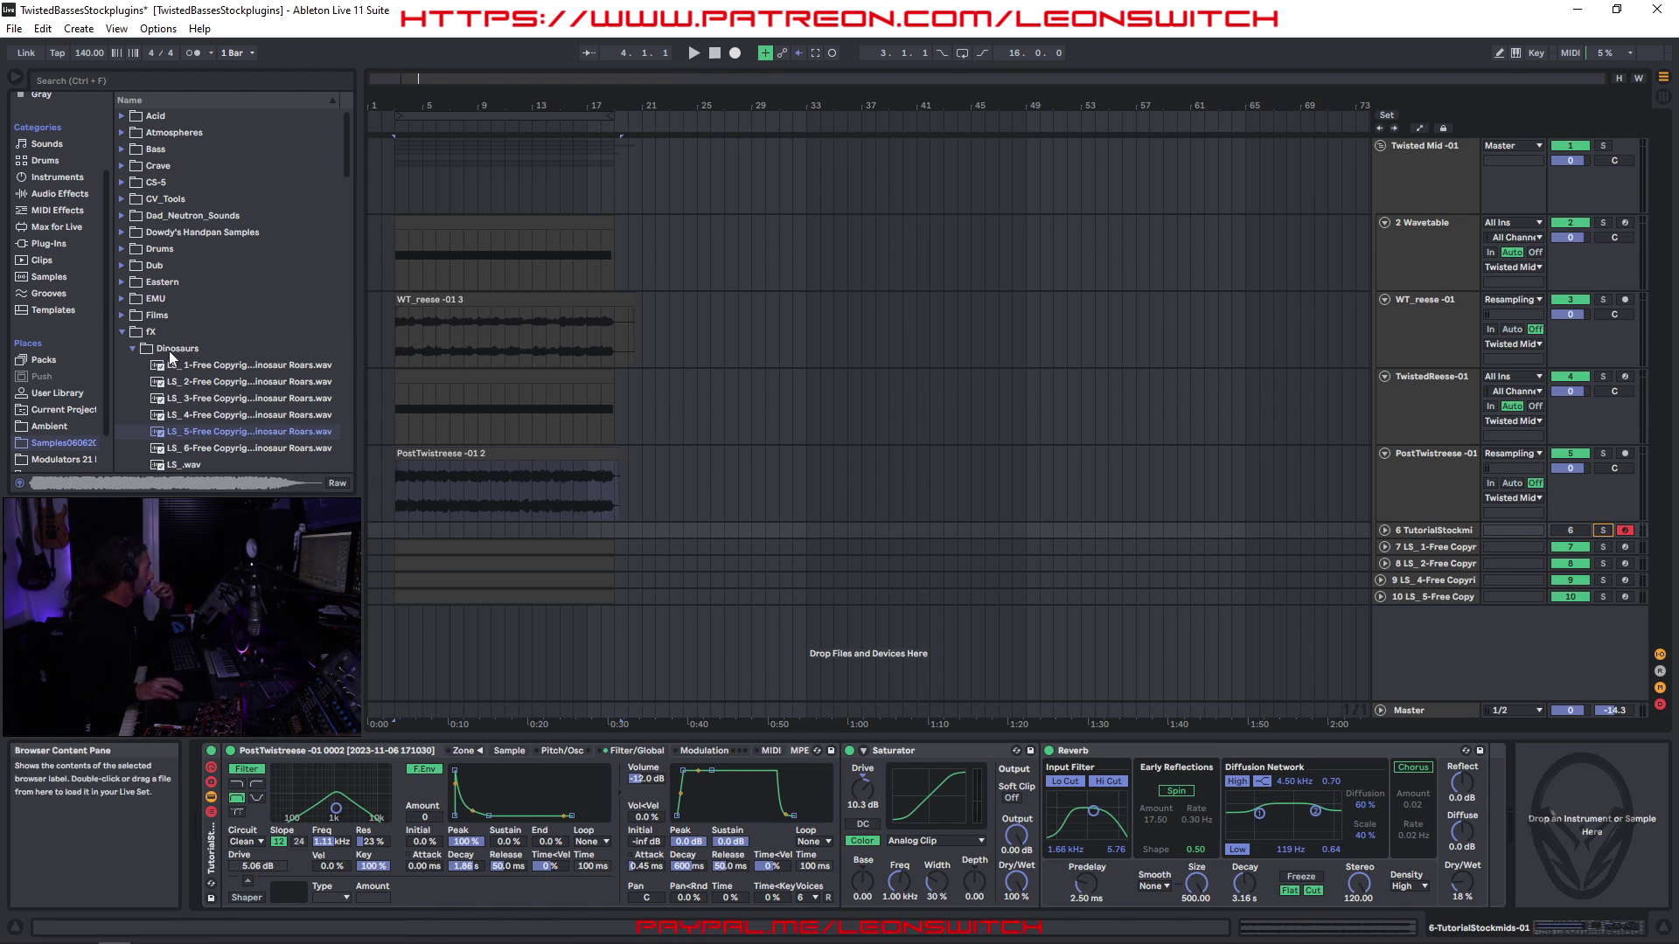
pyautogui.click(59, 179)
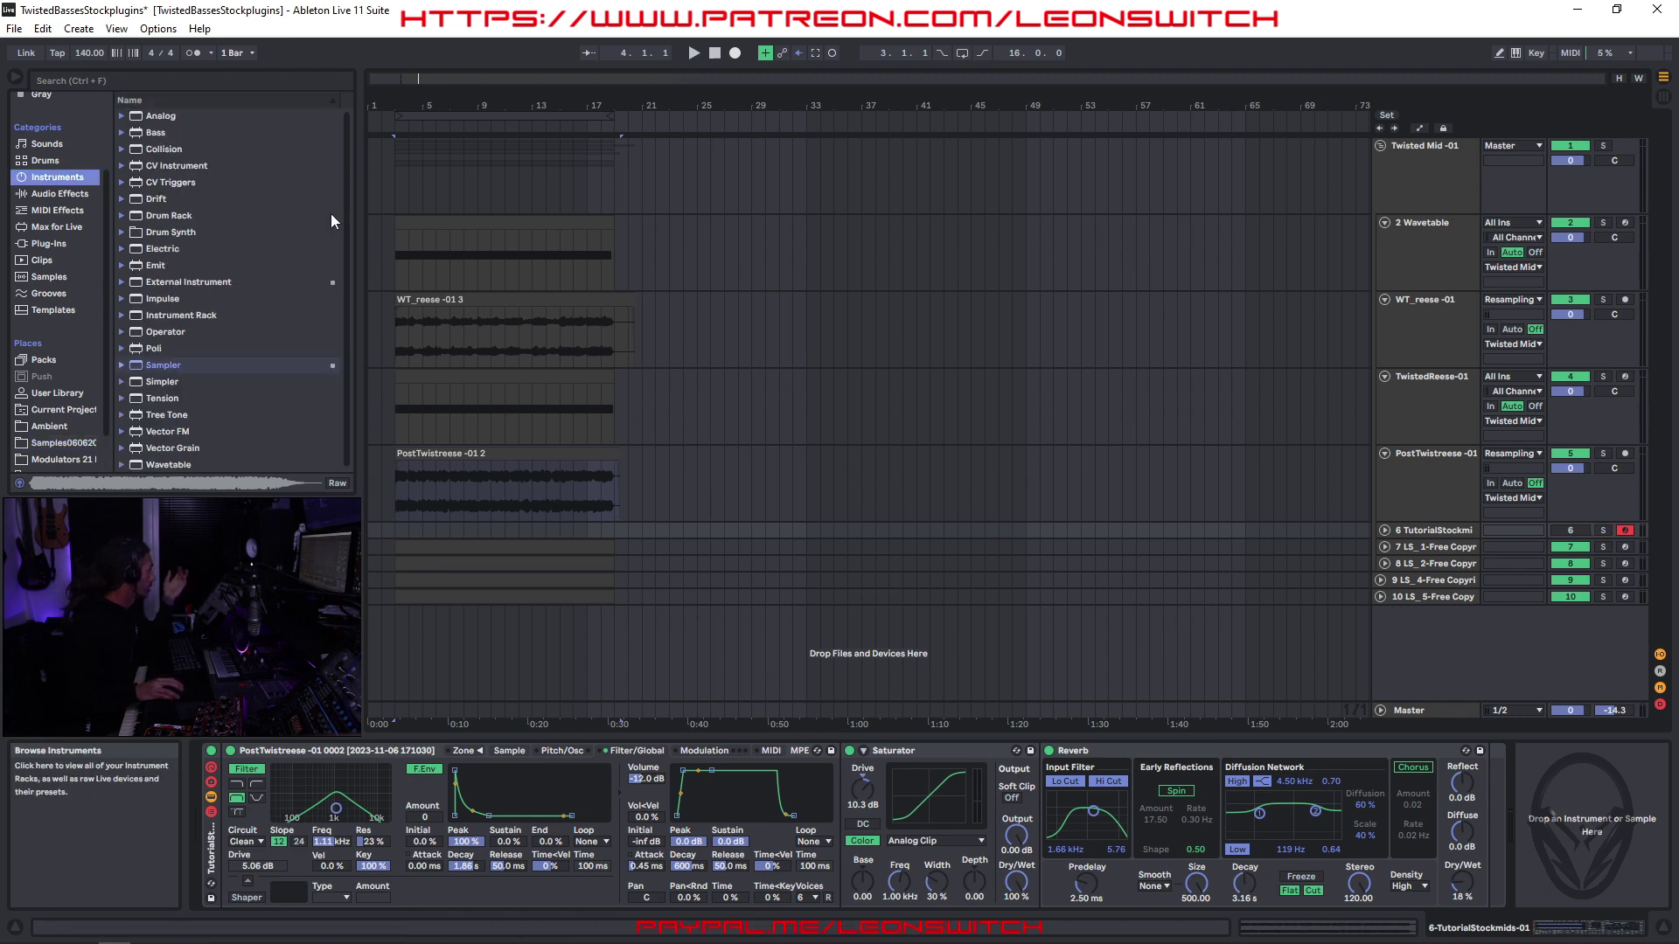
pyautogui.moveTo(175, 369); pyautogui.dragTo(521, 647)
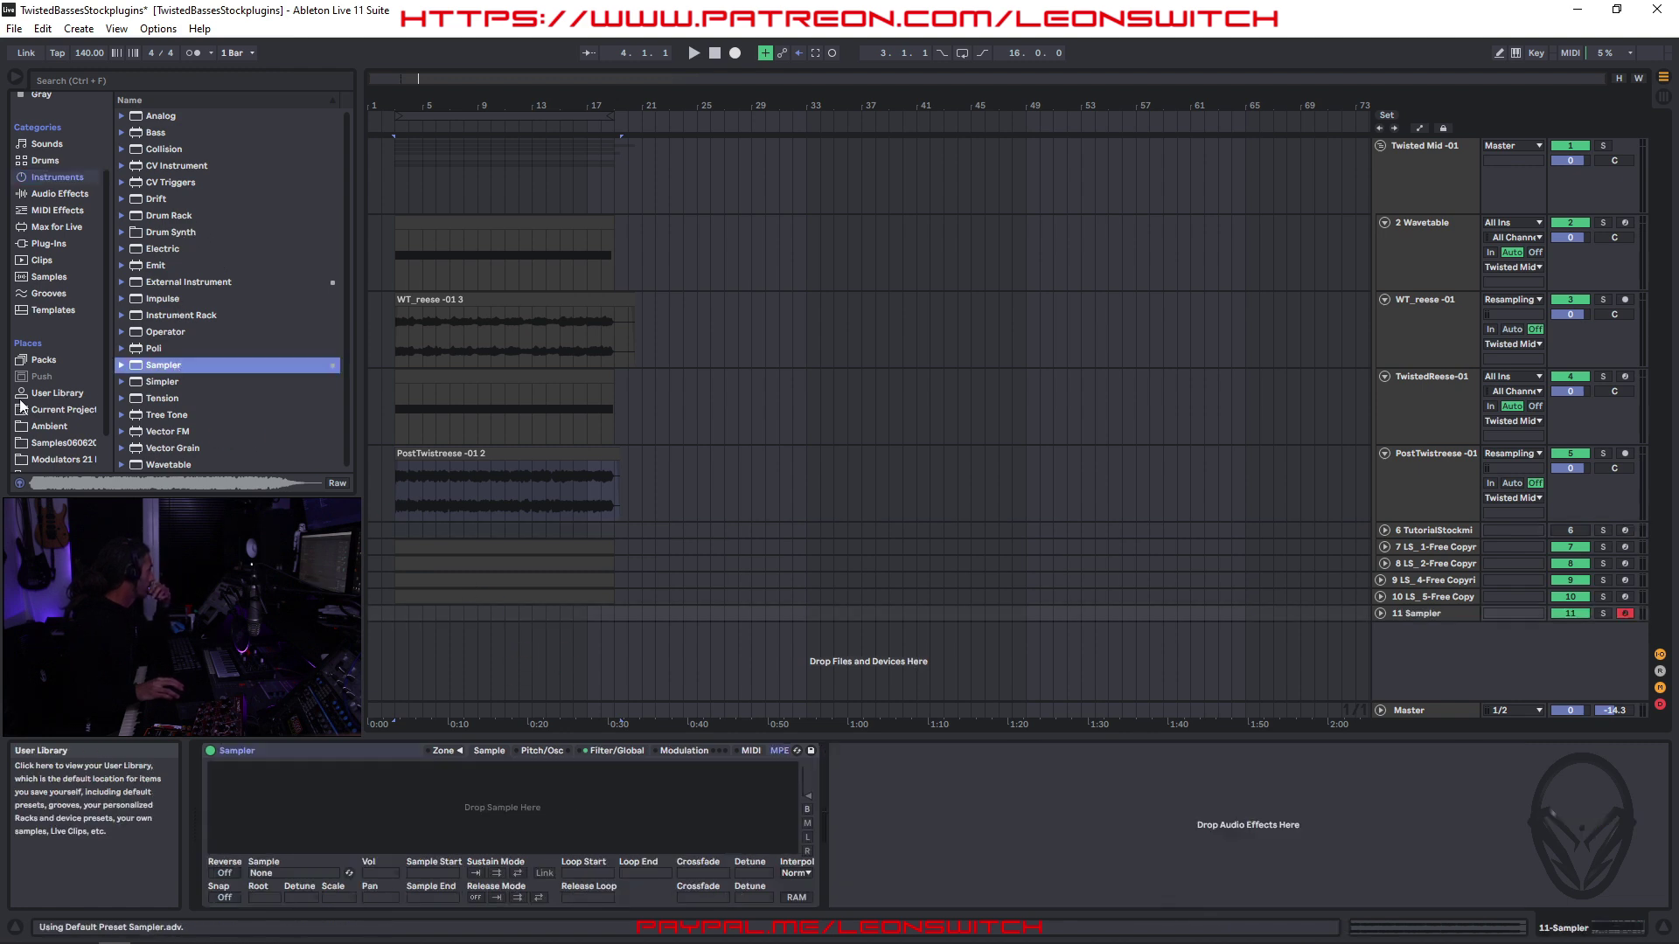
# - Audition the dinosaur roars in the samples folder and load the LS_5 roar into the empty Sampler
pyautogui.click(70, 442)
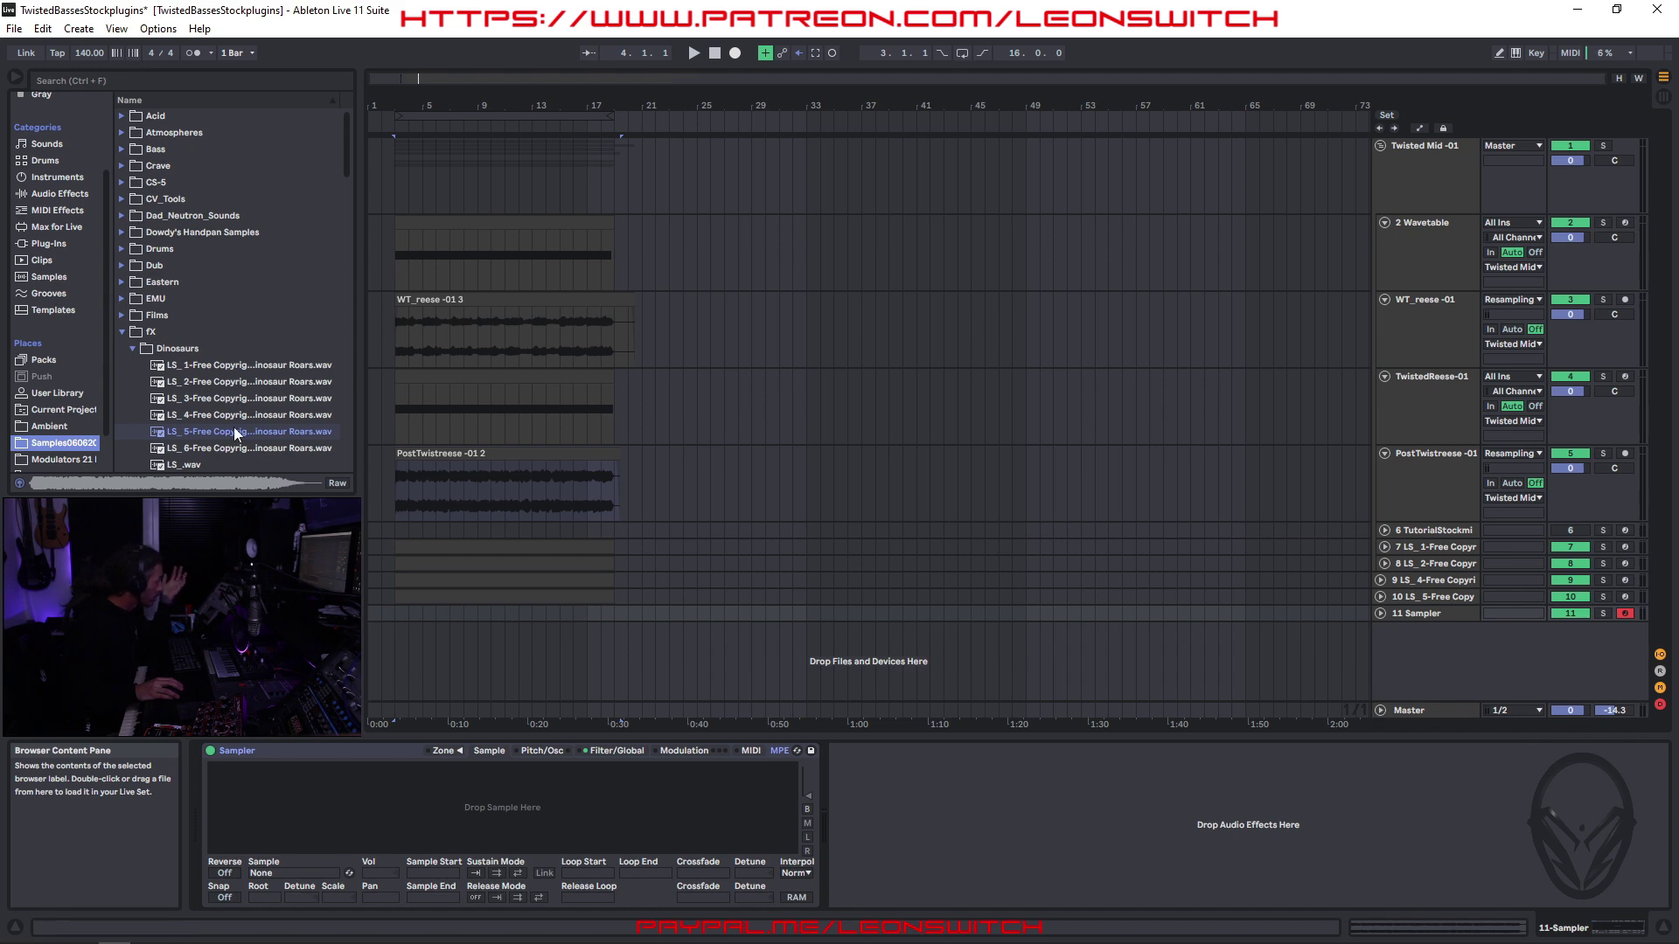
pyautogui.click(234, 432)
pyautogui.click(236, 446)
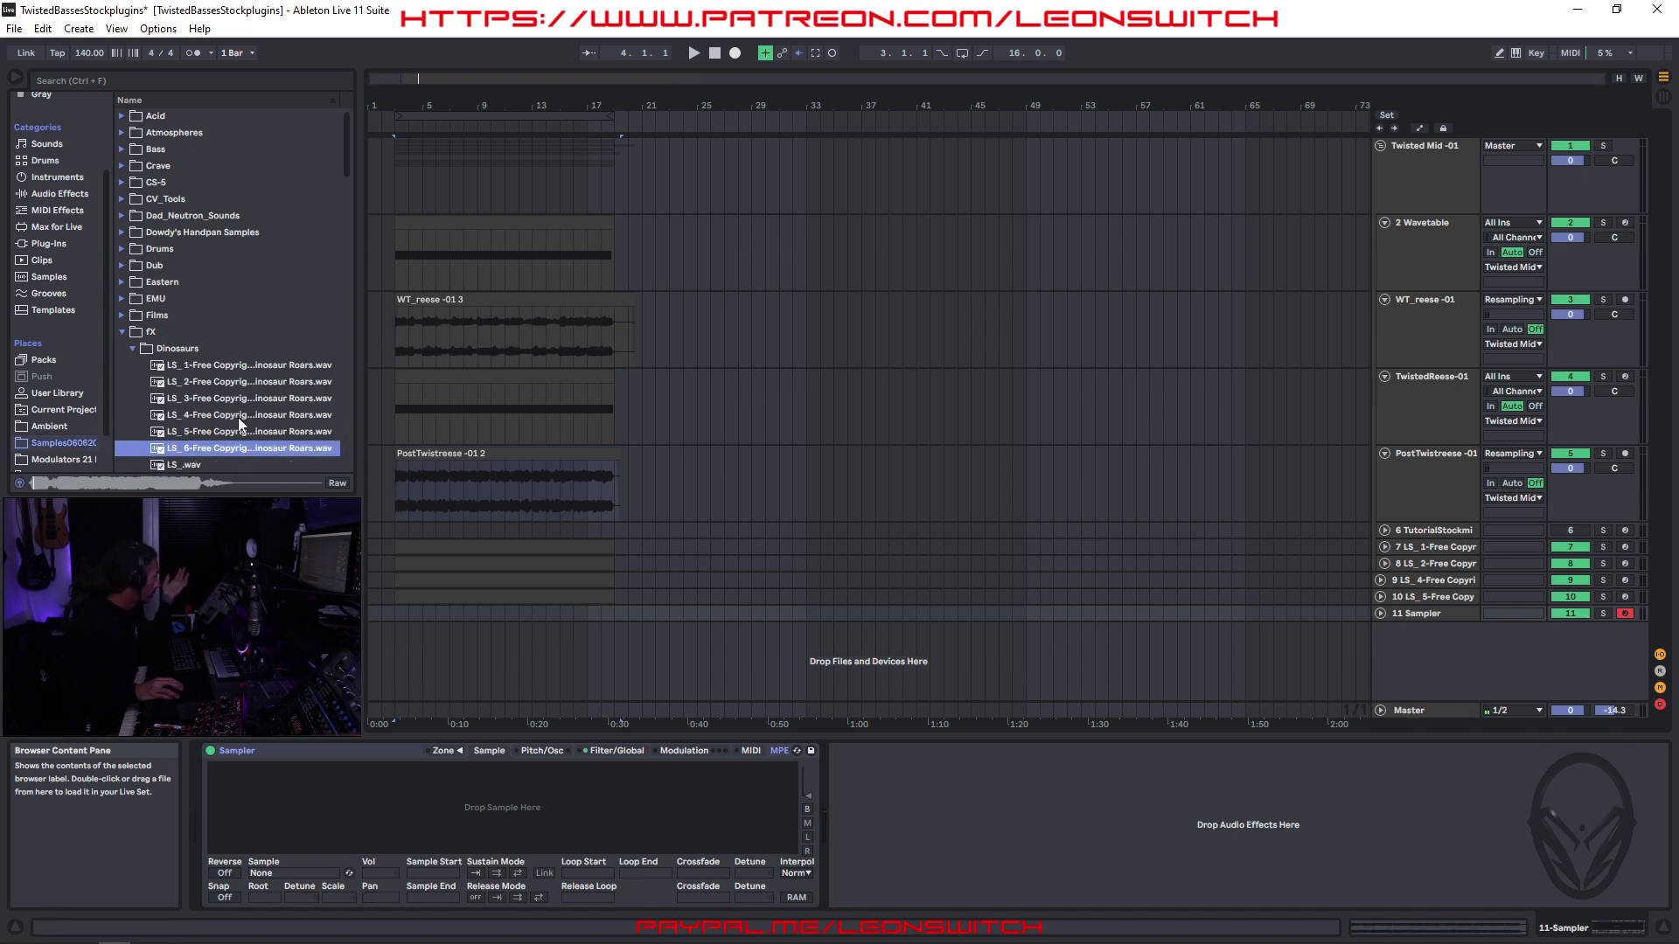
pyautogui.click(238, 418)
pyautogui.click(240, 437)
pyautogui.moveTo(229, 432); pyautogui.dragTo(595, 814)
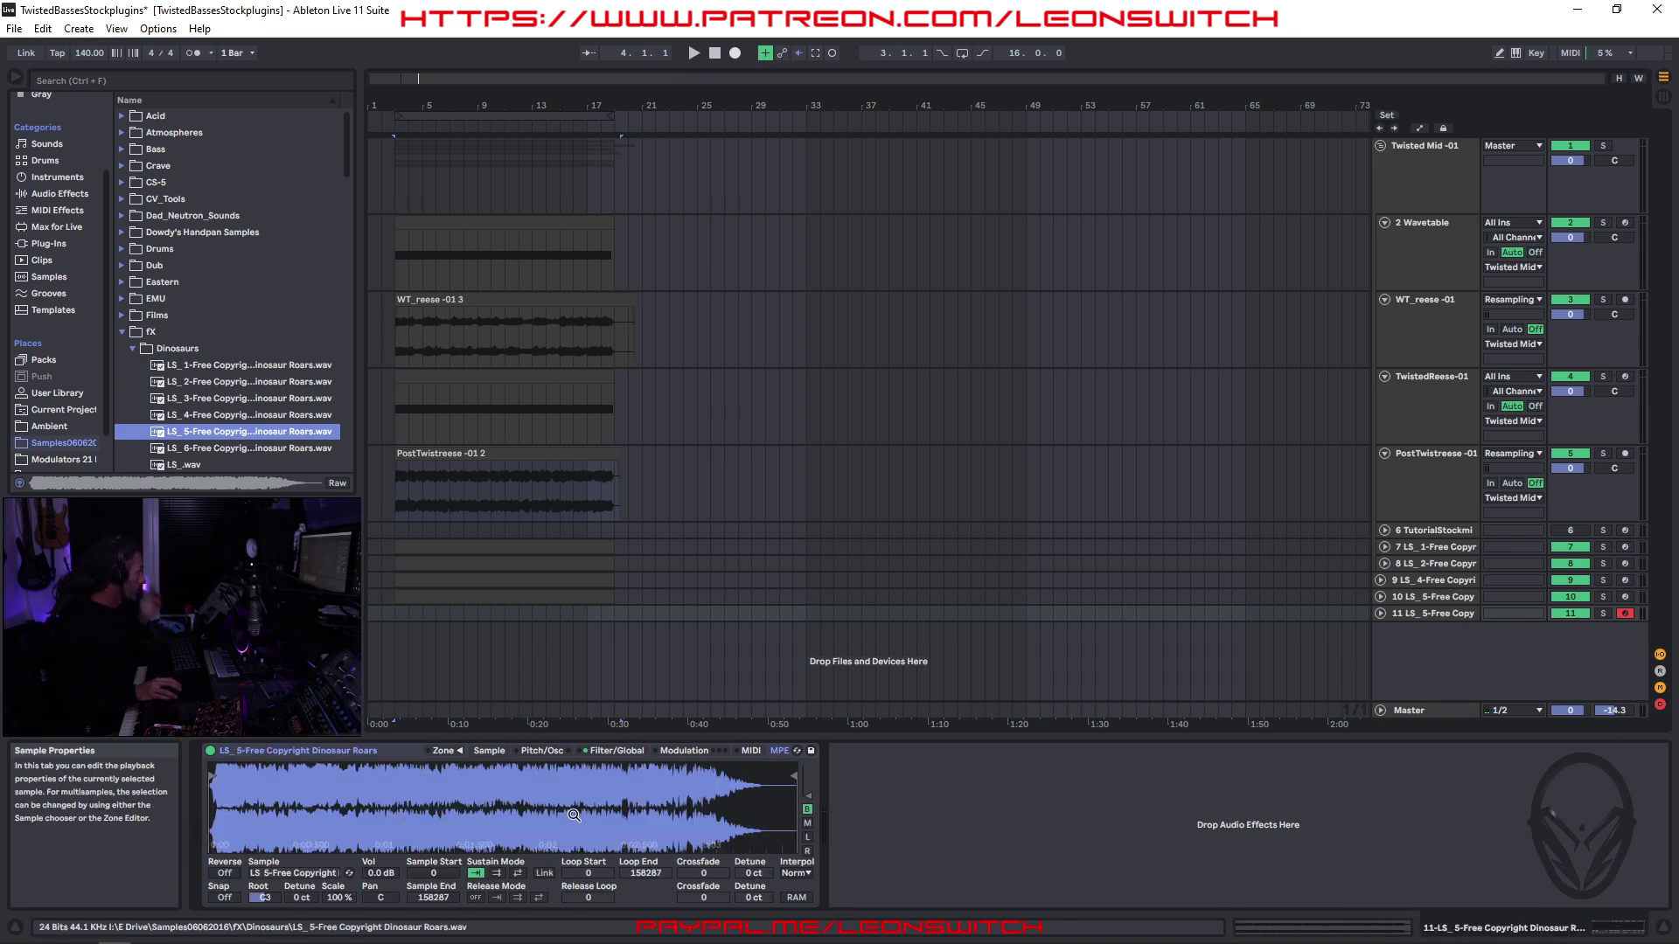
# - Lower the roar sample's volume to -6.2 dB, turn Snap on and set its interpolation to Best
pyautogui.moveTo(380, 873); pyautogui.dragTo(381, 896)
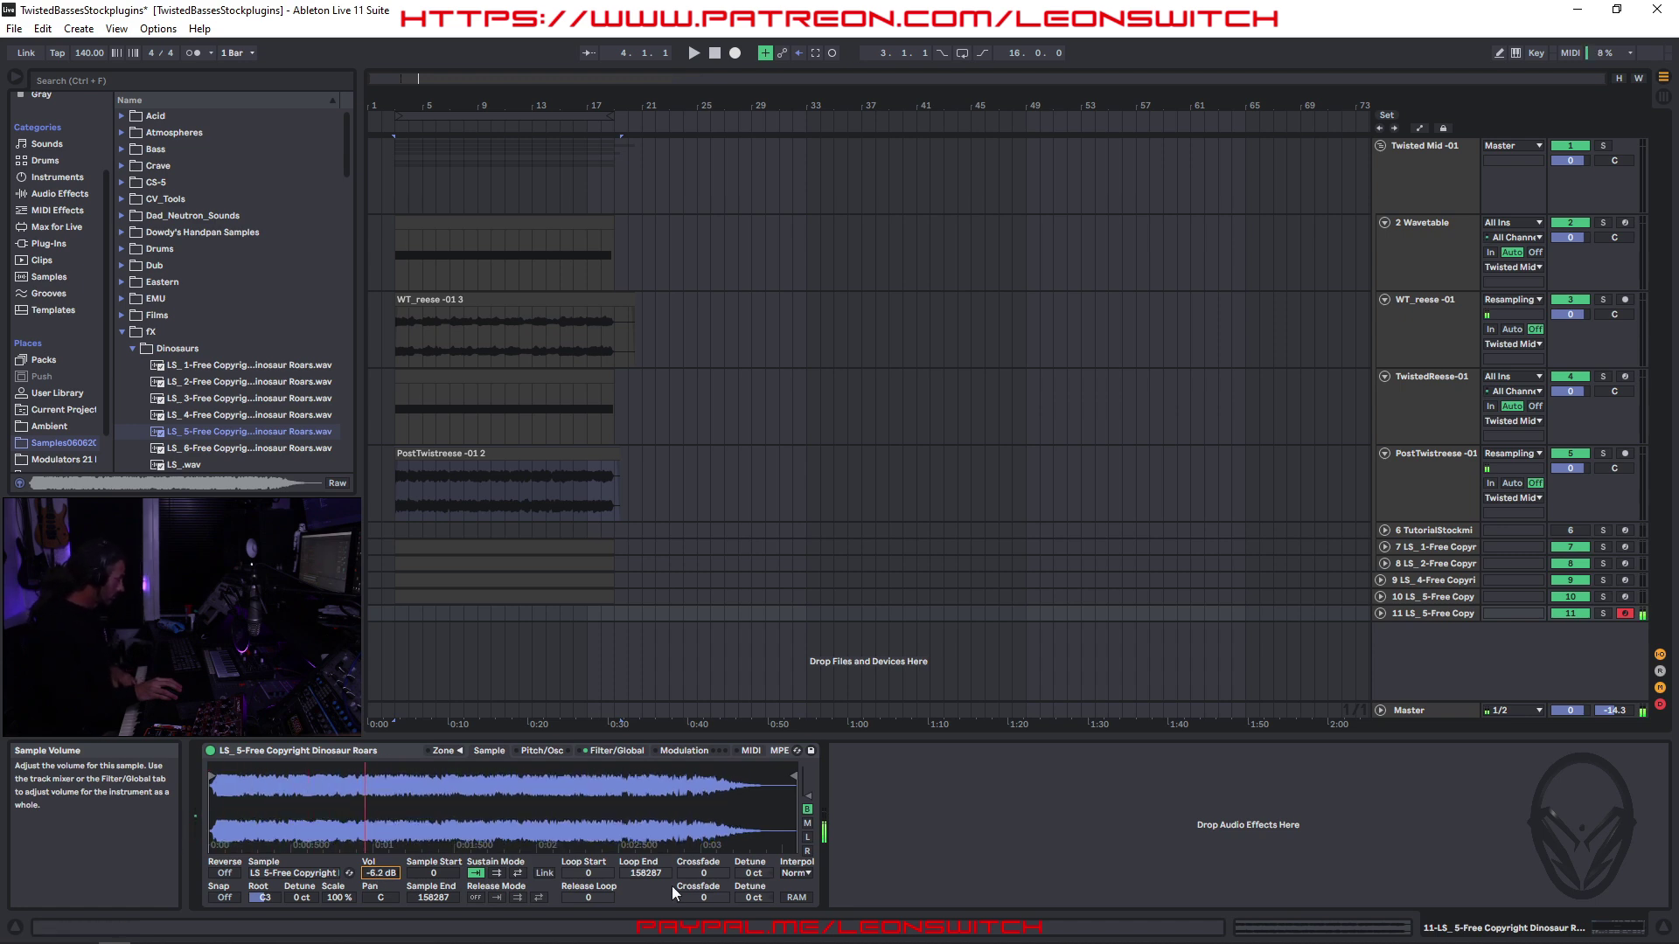
pyautogui.click(223, 897)
pyautogui.click(796, 873)
pyautogui.click(819, 932)
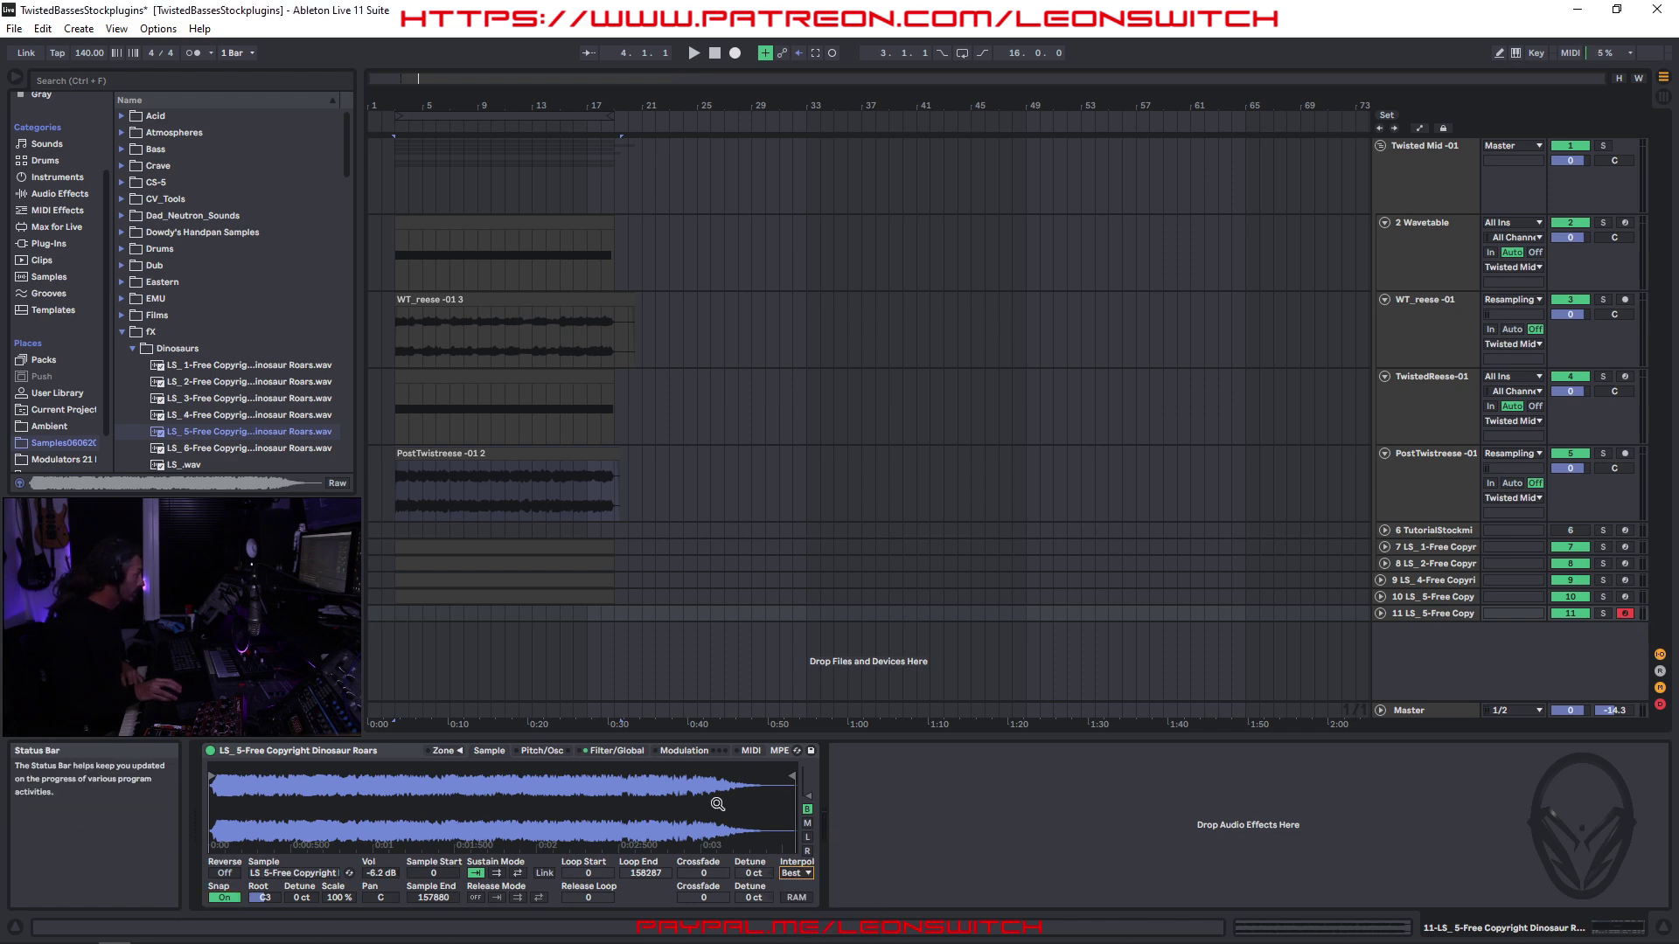
# - Give the roar Sampler's volume envelope a 1.90 s attack and 9.87 s release, and turn off voice retrigger
pyautogui.click(625, 751)
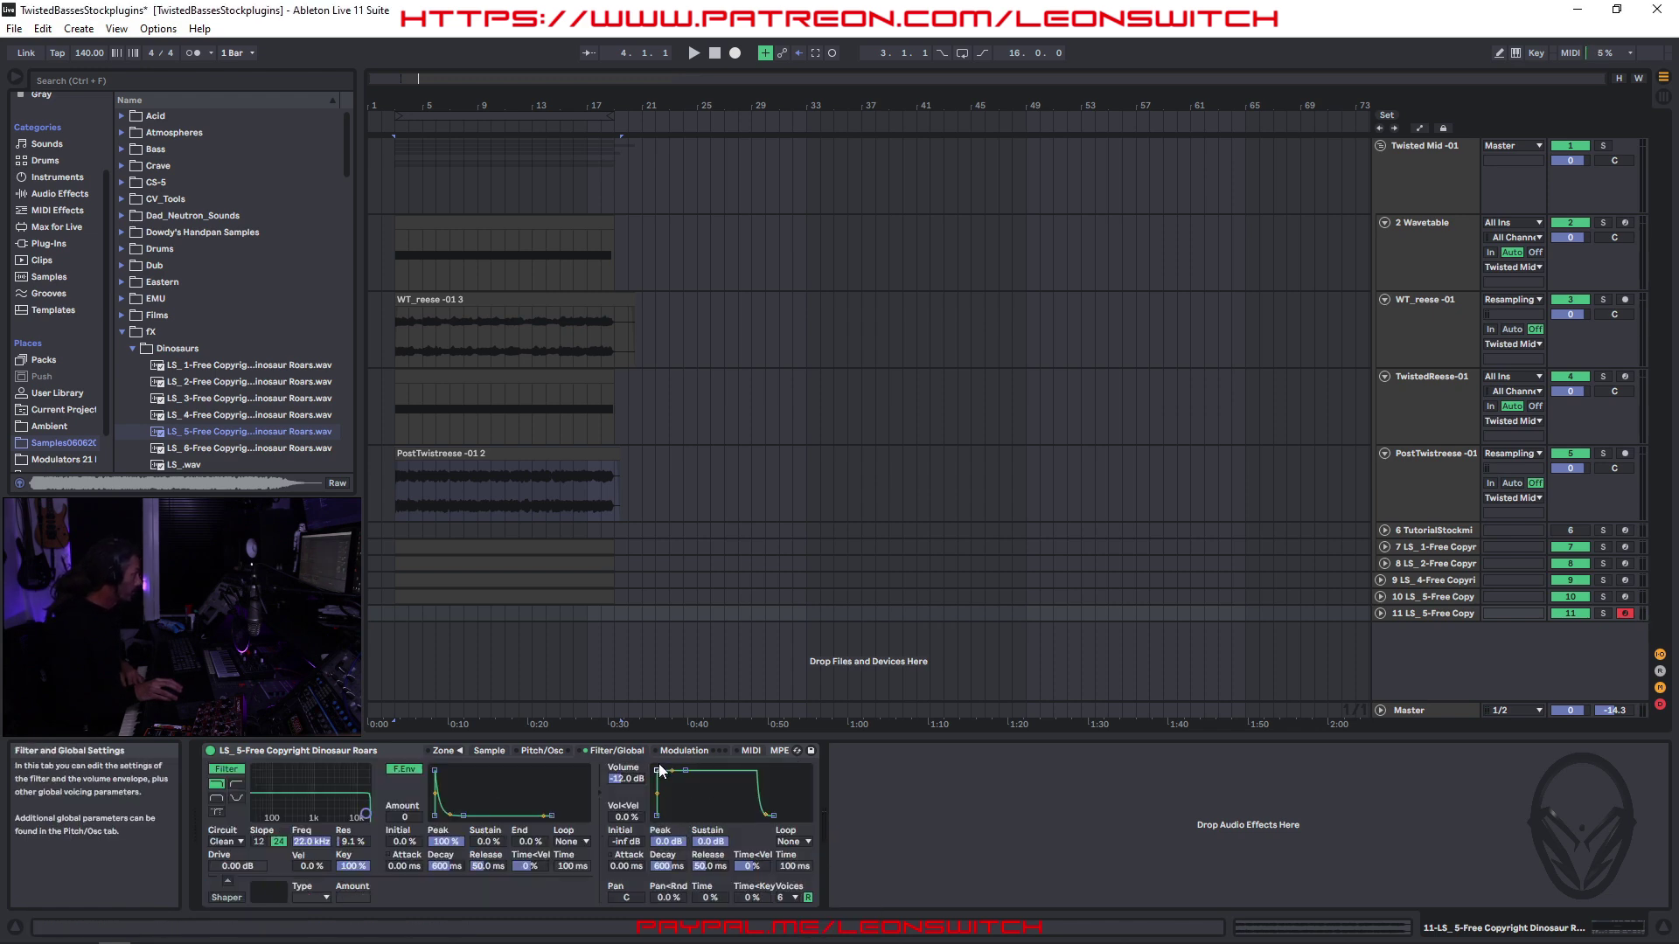
pyautogui.moveTo(657, 770); pyautogui.dragTo(704, 771)
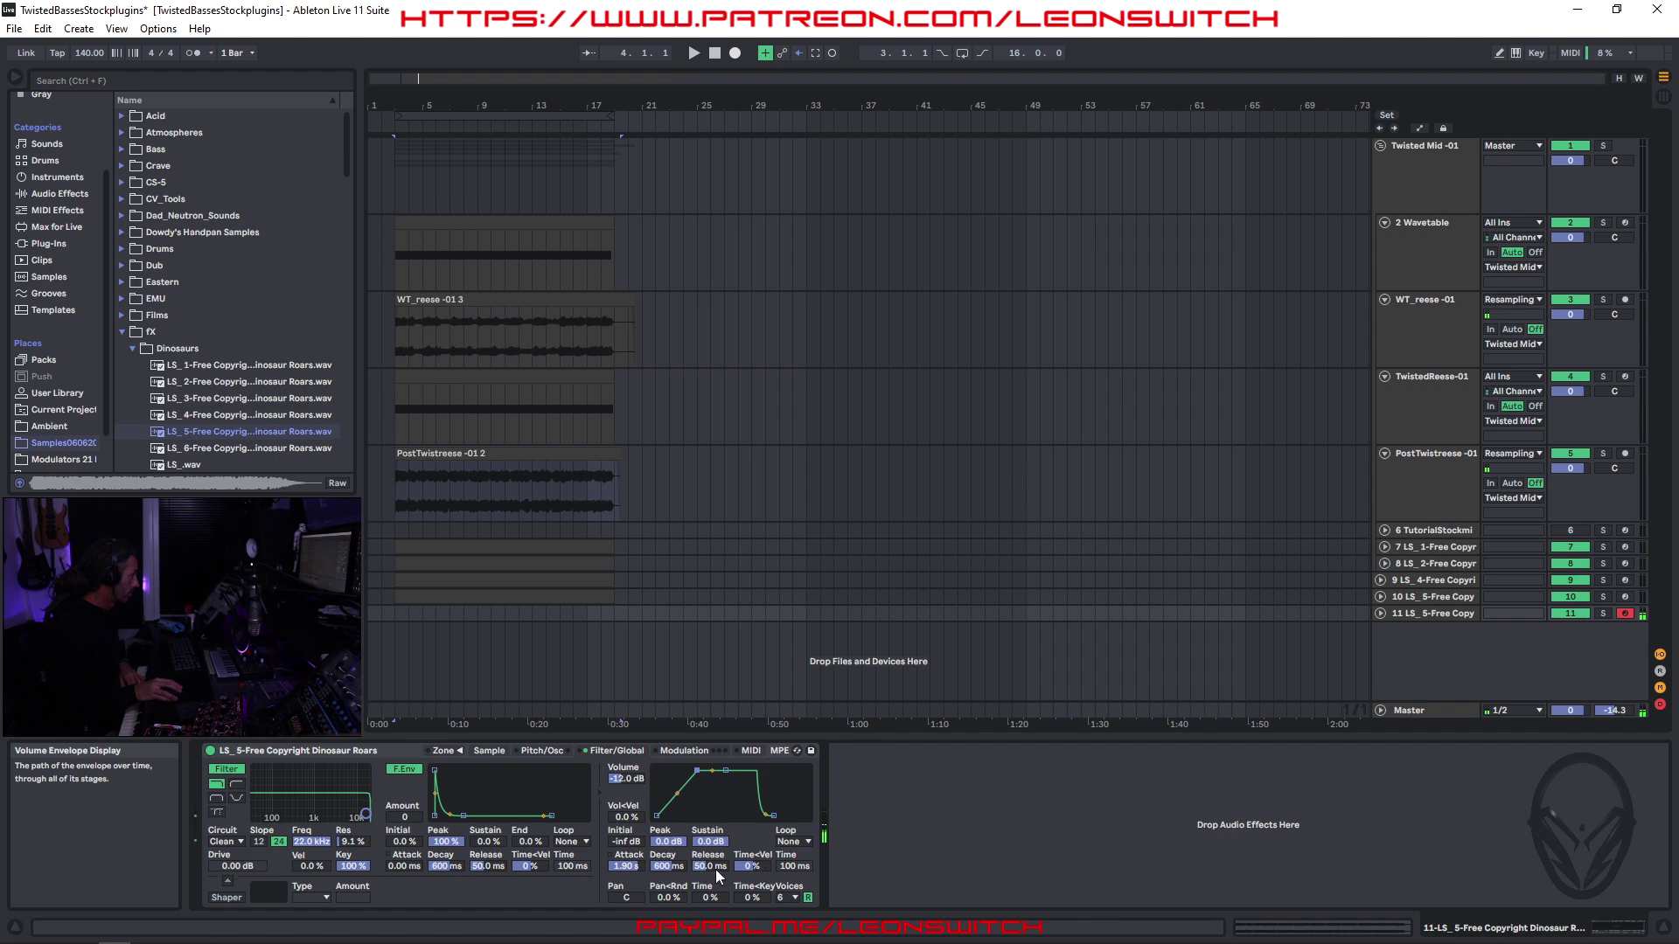
pyautogui.moveTo(711, 867); pyautogui.dragTo(711, 822)
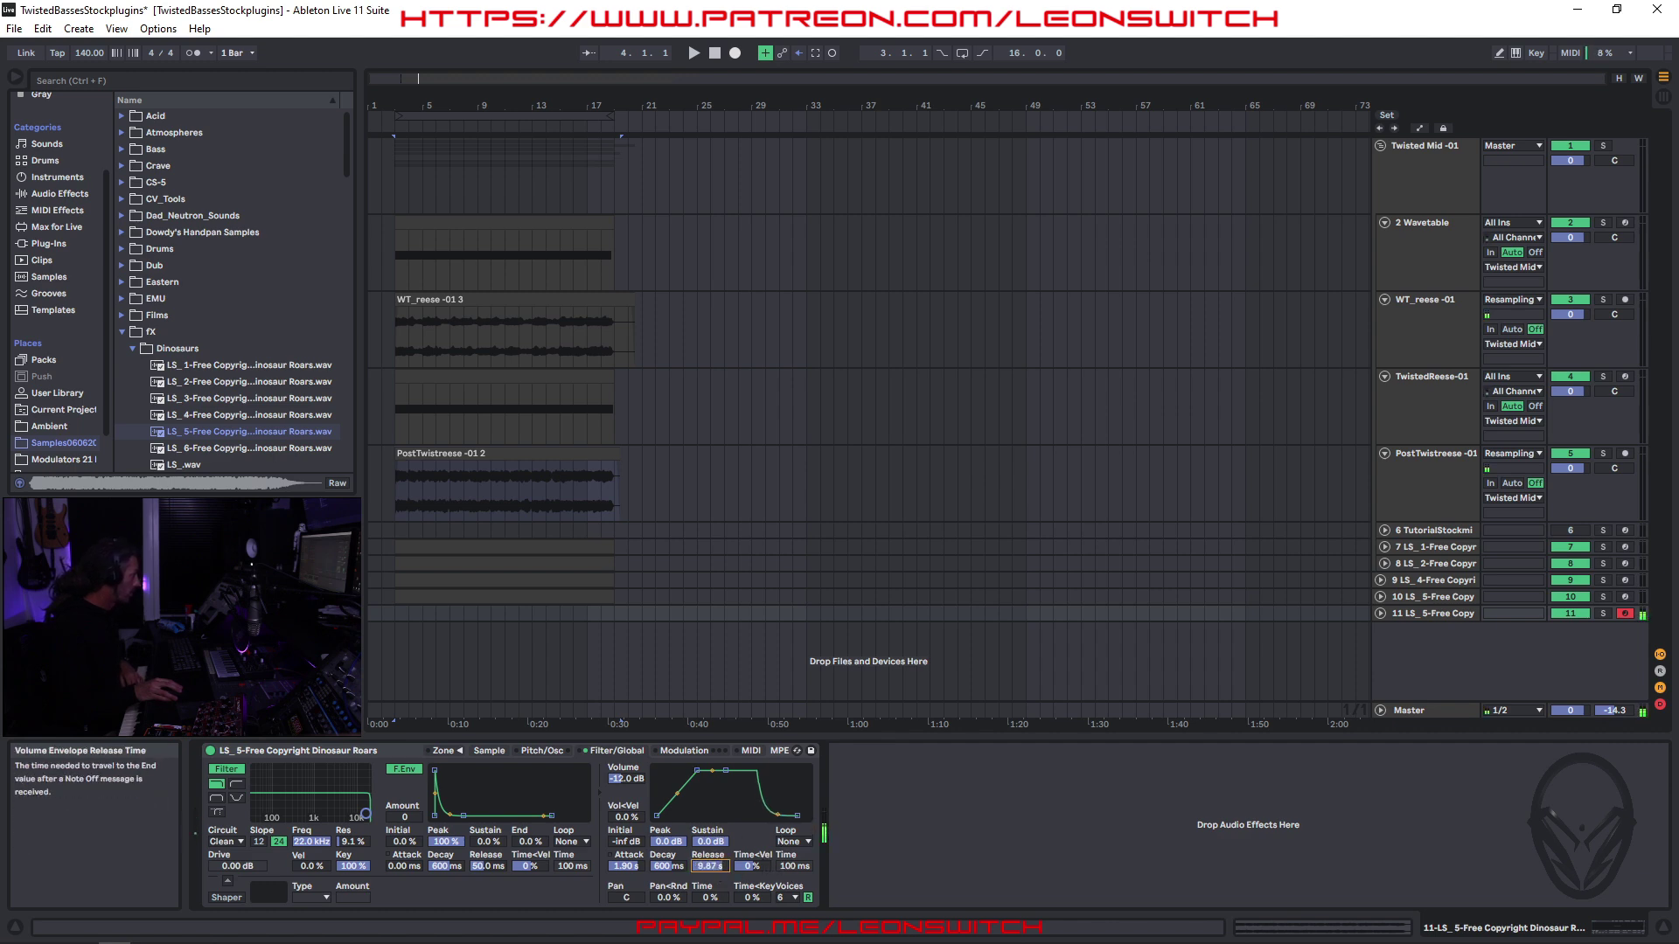
pyautogui.click(792, 897)
pyautogui.click(807, 897)
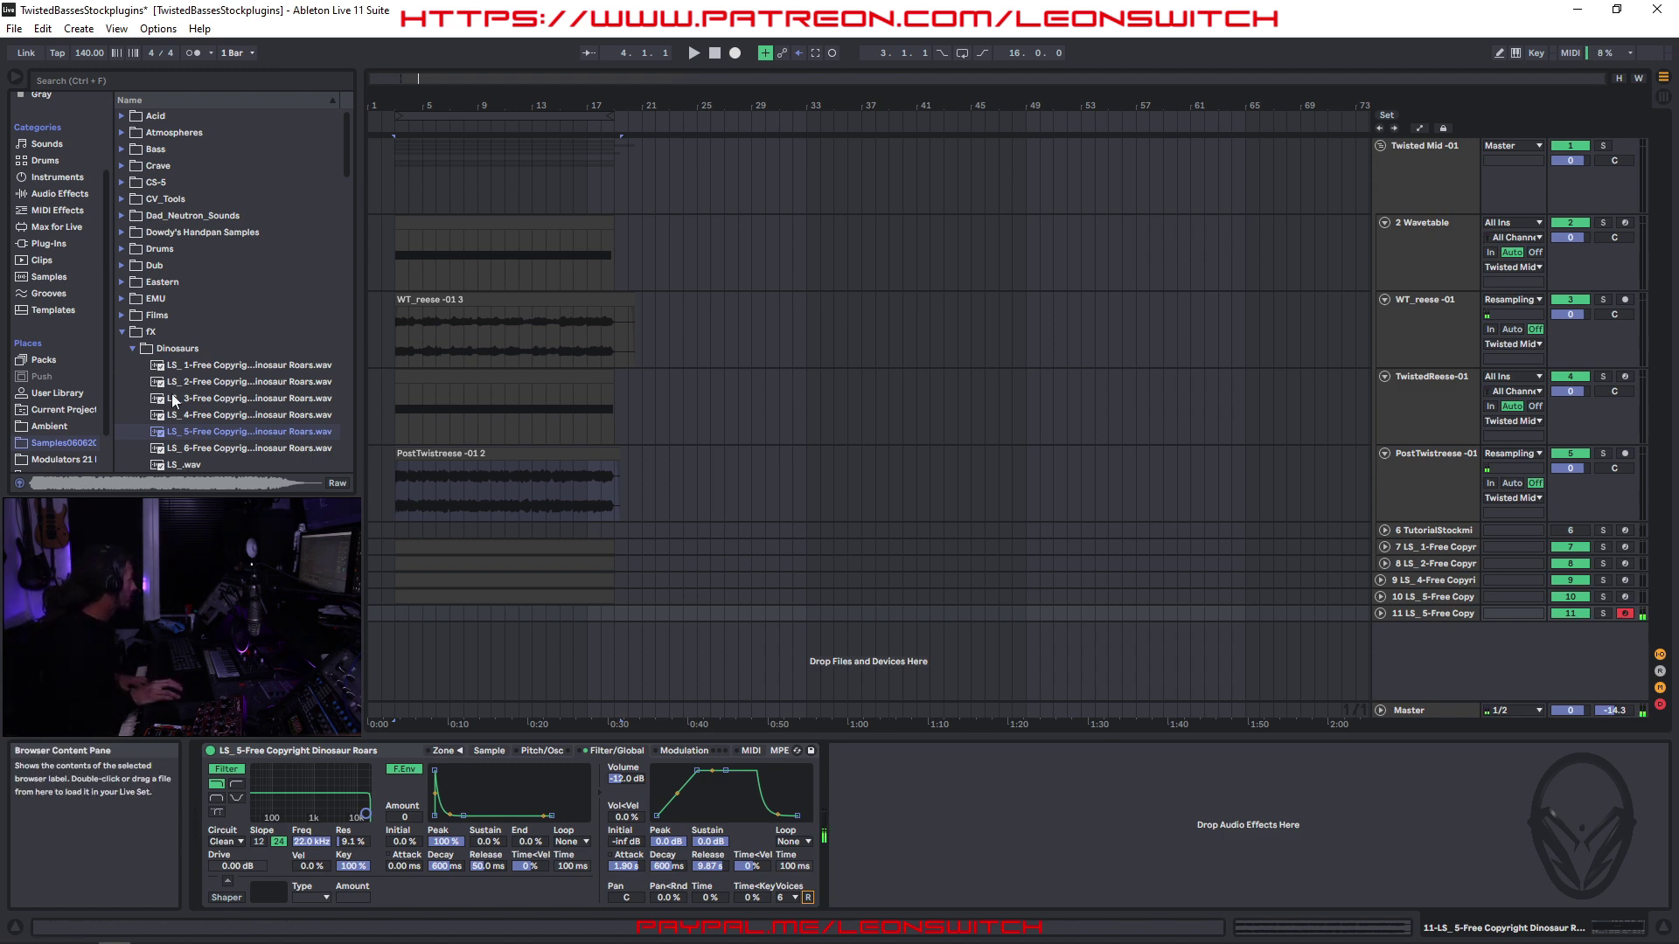
# - Add a Tuner after the roar Sampler and set the sample's detune to -18 ct
pyautogui.click(58, 196)
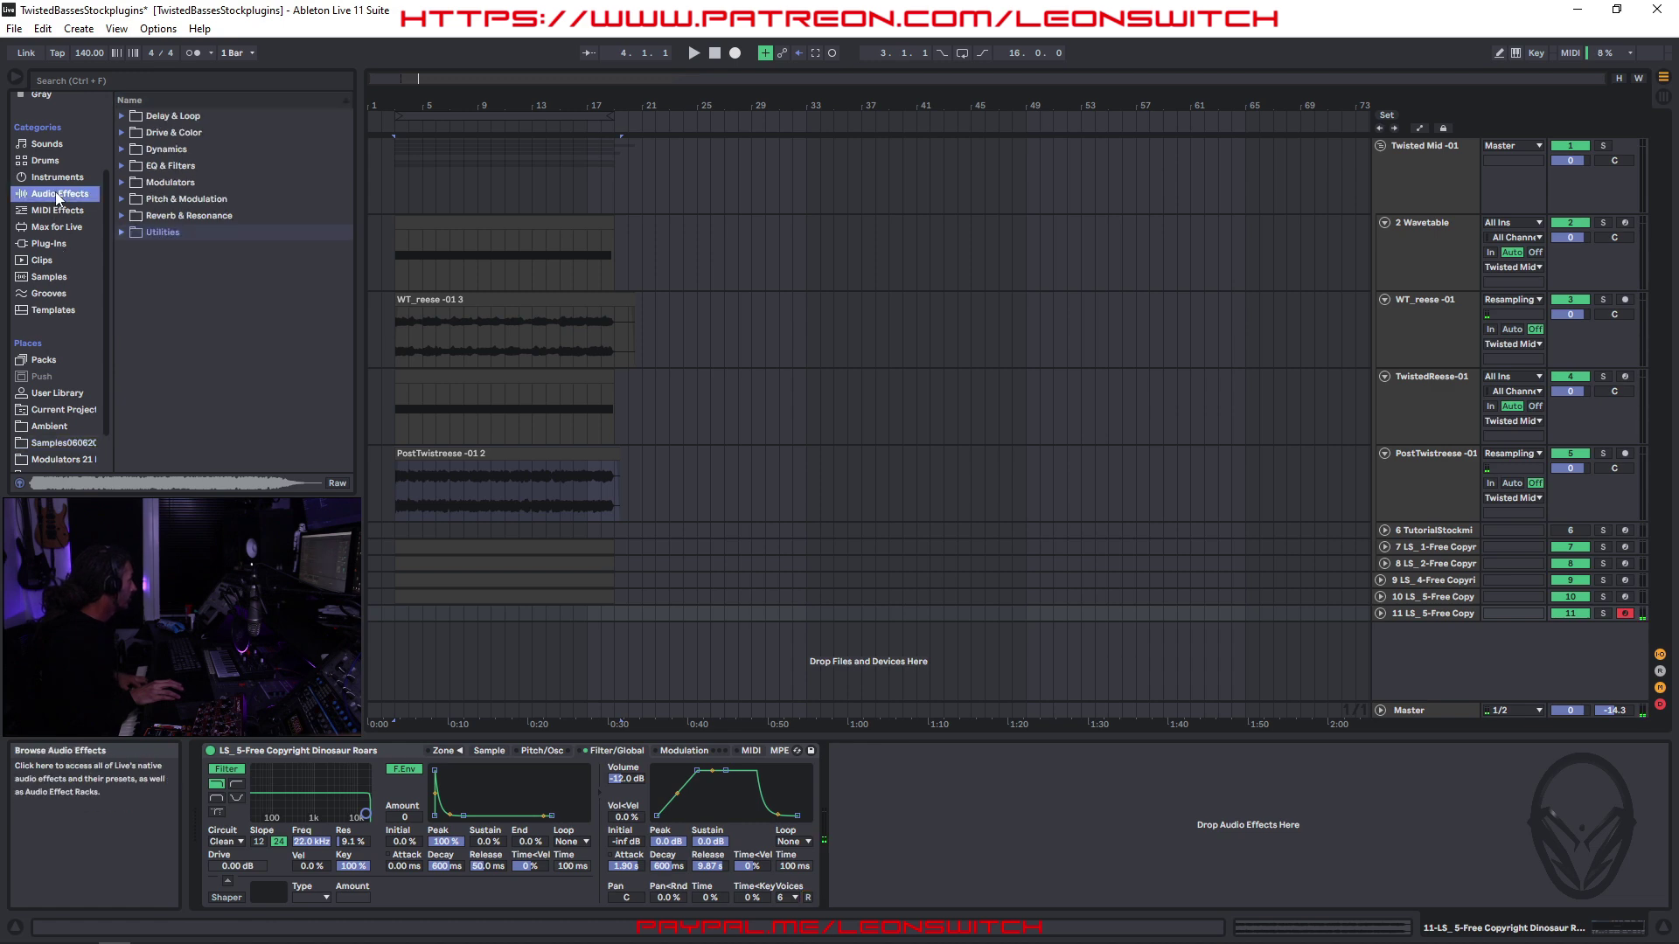
pyautogui.click(124, 232)
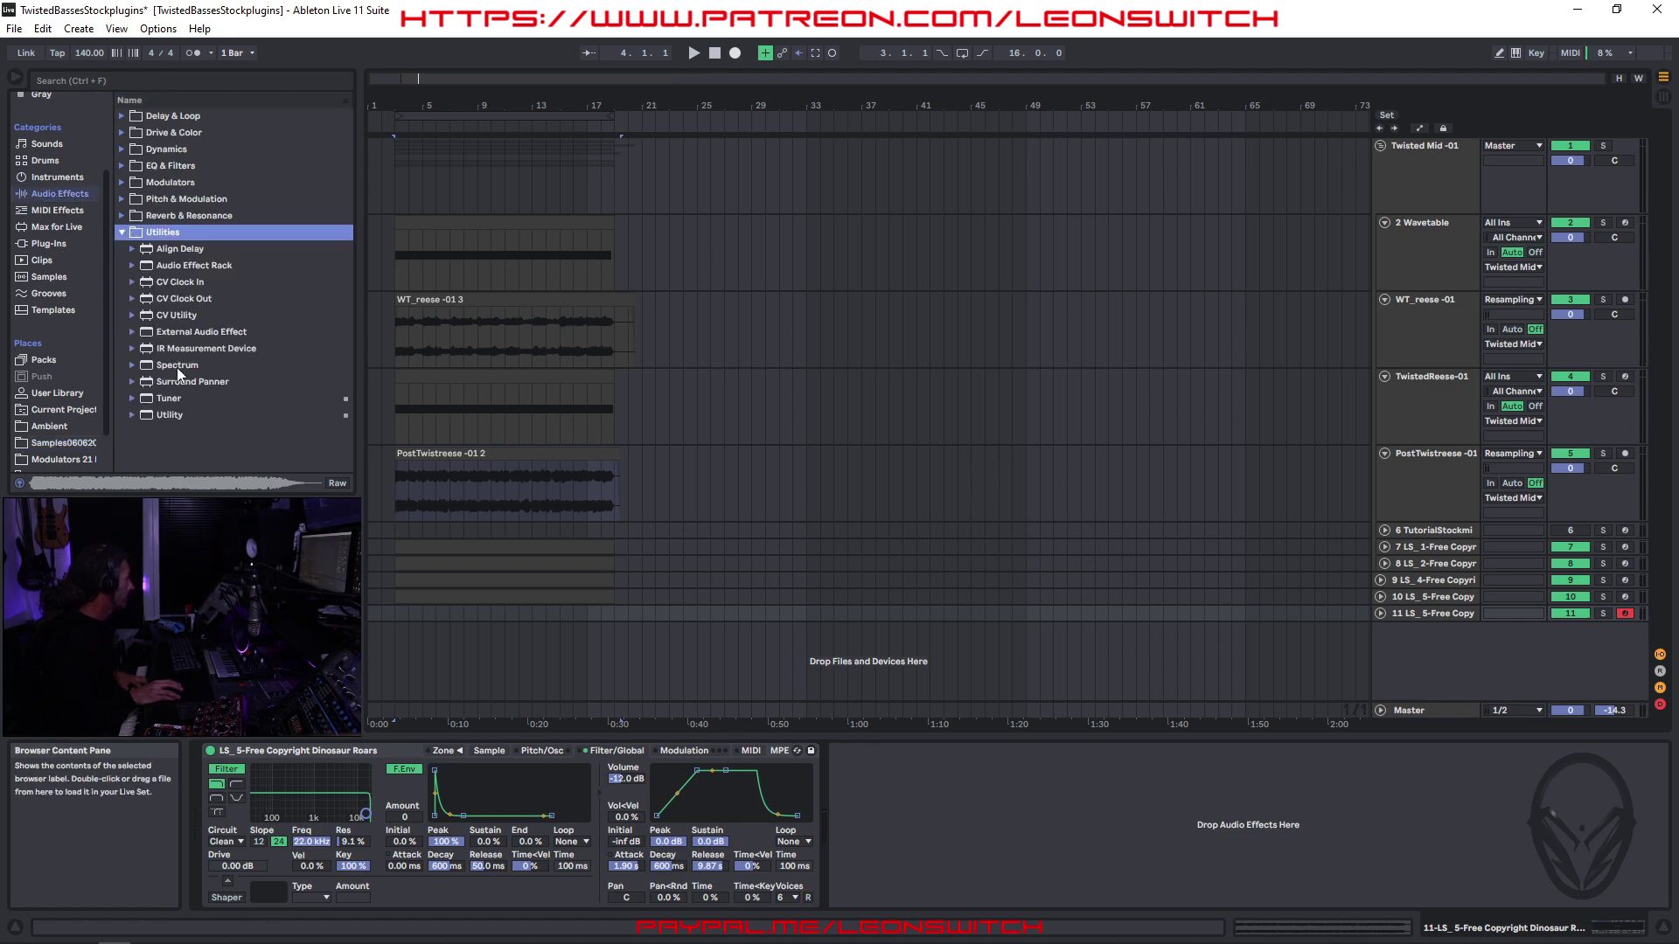
pyautogui.doubleClick(175, 399)
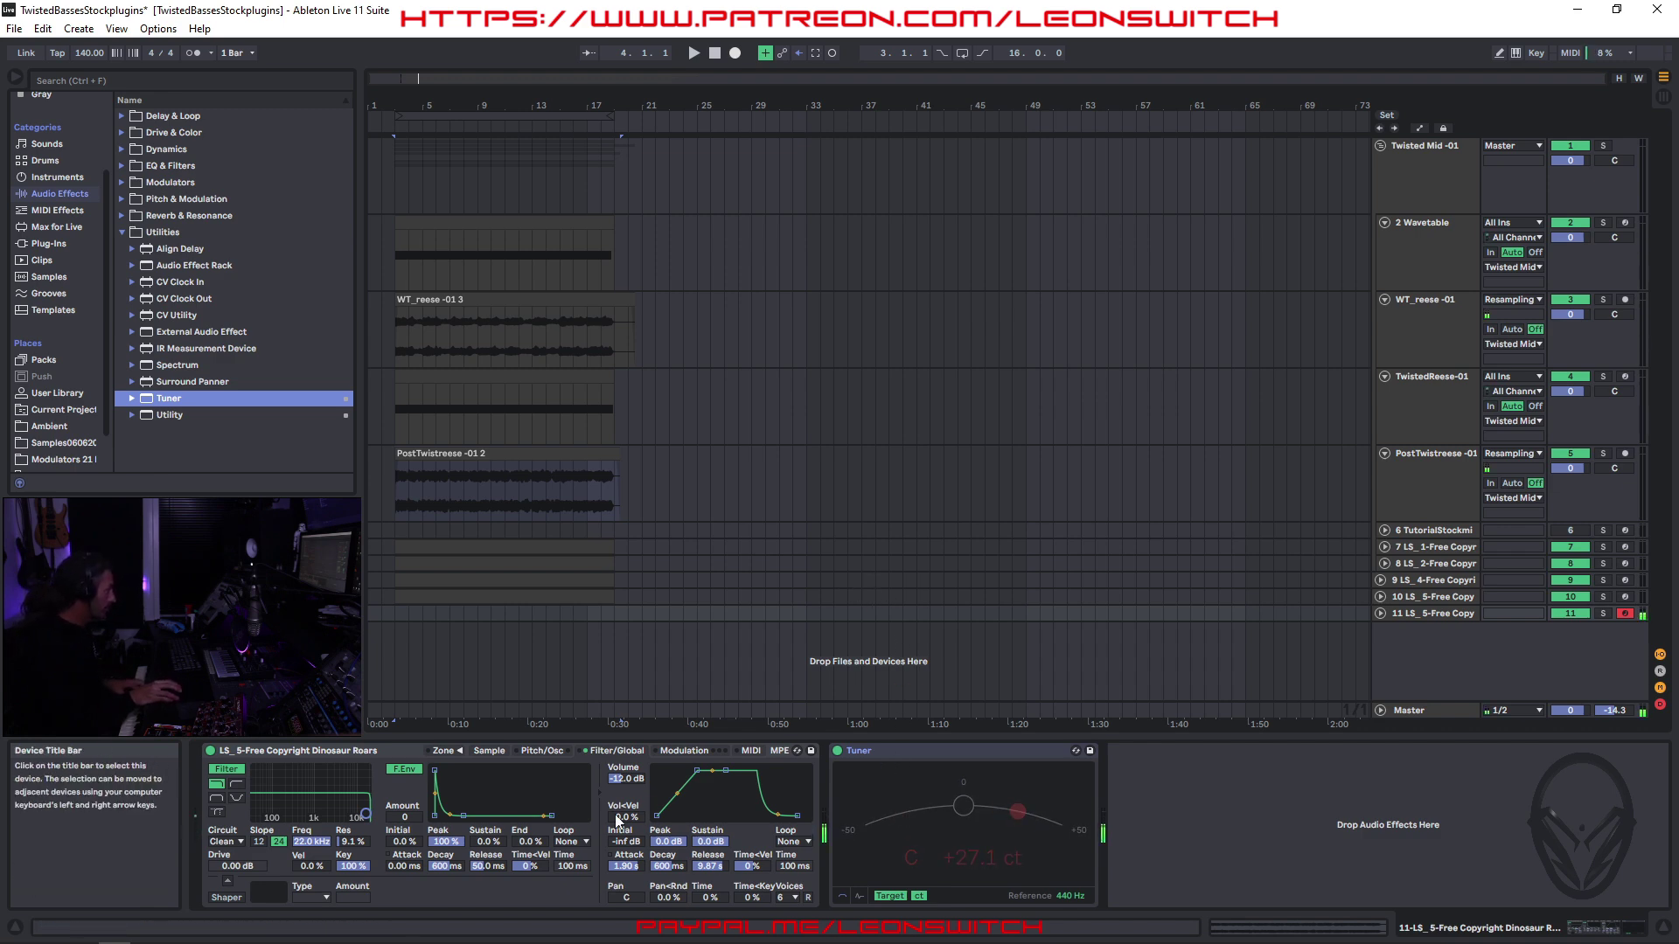
pyautogui.click(489, 750)
pyautogui.click(301, 897)
pyautogui.moveTo(301, 896); pyautogui.dragTo(301, 909)
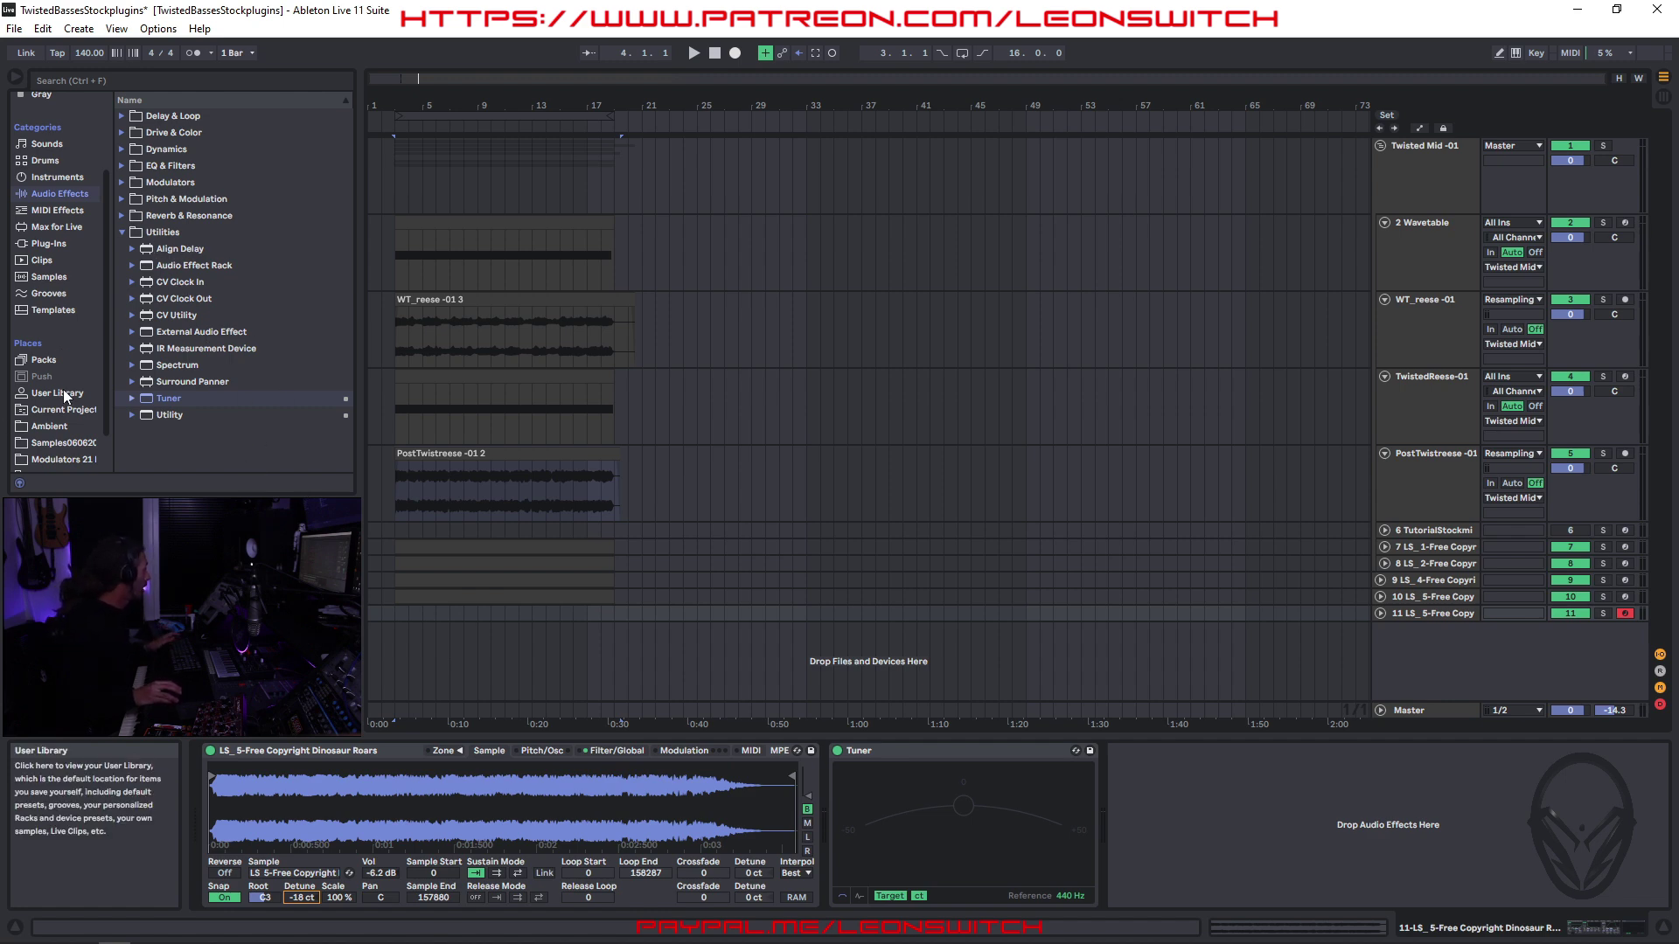
# - Add an Analog synth on a new track and lower its first filter's cutoff to 1.1 kHz
pyautogui.click(56, 178)
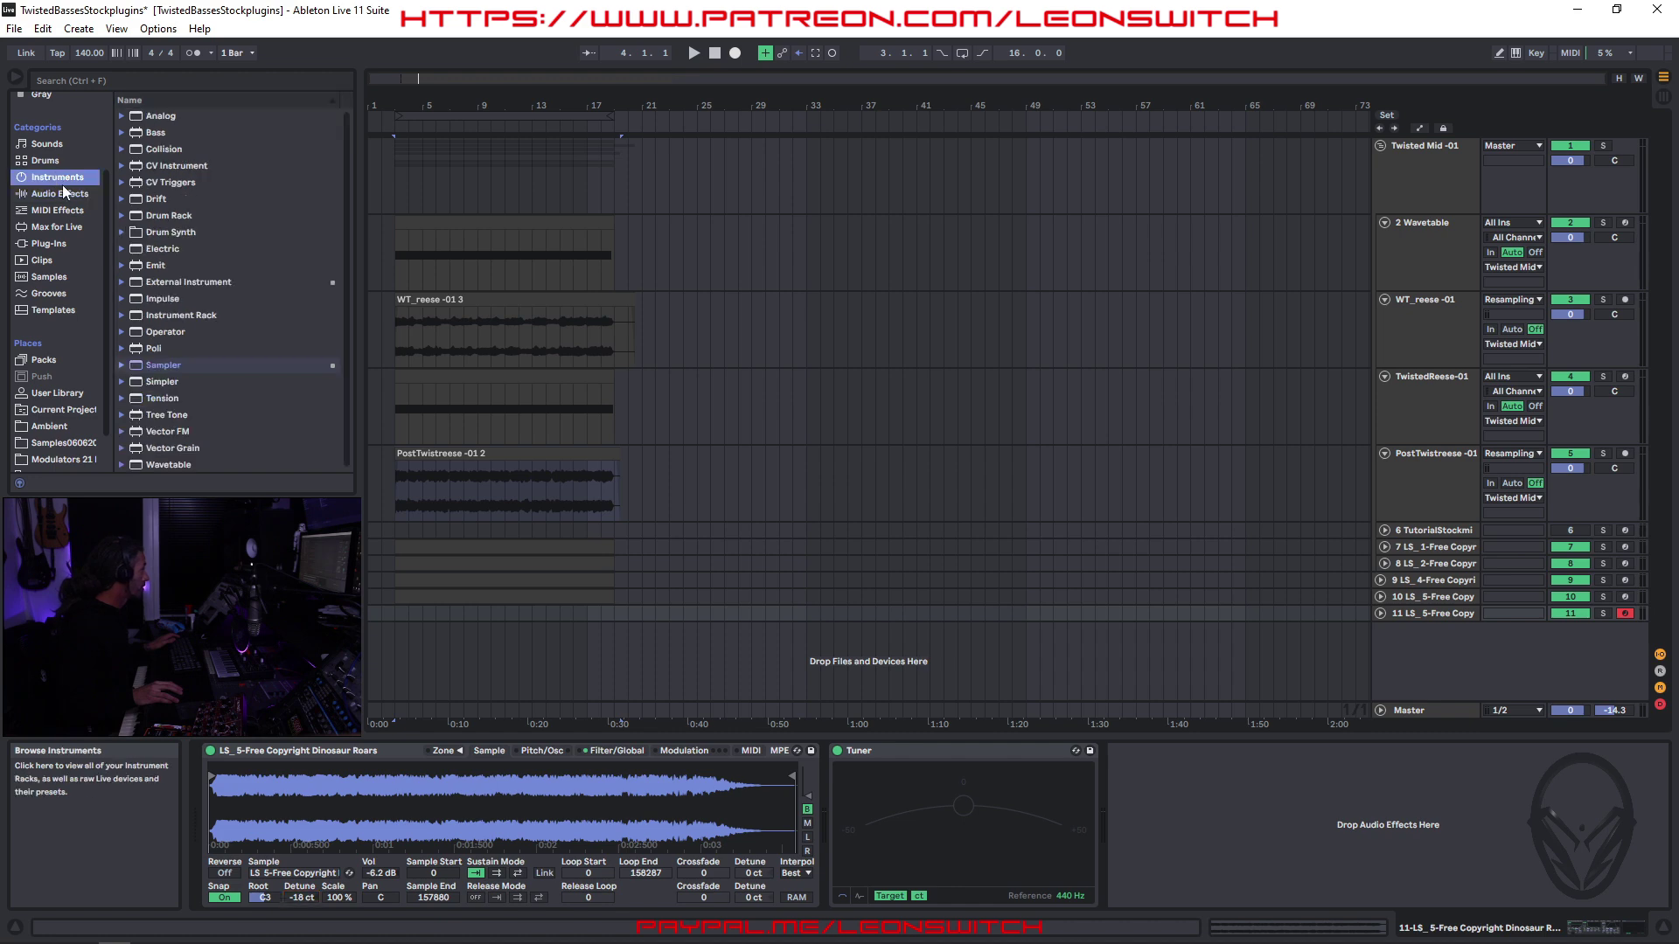
pyautogui.click(161, 115)
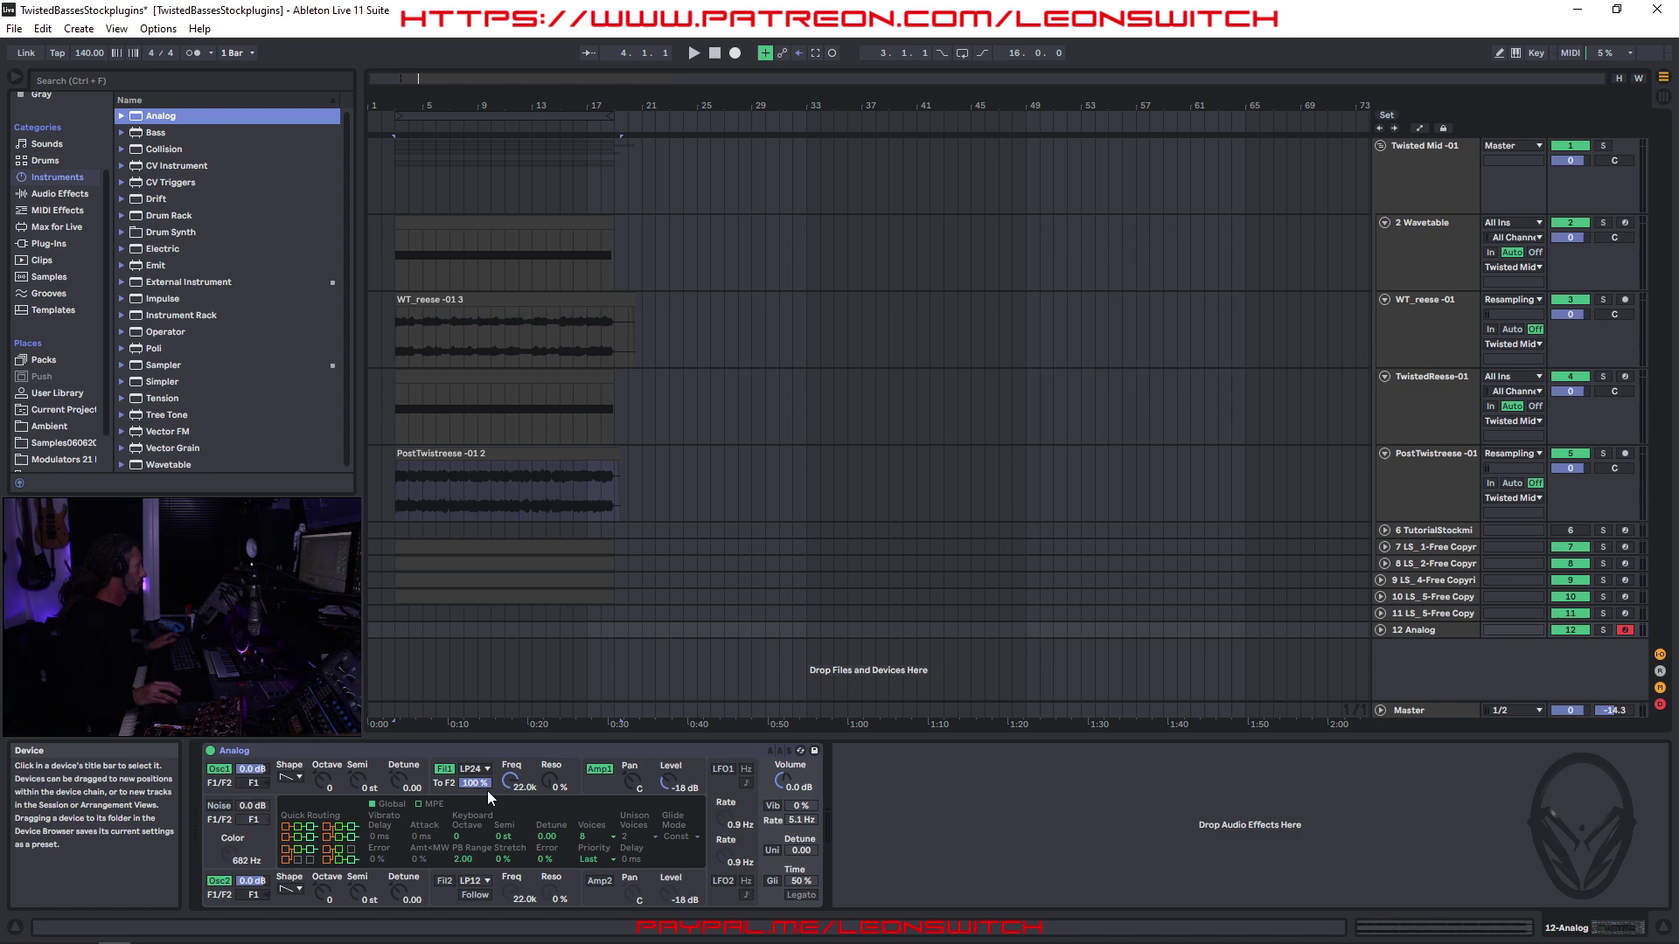
pyautogui.click(514, 779)
pyautogui.moveTo(508, 779); pyautogui.dragTo(508, 786)
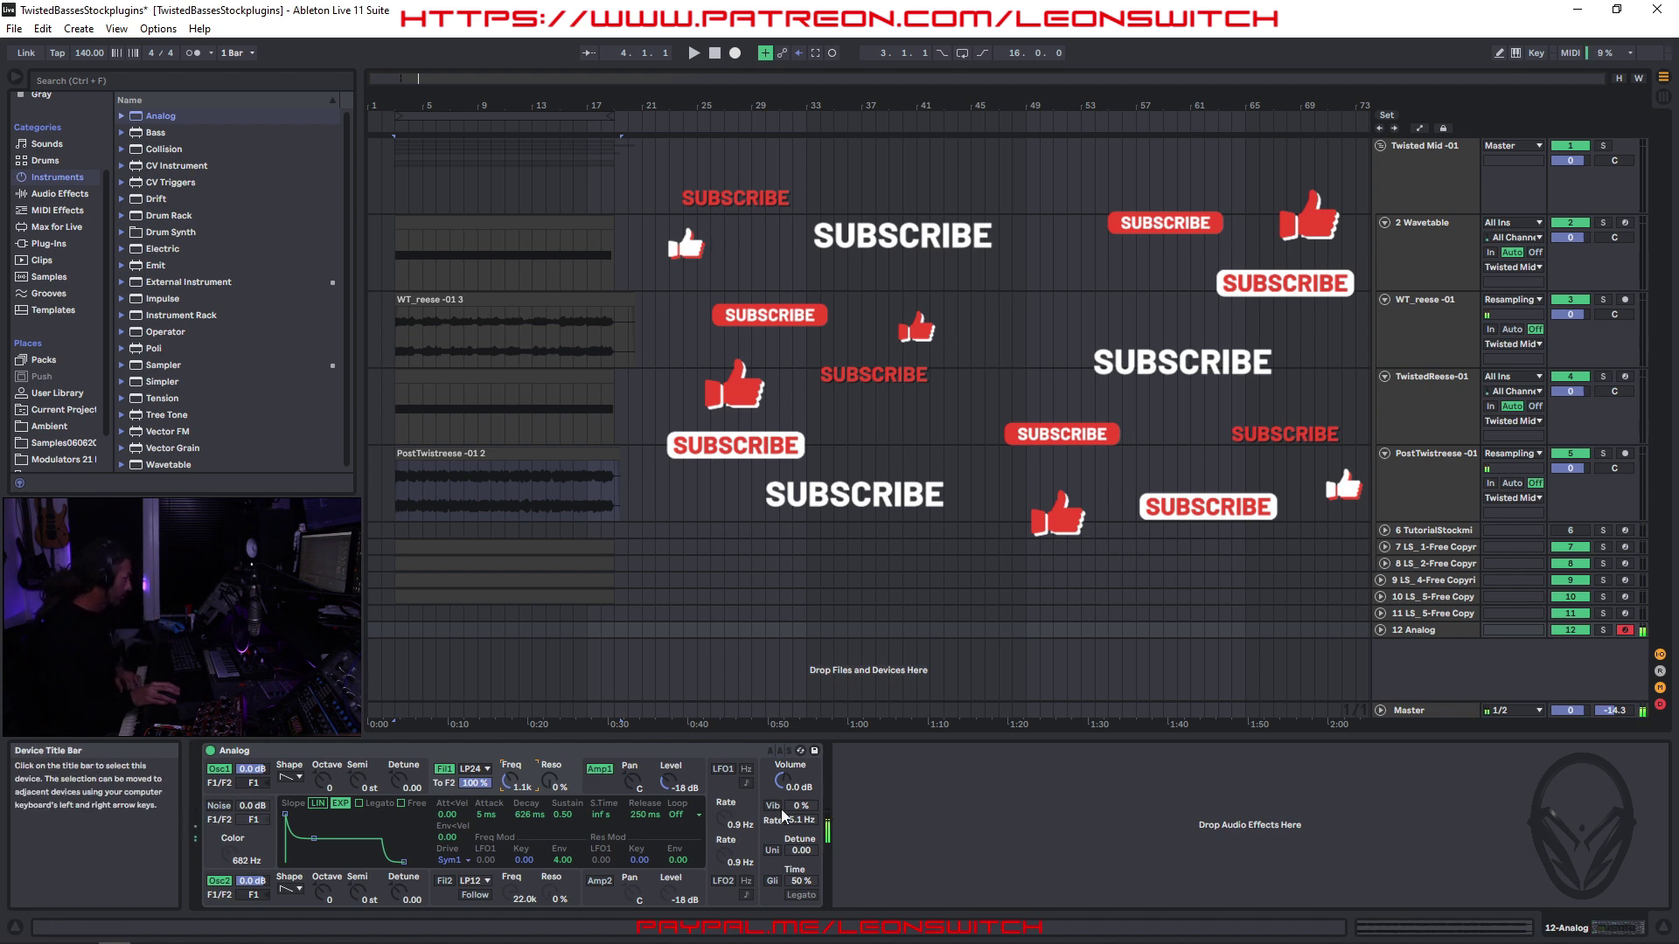
# - Set Analog's first filter envelope to a 2.48 s attack, 965 ms decay and full sustain, and reduce its cutoff modulation to about 2
pyautogui.moveTo(317, 837); pyautogui.dragTo(317, 813)
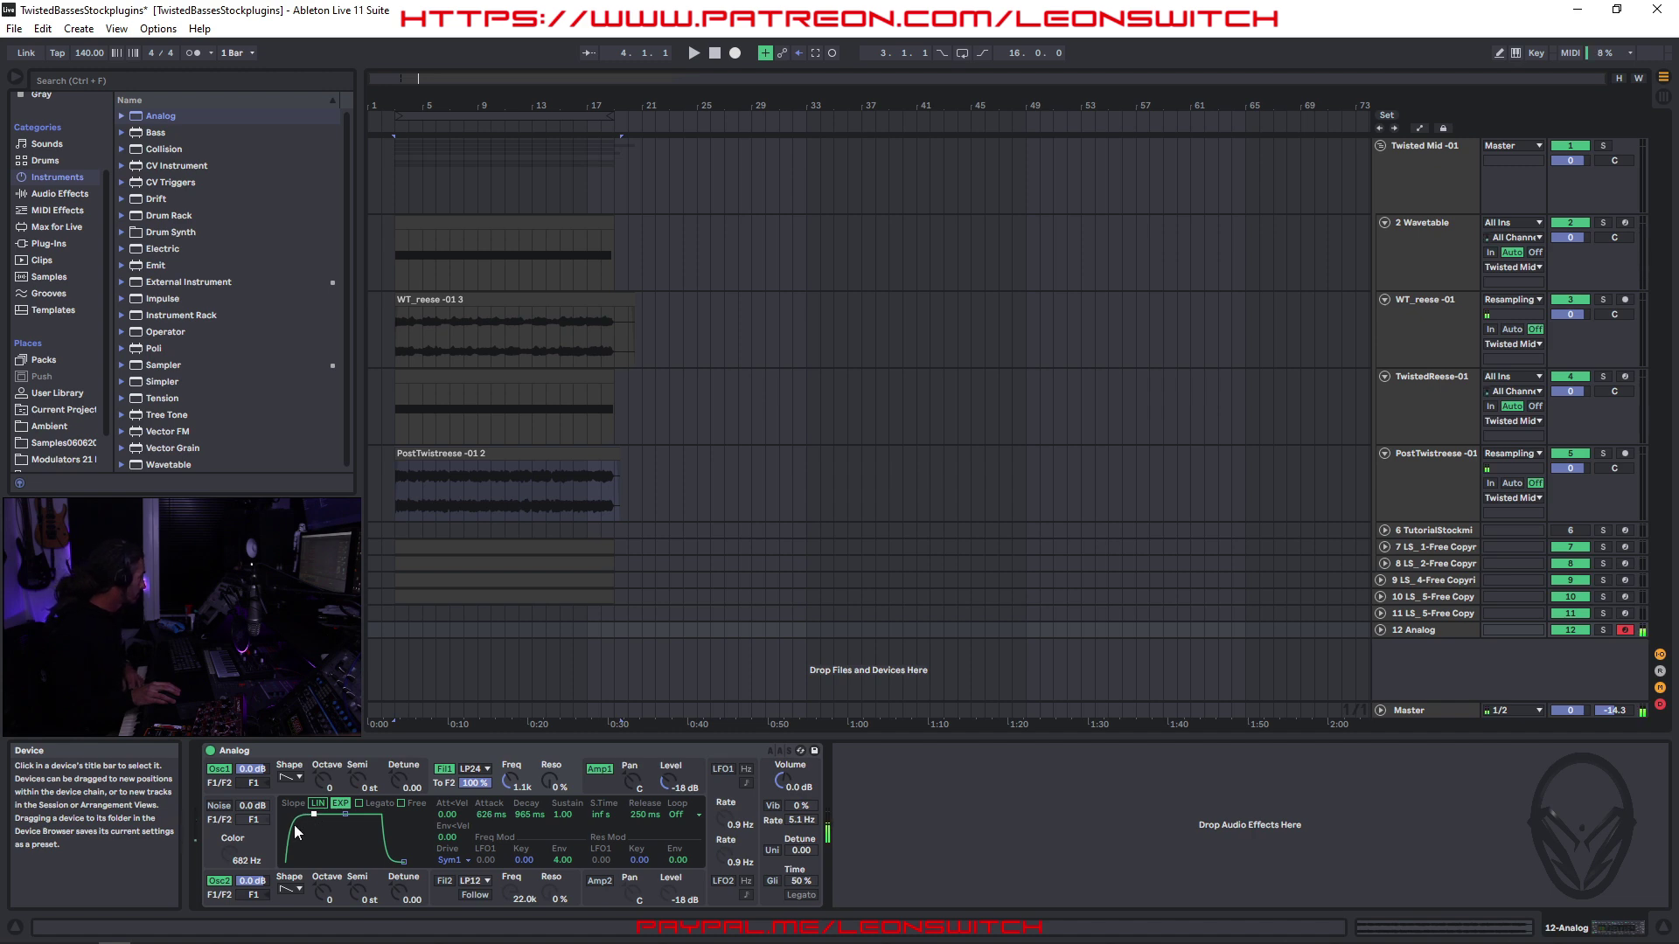
pyautogui.moveTo(492, 815); pyautogui.dragTo(492, 808)
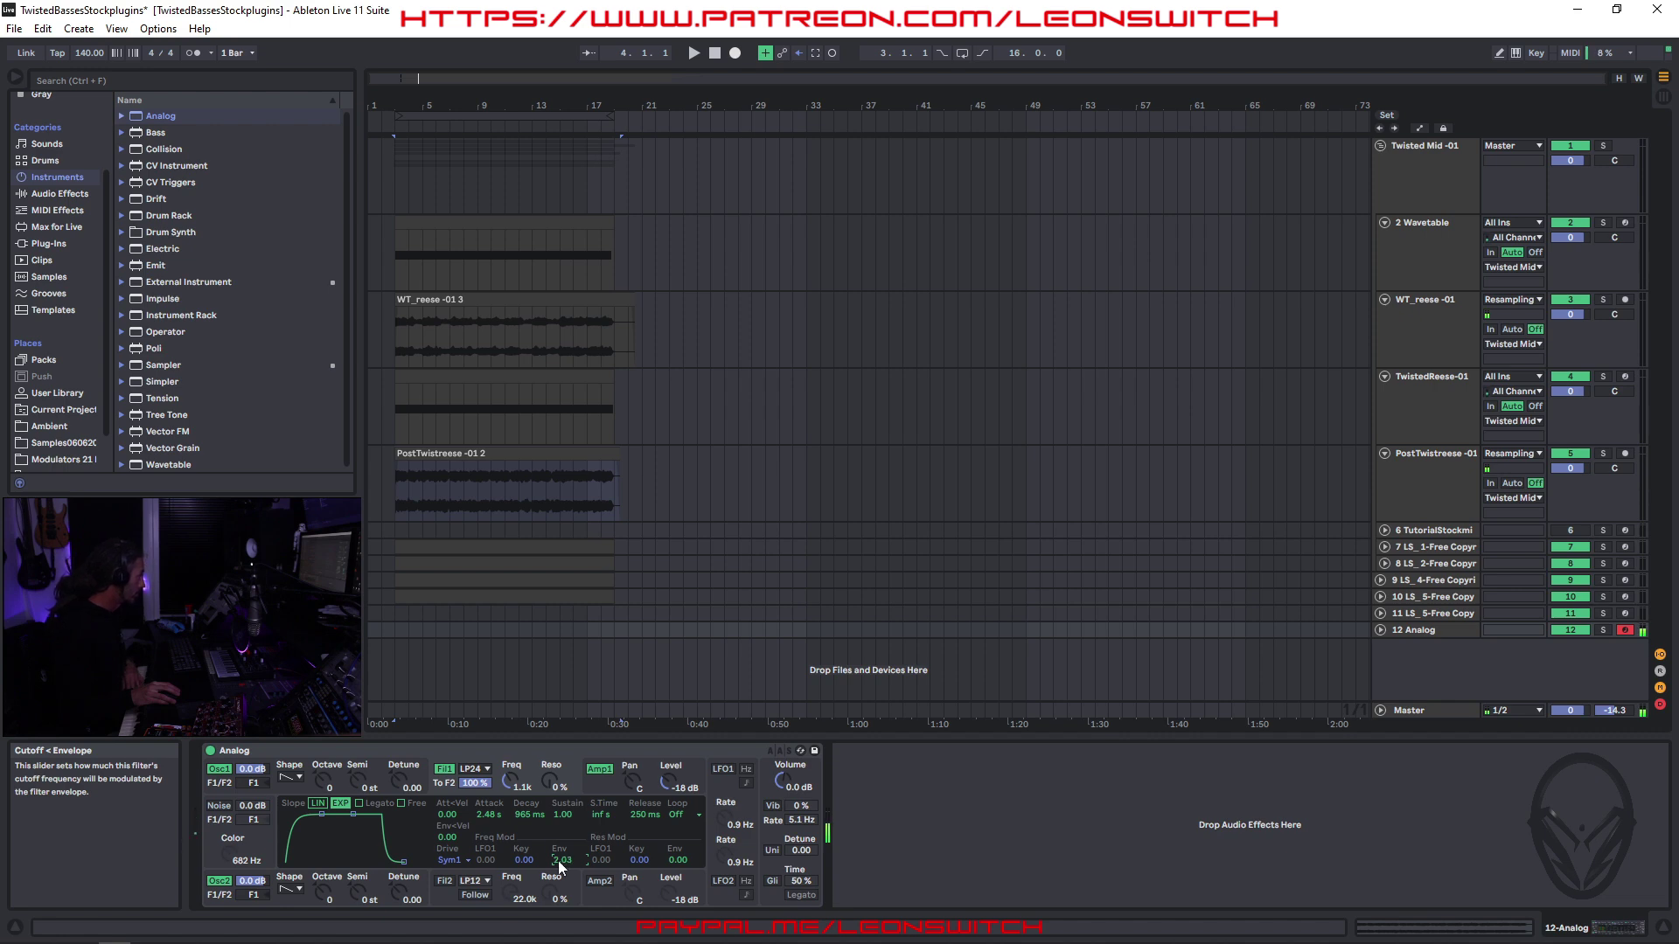
# - Turn on Analog's unison with 4 voices and set the unison detune to 21.09
pyautogui.click(773, 852)
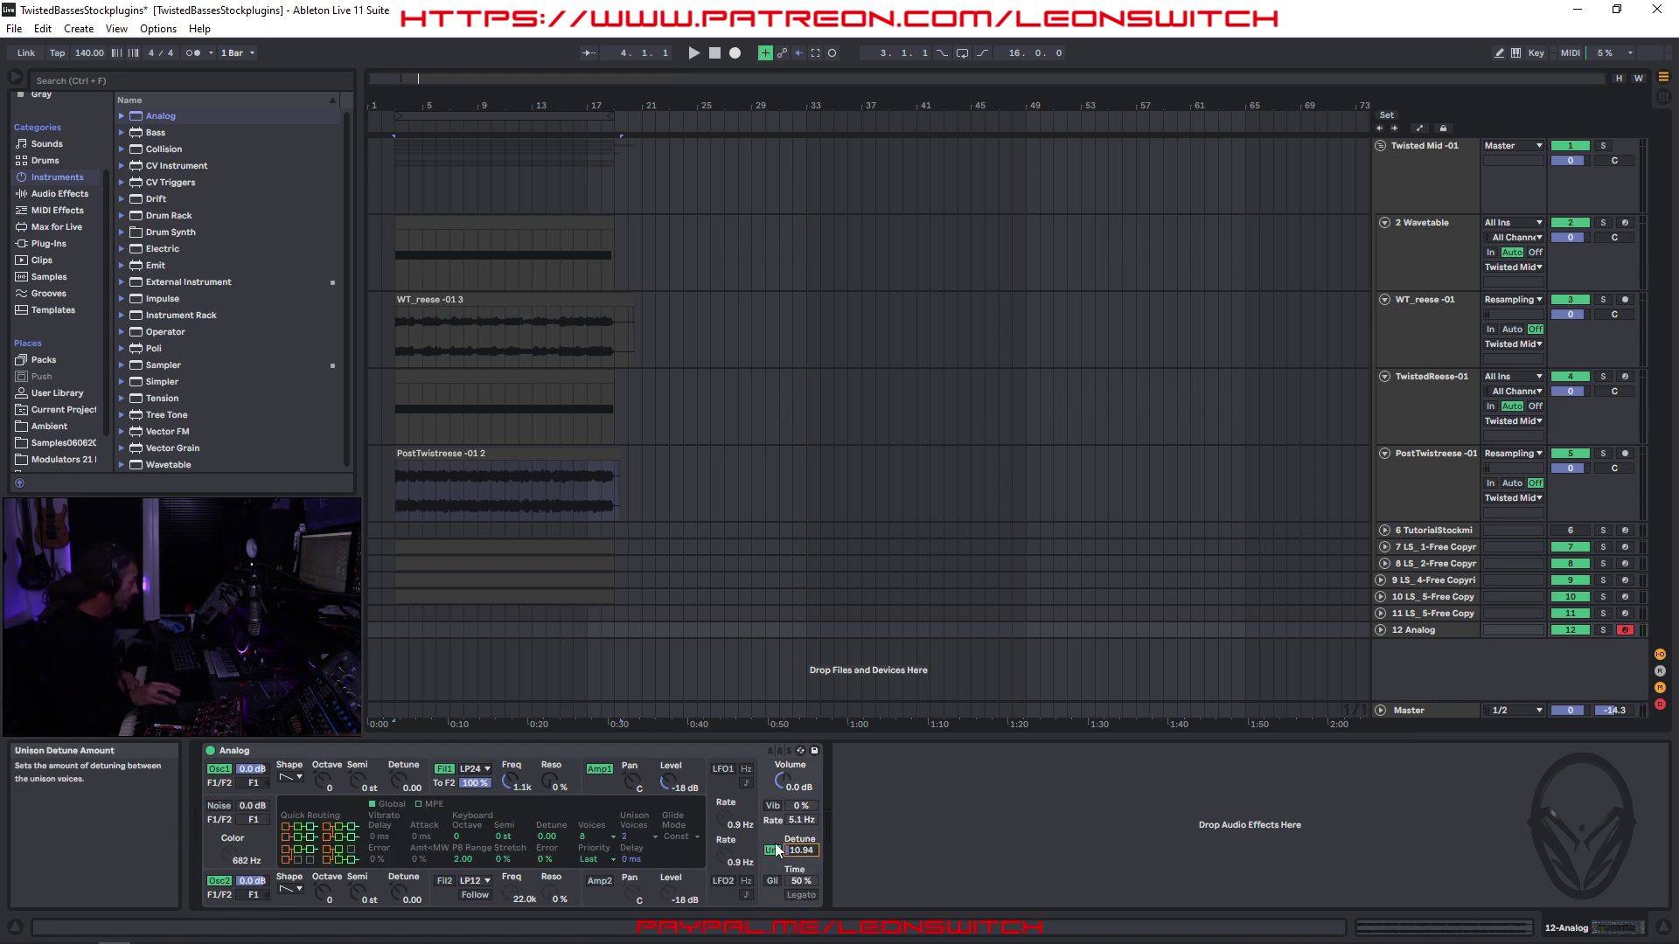
pyautogui.click(641, 836)
pyautogui.click(644, 863)
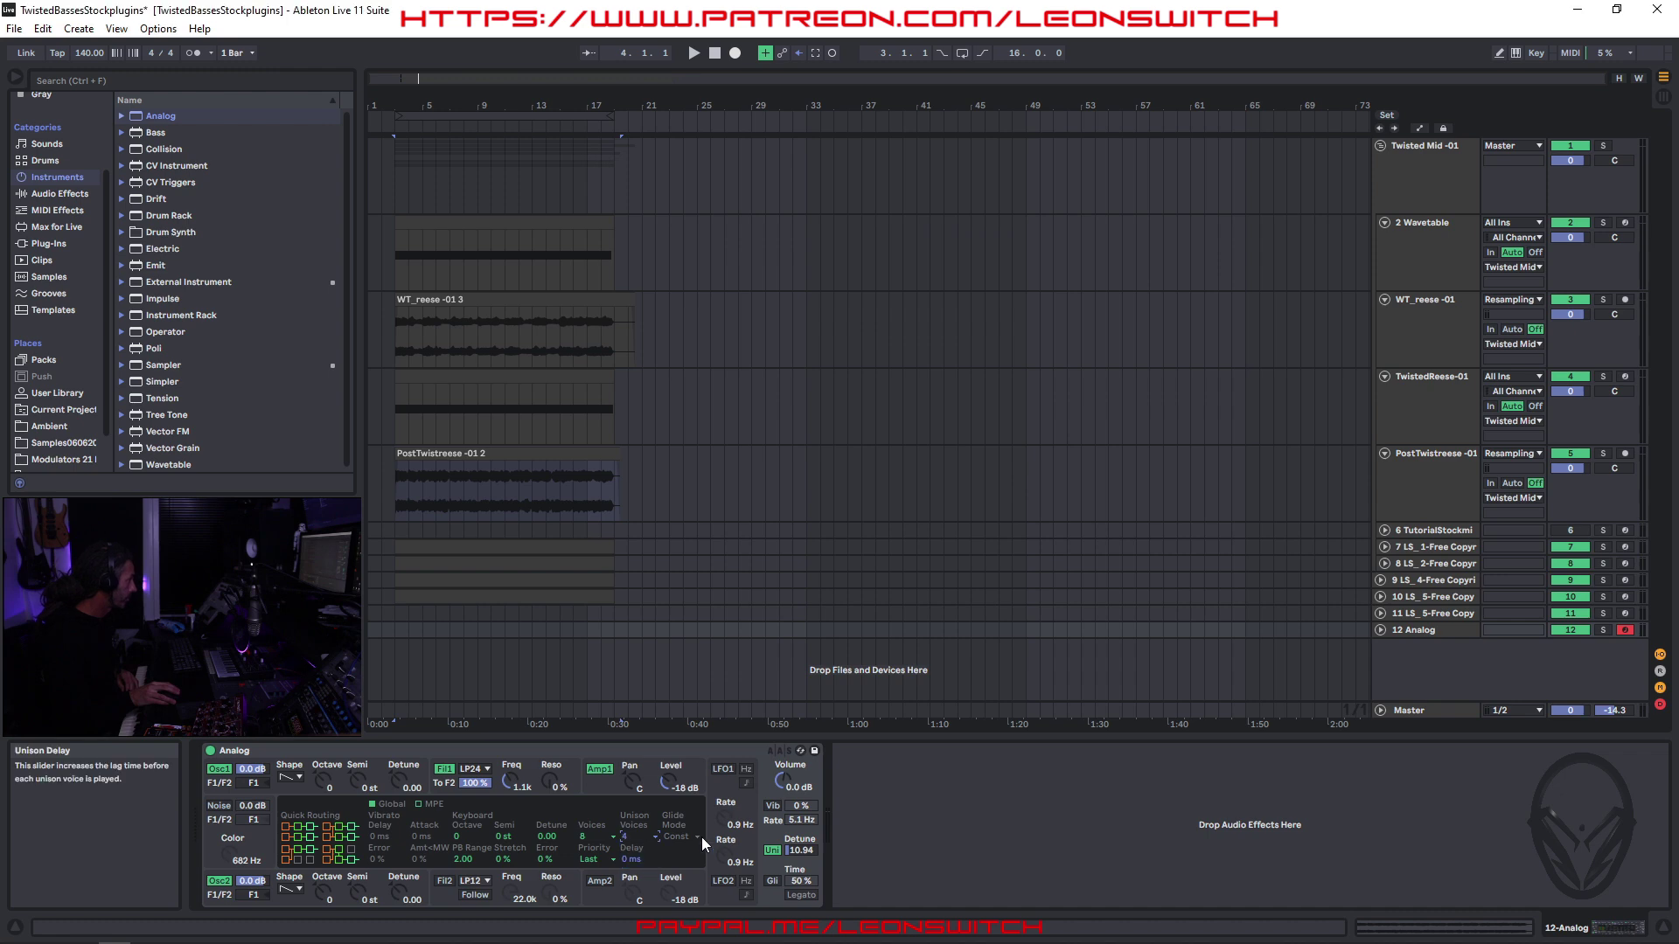
pyautogui.click(801, 850)
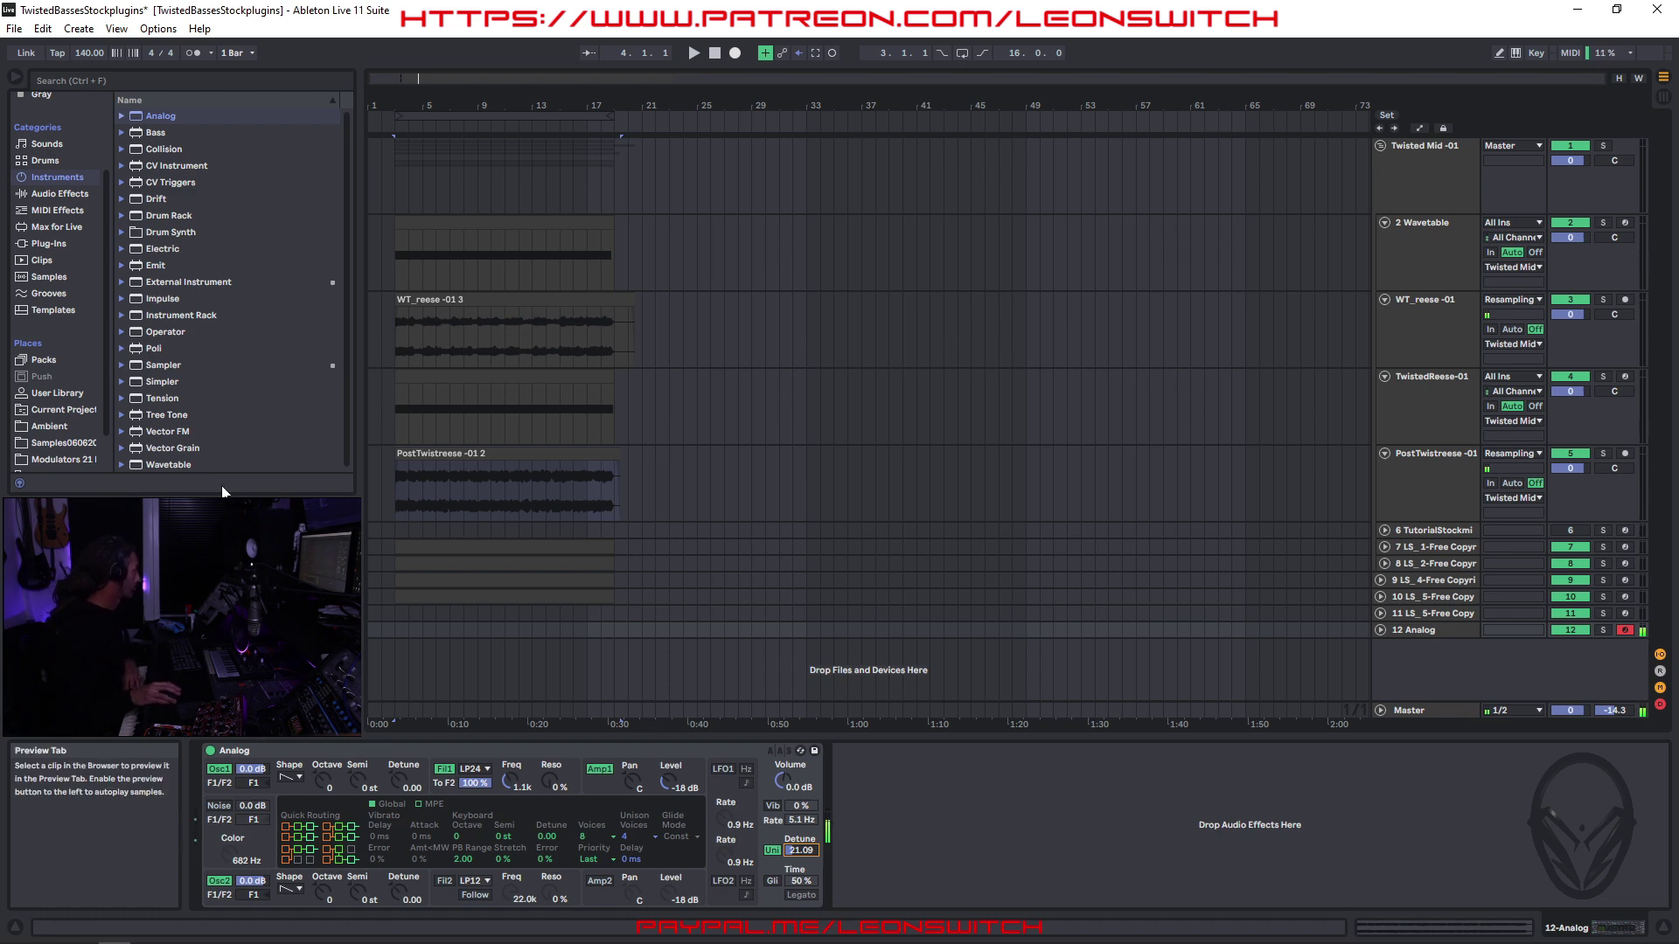
# - Shape Analog's first amp envelope with a 3.60 s attack, 13.0 s decay, full sustain and a release of about 4.6 s
pyautogui.click(591, 787)
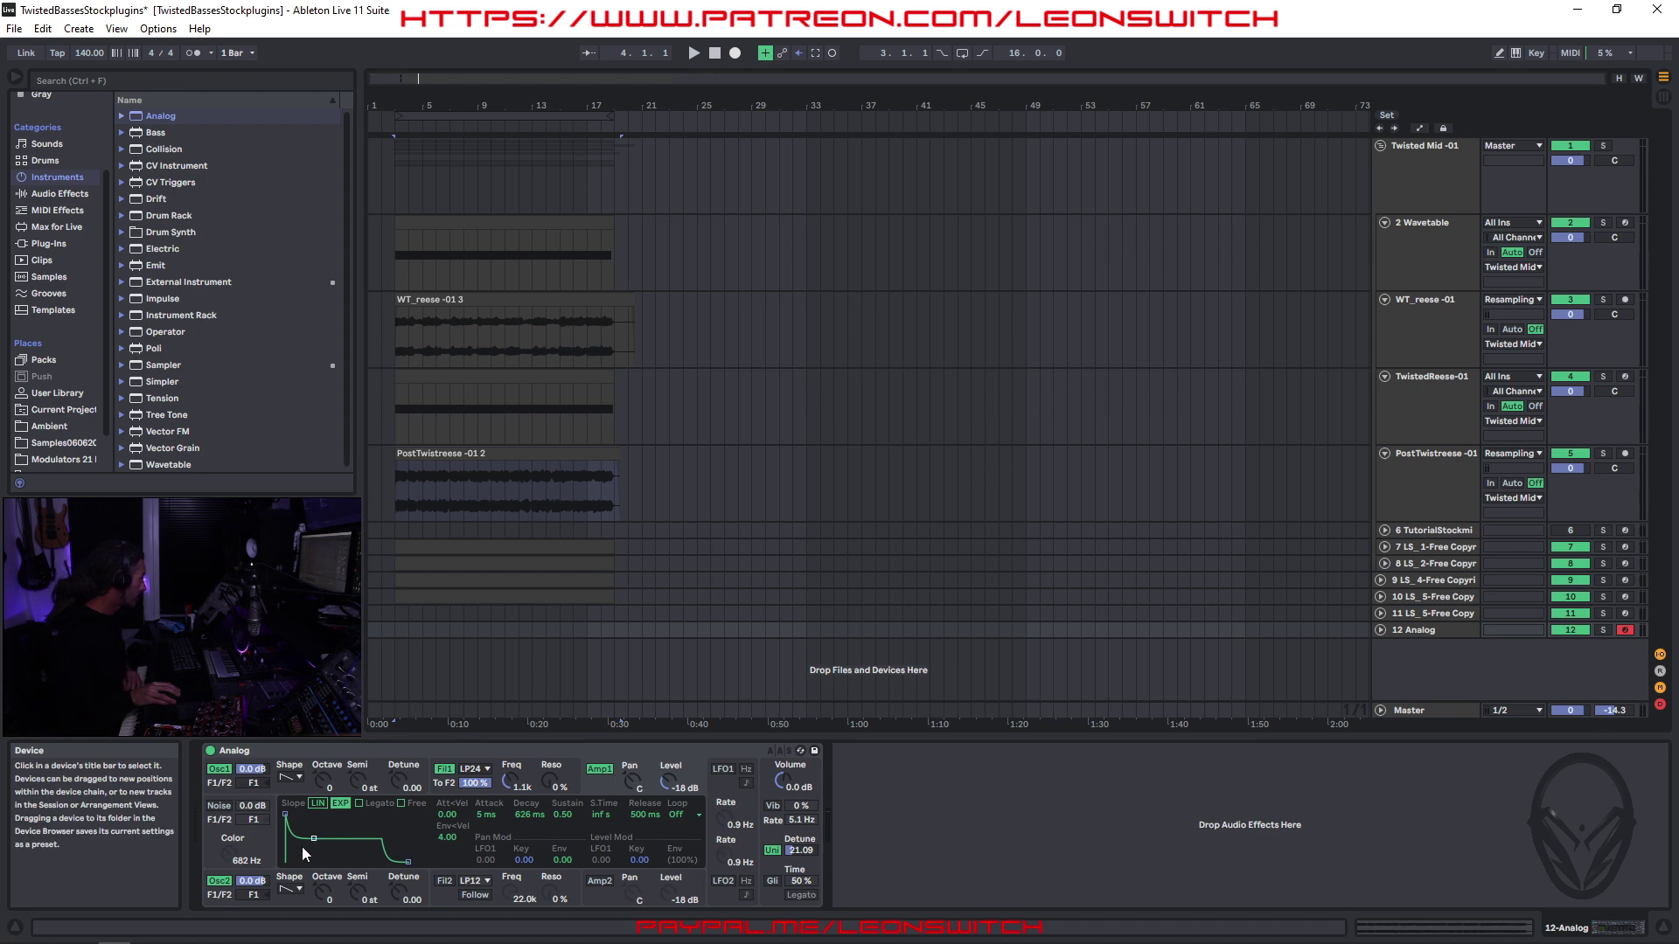
pyautogui.moveTo(314, 839)
pyautogui.mouseDown()
pyautogui.moveTo(332, 814)
pyautogui.moveTo(300, 814)
pyautogui.mouseUp()
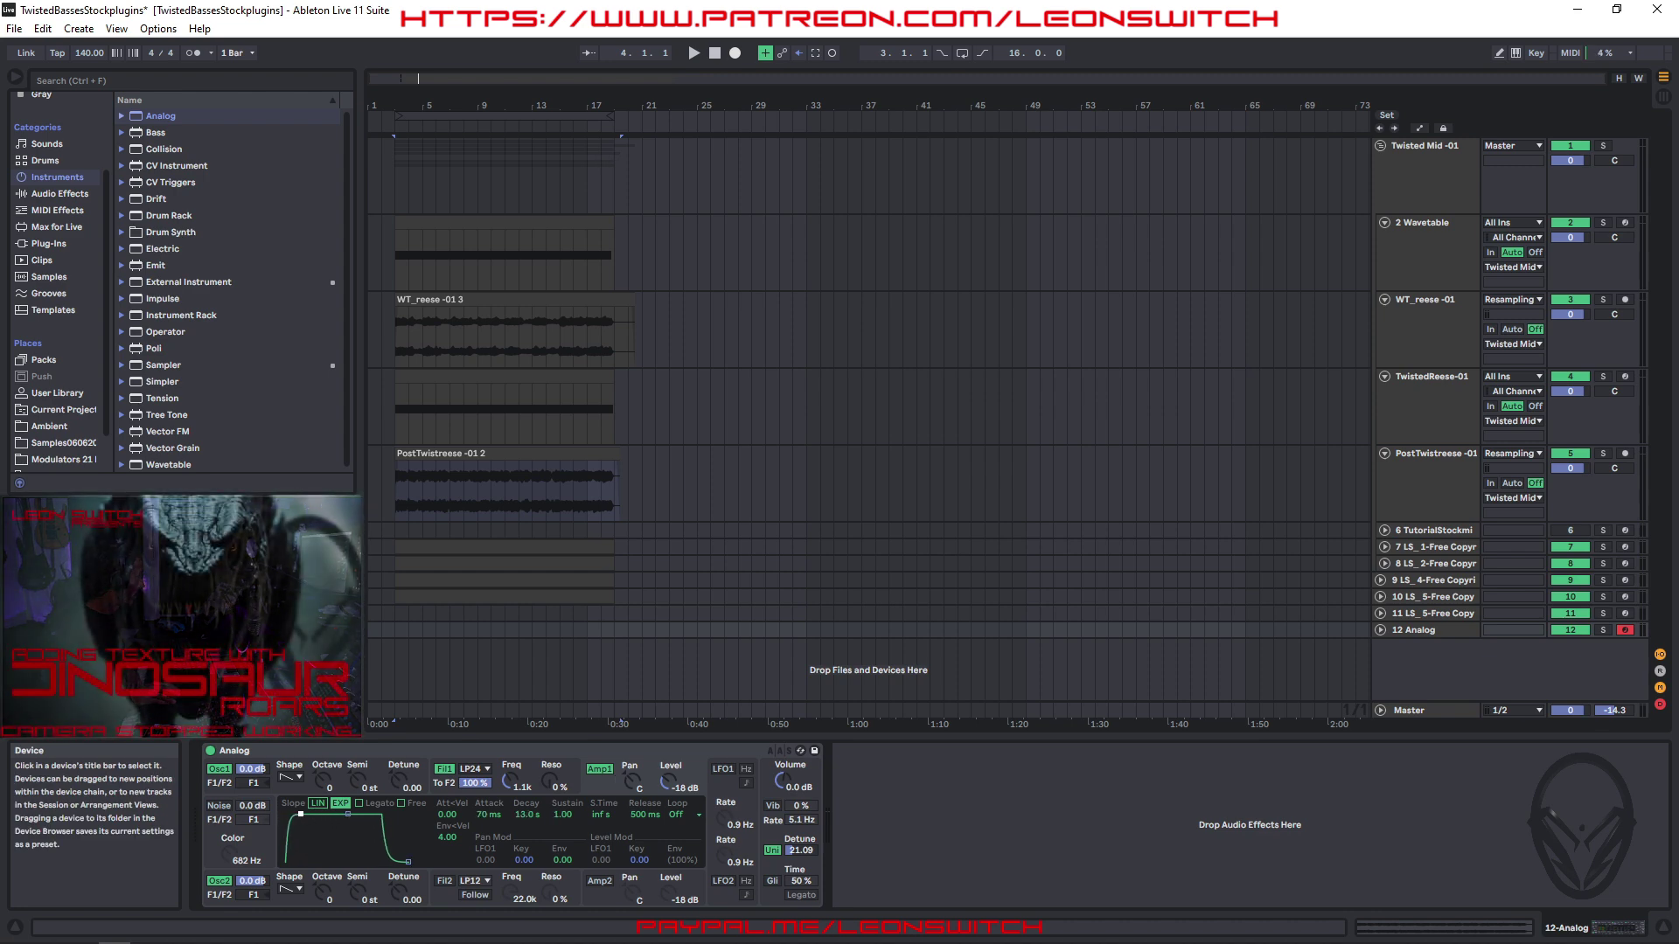
pyautogui.moveTo(300, 814); pyautogui.dragTo(340, 816)
pyautogui.moveTo(486, 823)
pyautogui.mouseDown()
pyautogui.moveTo(486, 800)
pyautogui.moveTo(486, 822)
pyautogui.mouseUp()
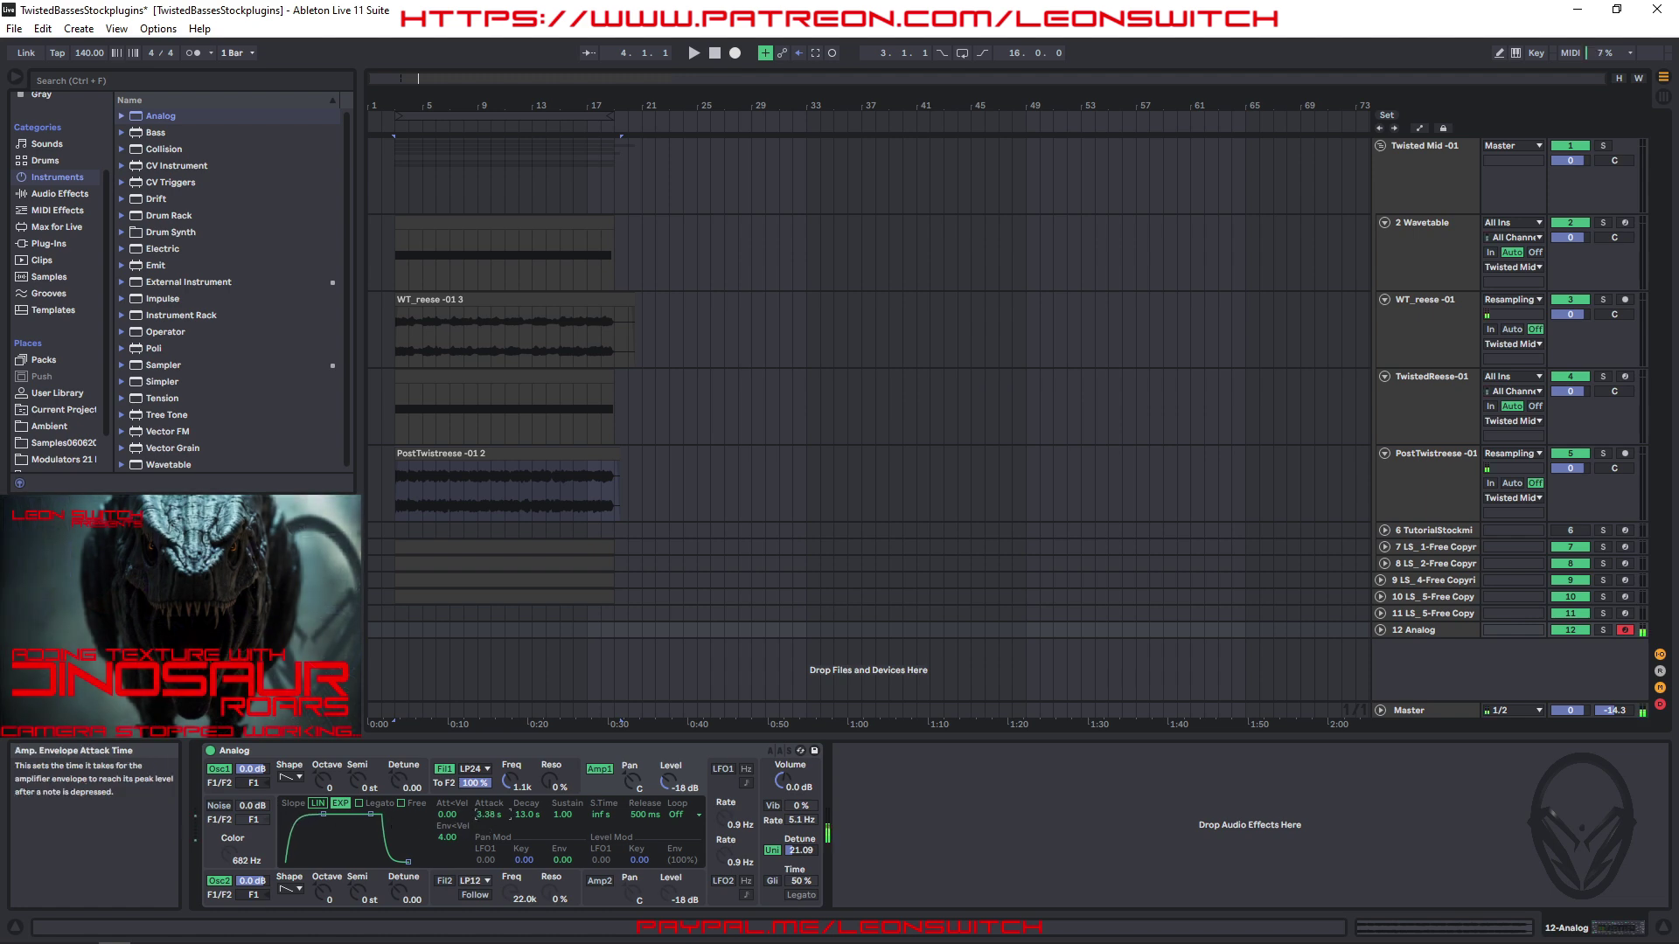
pyautogui.moveTo(645, 815); pyautogui.dragTo(645, 798)
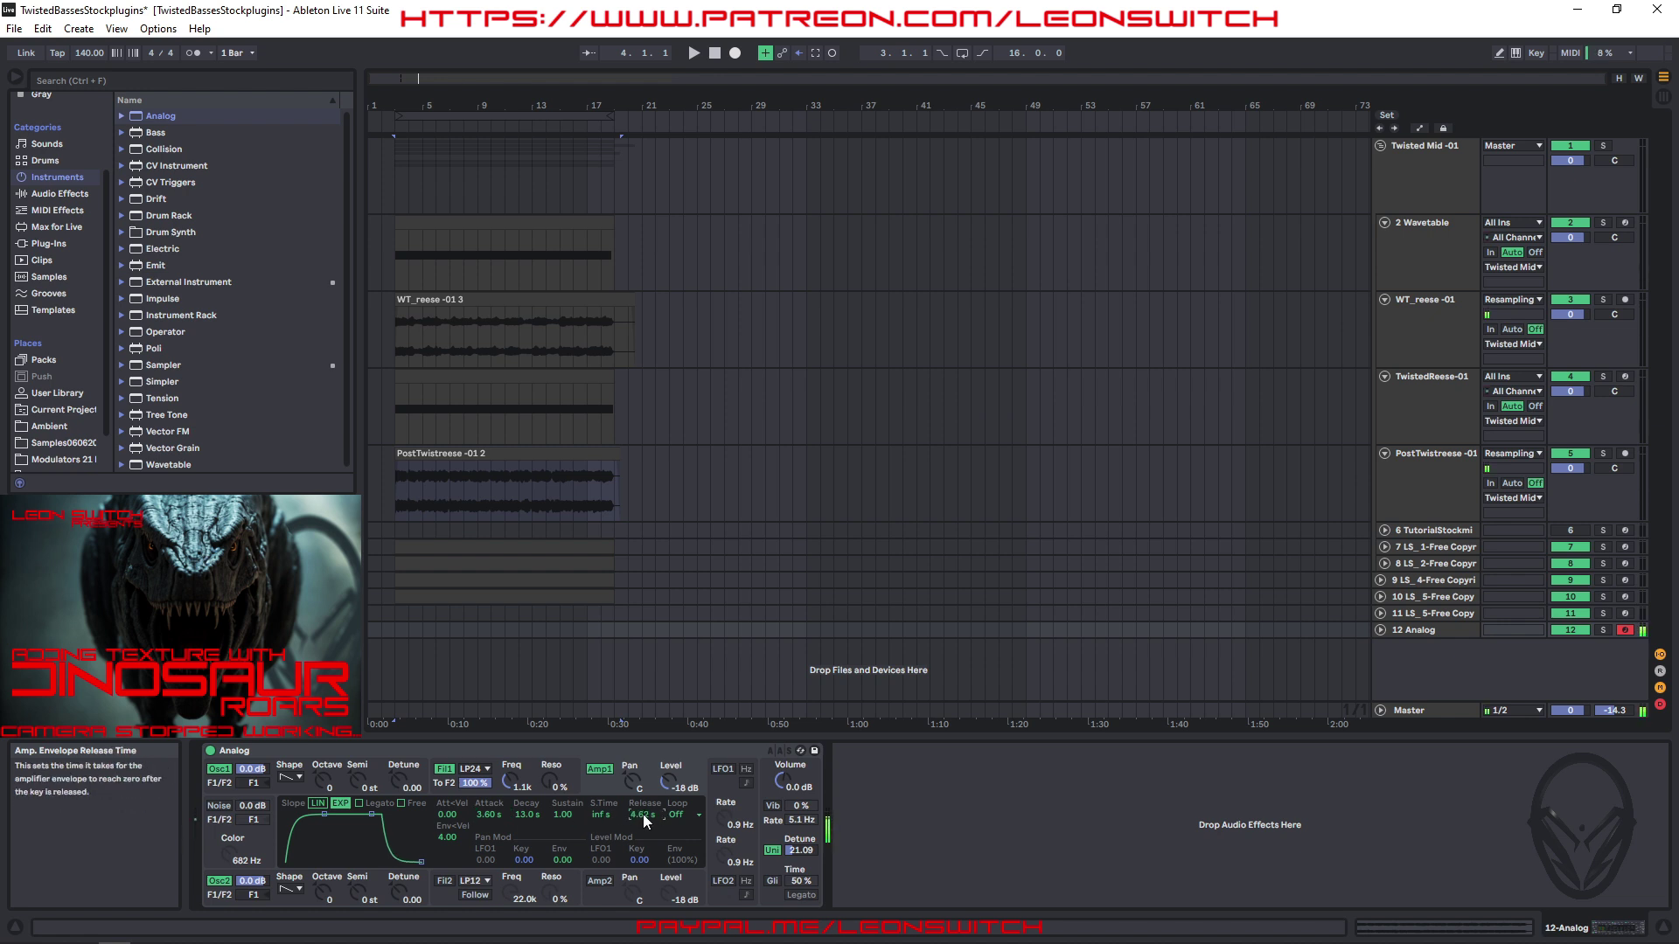
# - Raise Analog's polyphony to 16 voices
pyautogui.click(796, 773)
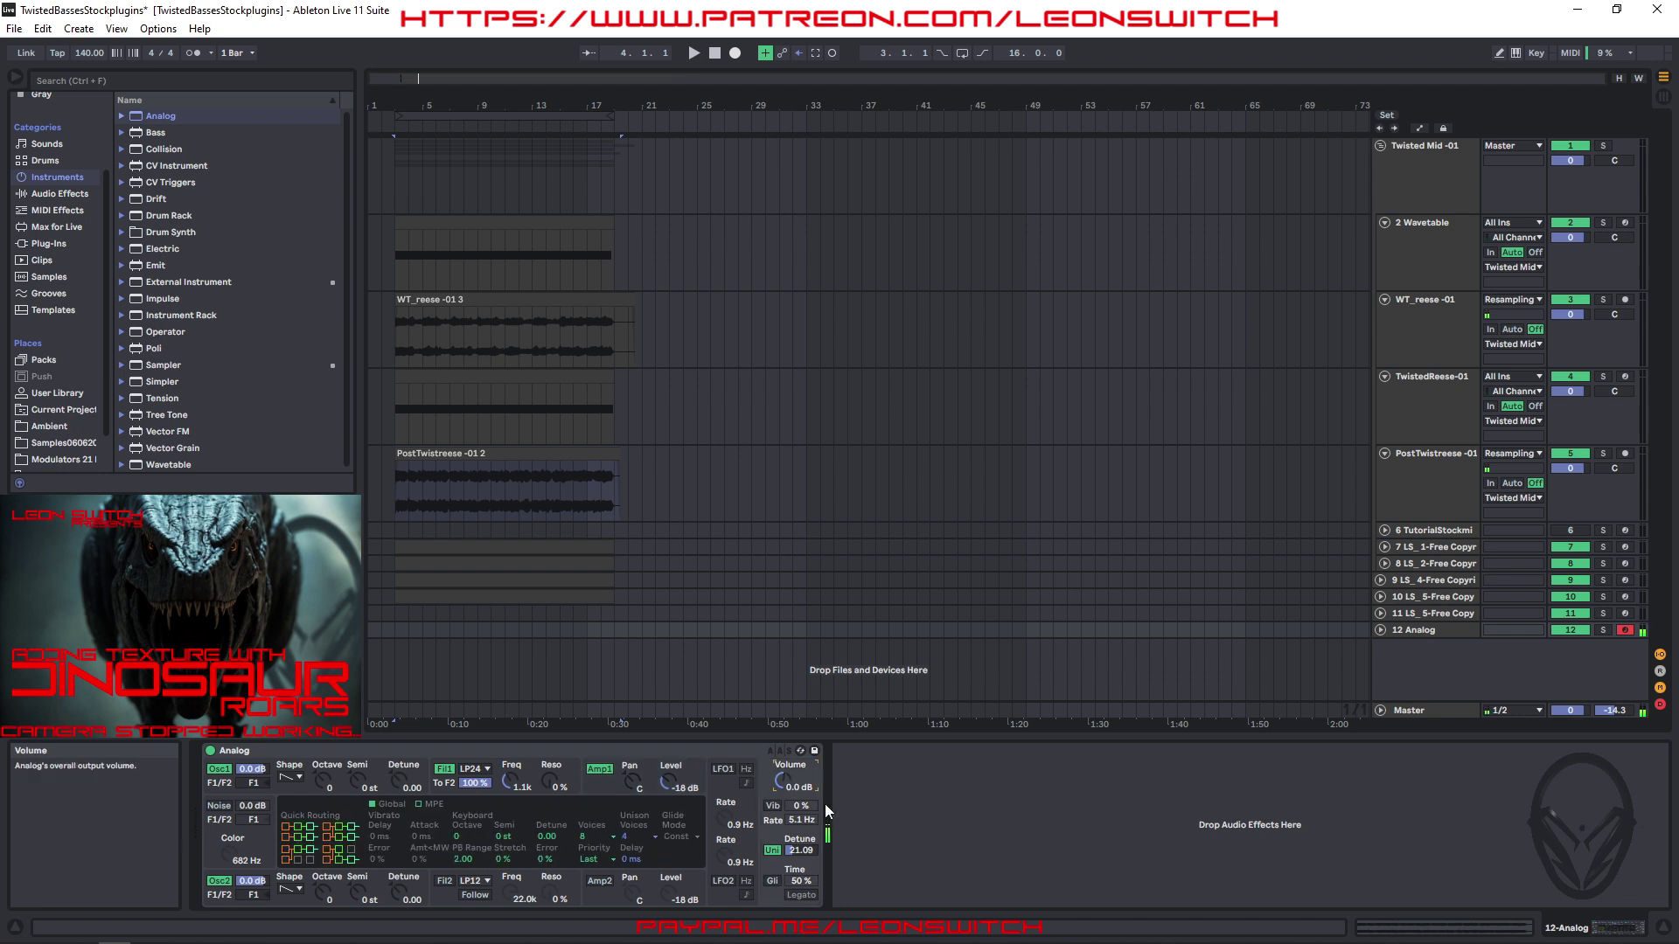
pyautogui.click(595, 836)
pyautogui.click(592, 773)
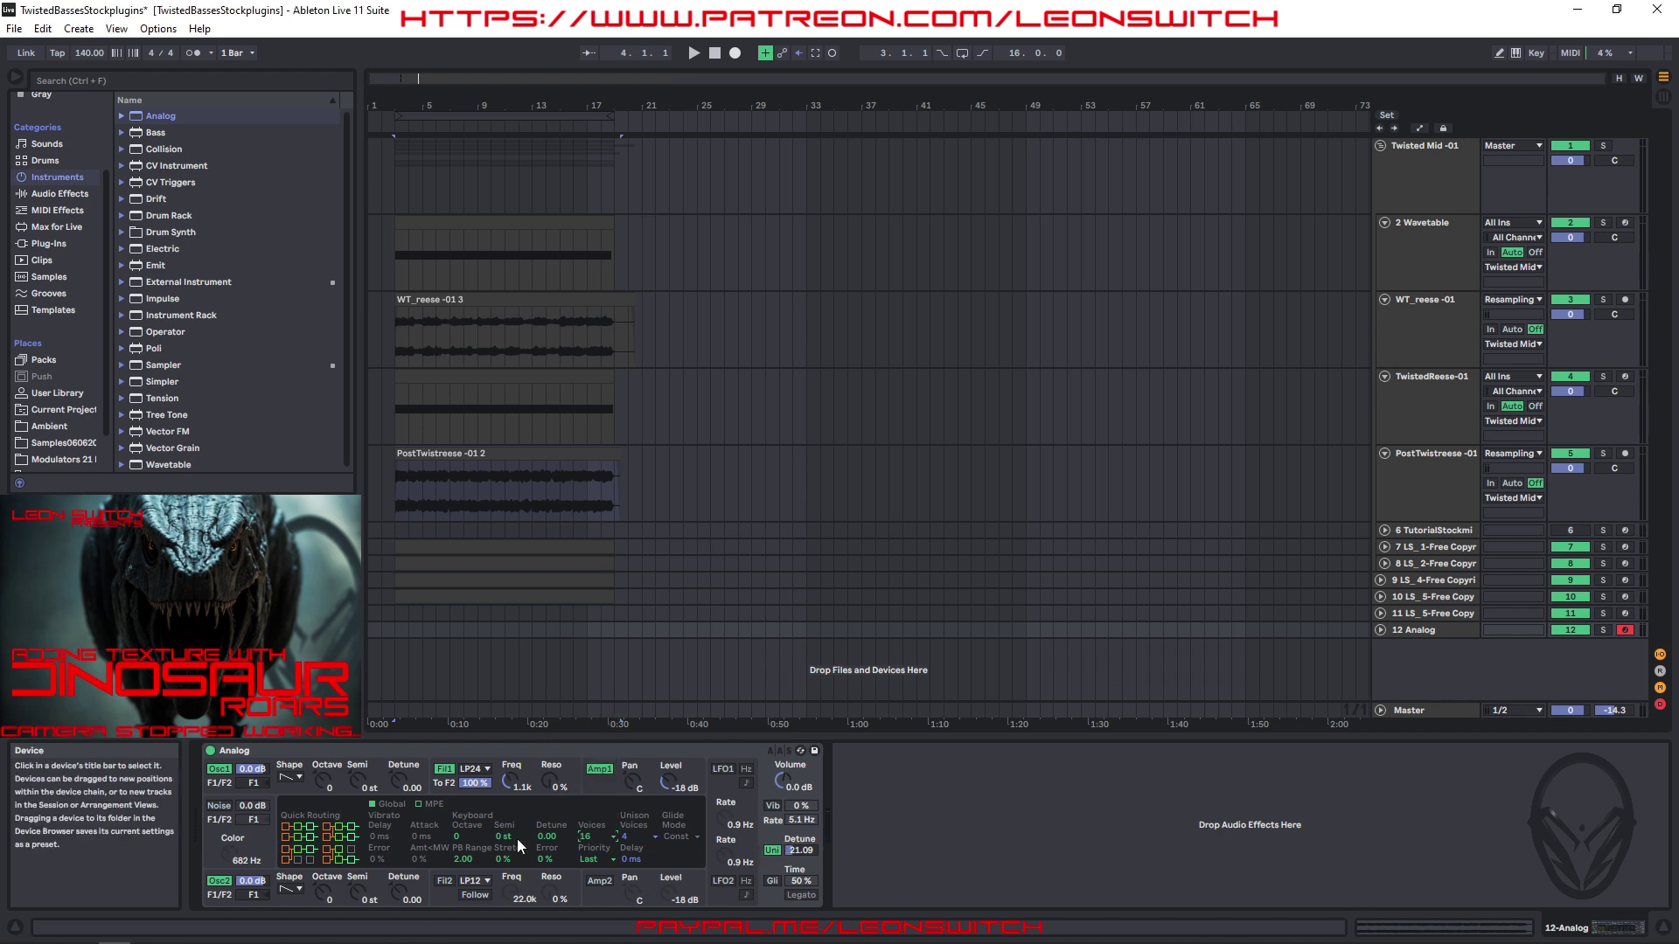
# - Fine-tune the two oscillators against each other, with oscillator 1 detuned by about 0.08 and oscillator 2 at 0.00
pyautogui.click(402, 785)
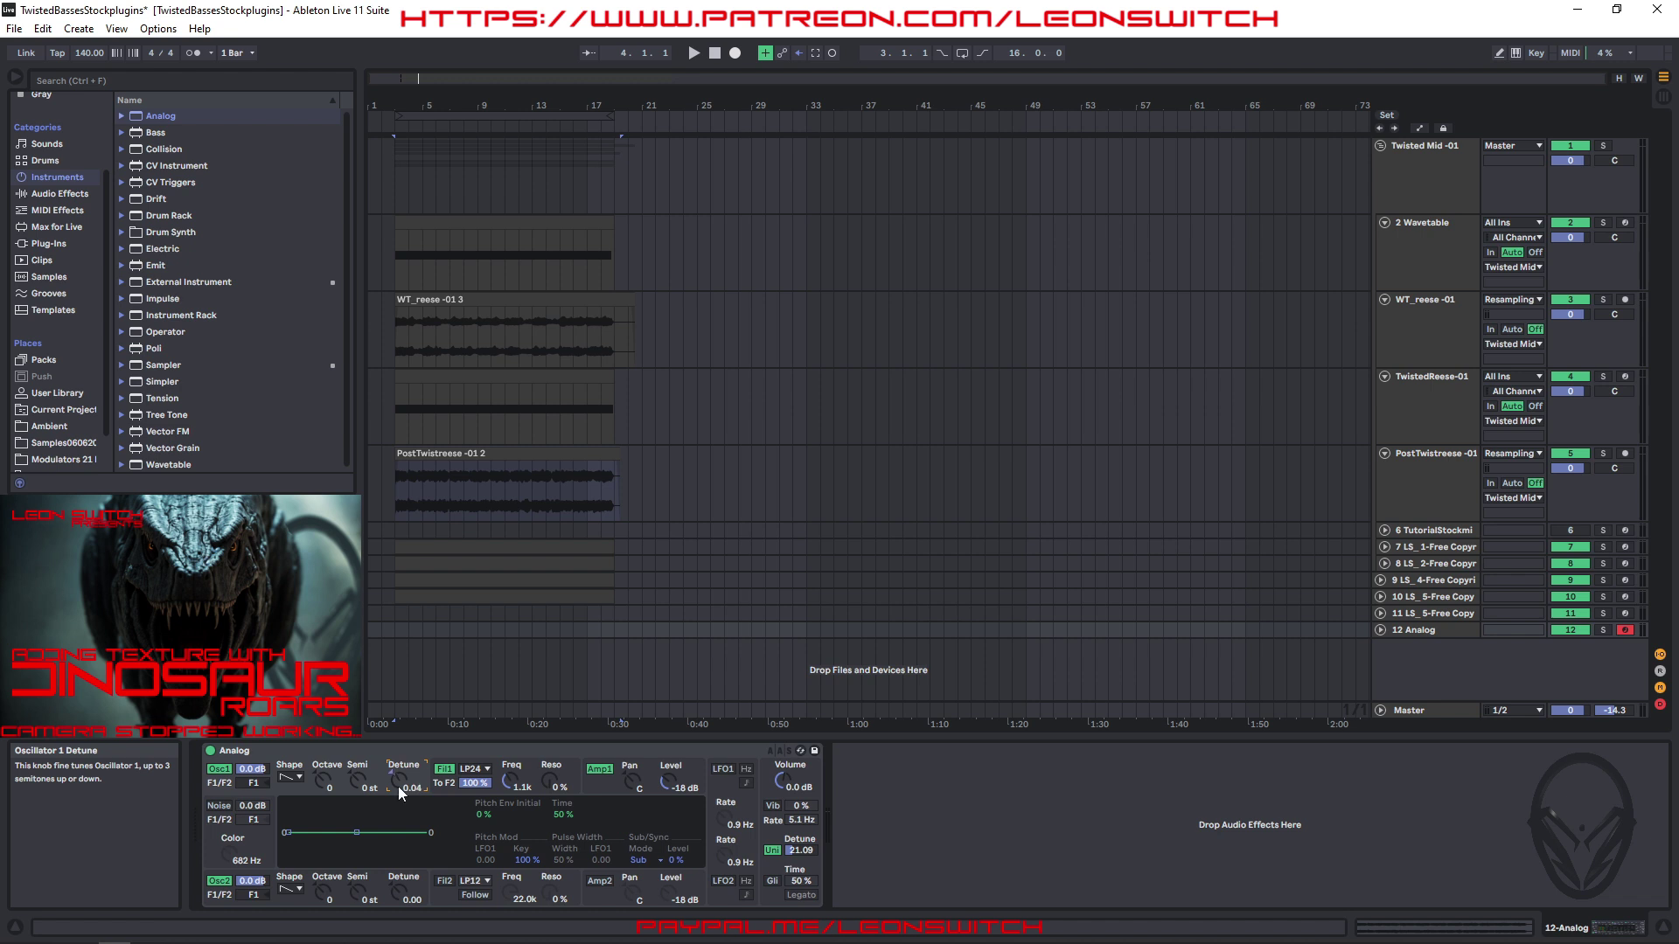
pyautogui.click(400, 894)
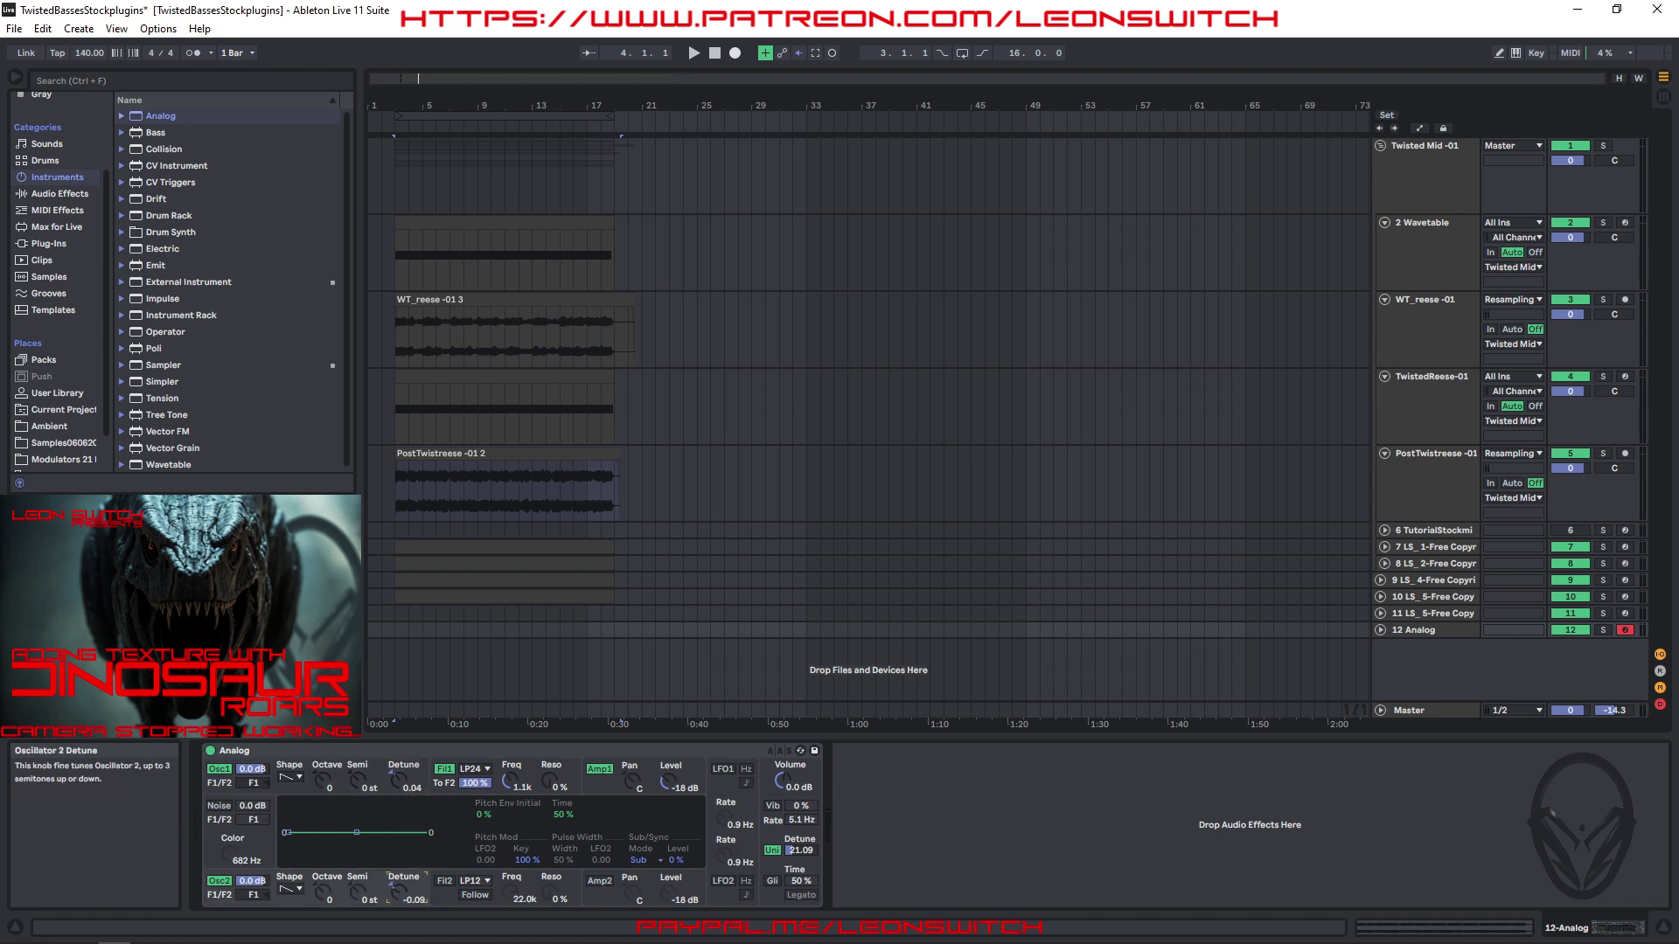
pyautogui.moveTo(400, 892); pyautogui.dragTo(401, 881)
pyautogui.moveTo(400, 781); pyautogui.dragTo(400, 772)
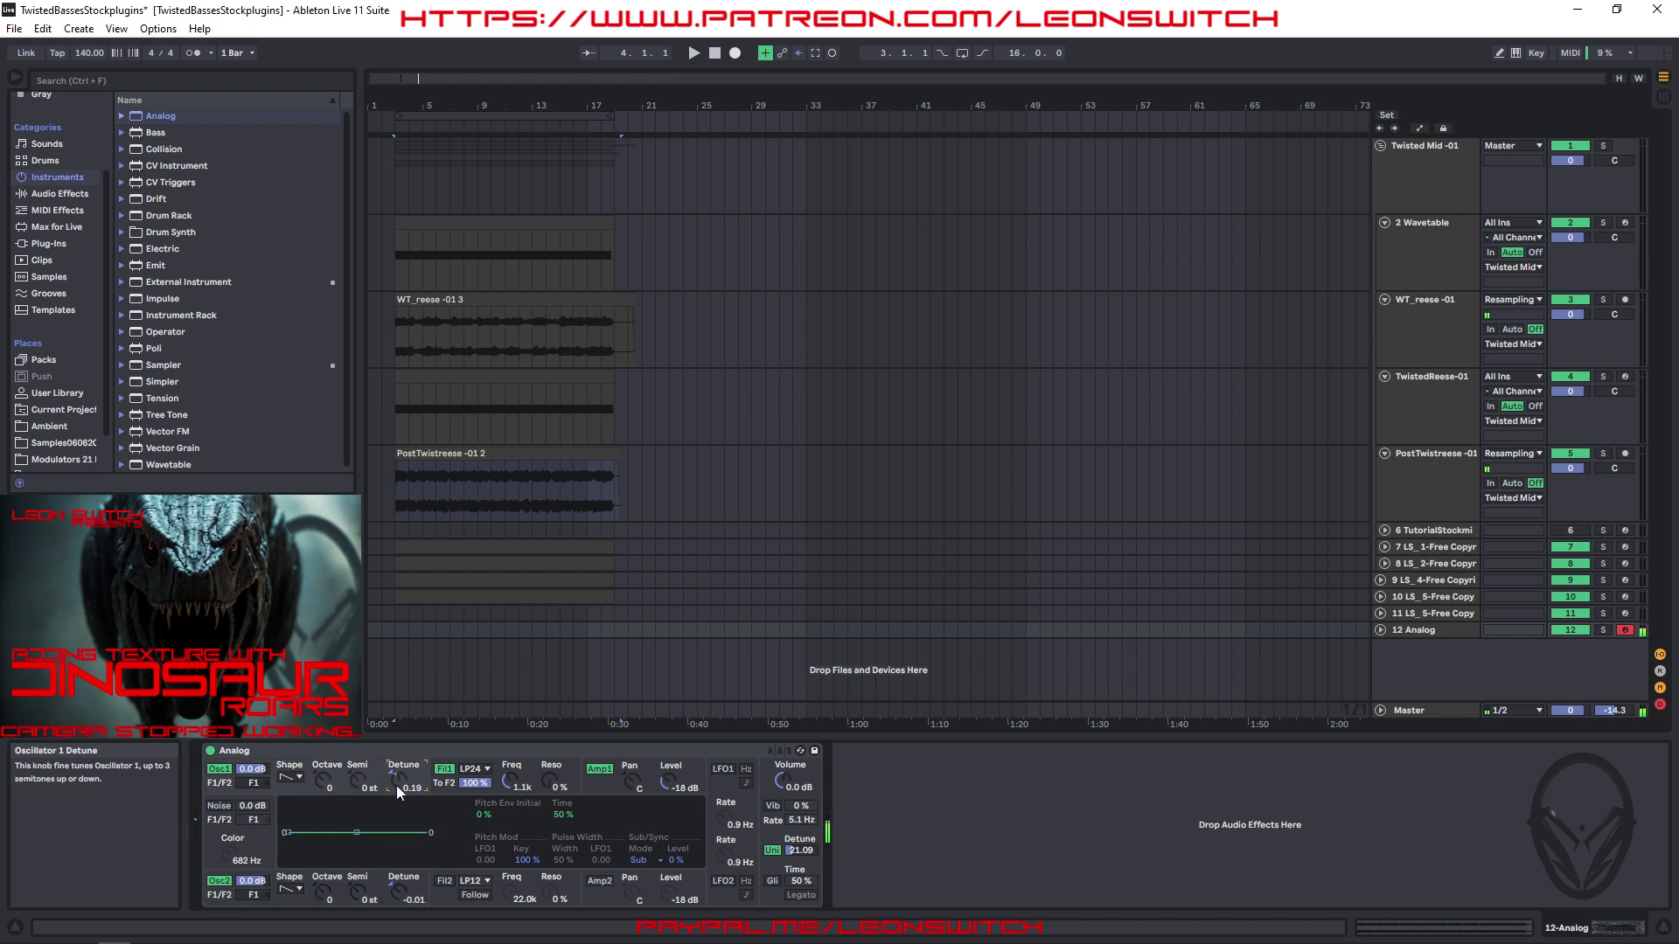
pyautogui.click(414, 901)
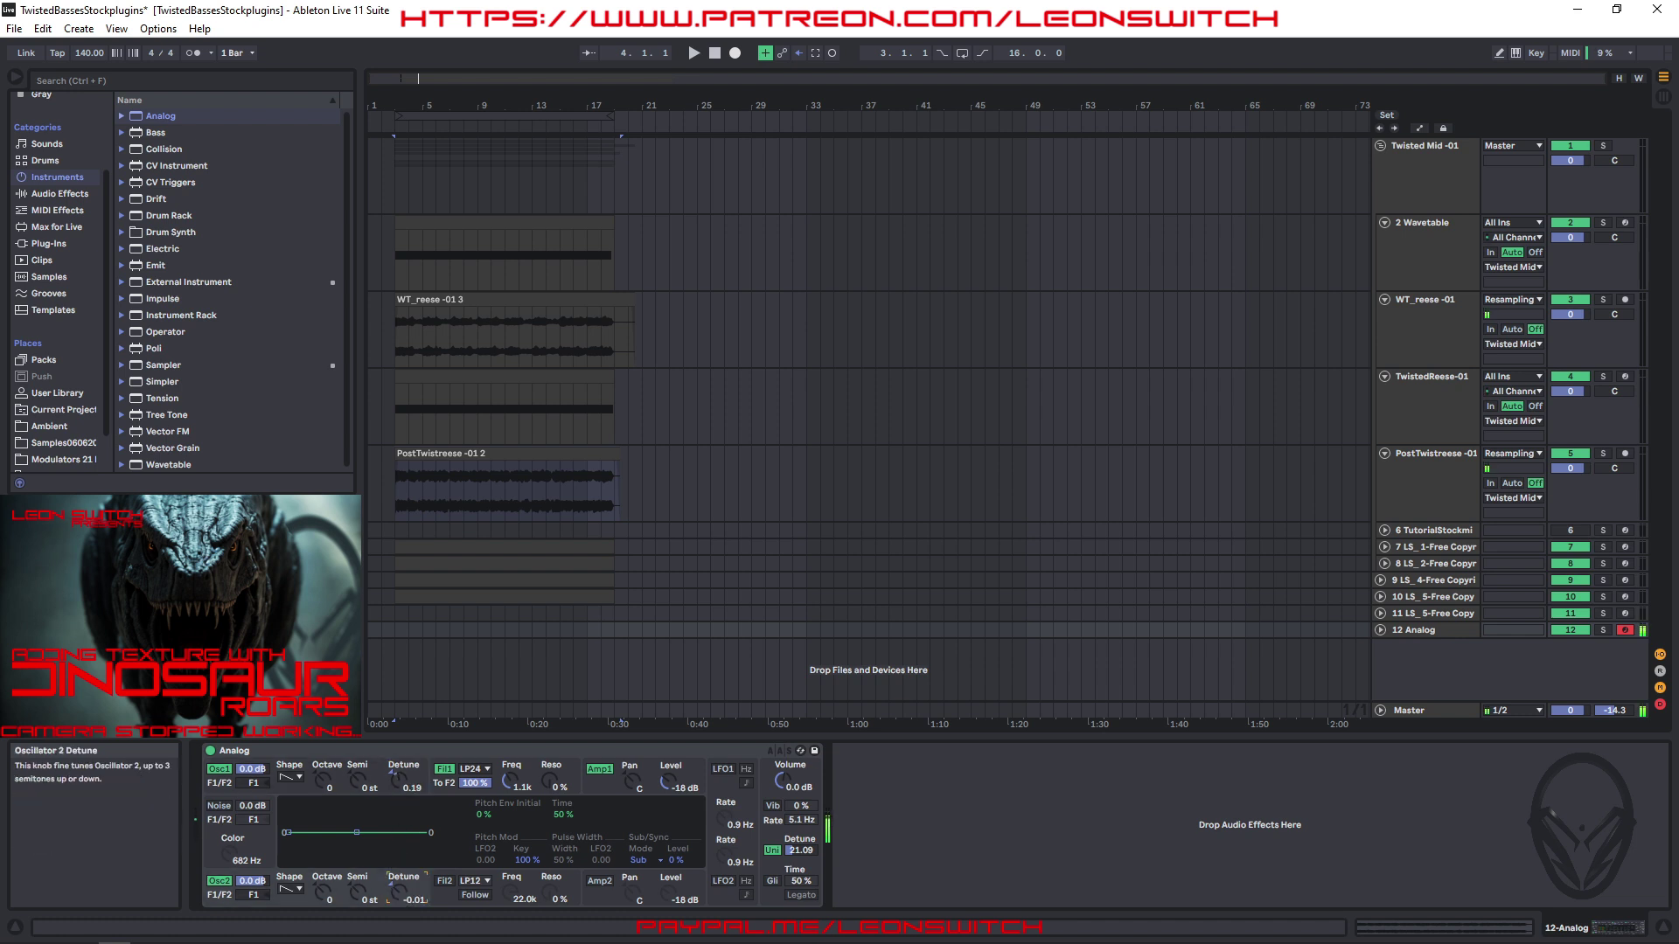
pyautogui.moveTo(404, 781); pyautogui.dragTo(404, 794)
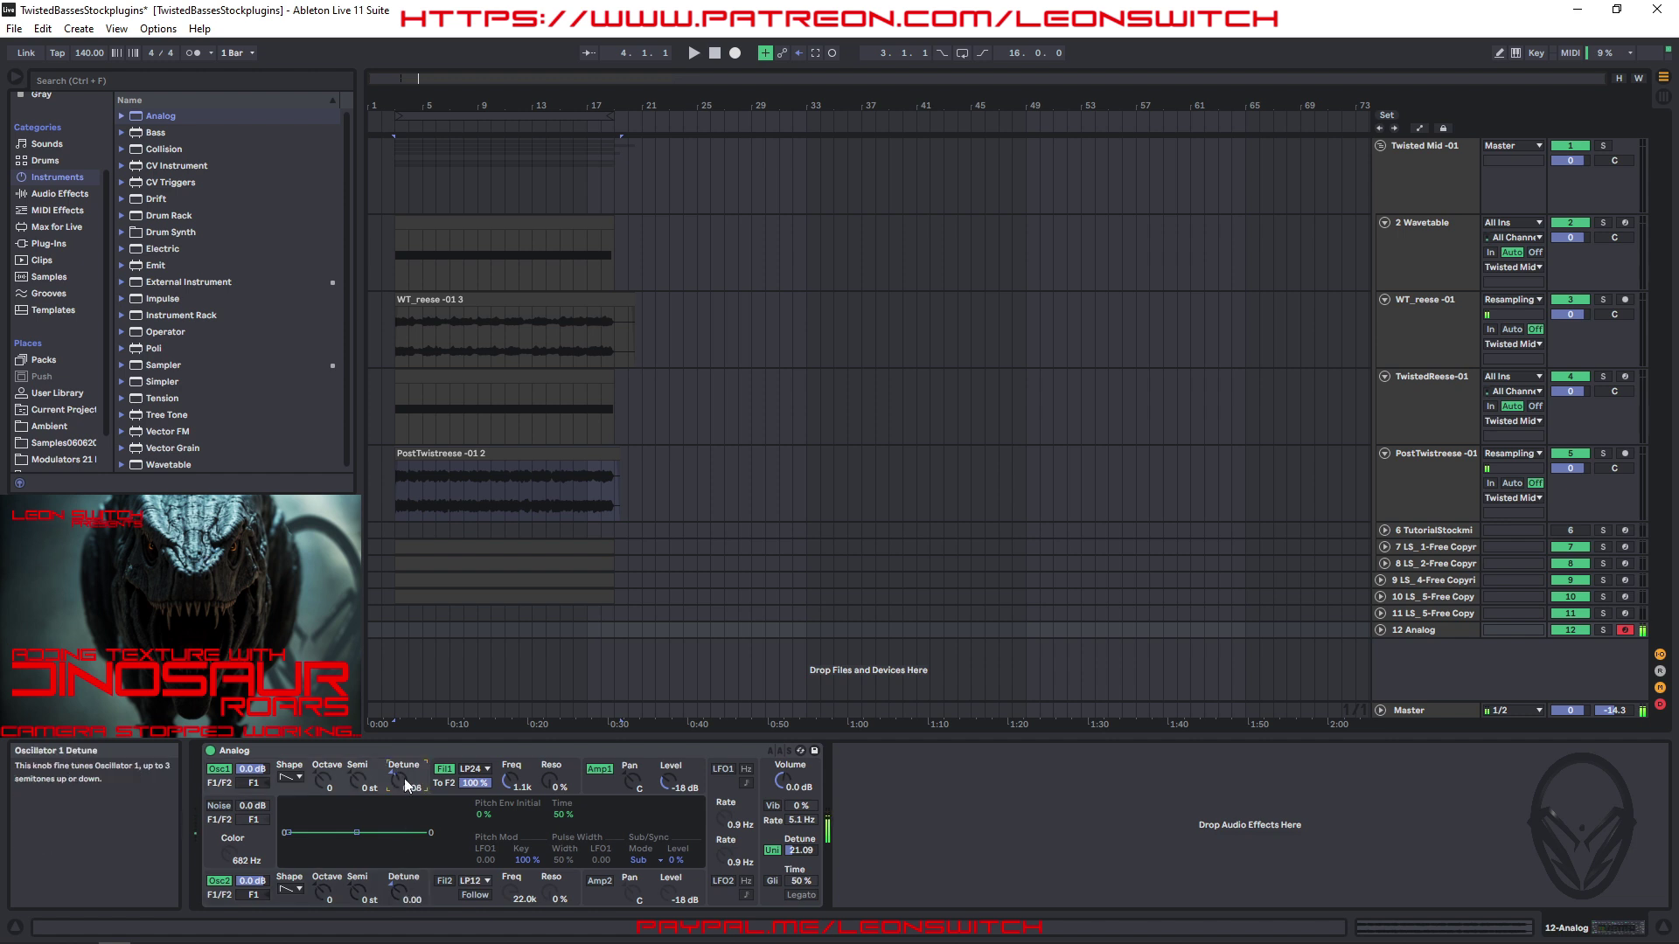
# - Detune Analog's oscillator 2 to -0.08 and set the first amp envelope's decay to 15.0 s and release to 2.33 s
pyautogui.moveTo(403, 892); pyautogui.dragTo(402, 898)
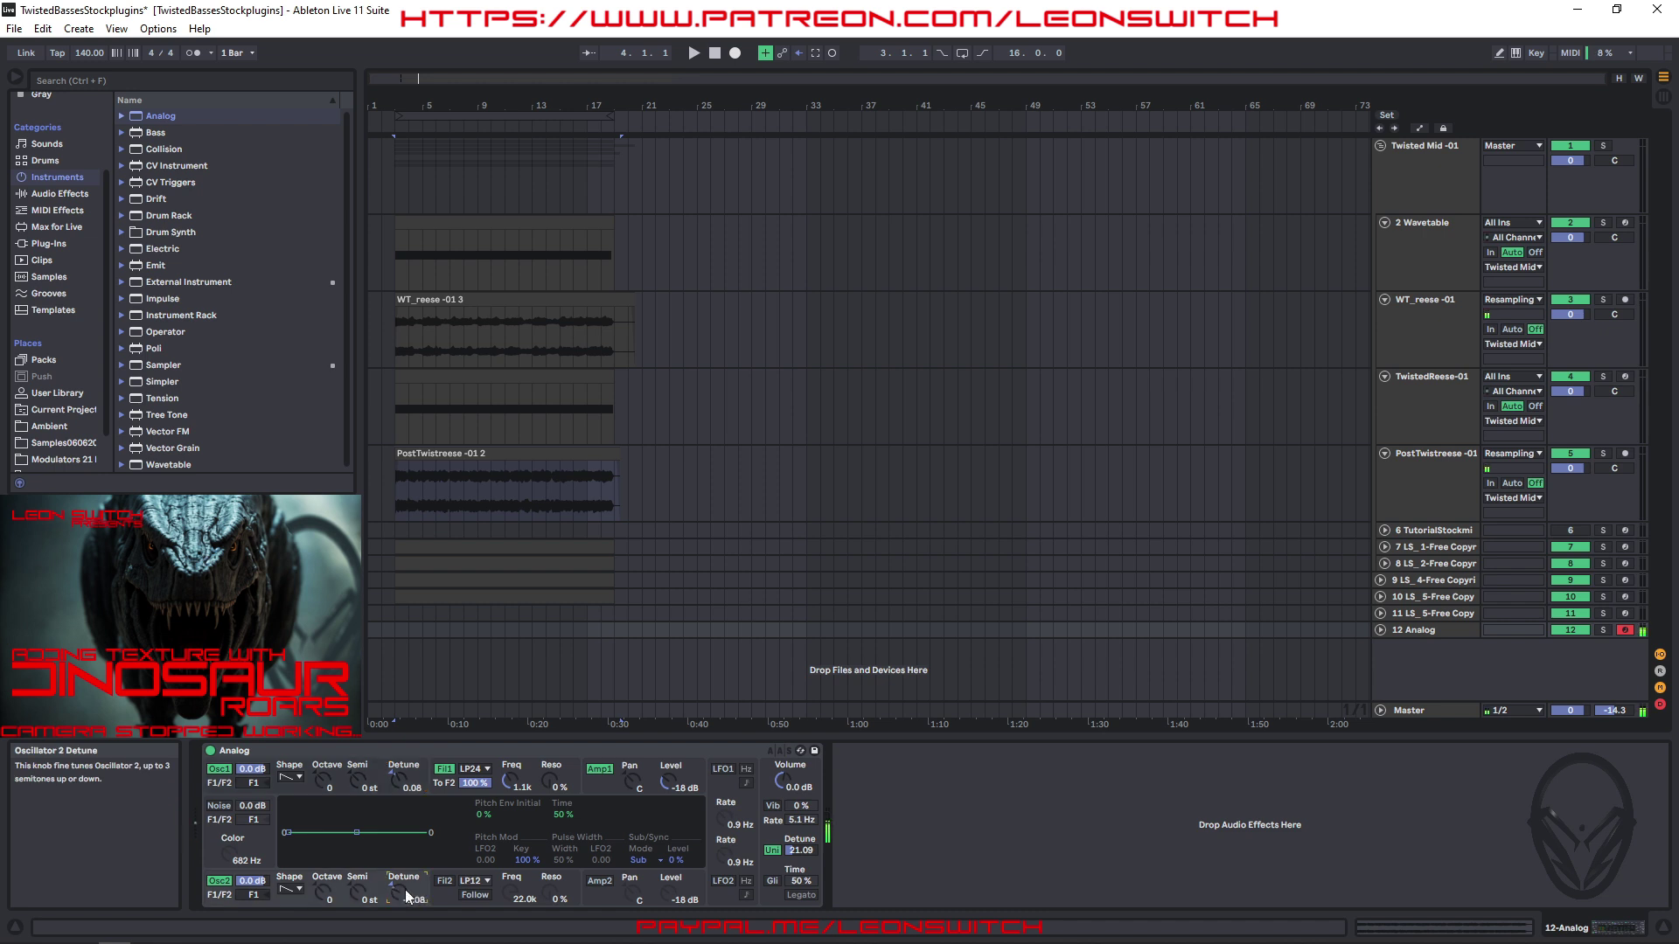
pyautogui.click(409, 791)
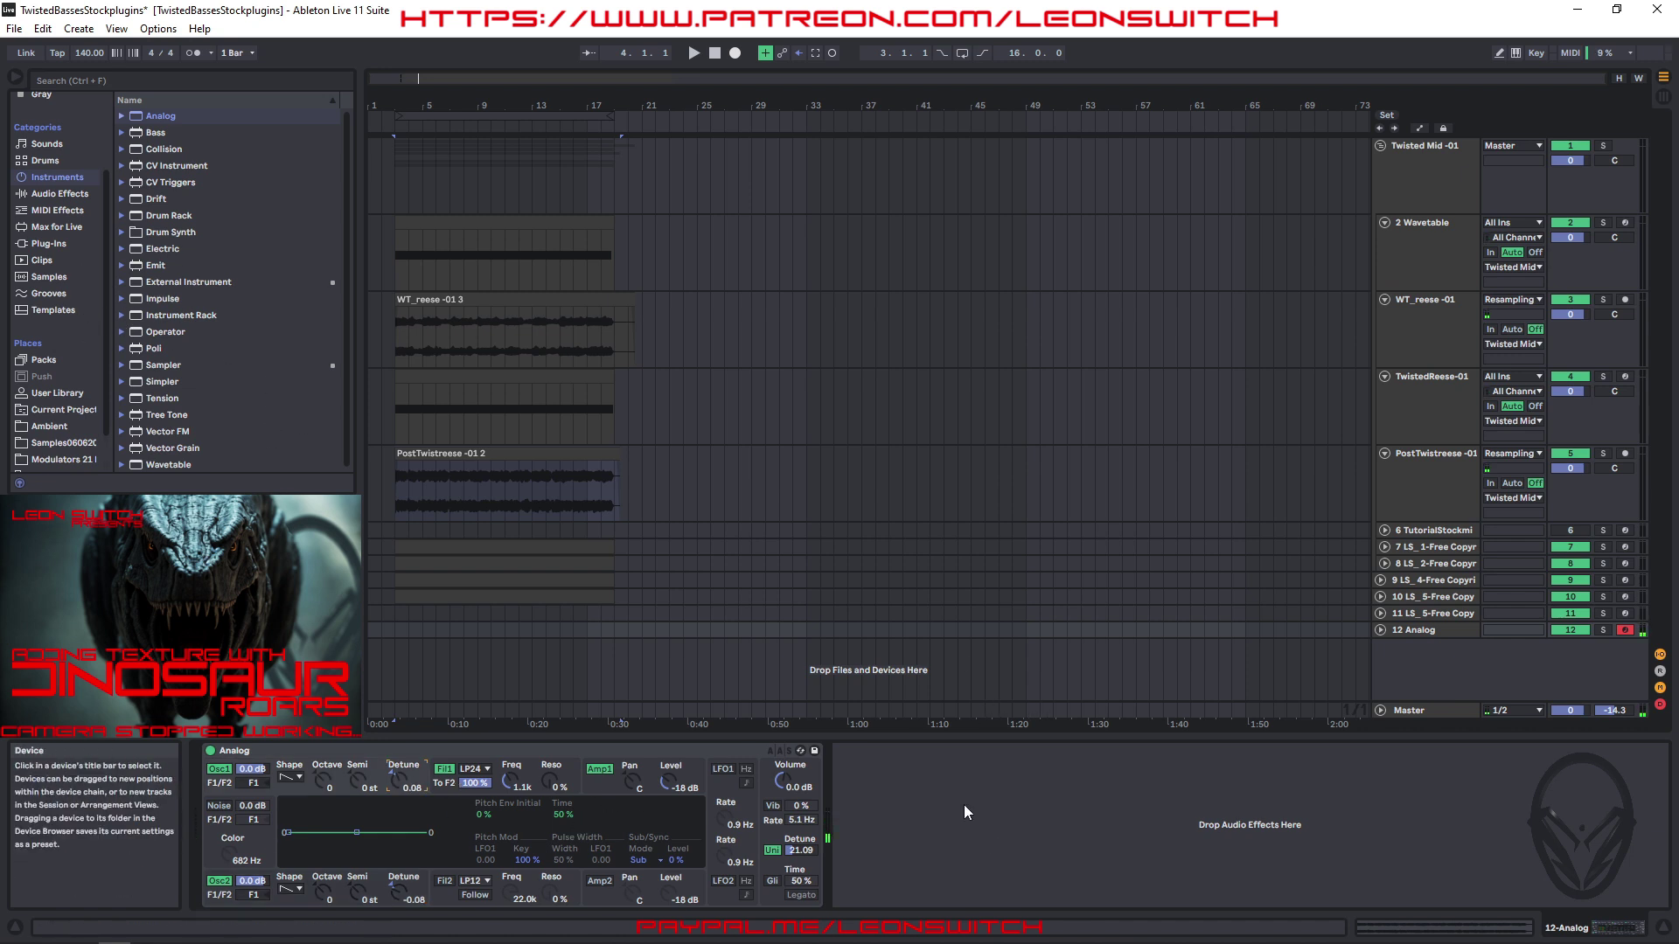
pyautogui.click(670, 781)
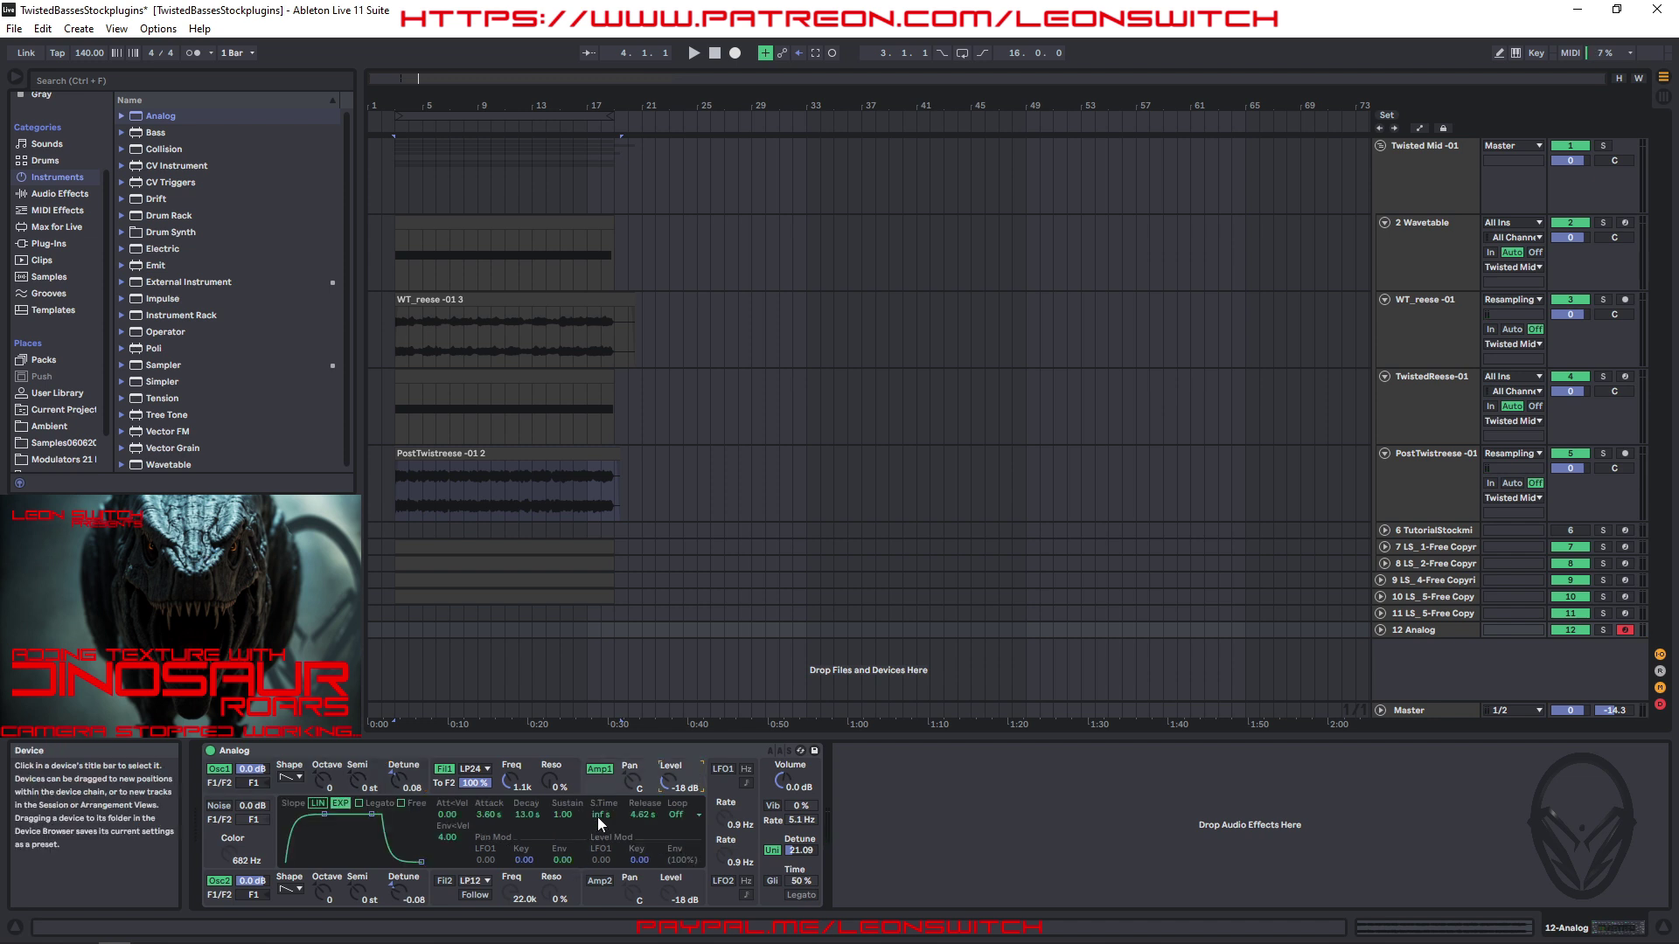
pyautogui.click(527, 814)
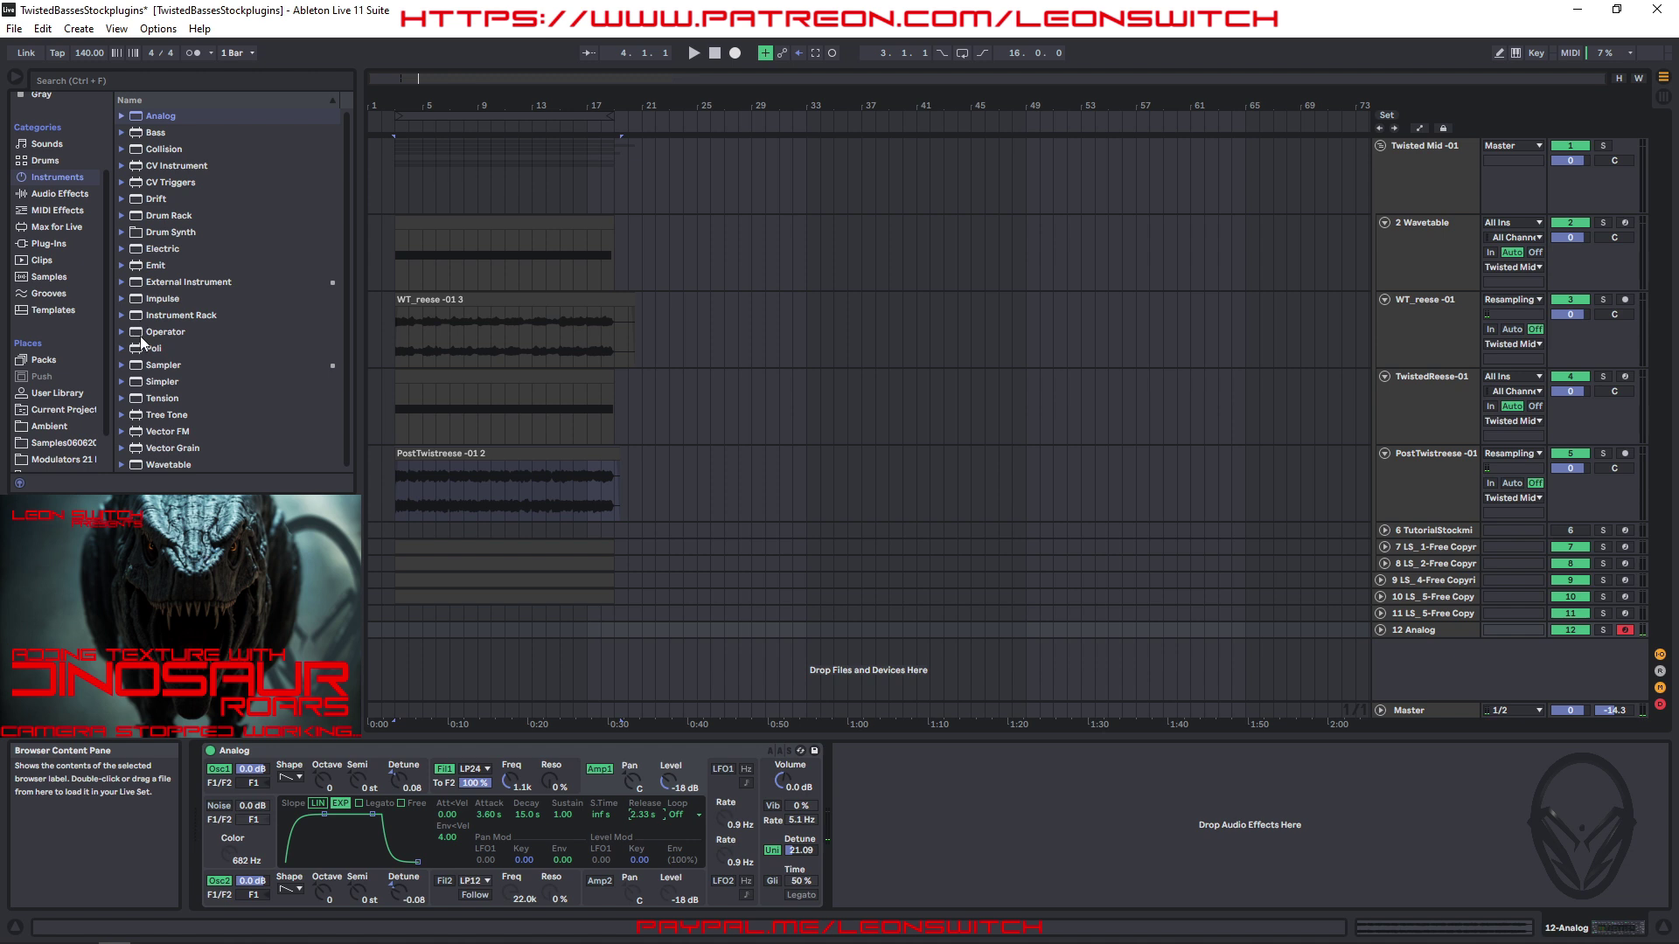
# - Load the Valhalla VST plug-in ValhallaSupermassive_x64 after Analog on the Analog track
pyautogui.click(55, 243)
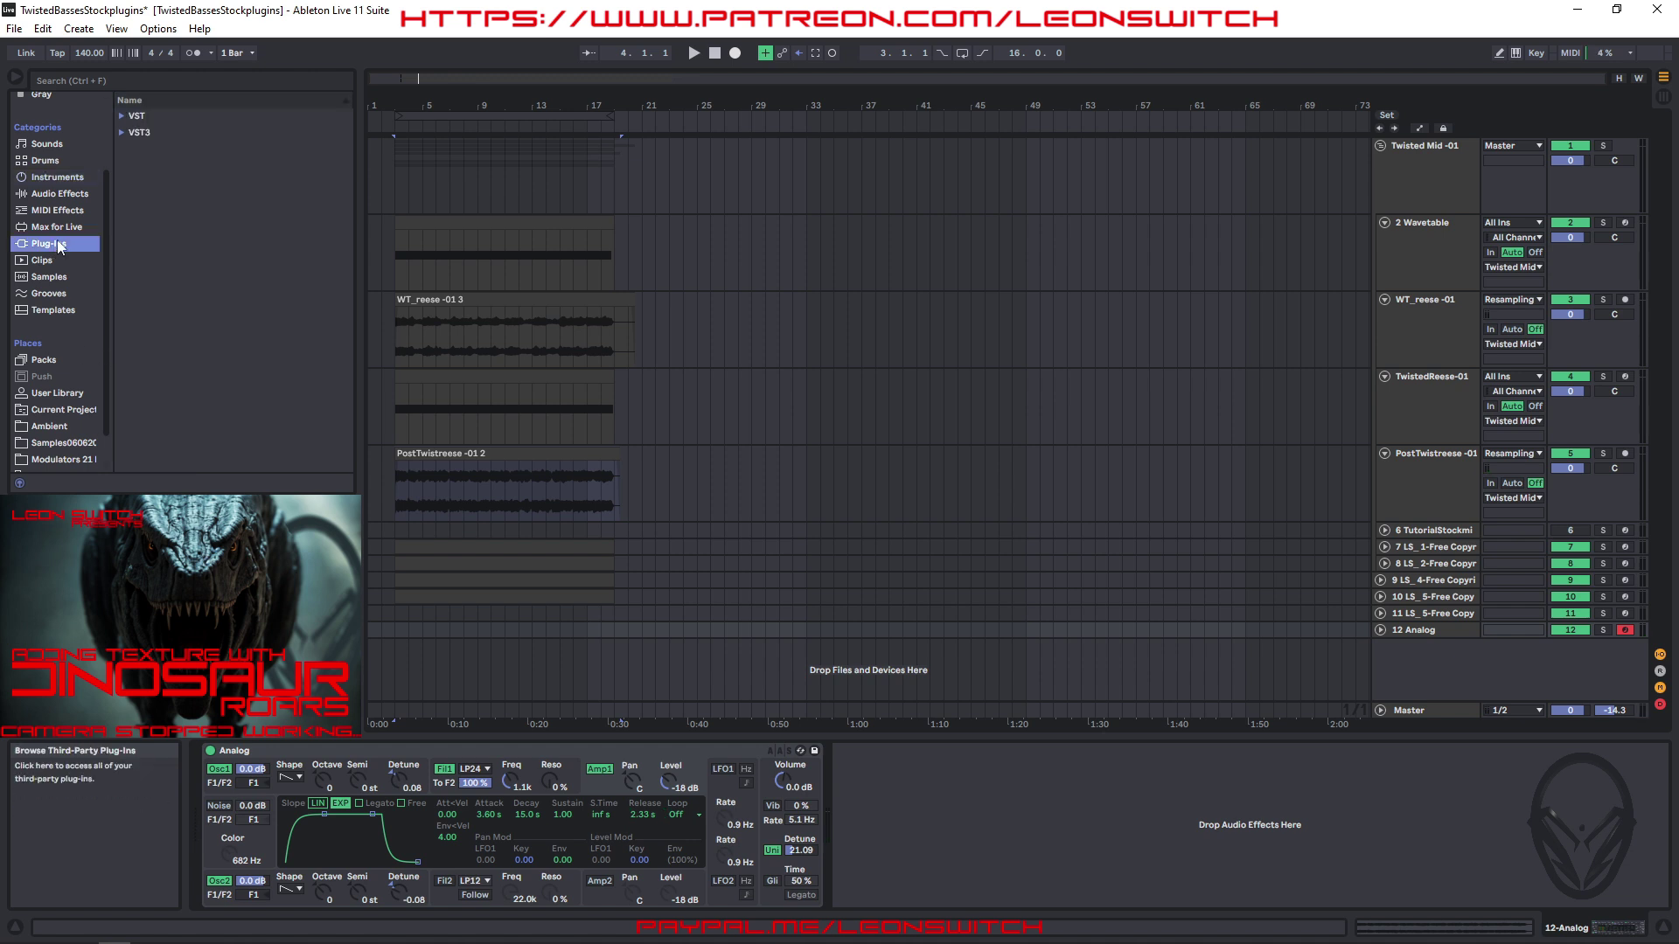
pyautogui.click(119, 114)
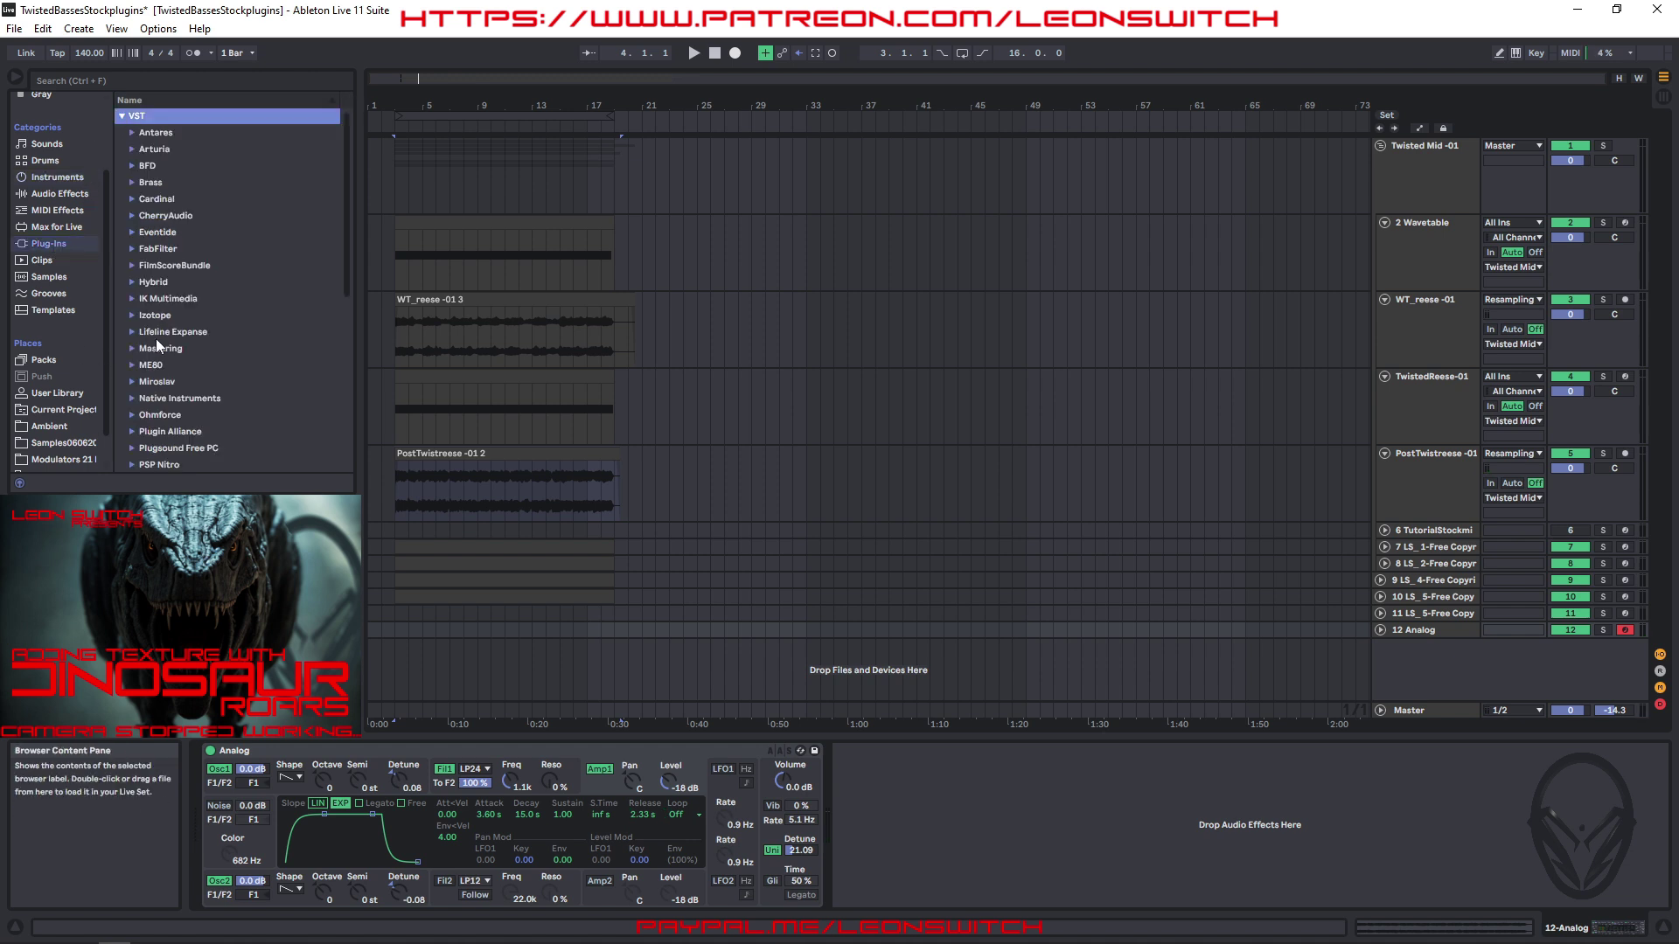
pyautogui.scroll(-3, 156, 339)
pyautogui.scroll(-3, 160, 345)
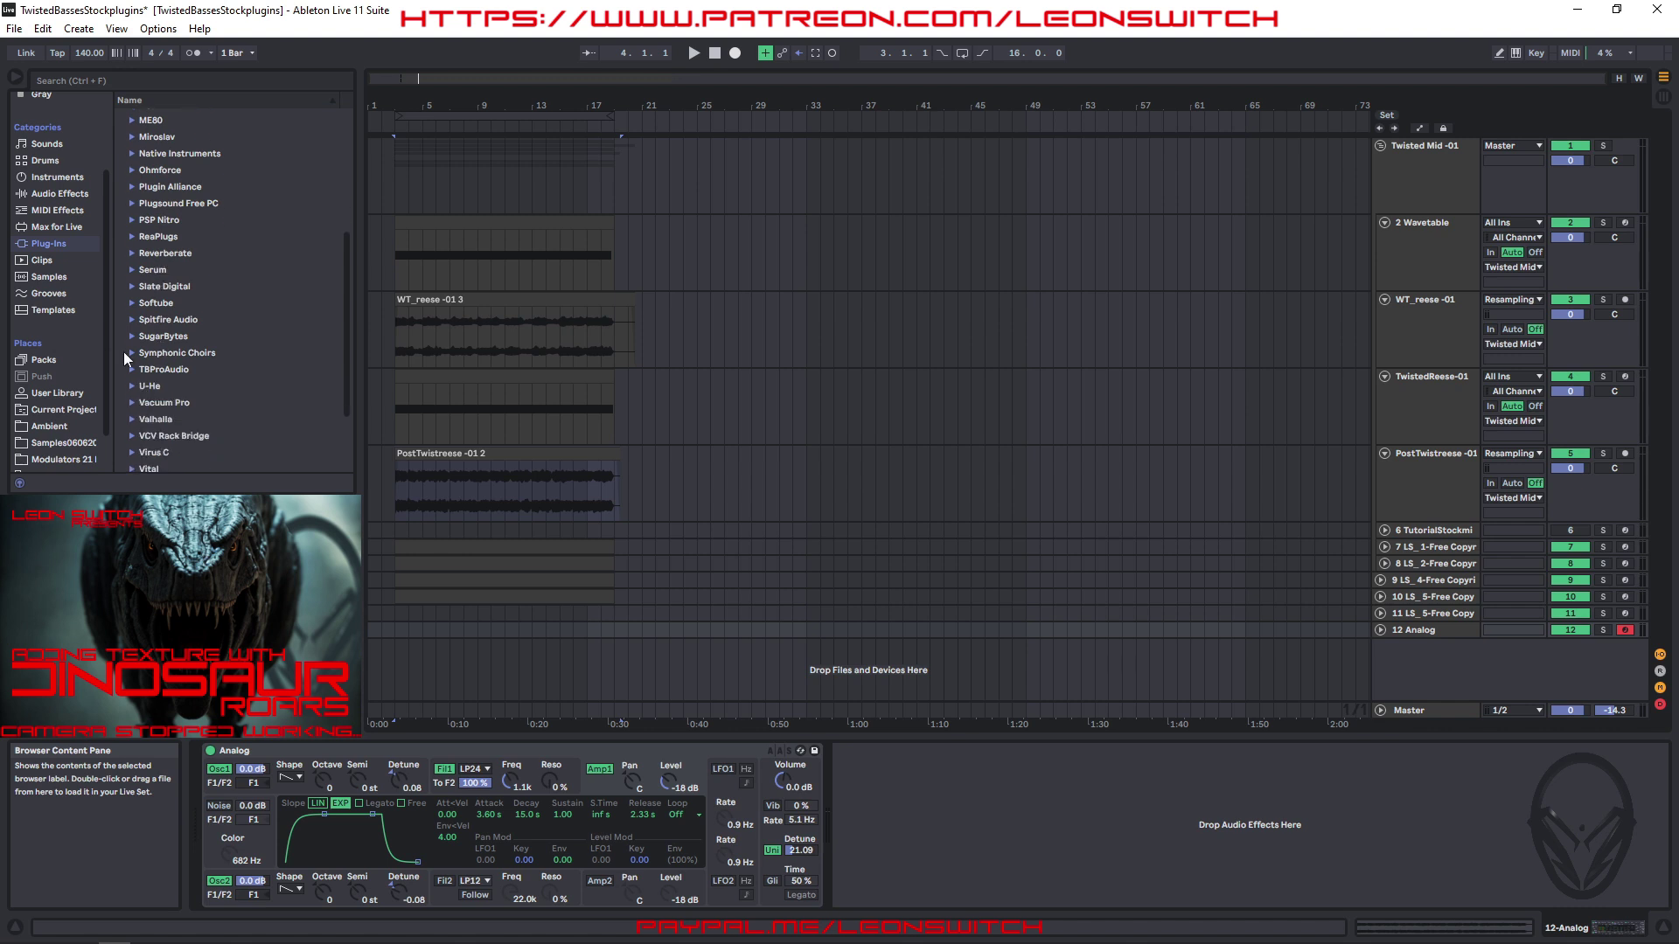
pyautogui.click(130, 420)
pyautogui.moveTo(188, 435)
pyautogui.mouseDown()
pyautogui.moveTo(914, 679)
pyautogui.moveTo(954, 793)
pyautogui.mouseUp()
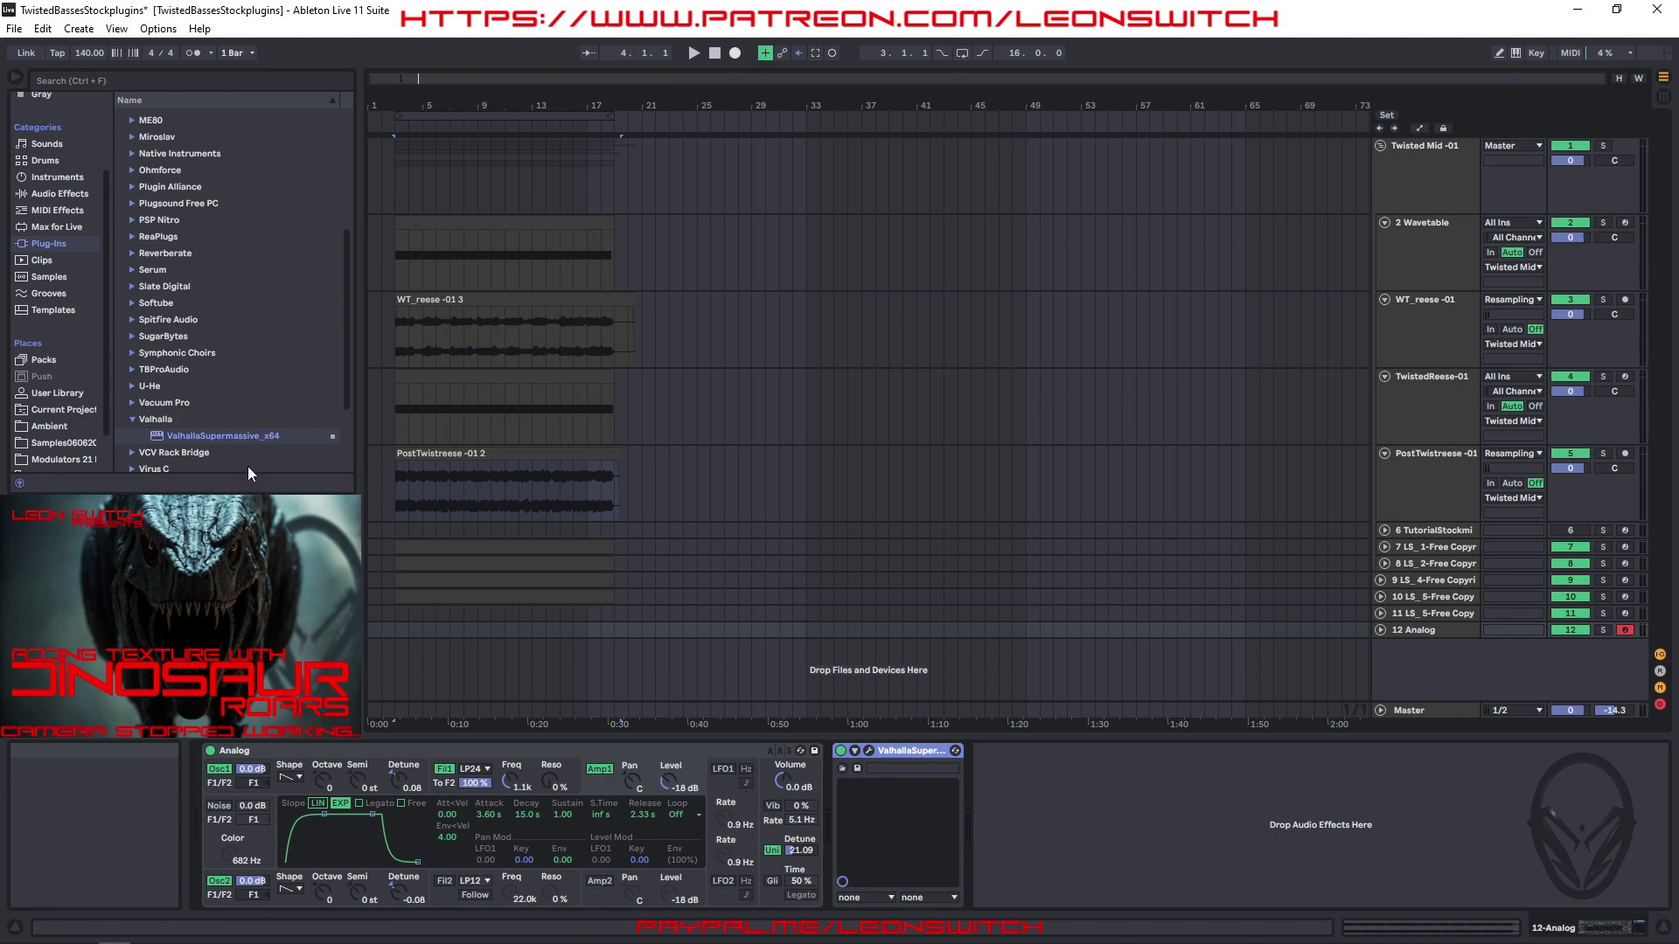
pyautogui.click(134, 419)
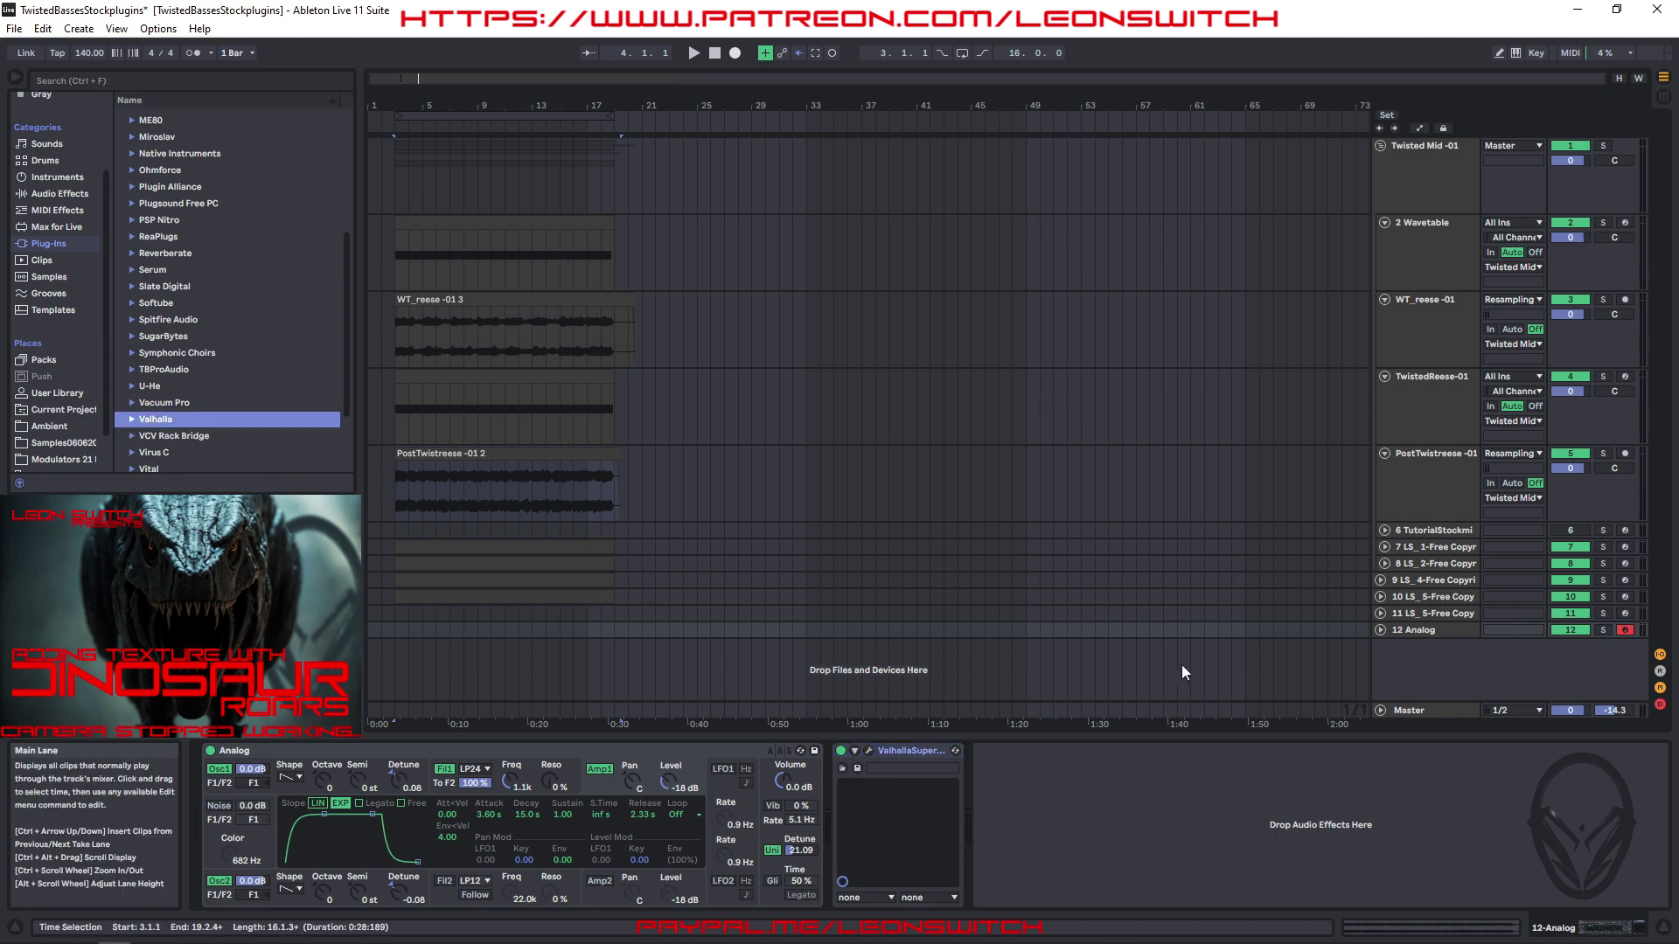
# - Take ValhallaSupermassive off the Analog track and group that track with the adjacent LS_5 roar Sampler track
pyautogui.click(913, 753)
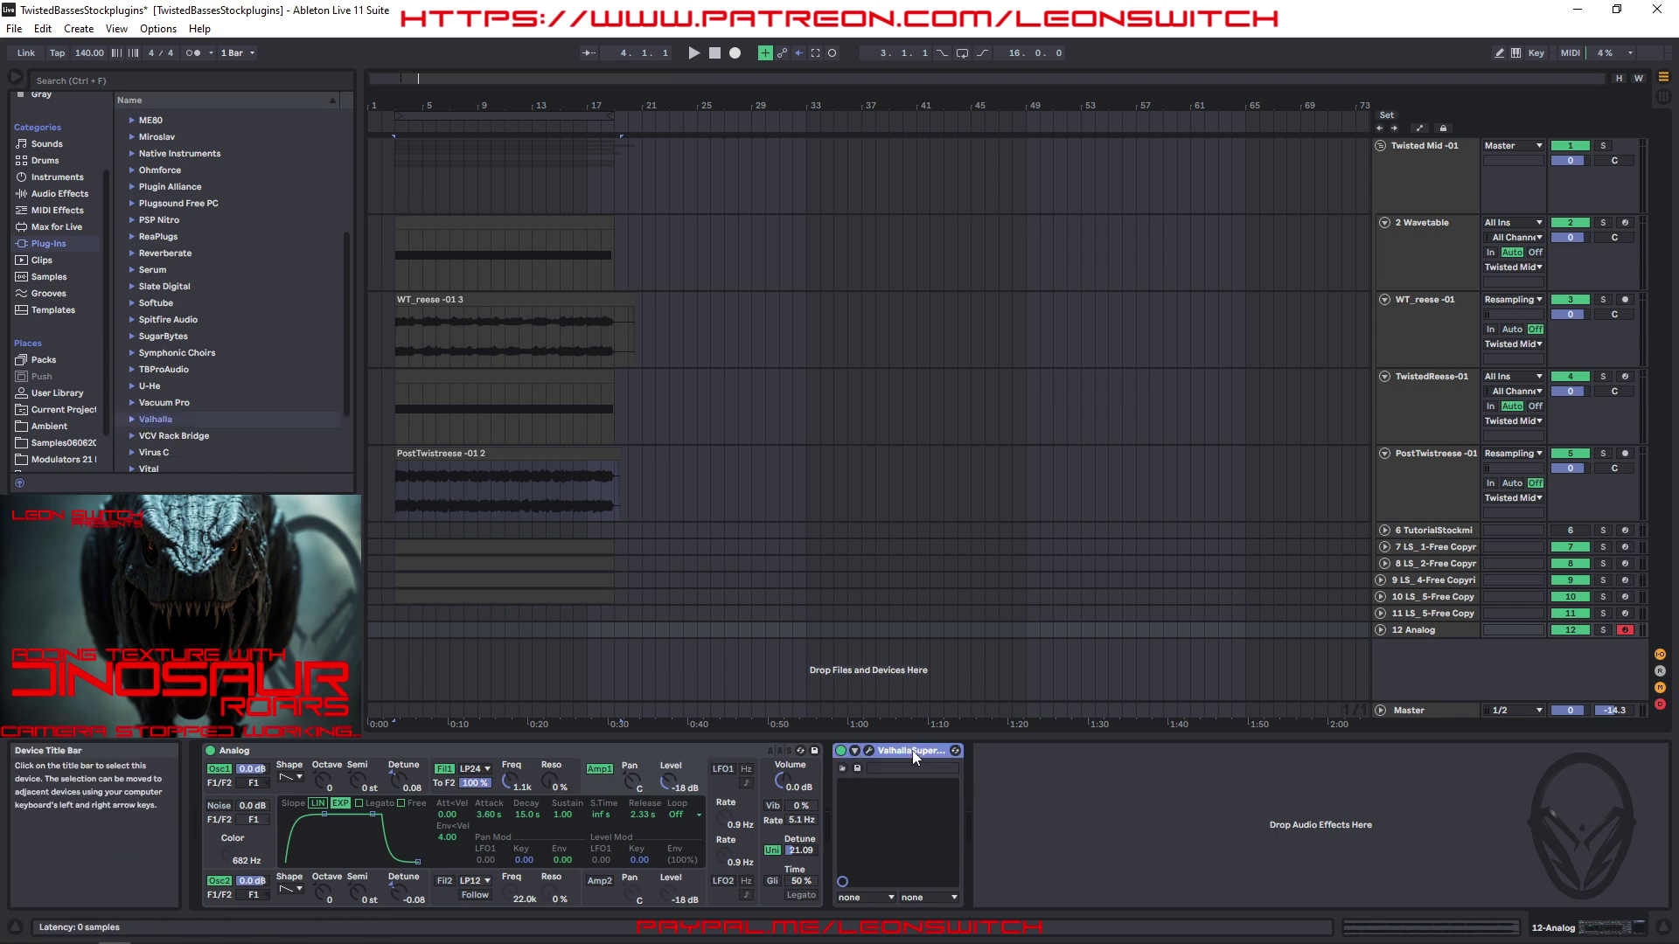
pyautogui.press('Delete')
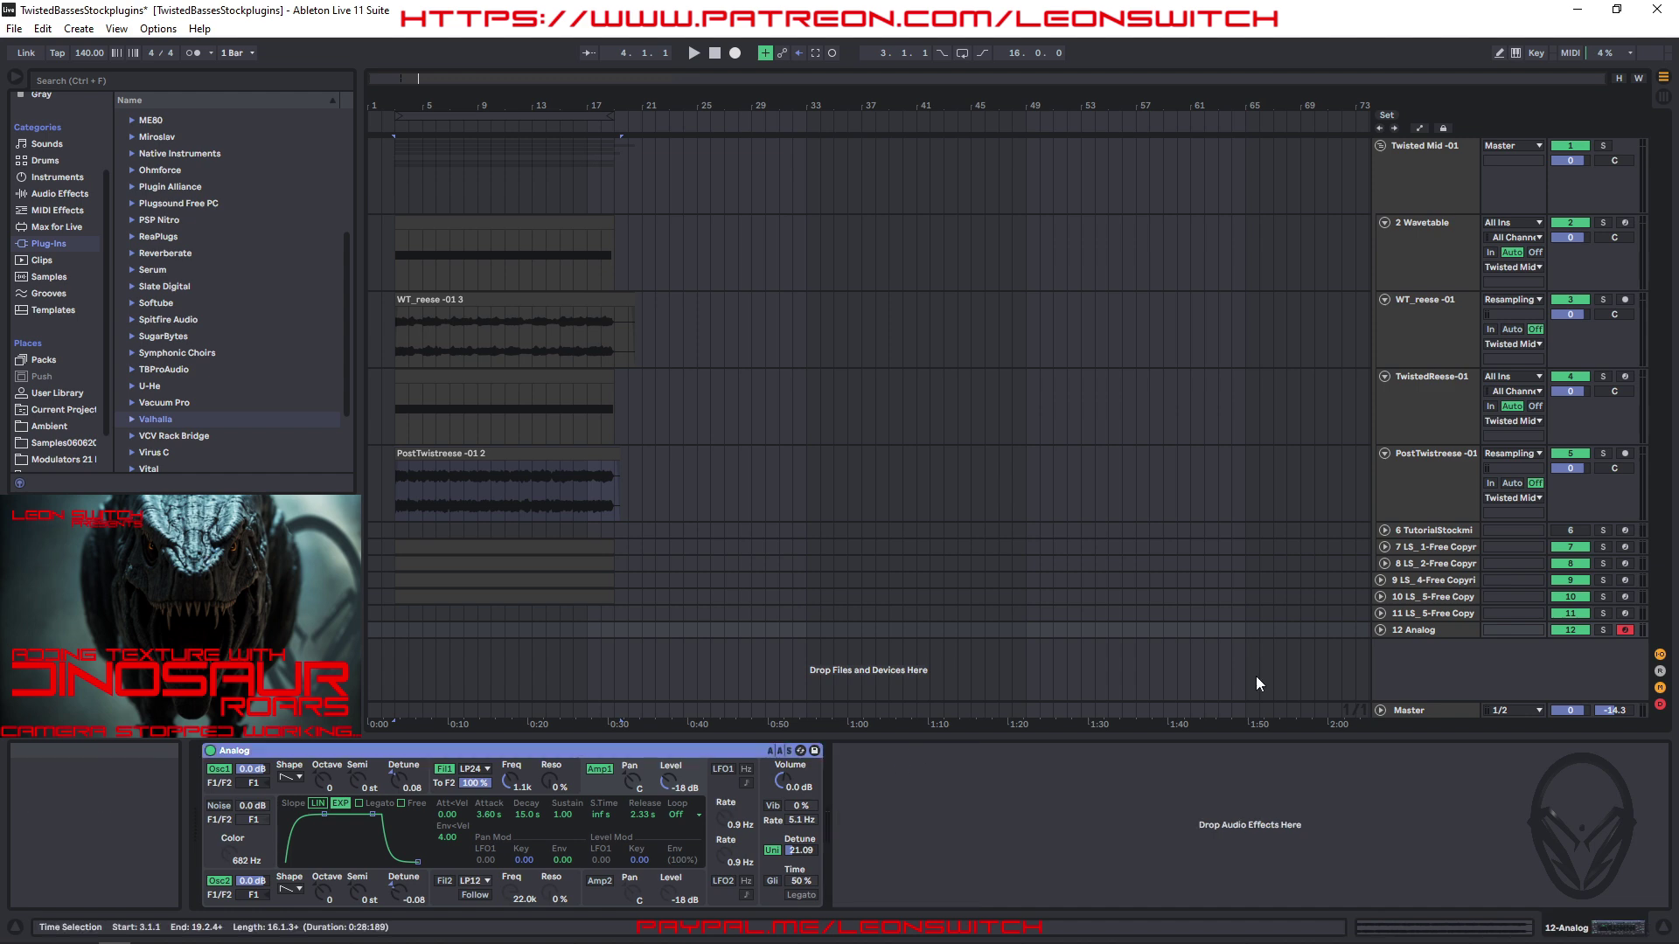
pyautogui.click(1450, 628)
pyautogui.keyDown('shift'); pyautogui.click(1450, 616); pyautogui.keyUp('shift')
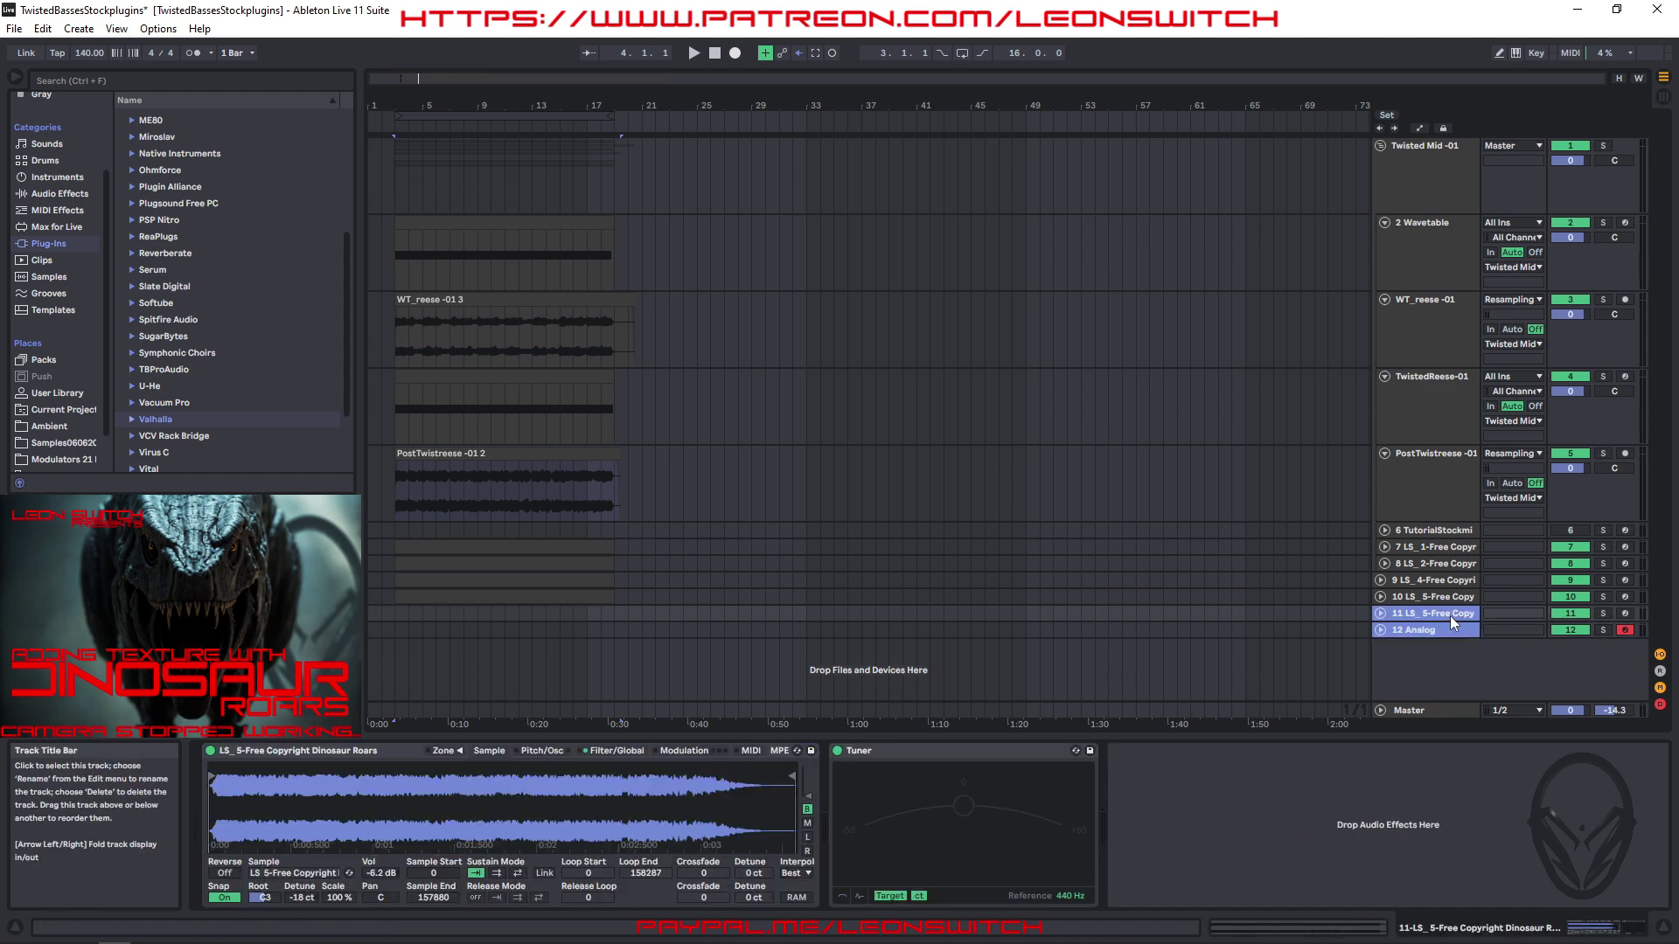
pyautogui.rightClick(1450, 615)
pyautogui.click(1498, 387)
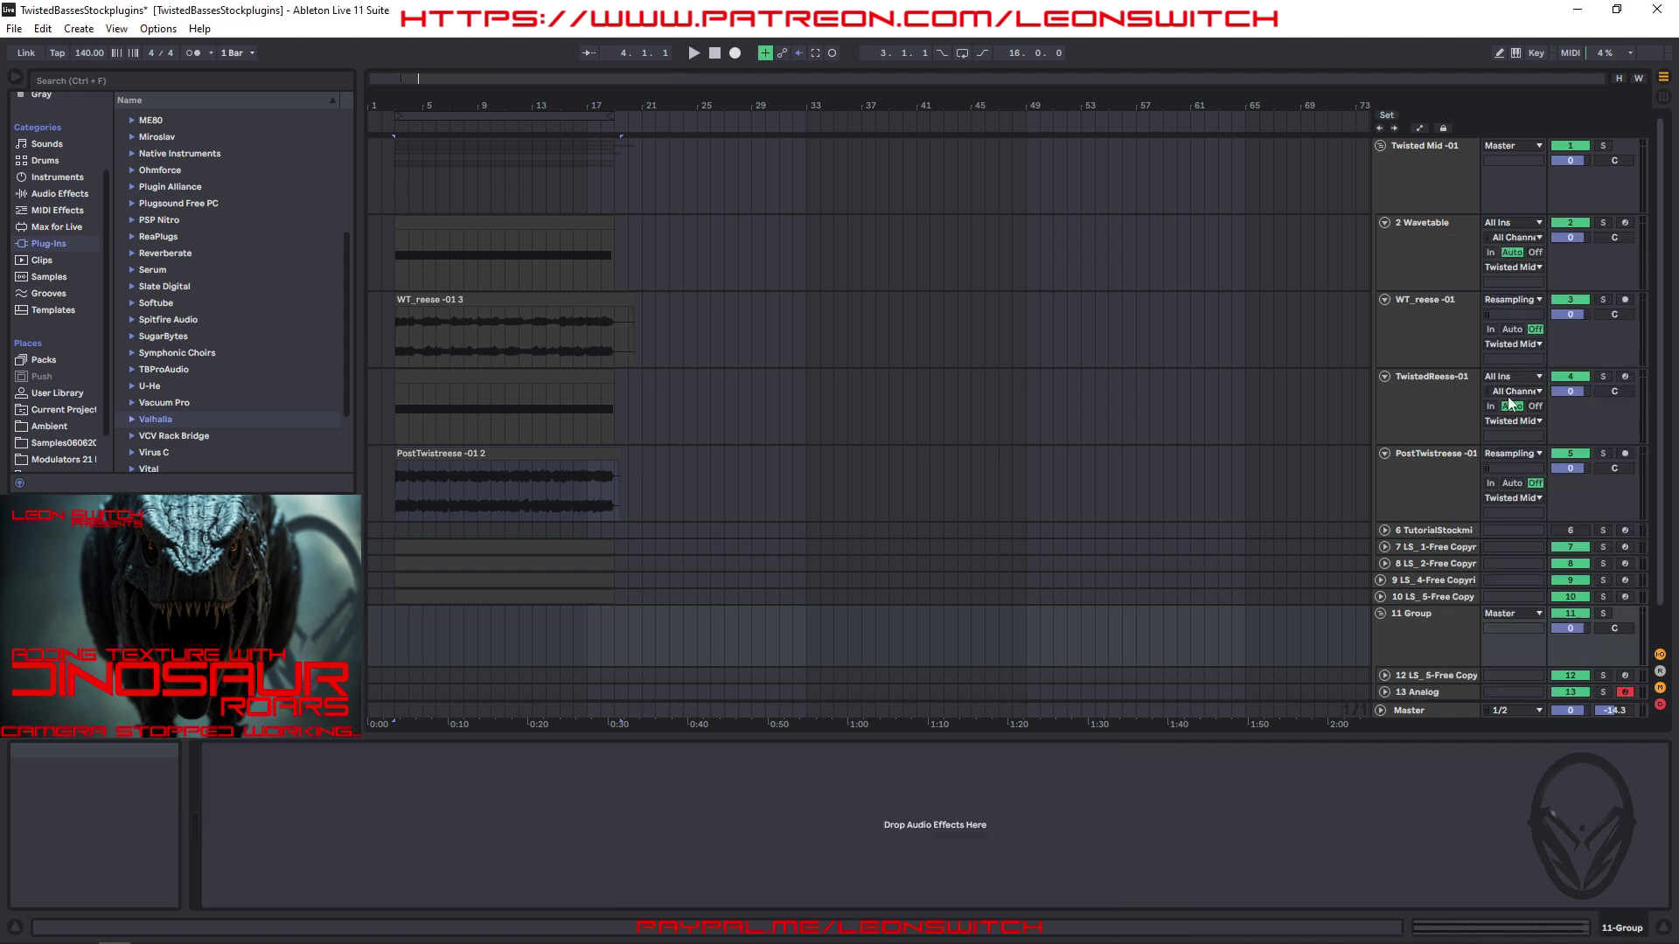
# - Put ValhallaSupermassive on the new group track holding the roar Sampler and Analog layers
pyautogui.scroll(-1, 1441, 585)
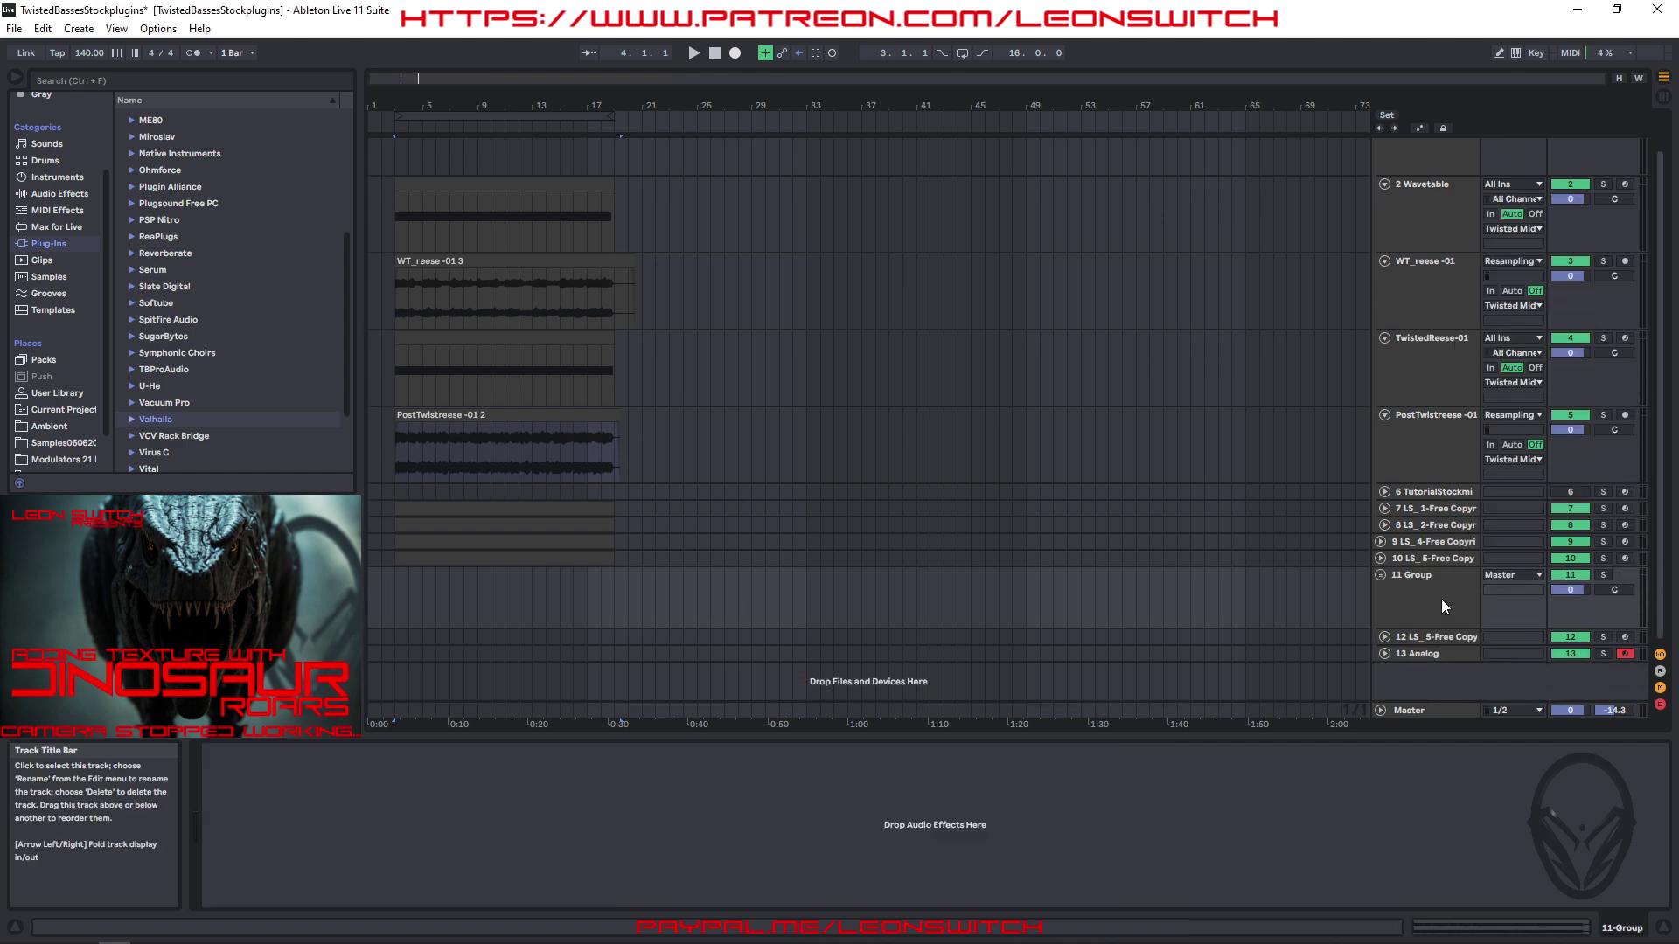
pyautogui.click(1441, 597)
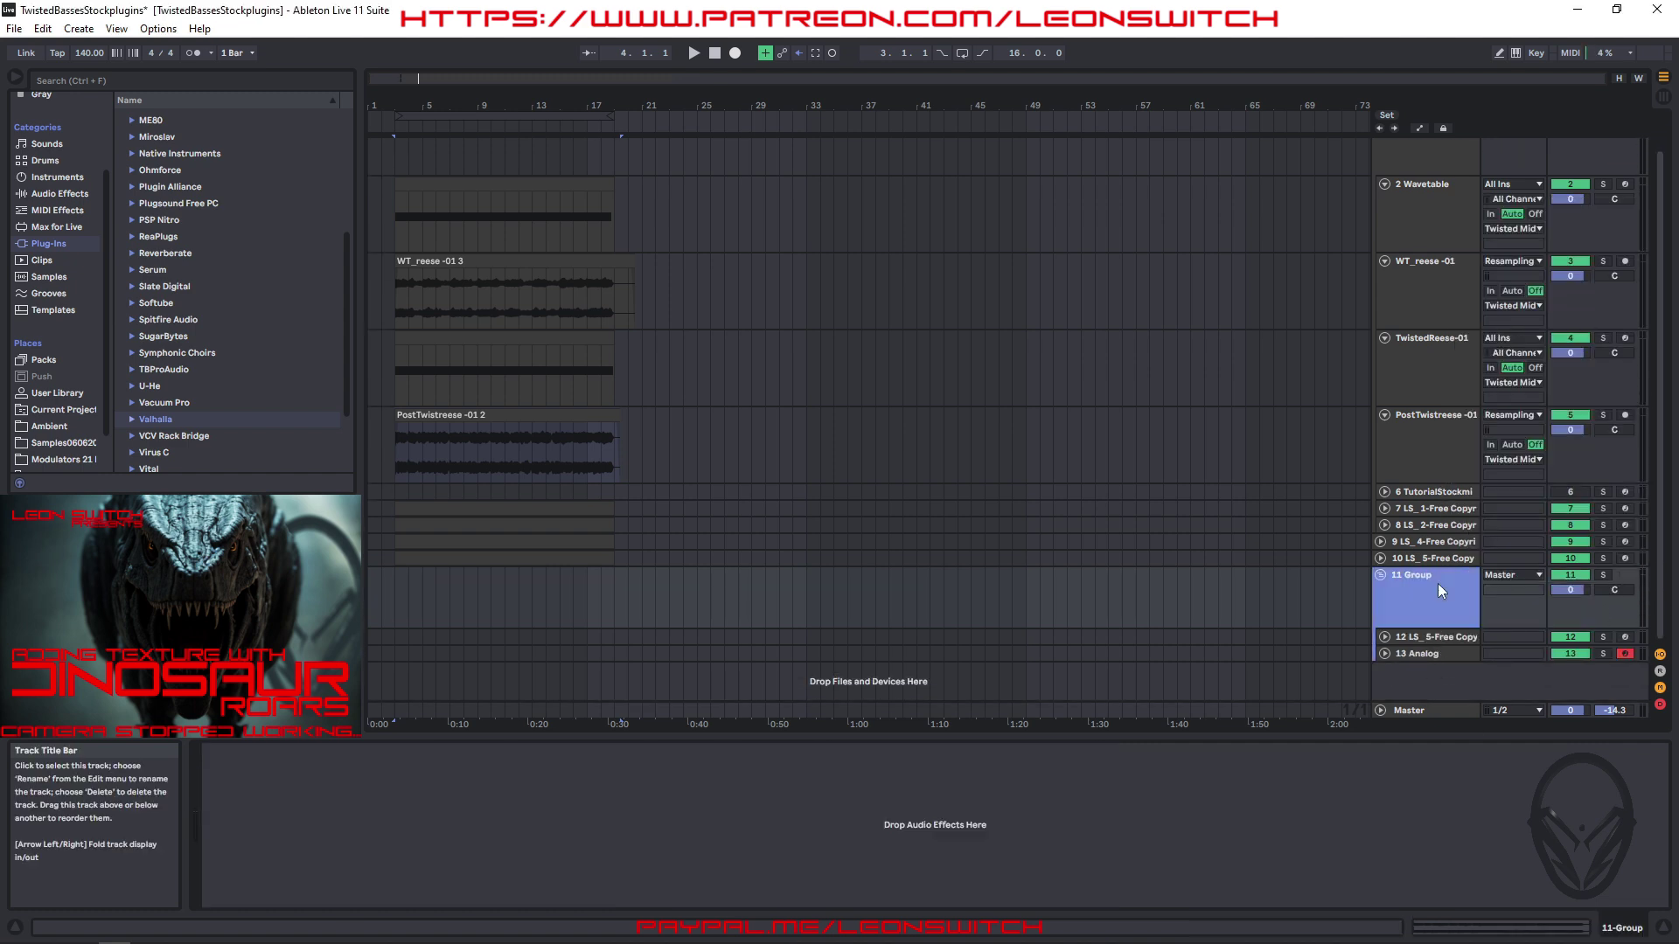
pyautogui.click(961, 825)
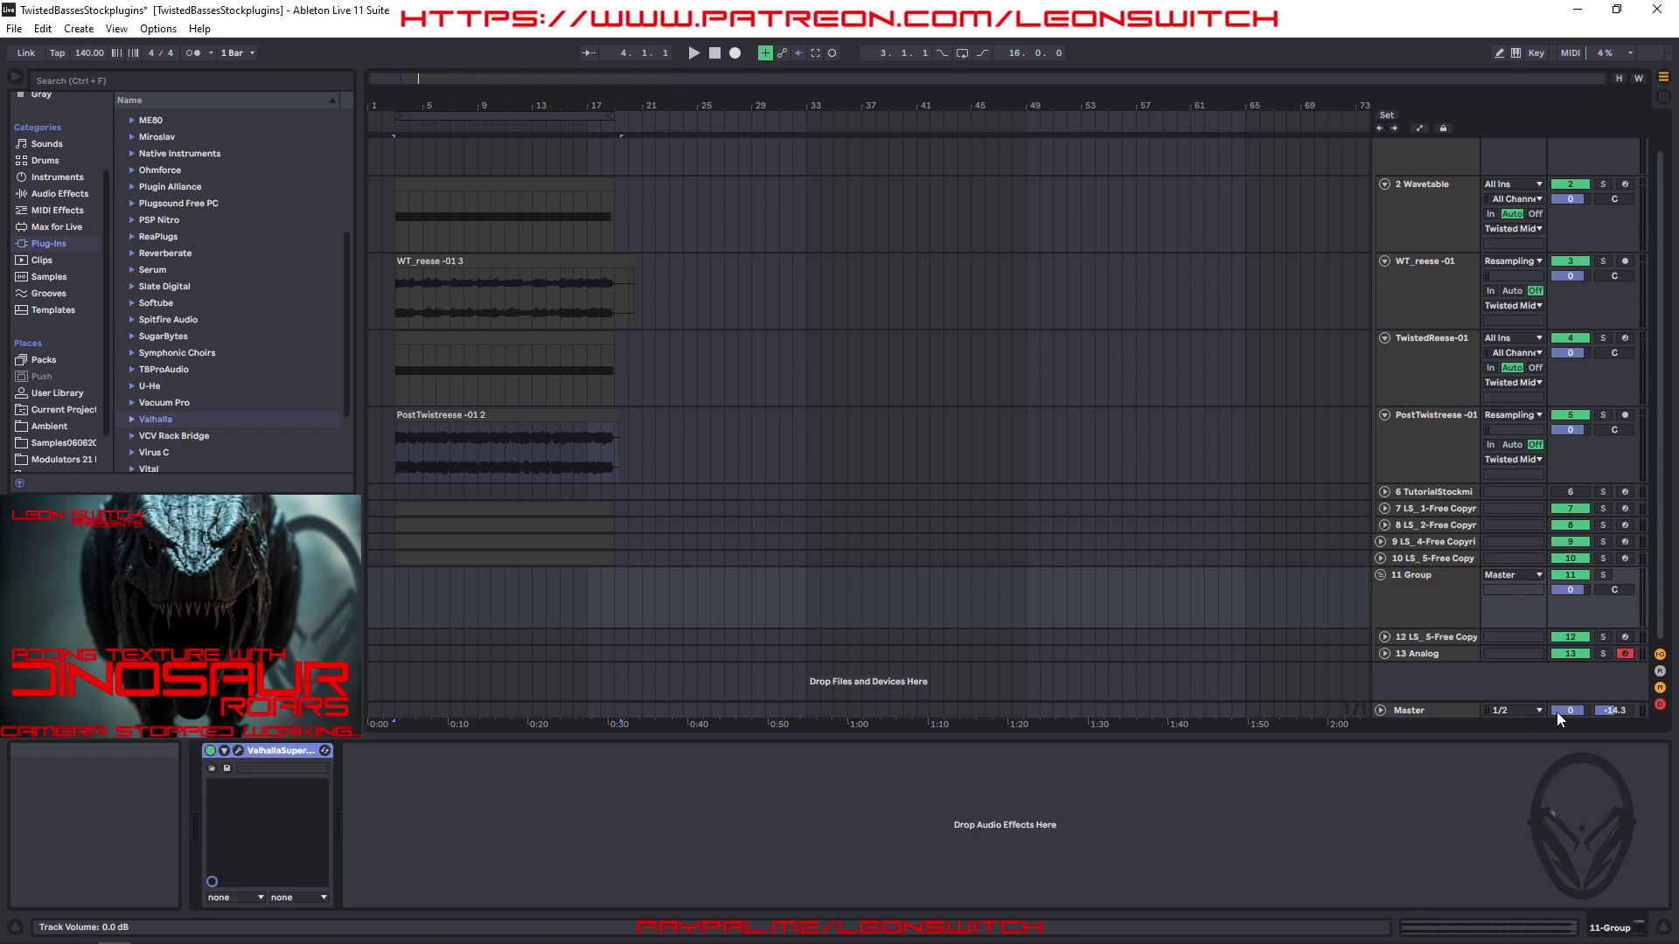
# - Apply a Hydra-mode preset with 60.8% mix and 860 ms delay in ValhallaSupermassive, and set its low EQ to 50 Hz
pyautogui.click(240, 751)
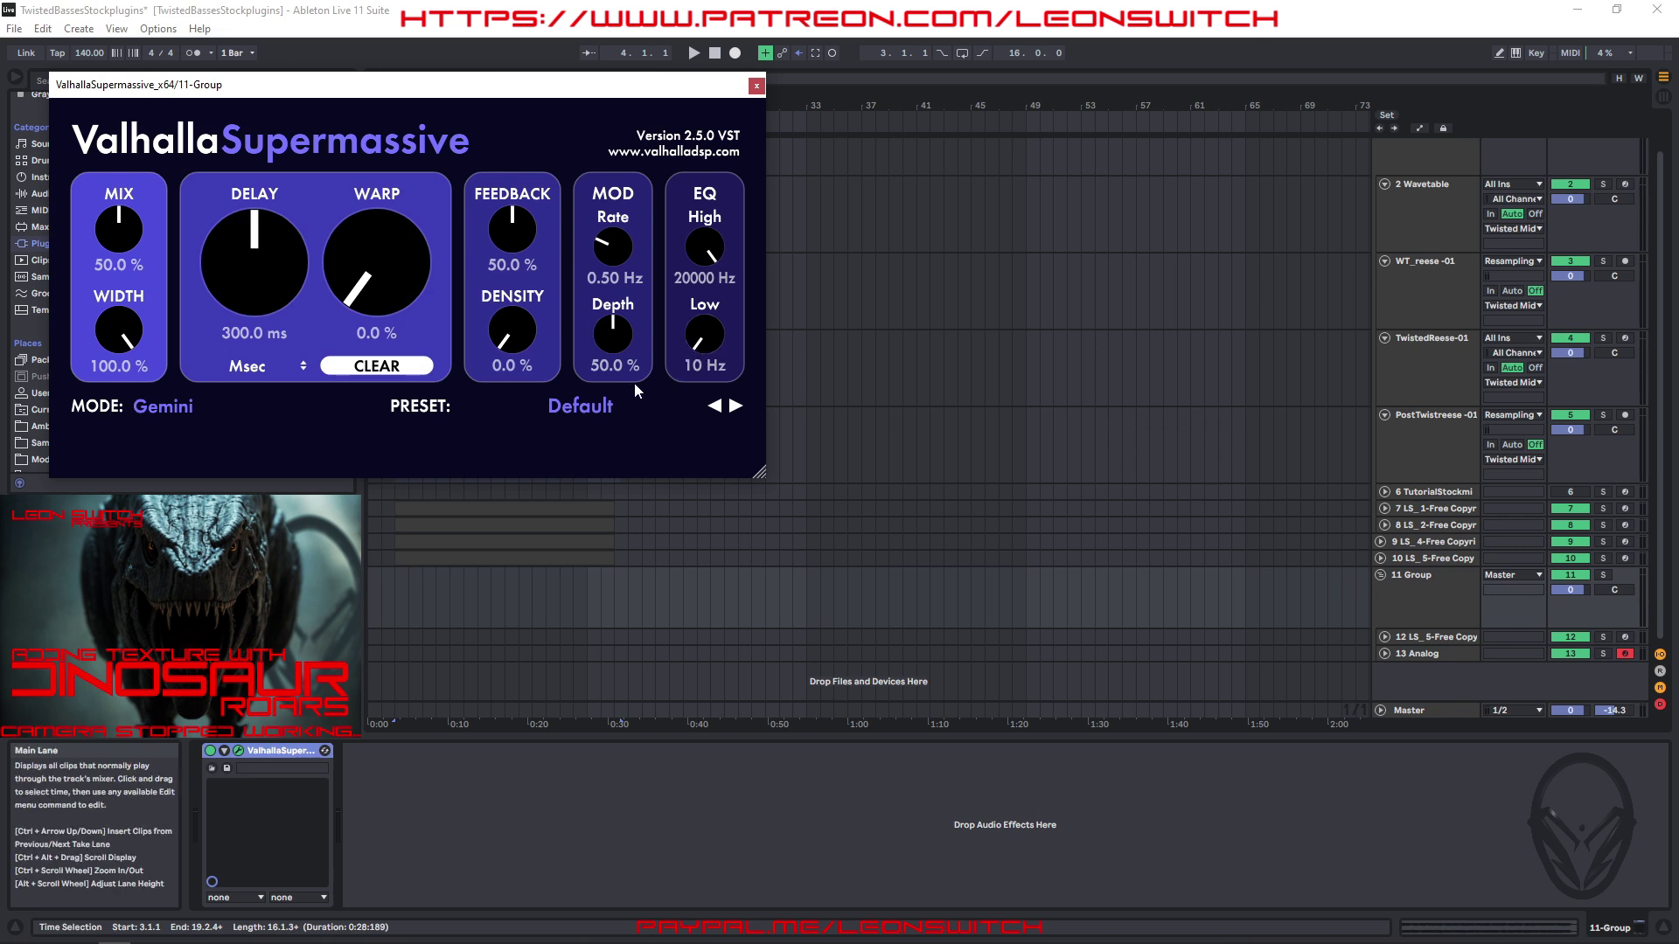
pyautogui.click(580, 406)
pyautogui.click(503, 525)
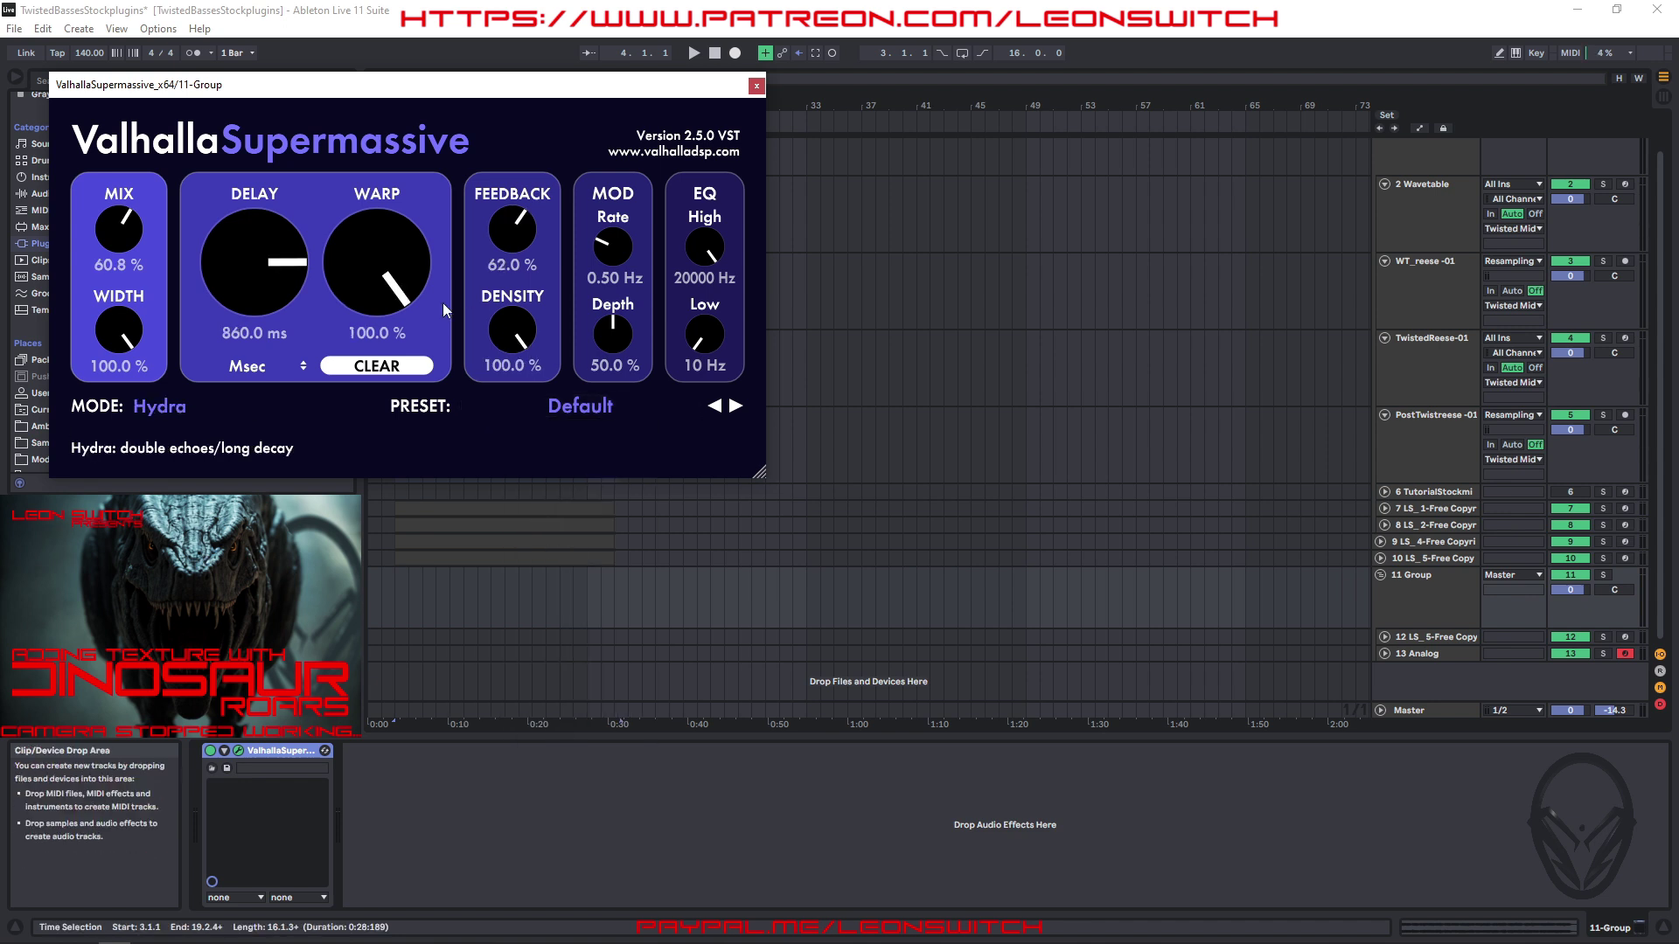
pyautogui.moveTo(697, 344); pyautogui.dragTo(697, 338)
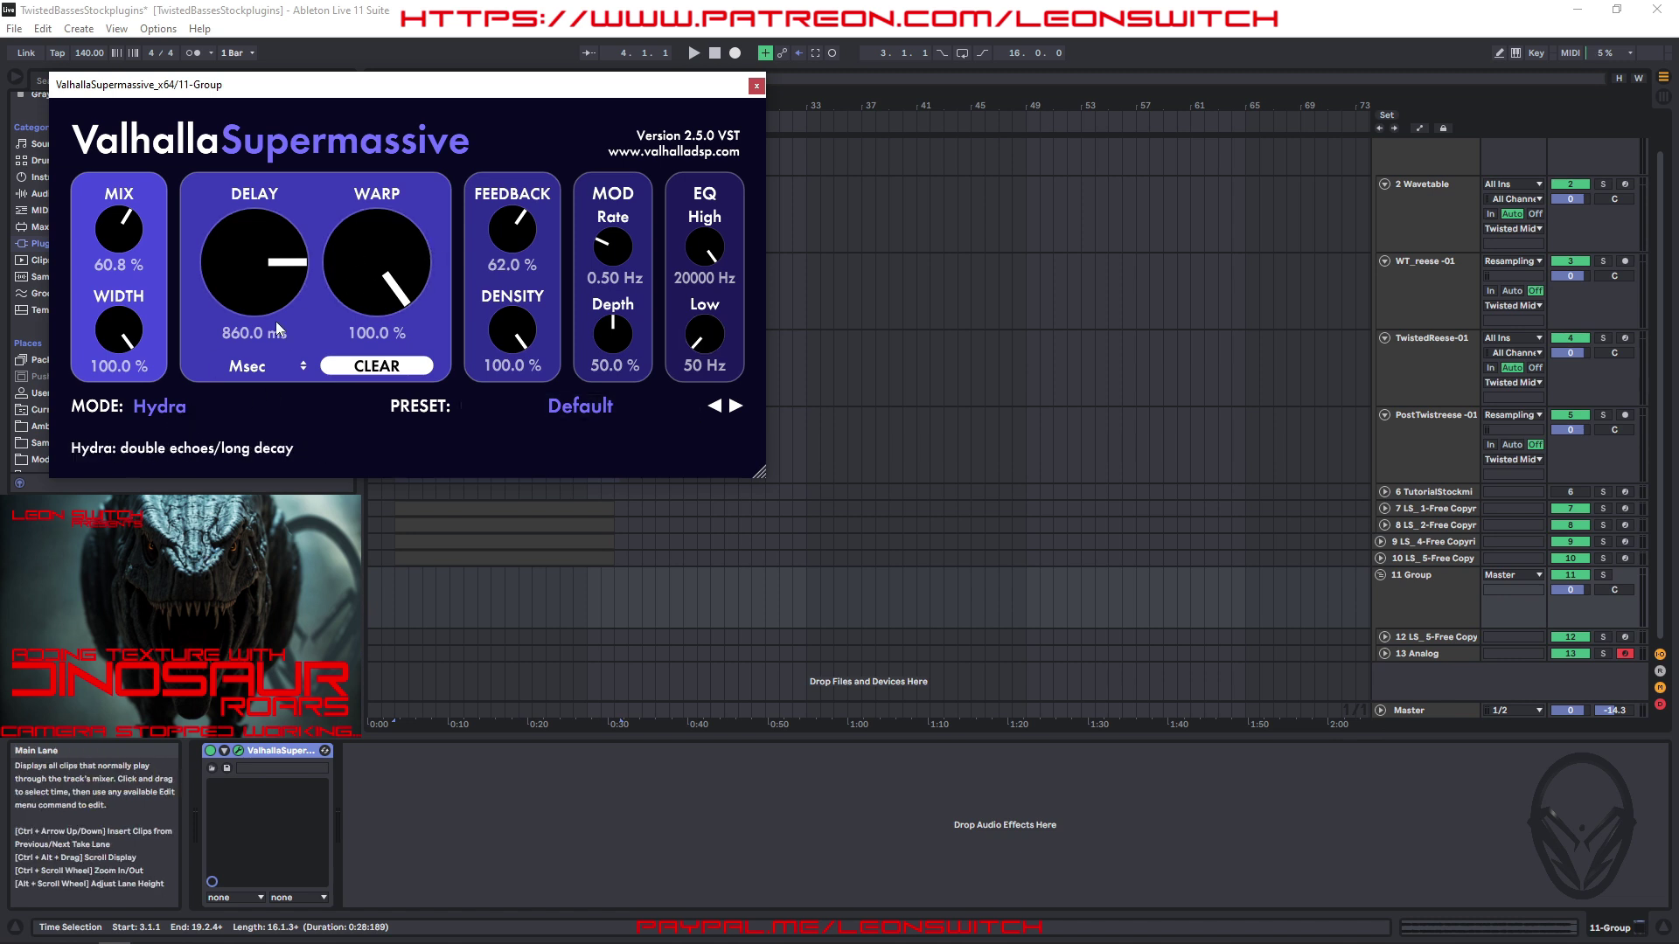
pyautogui.click(756, 85)
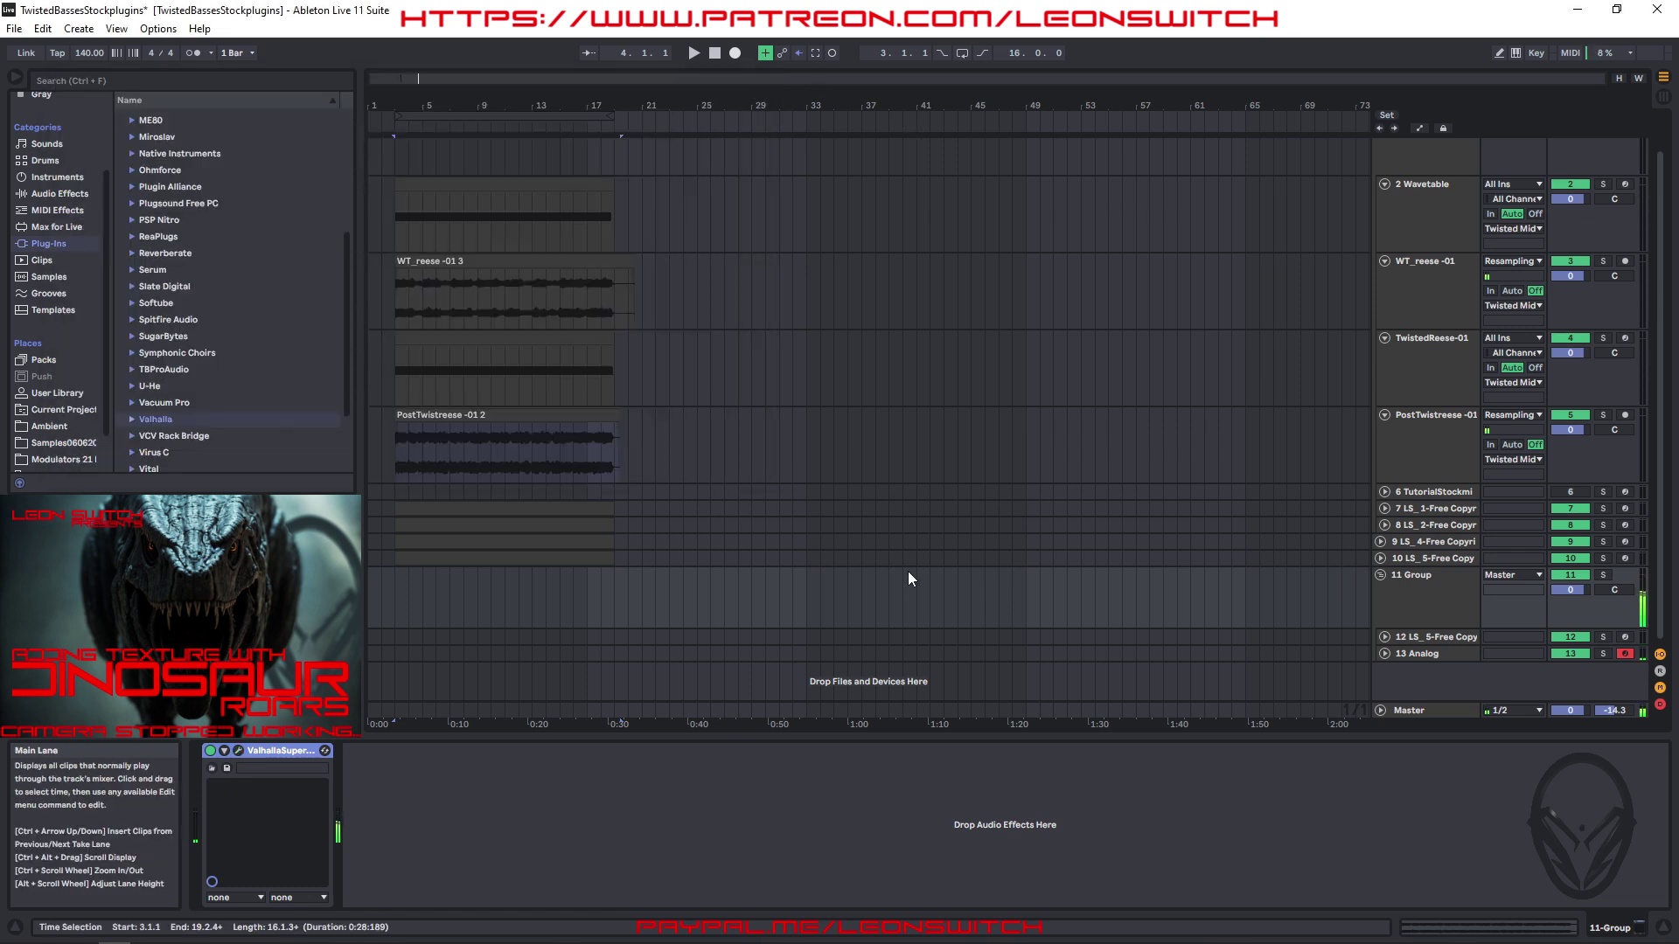
# - Arm the grouped roar track alongside Analog and balance their volumes at -3.2 dB for the roar and -2.8 dB for Analog
pyautogui.click(1624, 636)
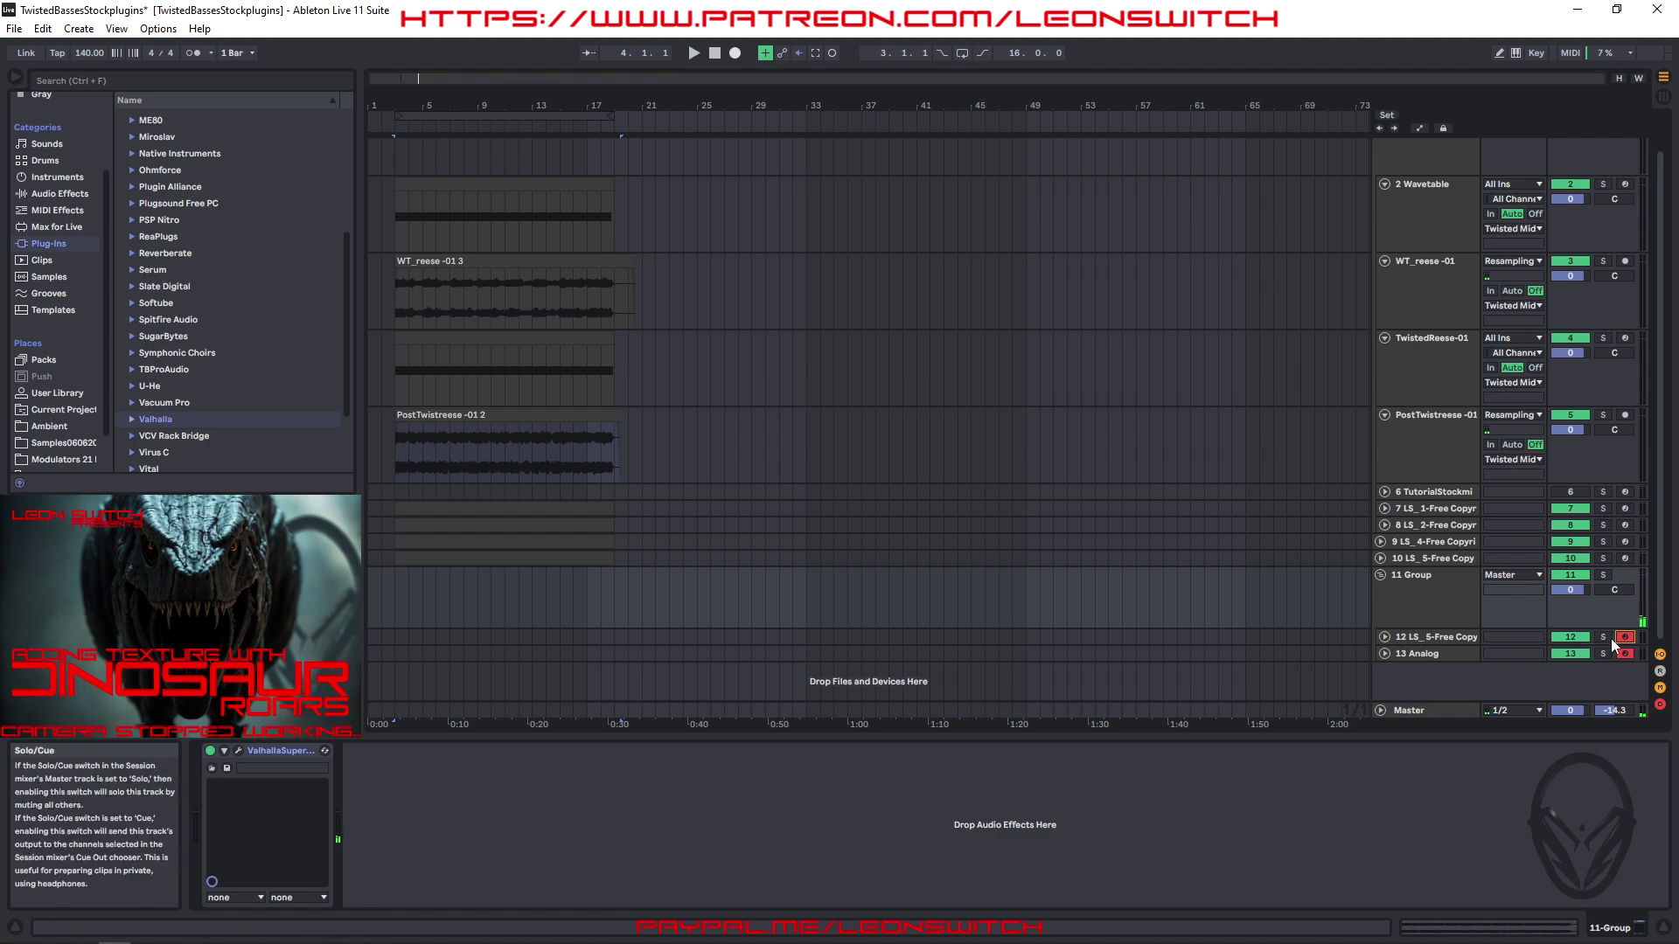
pyautogui.press('Tab')
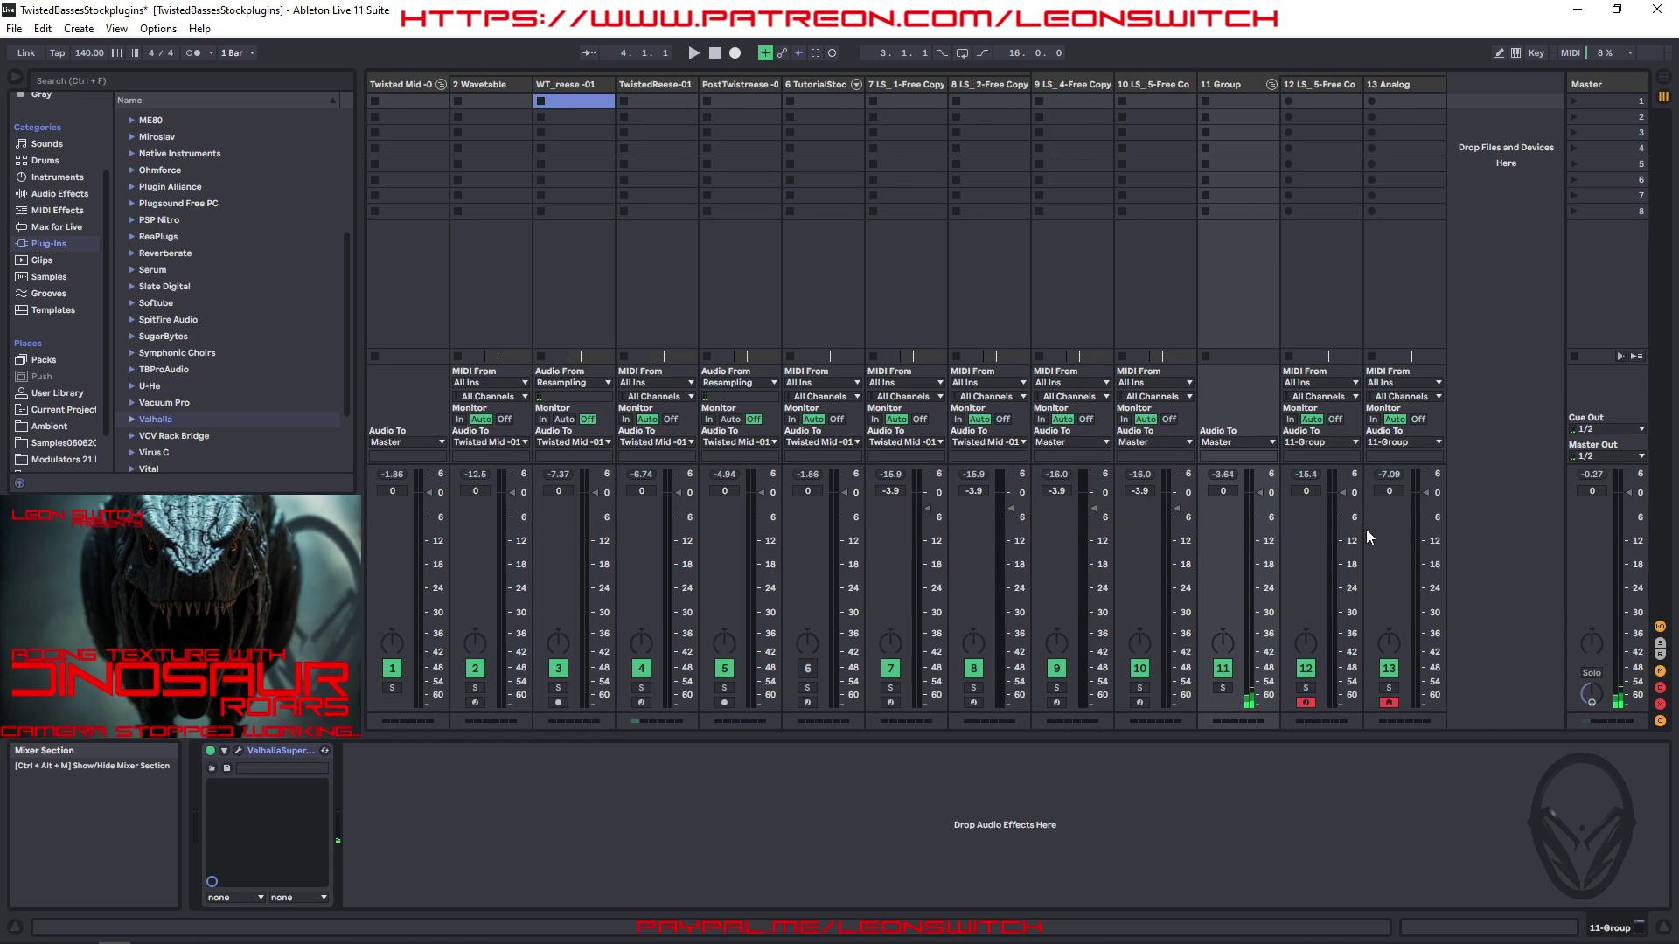
pyautogui.click(1414, 85)
pyautogui.click(1340, 83)
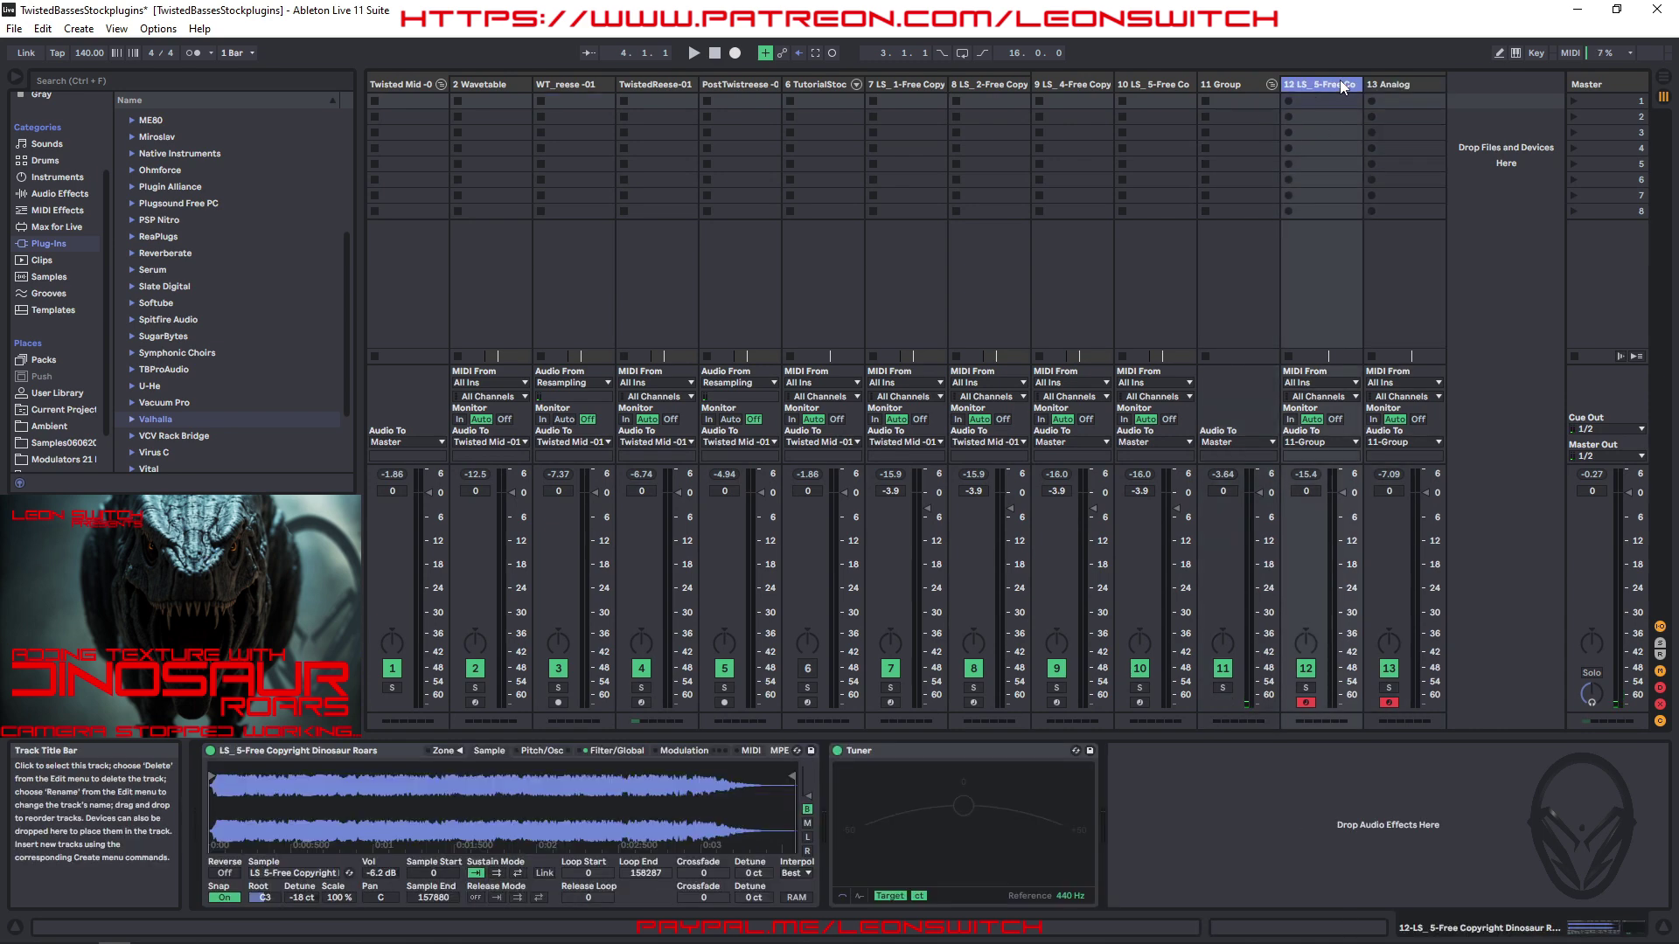
pyautogui.moveTo(1343, 532)
pyautogui.mouseDown()
pyautogui.moveTo(1343, 546)
pyautogui.moveTo(1342, 520)
pyautogui.mouseUp()
pyautogui.moveTo(1434, 494); pyautogui.dragTo(1434, 505)
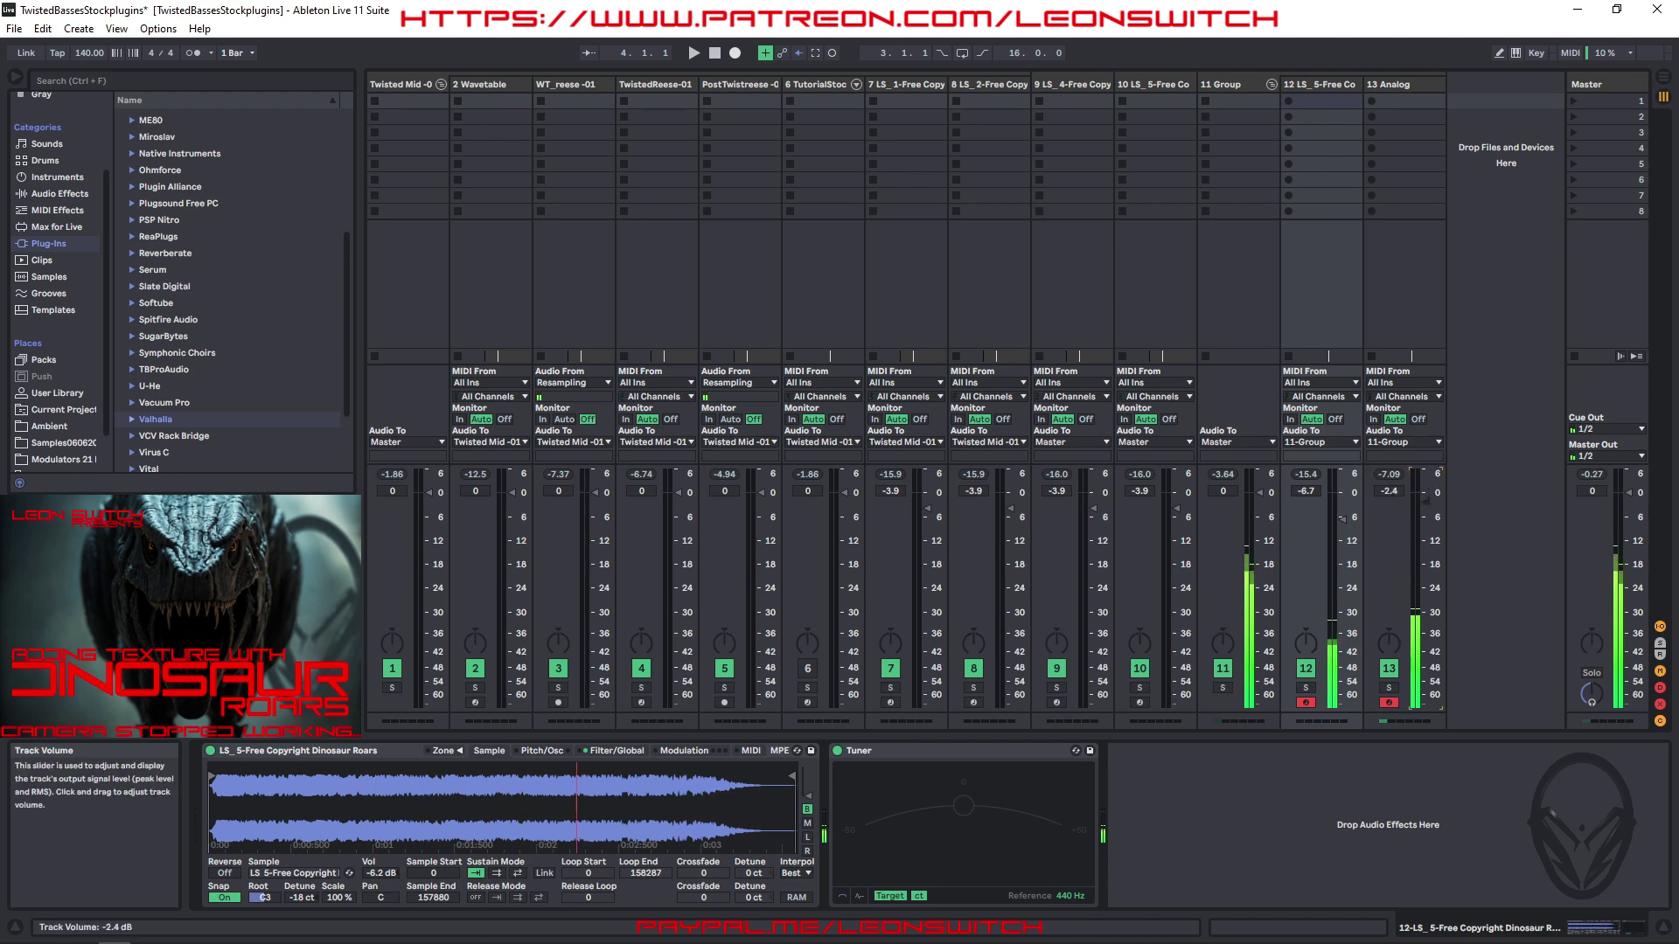
pyautogui.moveTo(1334, 527); pyautogui.dragTo(1345, 505)
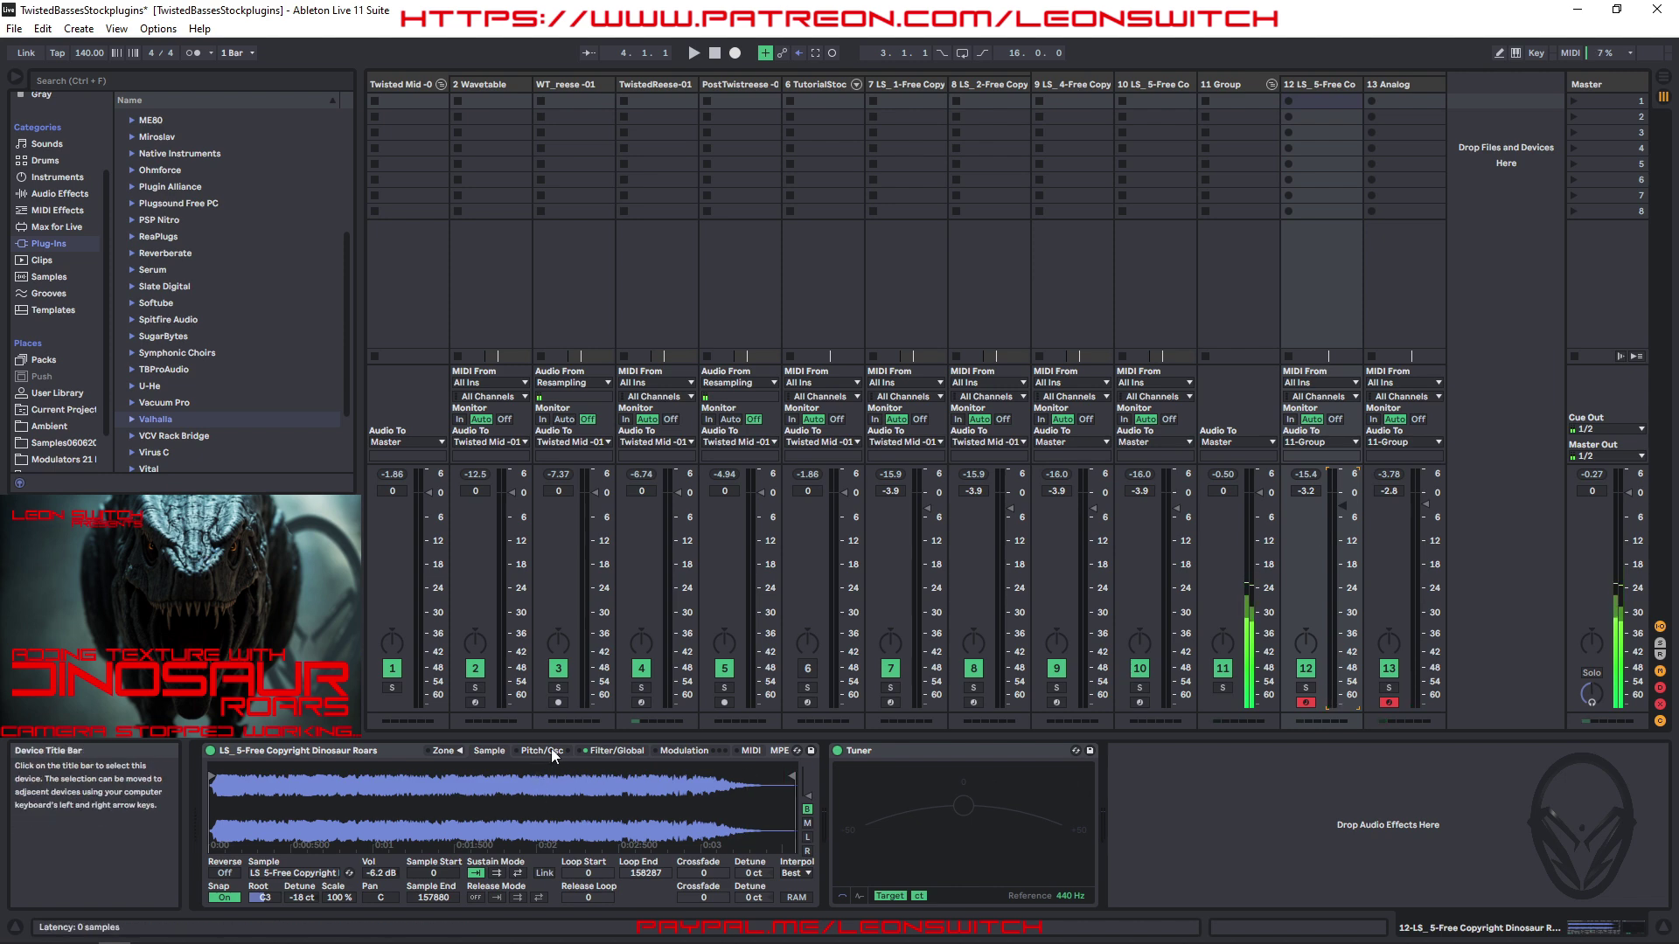
# - Switch the grouped roar Sampler's filter to high-pass and set its cutoff to just under 1 kHz
pyautogui.click(614, 752)
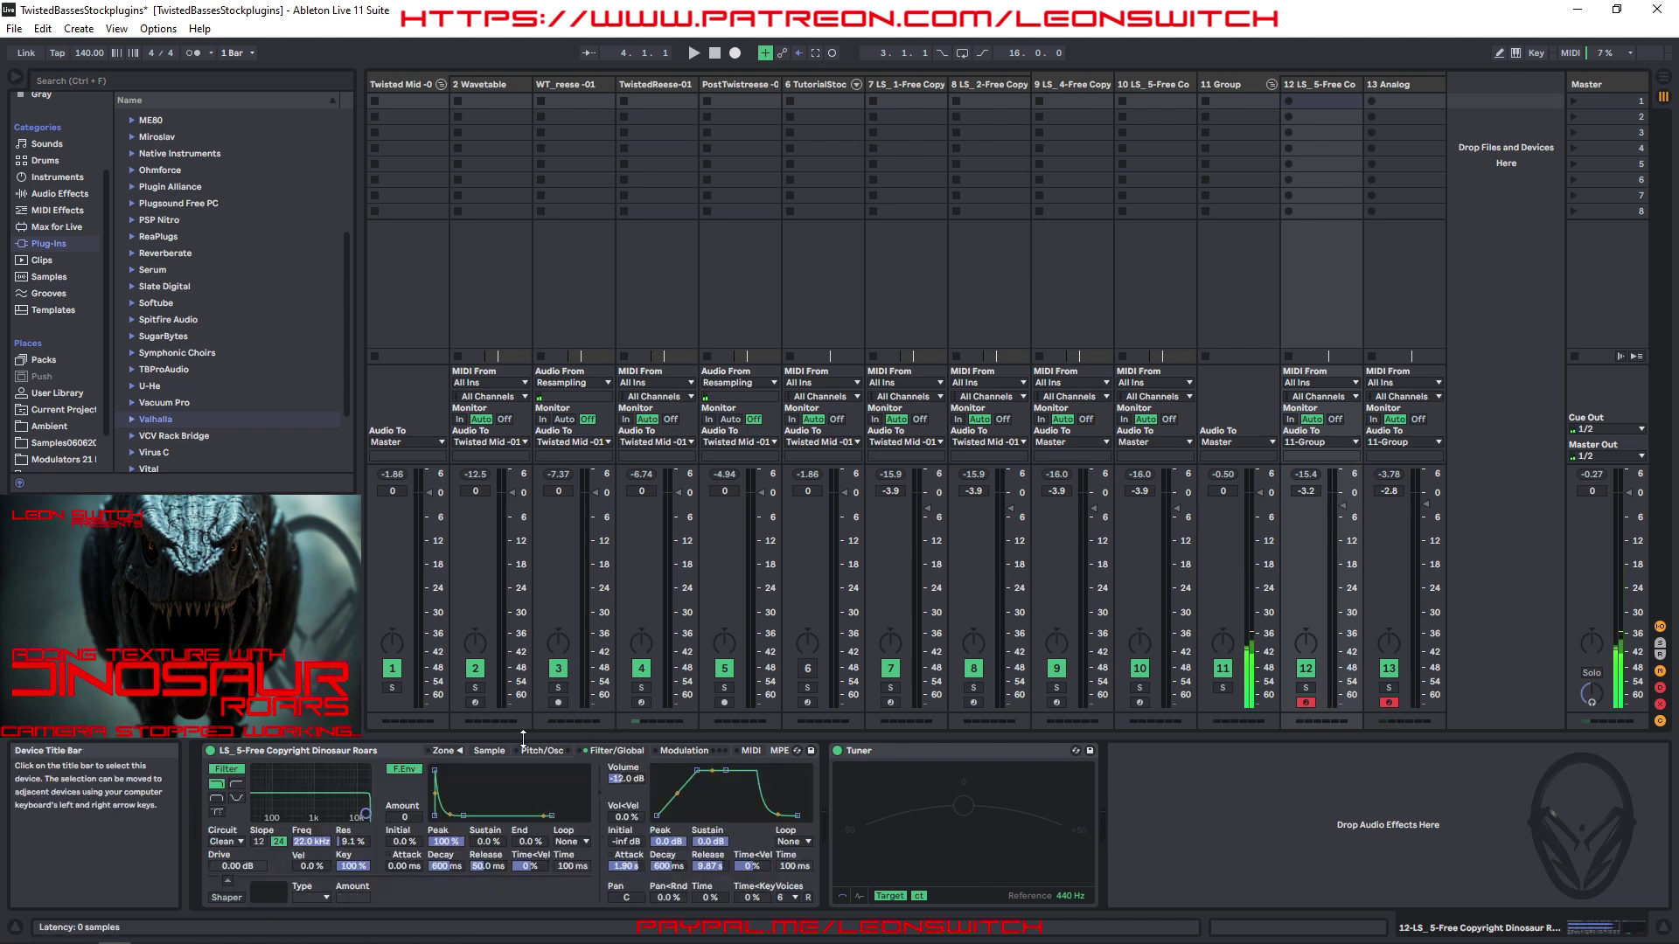
pyautogui.click(236, 784)
pyautogui.moveTo(364, 814); pyautogui.dragTo(313, 815)
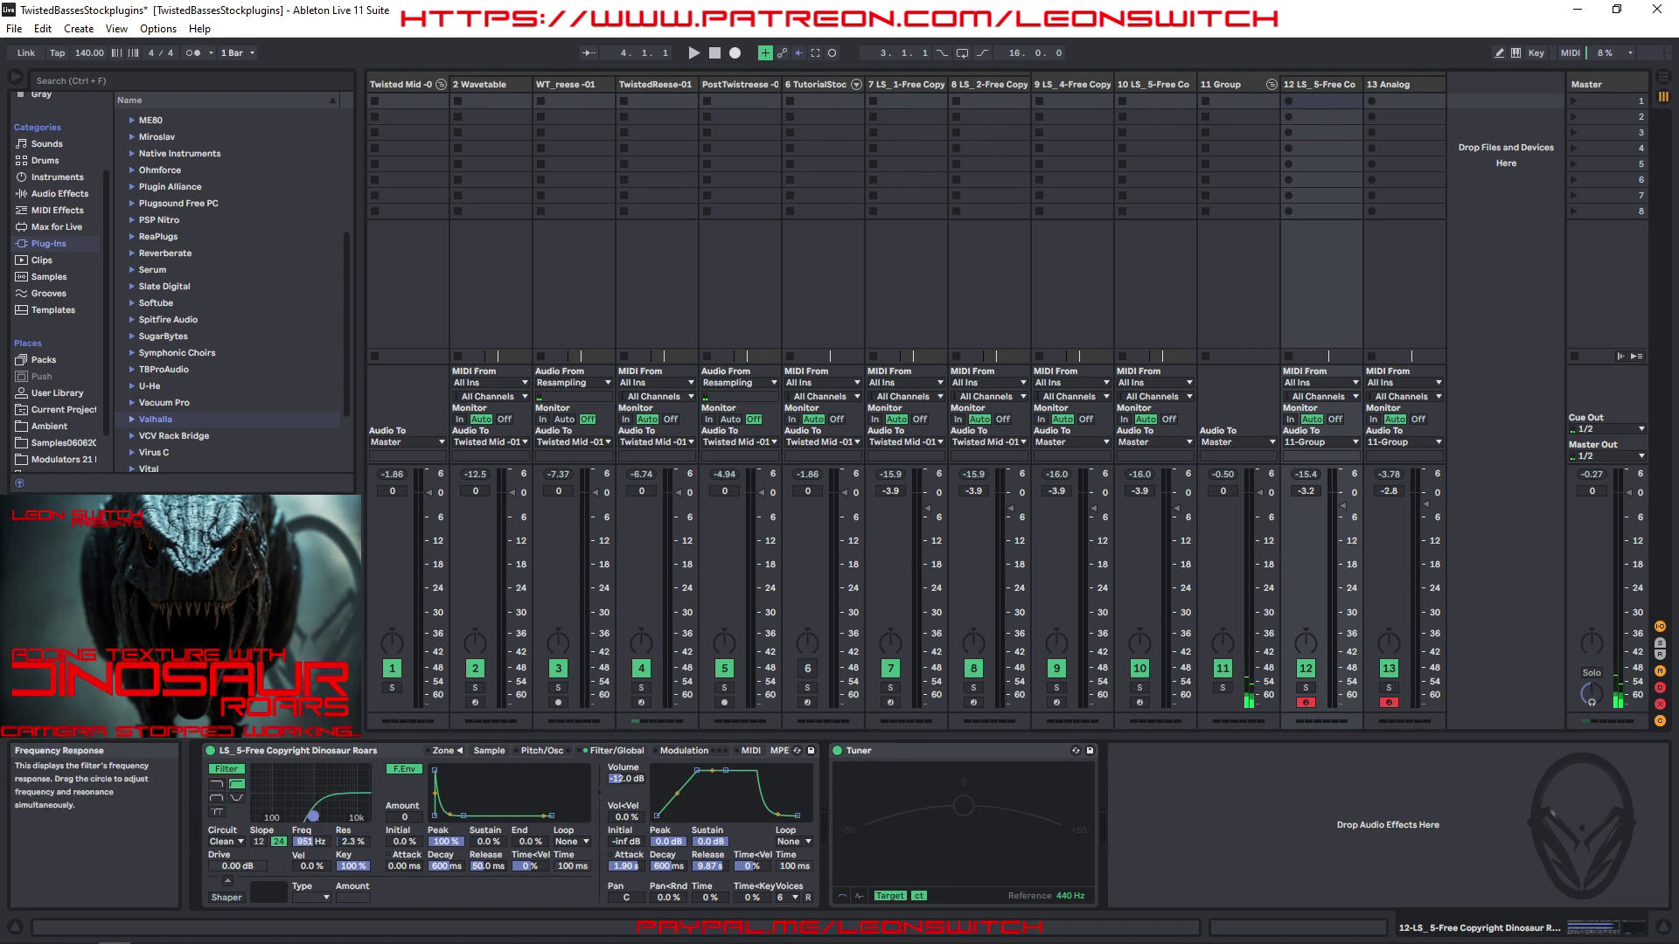
# - Delete the Tuner from the grouped roar track and toggle the track's activator to compare the layers
pyautogui.click(918, 757)
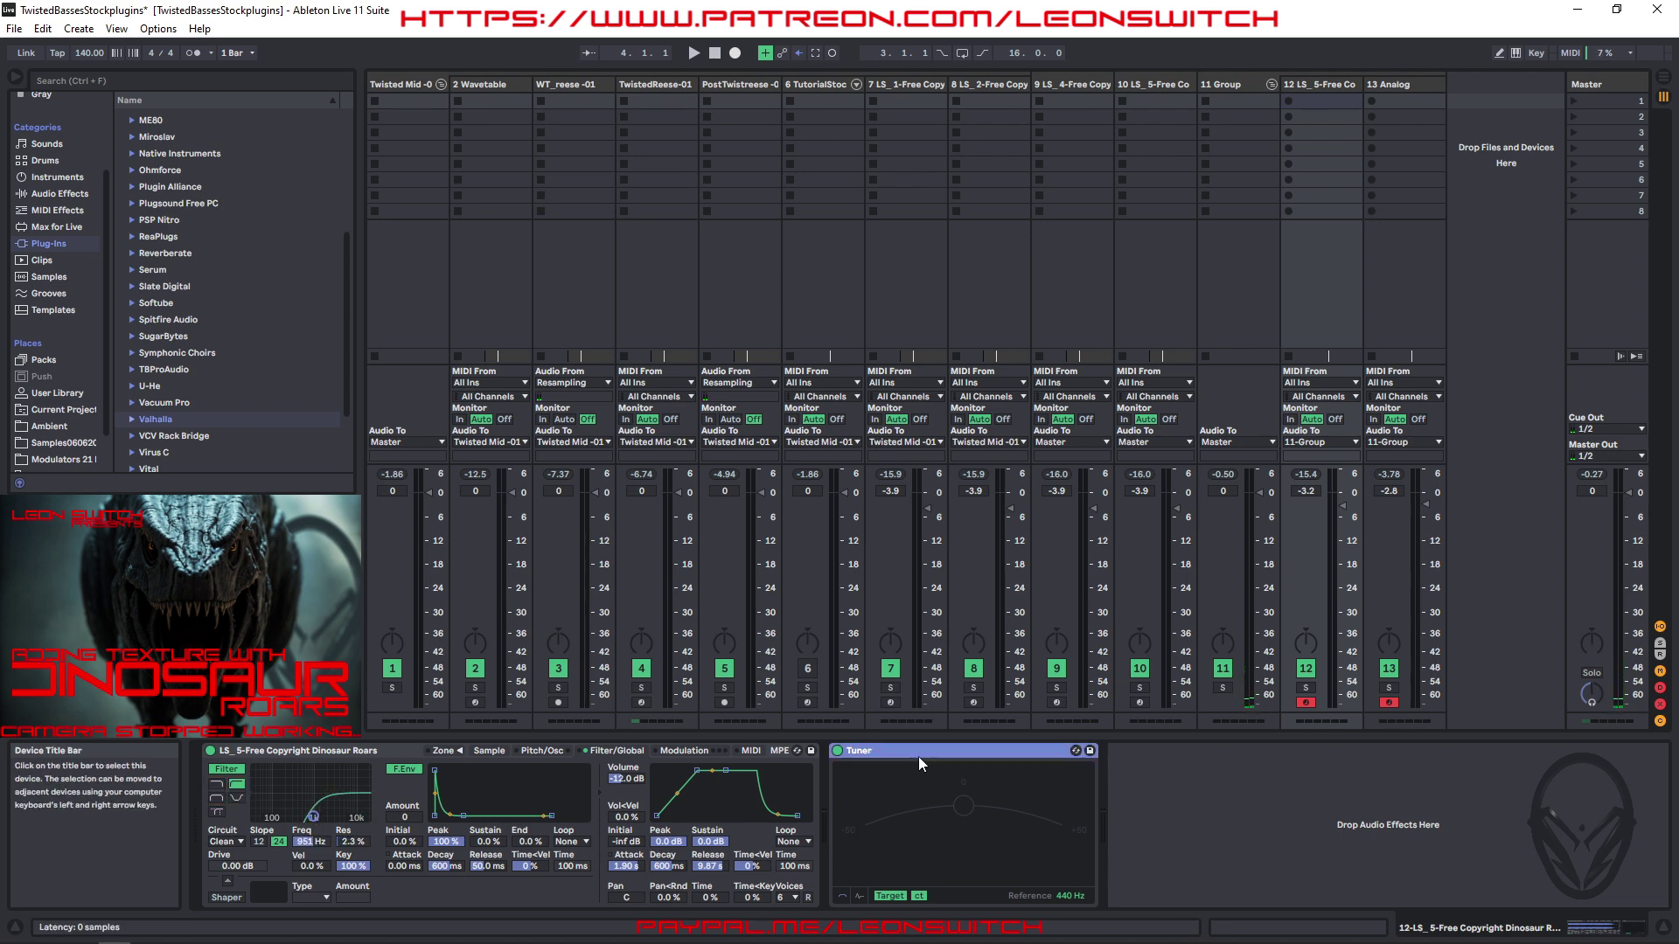
pyautogui.press('Delete')
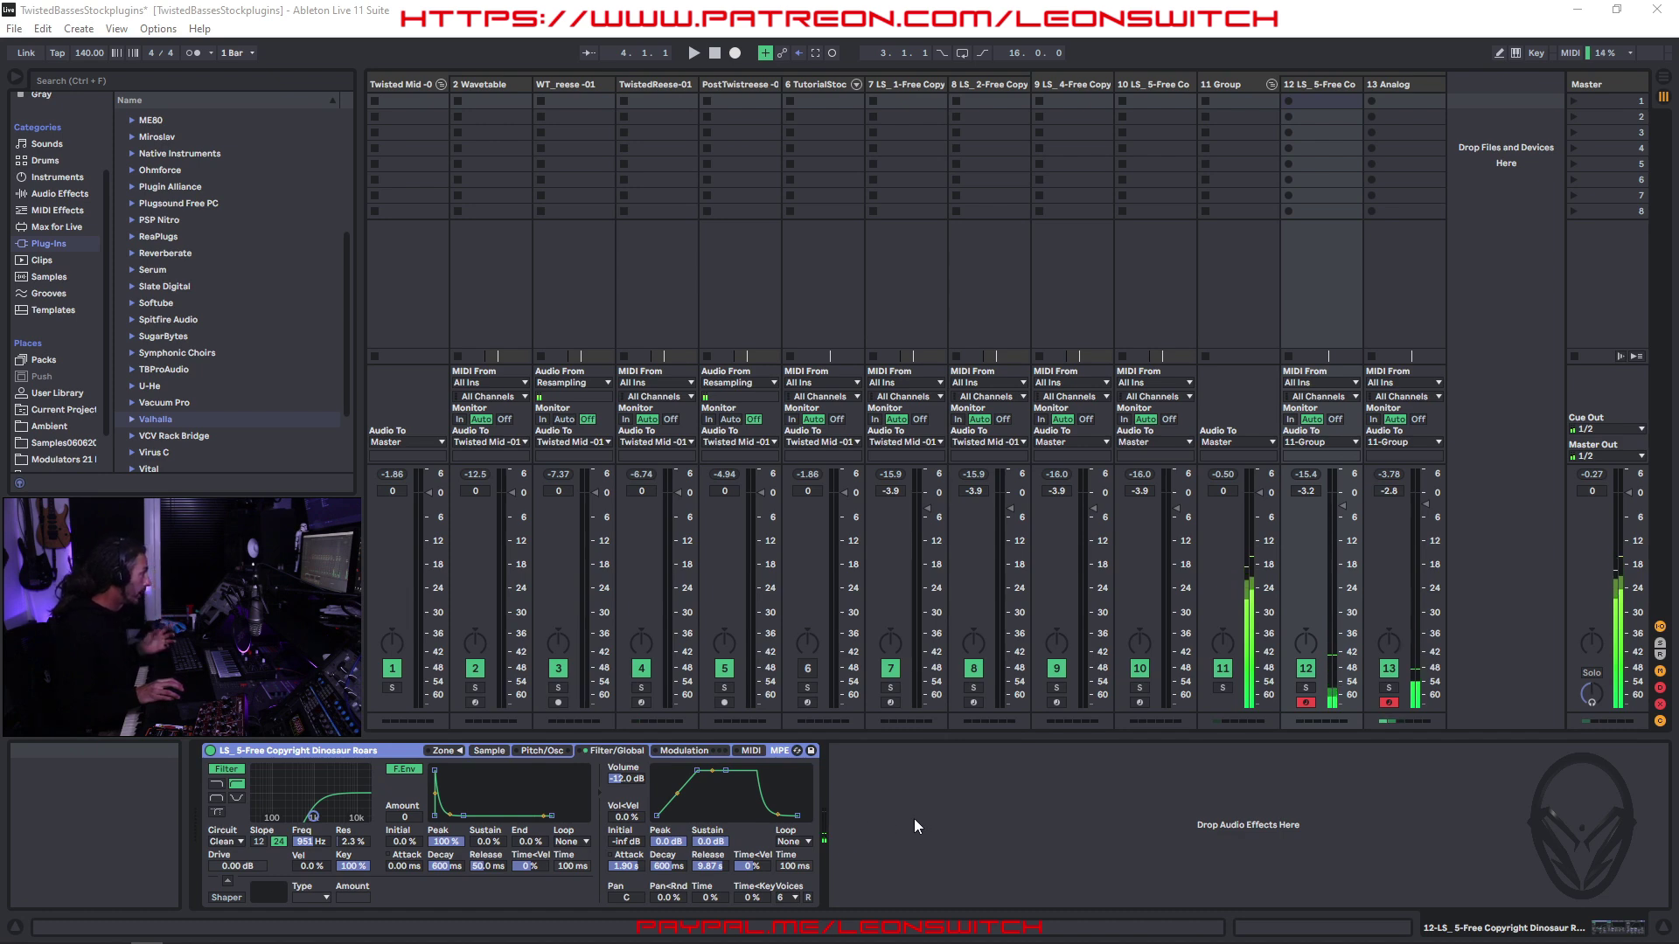
pyautogui.click(1309, 671)
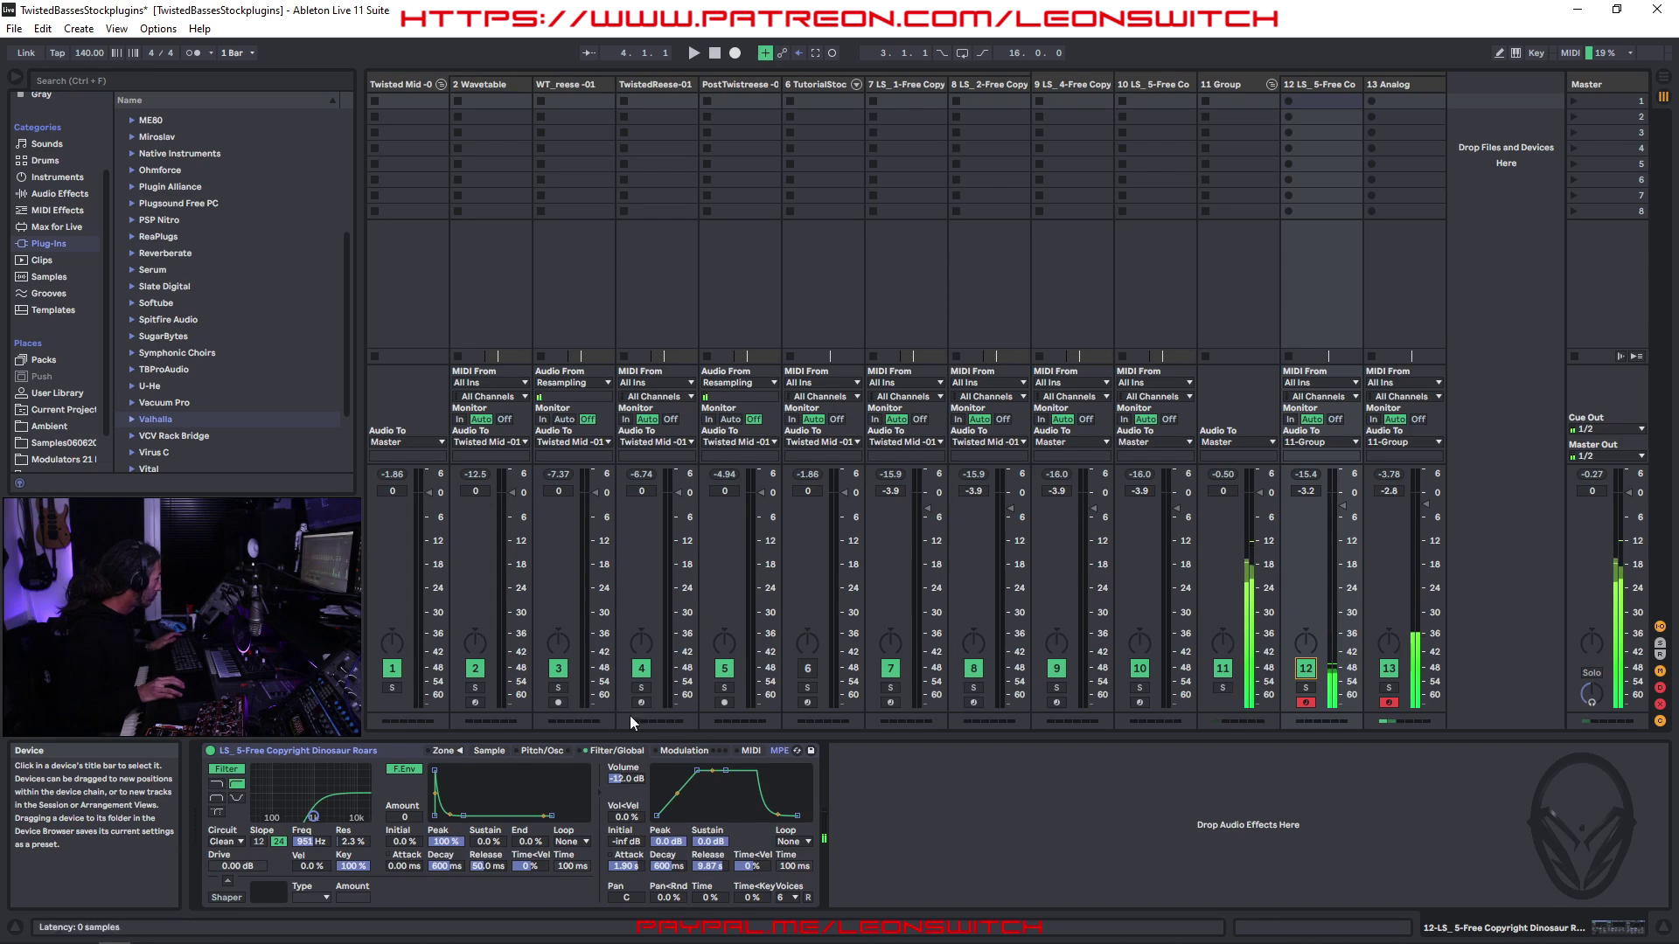
# - Try back-and-forth sustain looping on the grouped roar sample, restore no-loop sustain, and turn on reverse playback
pyautogui.click(499, 753)
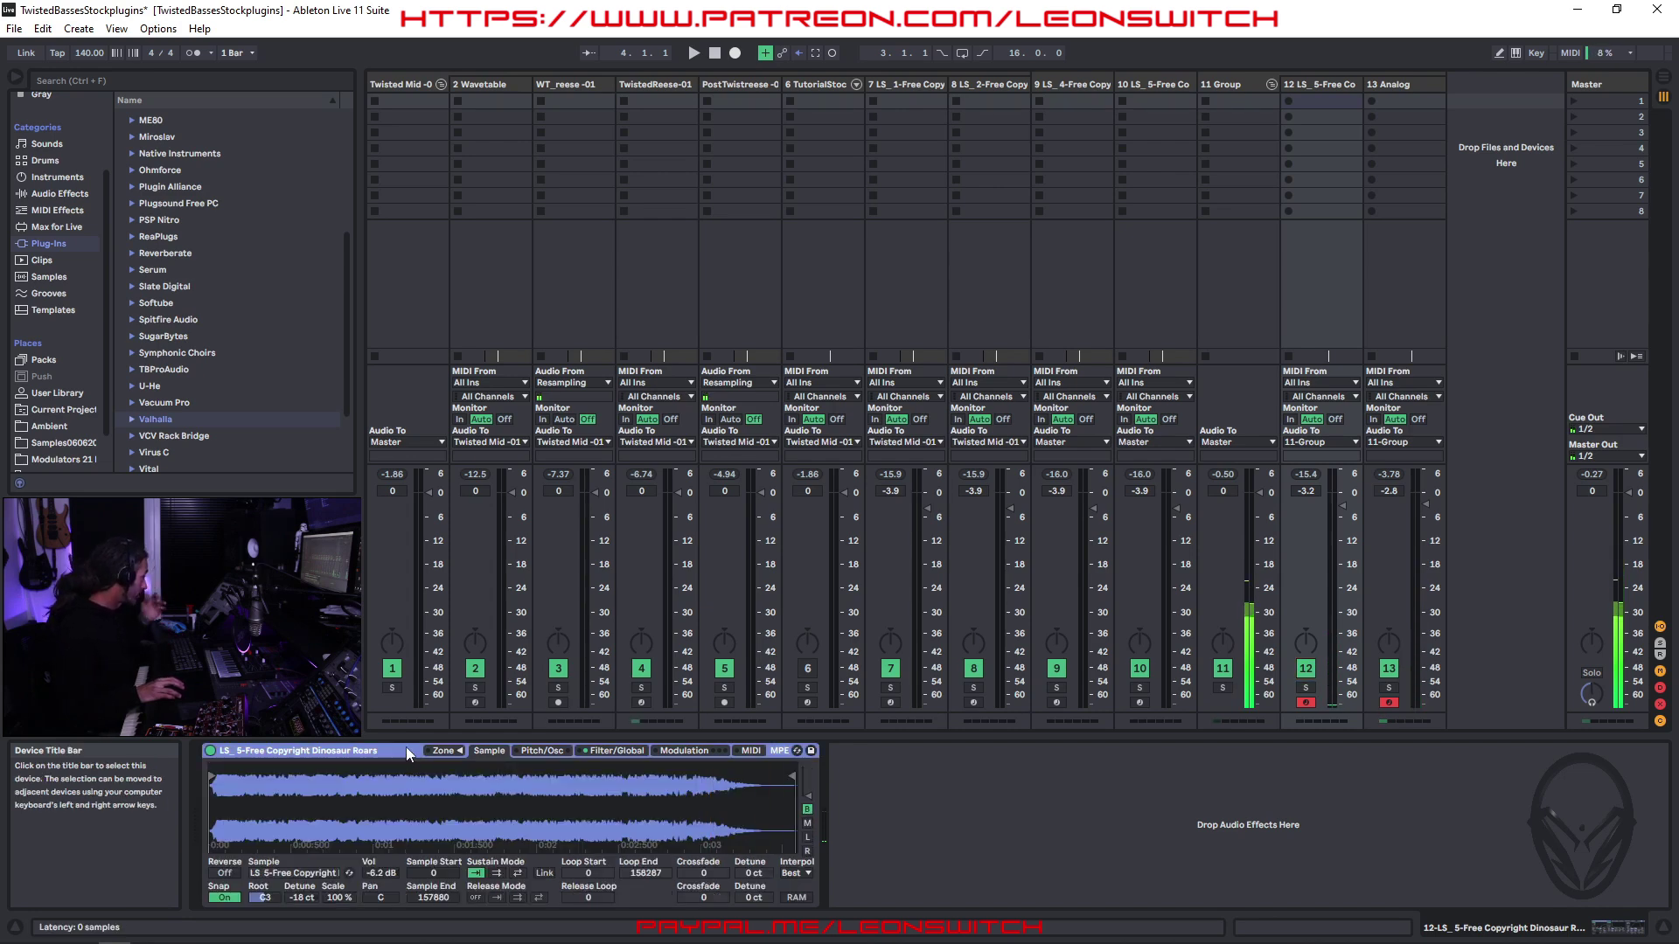
pyautogui.click(518, 874)
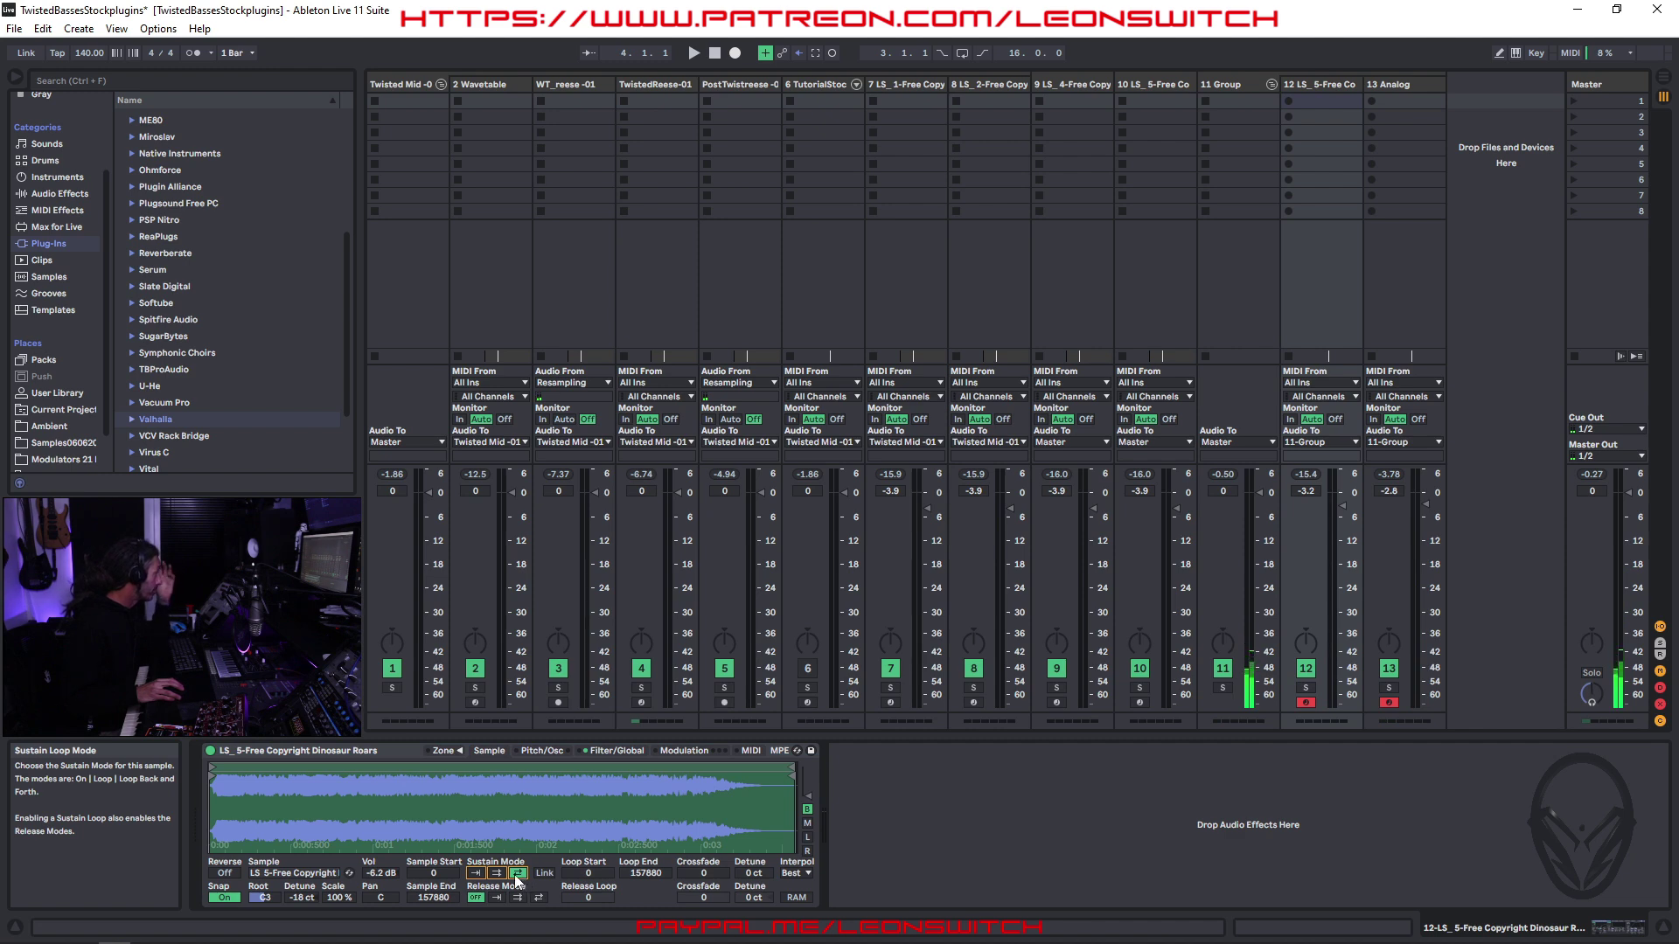
pyautogui.click(477, 873)
pyautogui.click(225, 874)
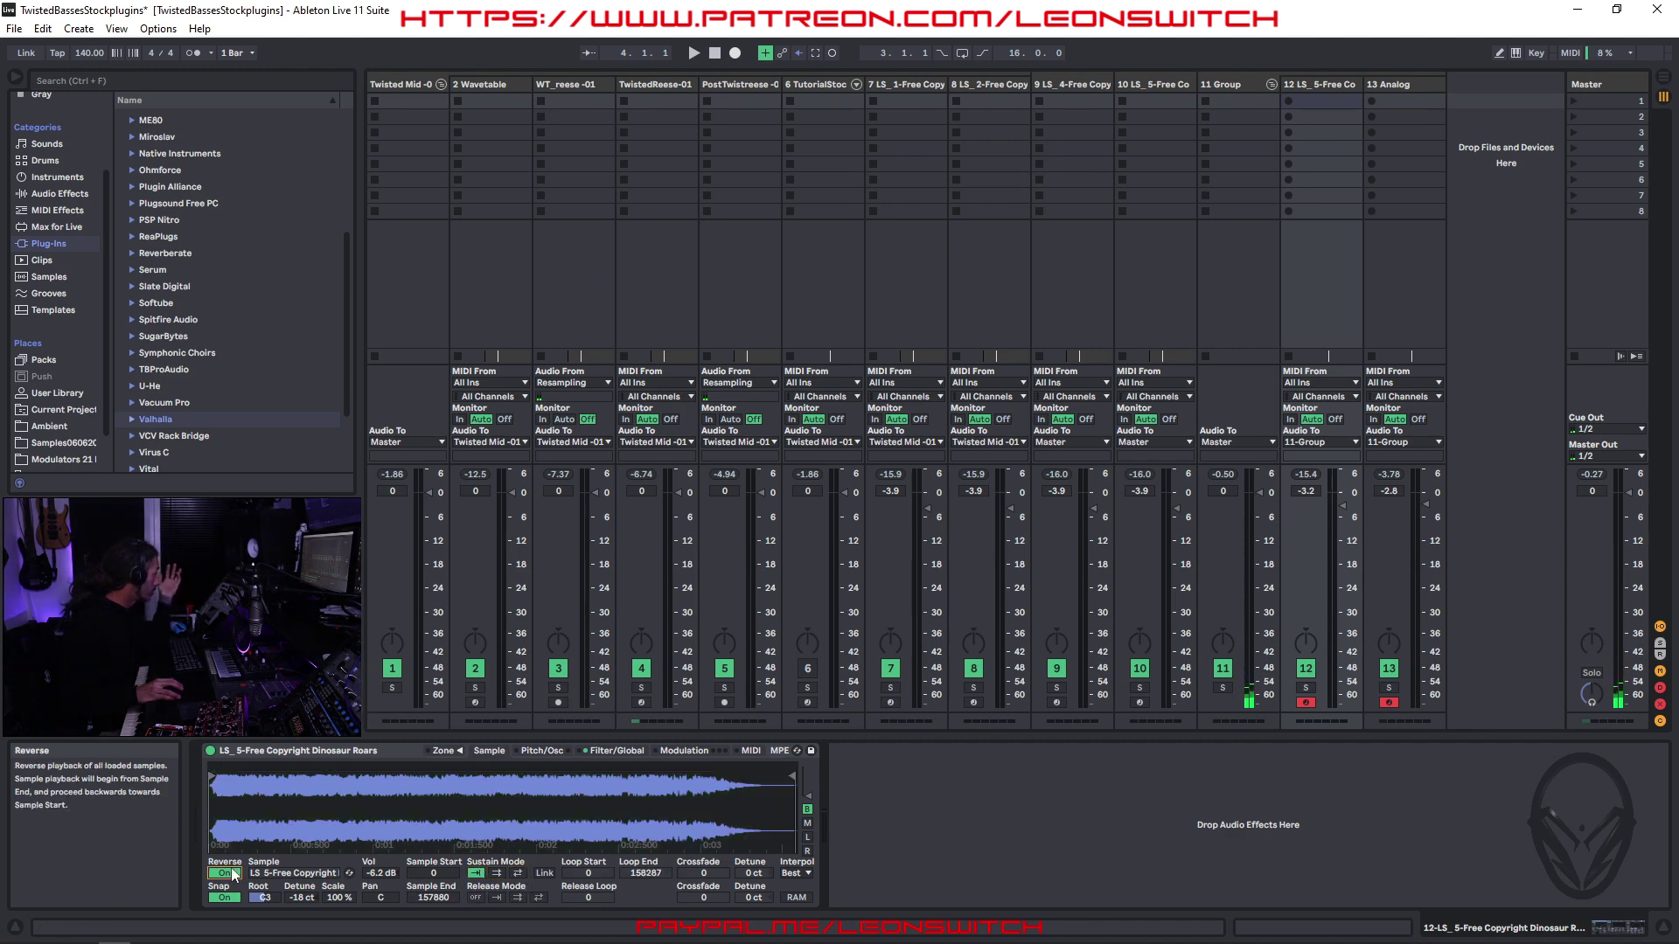
# - Shorten the grouped roar sample's end to 111499 and raise its track volume to 0.3 dB
pyautogui.moveTo(791, 776); pyautogui.dragTo(615, 777)
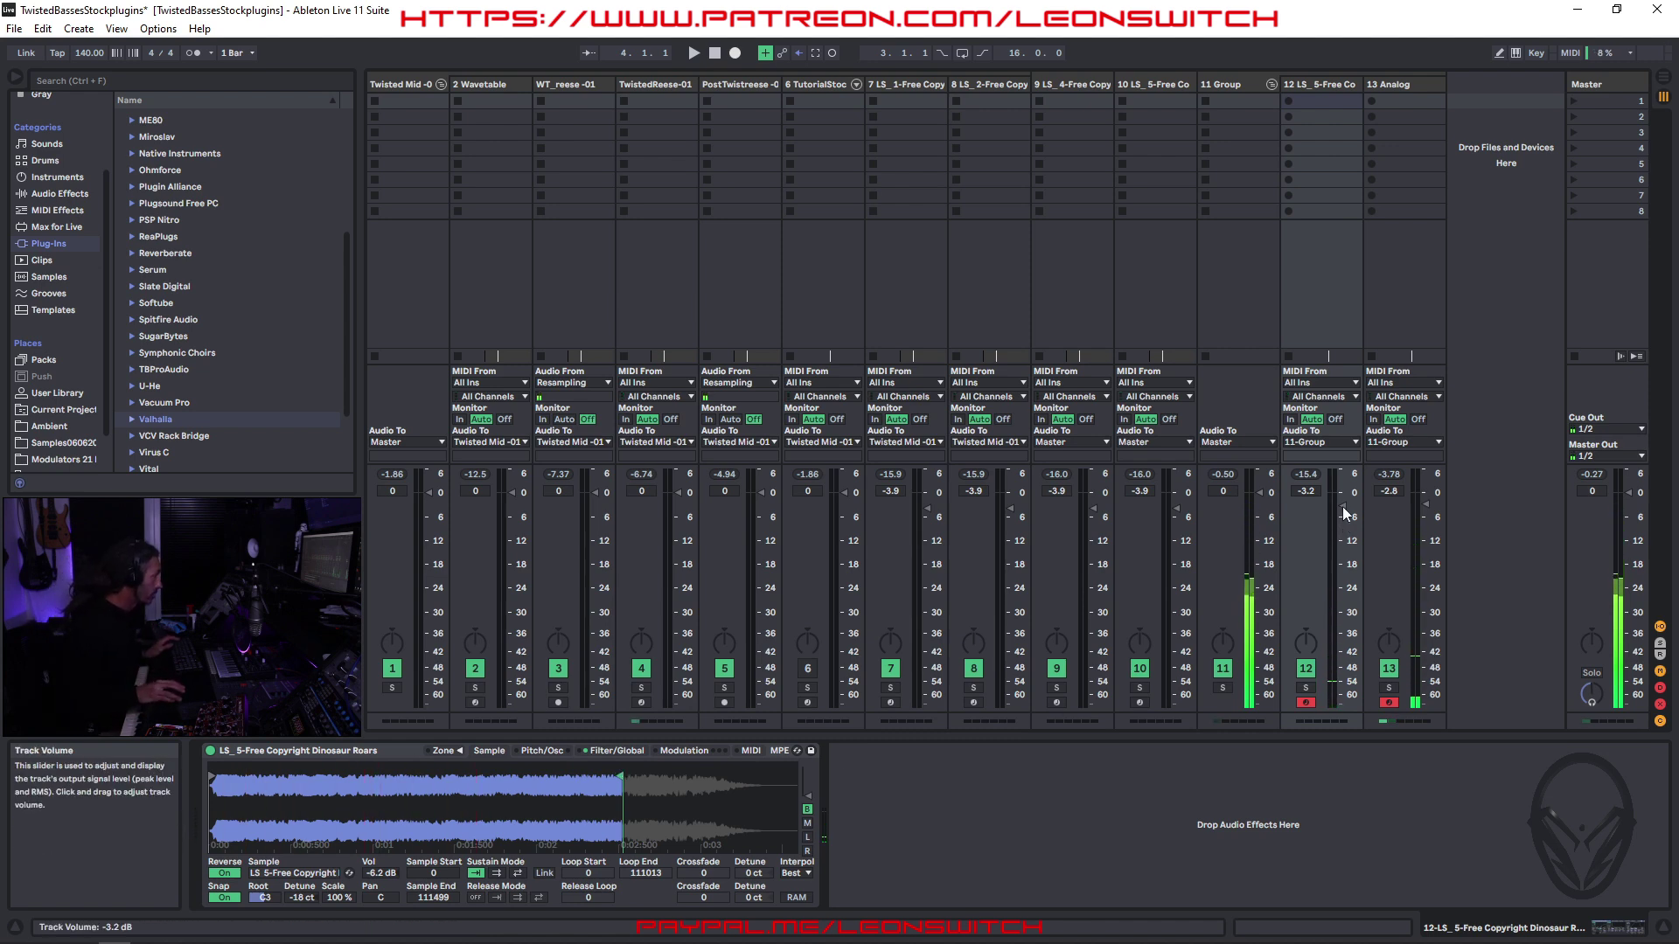
pyautogui.moveTo(1306, 490); pyautogui.dragTo(1305, 477)
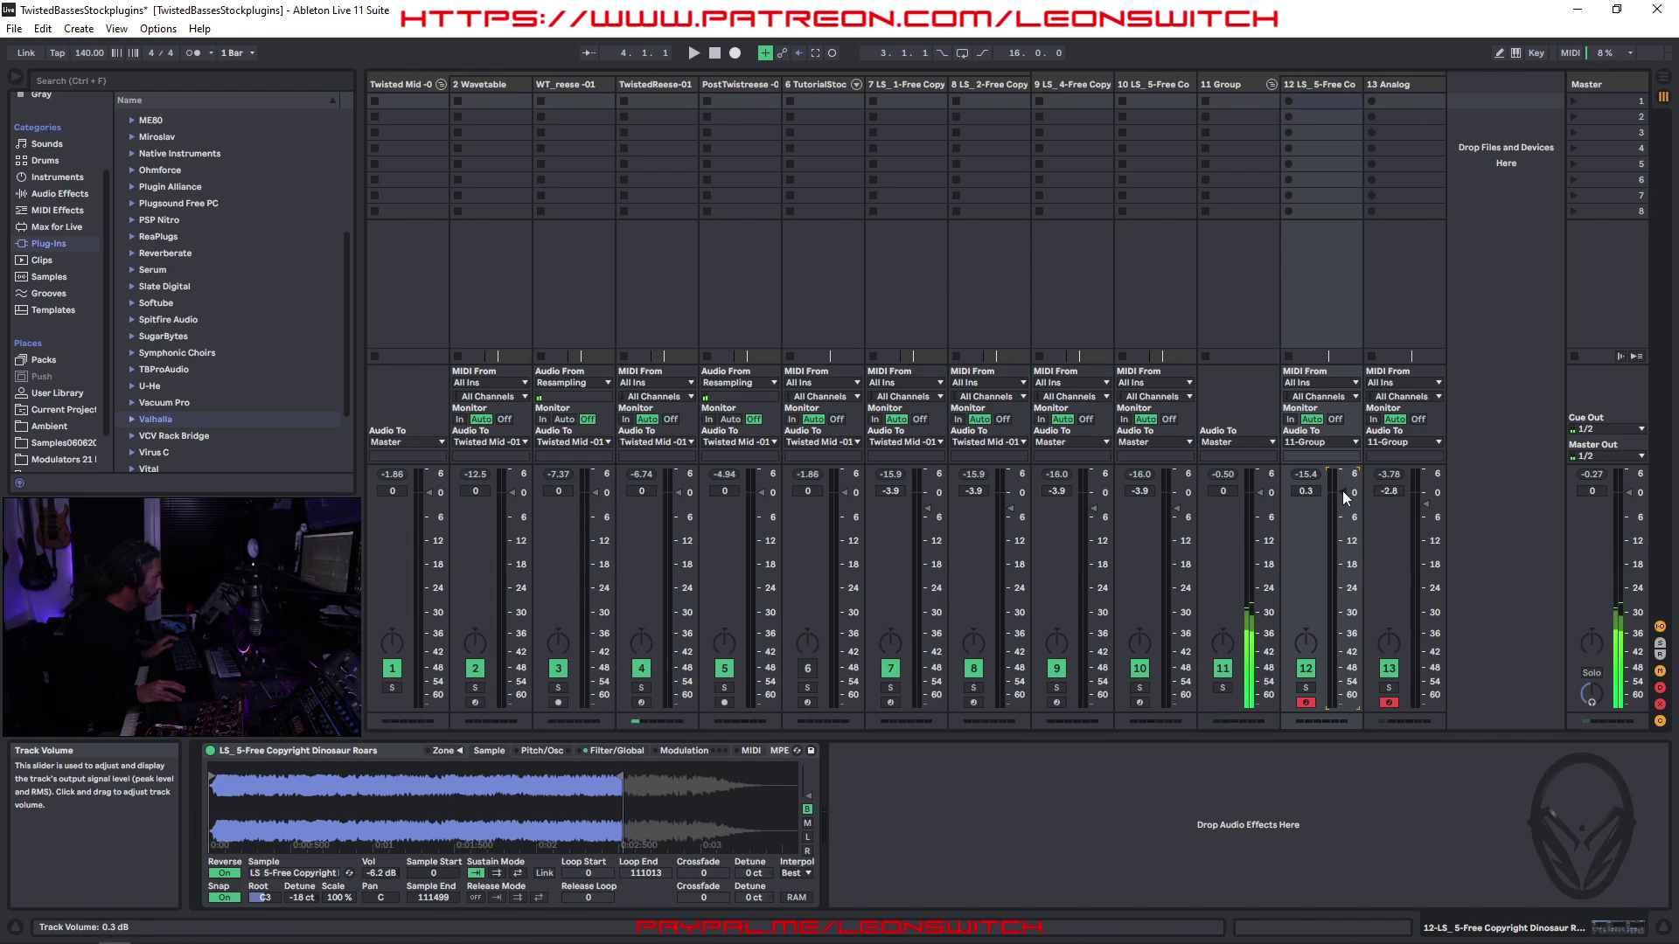
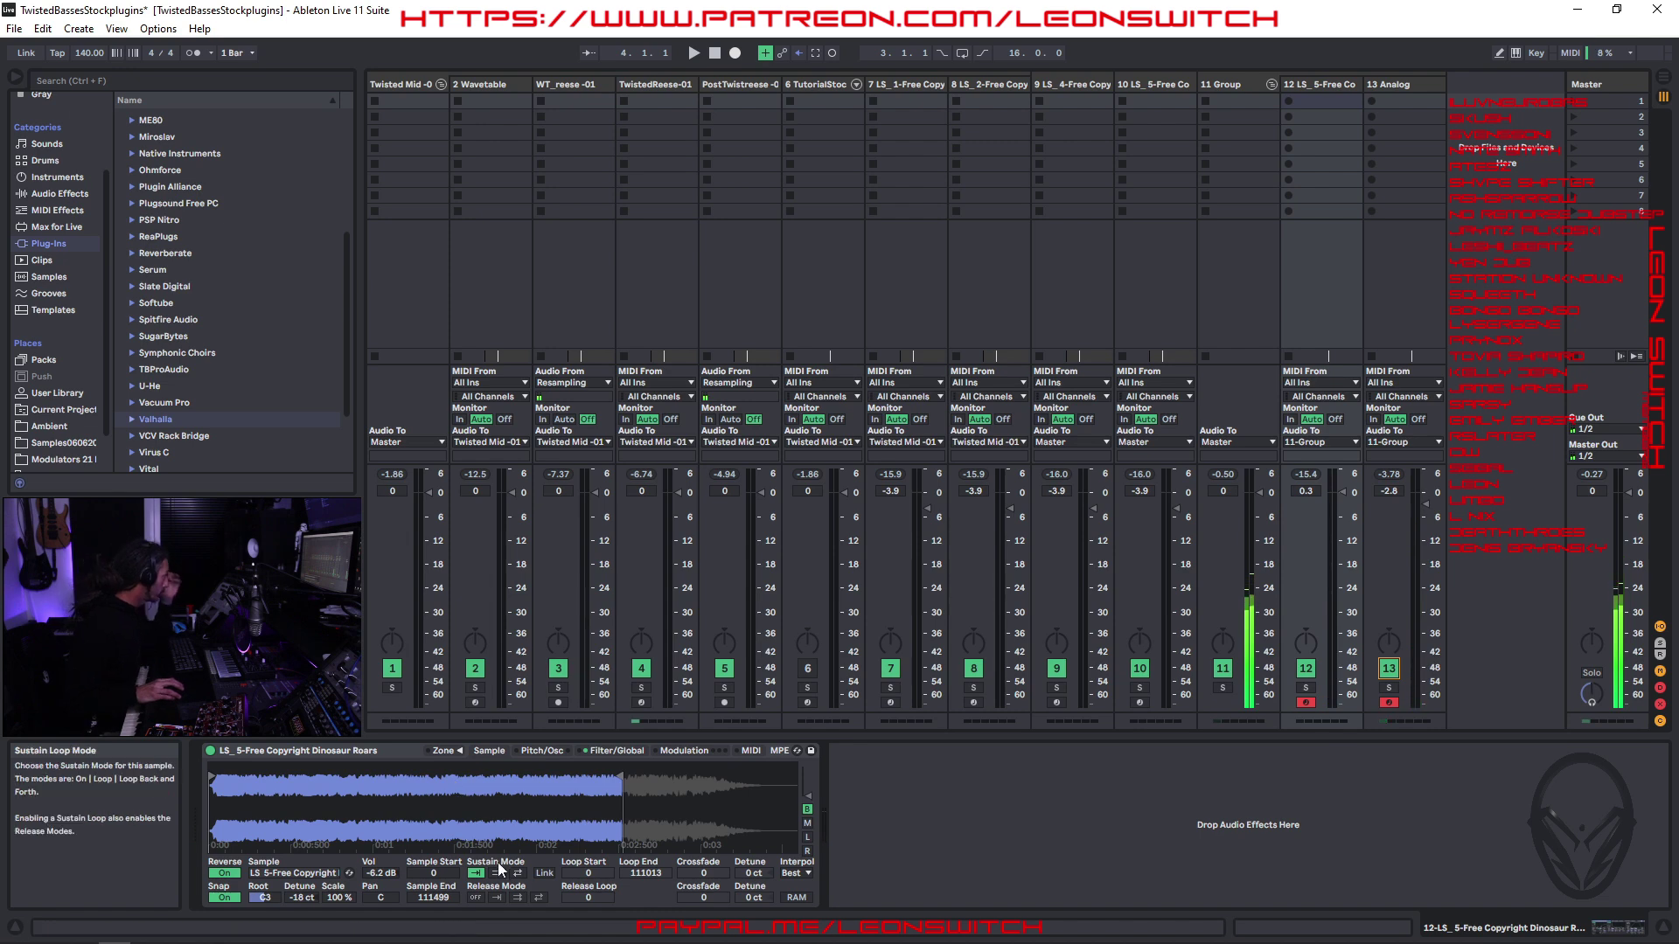
# - Enable back-and-forth sustain looping on the grouped roar sample, looping from 8404 to 97527 with a crossfade of 3995
pyautogui.click(517, 872)
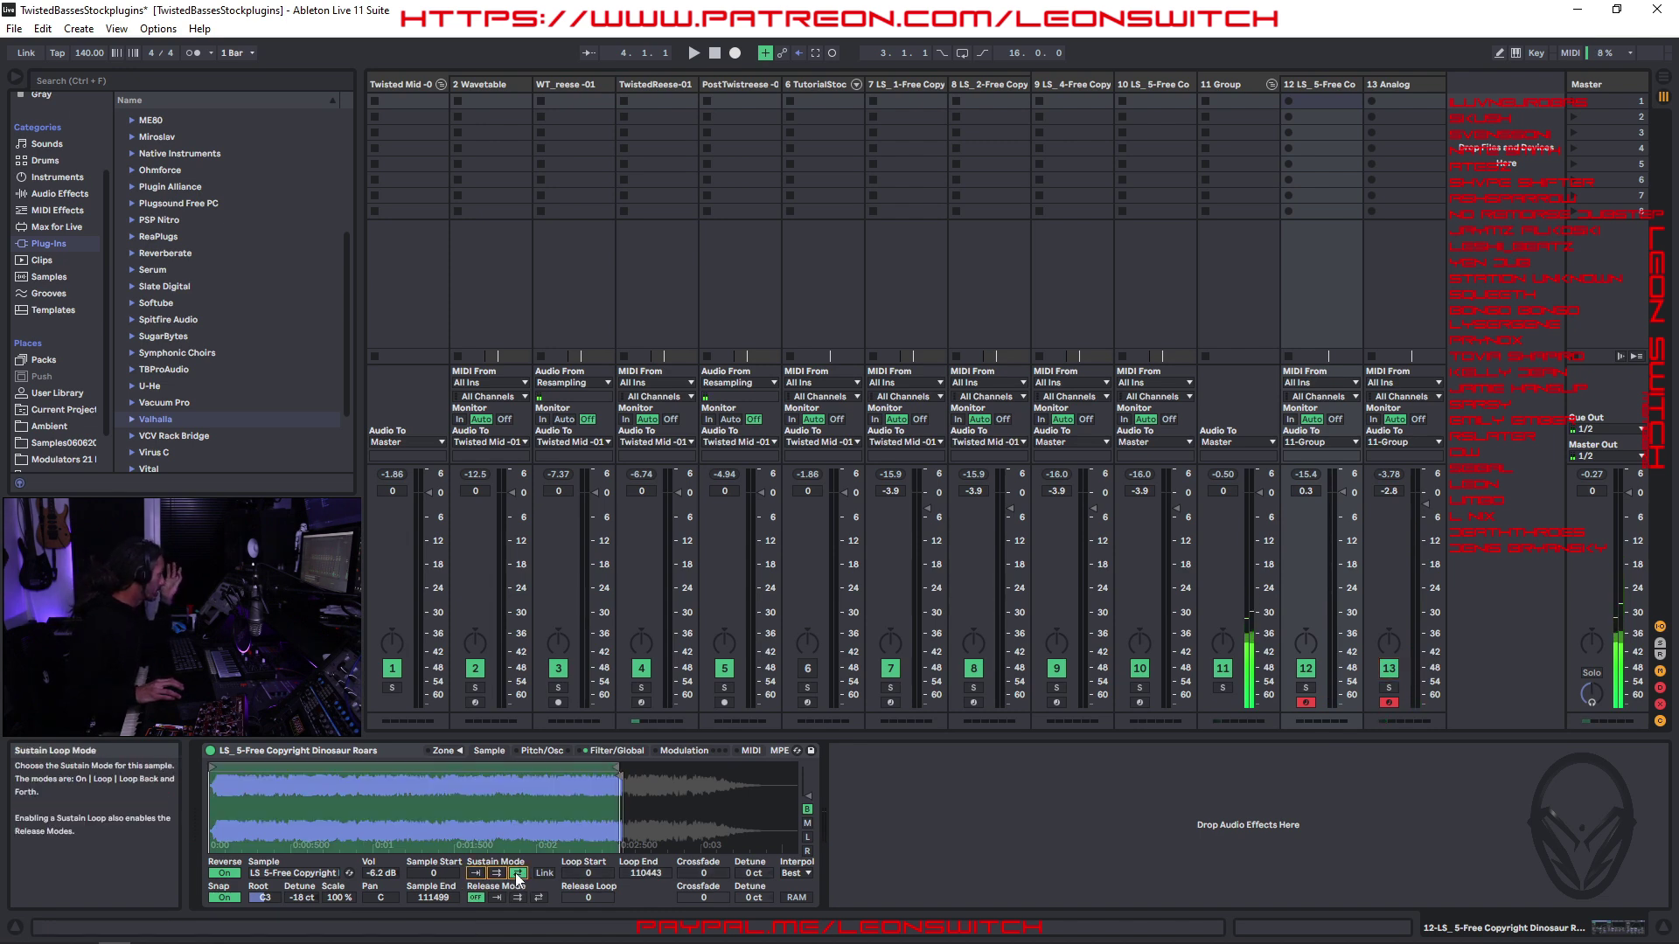
pyautogui.moveTo(211, 769); pyautogui.dragTo(241, 770)
pyautogui.moveTo(615, 773); pyautogui.dragTo(573, 764)
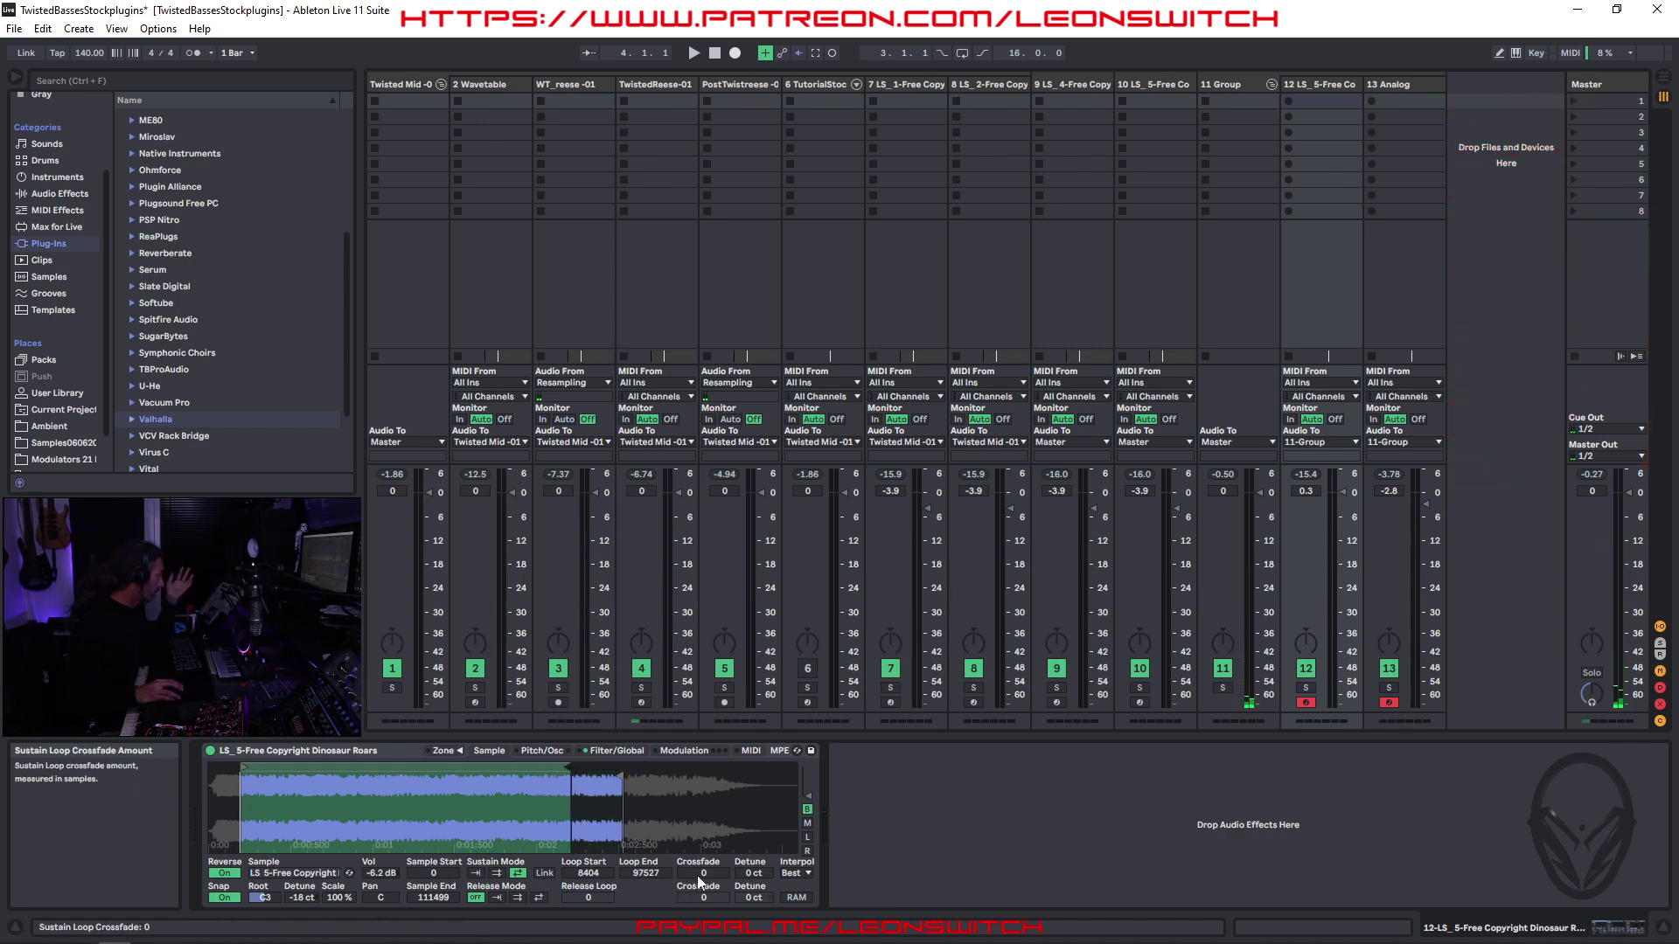
pyautogui.moveTo(700, 874)
pyautogui.mouseDown()
pyautogui.moveTo(699, 831)
pyautogui.moveTo(703, 889)
pyautogui.mouseUp()
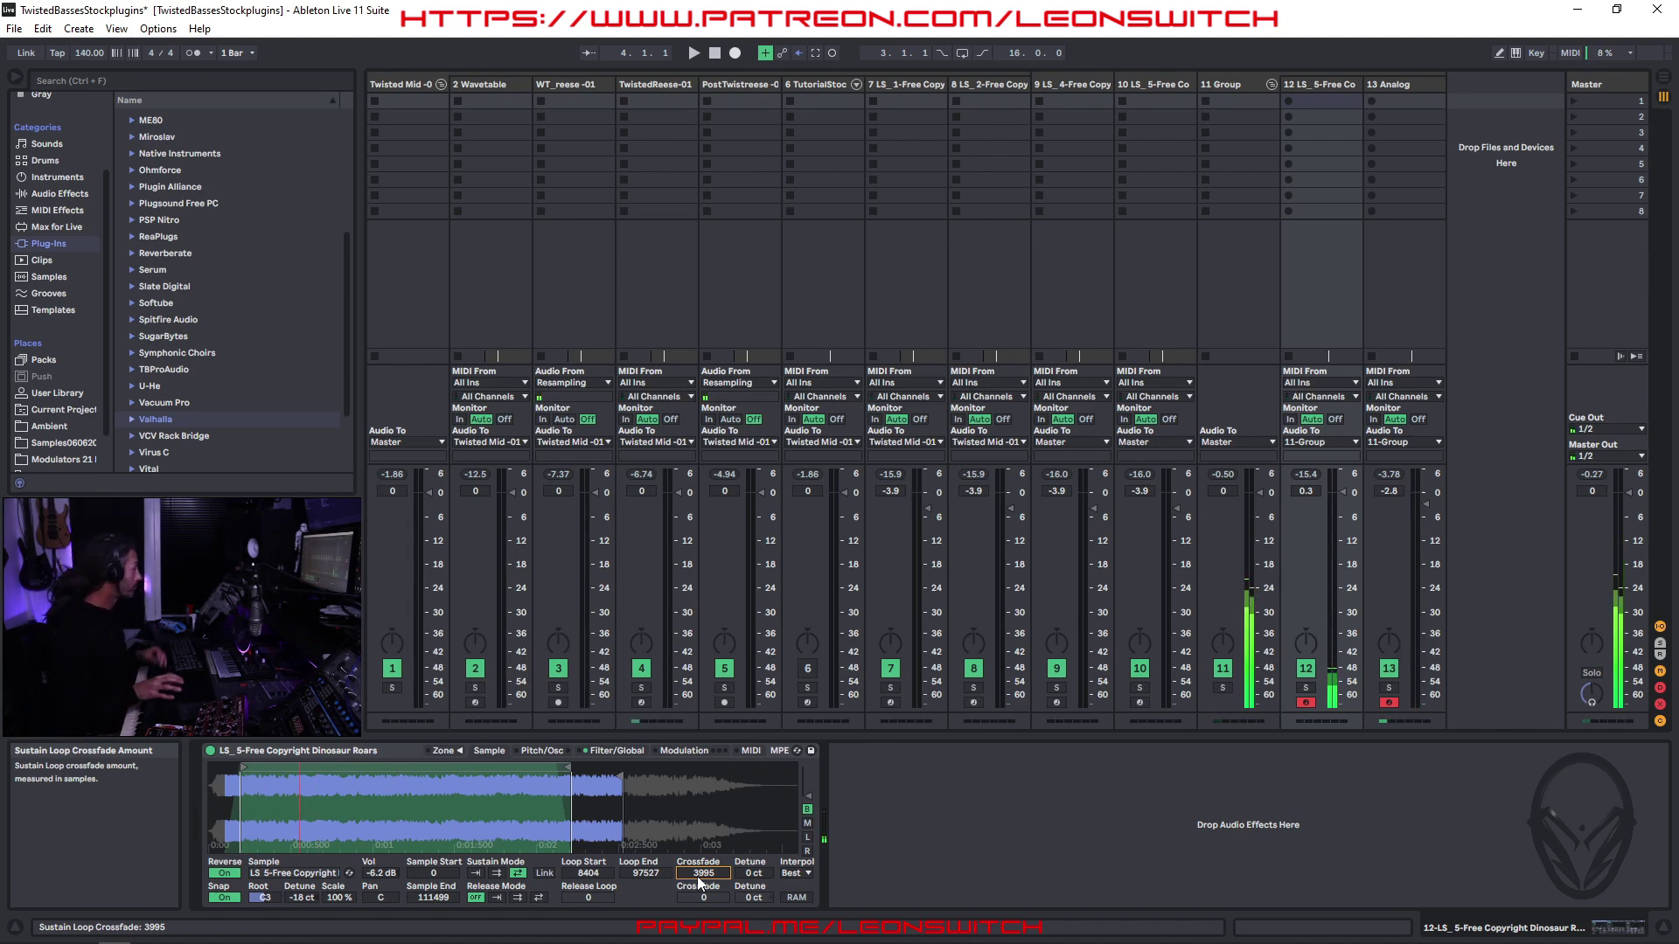
# - Turn on the noise generator in the grouped Analog synth and lower its level to -8.1 dB
pyautogui.click(1425, 86)
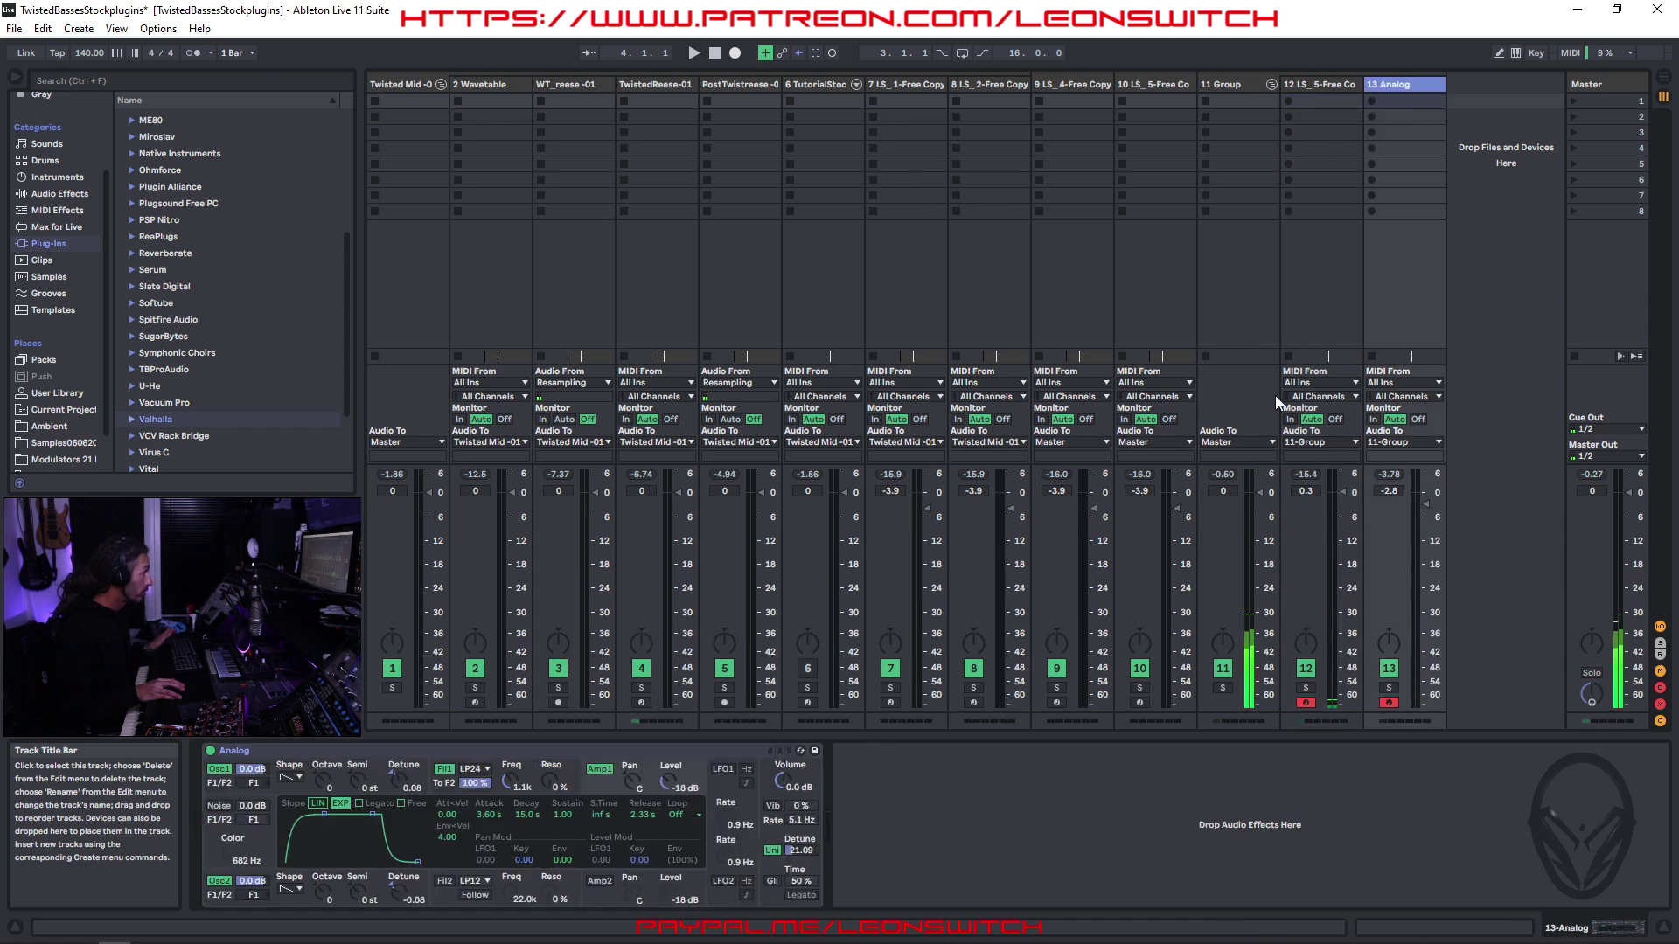
pyautogui.click(218, 806)
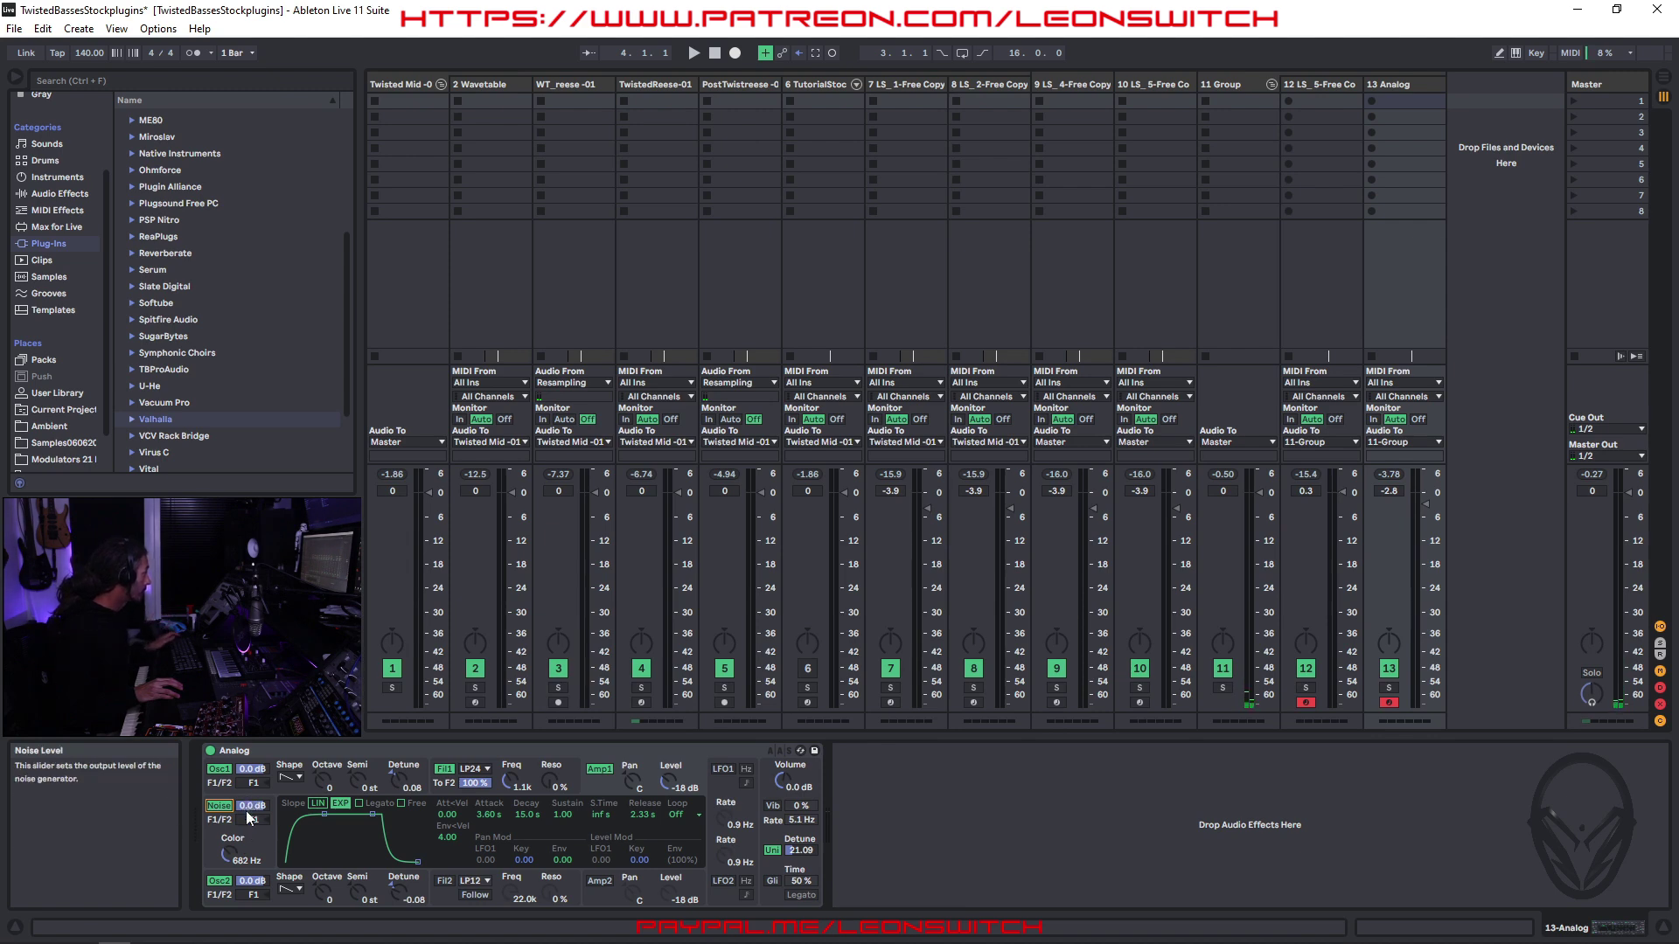
pyautogui.moveTo(250, 814)
pyautogui.mouseDown()
pyautogui.moveTo(249, 843)
pyautogui.moveTo(249, 806)
pyautogui.mouseUp()
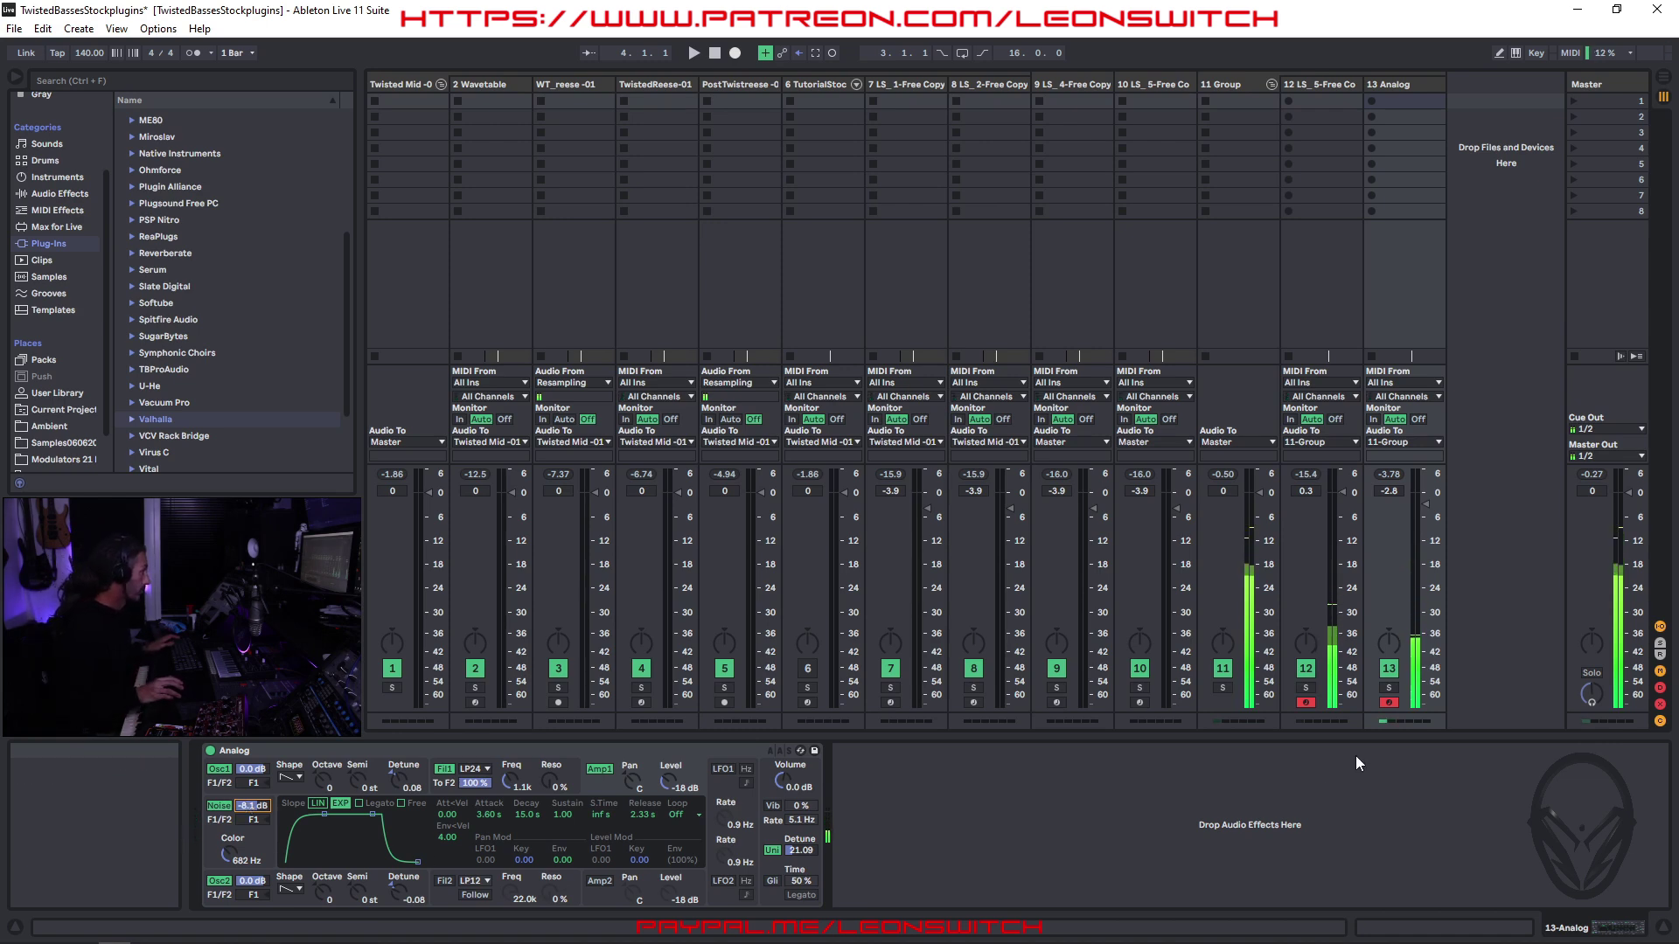
# - Mute the grouped roar to compare Analog's noise on and off, set noise color to 22.0 kHz and level to -14 dB, then unmute the roar
pyautogui.click(1306, 670)
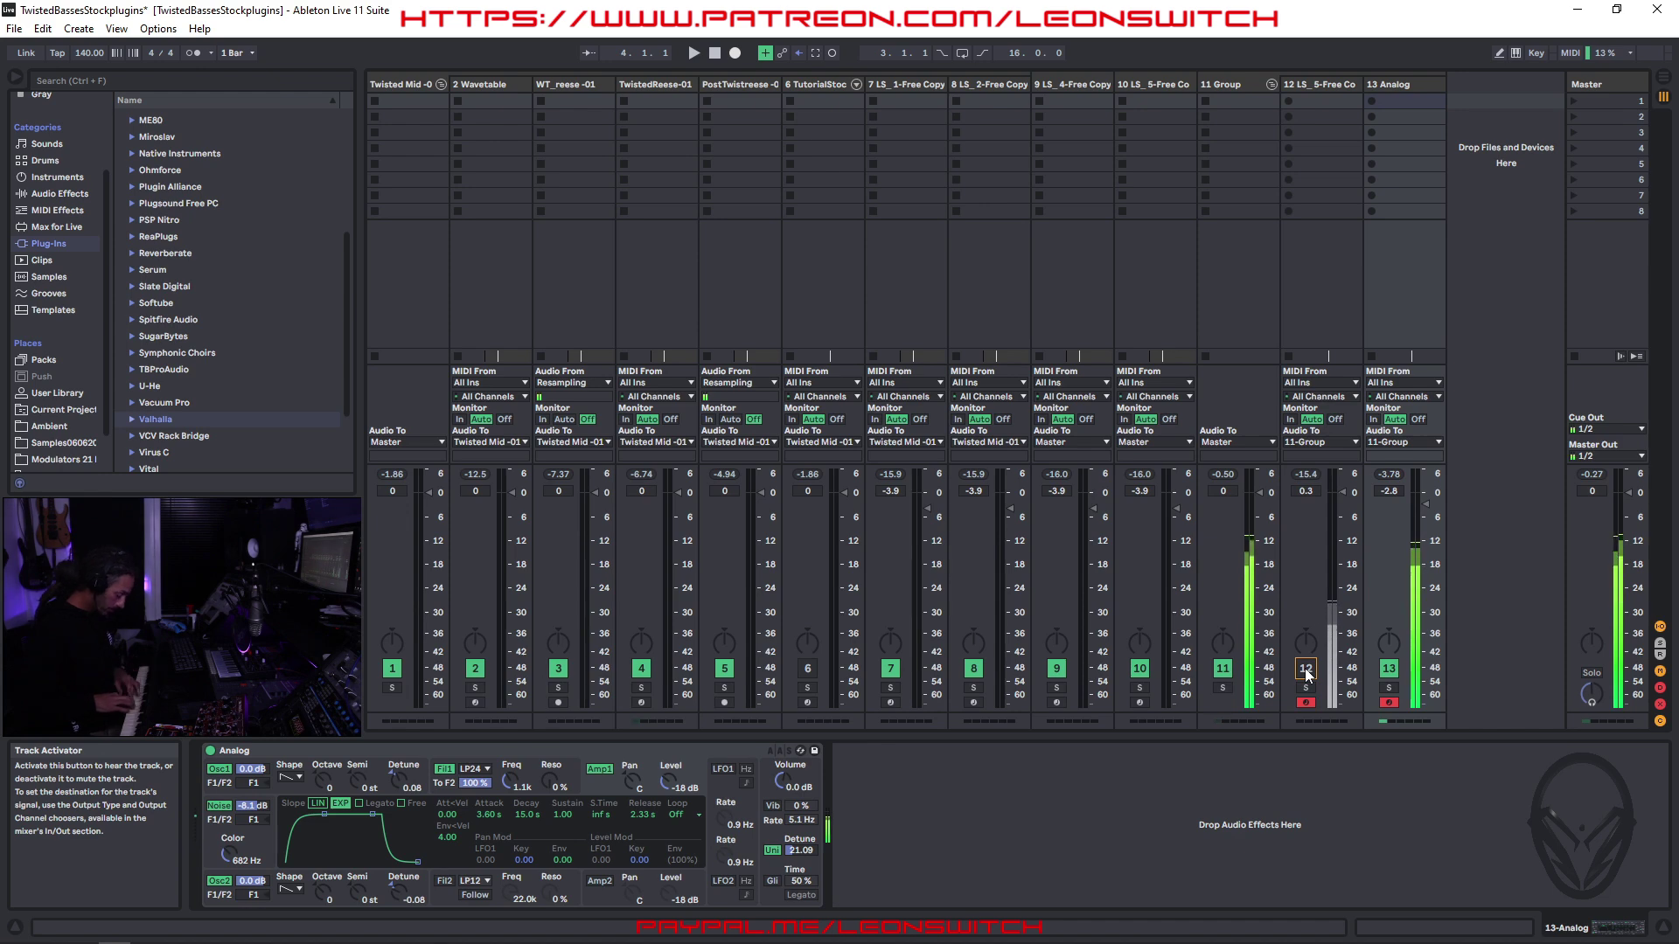
pyautogui.click(222, 808)
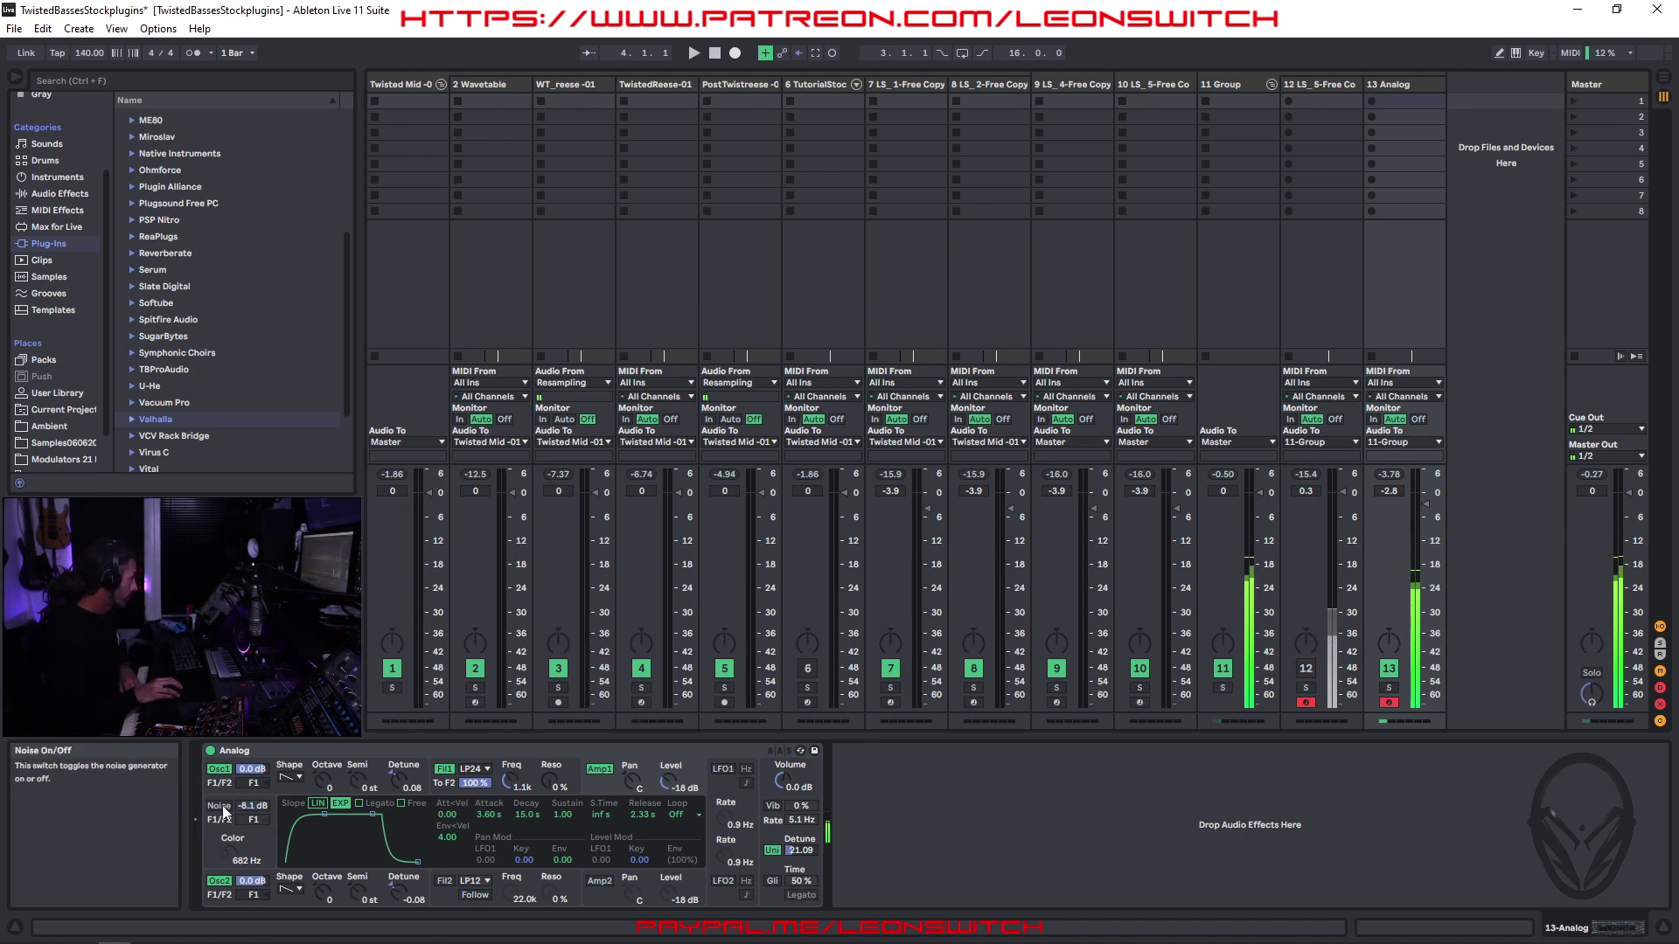
pyautogui.click(222, 808)
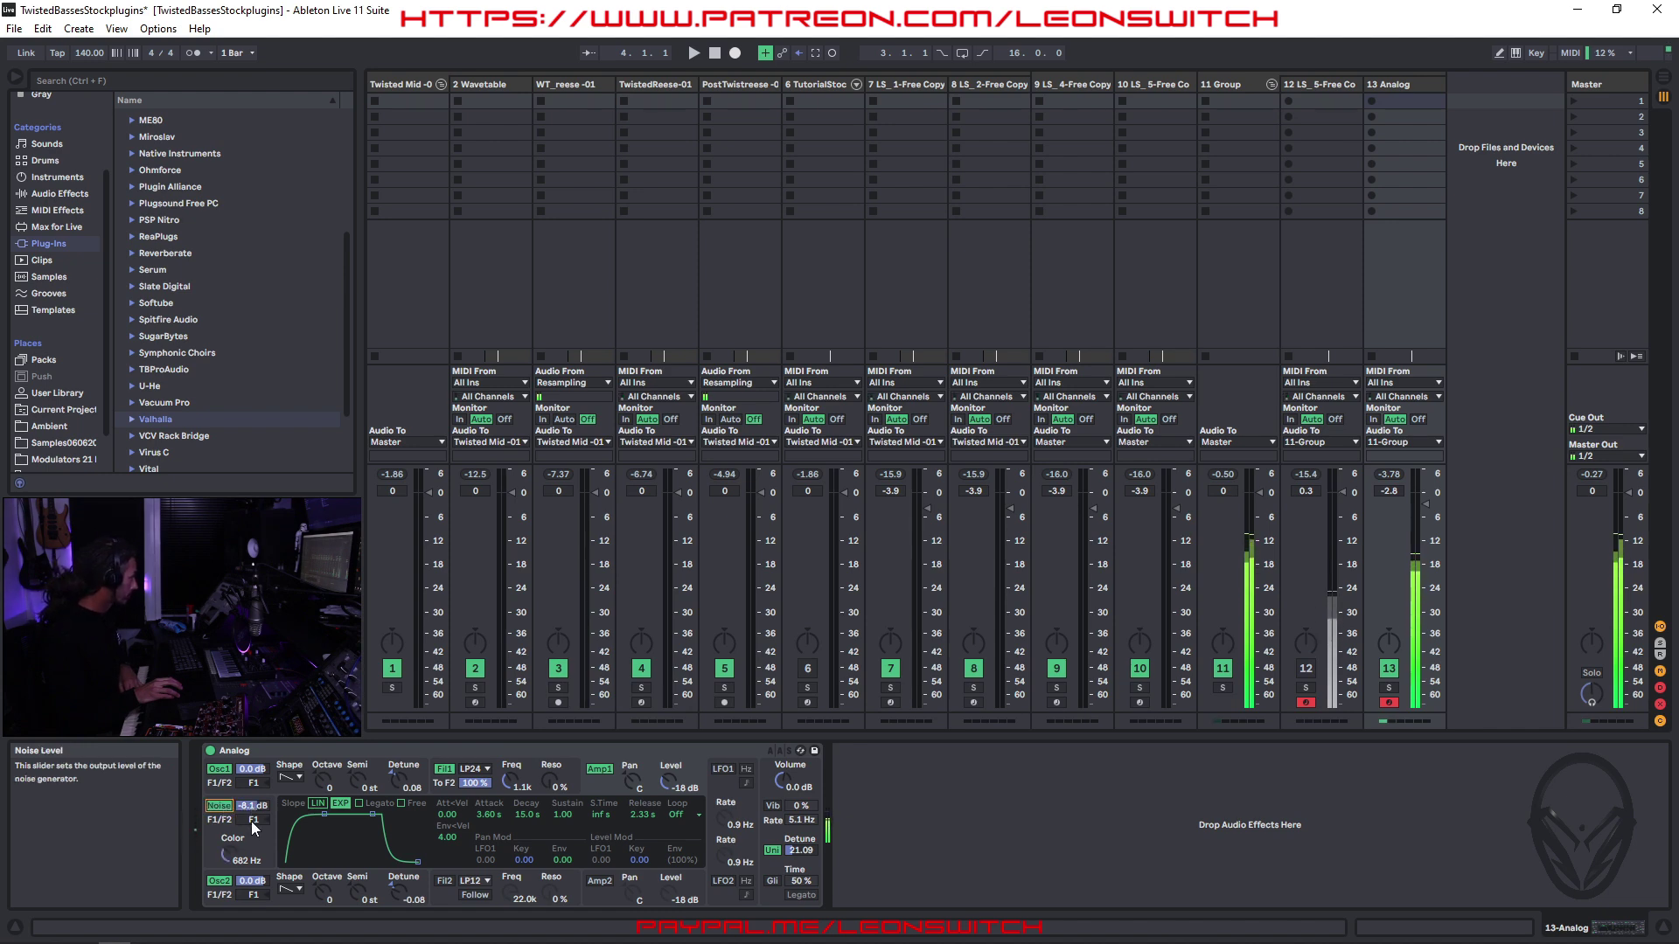
pyautogui.moveTo(232, 853); pyautogui.dragTo(232, 800)
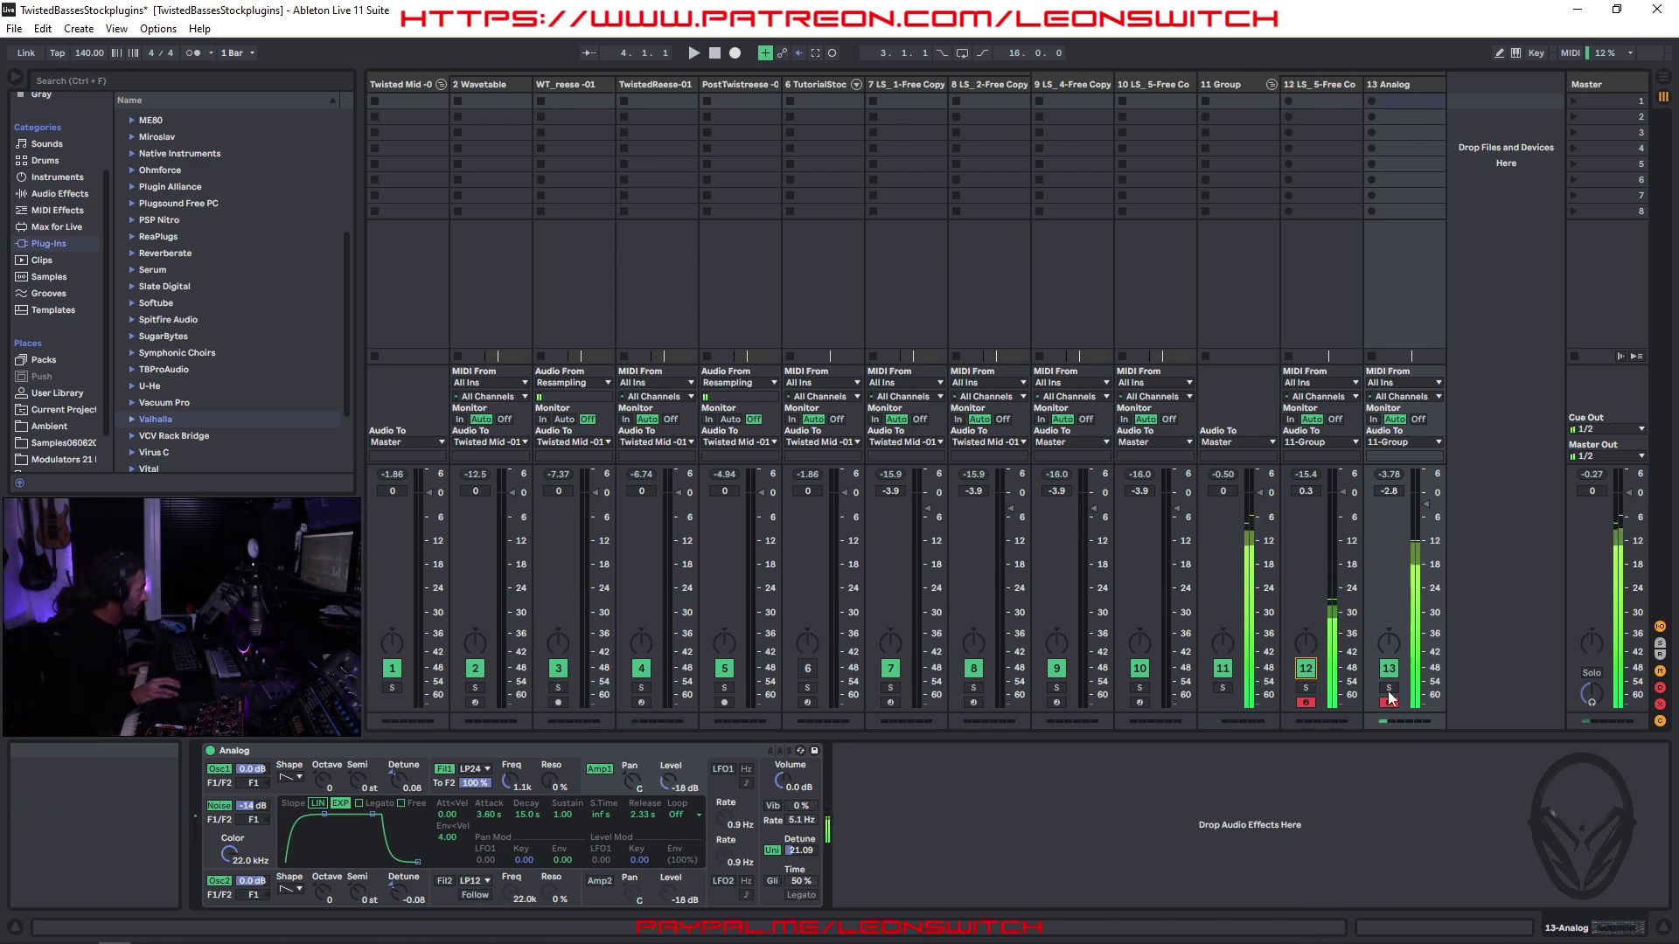
pyautogui.click(1306, 670)
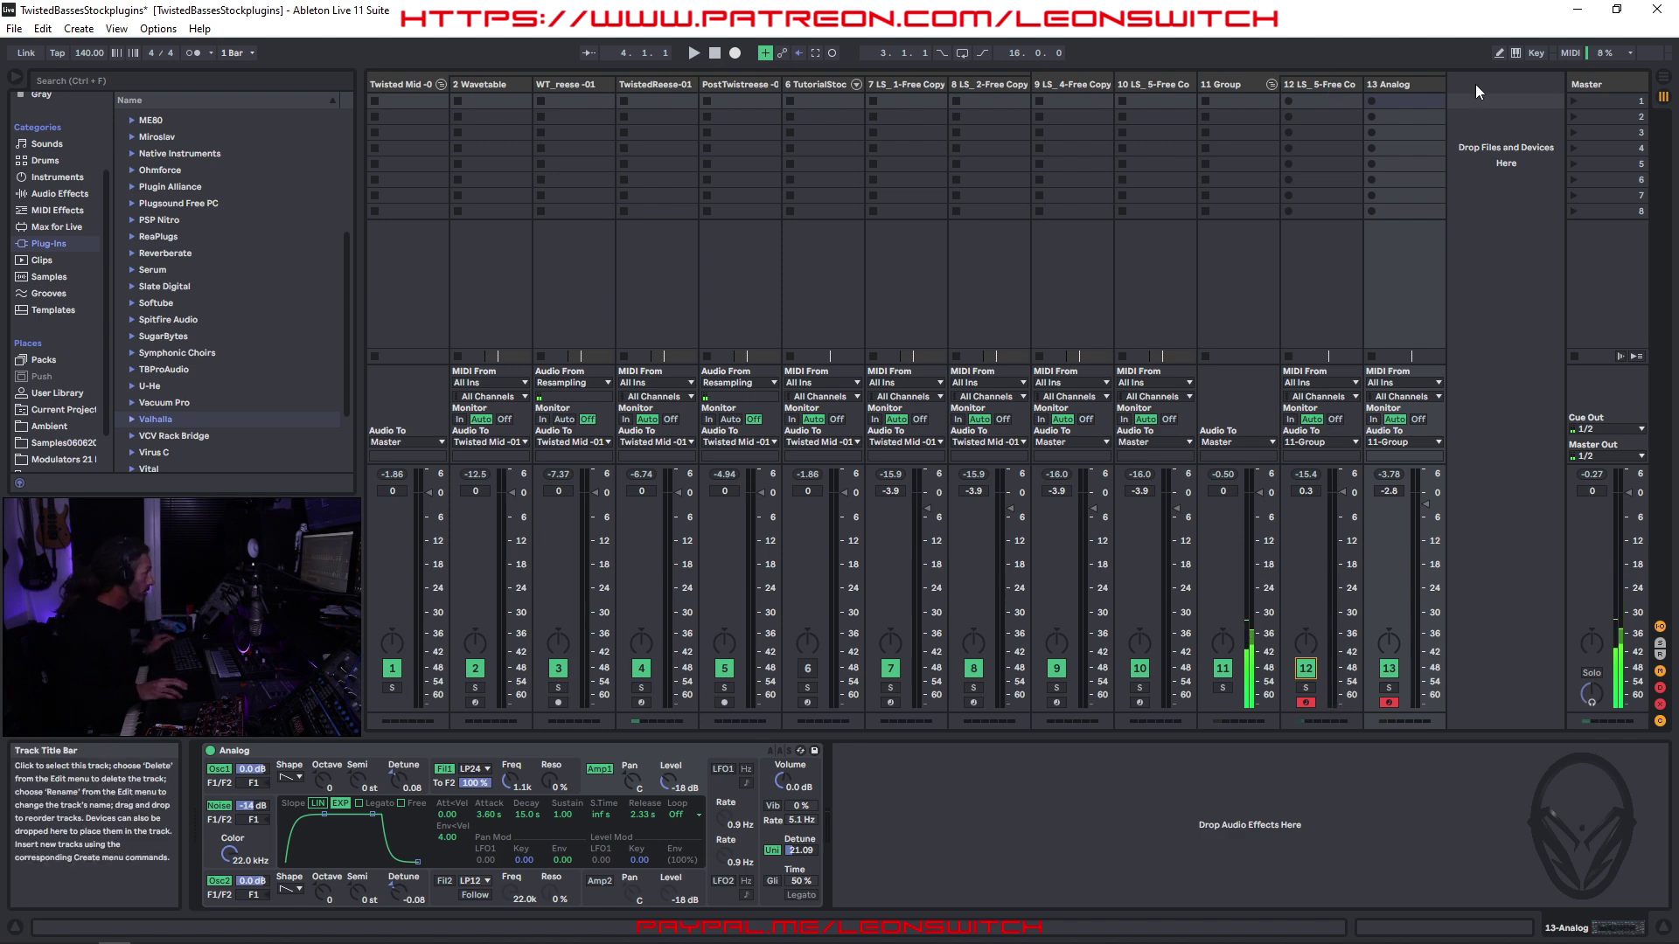
# - Insert an empty 16-bar MIDI clip on the grouped roar track in the Arrangement, starting at bar 3
pyautogui.press('Tab')
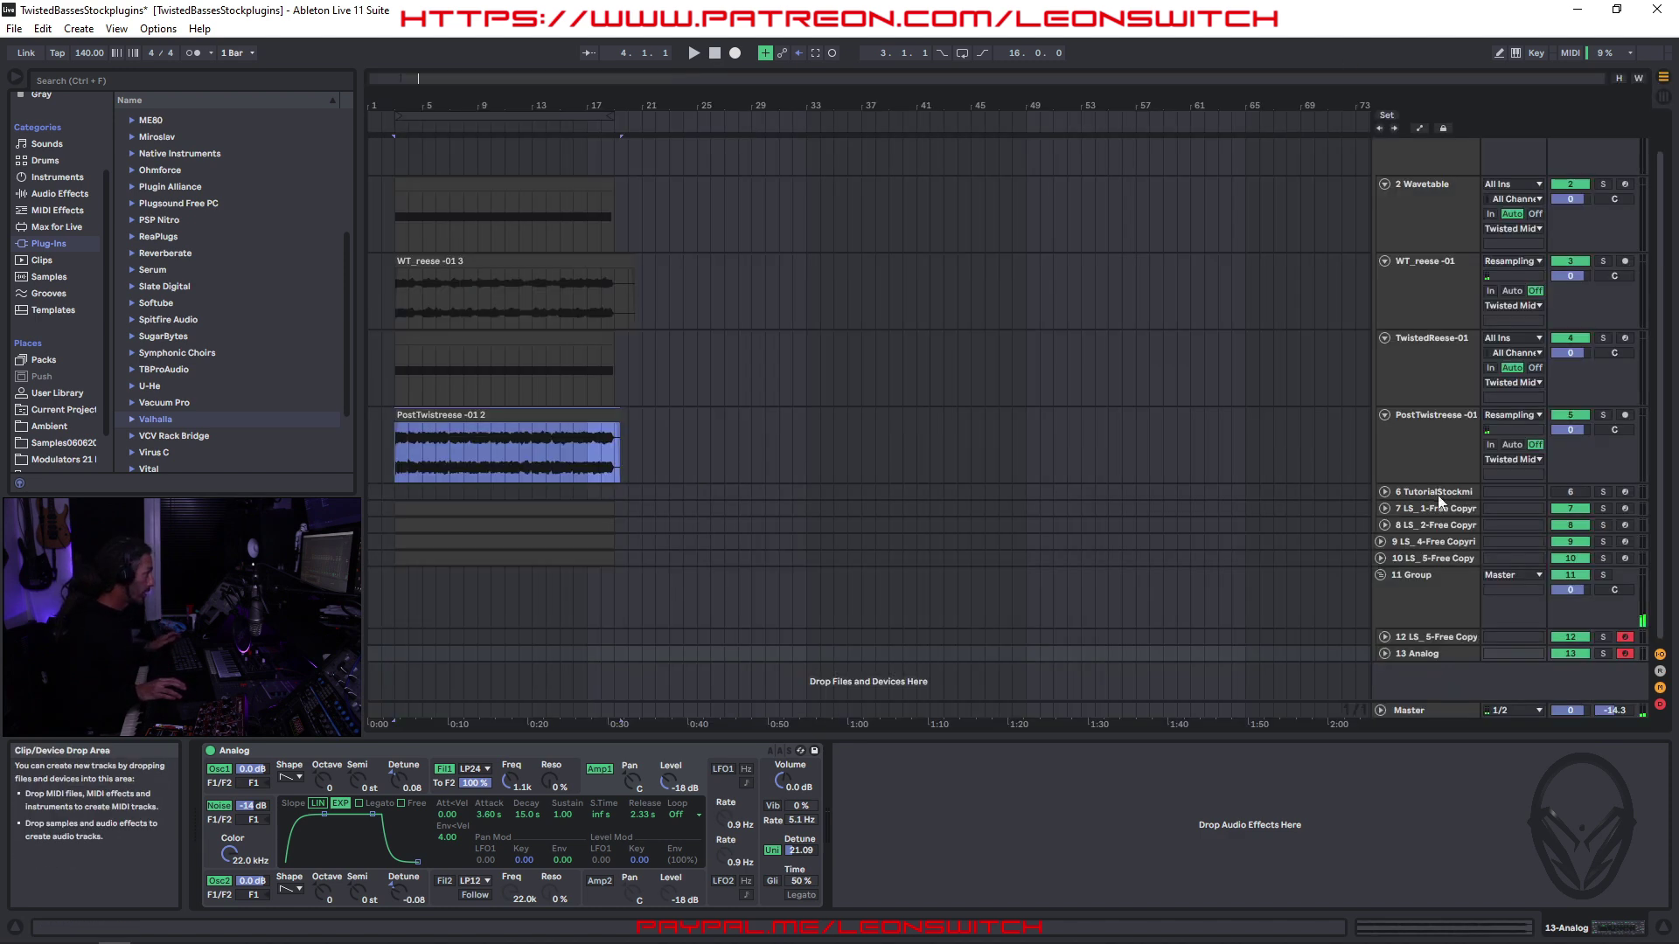
pyautogui.moveTo(395, 633); pyautogui.dragTo(610, 633)
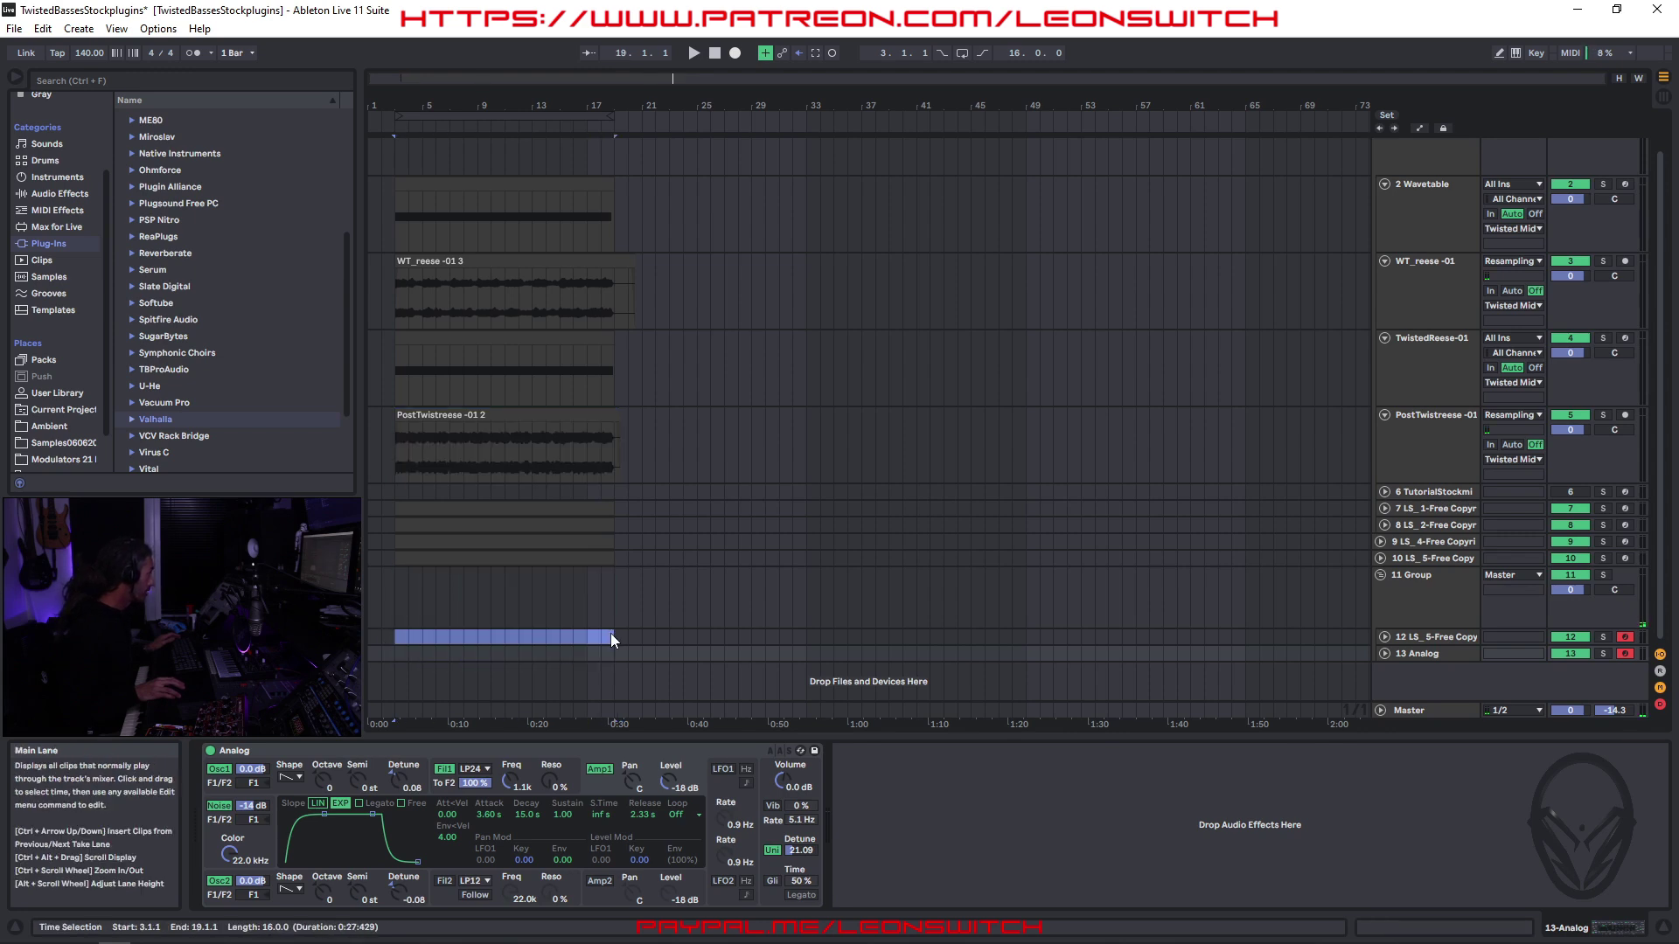
pyautogui.rightClick(610, 633)
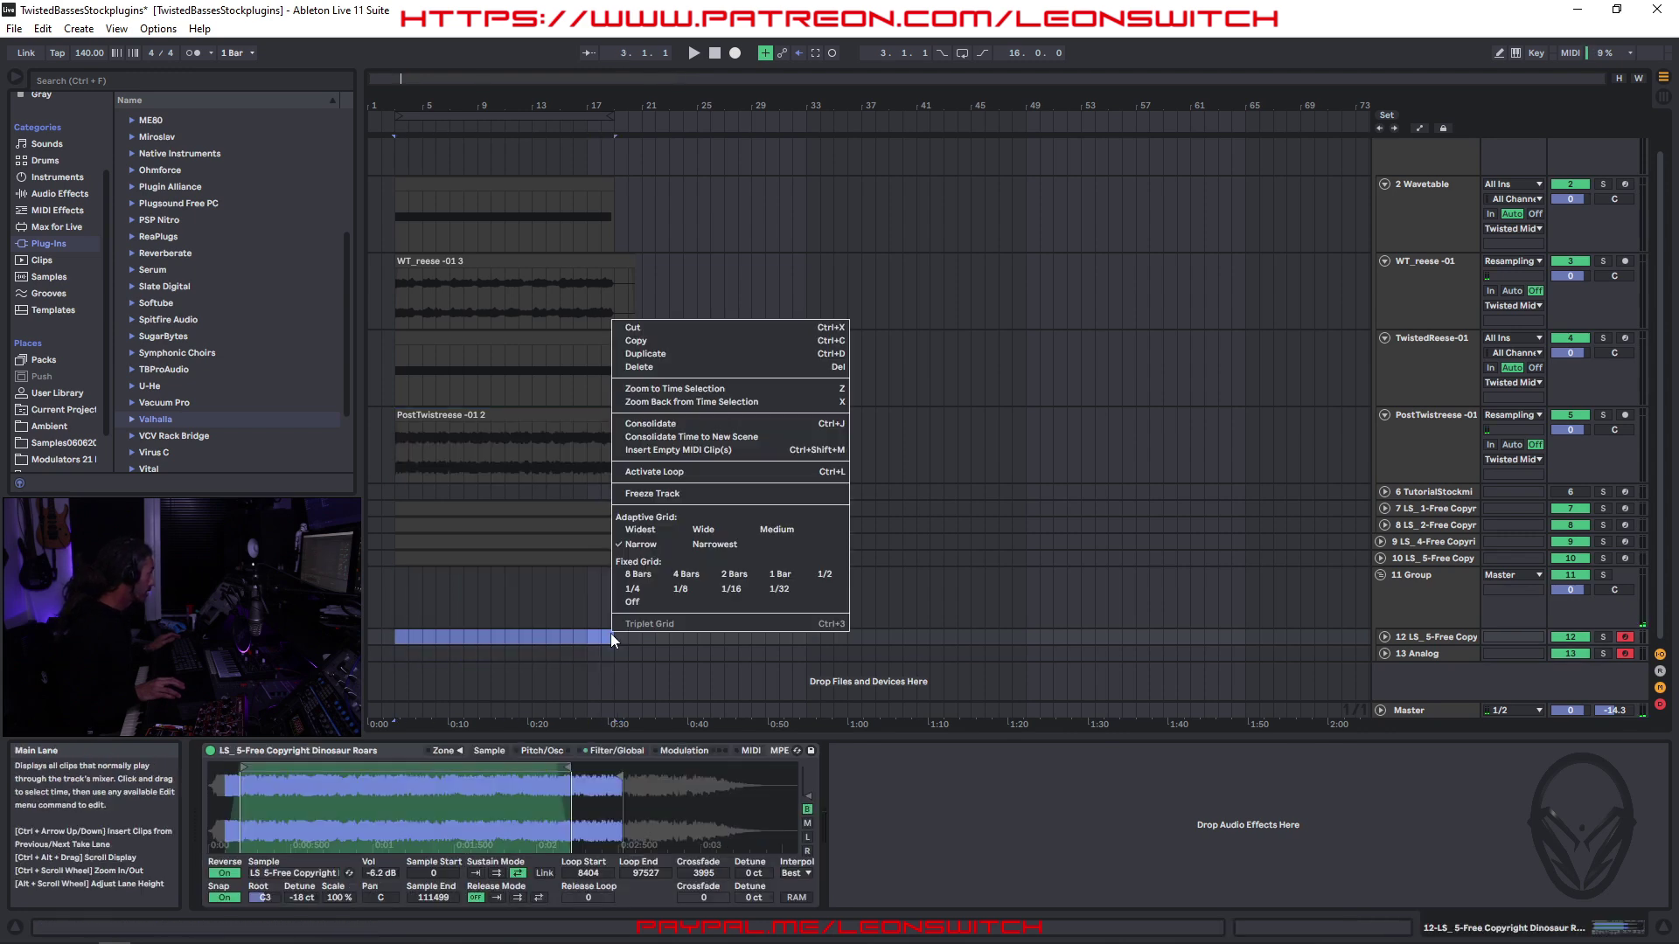
pyautogui.click(708, 450)
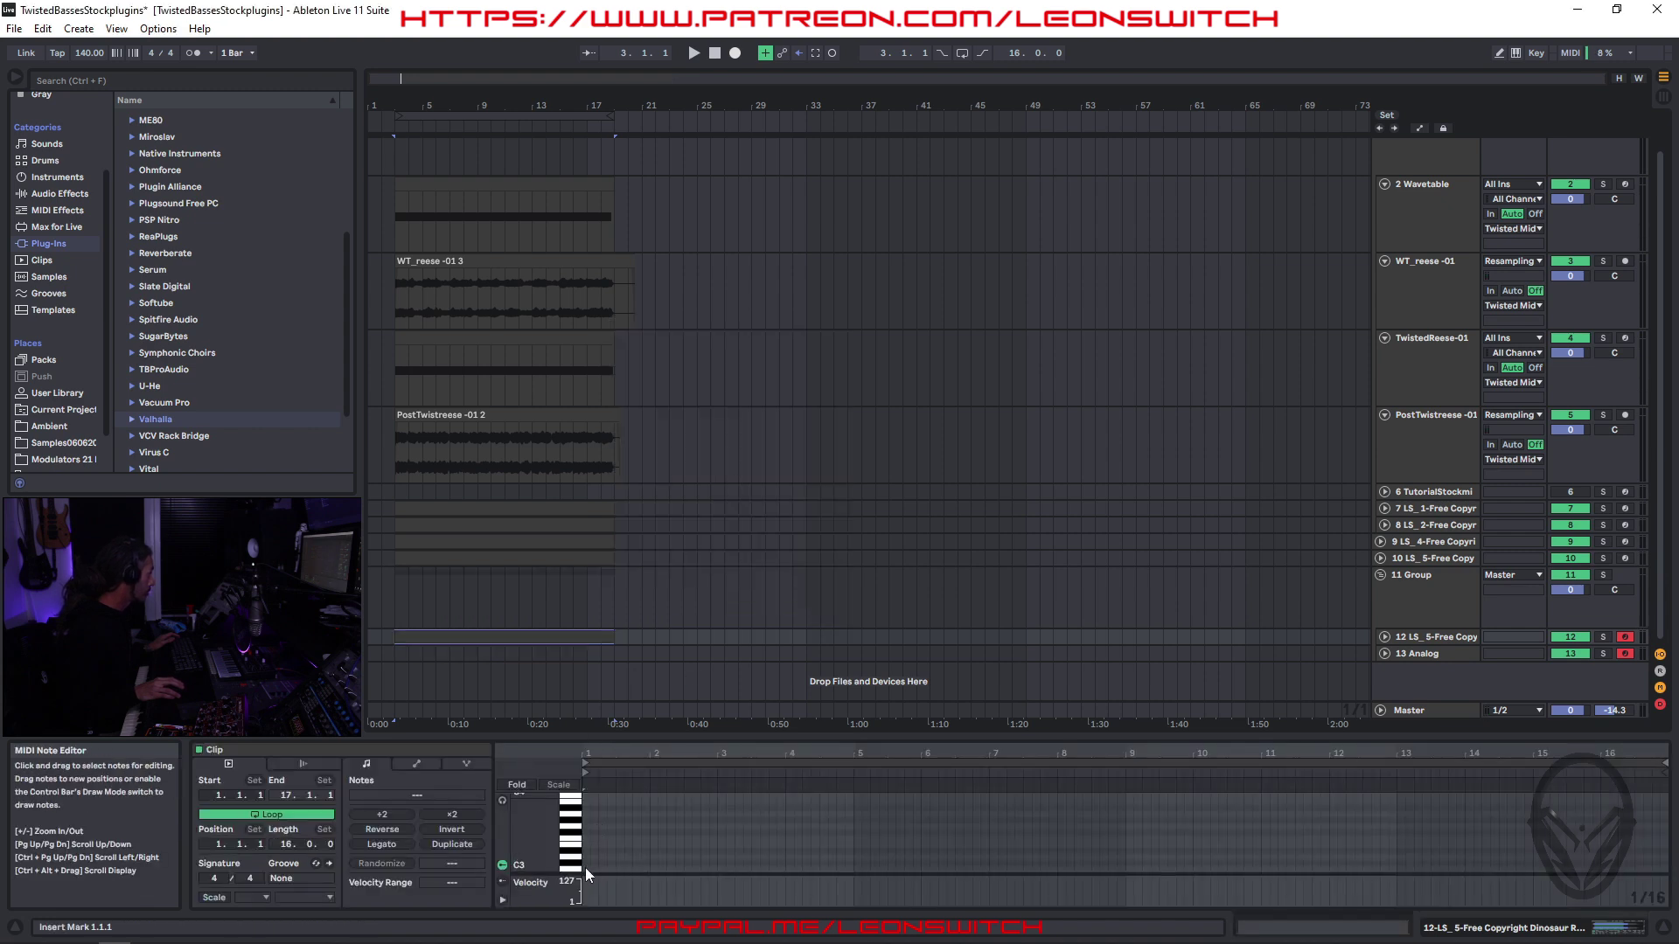
# - Set the note editor's grid to 1/8 and draw one C3 note spanning the whole 16-bar clip
pyautogui.moveTo(585, 870); pyautogui.dragTo(1265, 880)
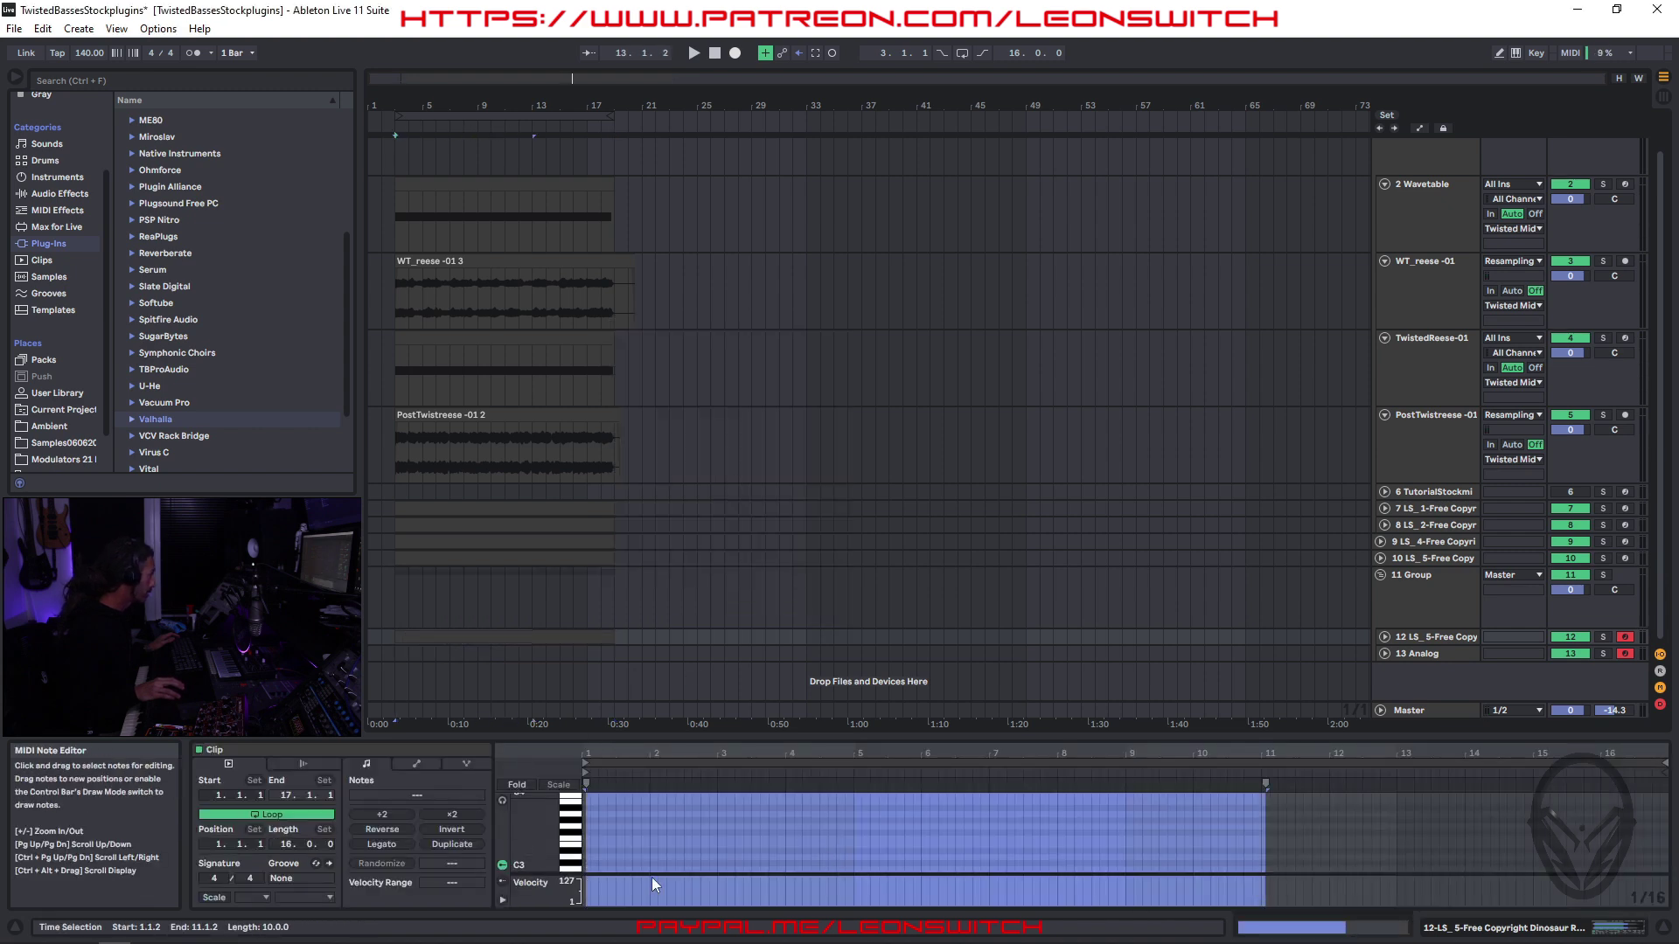
pyautogui.rightClick(608, 853)
pyautogui.click(669, 764)
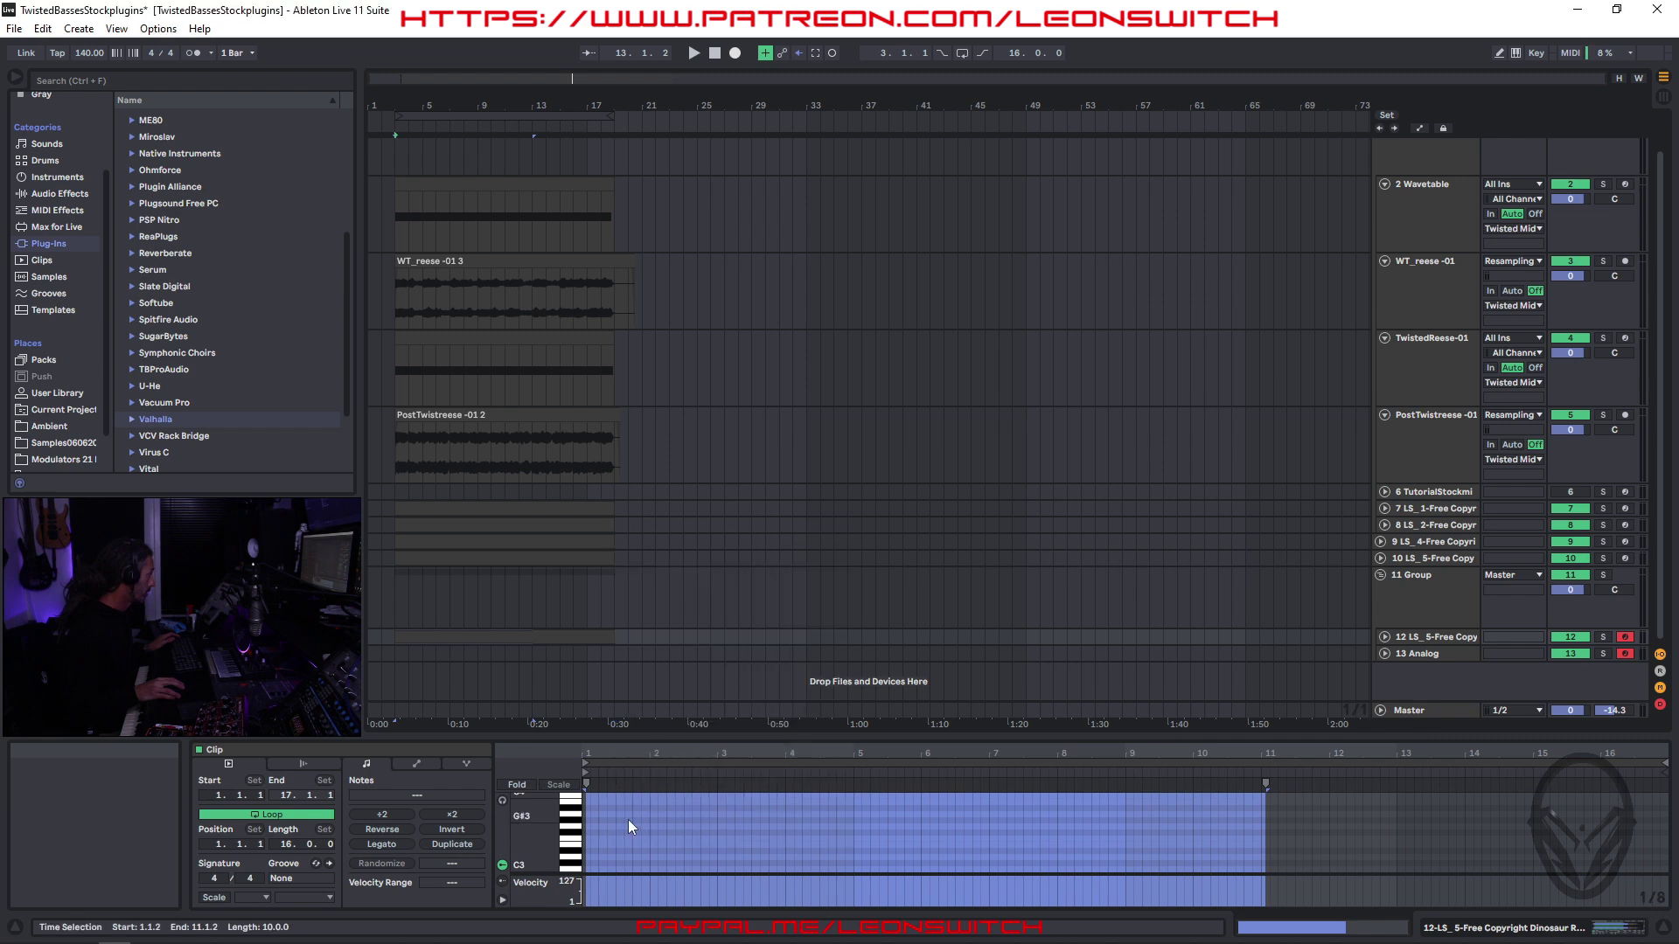
pyautogui.click(588, 870)
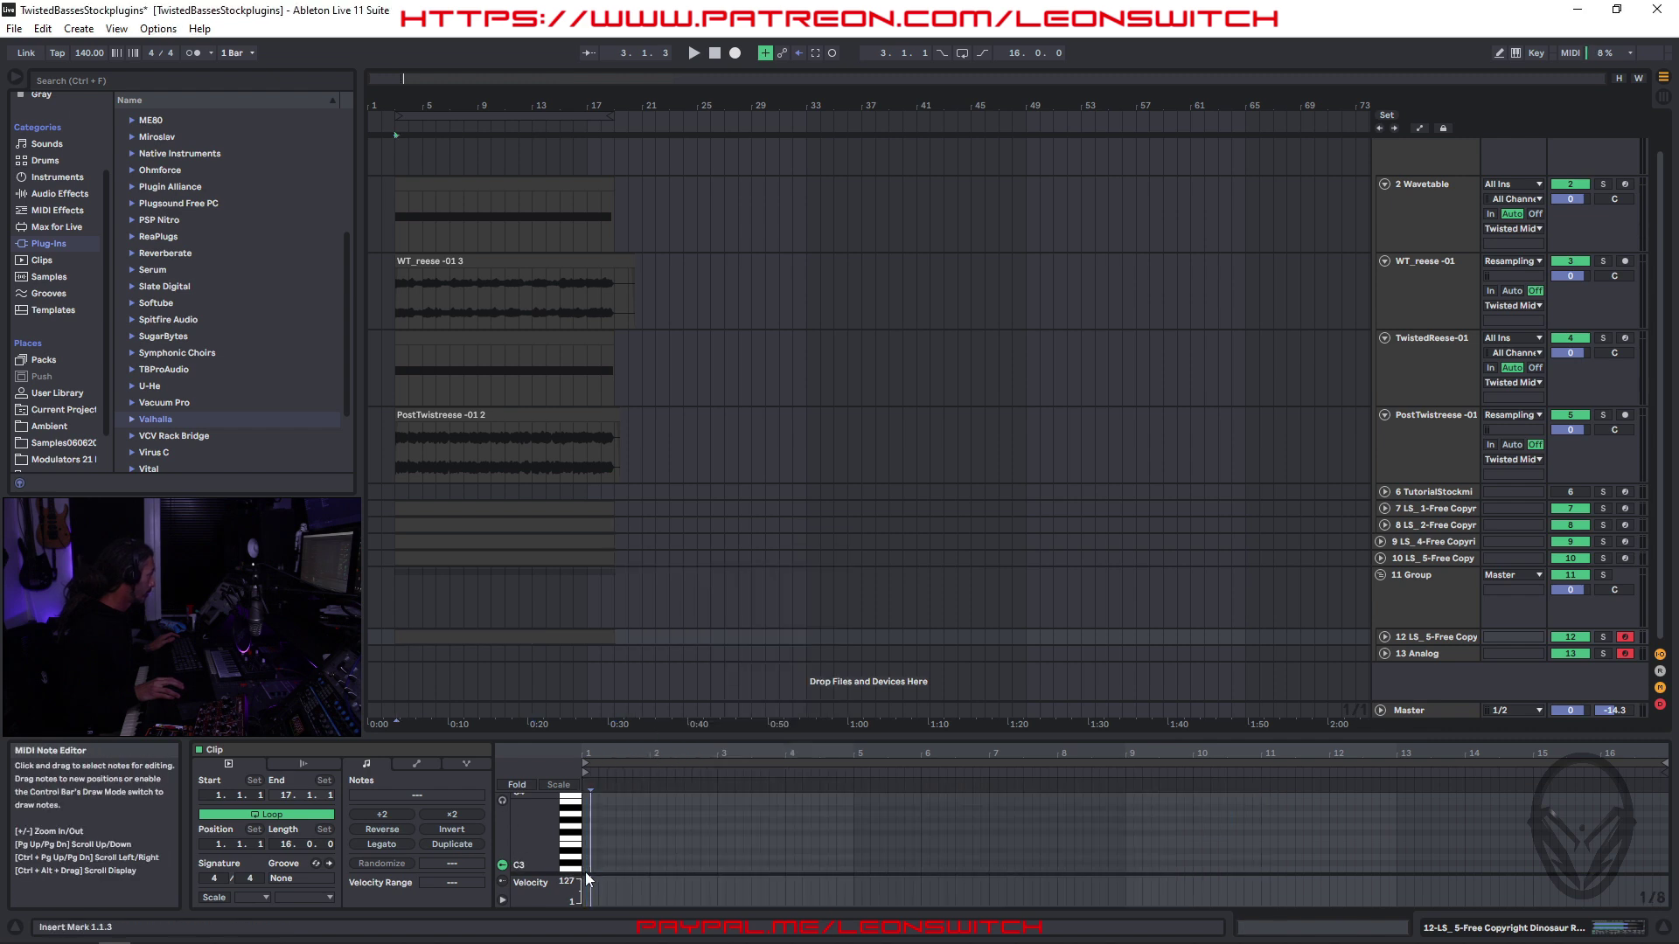
pyautogui.moveTo(586, 867); pyautogui.dragTo(1649, 865)
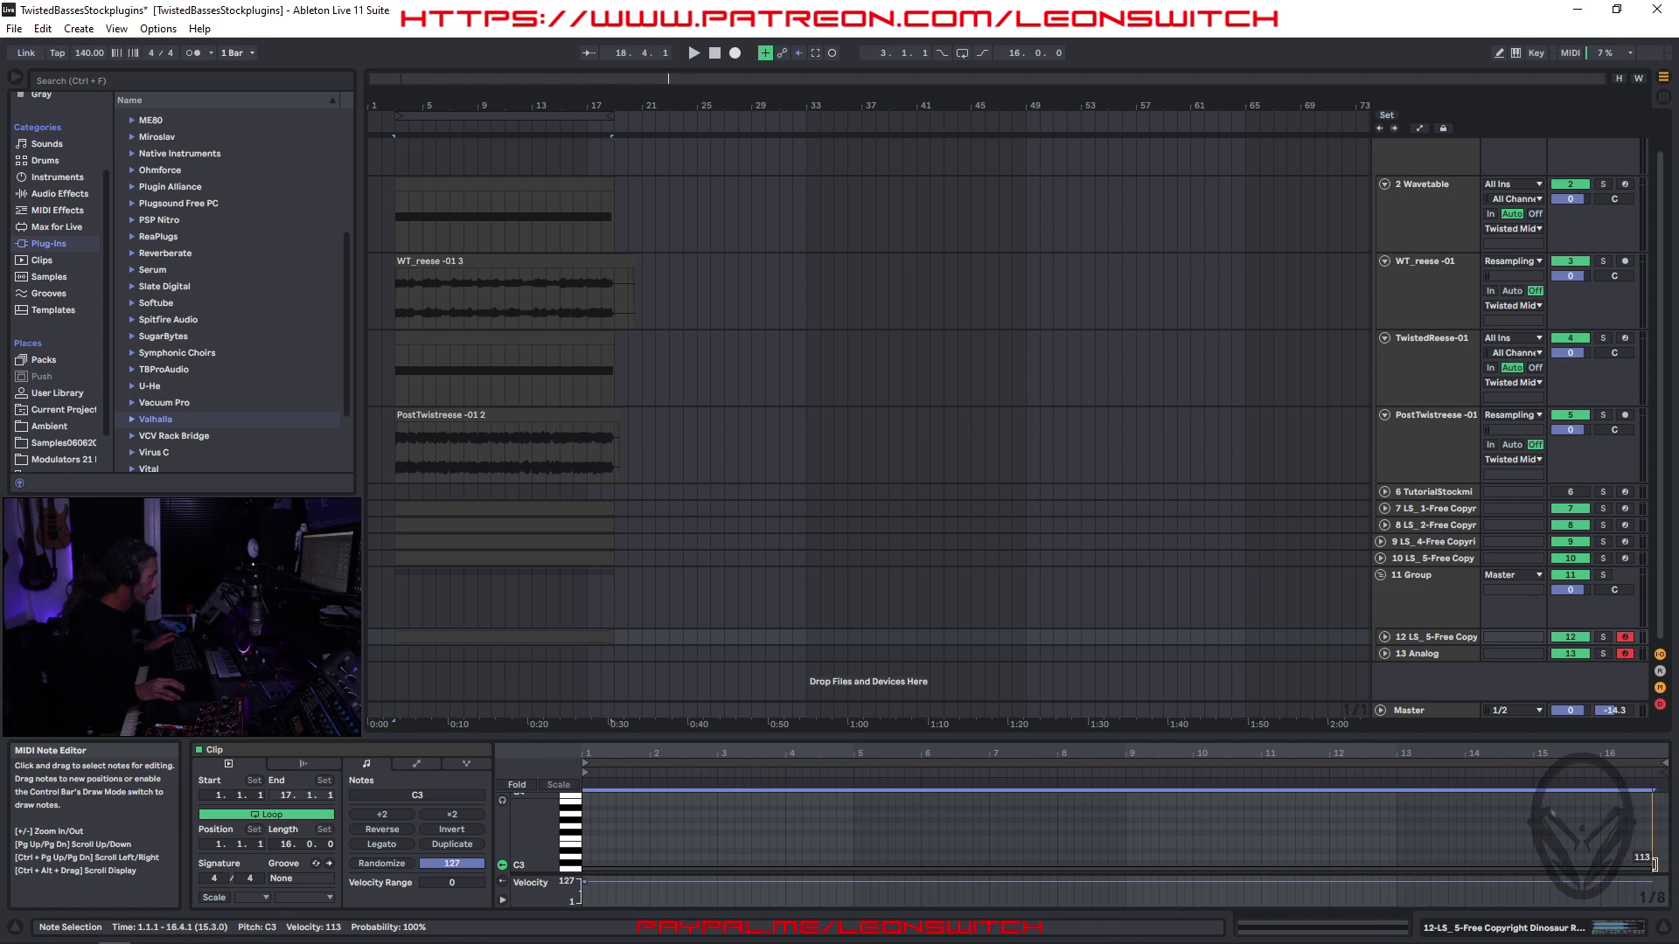
pyautogui.click(1664, 872)
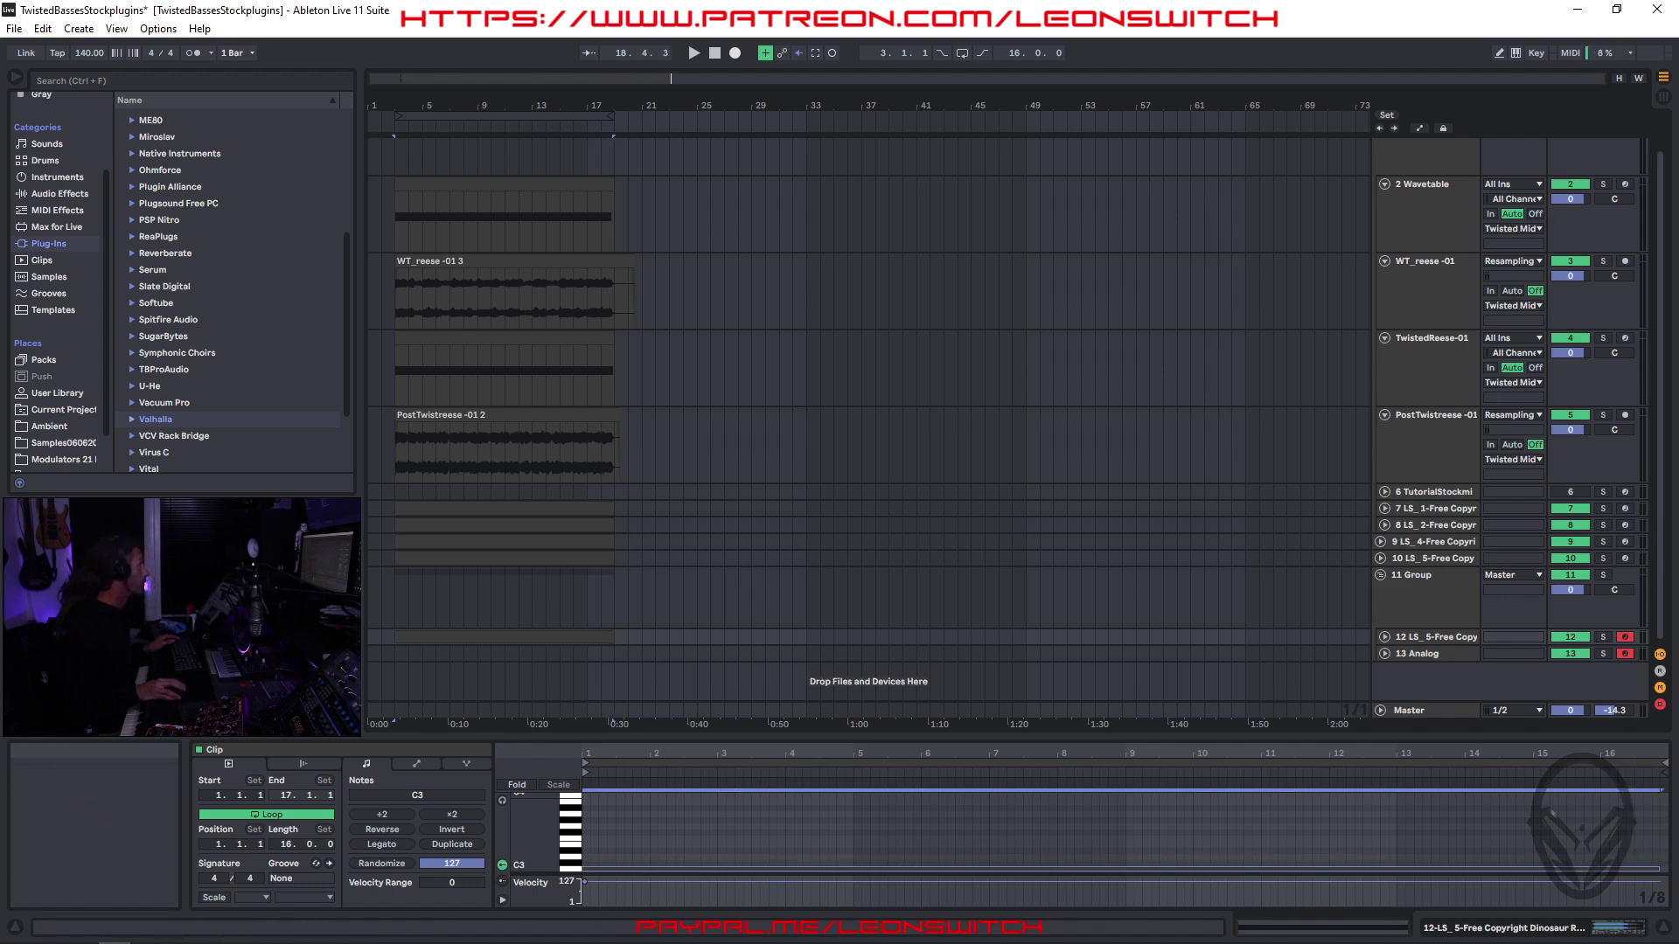
# - Copy the C3 MIDI clip to the Analog track at the same position, solo the group and play back both layers
pyautogui.click(550, 639)
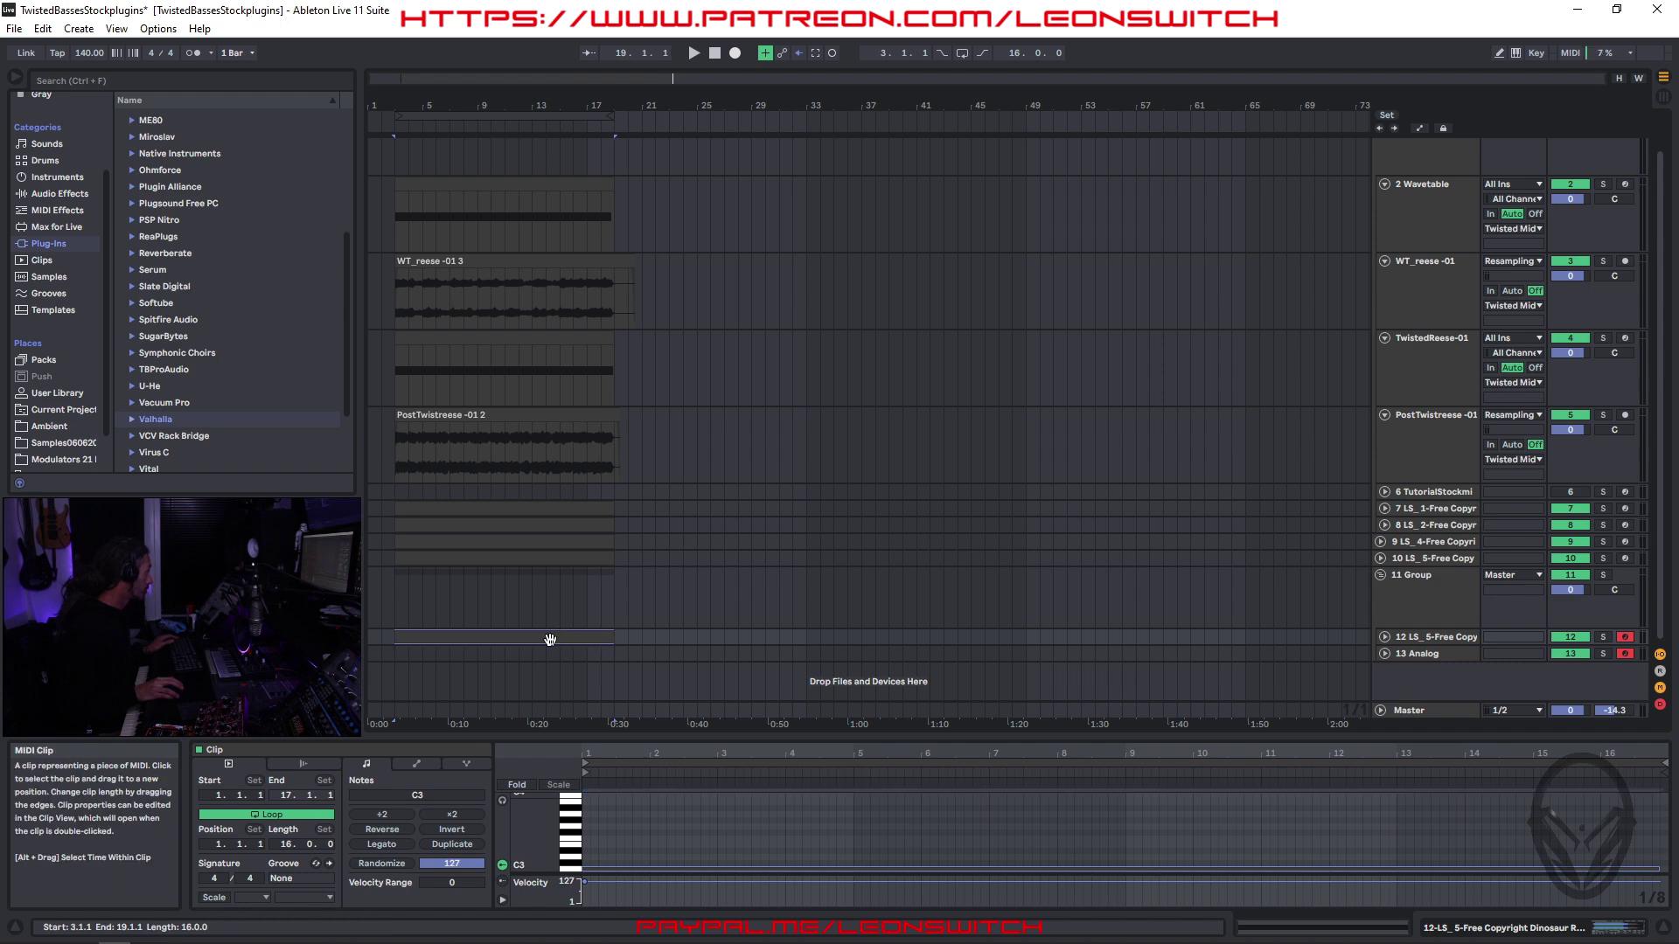
pyautogui.moveTo(550, 641); pyautogui.dragTo(549, 648)
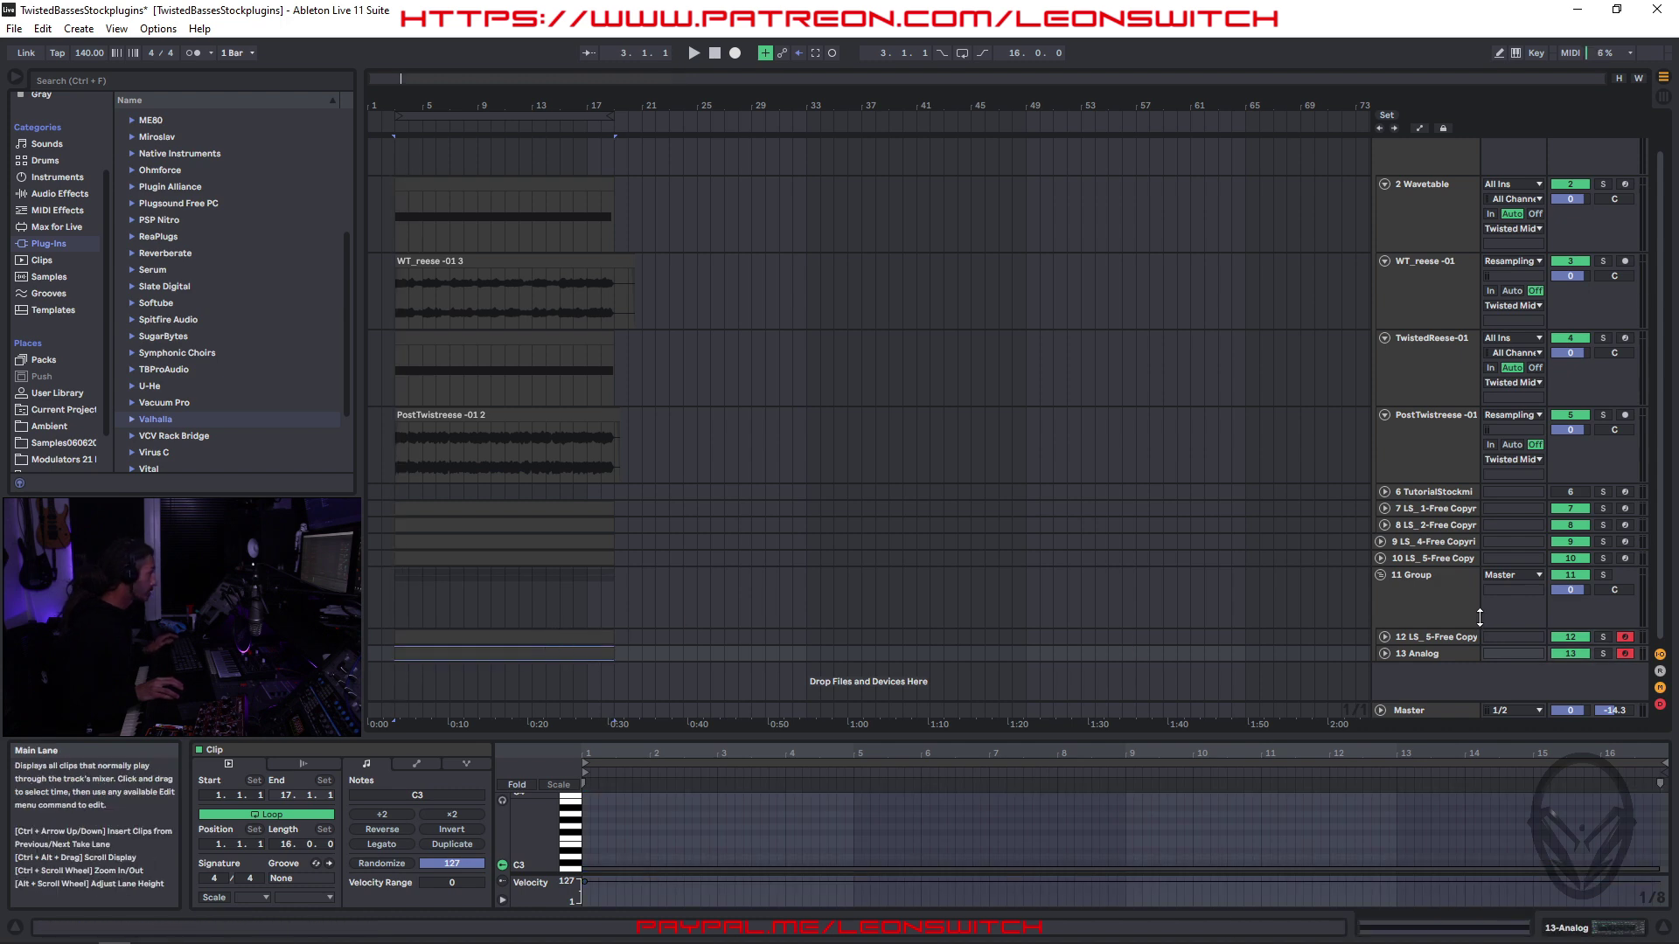
pyautogui.click(1603, 575)
pyautogui.press('space')
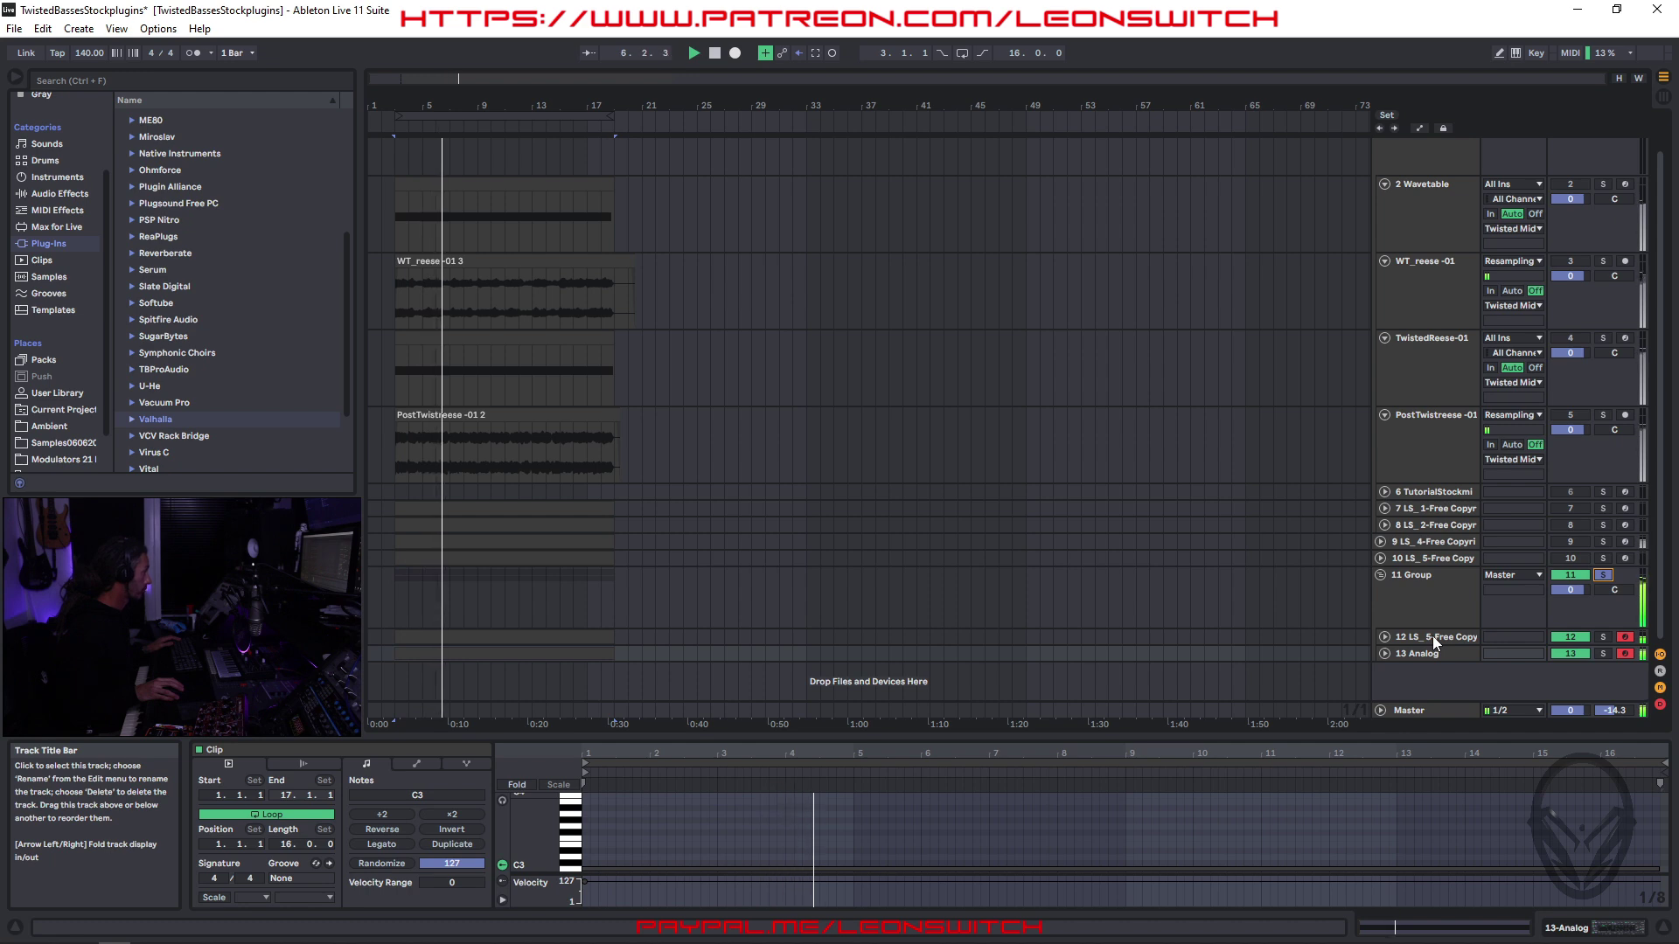
# - Stop playback, insert a new audio track below the group, set its input to Resampling and arm it for recording
pyautogui.rightClick(1436, 680)
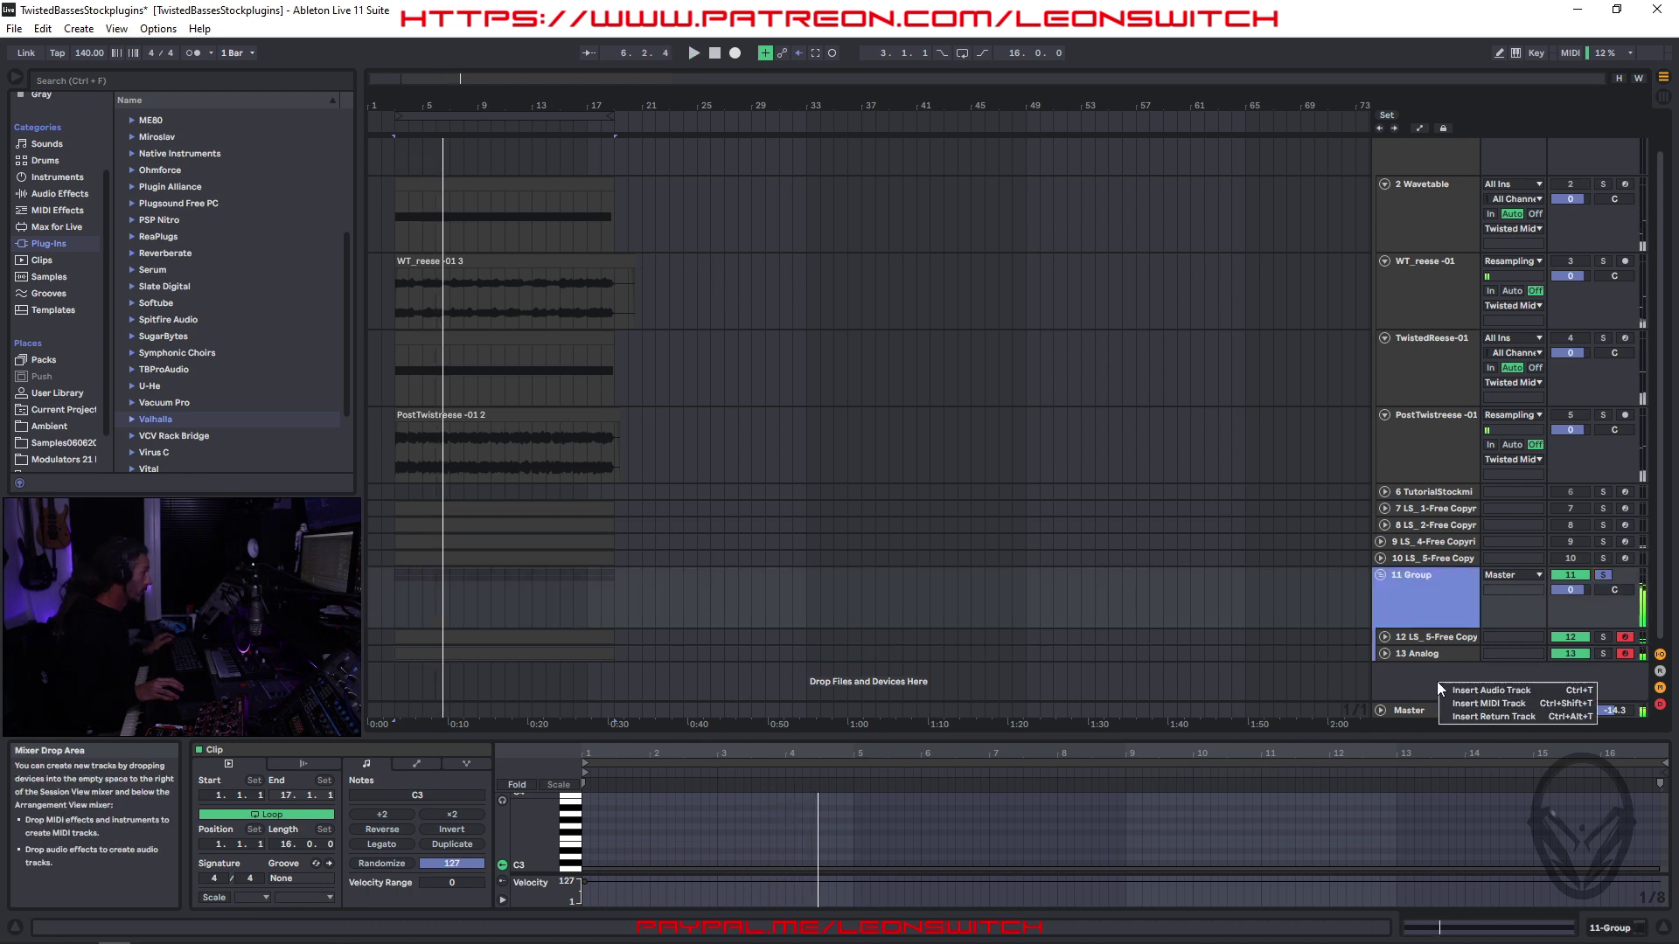
pyautogui.click(1500, 691)
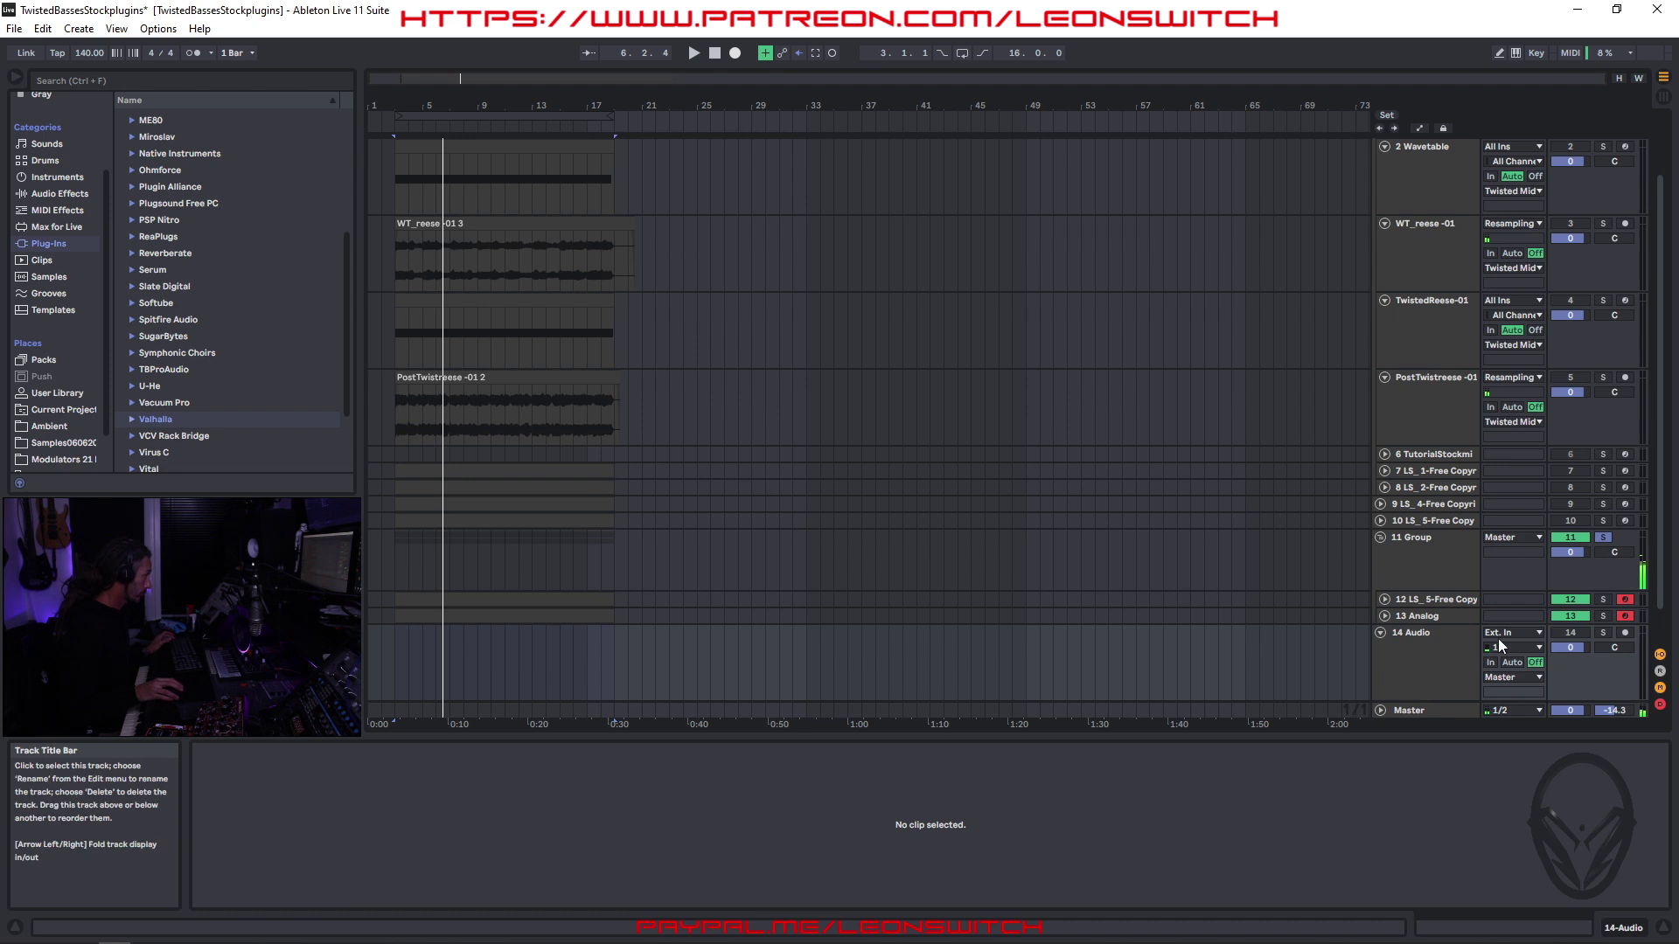
pyautogui.click(1519, 637)
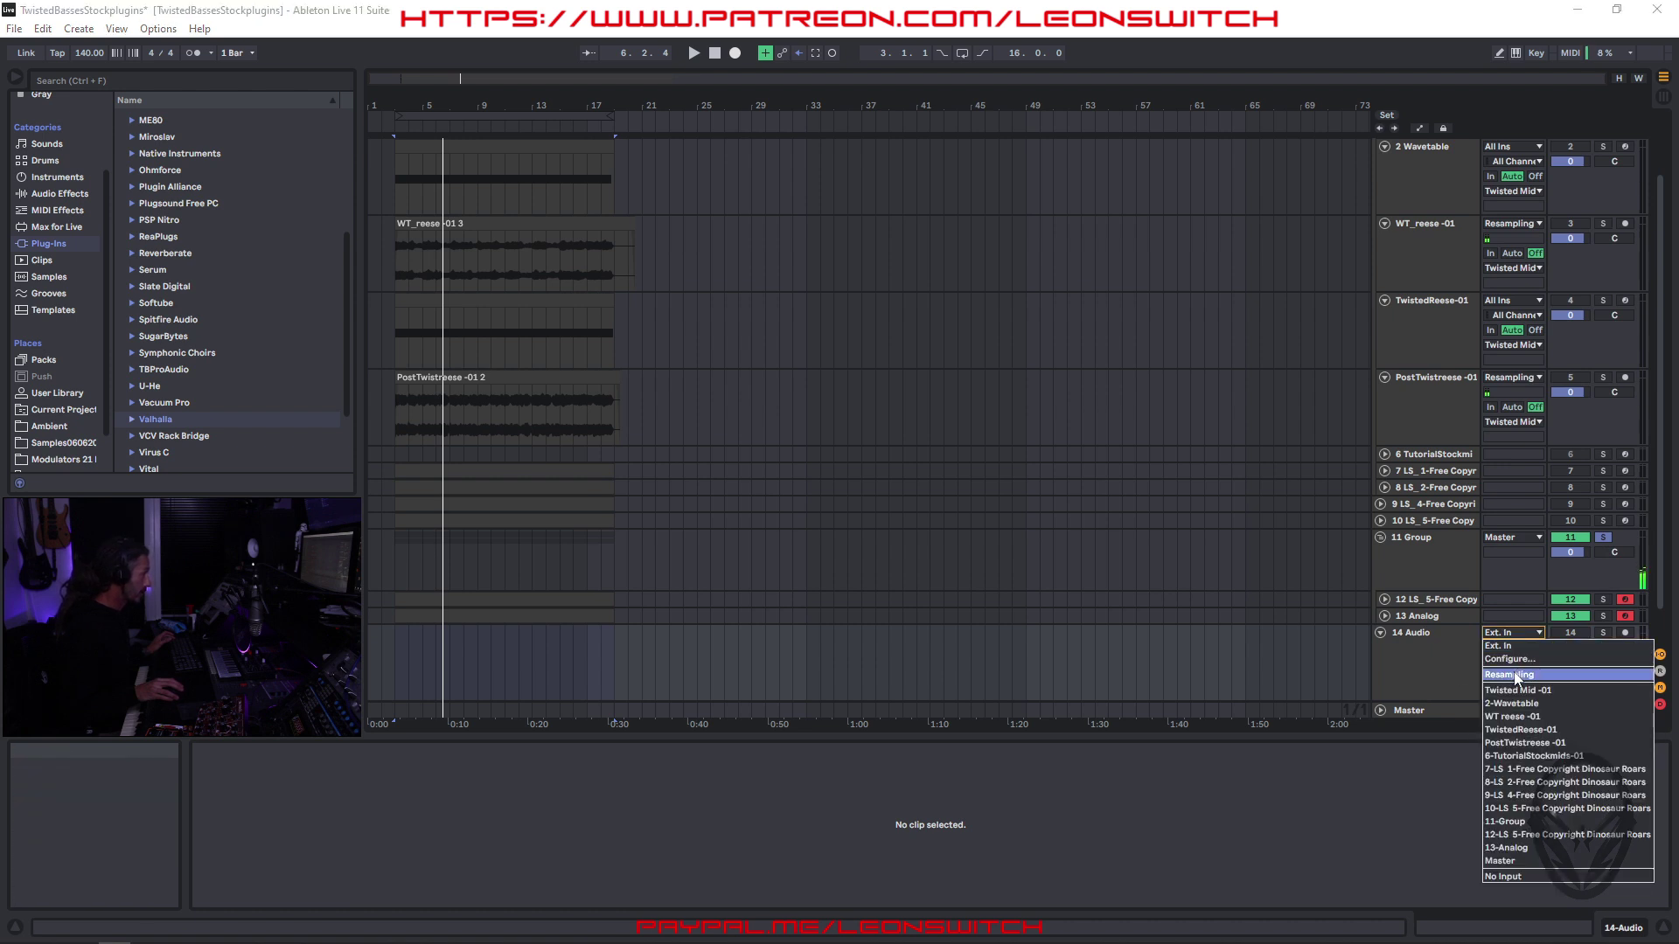
pyautogui.click(1521, 656)
pyautogui.click(1626, 633)
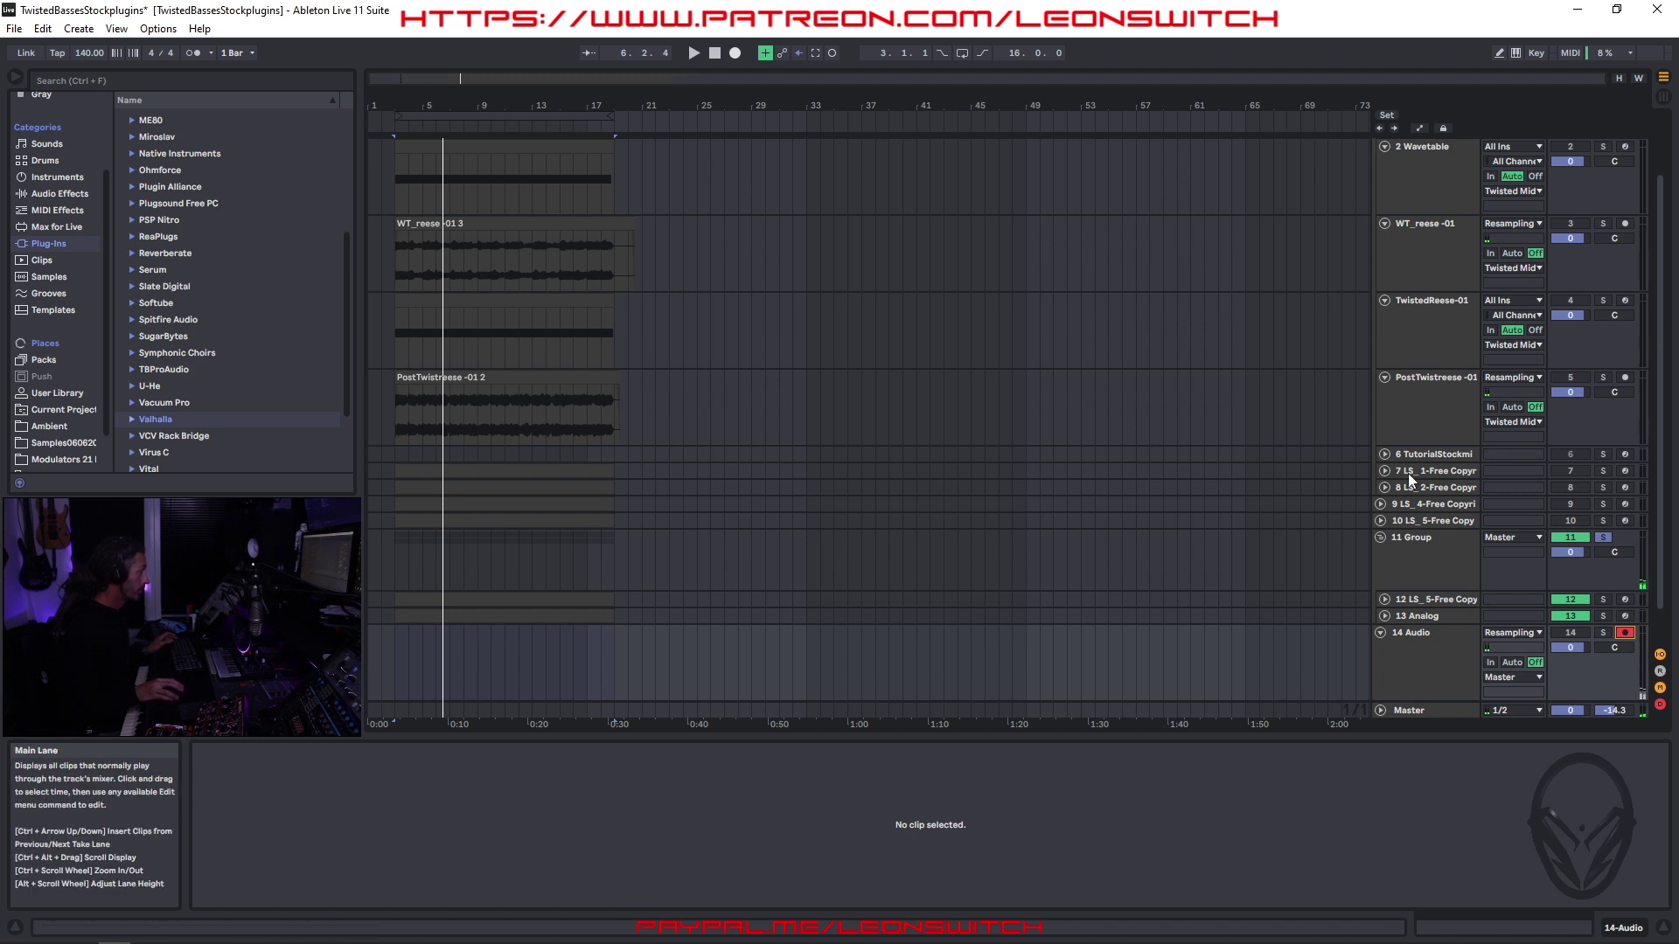
# - Record the soloed group onto the new audio track from bar 3 until the reverb tail ends, around bar 26
pyautogui.click(735, 53)
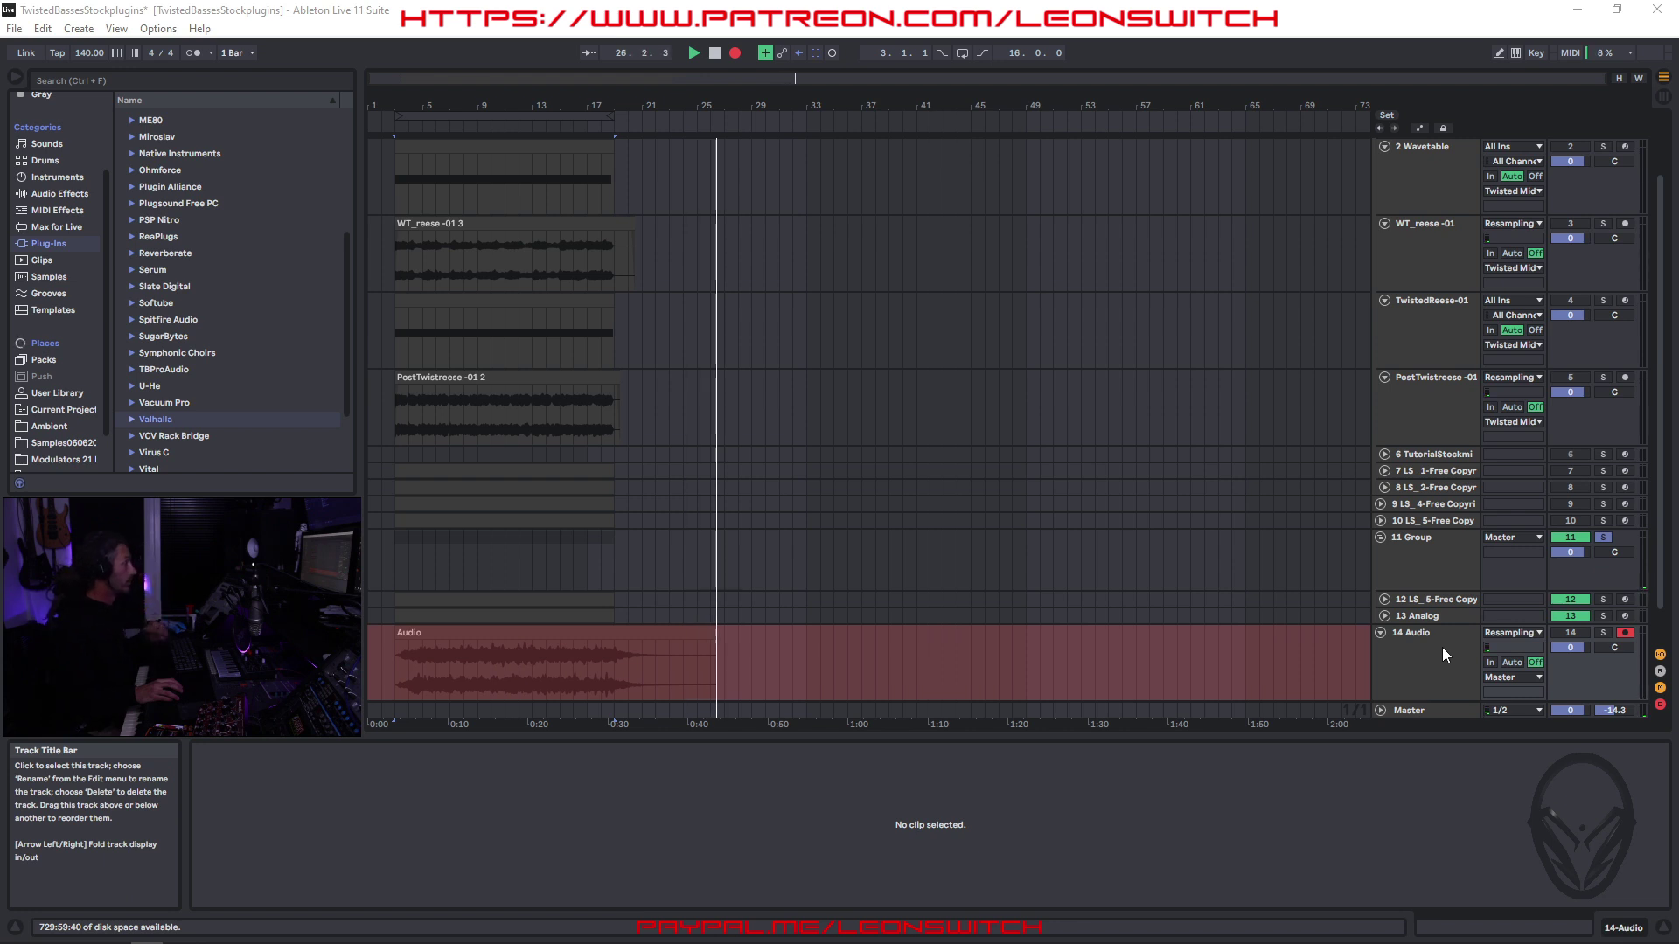
pyautogui.press('space')
pyautogui.click(971, 647)
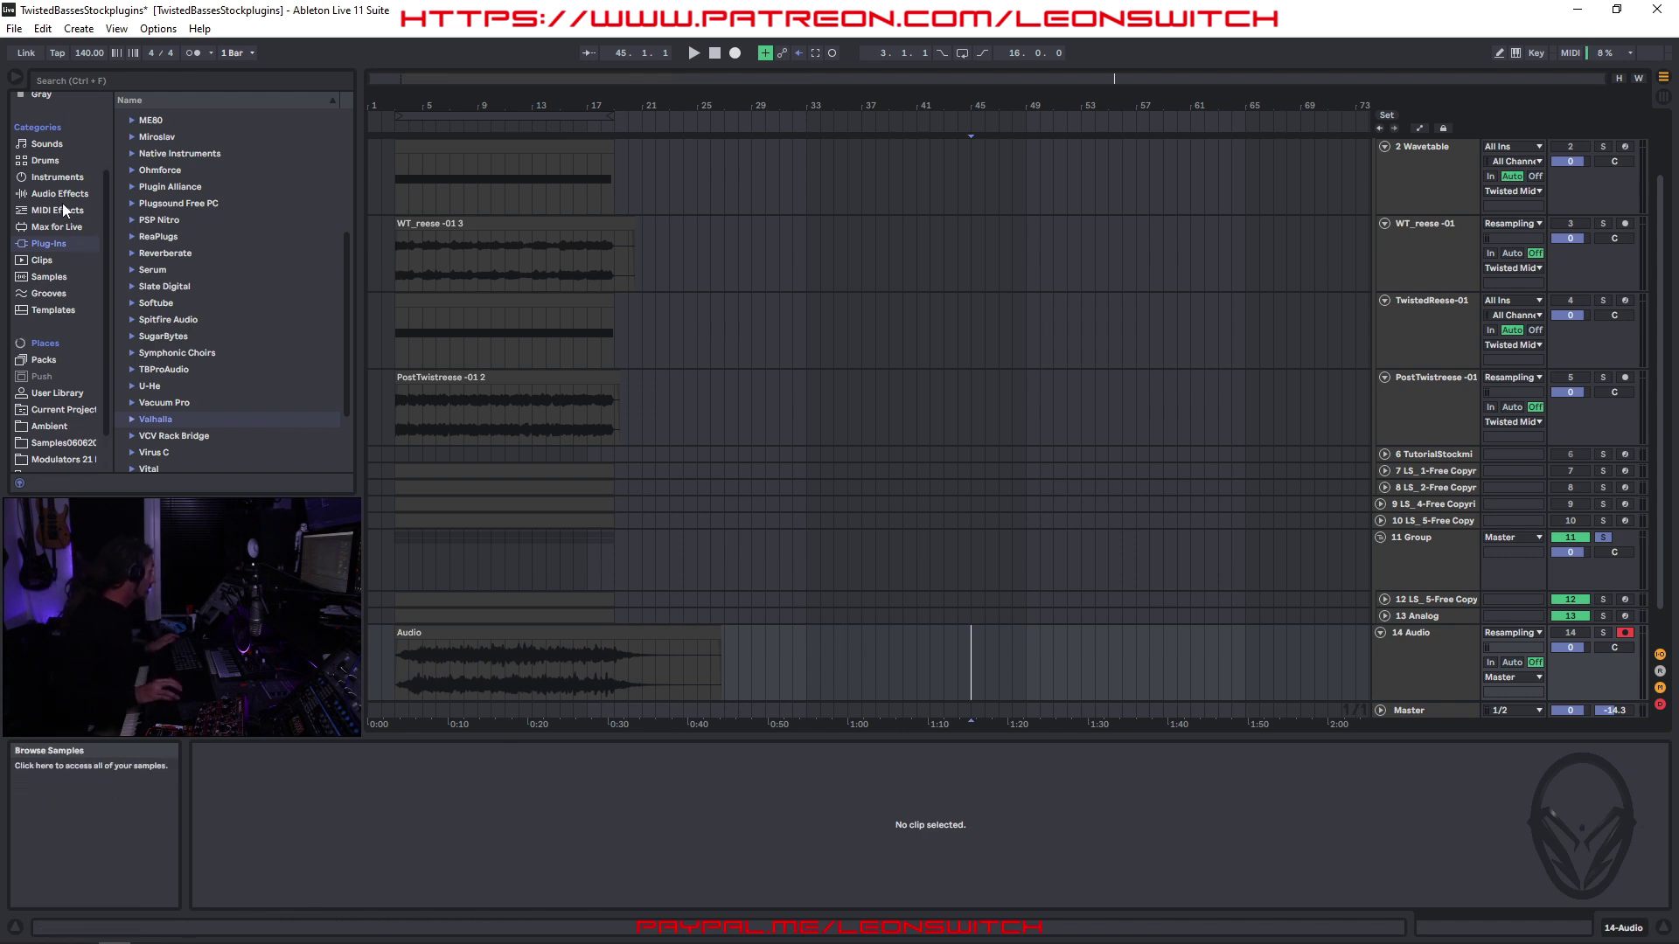
# - Load a Sampler on a new MIDI track, use the recorded group audio as its sample and solo the track
pyautogui.click(56, 176)
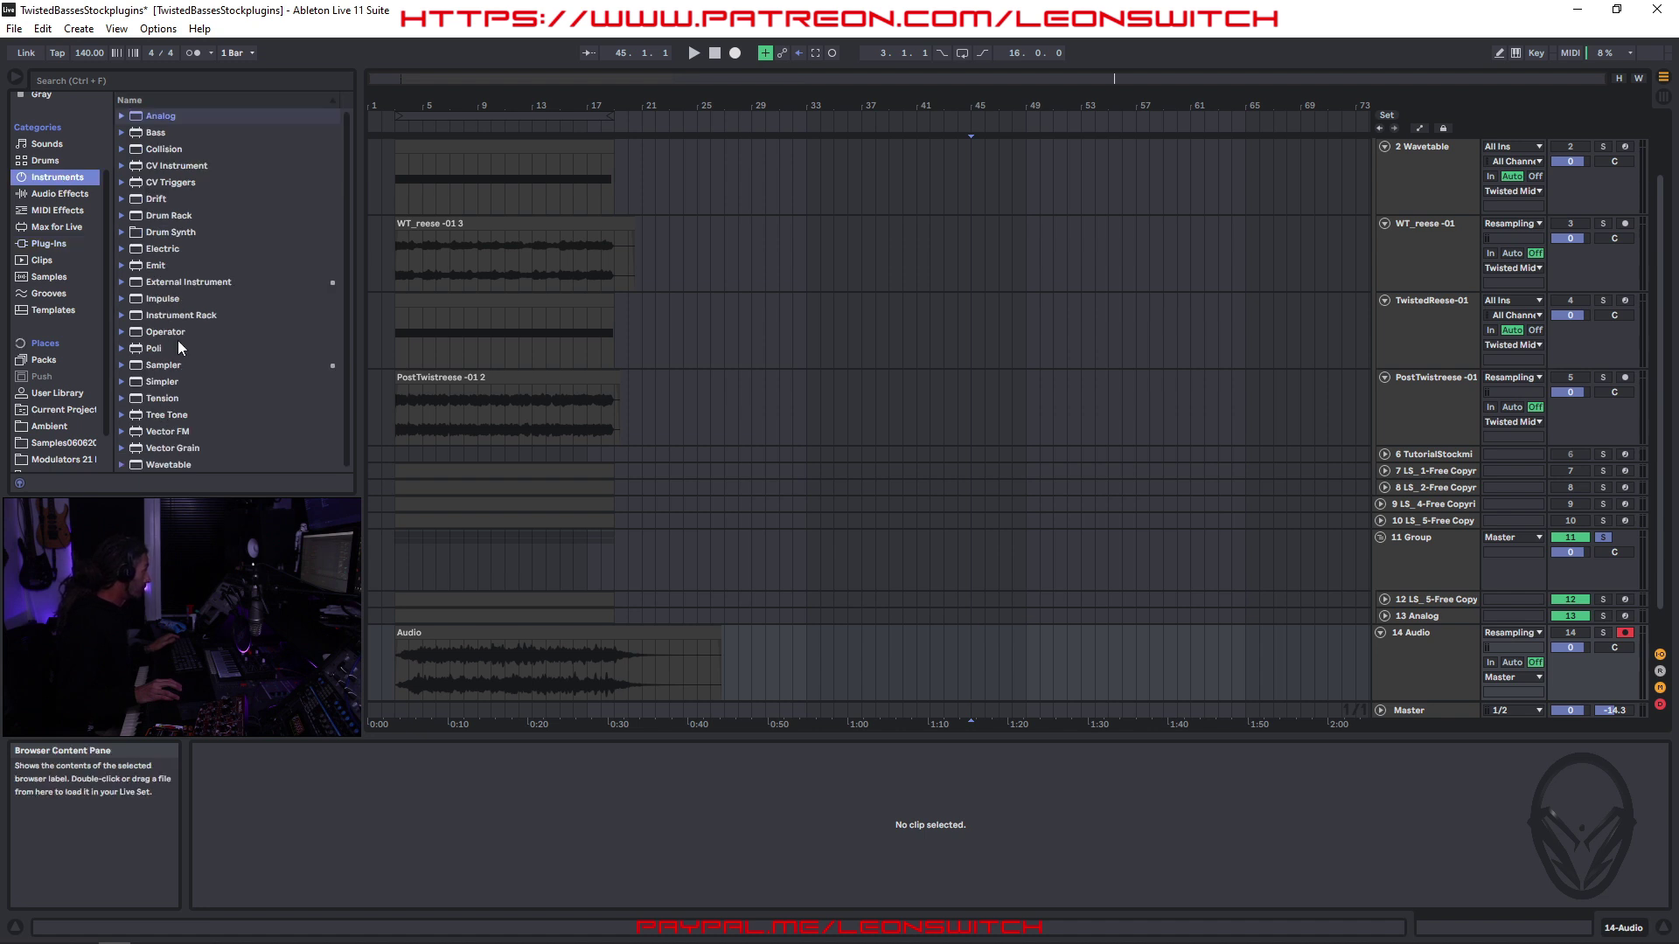
pyautogui.moveTo(159, 360)
pyautogui.mouseDown()
pyautogui.moveTo(648, 629)
pyautogui.moveTo(659, 697)
pyautogui.moveTo(511, 844)
pyautogui.moveTo(506, 830)
pyautogui.mouseUp()
pyautogui.click(591, 660)
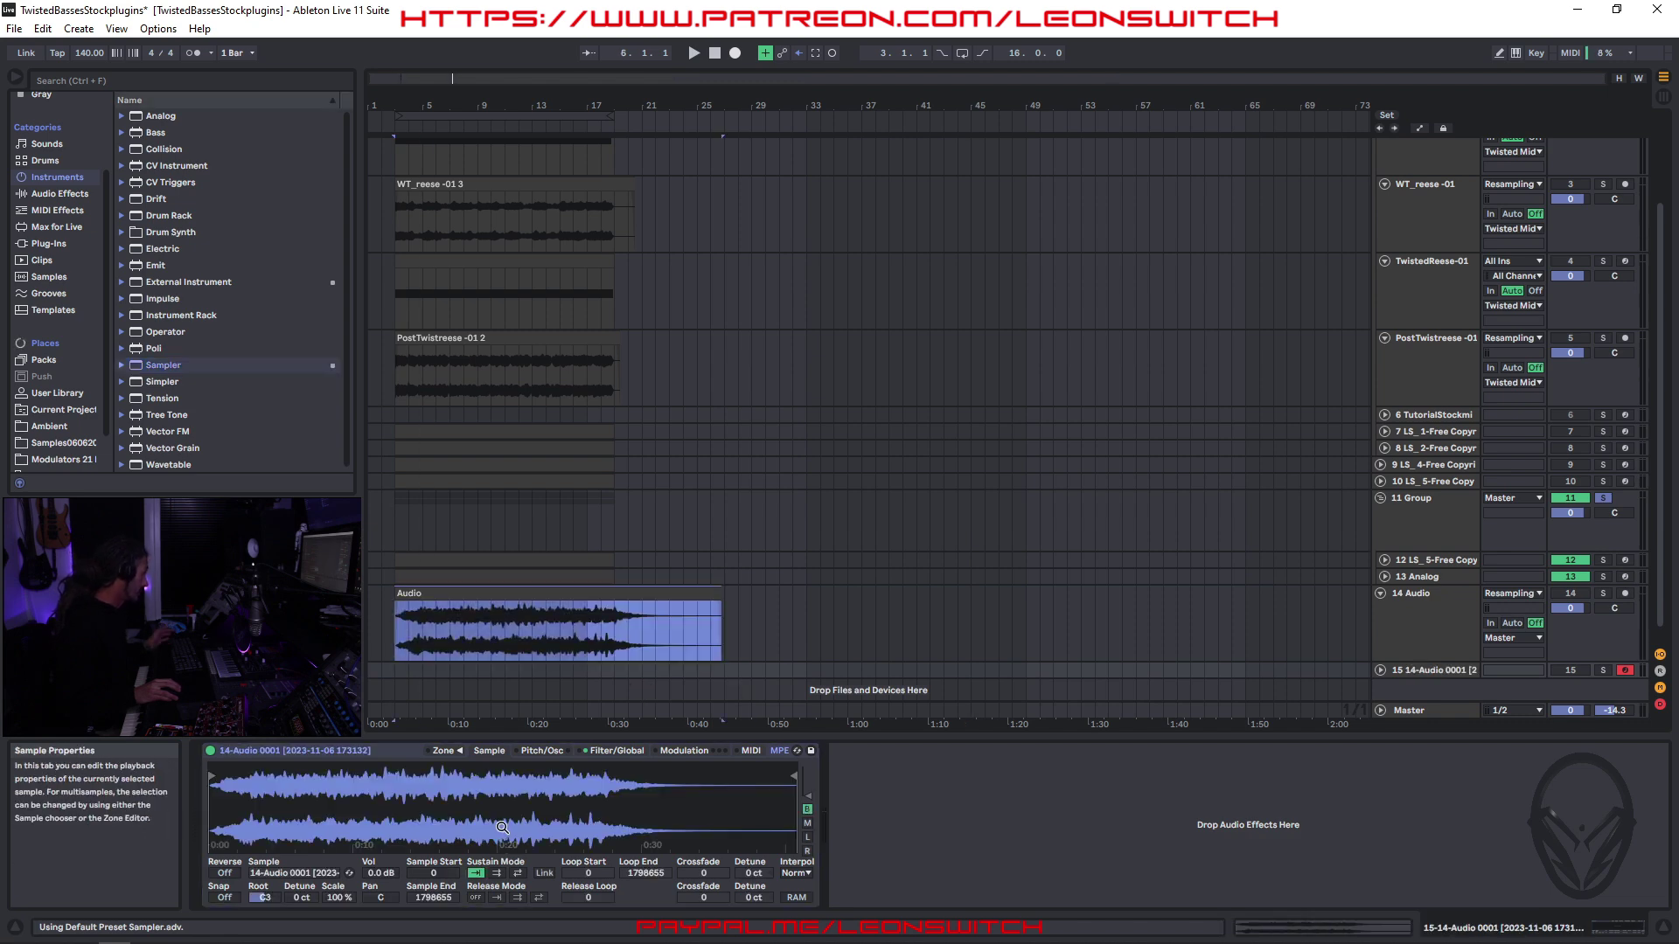
pyautogui.click(1602, 670)
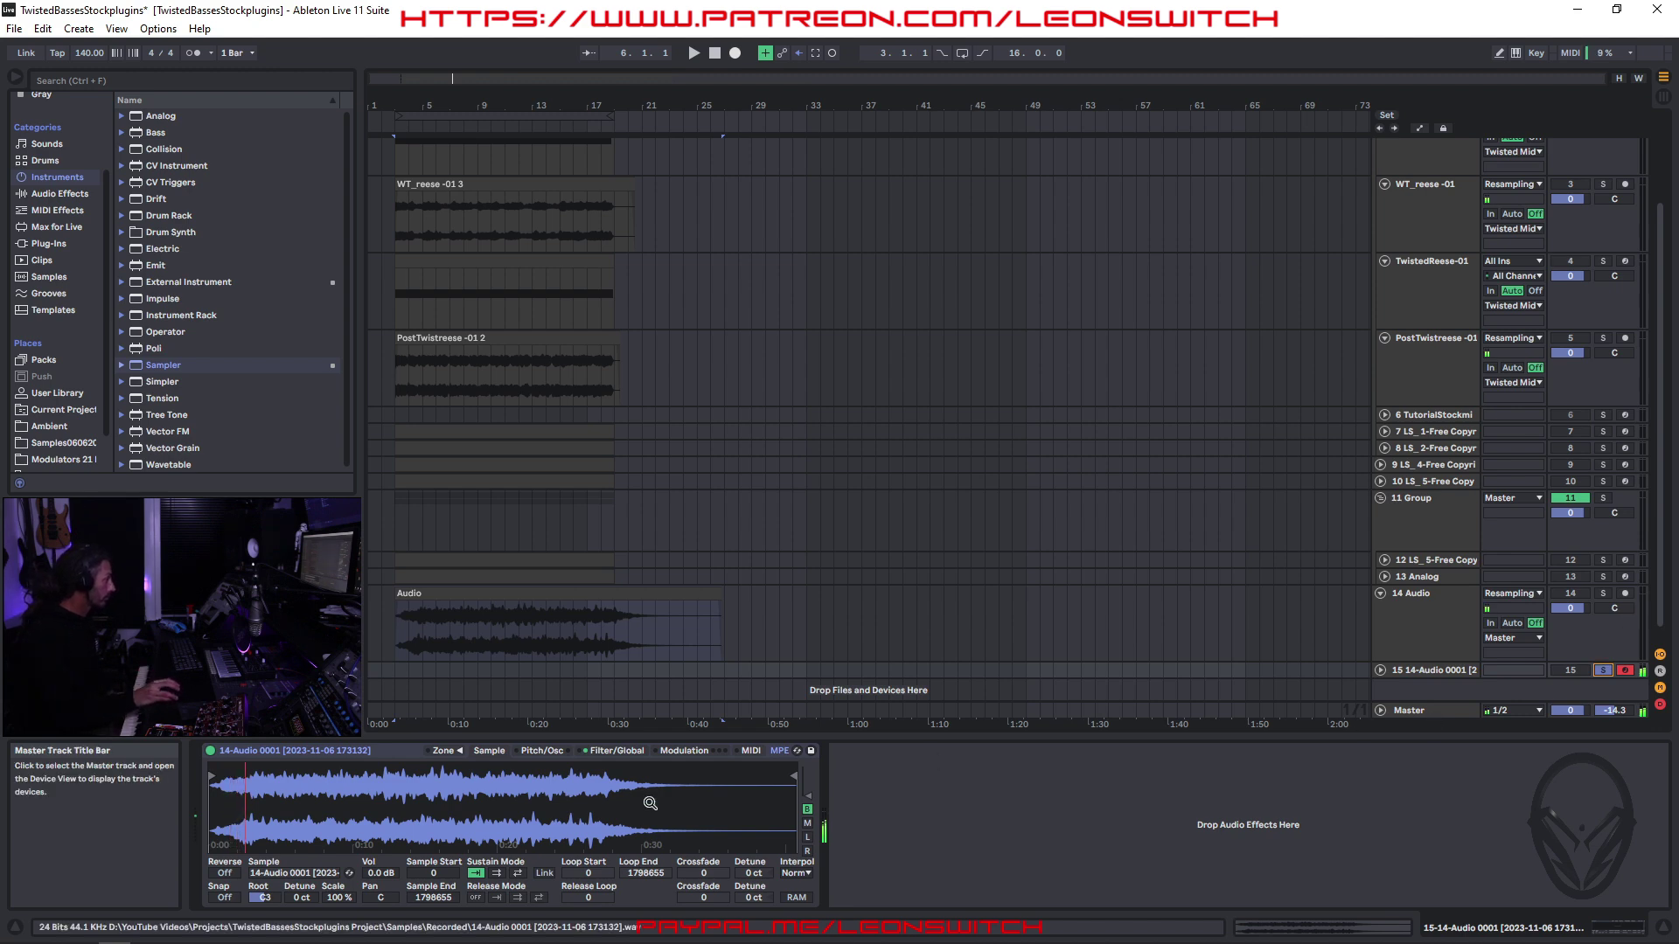
# - Enable Snap for the new Sampler's sample and set its interpolation mode to Best
pyautogui.click(225, 897)
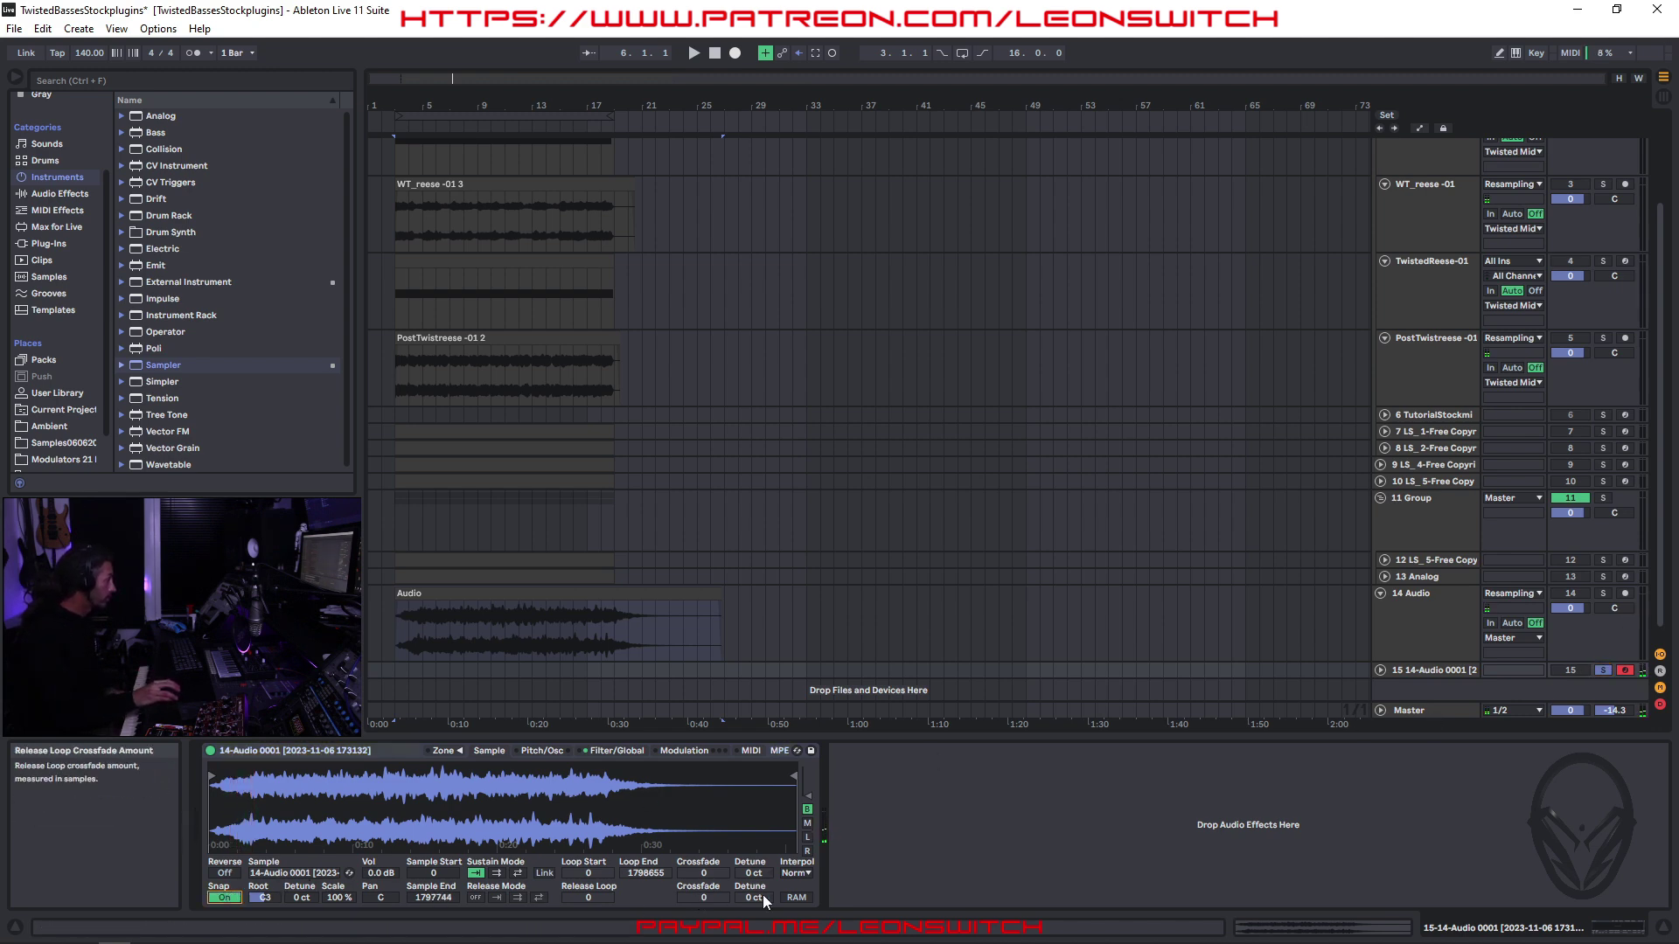
pyautogui.click(796, 872)
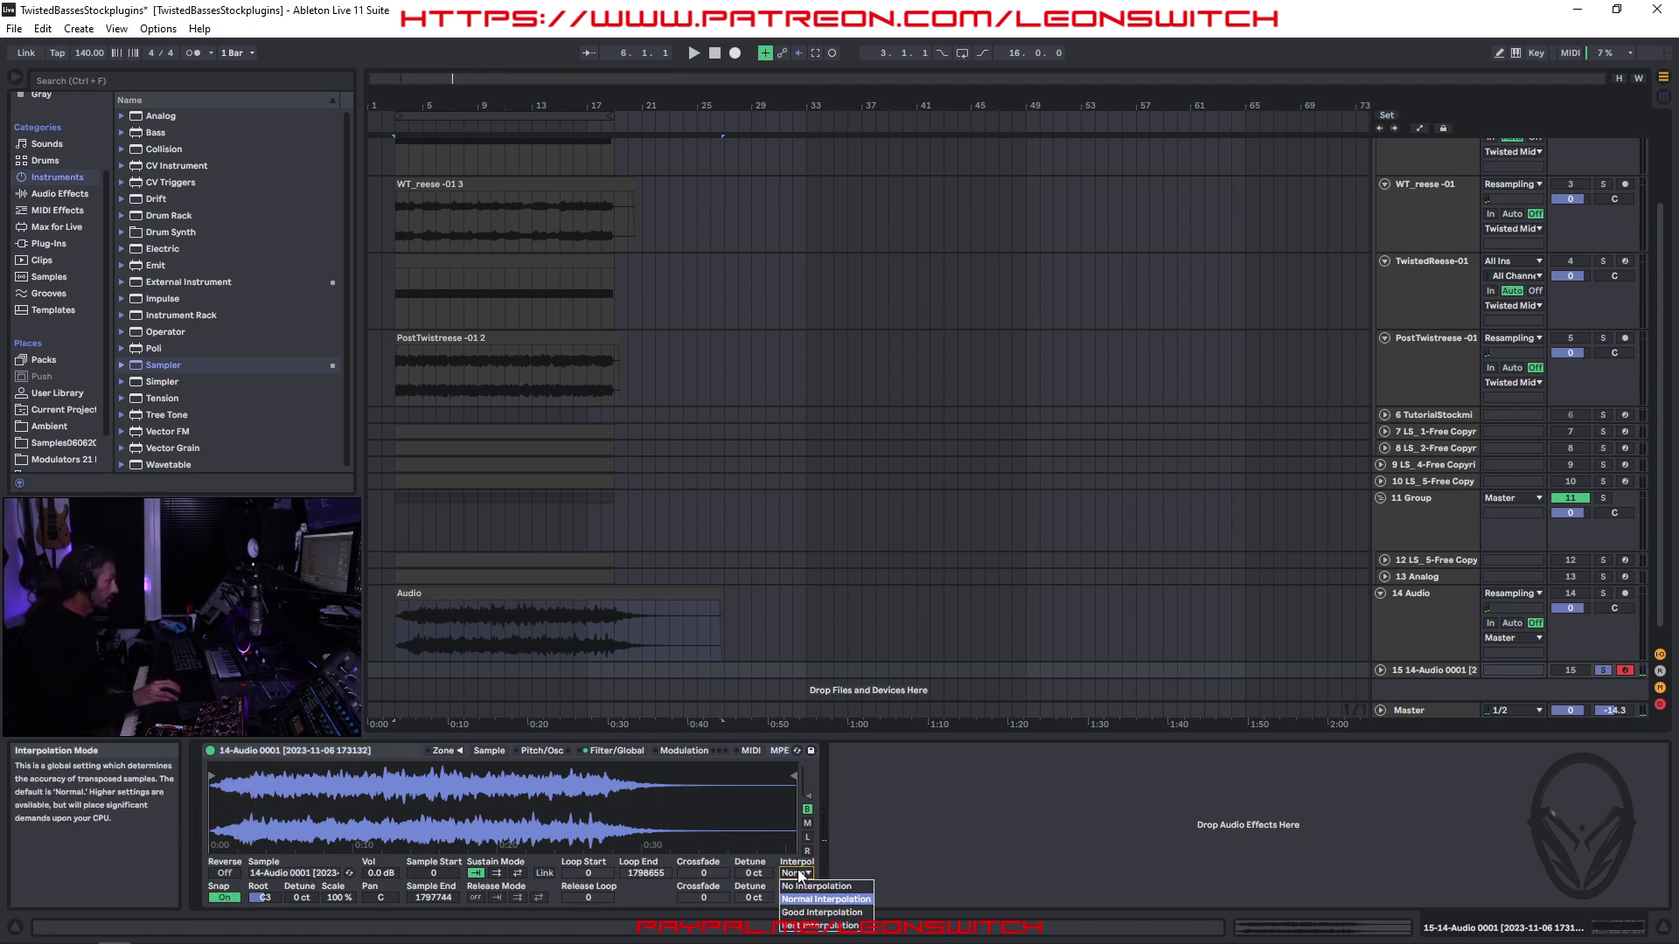
pyautogui.click(809, 925)
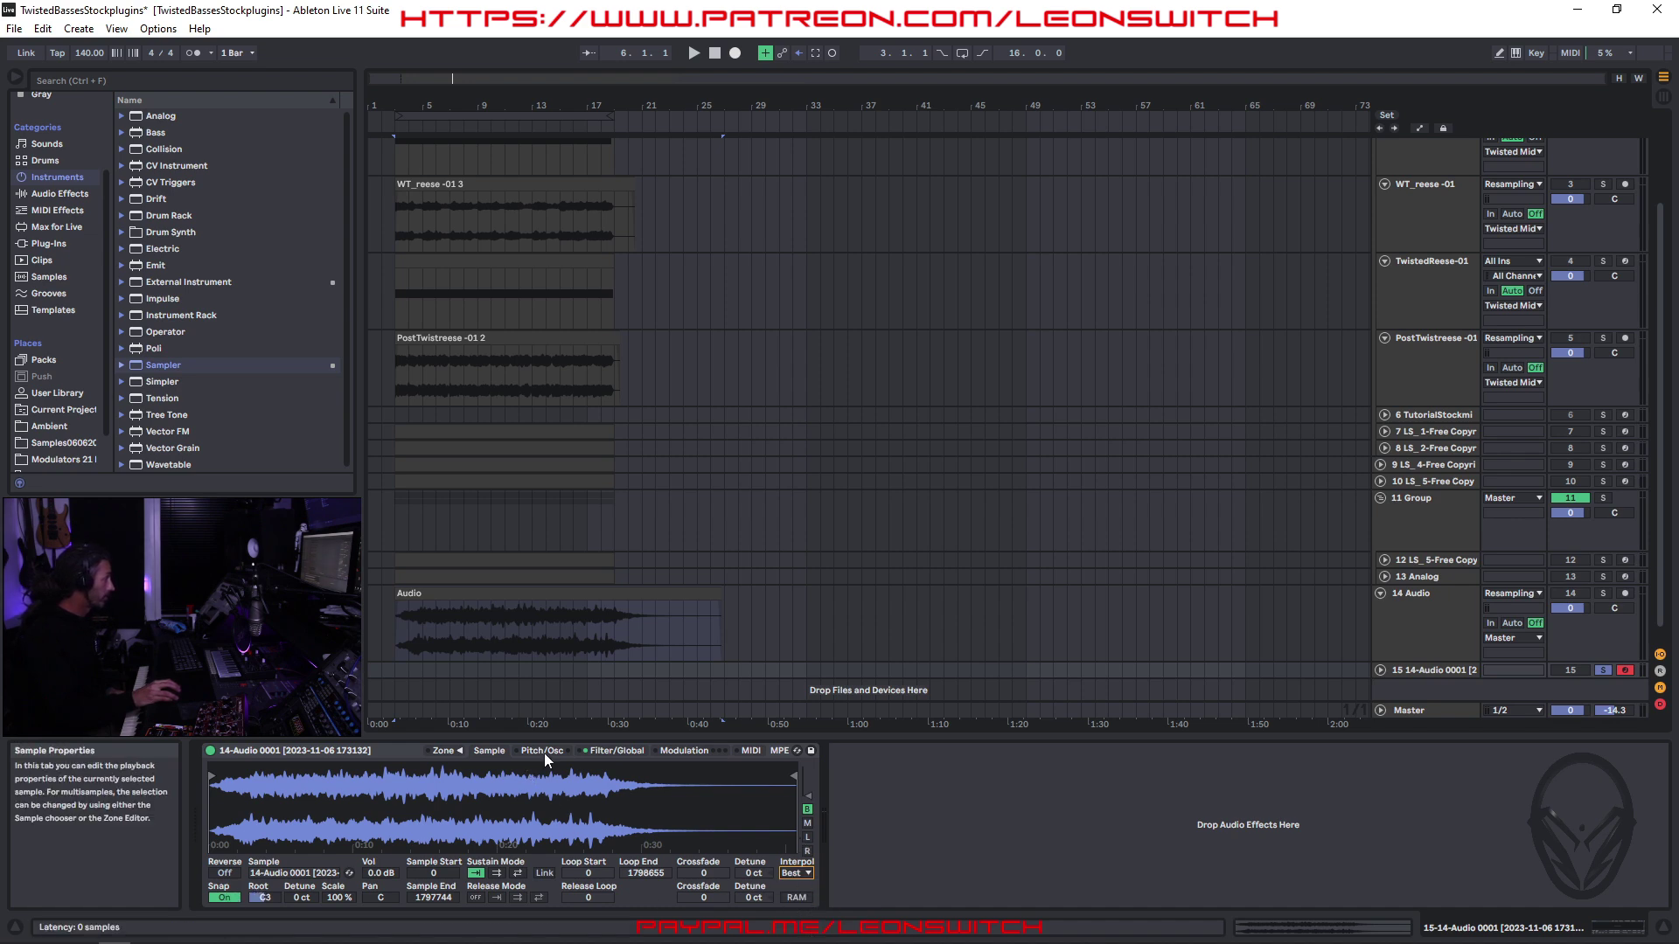
# - Set the Sampler's volume envelope attack to 2.03 s and release to about 3.2 s, and disable voice retriggering
pyautogui.click(605, 748)
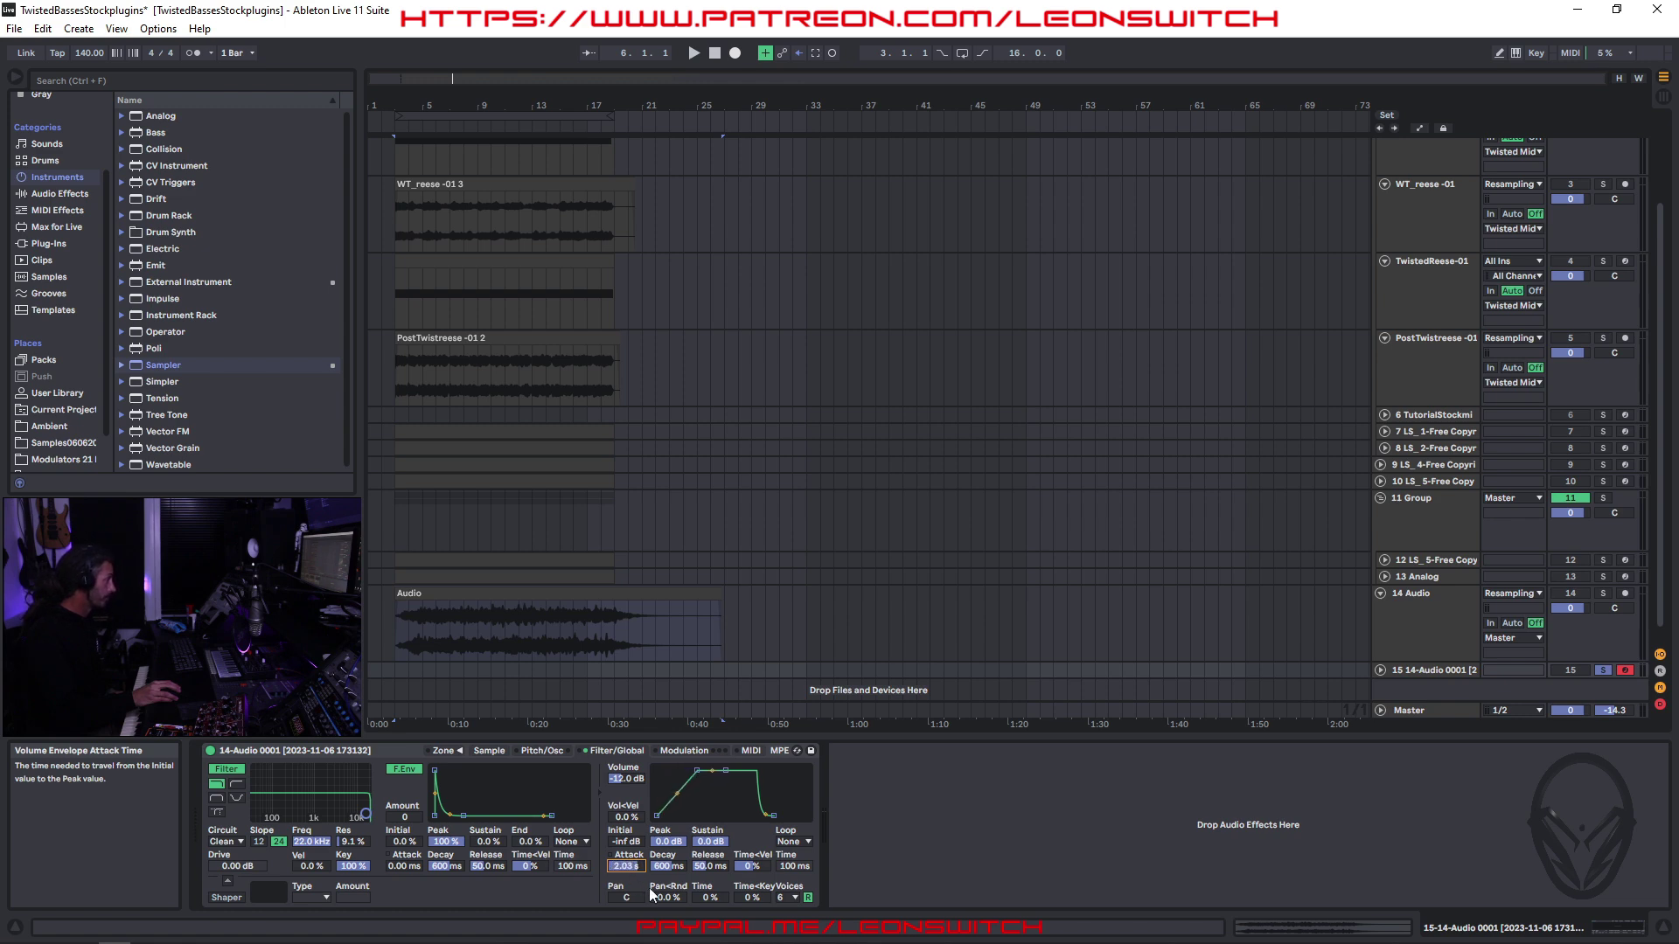
pyautogui.moveTo(708, 866); pyautogui.dragTo(708, 852)
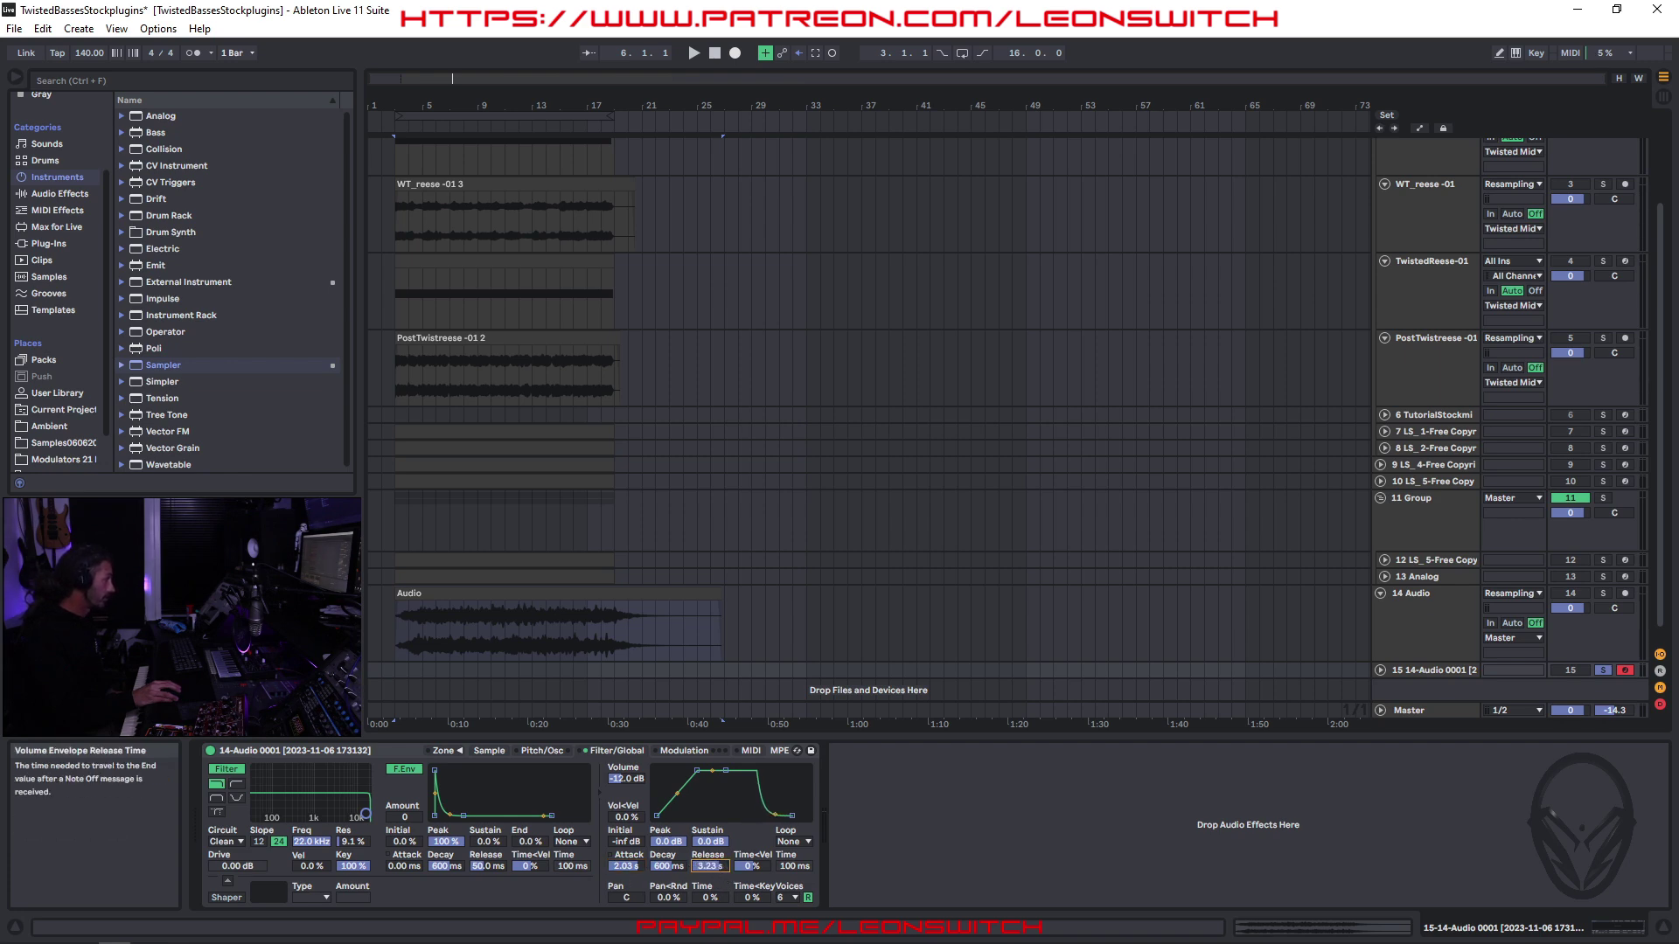
pyautogui.click(807, 897)
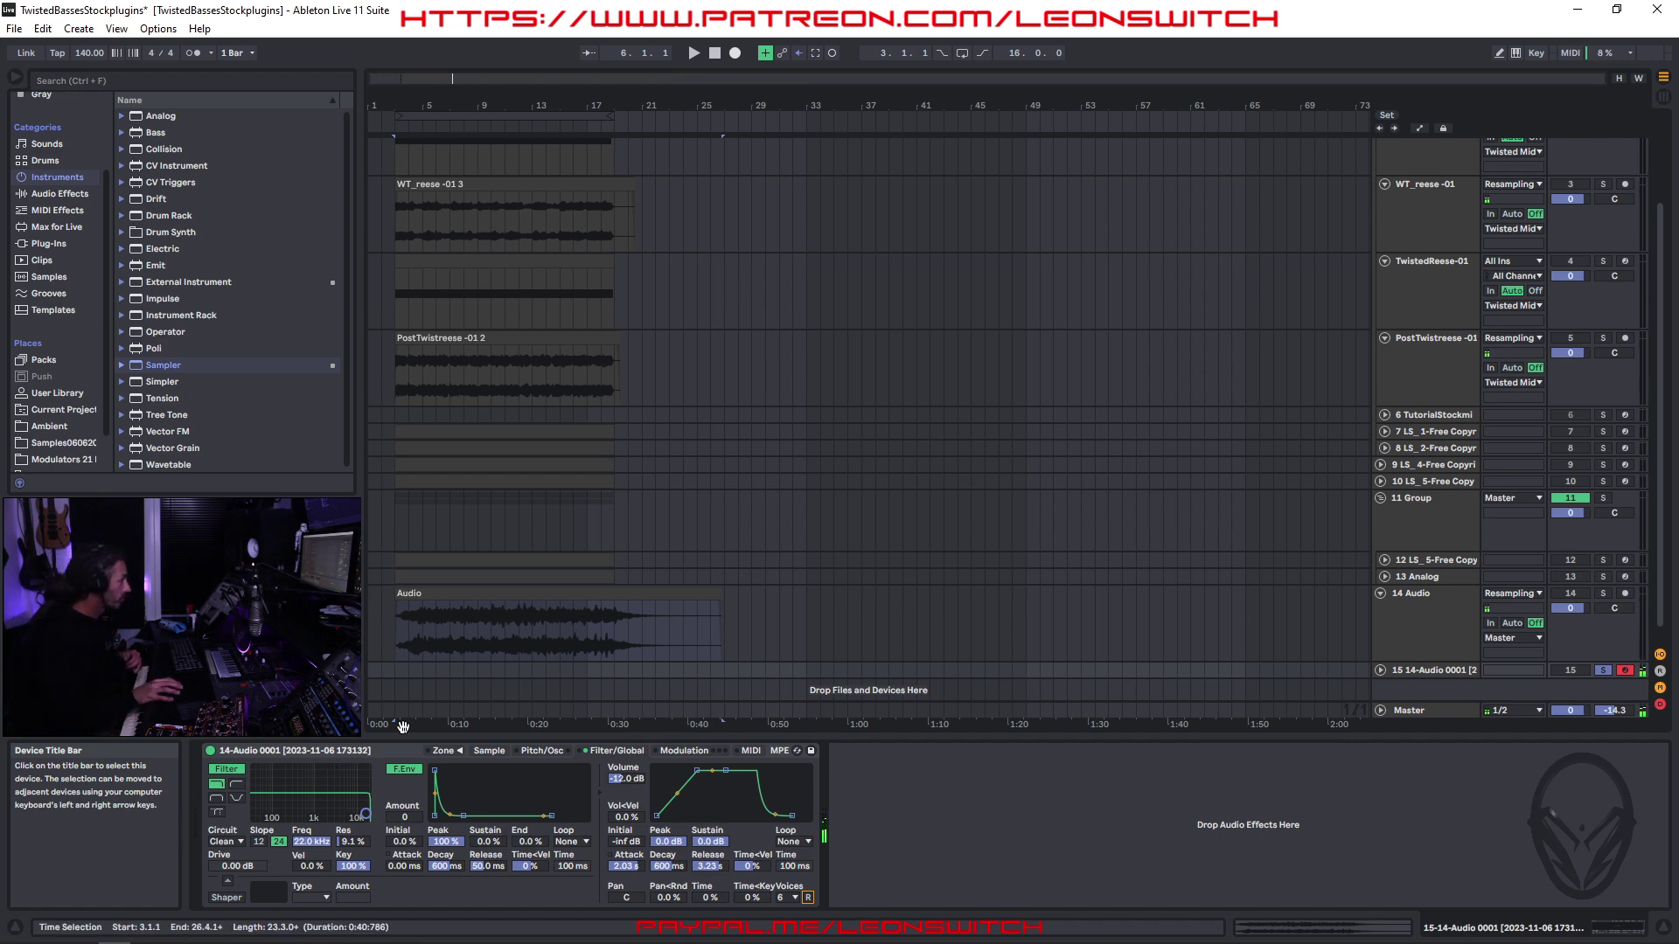
# - Copy the Valhalla effect from group 11 onto the new Sampler track and lengthen the Sampler's volume release to 7.18 s
pyautogui.click(1274, 535)
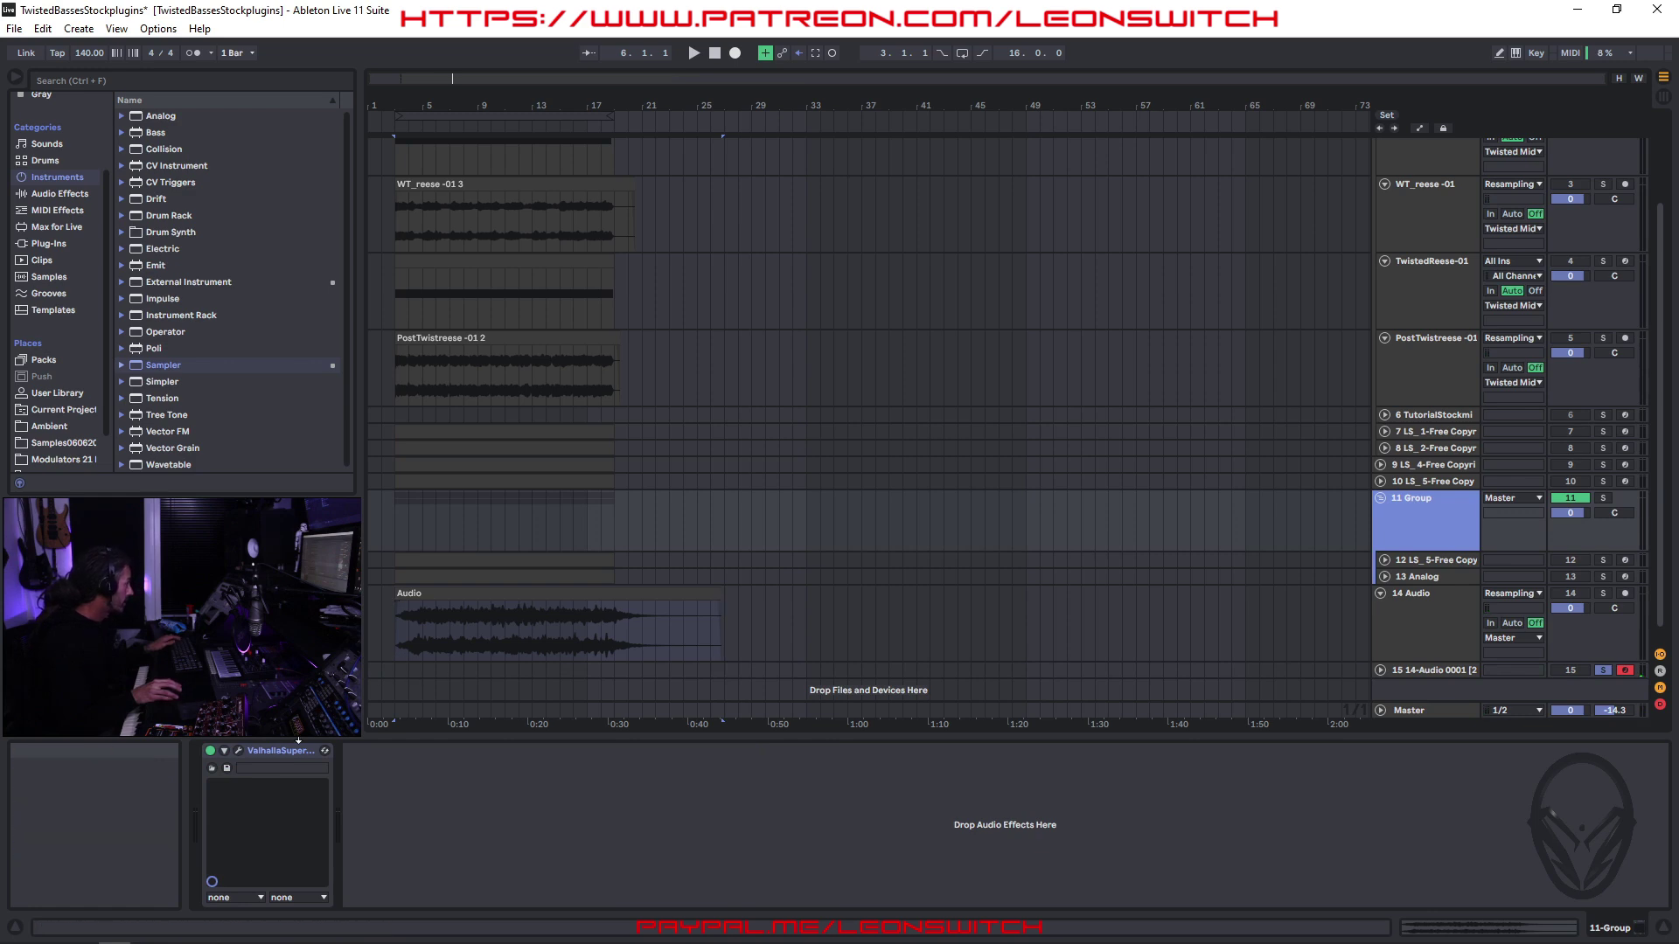
pyautogui.click(285, 754)
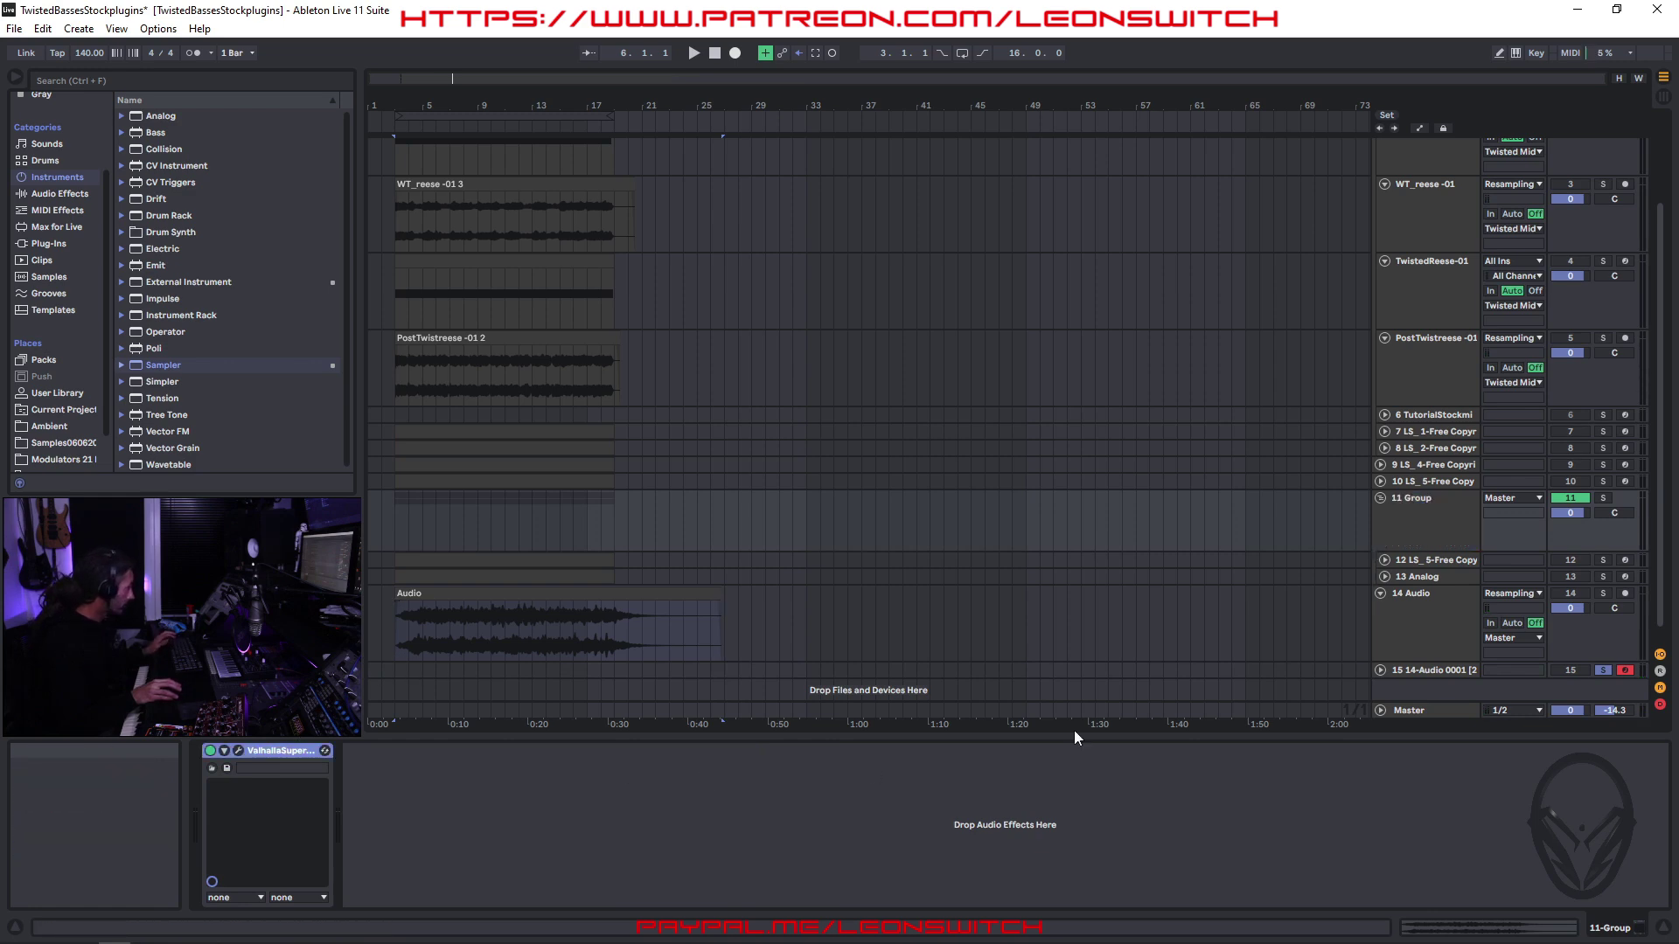
pyautogui.click(1420, 670)
pyautogui.click(911, 832)
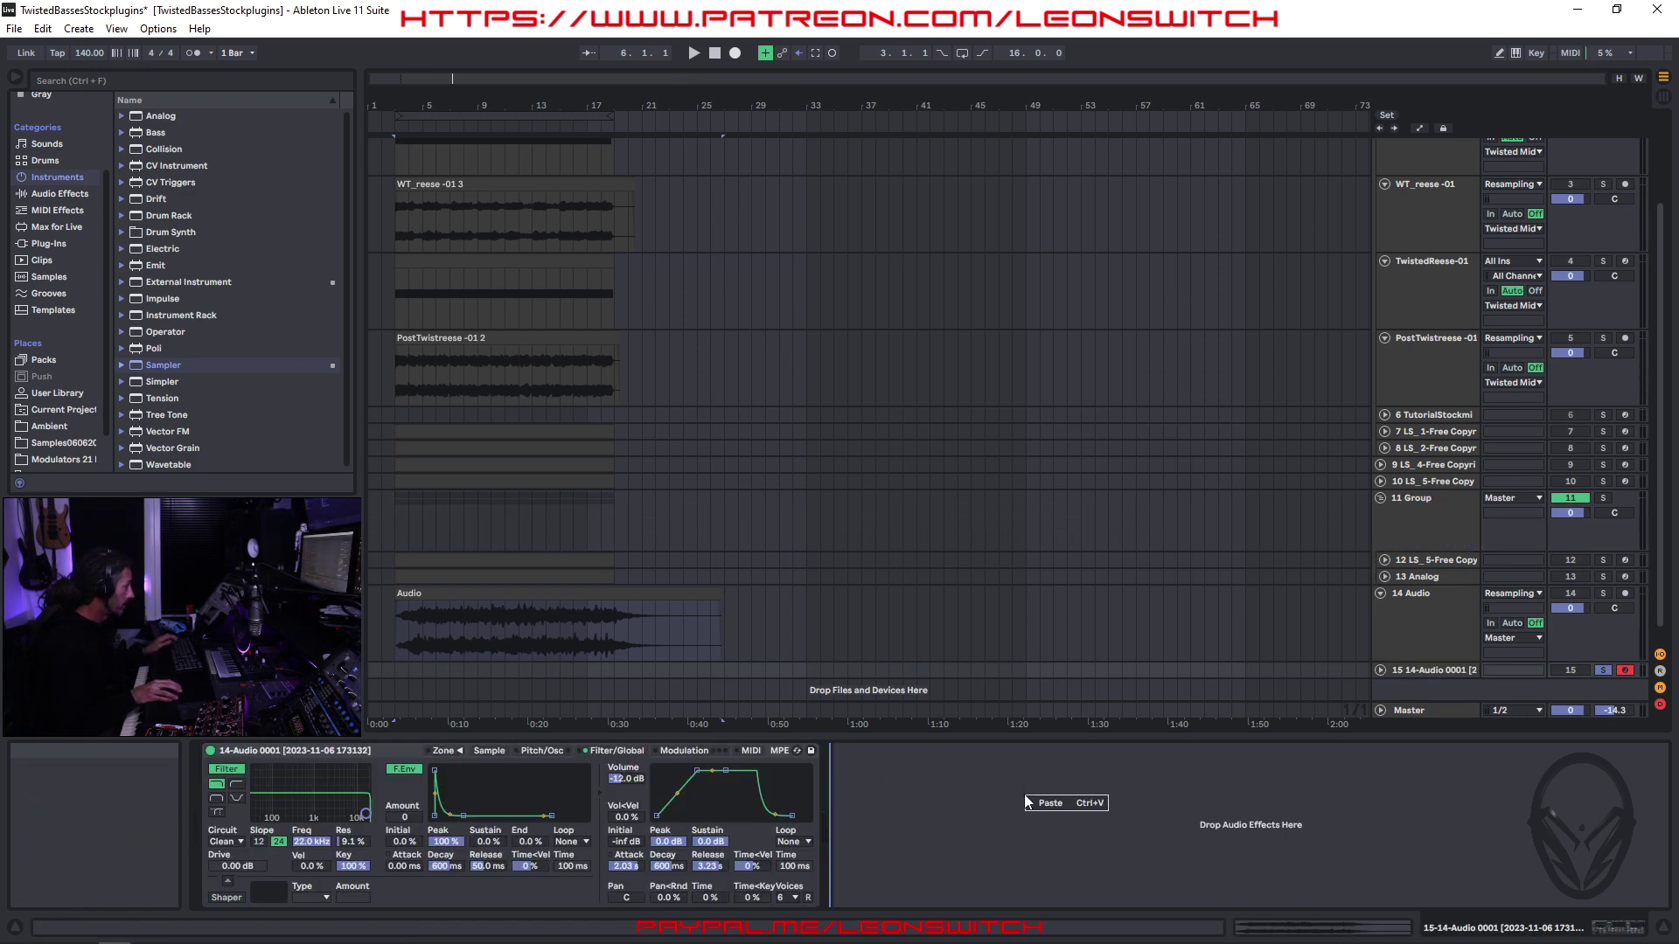
pyautogui.hotkey('ctrl', 'v')
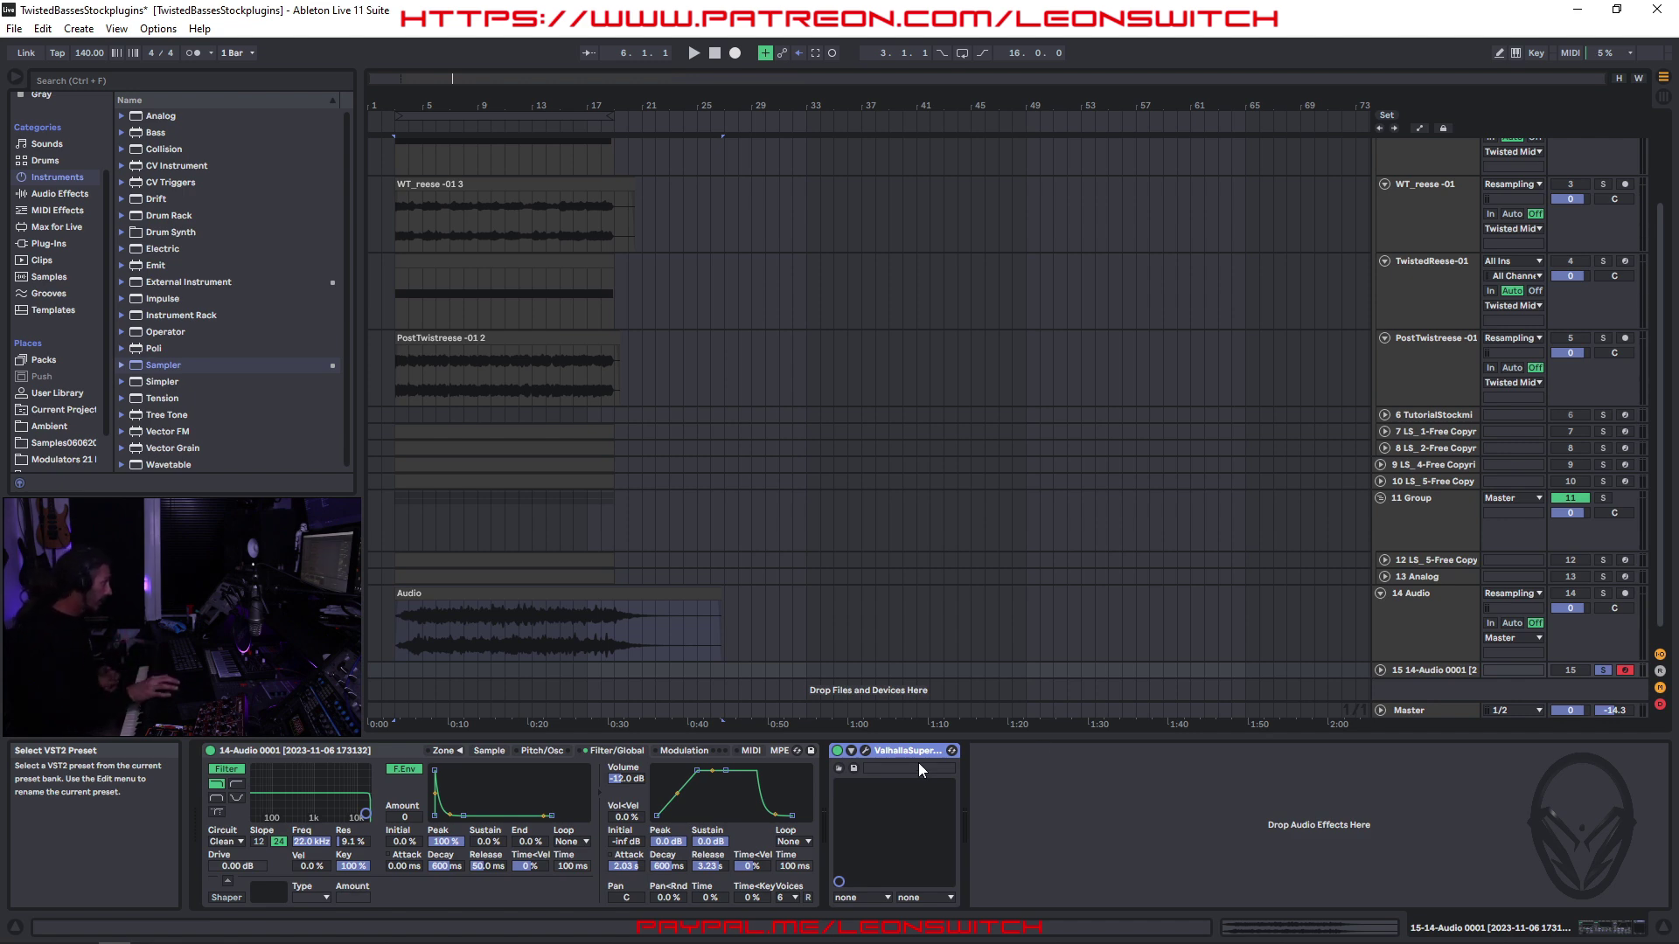
pyautogui.click(772, 817)
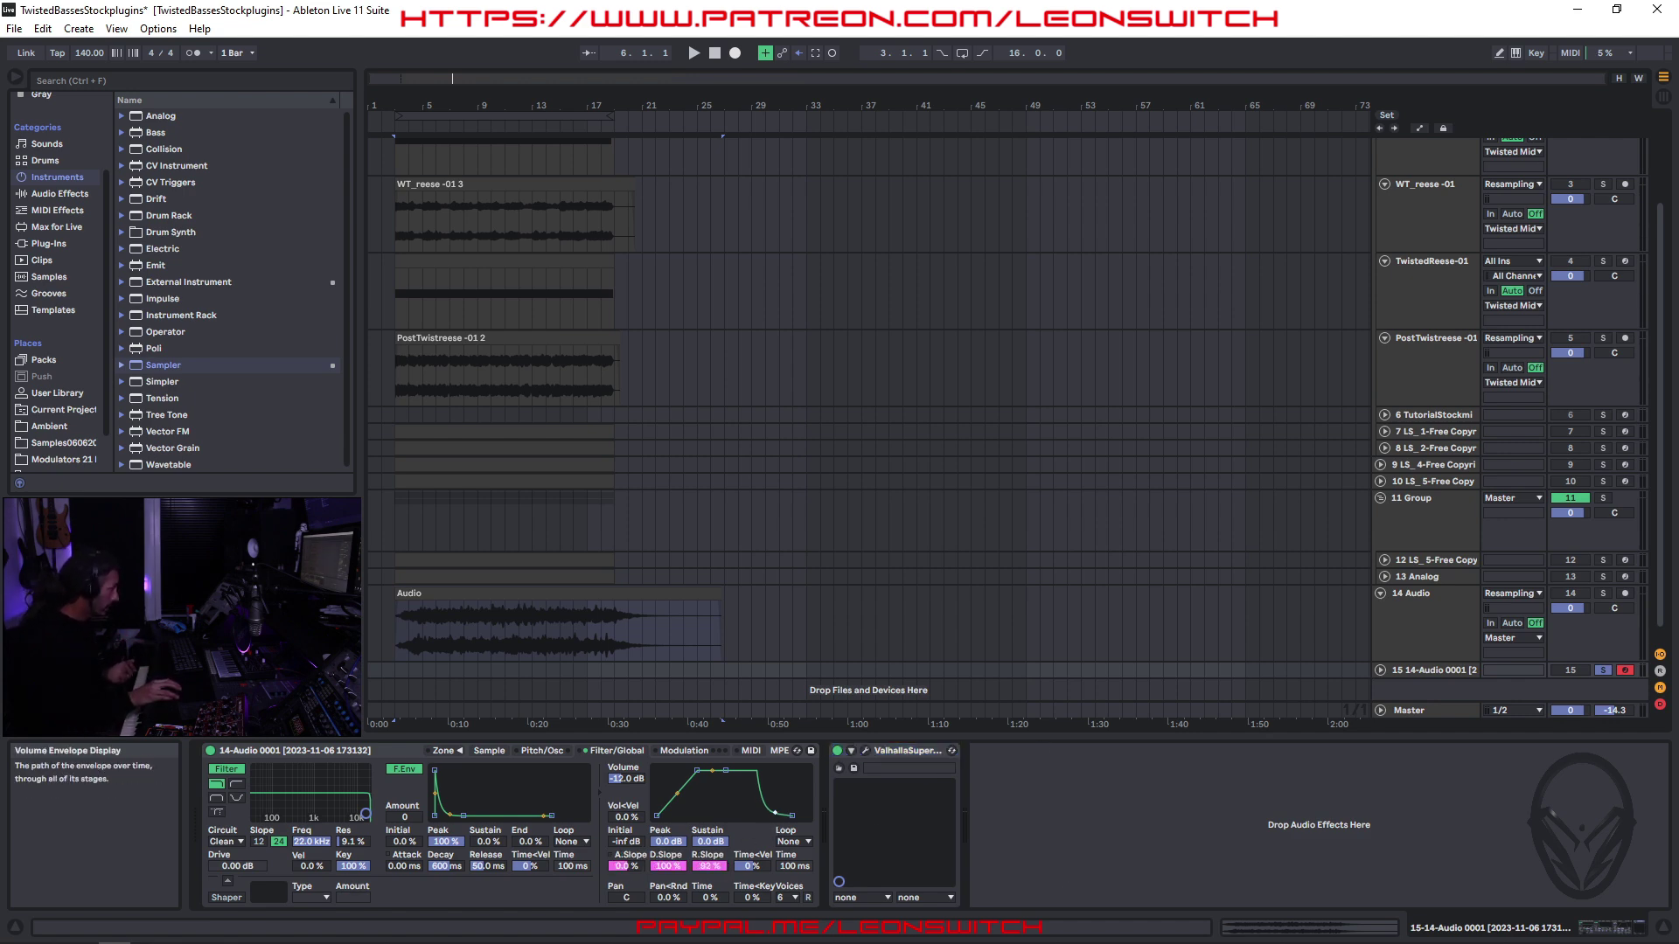
pyautogui.click(792, 816)
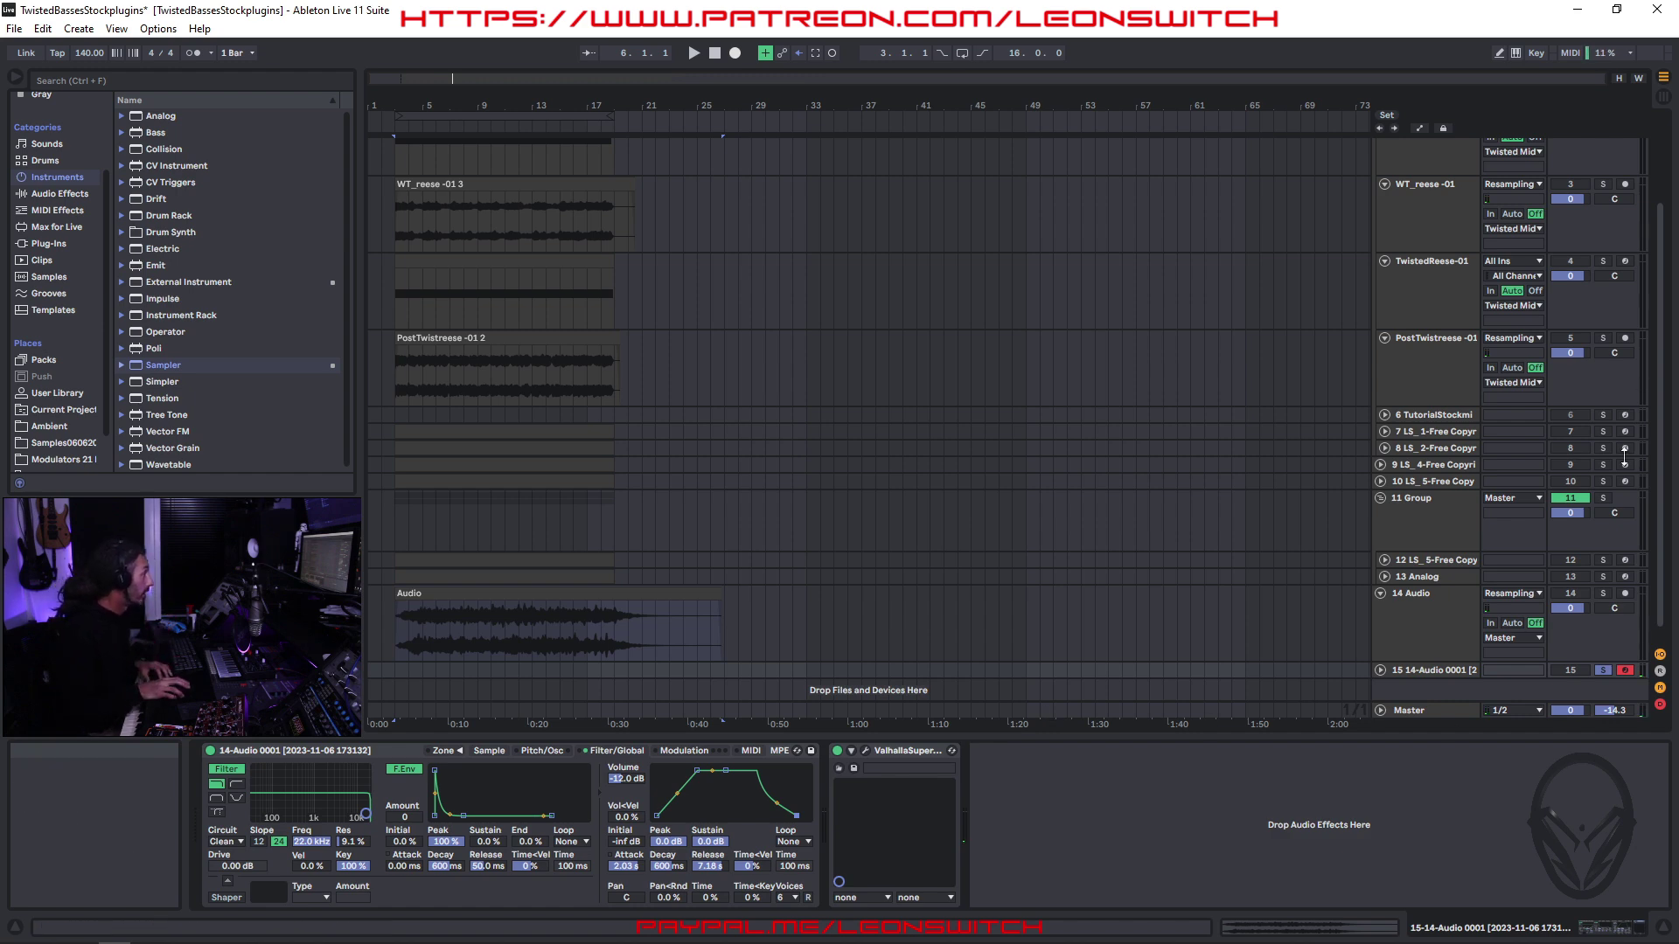
# - Arm and solo track 6, the stock mids Sampler, and switch off its filter
pyautogui.click(1624, 414)
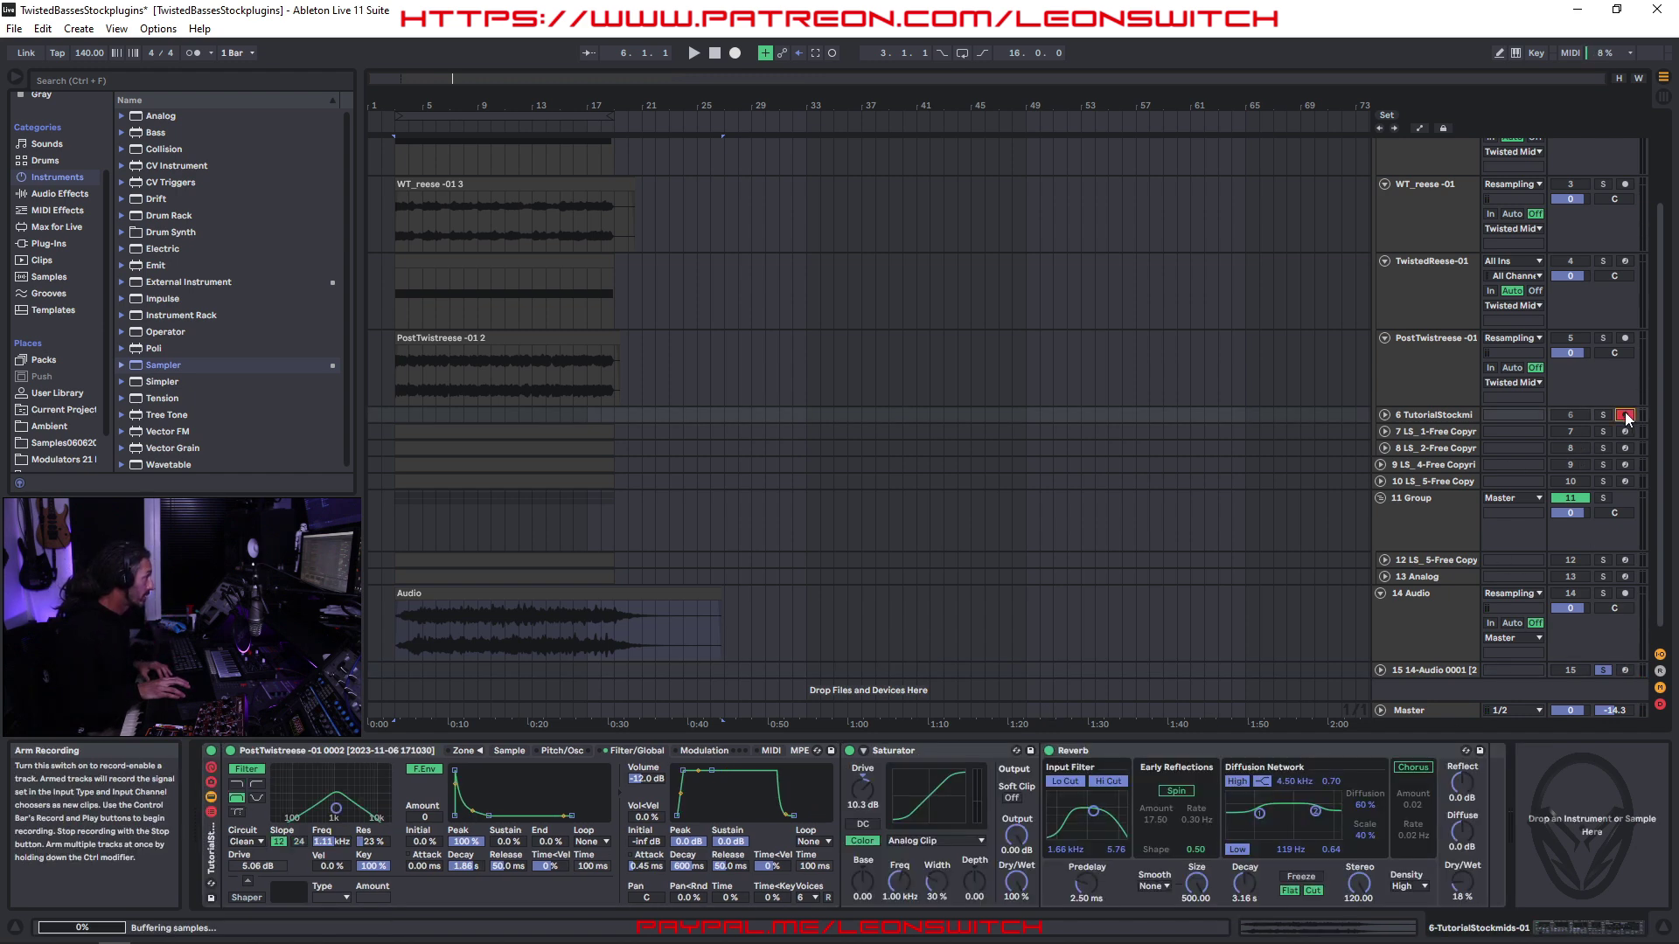
pyautogui.click(1602, 417)
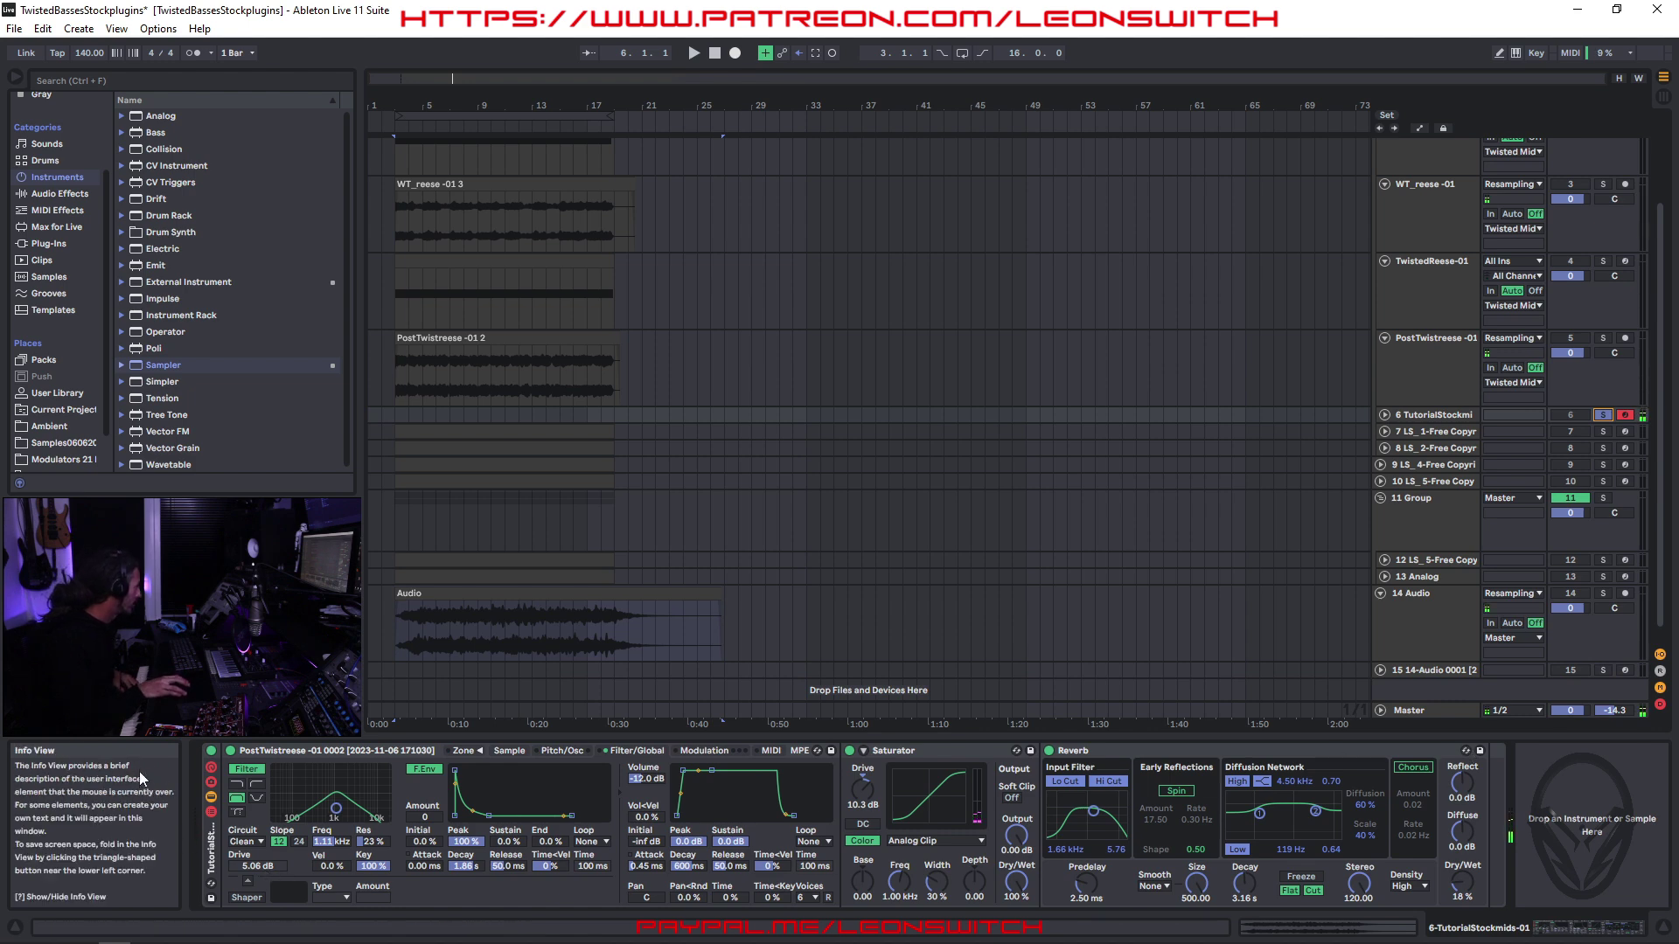
pyautogui.click(246, 769)
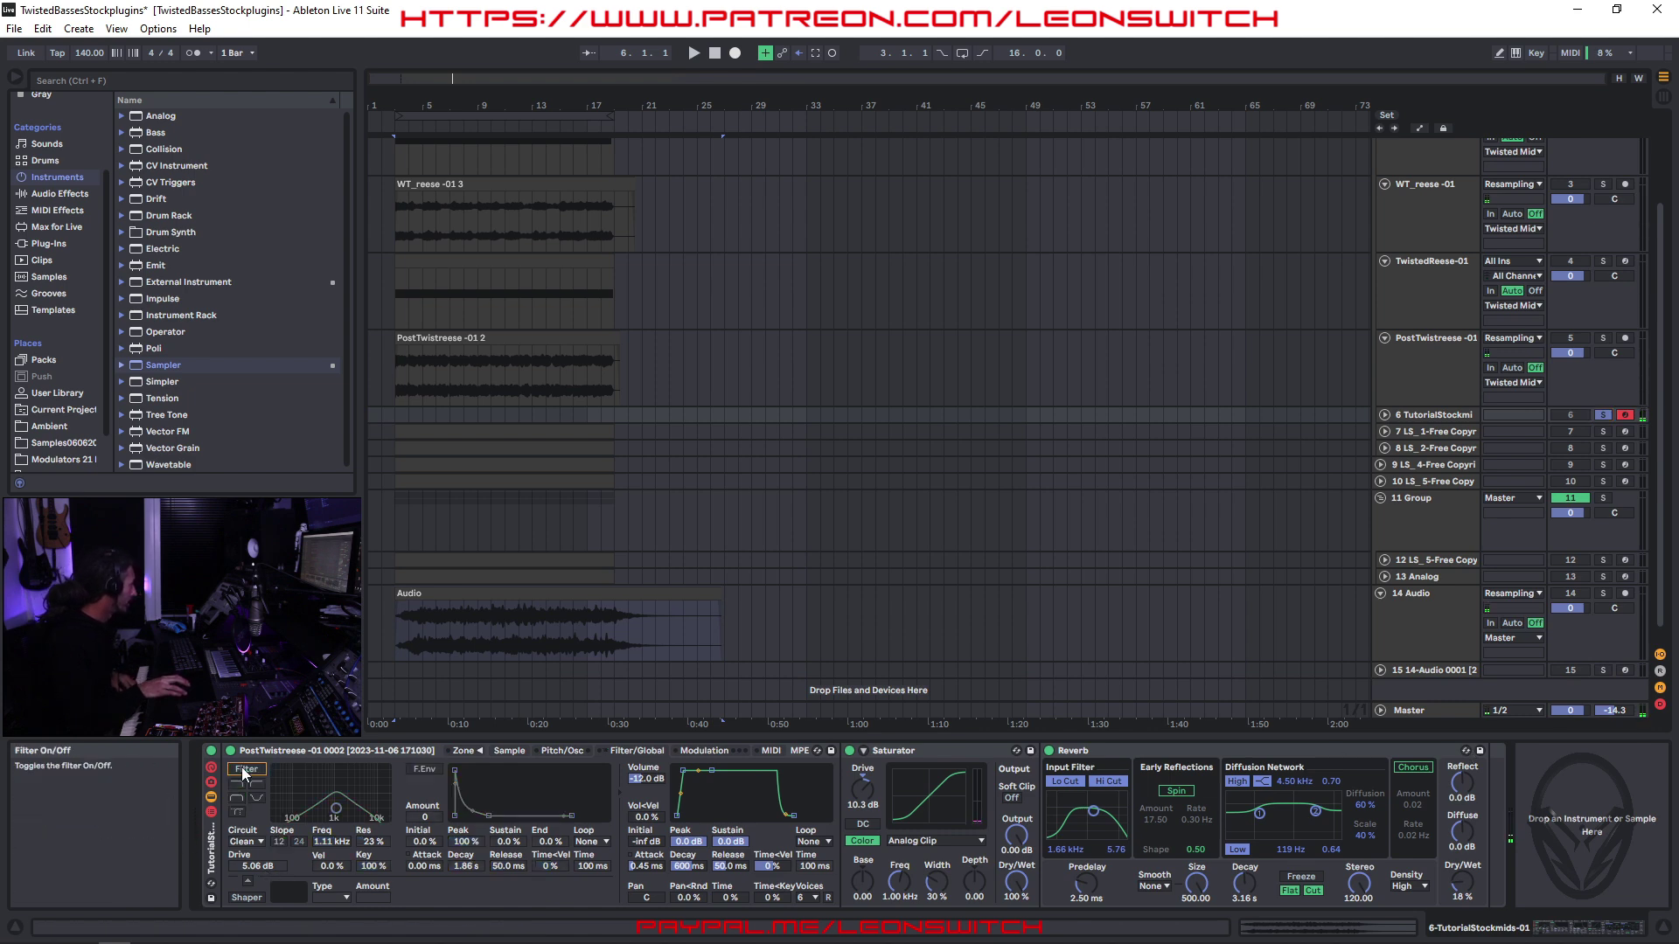
# - Move the sample start of track 6's Sampler earlier to 161457 so a longer stretch of the sample plays
pyautogui.click(509, 750)
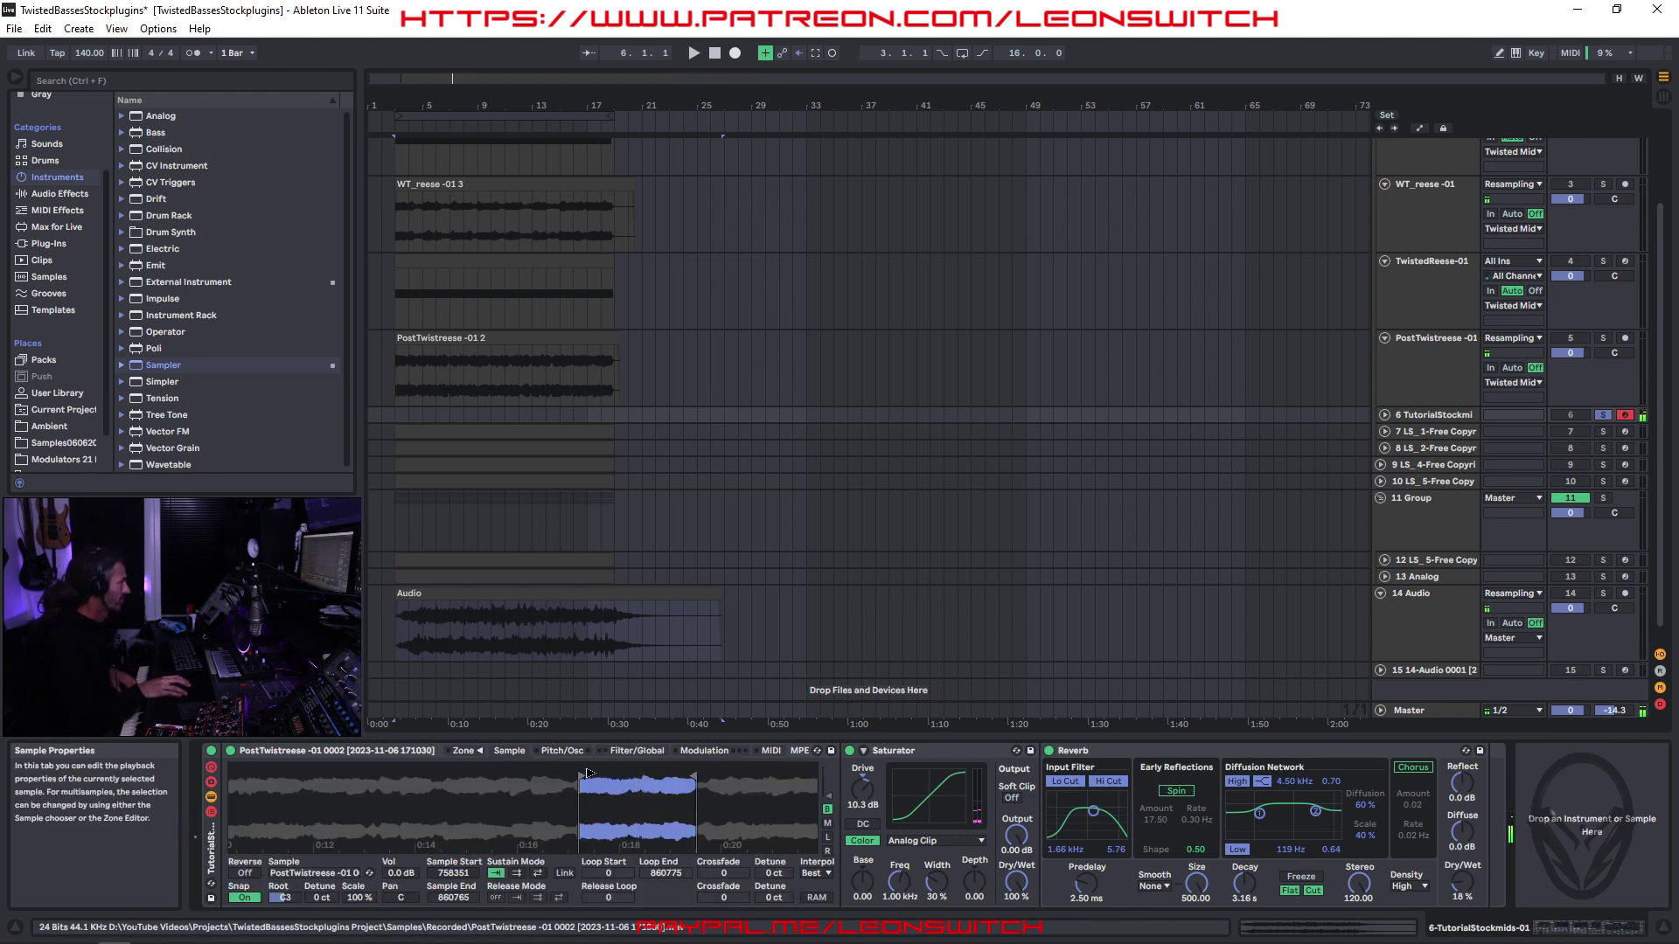
pyautogui.moveTo(592, 774)
pyautogui.mouseDown()
pyautogui.moveTo(327, 774)
pyautogui.moveTo(405, 778)
pyautogui.mouseUp()
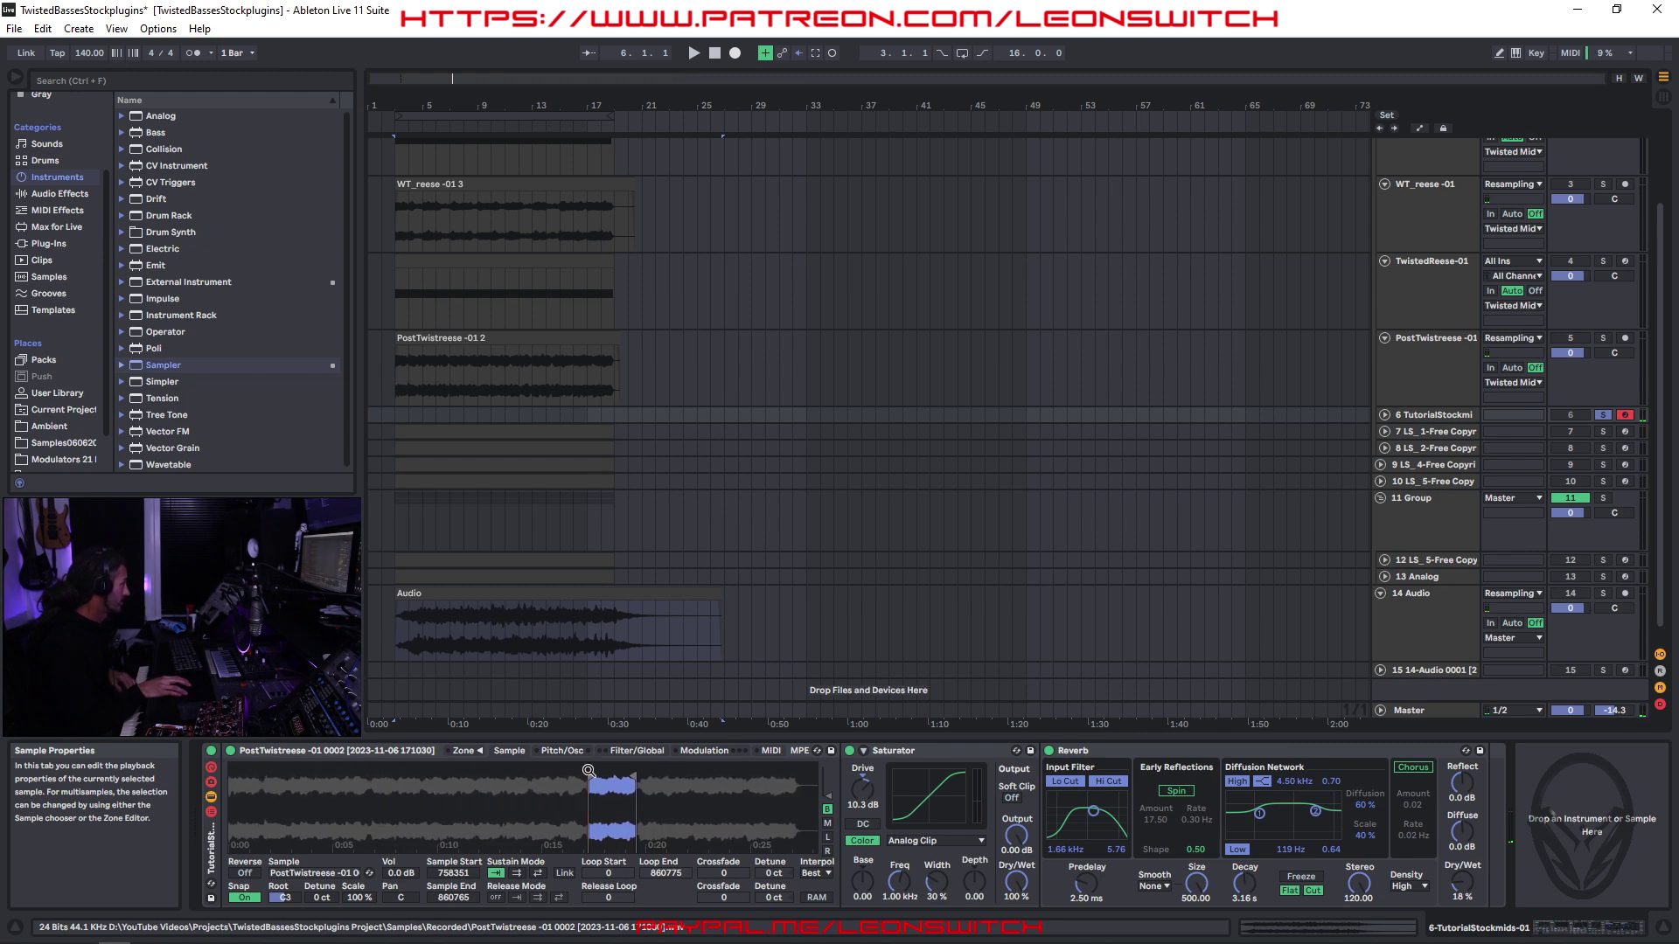
pyautogui.moveTo(405, 778); pyautogui.dragTo(402, 778)
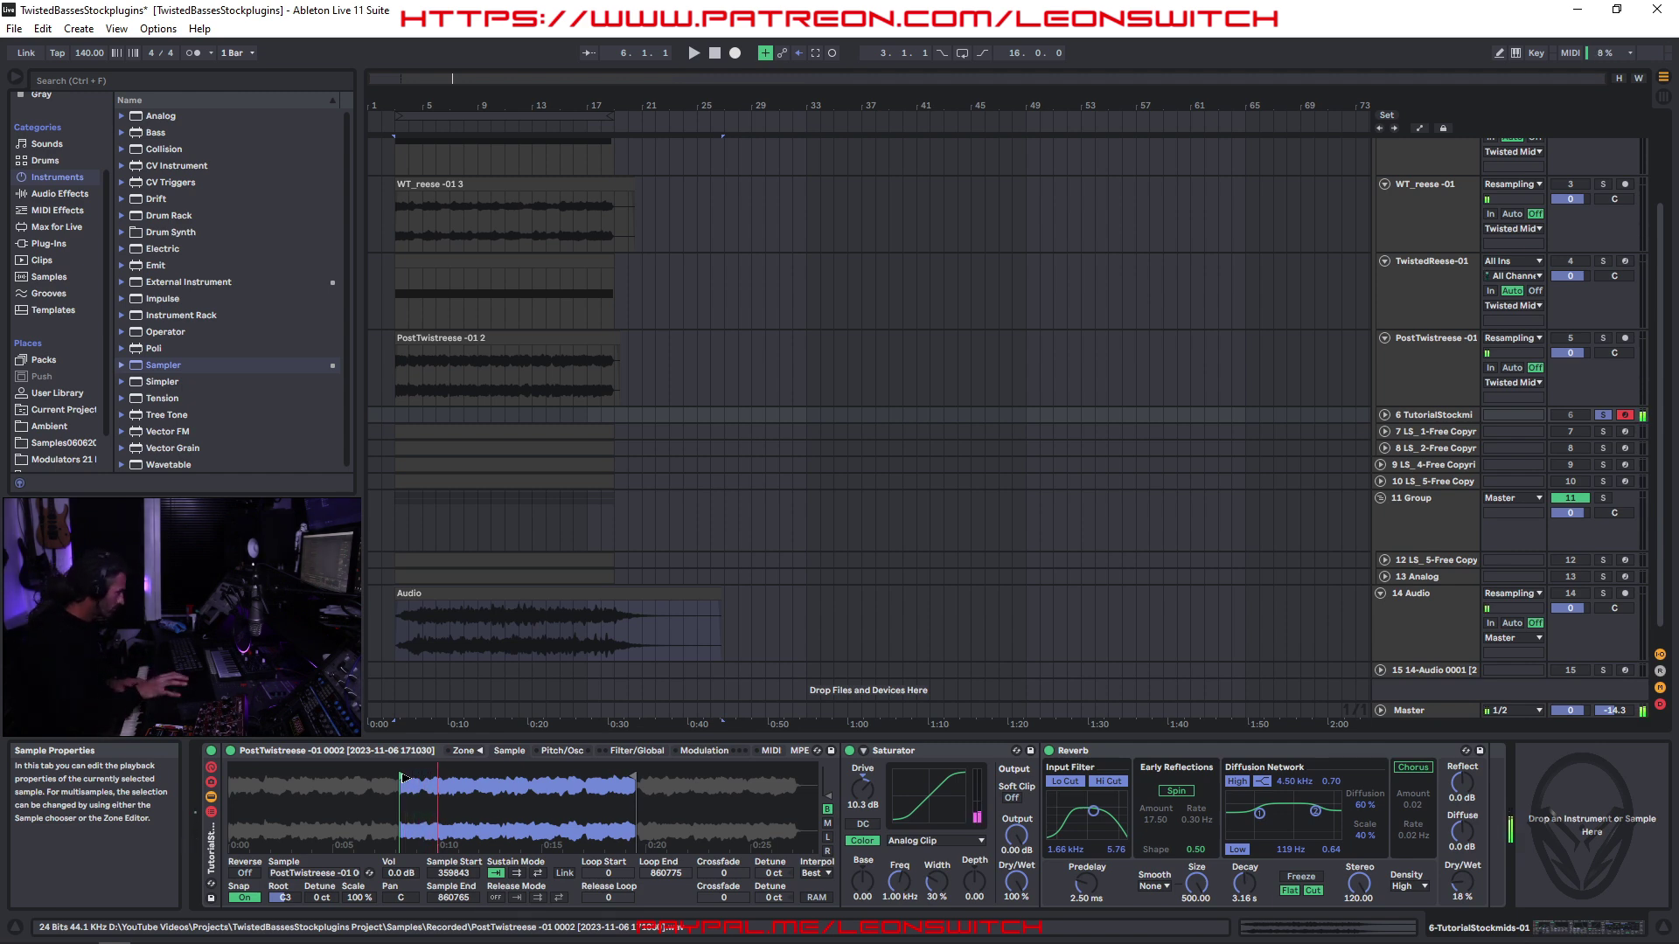
pyautogui.moveTo(403, 774); pyautogui.dragTo(312, 779)
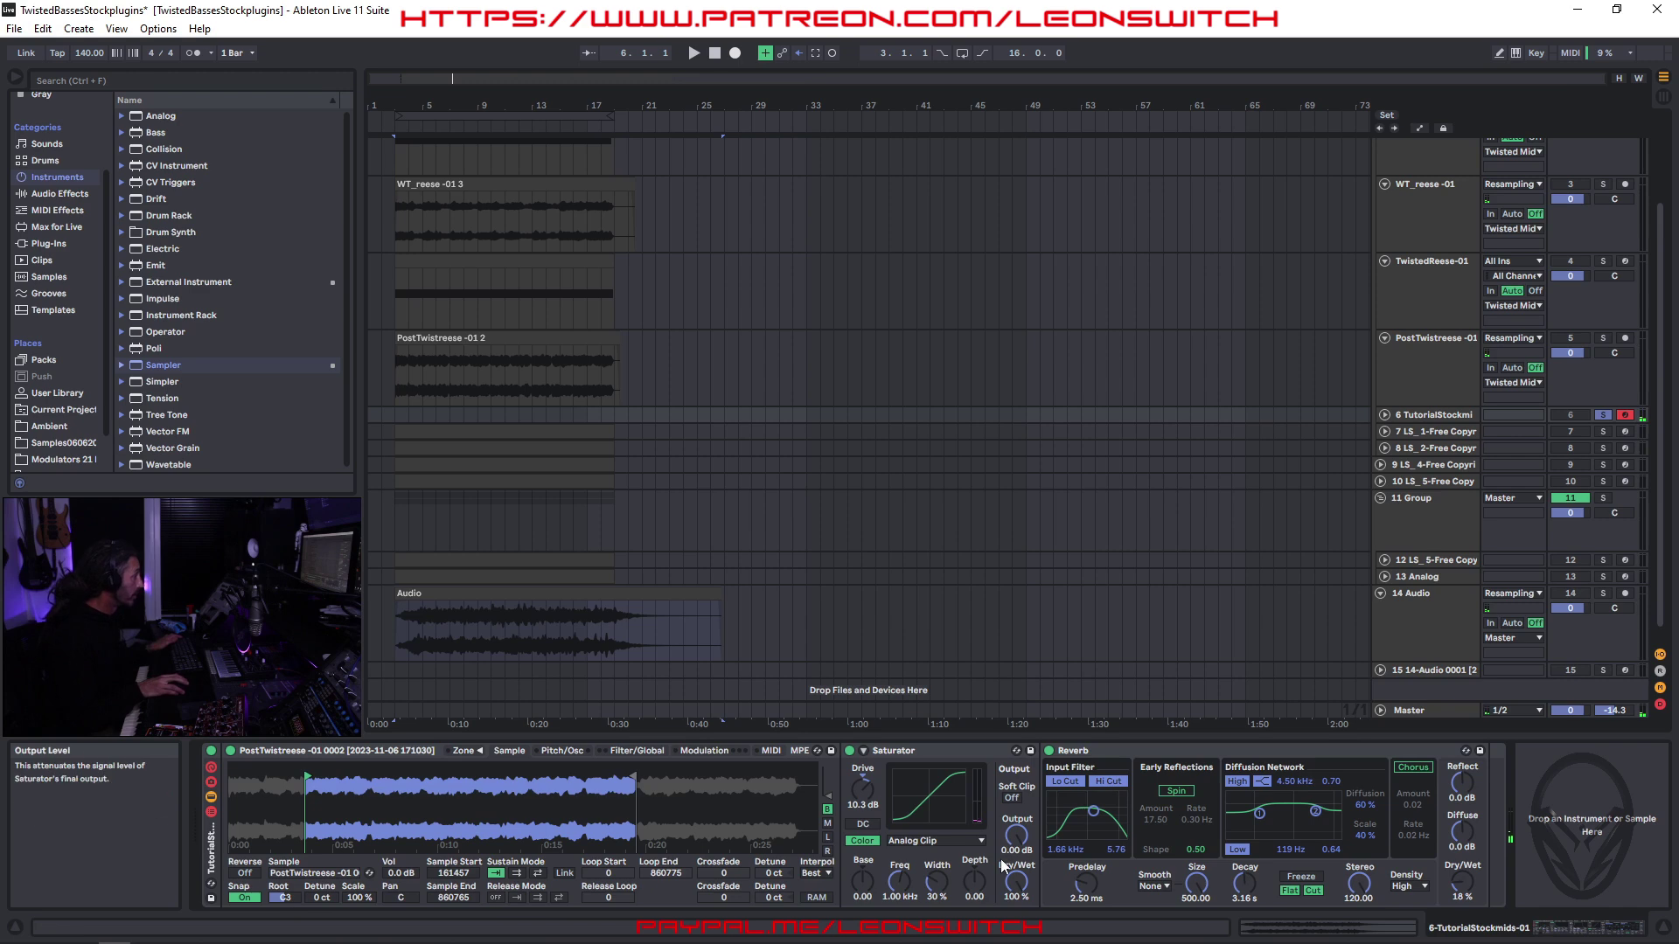
# - Arm and solo track 15, the Sampler with the recorded group audio
pyautogui.scroll(-1, 1095, 531)
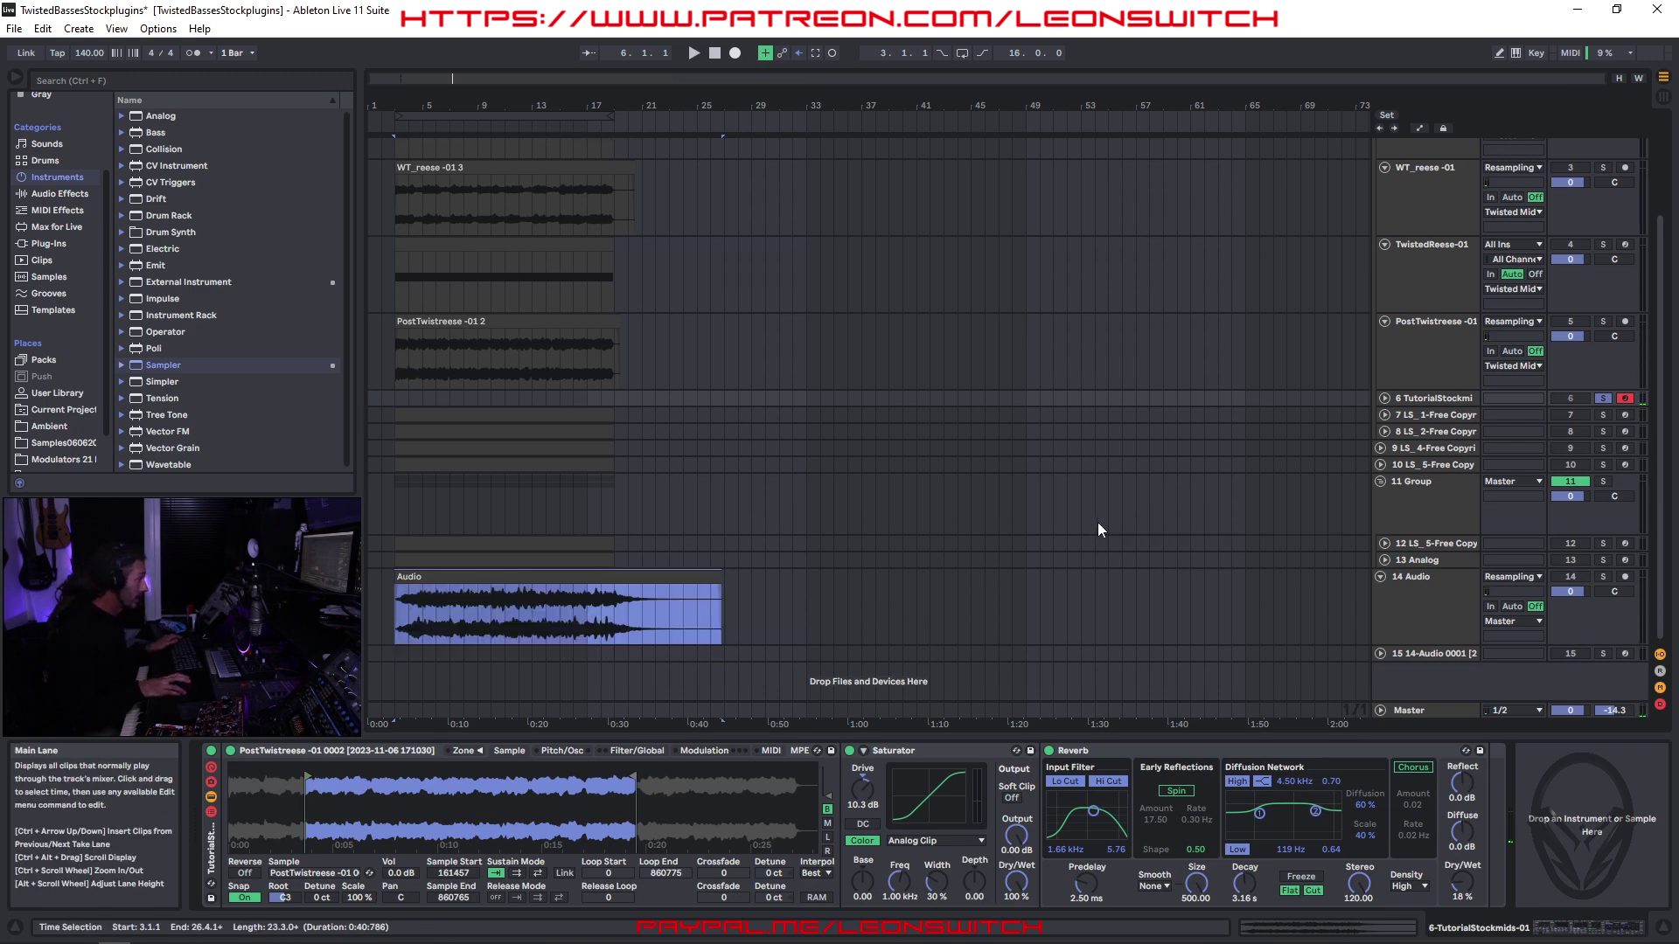
pyautogui.click(1626, 654)
pyautogui.click(1604, 654)
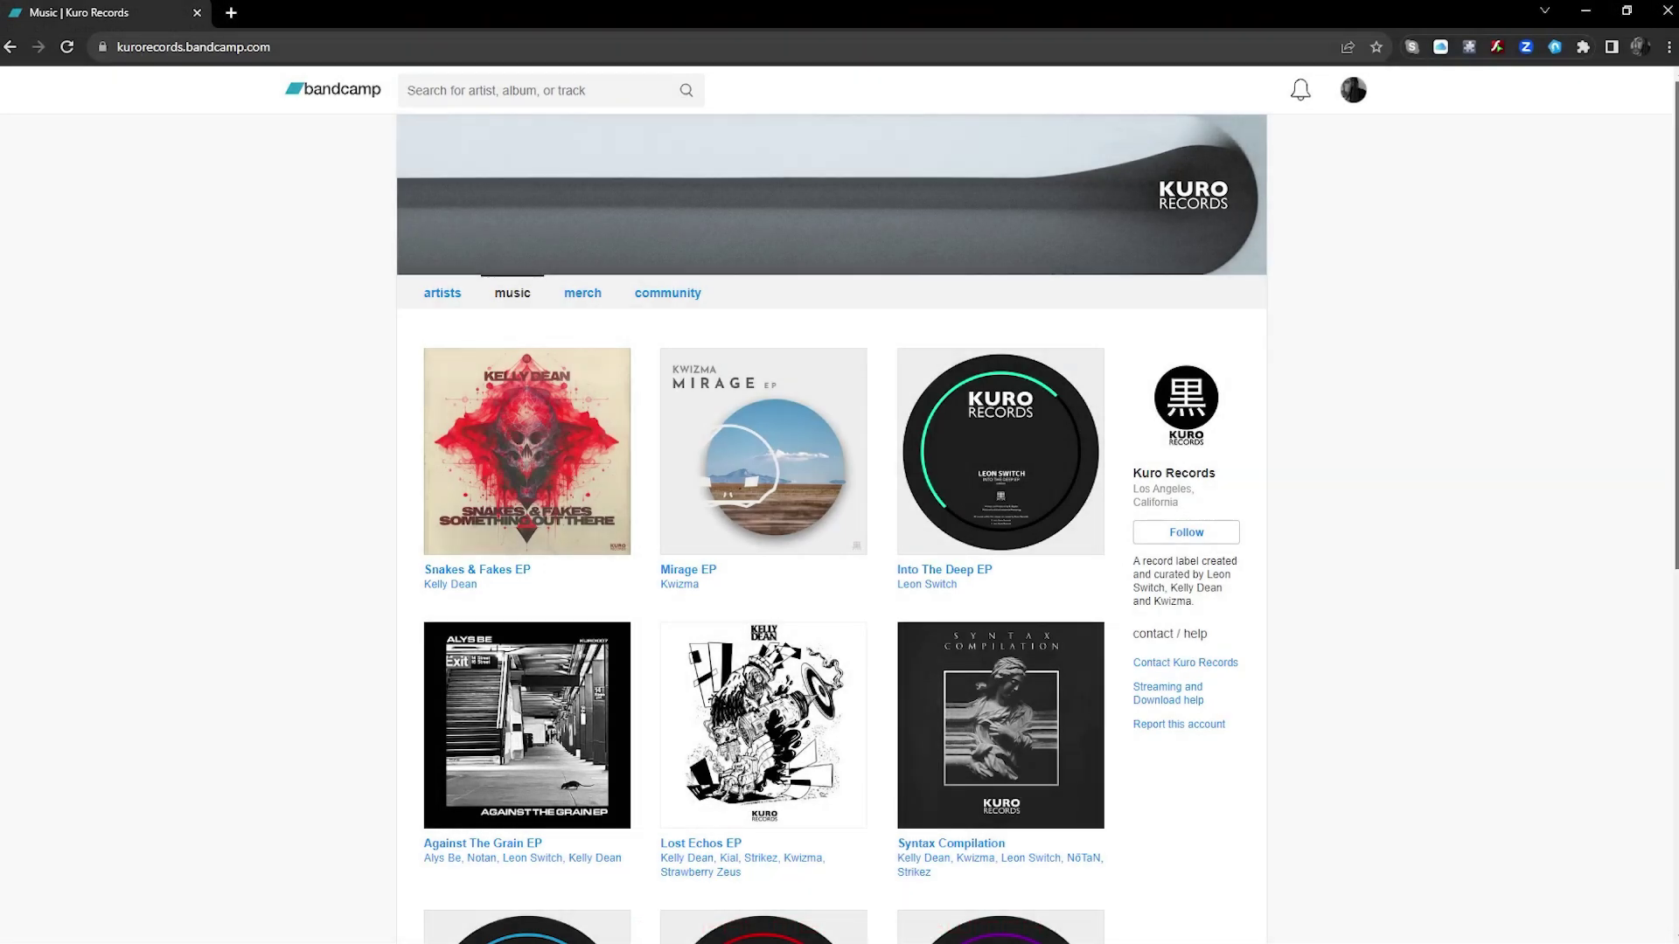
# - Switch to the browser and look over the Kuro Records releases on Bandcamp and the sample packs in the Leon Switch shop
pyautogui.scroll(-2, 1672, 376)
pyautogui.moveTo(1672, 376); pyautogui.dragTo(1649, 265)
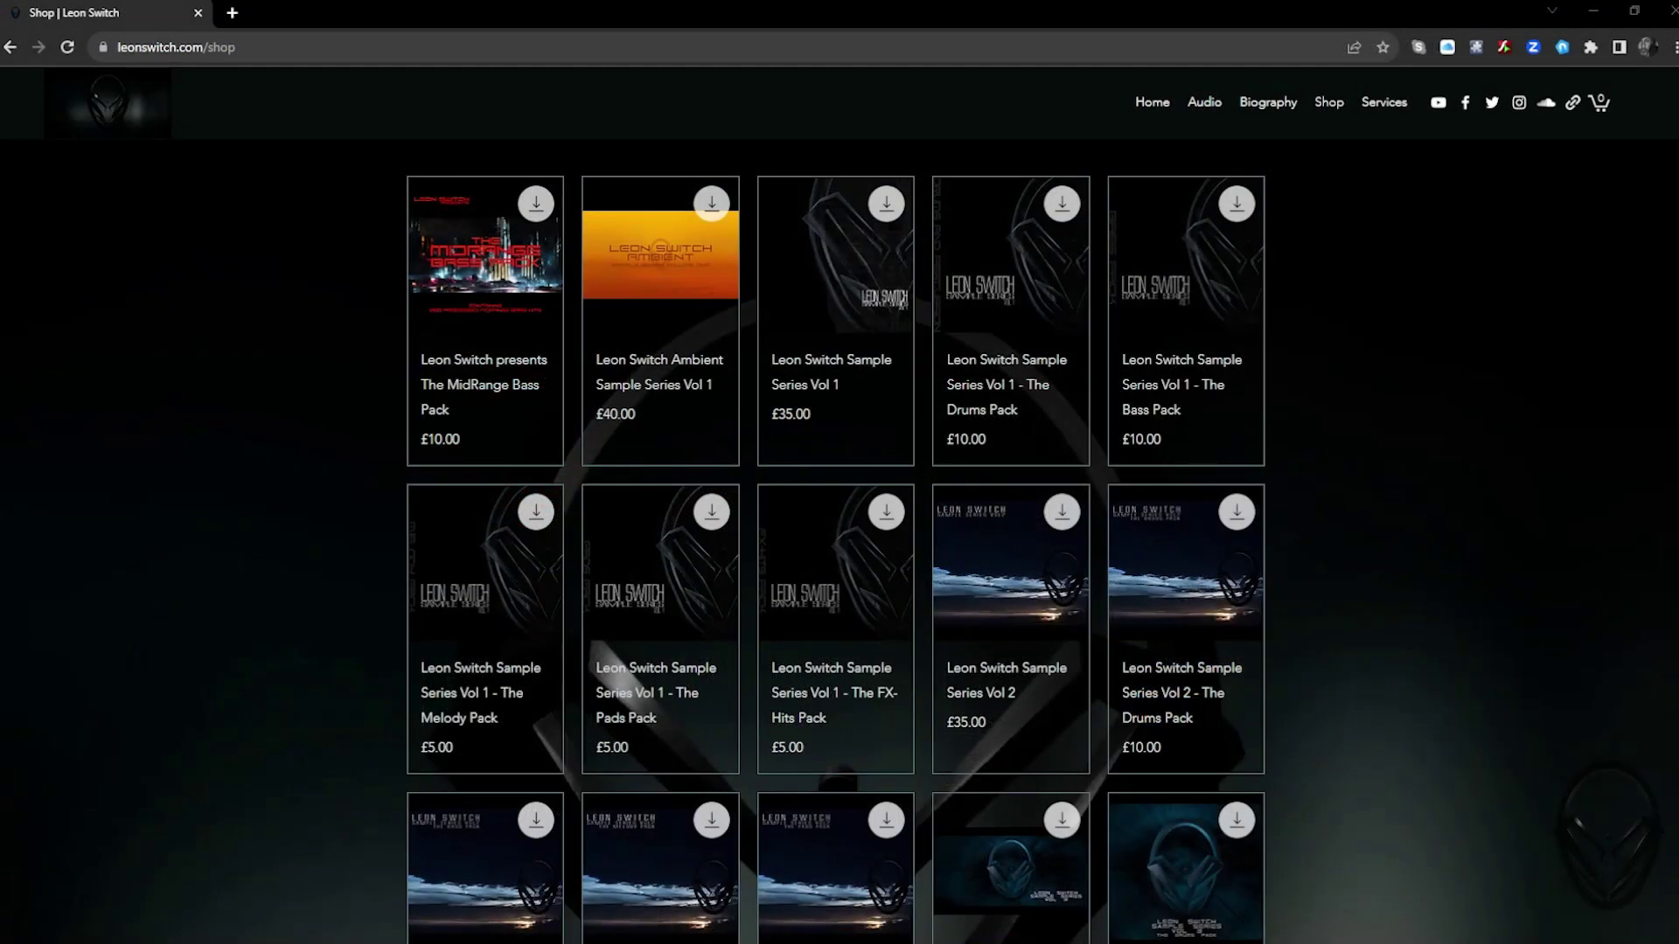
pyautogui.scroll(-2, 835, 542)
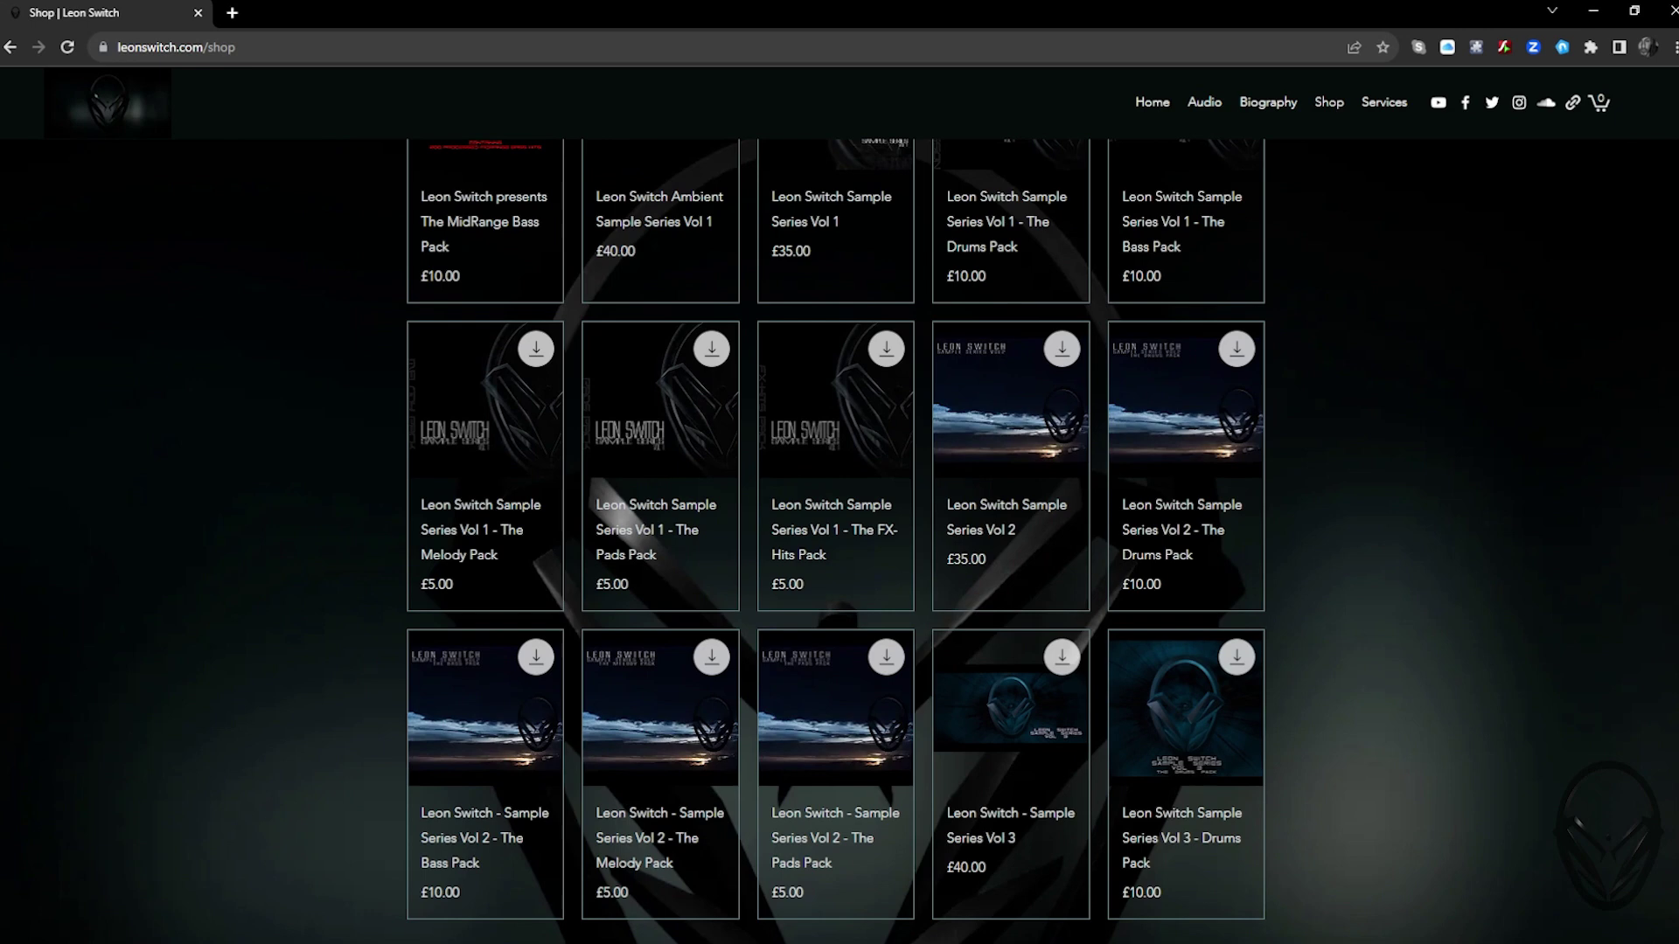
pyautogui.scroll(-1, 835, 542)
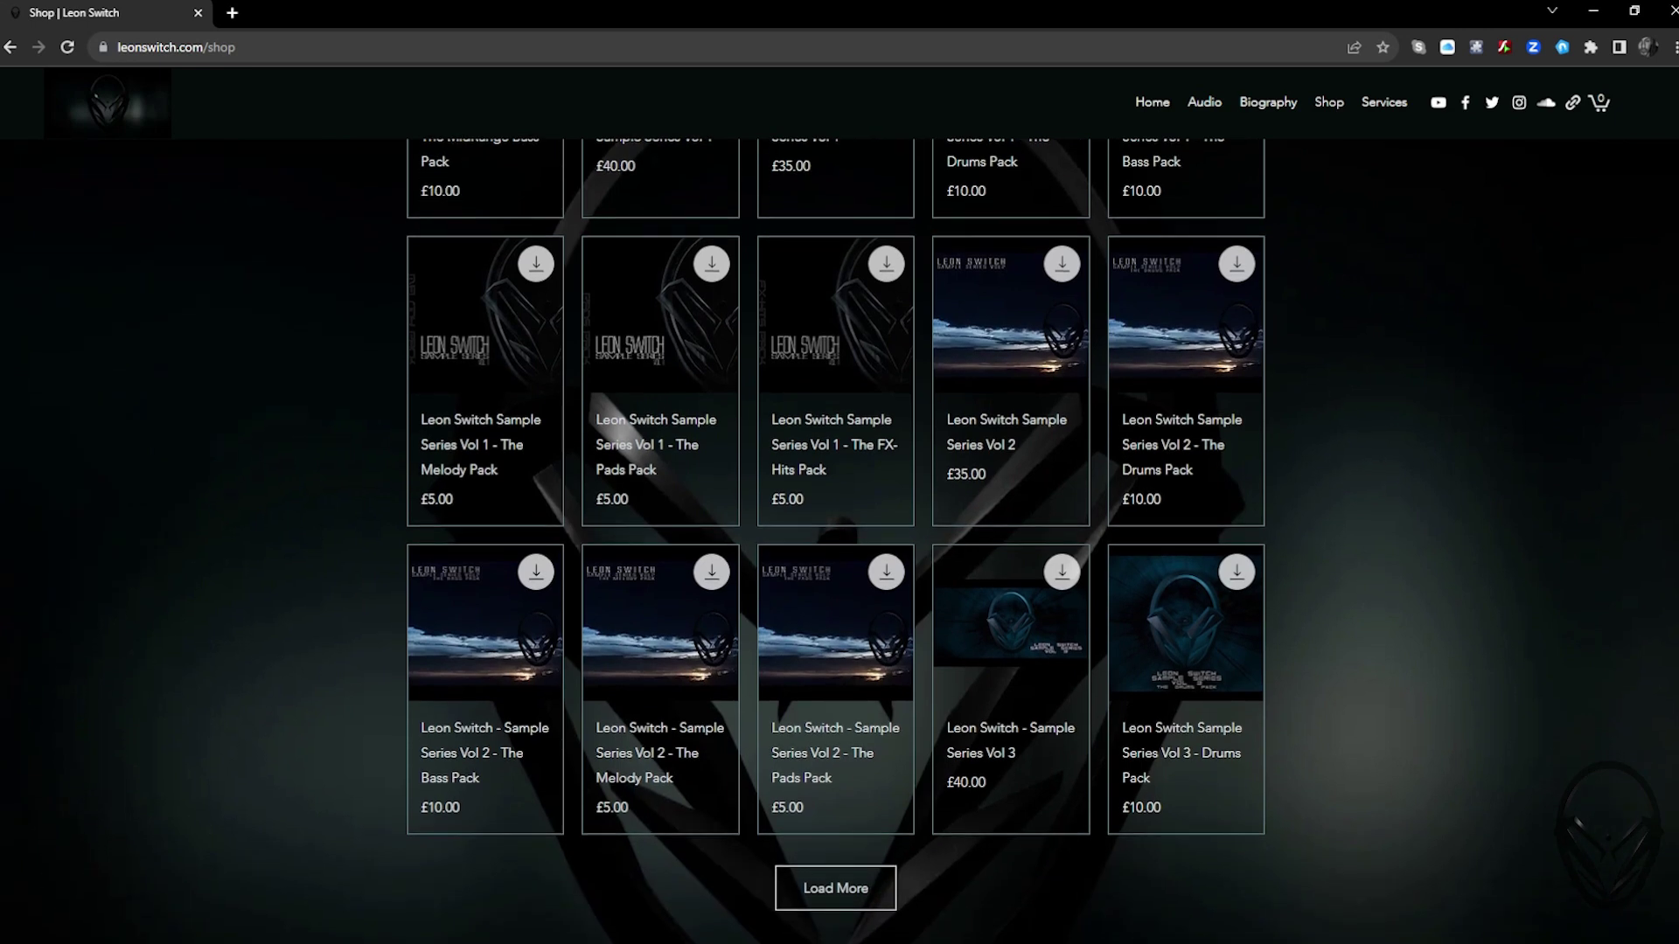
pyautogui.scroll(2, 835, 542)
pyautogui.scroll(1, 835, 542)
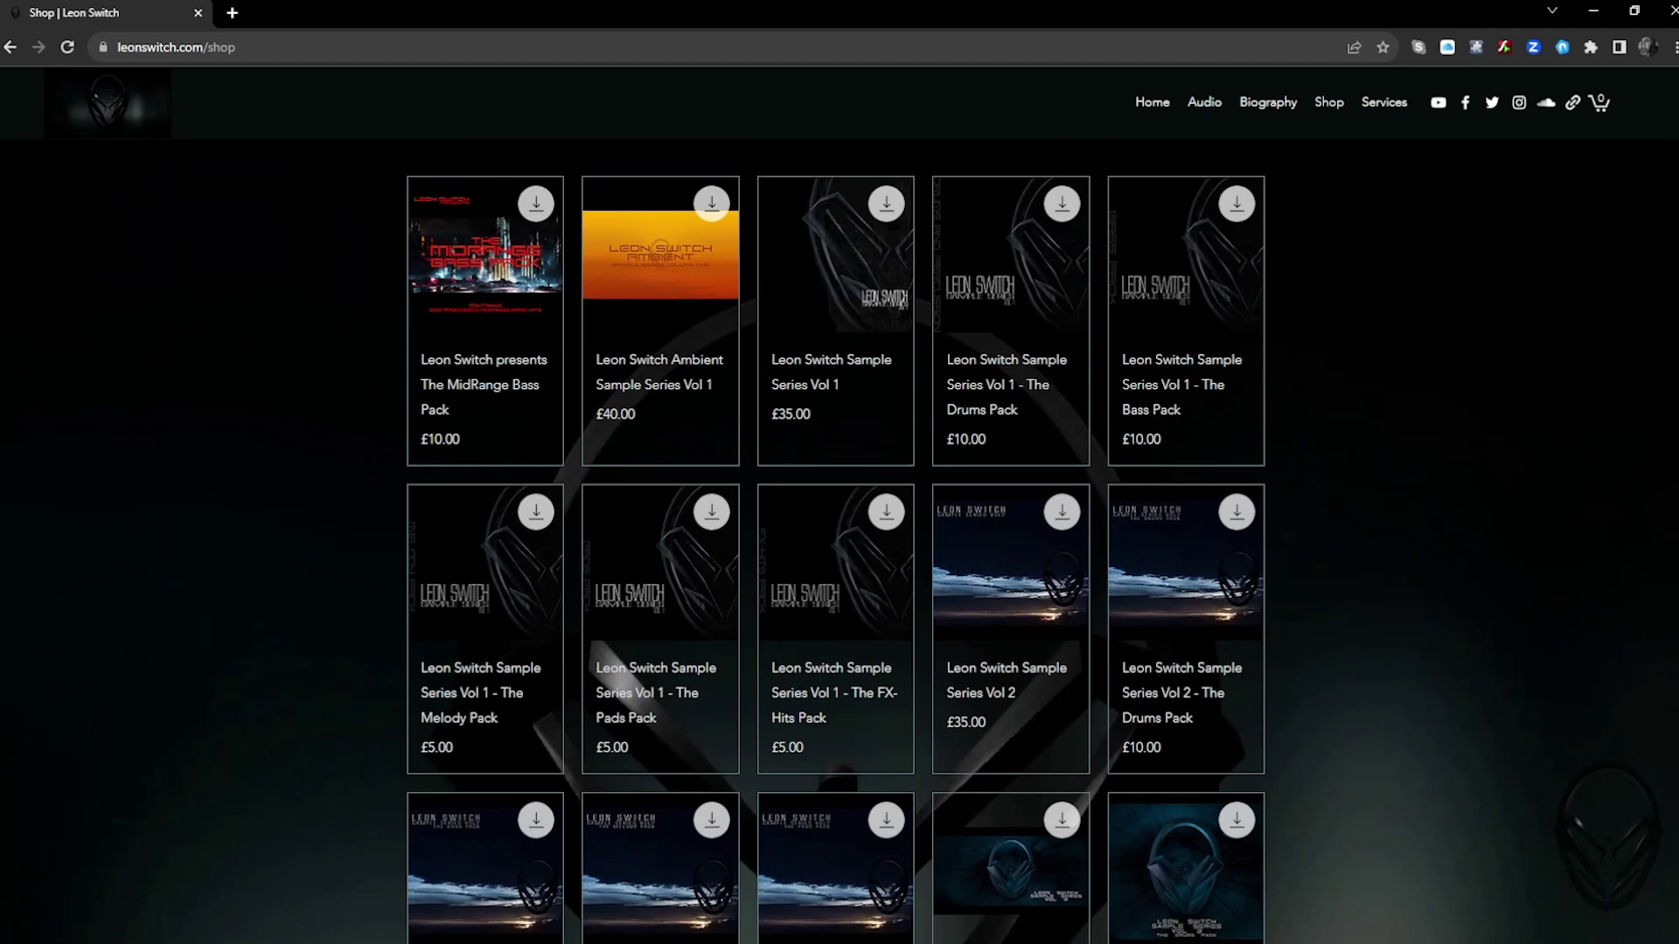